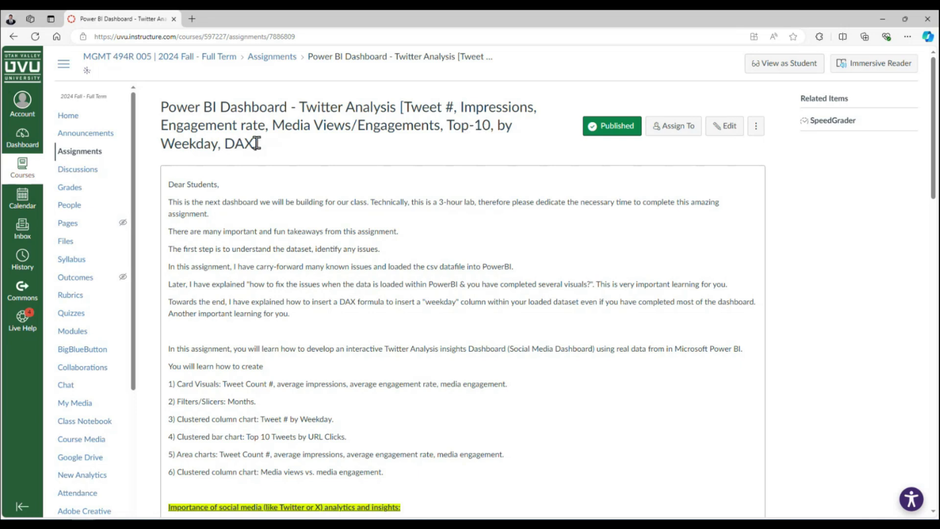
# Read through the Twitter Analysis assignment, covering the instructions, DAX formula, SocialMedia.csv data file, Twitter logo and final dashboard screenshot.
pyautogui.moveTo(256, 143); pyautogui.dragTo(223, 143)
pyautogui.click(179, 151)
pyautogui.scroll(-2, 313, 222)
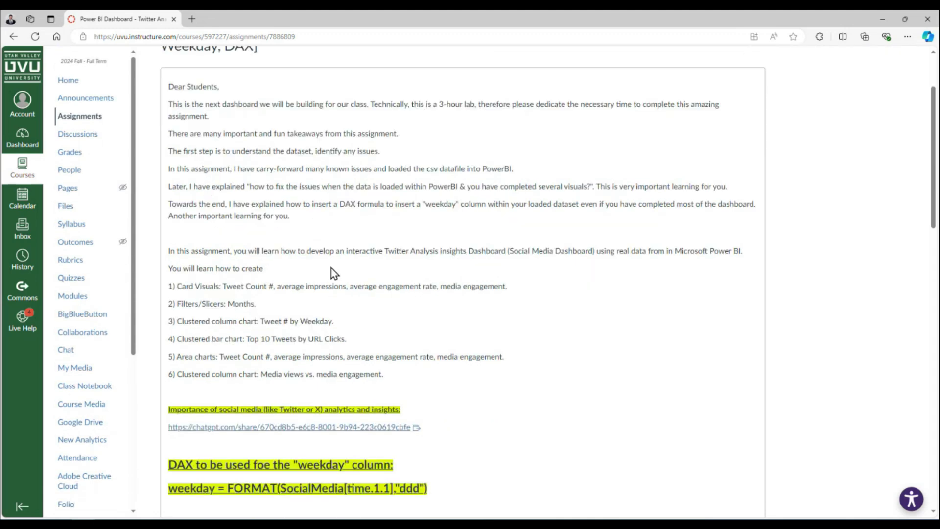
pyautogui.scroll(2, 353, 277)
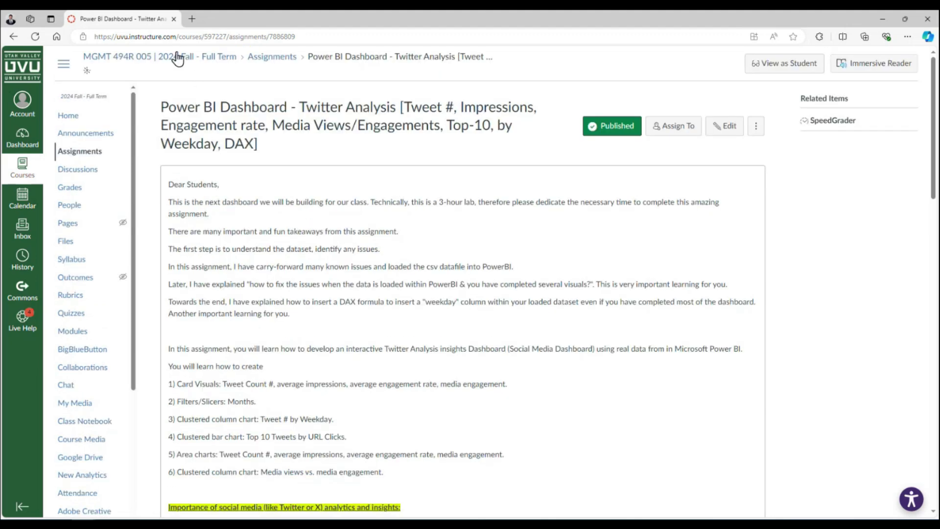
pyautogui.scroll(-5, 356, 285)
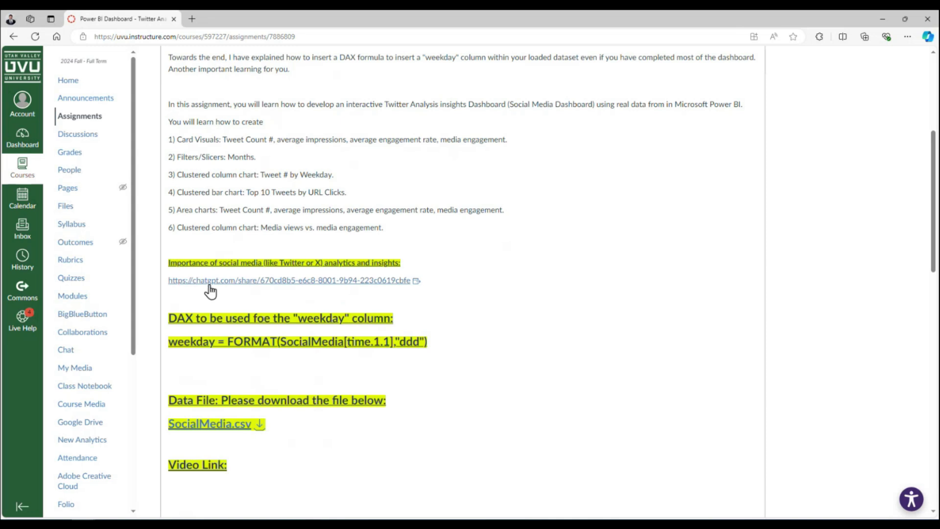
pyautogui.scroll(-3, 221, 289)
pyautogui.scroll(-2, 274, 210)
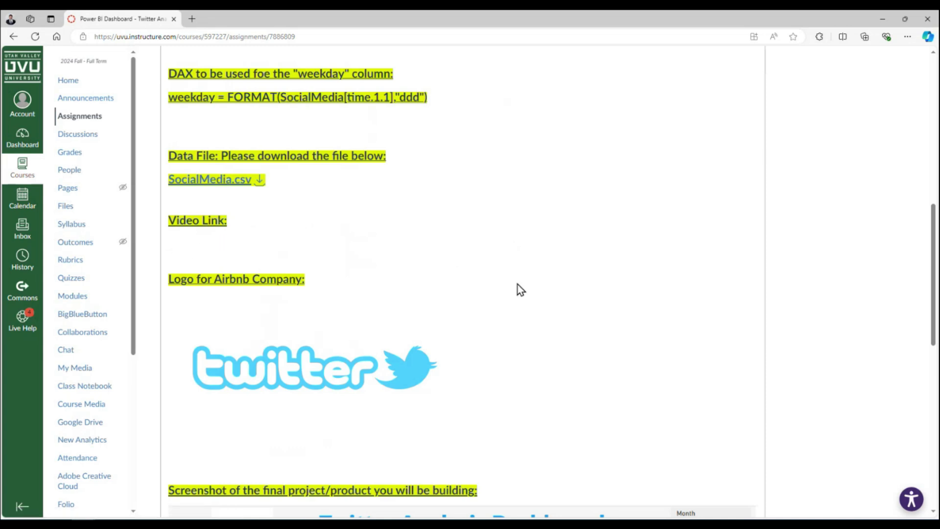
pyautogui.scroll(-1, 546, 291)
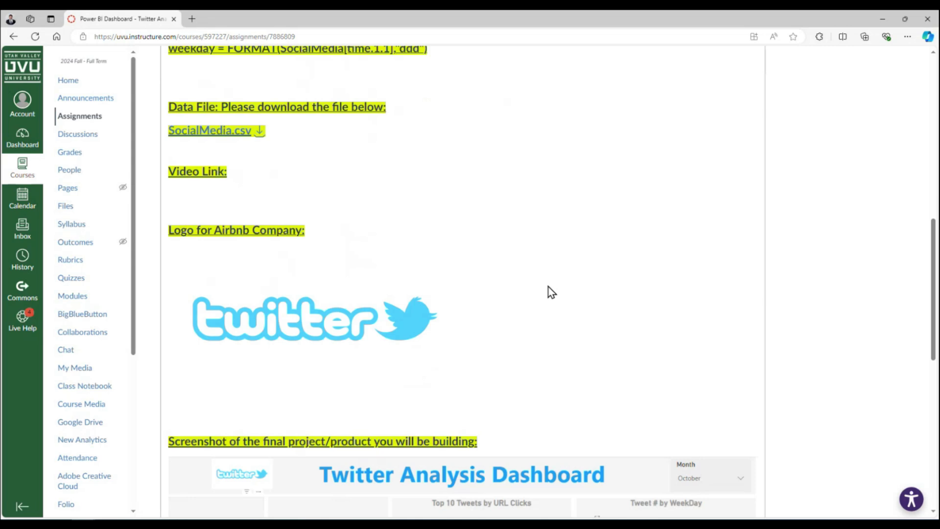
pyautogui.rightClick(299, 312)
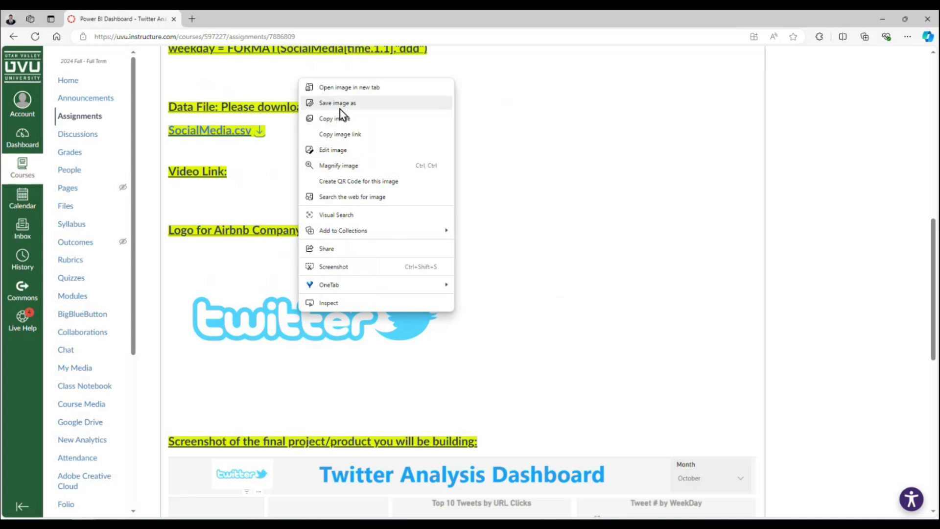
pyautogui.click(697, 274)
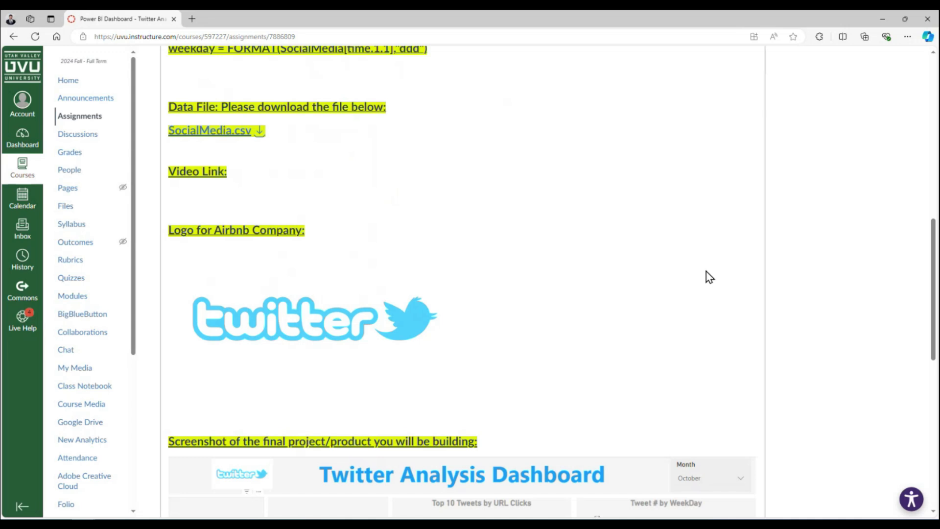
pyautogui.scroll(-2, 707, 275)
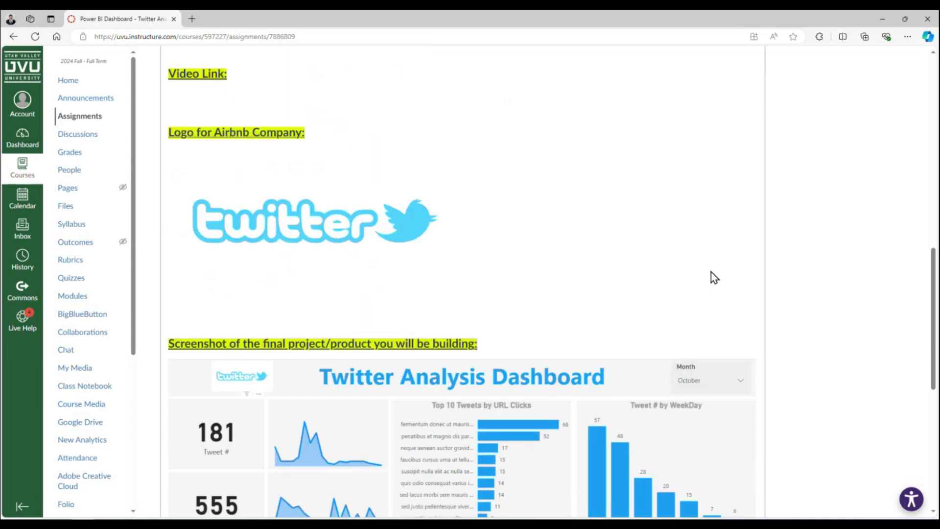
pyautogui.scroll(-5, 721, 274)
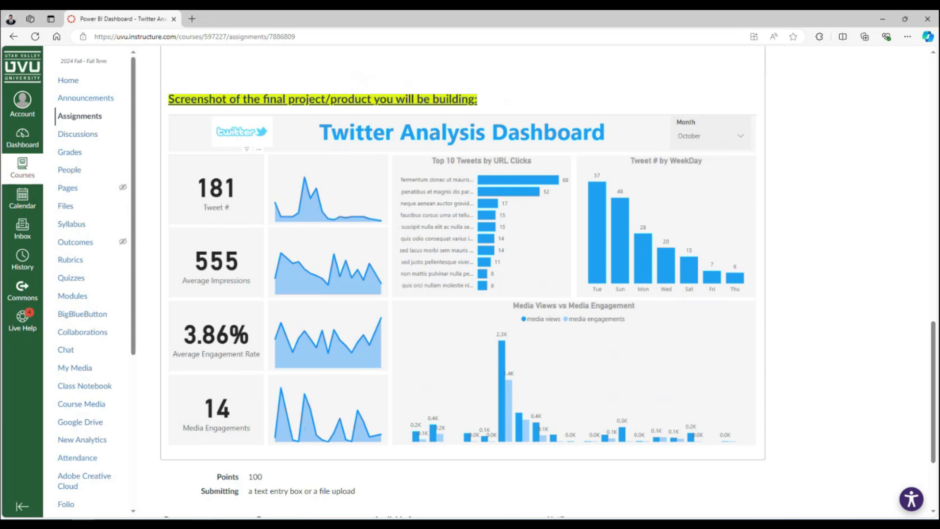
# Switch to Power BI and examine the dashboard's area charts and bar charts, temporarily cross-filtering by October 1, 2024 in the media engagements chart.
pyautogui.hotkey('alt', 'Tab')
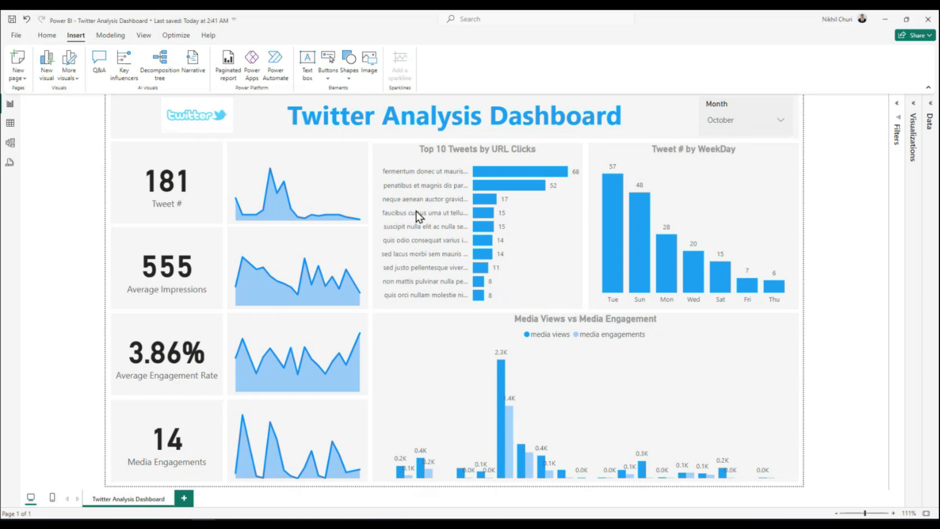
pyautogui.moveTo(237, 212)
pyautogui.moveTo(237, 371)
pyautogui.moveTo(235, 474)
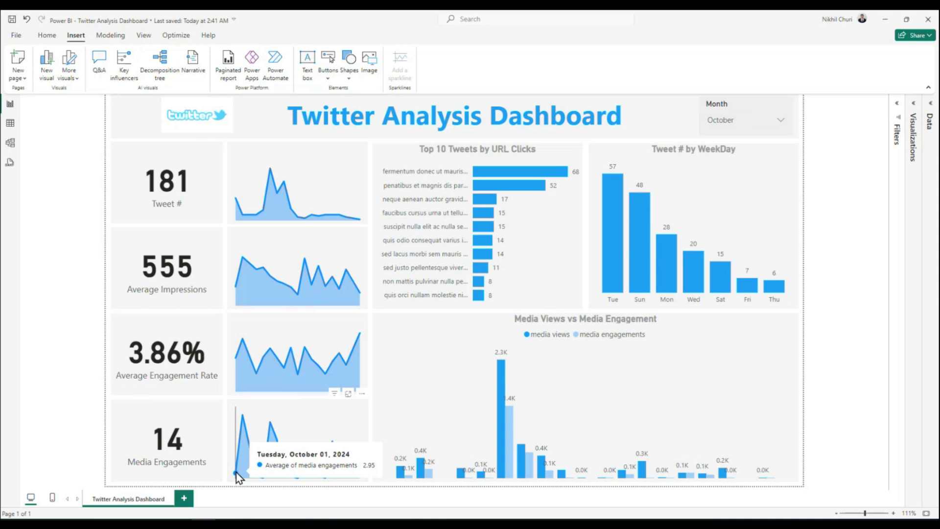
pyautogui.click(236, 472)
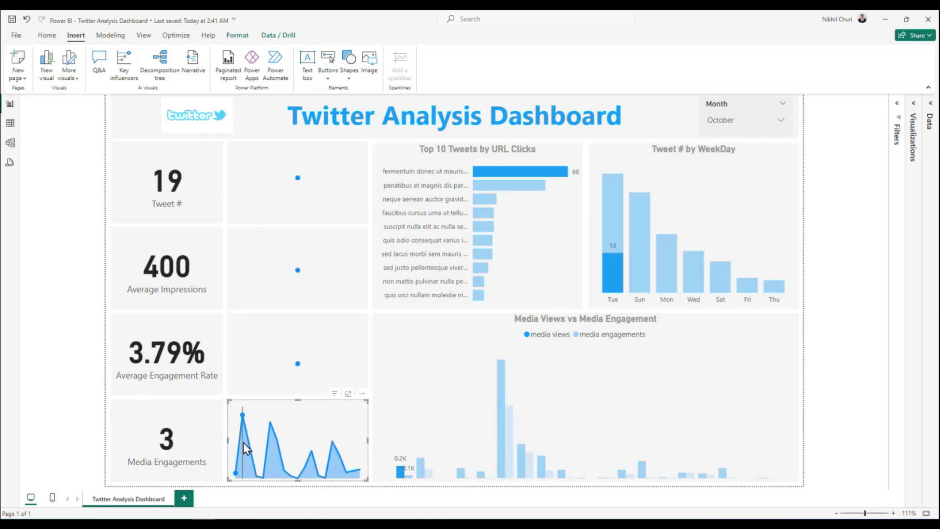
pyautogui.moveTo(243, 444)
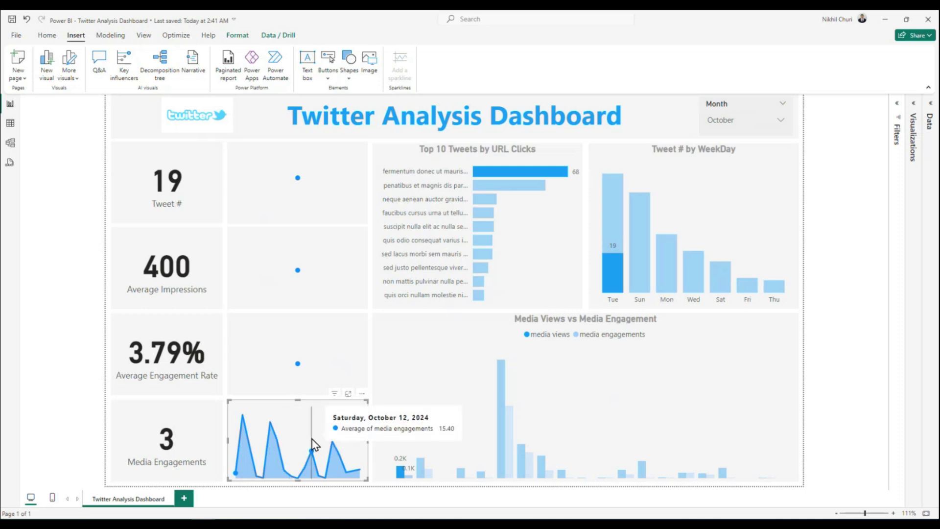
pyautogui.click(243, 462)
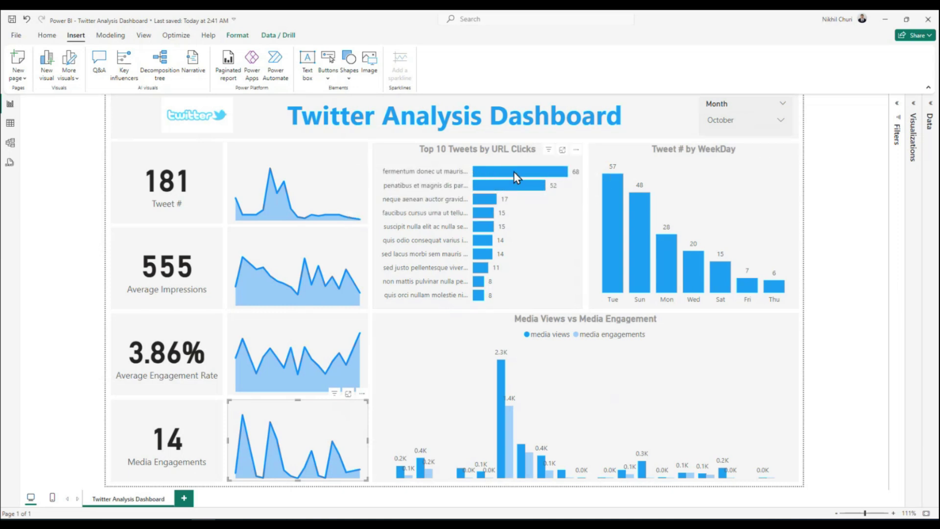
pyautogui.moveTo(513, 174)
pyautogui.moveTo(498, 431)
pyautogui.moveTo(502, 382)
pyautogui.moveTo(512, 417)
# Return to the assignment page in the browser and review the final dashboard screenshot and the submission details below it.
pyautogui.click(886, 18)
pyautogui.scroll(-3, 511, 301)
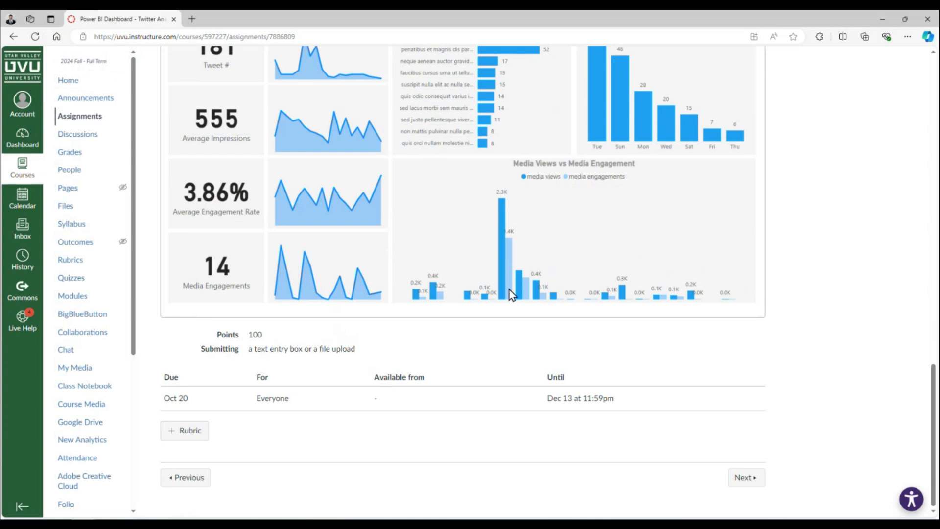
pyautogui.scroll(5, 511, 294)
pyautogui.scroll(-4, 553, 260)
pyautogui.scroll(5, 650, 201)
pyautogui.scroll(-4, 649, 201)
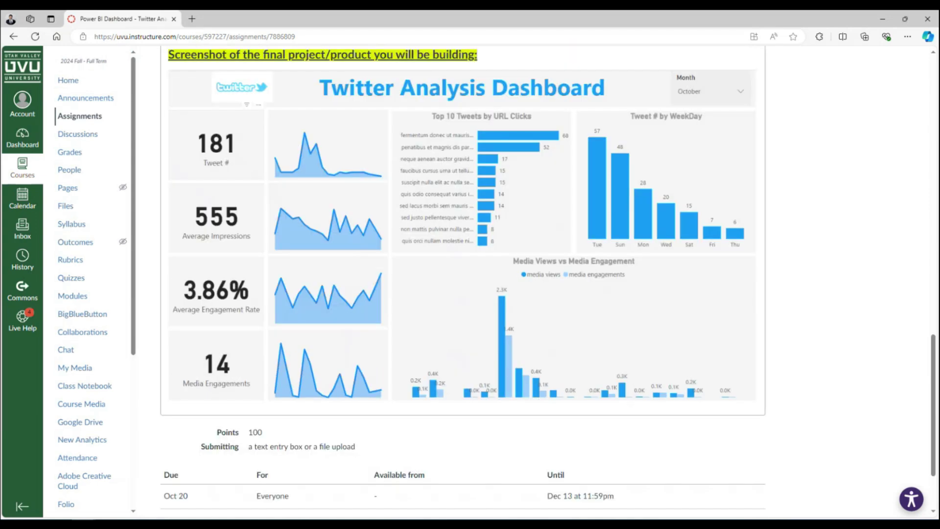
# Open SocialMedia.csv in Excel from the "Power BI Dashboard - Social Media Twitter" folder in File Explorer.
pyautogui.click(154, 524)
pyautogui.click(149, 488)
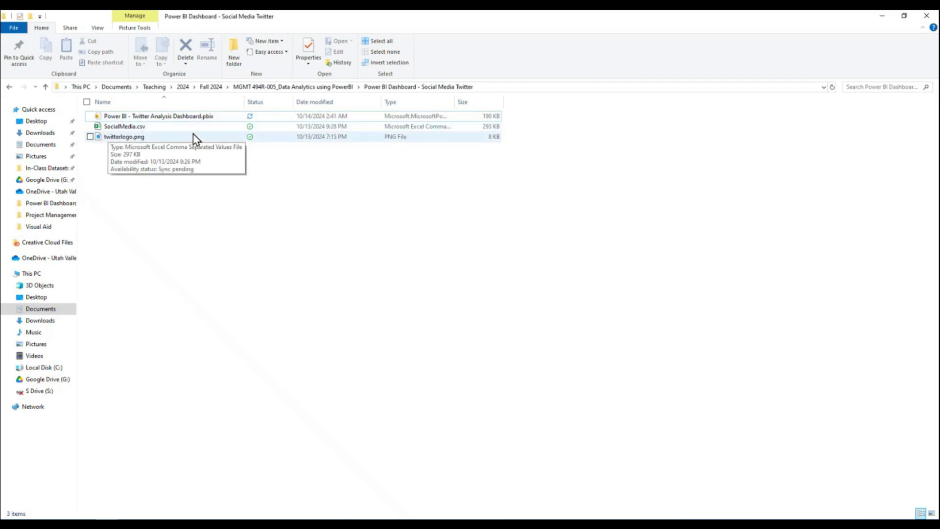
pyautogui.click(128, 126)
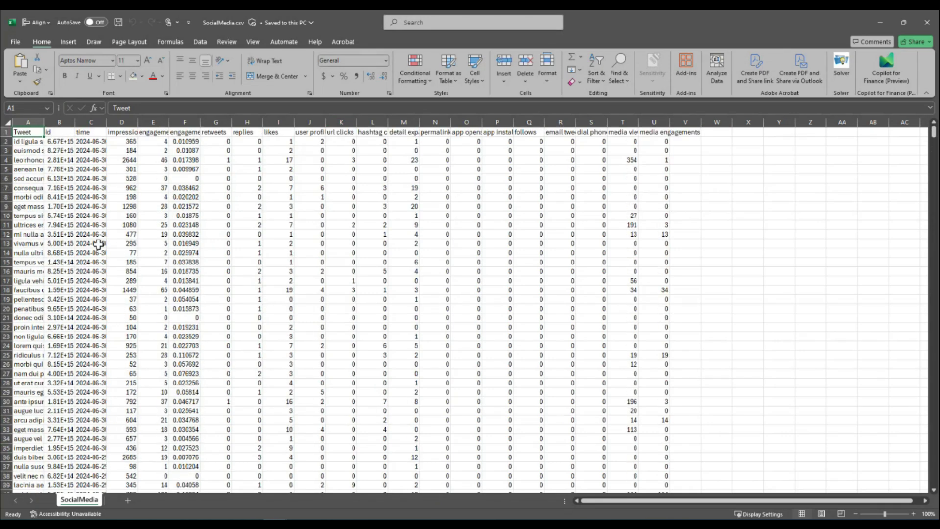
# Review the dataset's extent by selecting the header row from Tweet to media engagements and down to the last record, ending at cell A1.
pyautogui.click(161, 253)
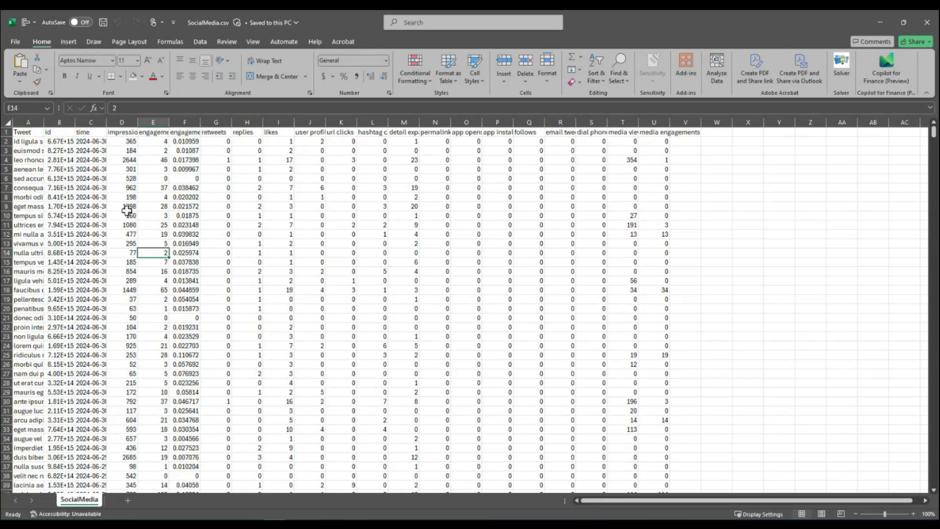
pyautogui.click(20, 131)
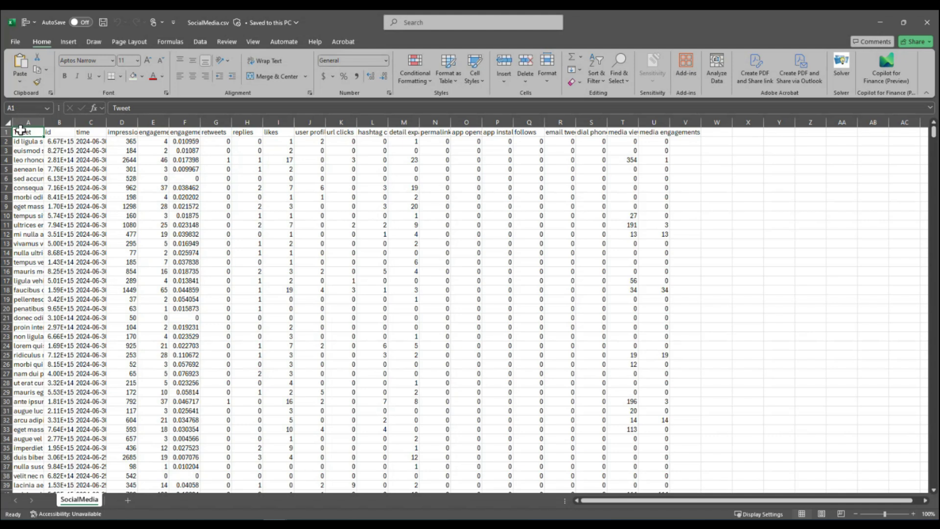
pyautogui.hotkey('ctrl', 'shift', 'Right')
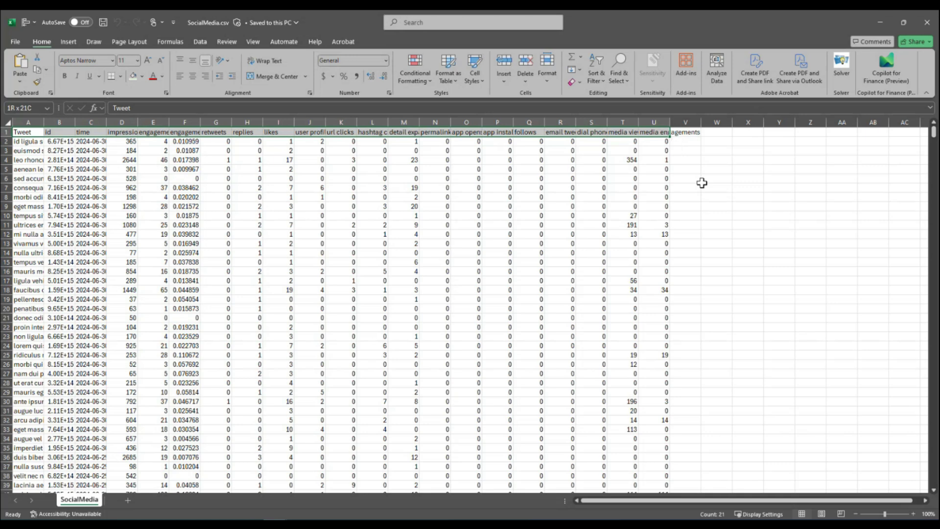
pyautogui.hotkey('ctrl', 'shift', 'Down')
pyautogui.scroll(-1, 8, 458)
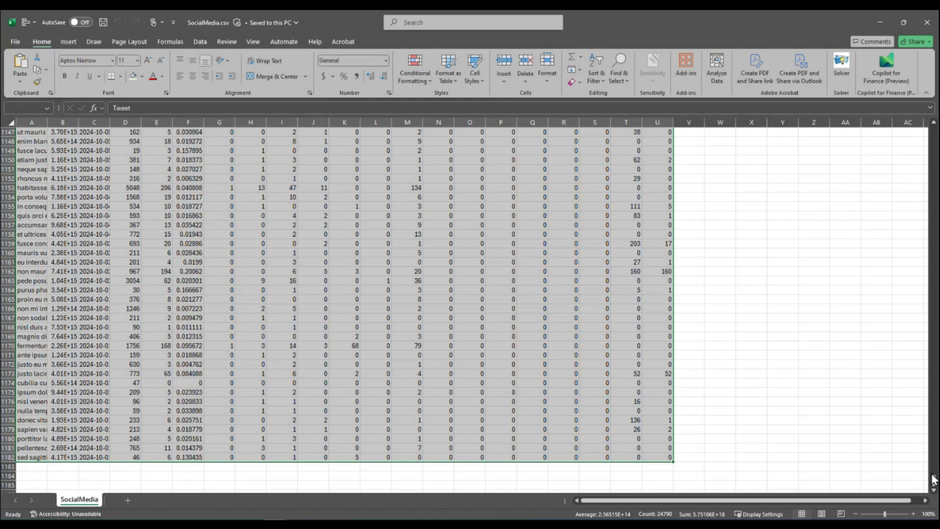
pyautogui.moveTo(934, 481); pyautogui.dragTo(896, 181)
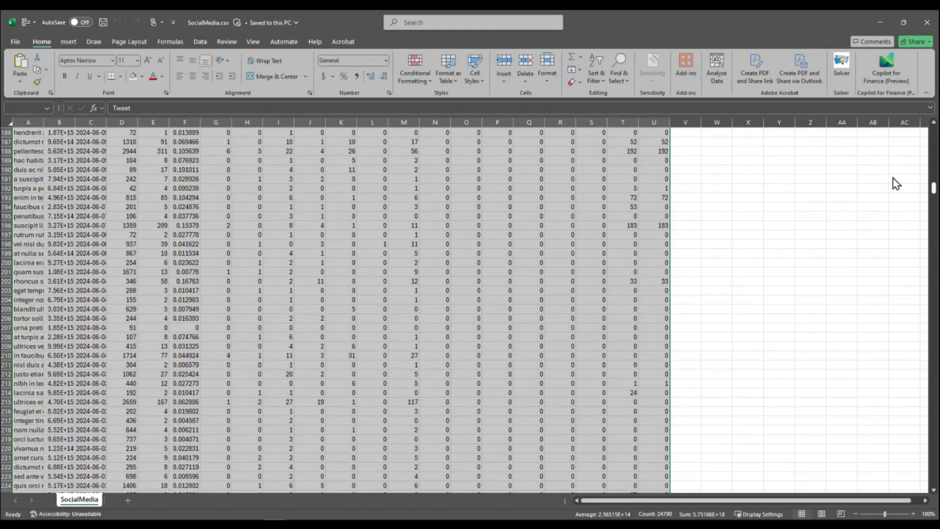
pyautogui.click(29, 131)
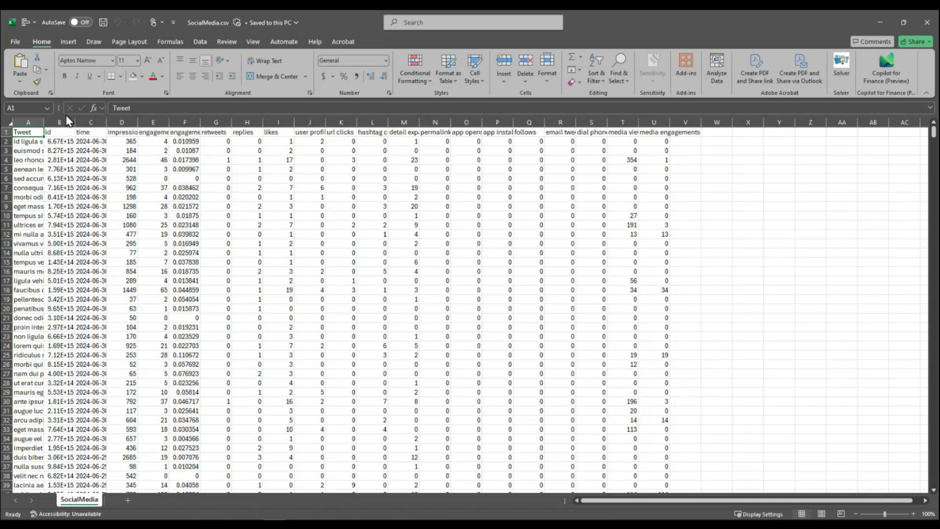
# Autofit the width of all columns in the SocialMedia sheet and add filters to the header row.
pyautogui.click(6, 122)
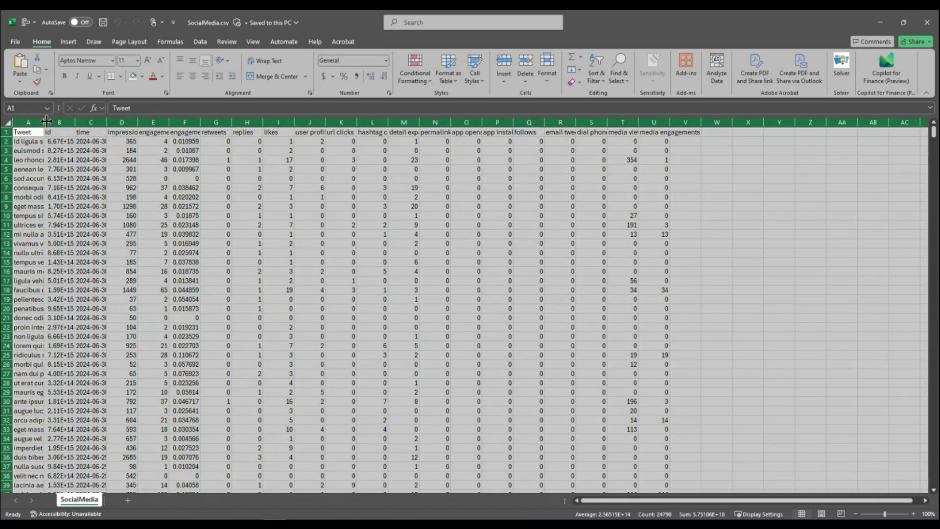
pyautogui.doubleClick(46, 121)
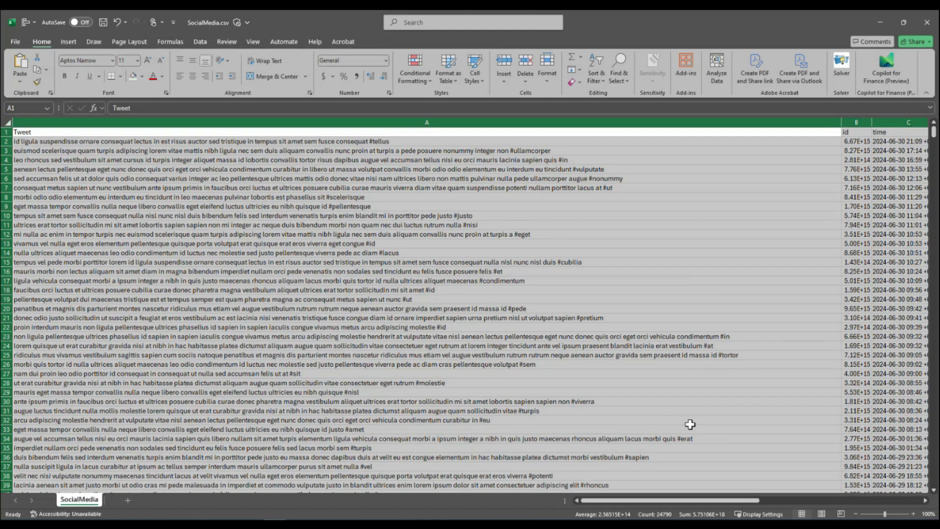
pyautogui.click(6, 132)
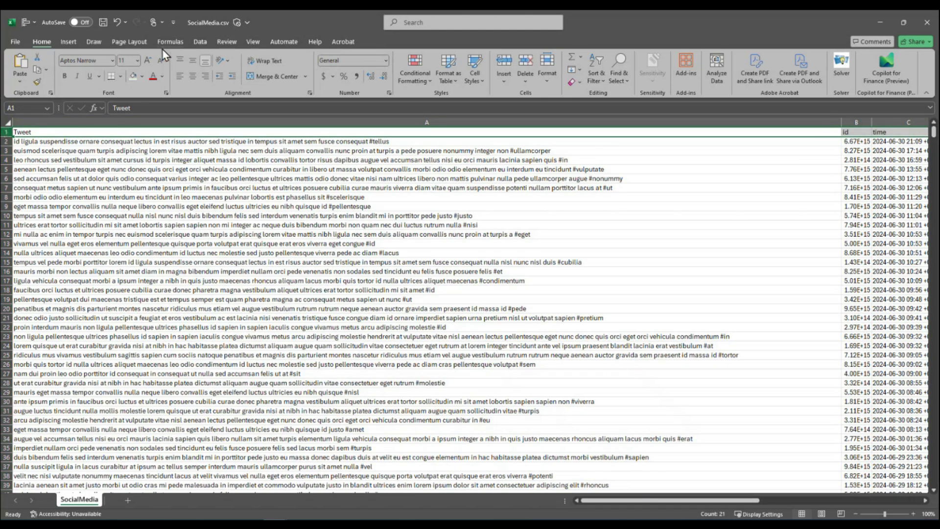
pyautogui.click(196, 42)
pyautogui.click(370, 63)
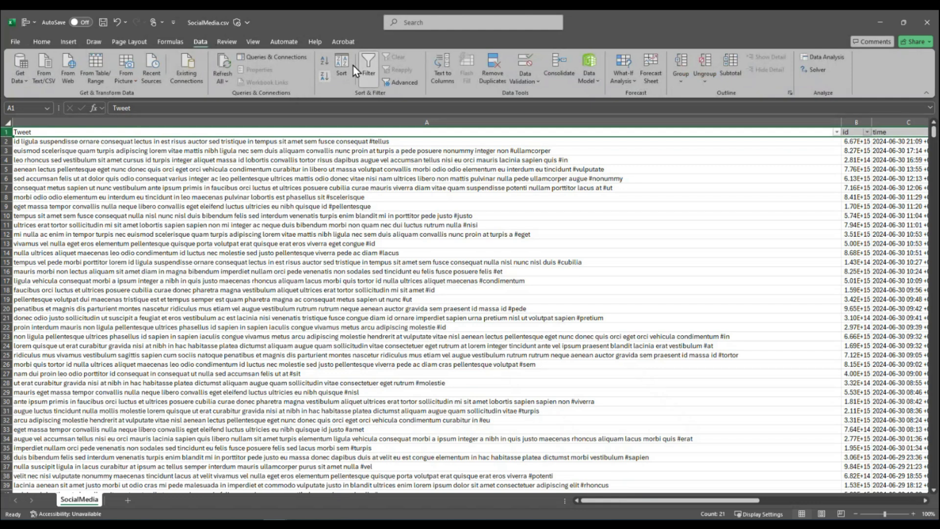
# Freeze the top row of the SocialMedia sheet so the headers stay in view.
pyautogui.click(256, 43)
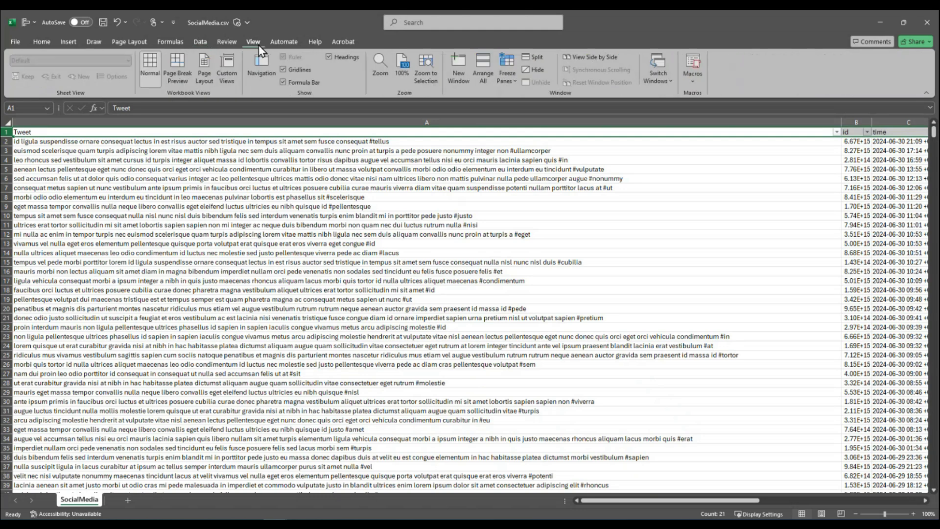
pyautogui.click(509, 86)
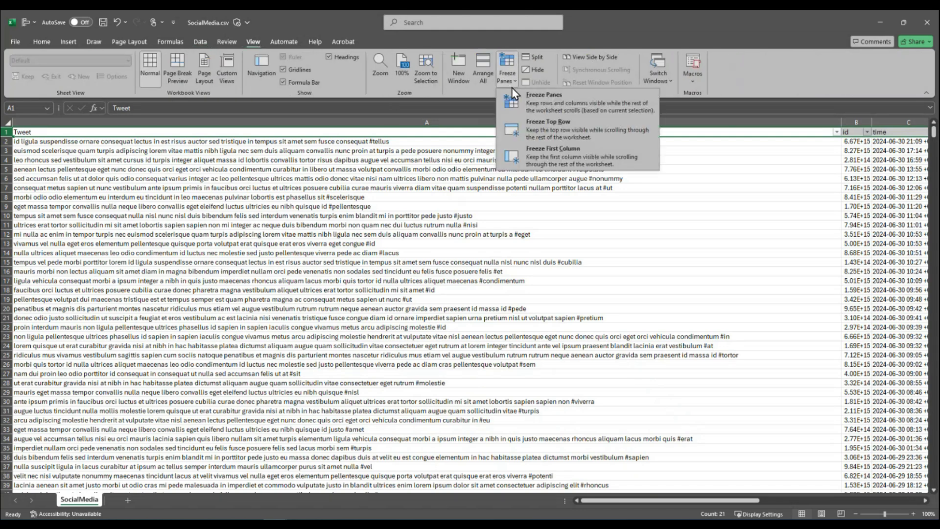
pyautogui.click(559, 133)
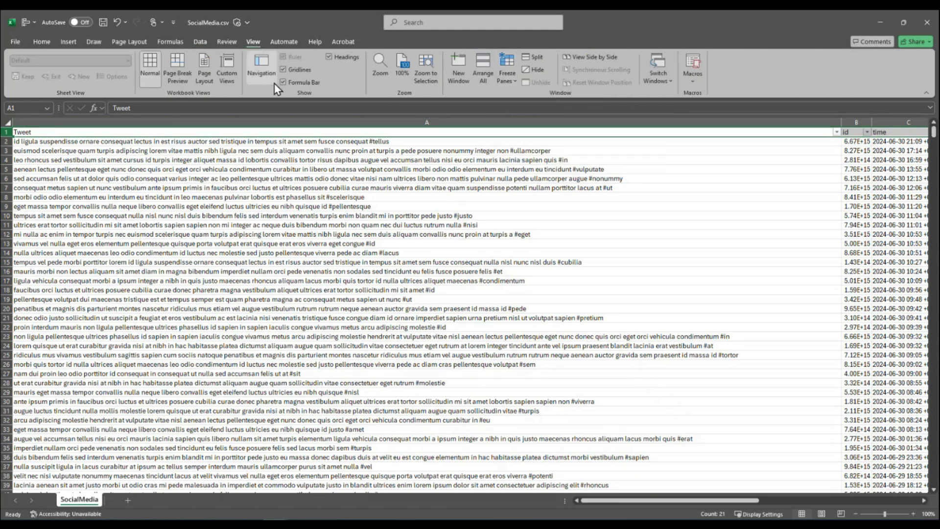
# Center the contents of every cell in the SocialMedia sheet horizontally.
pyautogui.click(7, 121)
pyautogui.click(42, 41)
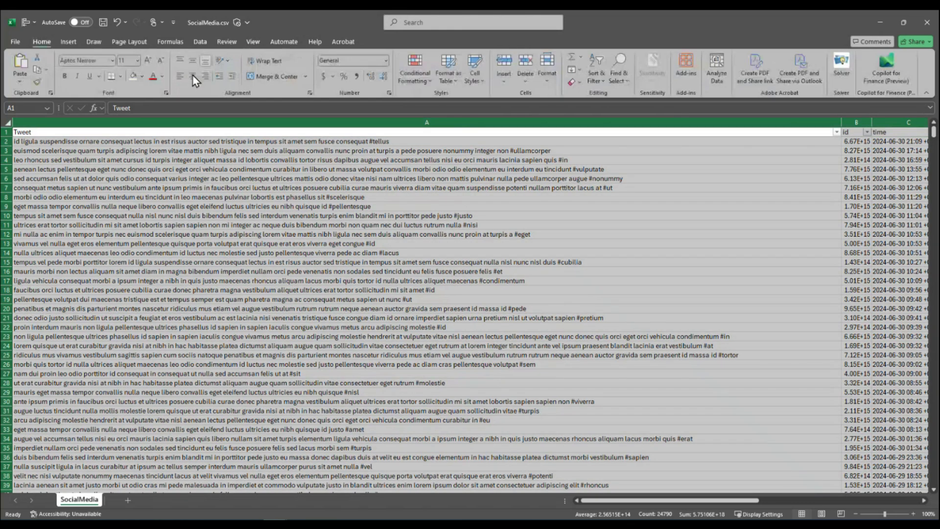
pyautogui.click(191, 76)
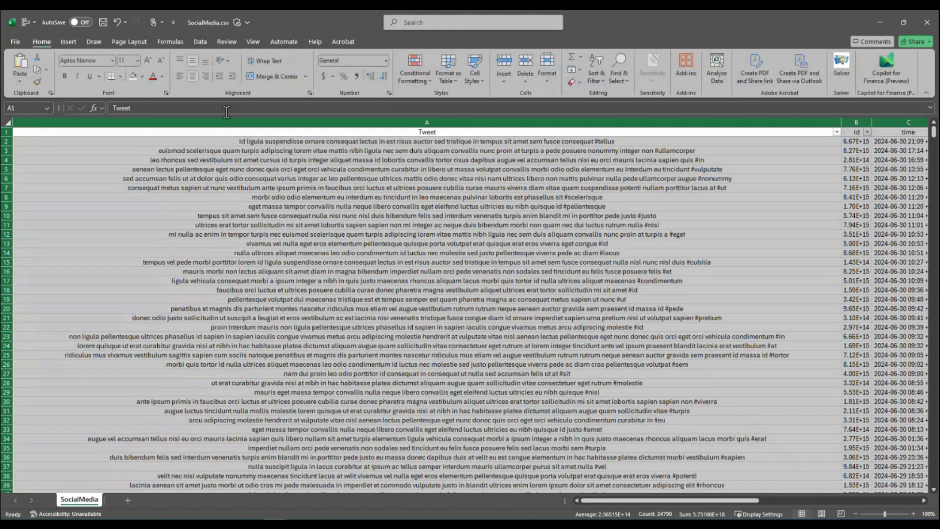
pyautogui.click(465, 319)
# Make the entire header row of the SocialMedia sheet bold.
pyautogui.click(373, 131)
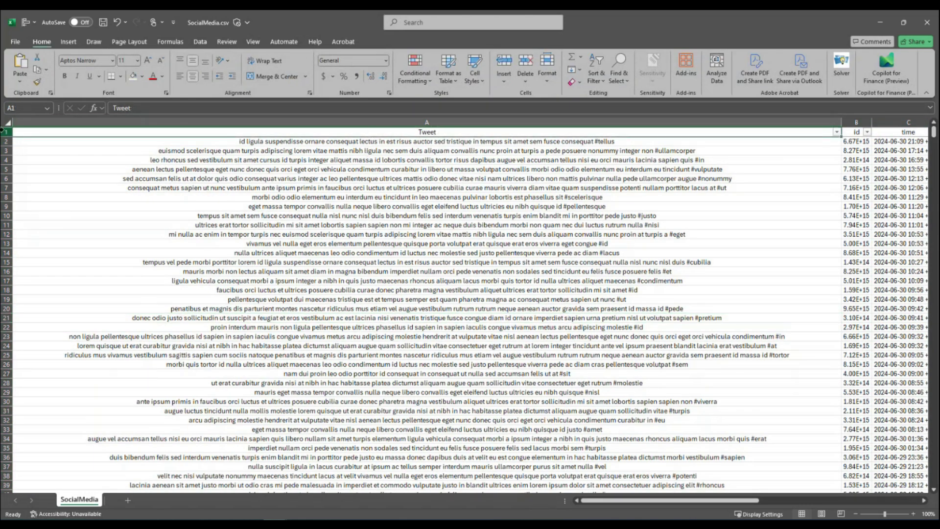
pyautogui.click(9, 132)
pyautogui.click(64, 76)
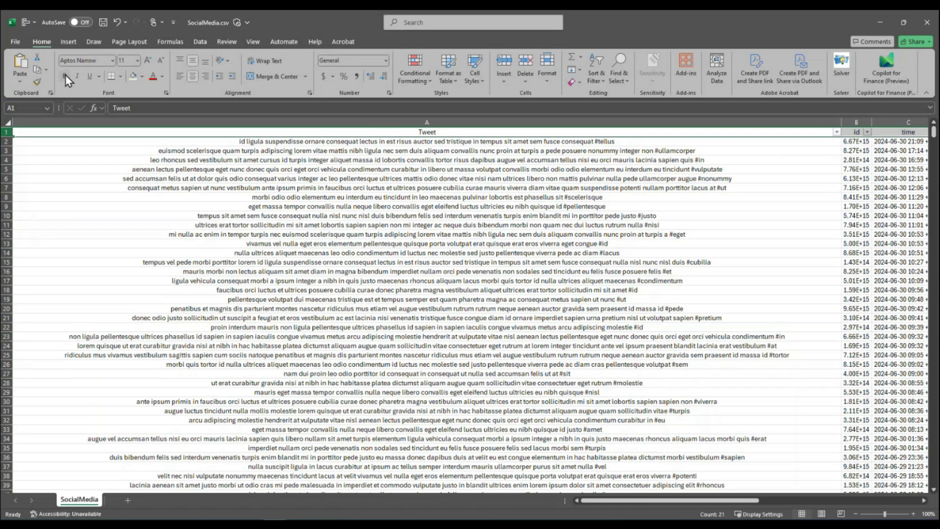
# Widen the id column of the SocialMedia sheet and check the full id values stored in its cells.
pyautogui.scroll(-1, 593, 267)
pyautogui.scroll(1, 586, 253)
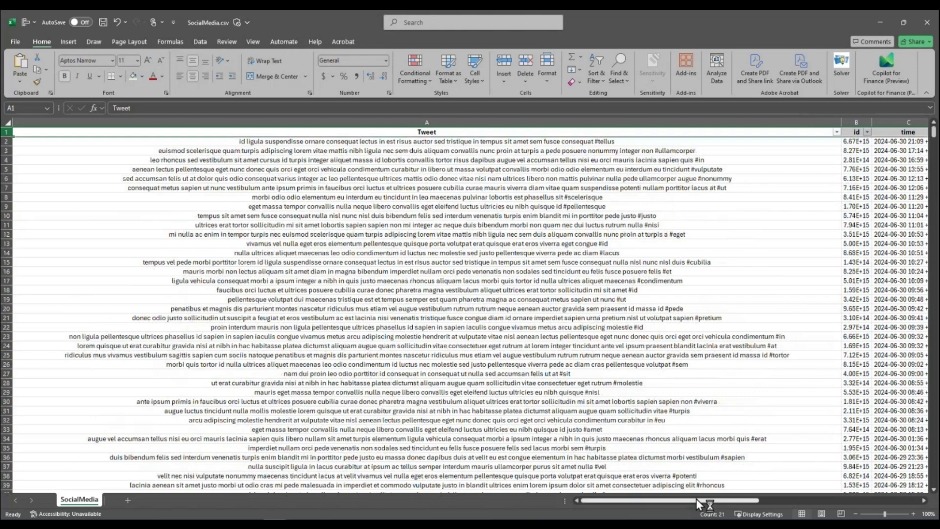
pyautogui.moveTo(699, 501); pyautogui.dragTo(844, 509)
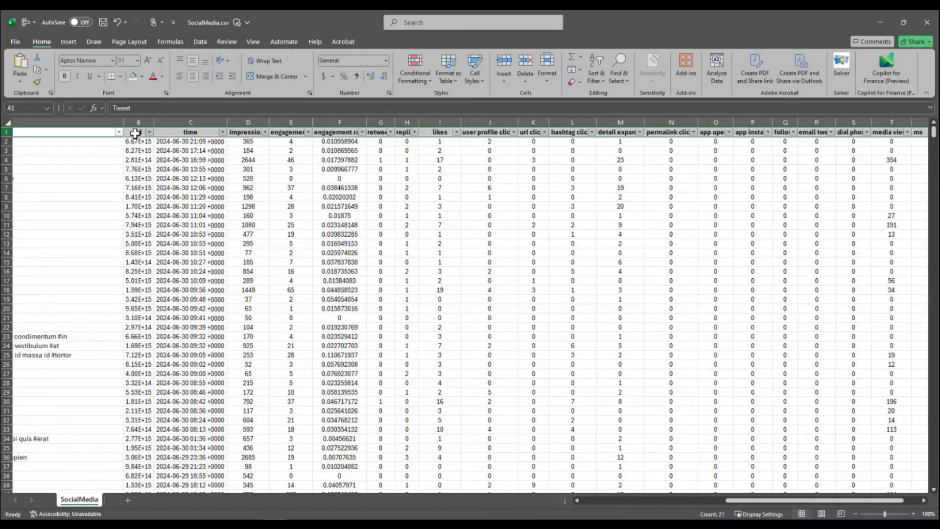
pyautogui.click(137, 148)
pyautogui.click(138, 179)
pyautogui.click(135, 253)
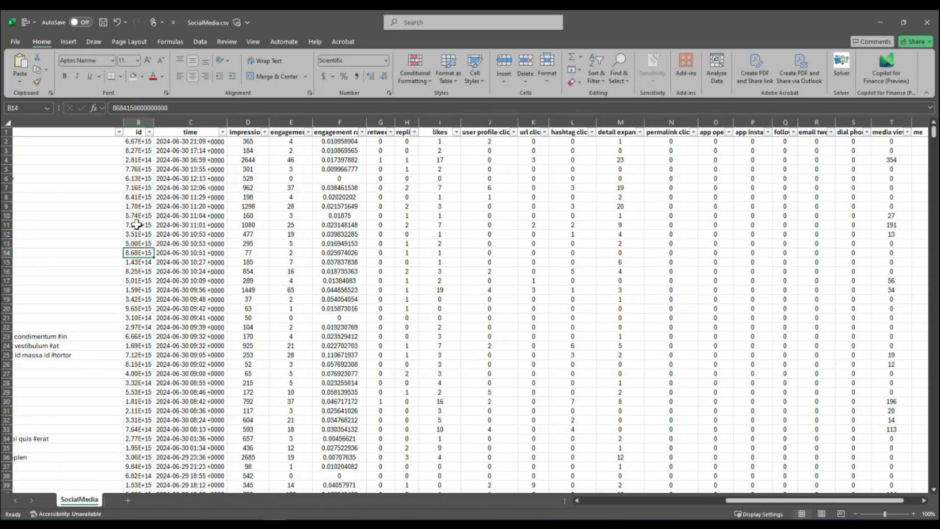
pyautogui.moveTo(155, 126); pyautogui.dragTo(185, 126)
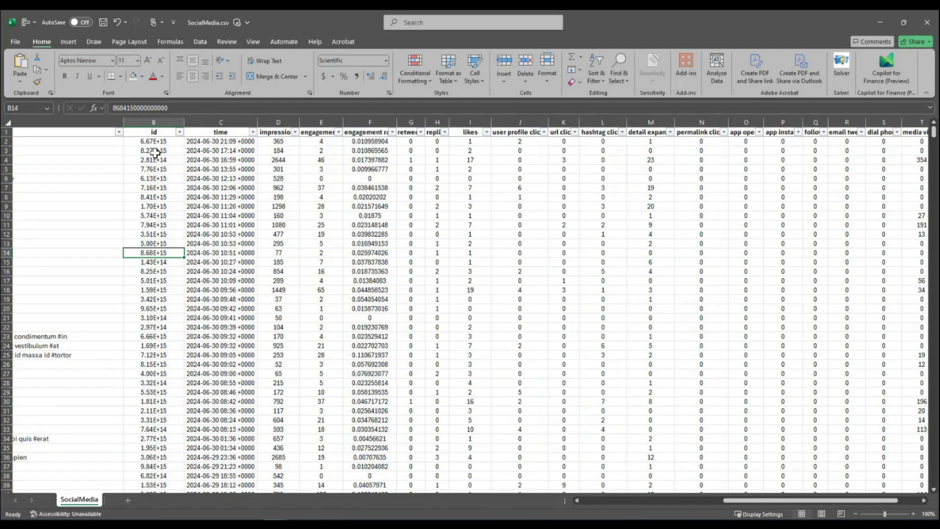
pyautogui.click(167, 186)
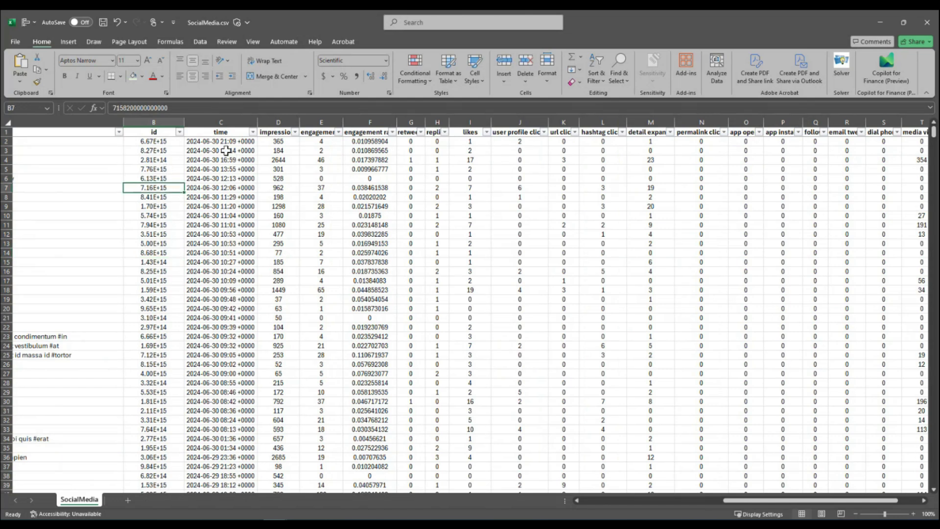
# Examine the time column, checking how dates and times are recorded in the rows.
pyautogui.click(224, 150)
pyautogui.click(225, 134)
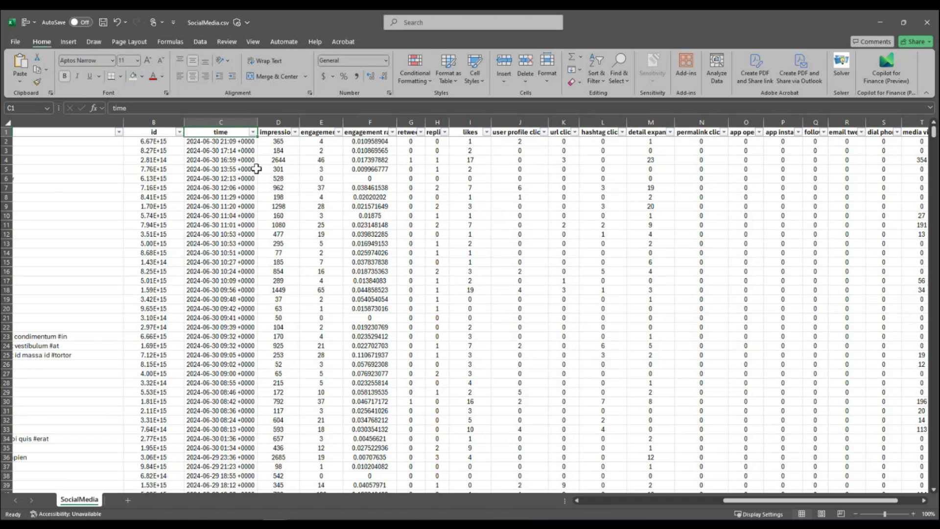
pyautogui.click(229, 178)
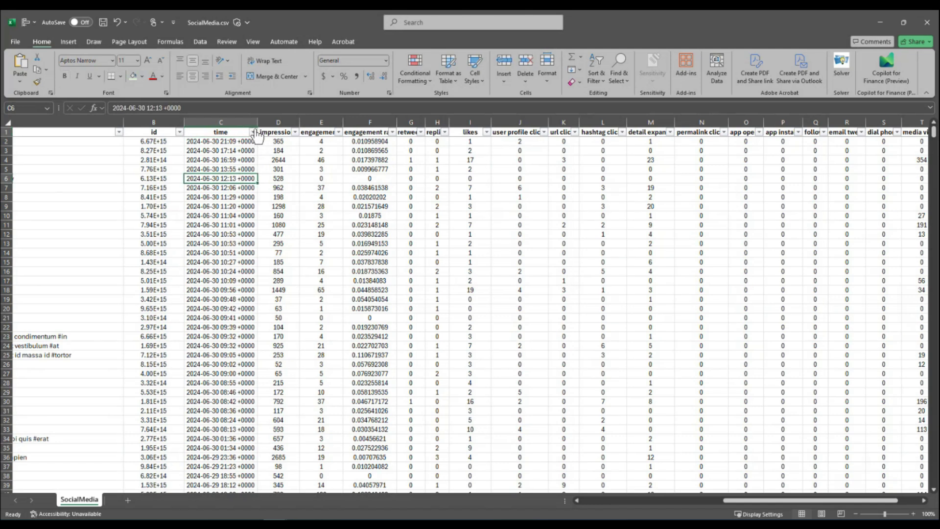
pyautogui.click(221, 133)
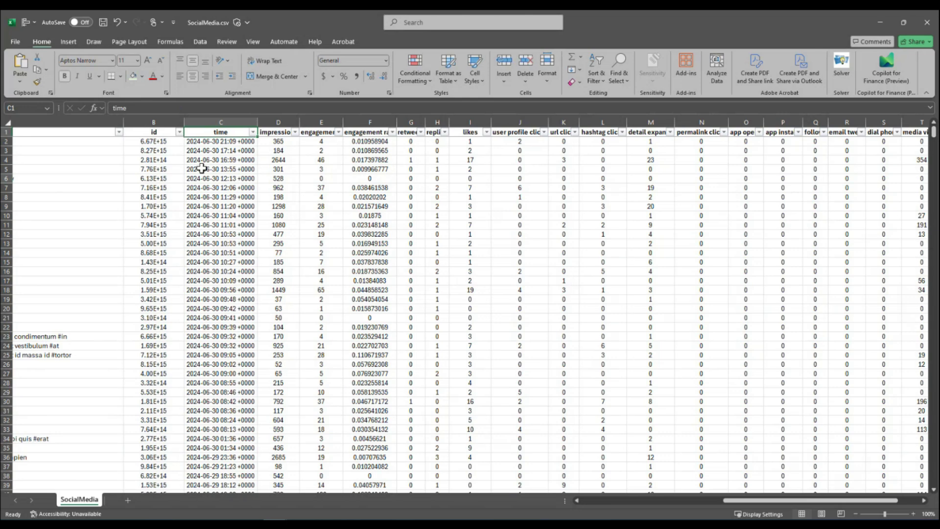
pyautogui.scroll(-7, 191, 260)
pyautogui.scroll(7, 191, 259)
# Examine the impressions, engagements and engagement rate columns, comparing their headers and the values in row 2.
pyautogui.click(283, 131)
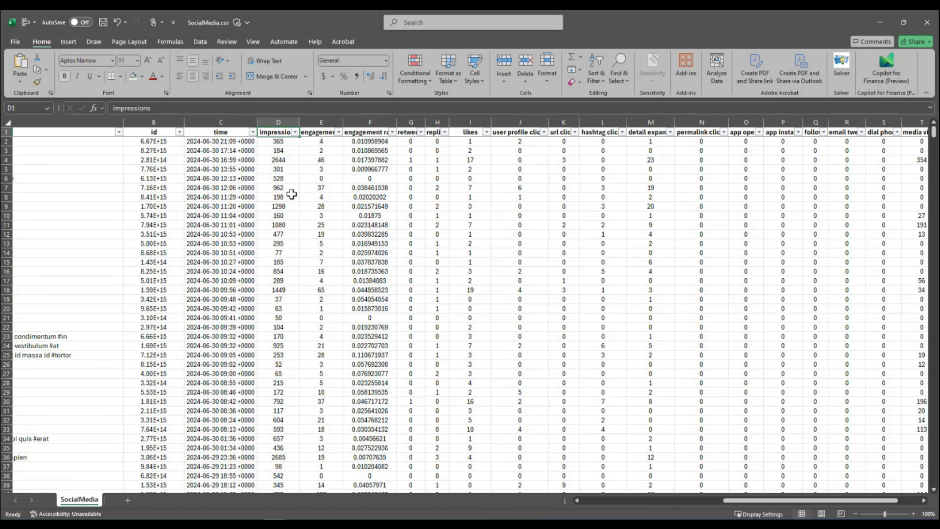
pyautogui.click(317, 133)
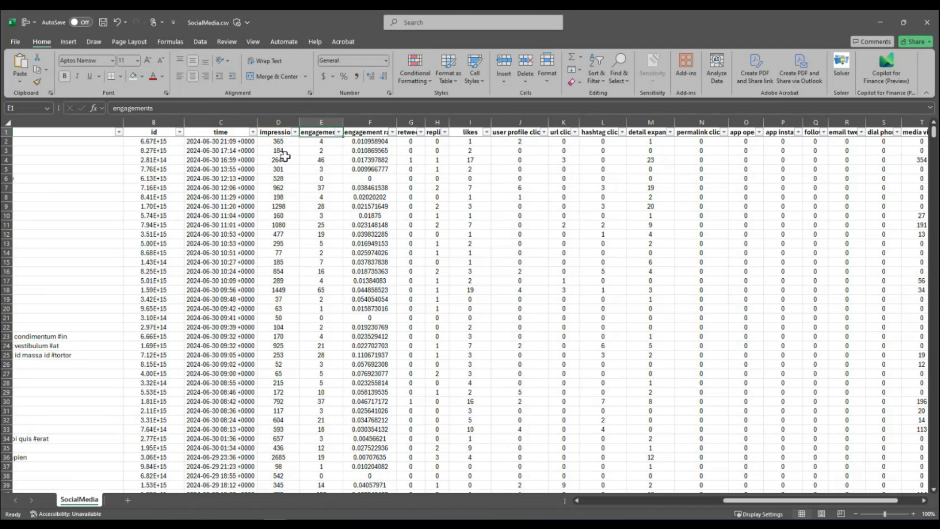
pyautogui.click(319, 143)
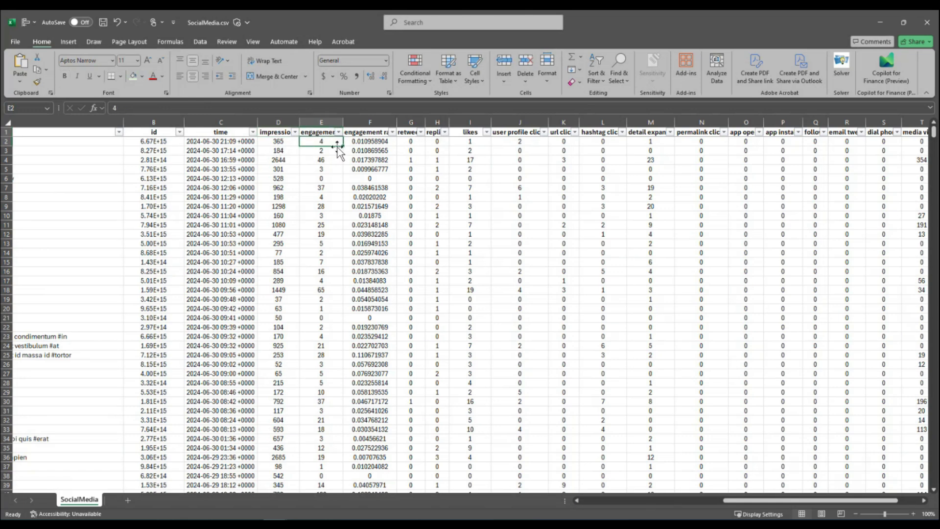
pyautogui.click(376, 142)
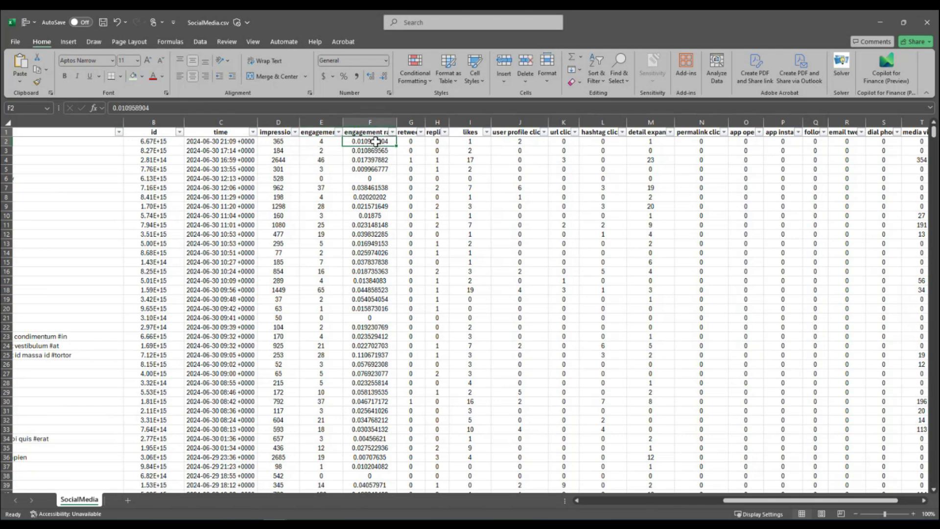
pyautogui.click(324, 142)
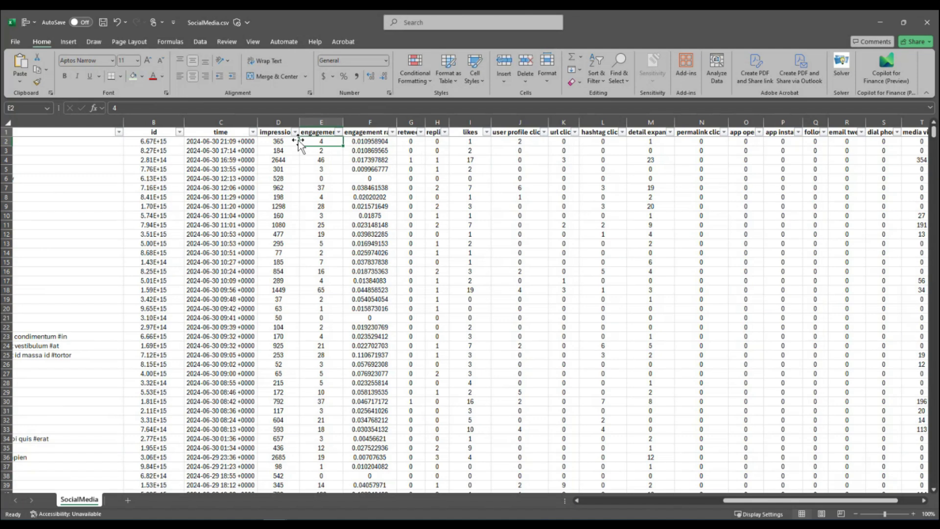
pyautogui.click(277, 142)
pyautogui.click(367, 142)
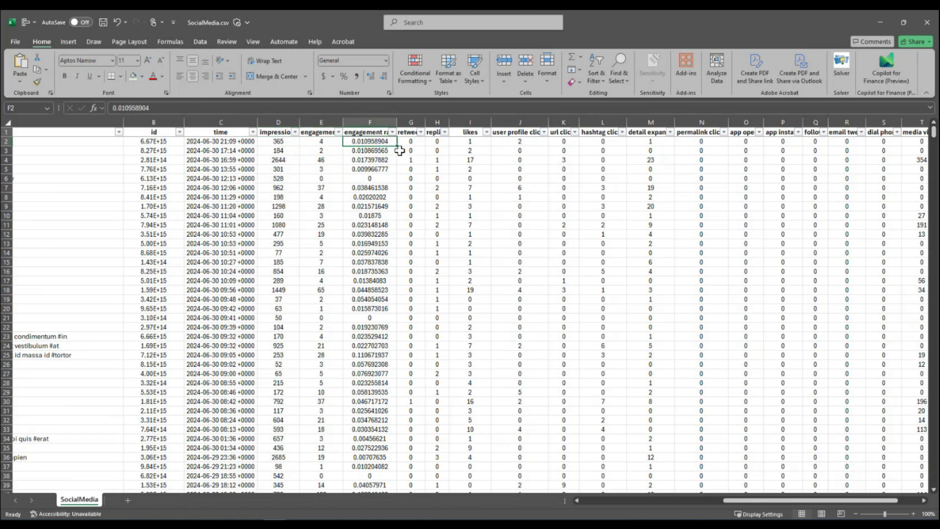
pyautogui.moveTo(378, 138); pyautogui.dragTo(383, 142)
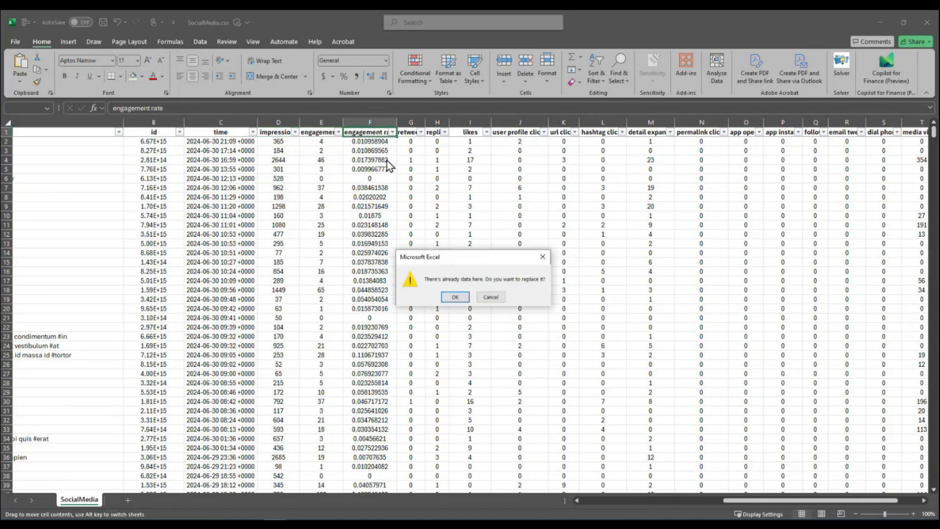
pyautogui.click(488, 296)
pyautogui.click(370, 128)
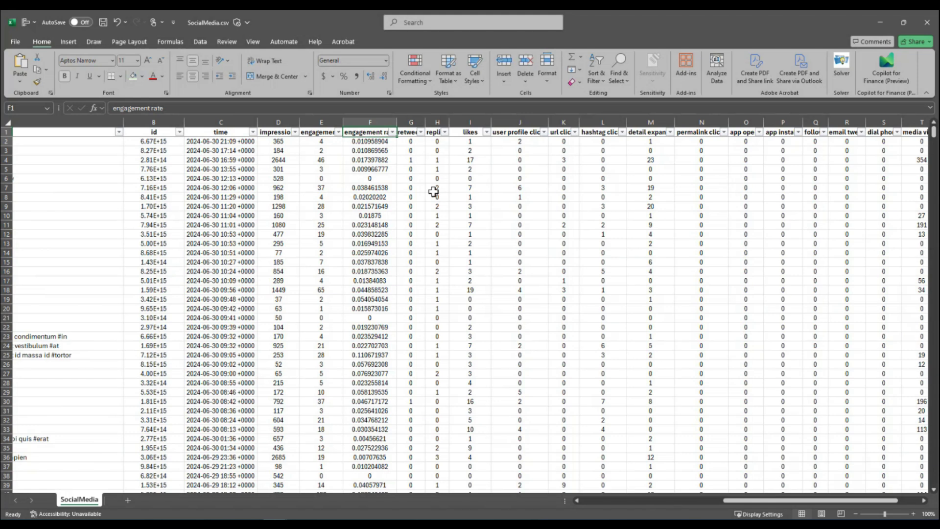
# Review the full list of distinct values in the retweets column's filter, keeping all values selected.
pyautogui.click(406, 132)
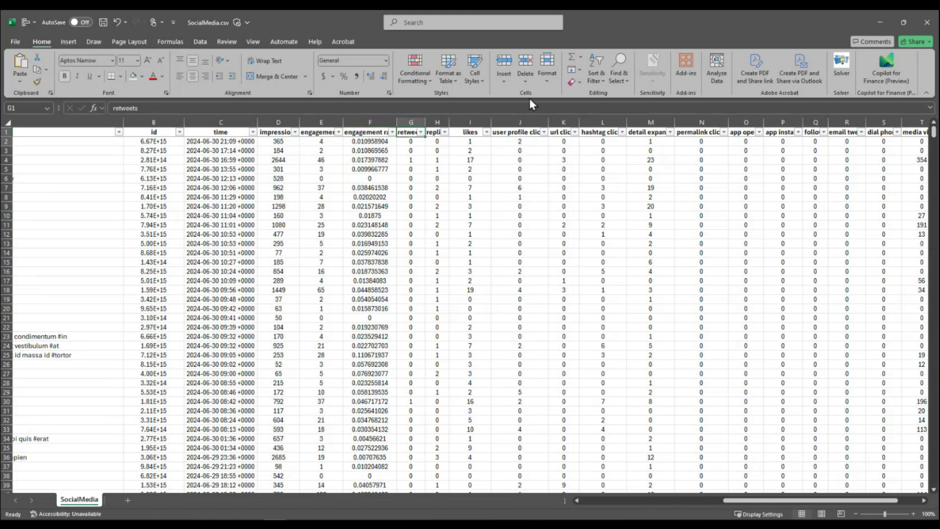
pyautogui.click(420, 132)
pyautogui.scroll(-3, 344, 295)
pyautogui.scroll(3, 344, 293)
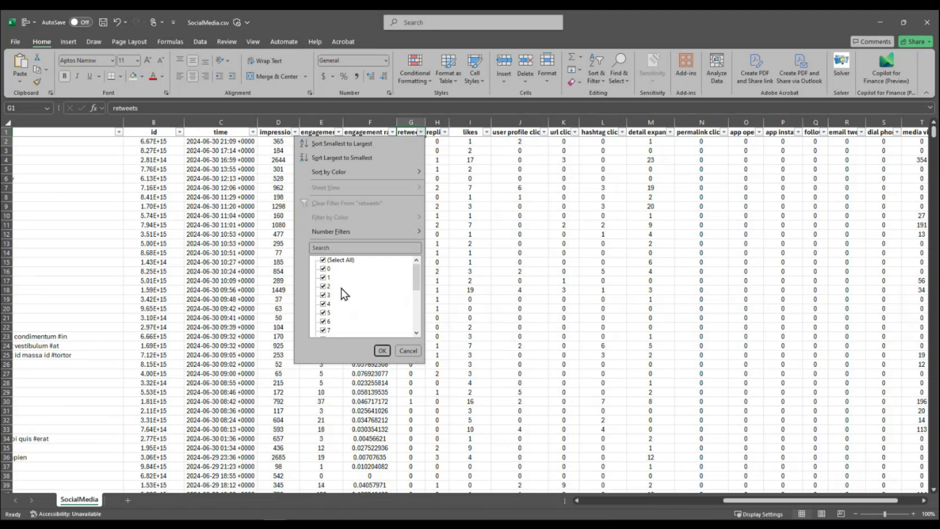
pyautogui.scroll(-5, 348, 318)
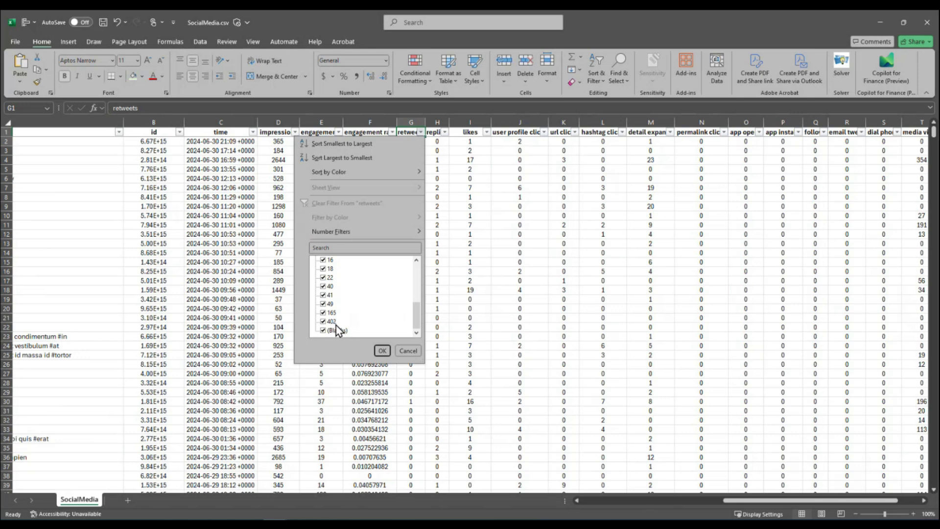
pyautogui.scroll(5, 338, 330)
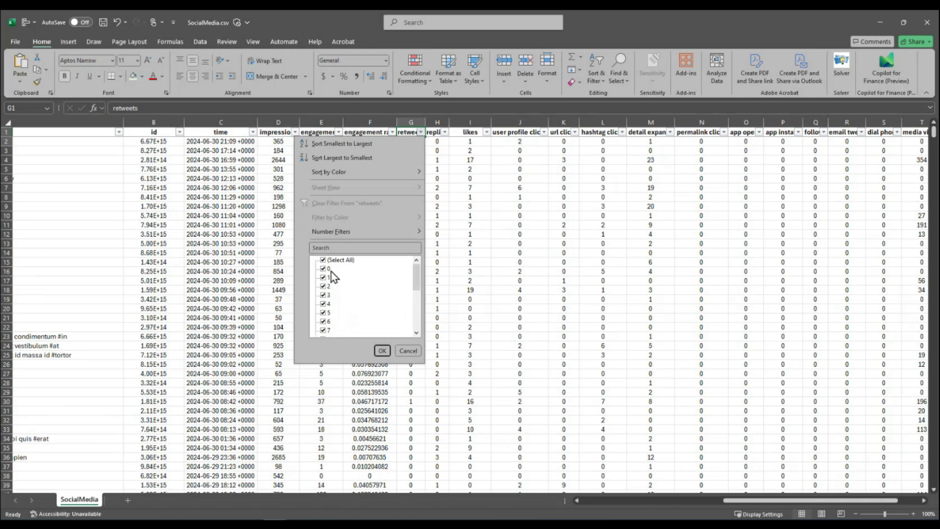
pyautogui.scroll(-5, 331, 272)
pyautogui.click(382, 351)
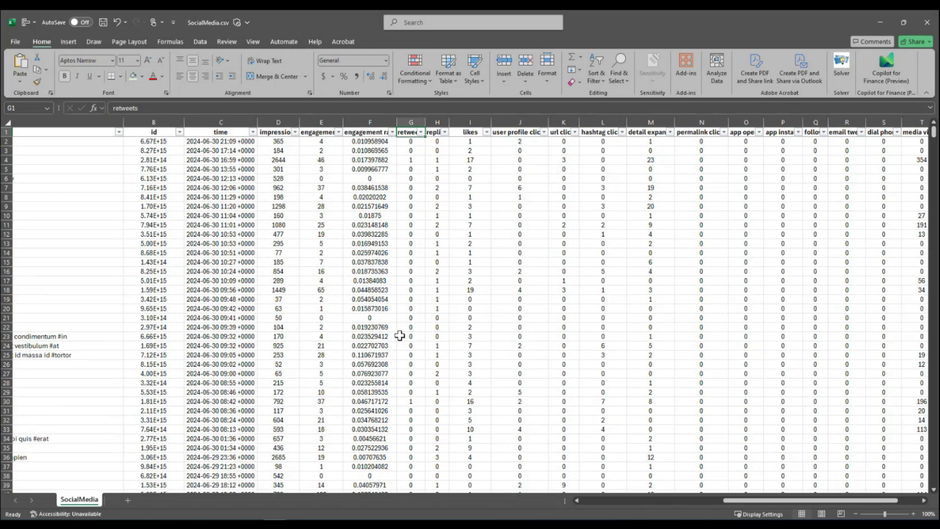
# Review the distinct values listed in the filters of the replies and likes columns without filtering anything out.
pyautogui.click(435, 134)
pyautogui.click(445, 132)
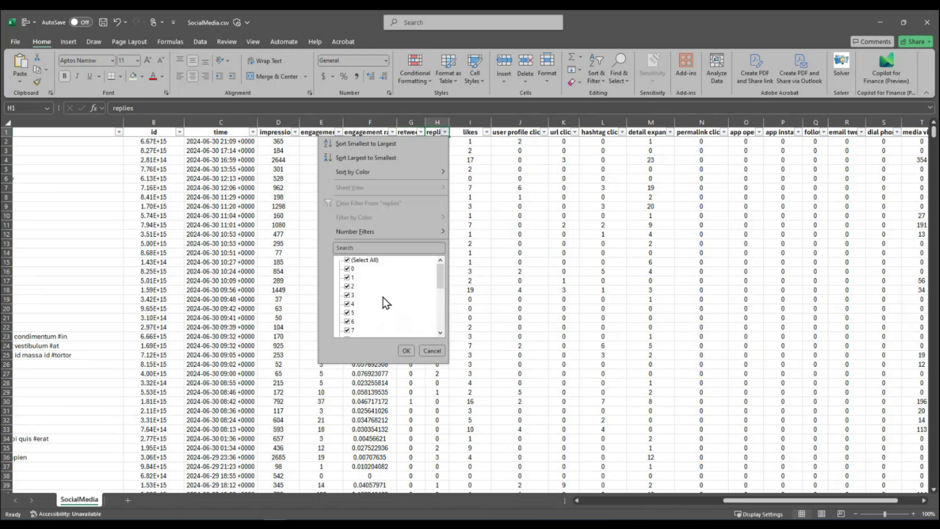
pyautogui.scroll(-5, 435, 294)
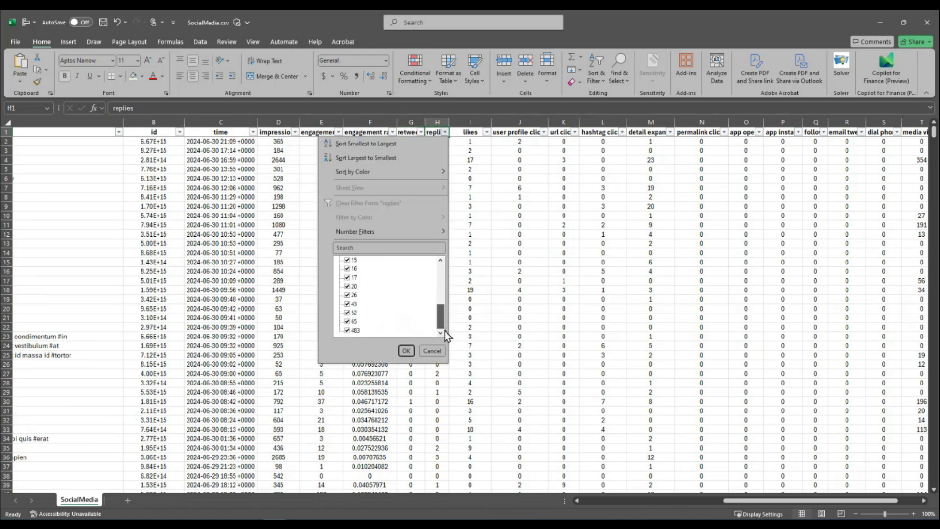
pyautogui.click(406, 350)
pyautogui.click(486, 132)
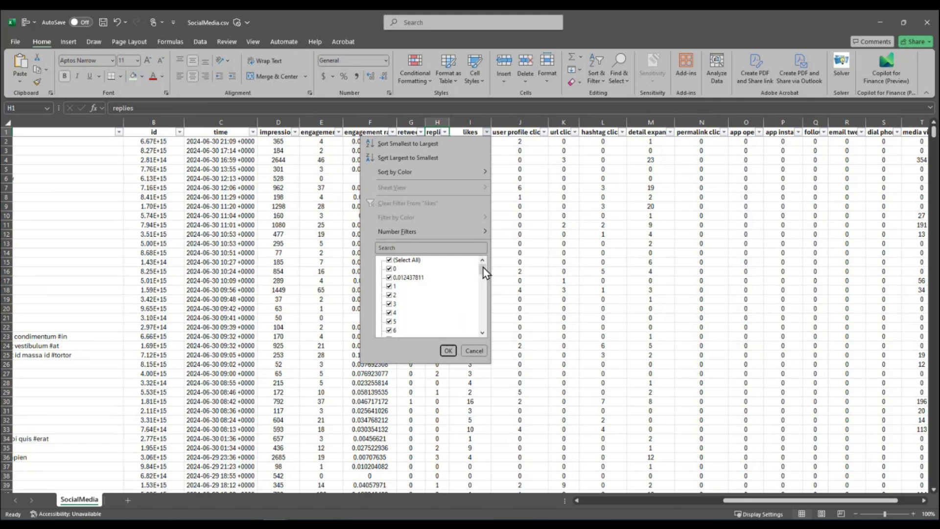
pyautogui.moveTo(484, 268); pyautogui.dragTo(485, 340)
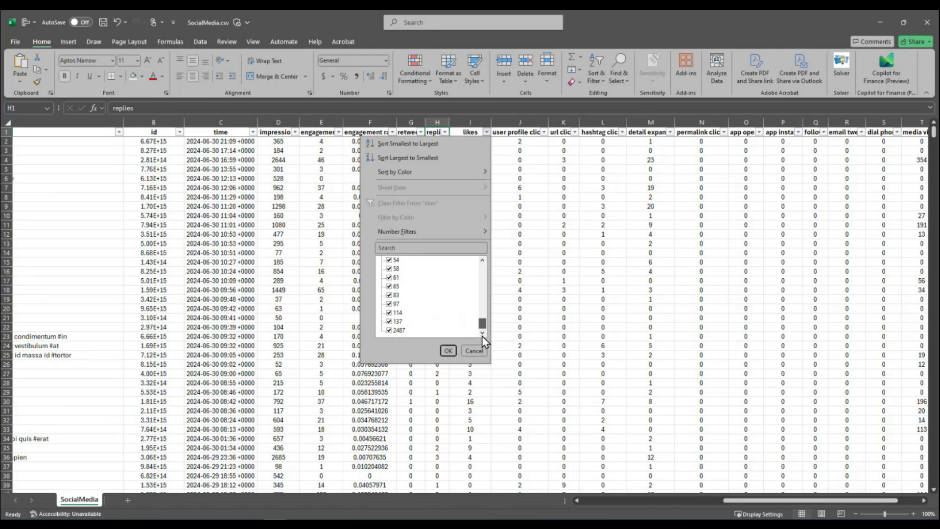
pyautogui.moveTo(482, 324); pyautogui.dragTo(483, 251)
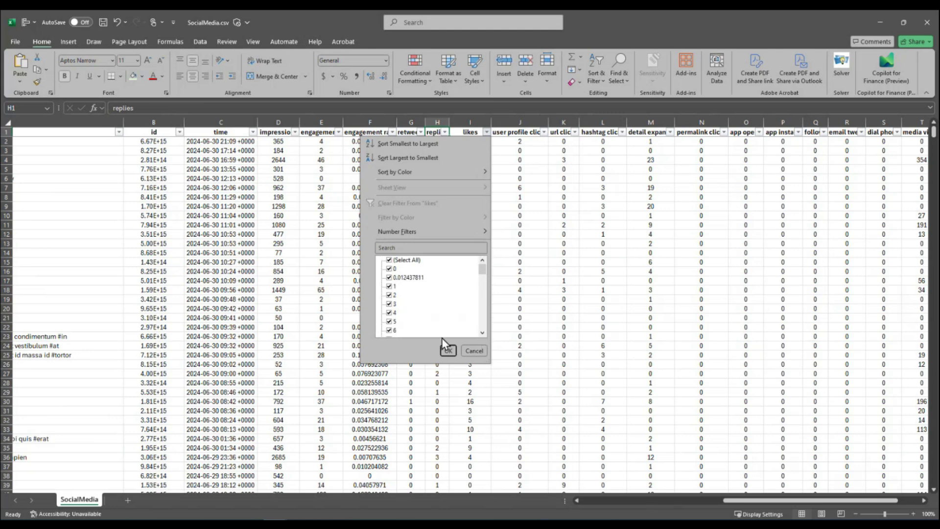
pyautogui.click(514, 137)
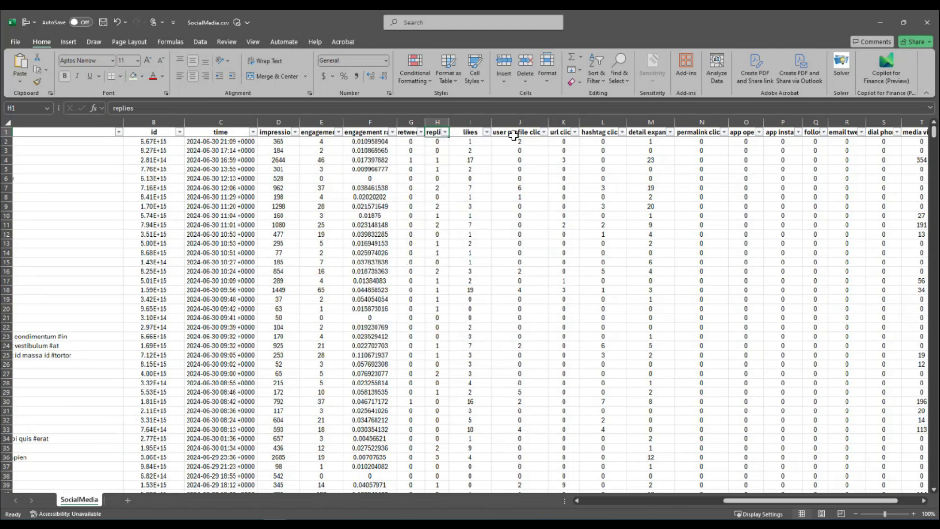
# Review the distinct values in the filters of the user profile clicks and url clicks columns, keeping all selected.
pyautogui.click(523, 132)
pyautogui.click(543, 132)
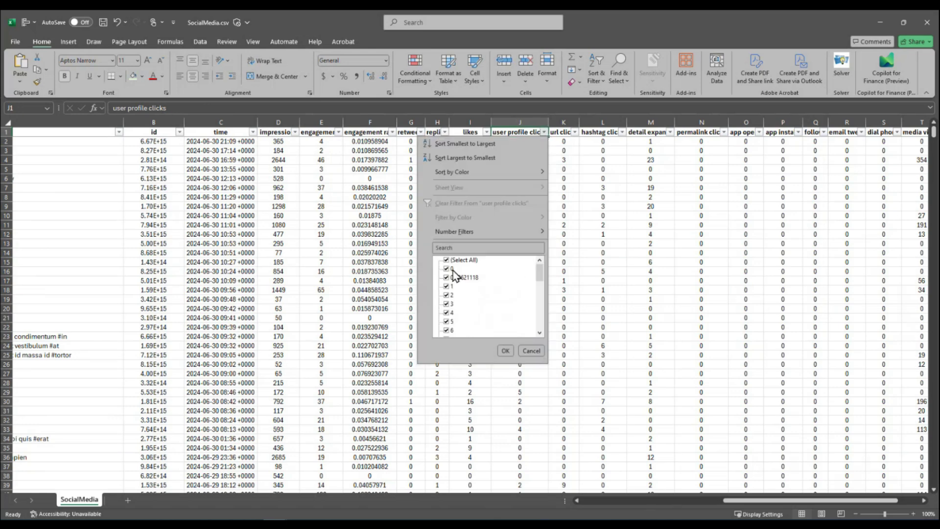
pyautogui.moveTo(538, 278); pyautogui.dragTo(539, 319)
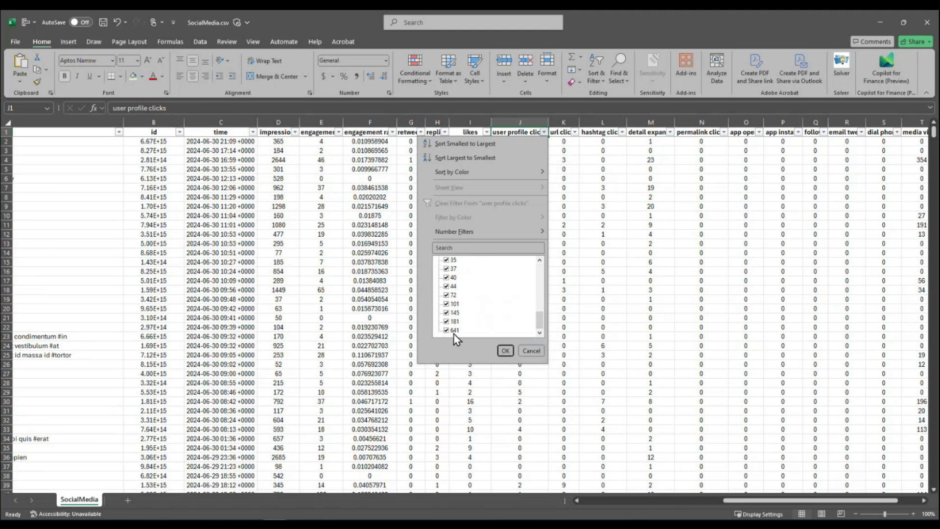
pyautogui.click(505, 350)
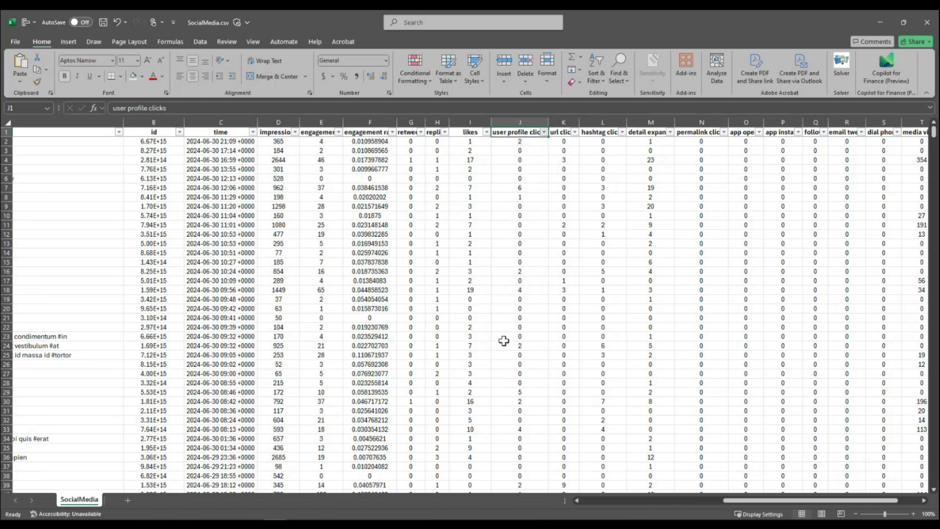
pyautogui.click(574, 131)
pyautogui.moveTo(571, 272); pyautogui.dragTo(566, 334)
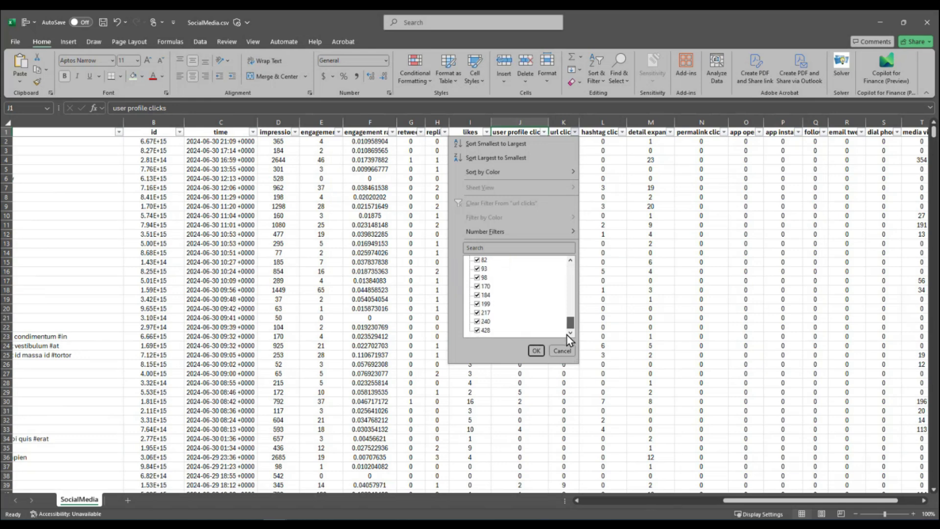
pyautogui.click(537, 351)
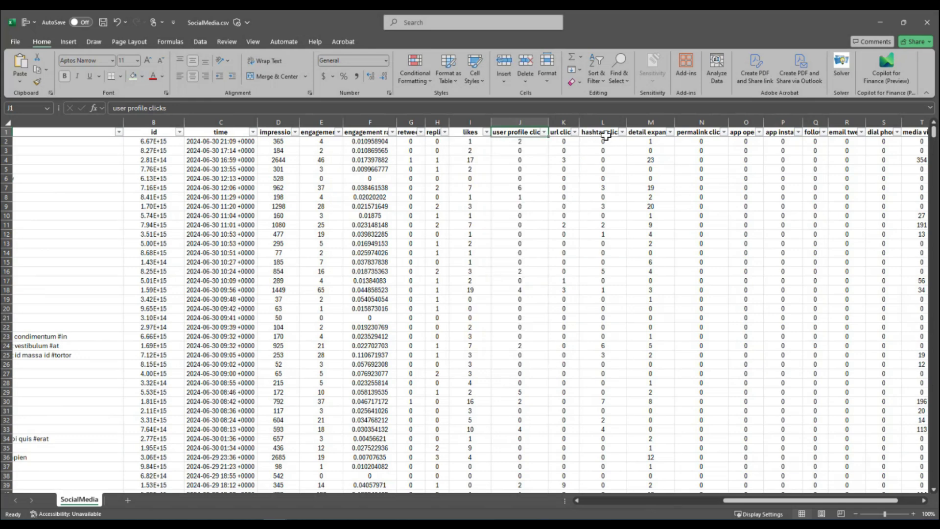
# Review the distinct values in the filters of the hashtag clicks and detail expands columns, keeping all selected.
pyautogui.click(611, 134)
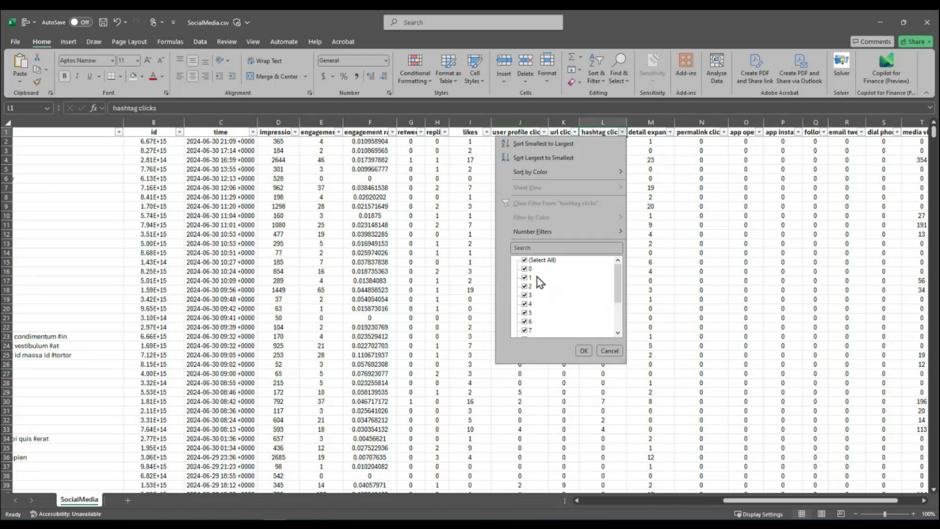
pyautogui.moveTo(618, 283); pyautogui.dragTo(614, 336)
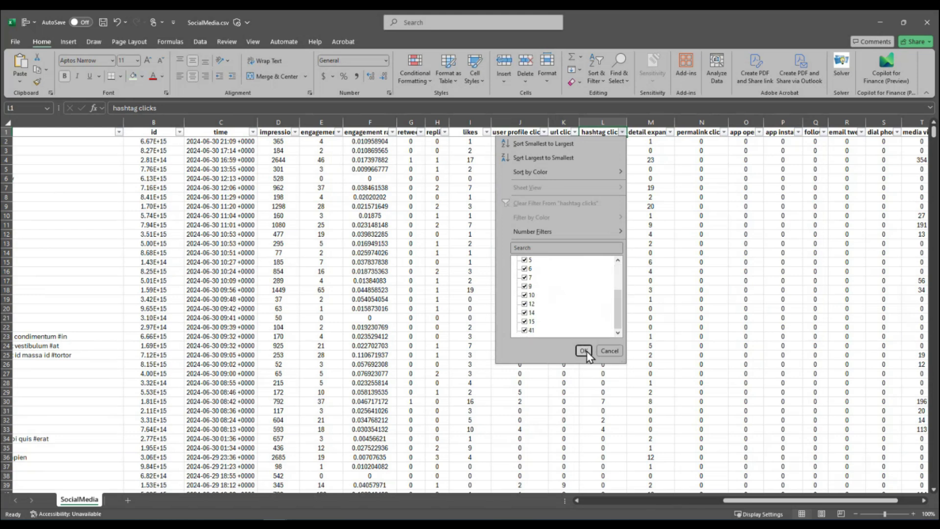
pyautogui.click(607, 351)
pyautogui.click(662, 132)
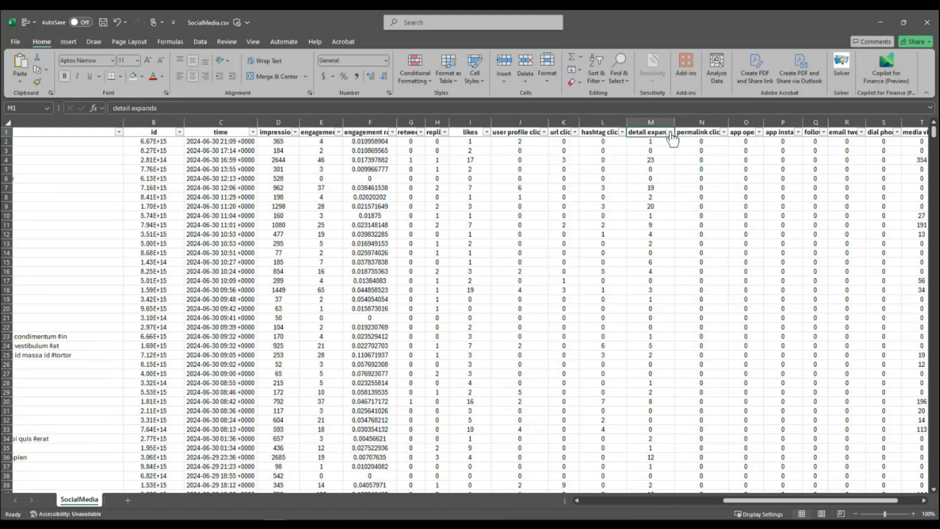
pyautogui.click(670, 133)
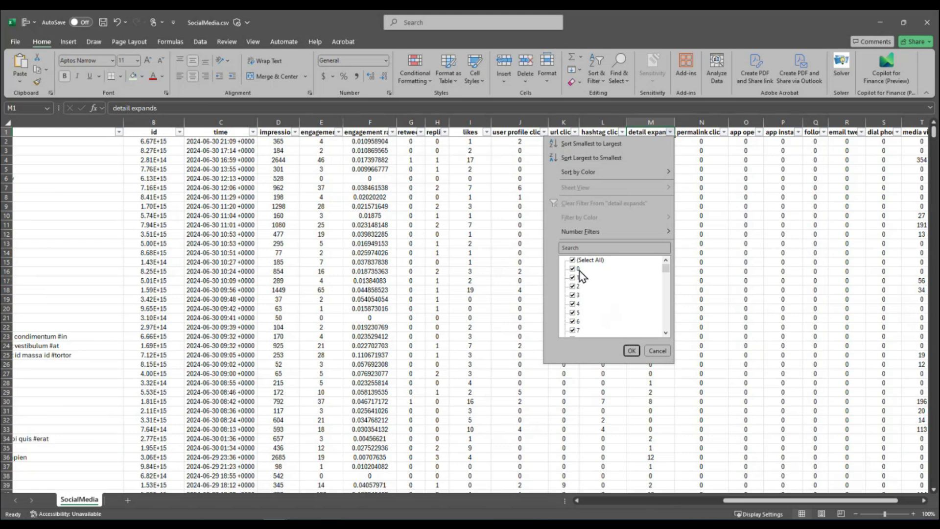
pyautogui.moveTo(665, 269); pyautogui.dragTo(658, 347)
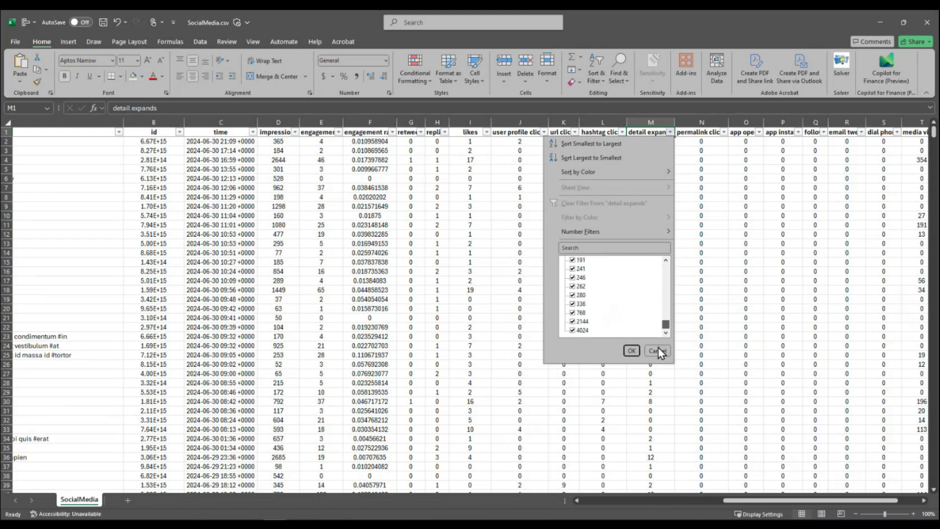
pyautogui.click(632, 351)
# Review the distinct values in the filters of the permalink clicks and app opens columns without filtering anything out.
pyautogui.click(704, 134)
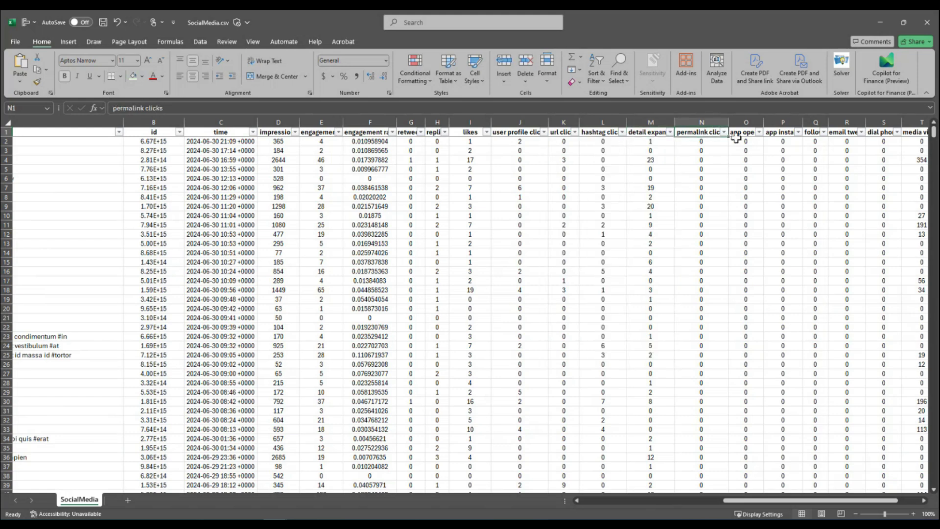
pyautogui.click(723, 132)
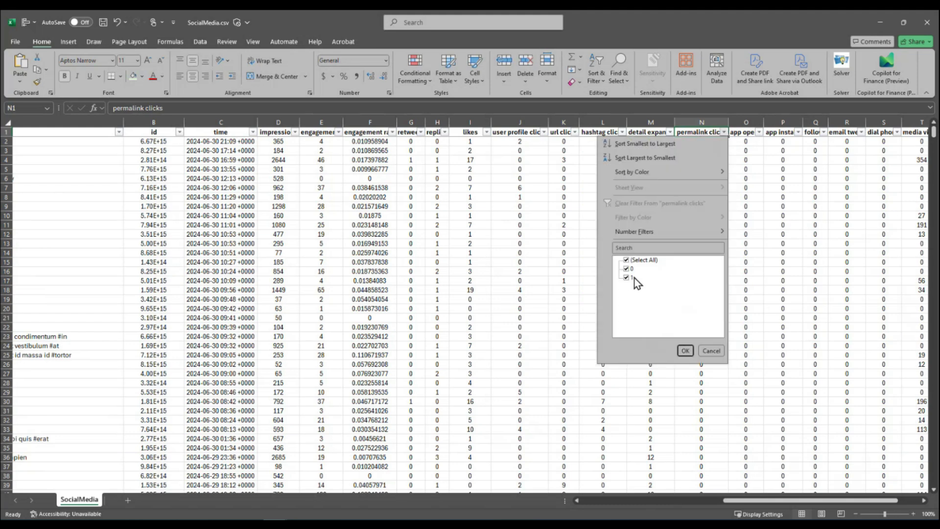
pyautogui.click(685, 350)
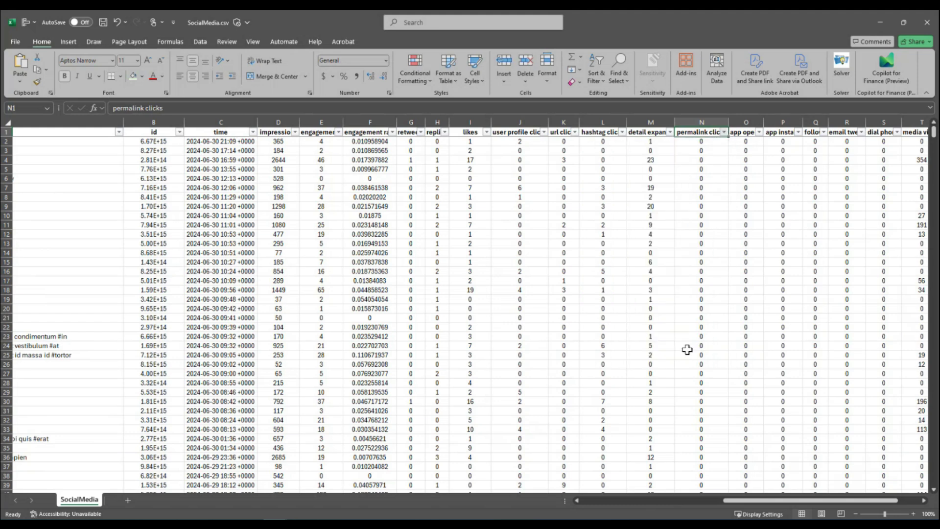
pyautogui.click(760, 132)
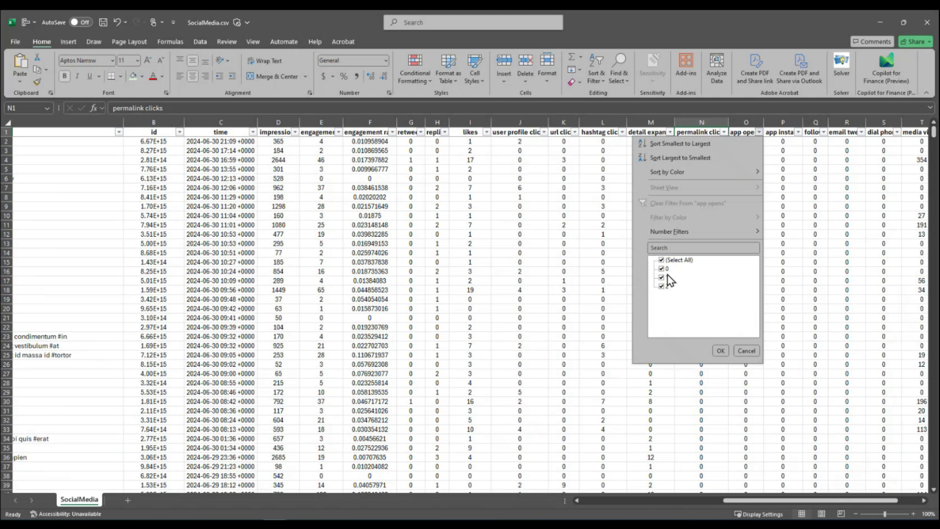
pyautogui.click(720, 351)
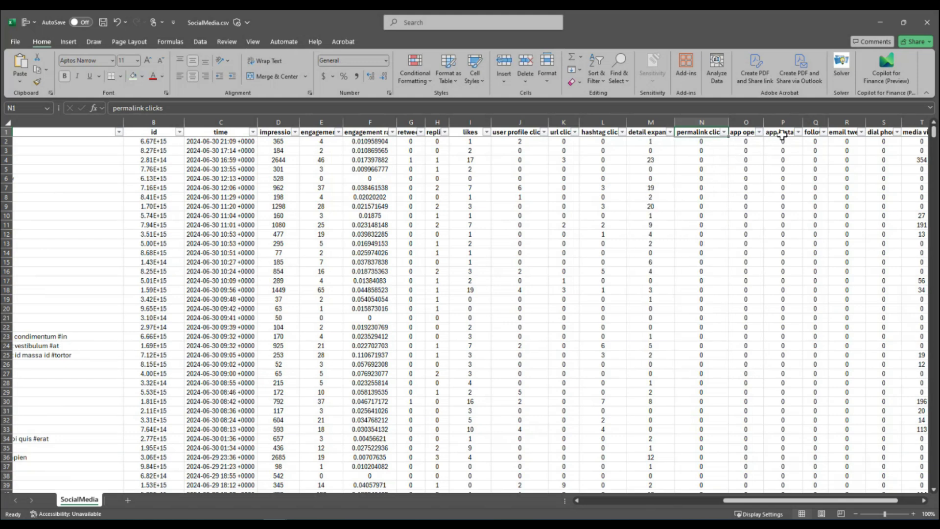
pyautogui.click(752, 136)
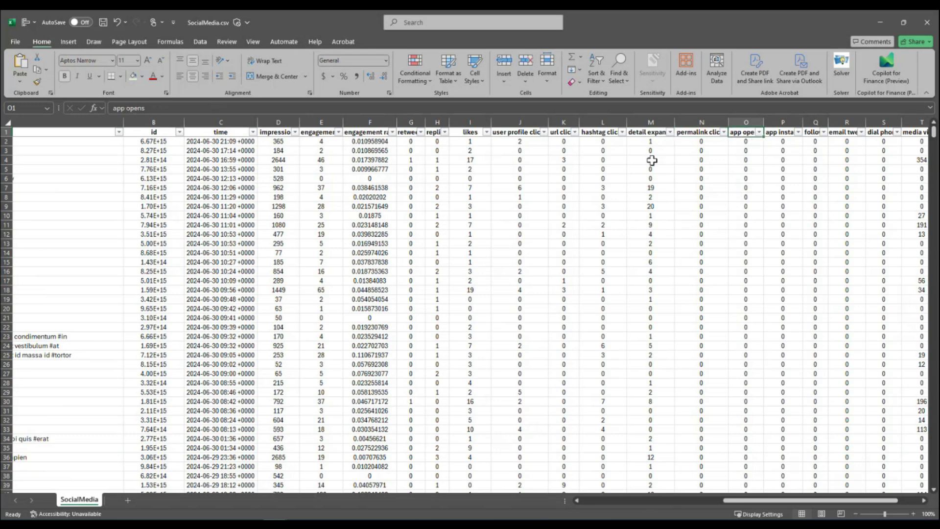
pyautogui.click(759, 133)
pyautogui.press('Escape')
# Review the distinct values in the filters of the app installs and follows columns, keeping all selected.
pyautogui.click(778, 134)
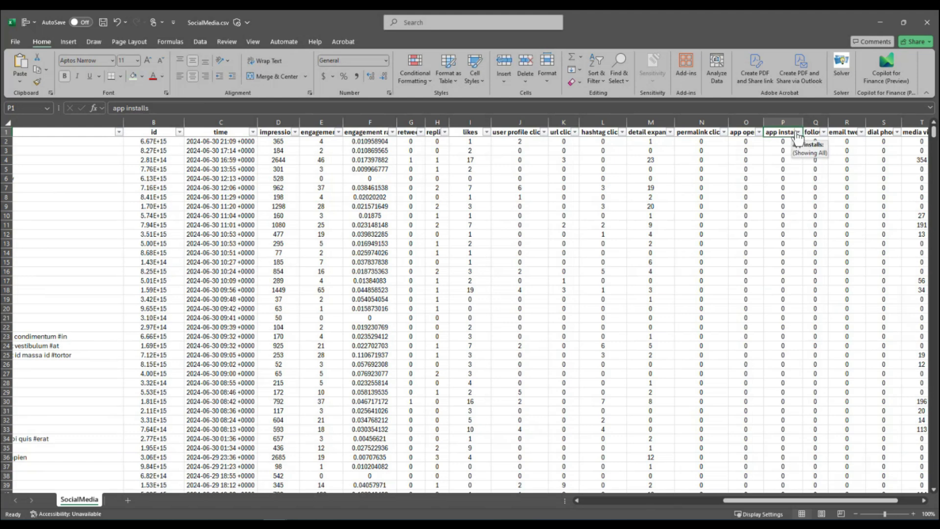
pyautogui.click(798, 132)
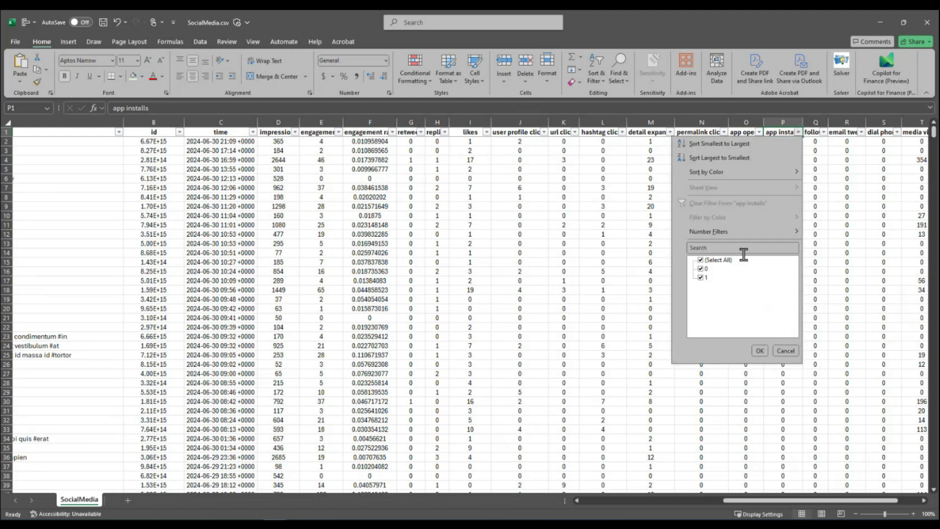
pyautogui.click(761, 352)
pyautogui.click(816, 134)
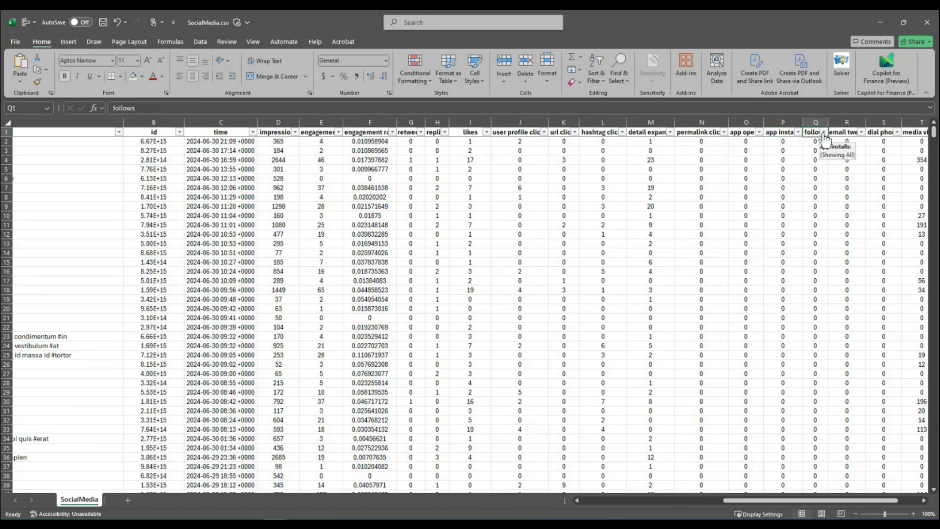
pyautogui.click(823, 133)
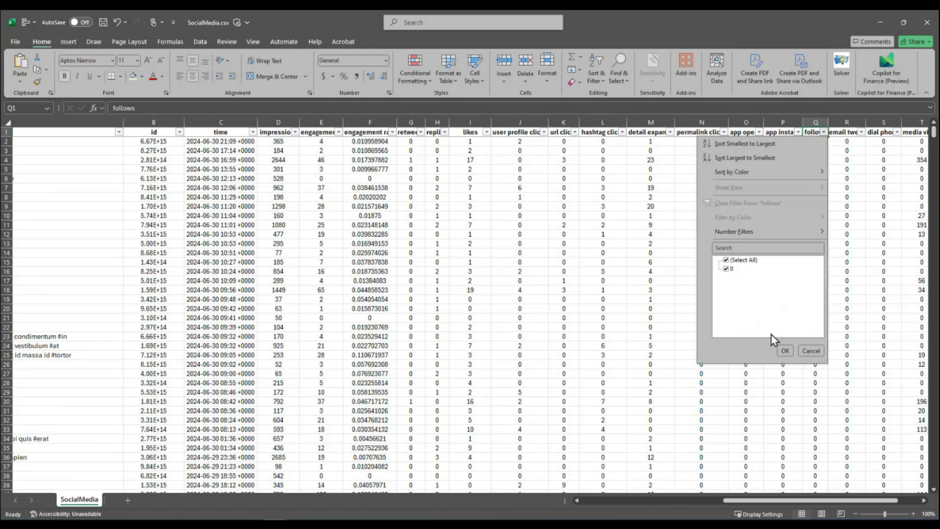
pyautogui.click(784, 350)
# Check the distinct values listed in the email tweet and dial phone column filters, leaving every value selected.
pyautogui.click(849, 133)
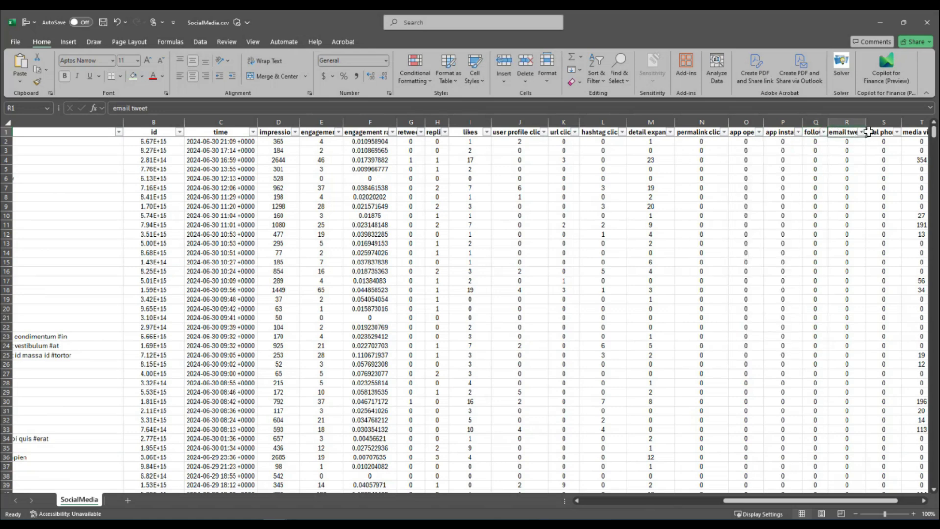
pyautogui.click(861, 132)
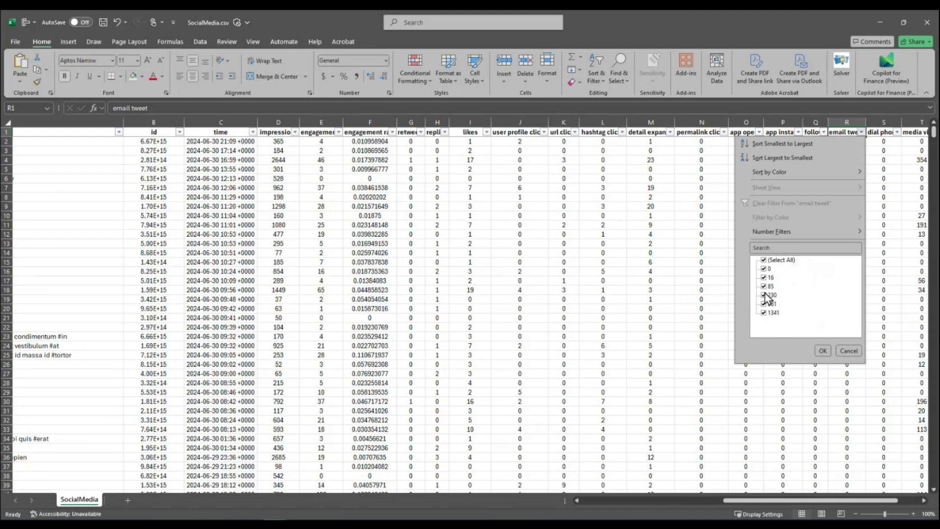
pyautogui.click(832, 351)
pyautogui.click(897, 135)
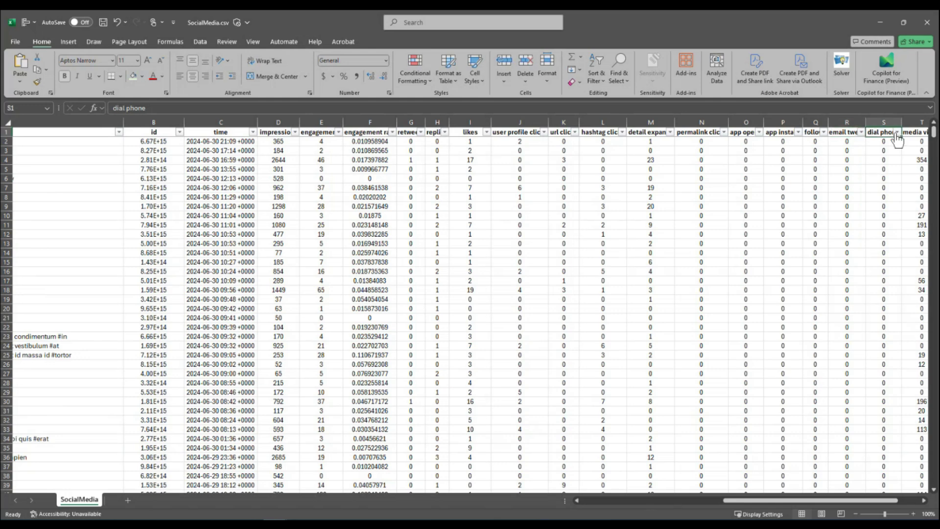
pyautogui.click(897, 132)
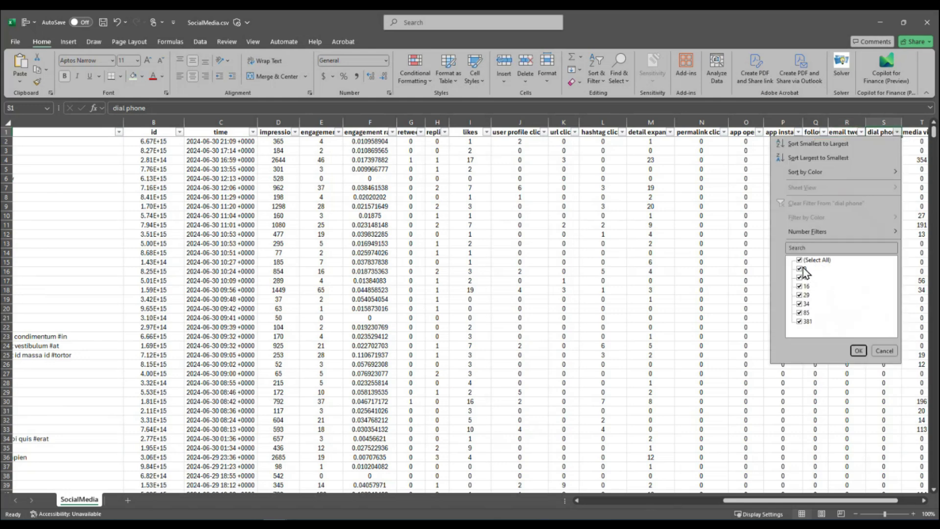
pyautogui.click(856, 351)
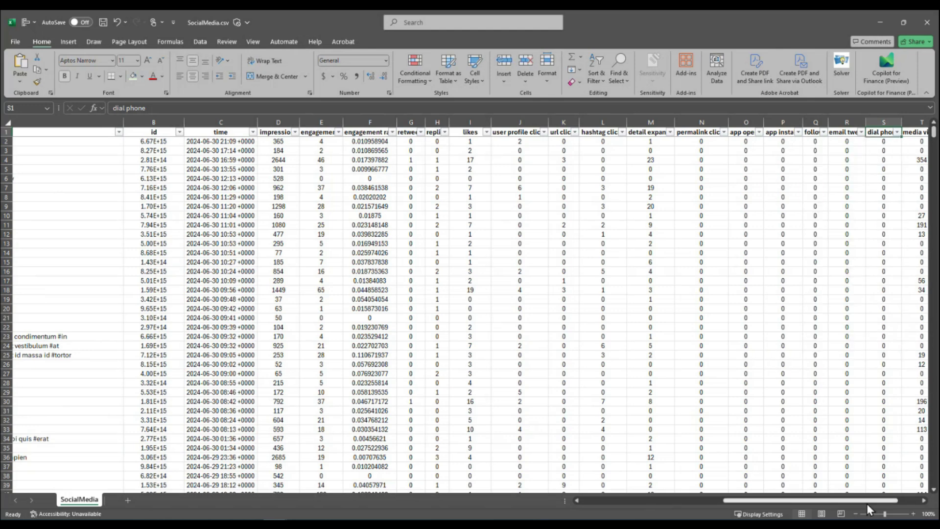
# Review the full list of distinct values in the media views column's filter, including its last entries, keeping all selected.
pyautogui.hscroll(1, 867, 498)
pyautogui.click(808, 136)
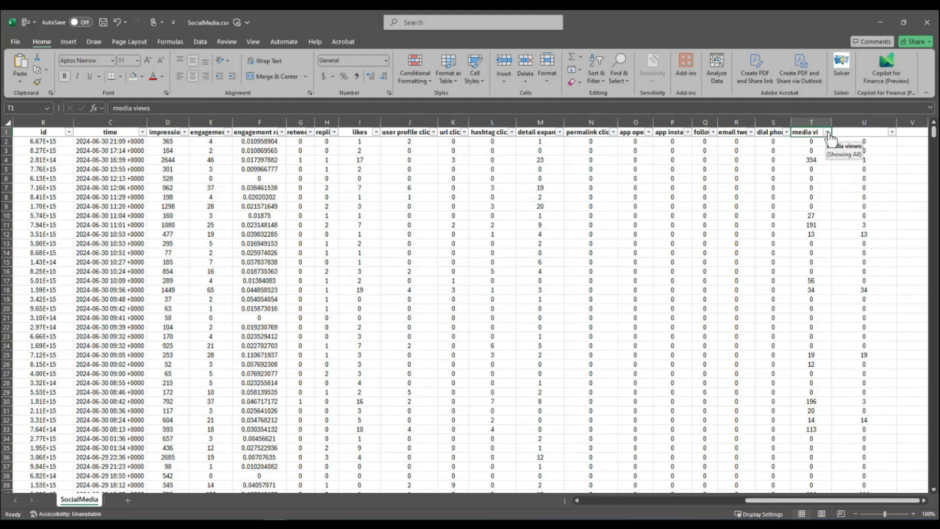
pyautogui.click(827, 132)
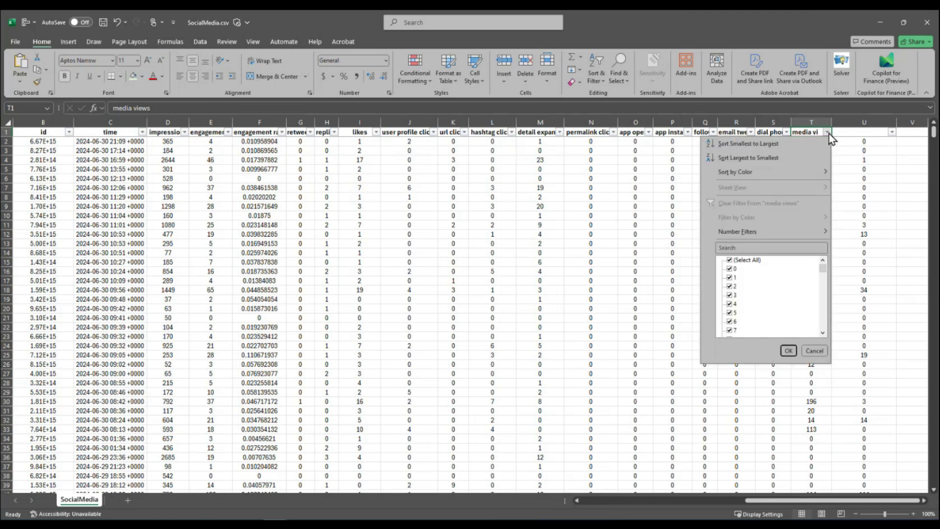
pyautogui.moveTo(822, 272); pyautogui.dragTo(828, 345)
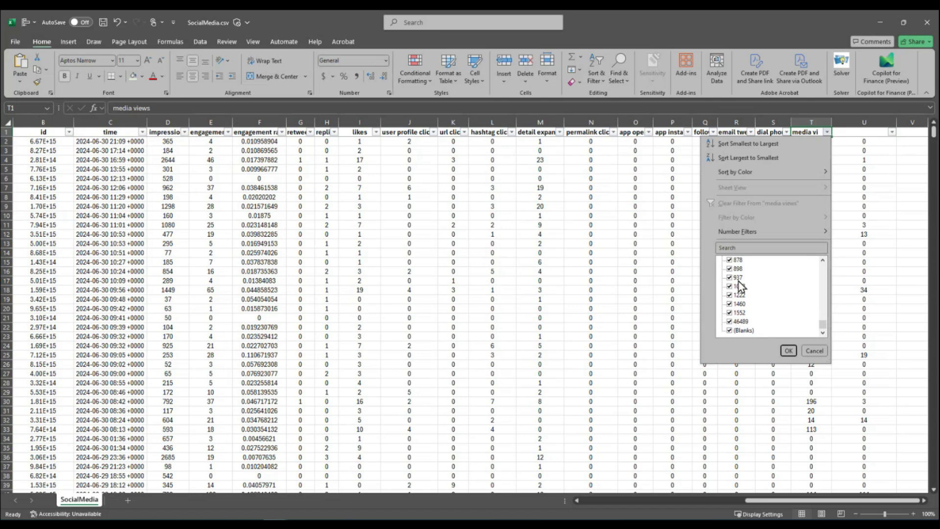
pyautogui.click(788, 351)
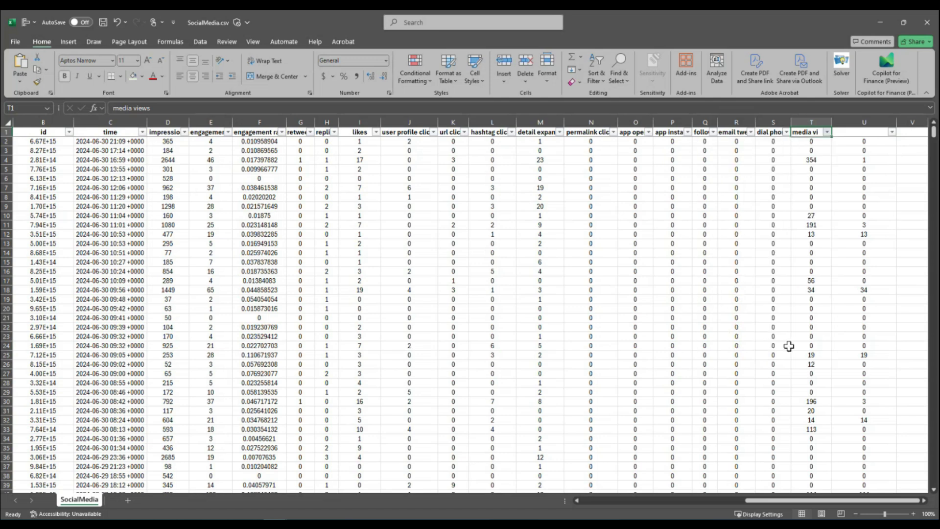
# Review the distinct values in the media engagements column's filter without filtering anything out.
pyautogui.click(862, 132)
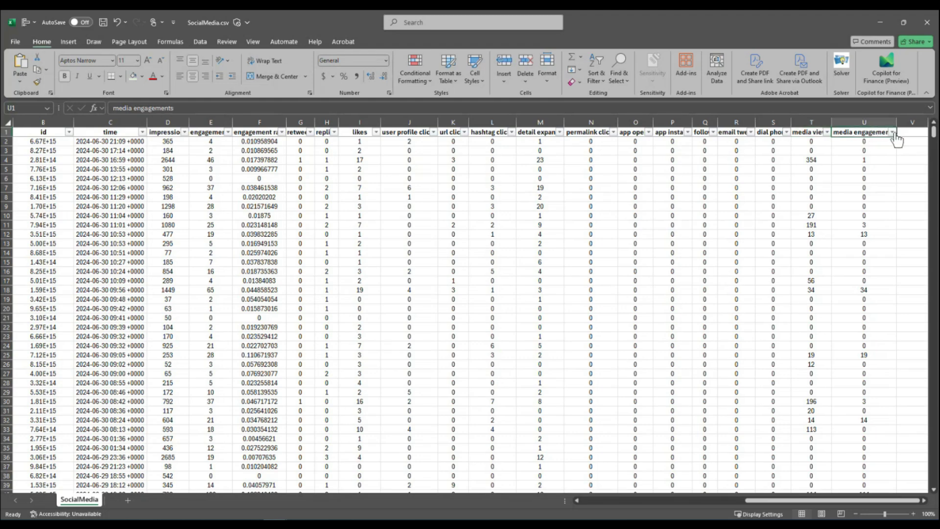
pyautogui.click(891, 132)
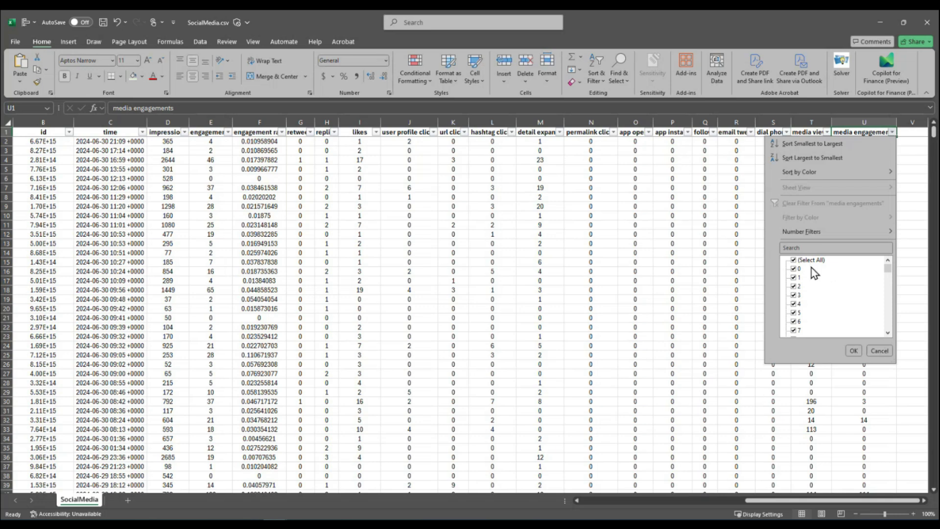
pyautogui.moveTo(887, 268); pyautogui.dragTo(887, 326)
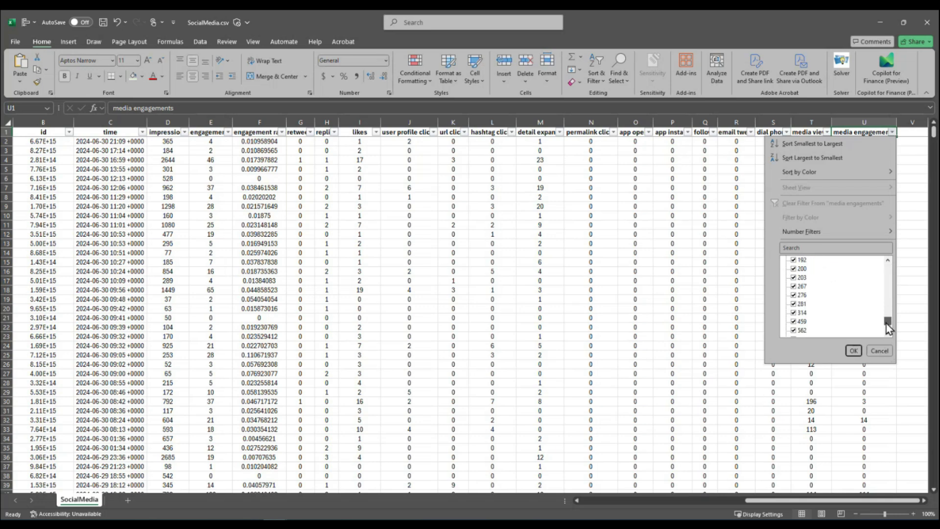
pyautogui.click(853, 351)
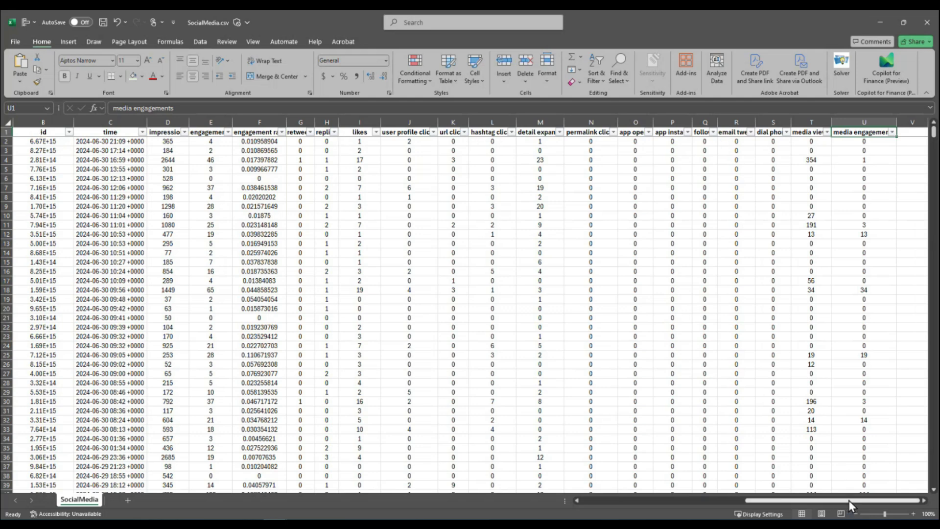
# Return to the first columns and review the values in the Tweet and id filters, keeping all selected.
pyautogui.moveTo(851, 502); pyautogui.dragTo(627, 504)
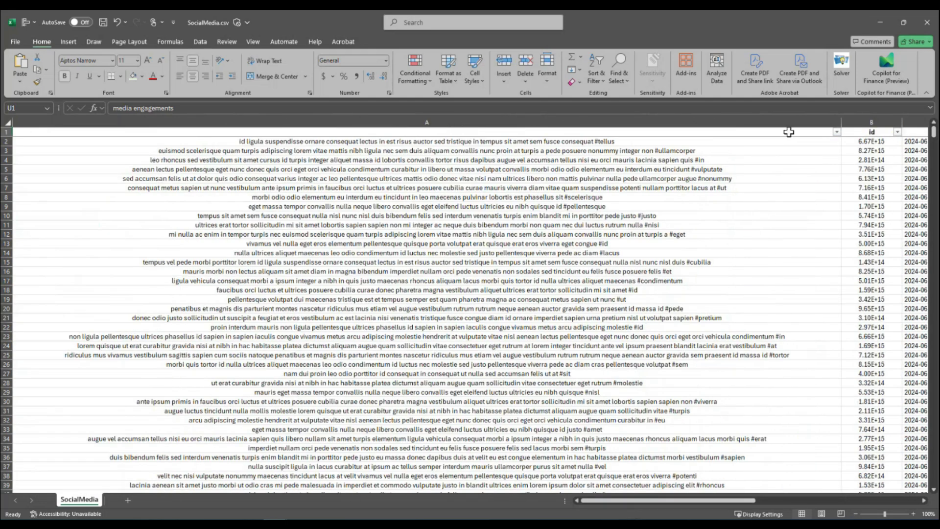
pyautogui.click(836, 133)
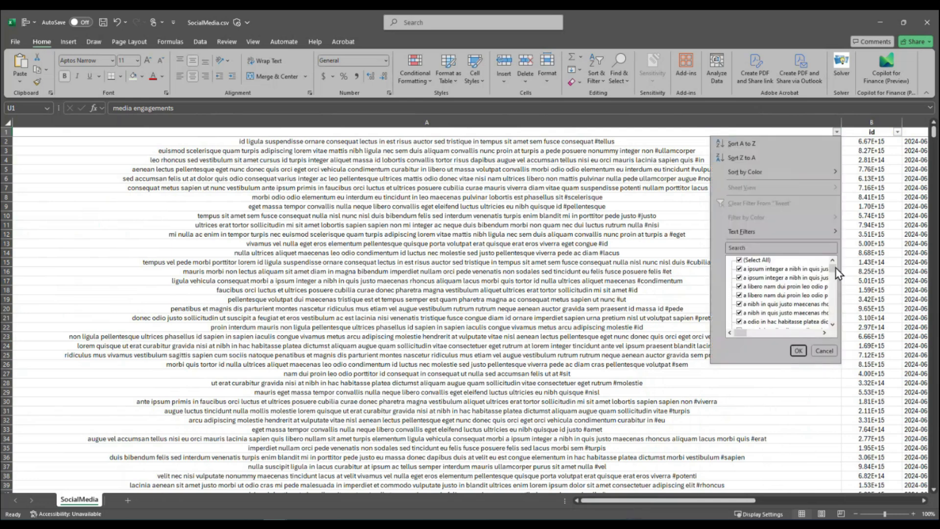
pyautogui.moveTo(835, 268); pyautogui.dragTo(833, 330)
pyautogui.click(798, 351)
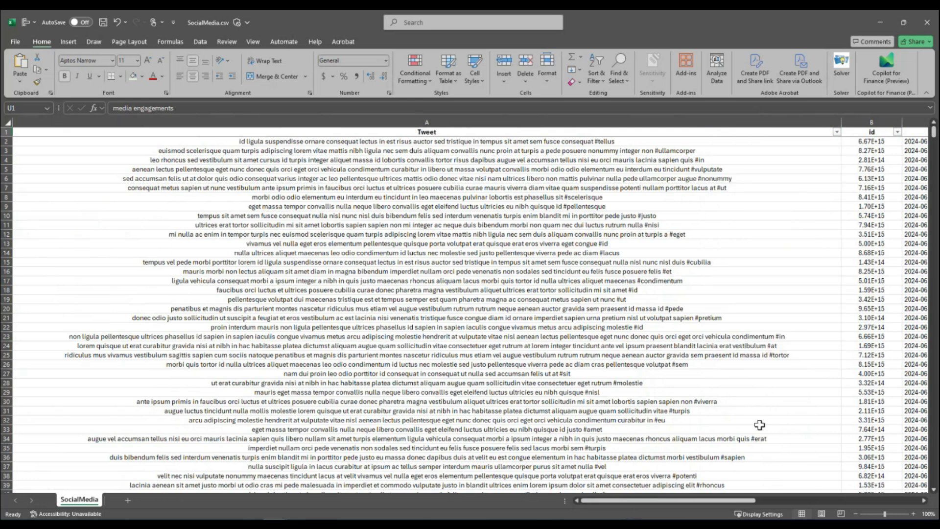
pyautogui.moveTo(743, 507); pyautogui.dragTo(799, 501)
pyautogui.click(611, 132)
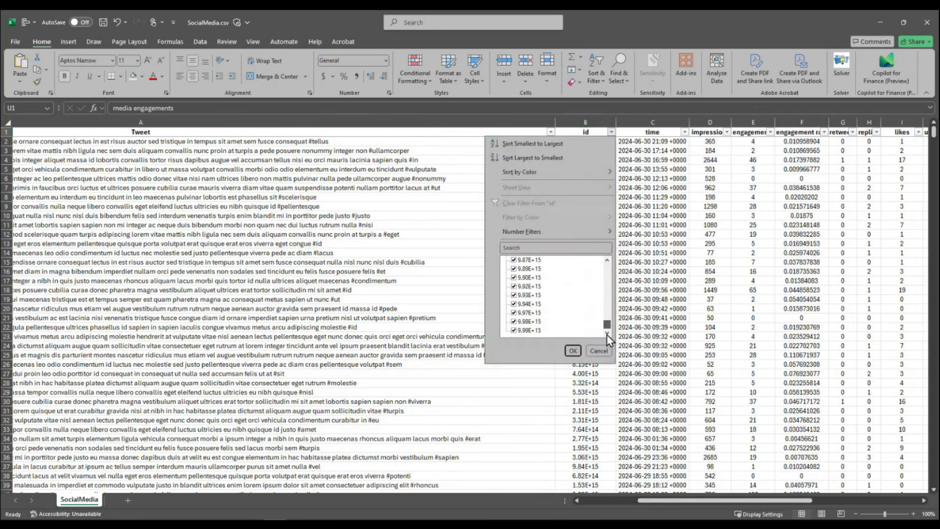
pyautogui.click(572, 350)
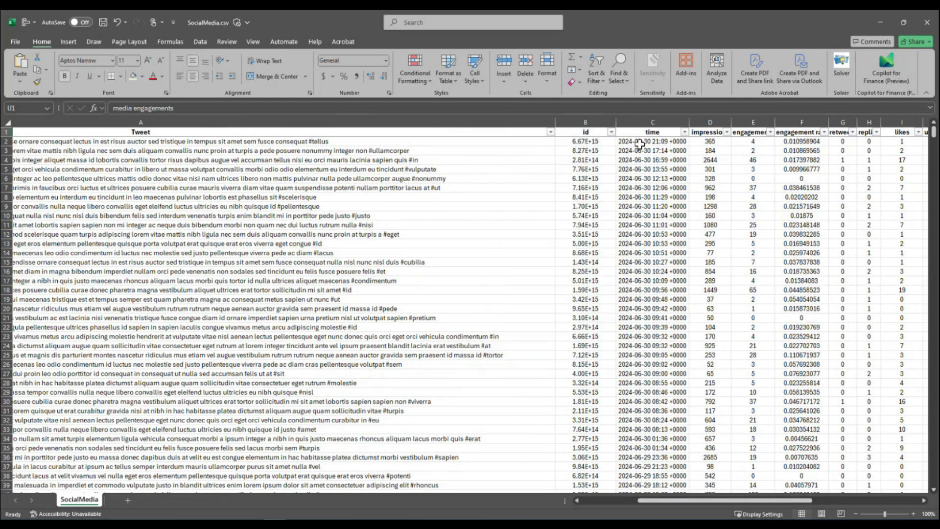
# Review the full list of distinct values in the time column's filter, from its first entries to its last.
pyautogui.click(639, 142)
pyautogui.click(684, 132)
pyautogui.click(591, 154)
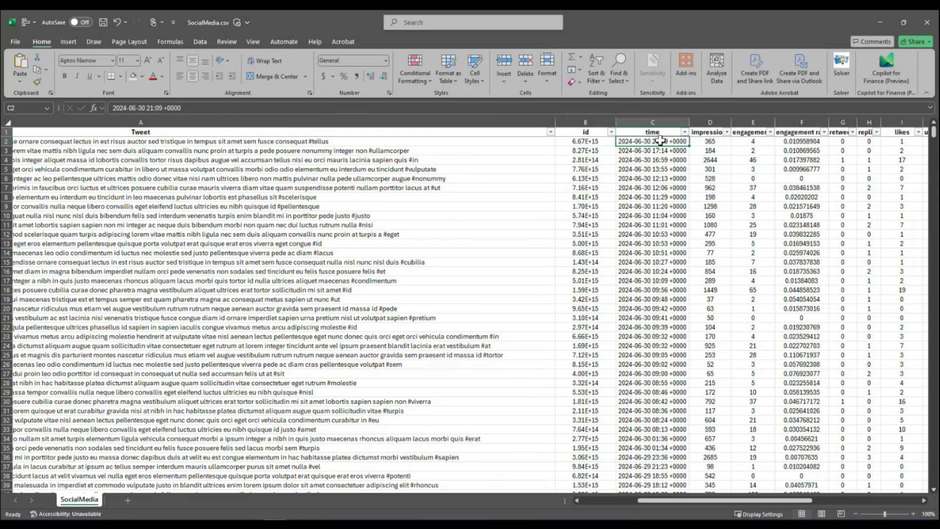
pyautogui.click(685, 133)
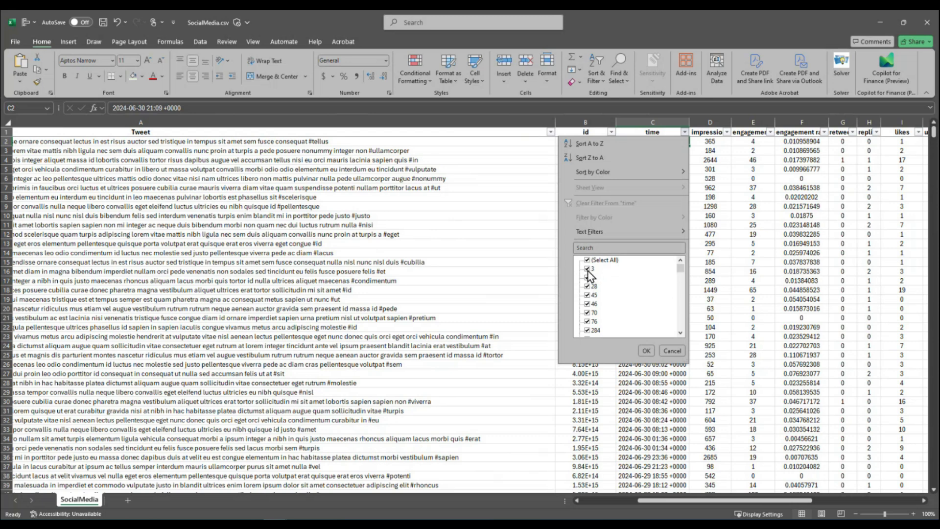
pyautogui.moveTo(680, 270); pyautogui.dragTo(686, 329)
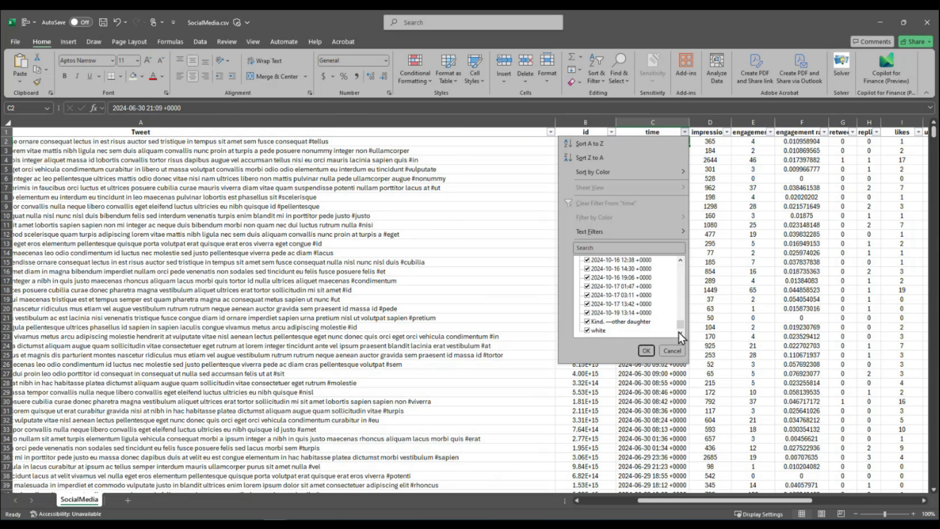
pyautogui.moveTo(680, 324); pyautogui.dragTo(690, 263)
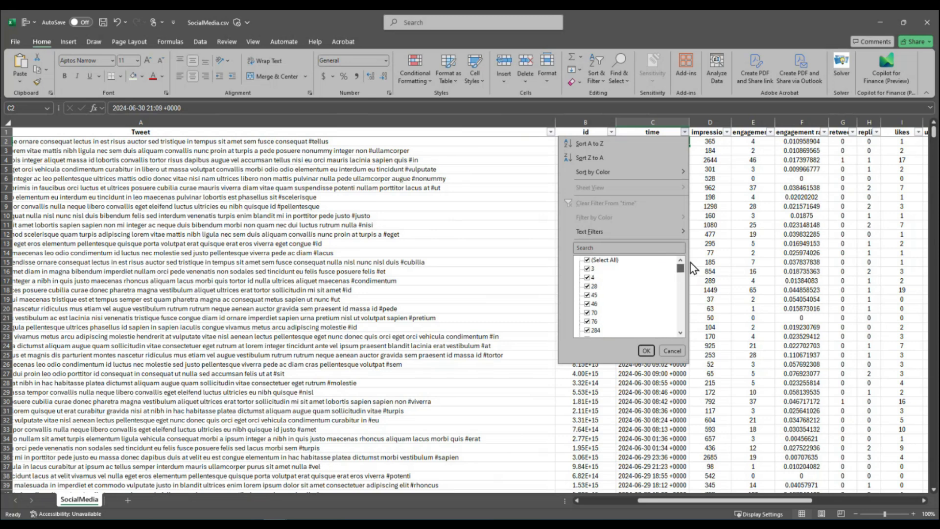
# Deselect all values in the time filter and select only the numeric entries 3, 4, 28, 45, 46, 70 and 76.
pyautogui.click(587, 259)
pyautogui.click(587, 268)
pyautogui.click(587, 277)
pyautogui.click(587, 285)
pyautogui.click(587, 294)
pyautogui.click(587, 304)
pyautogui.click(586, 312)
pyautogui.click(587, 321)
# Add the remaining numeric entries 284, 304, 405, 495 and 582 to the time filter selection.
pyautogui.scroll(-1, 587, 315)
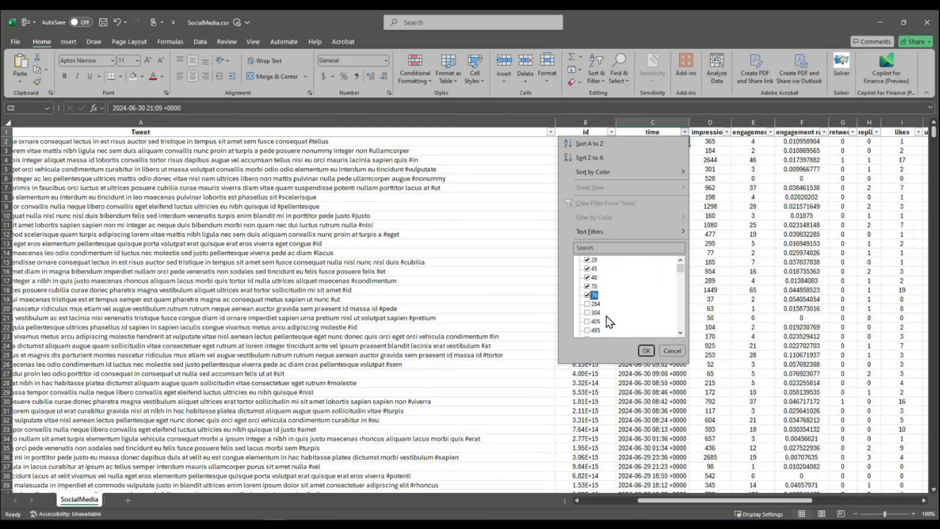
pyautogui.click(587, 304)
pyautogui.click(588, 312)
pyautogui.scroll(-1, 587, 314)
pyautogui.click(587, 313)
pyautogui.scroll(-1, 588, 315)
pyautogui.click(588, 313)
pyautogui.scroll(-1, 587, 315)
pyautogui.click(586, 312)
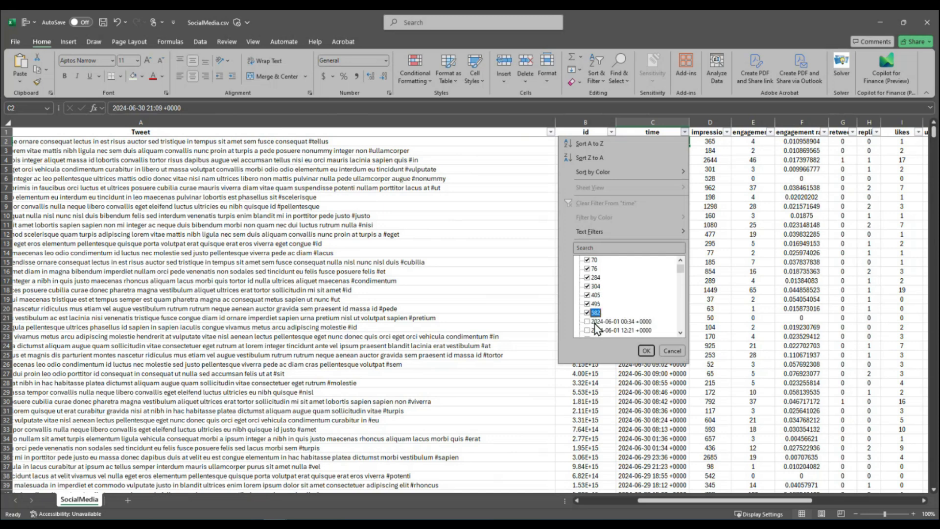
# Include the text entries "Kind. —other daughter" and "white", apply the time filter, and select the filtered time values for inspection.
pyautogui.scroll(-1, 608, 322)
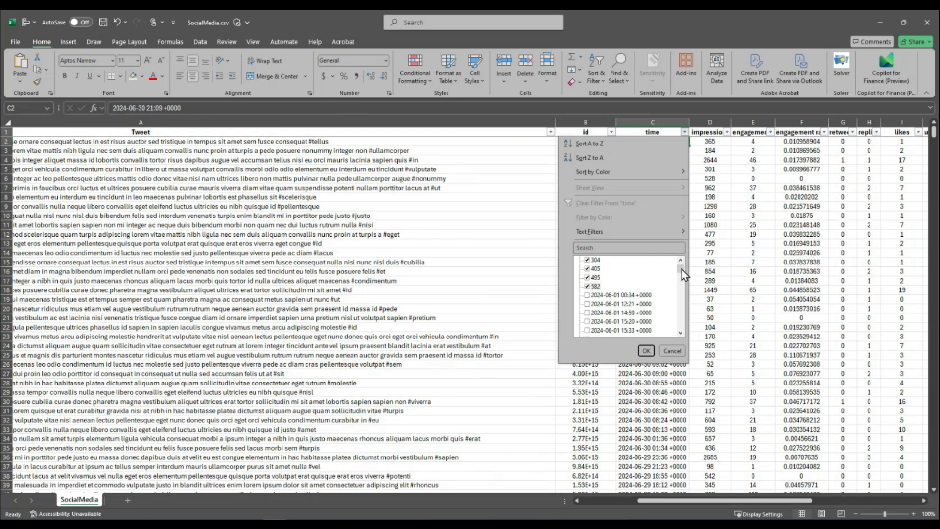
pyautogui.moveTo(680, 269); pyautogui.dragTo(674, 333)
pyautogui.click(604, 323)
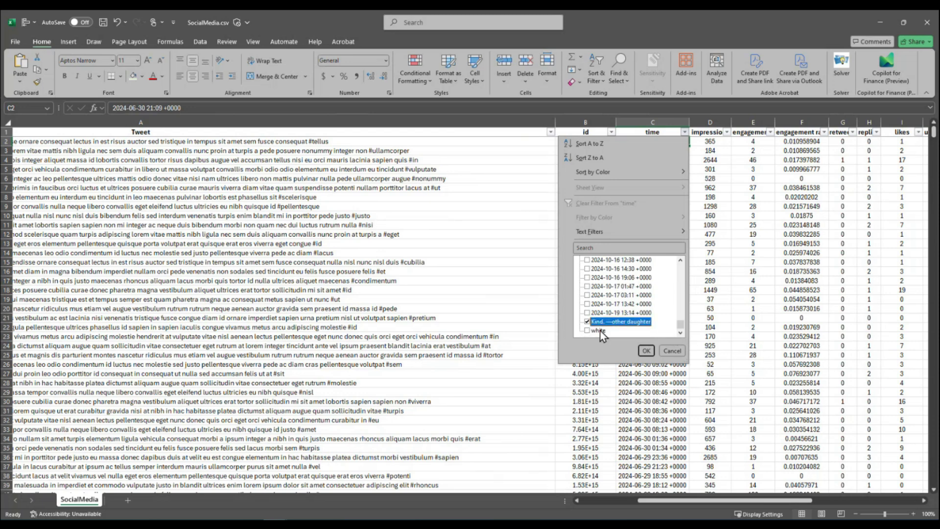
pyautogui.click(646, 350)
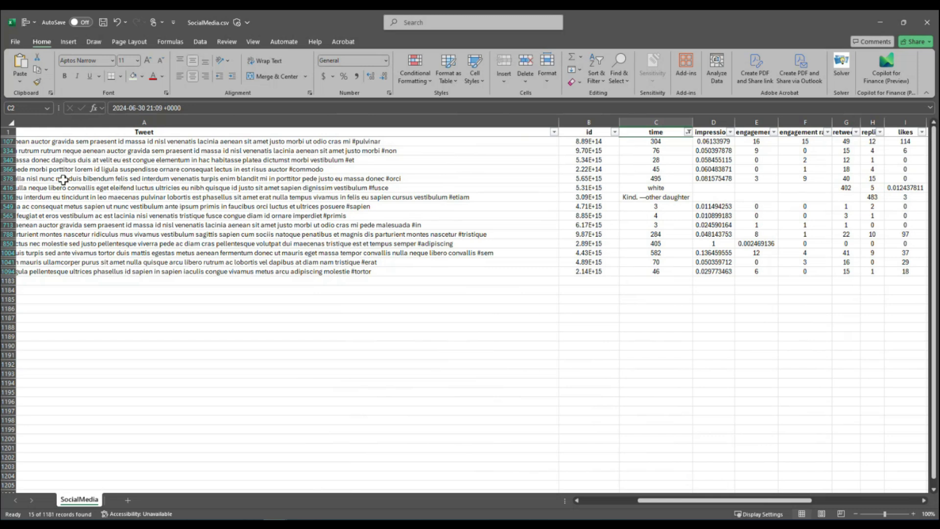
pyautogui.click(669, 140)
pyautogui.moveTo(668, 141); pyautogui.dragTo(680, 270)
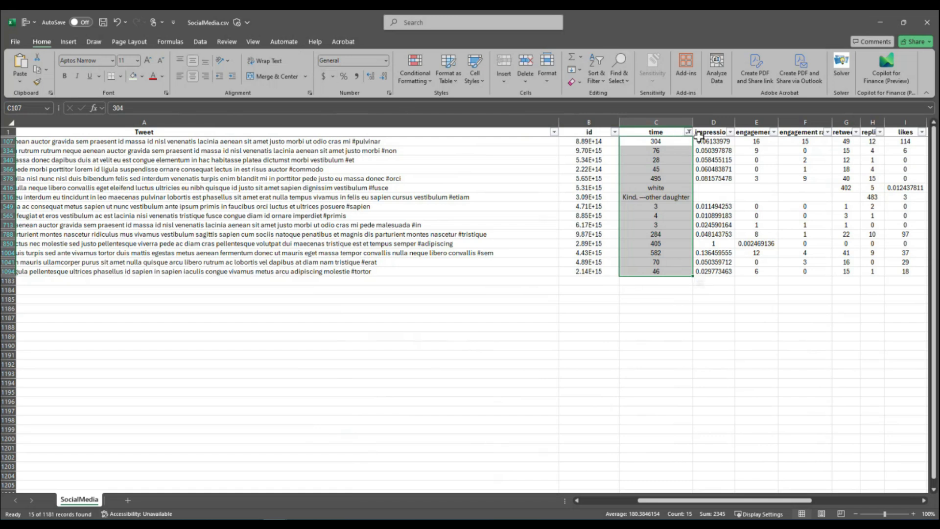
# Clear the time column's filter and return to the first rows of the dataset.
pyautogui.click(200, 41)
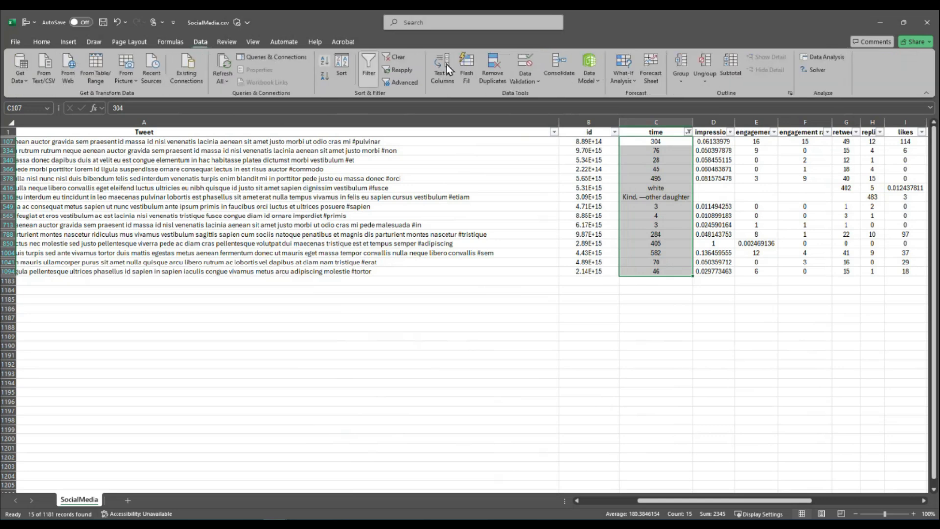
pyautogui.click(399, 59)
pyautogui.scroll(8, 695, 403)
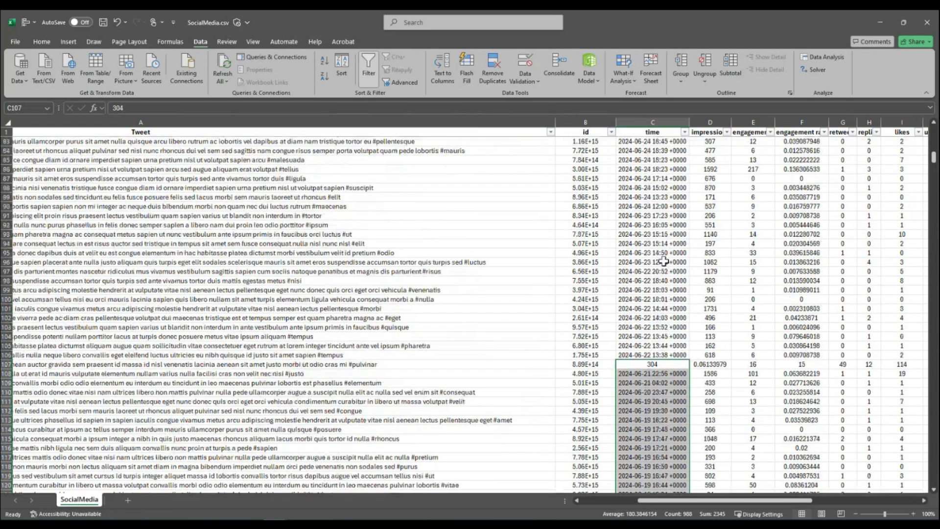
pyautogui.scroll(20, 695, 402)
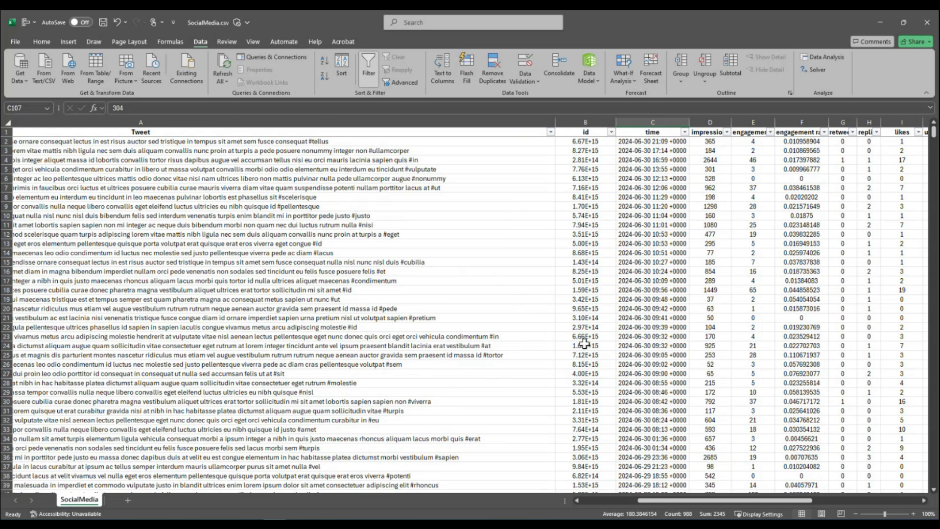
# Recheck sample cells in the Tweet, id and time columns, and close SocialMedia.csv without saving changes.
pyautogui.click(429, 270)
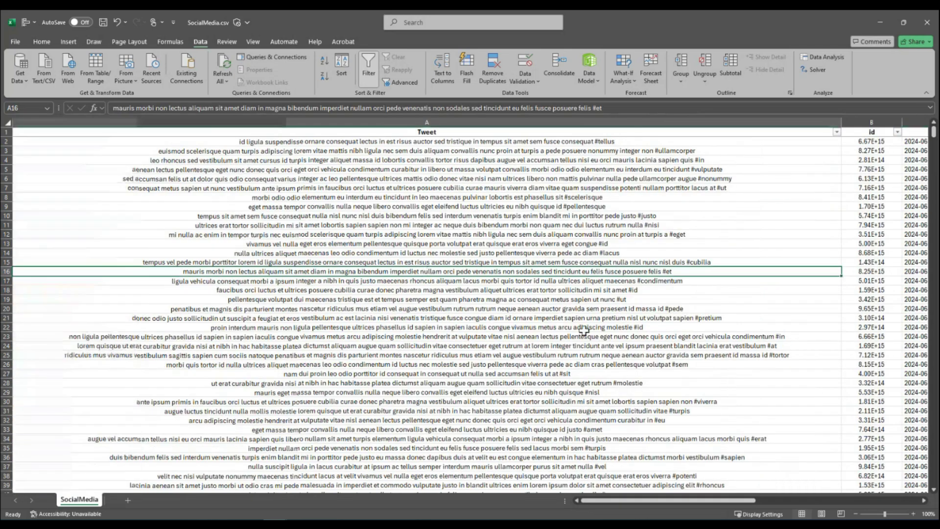
pyautogui.moveTo(689, 501); pyautogui.dragTo(802, 515)
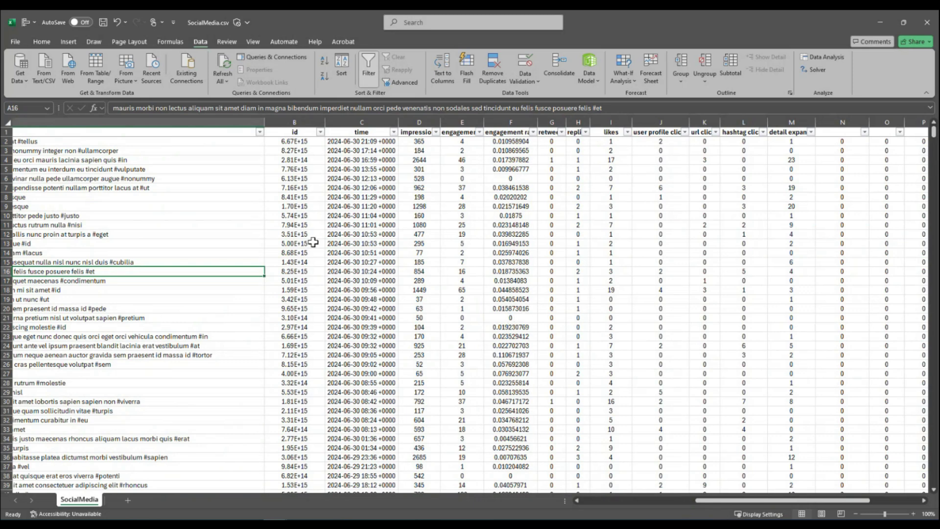
pyautogui.click(291, 226)
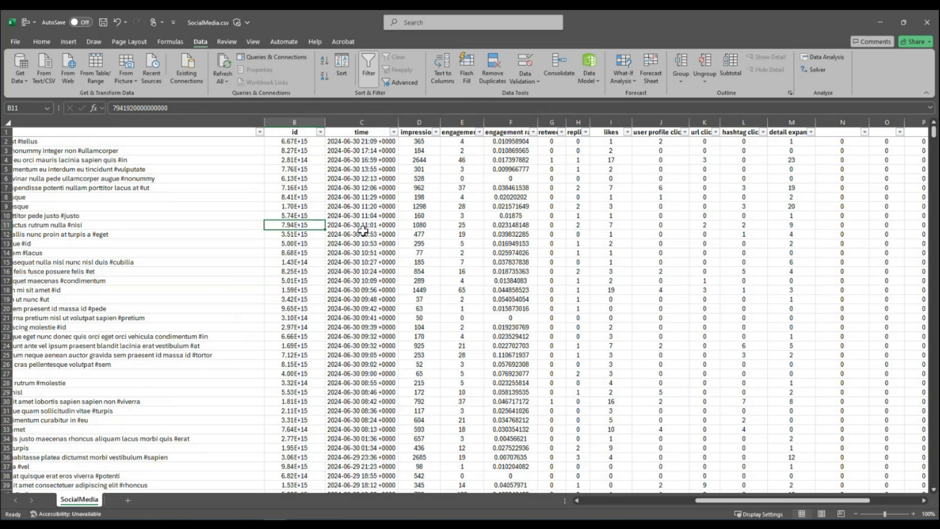
pyautogui.click(340, 216)
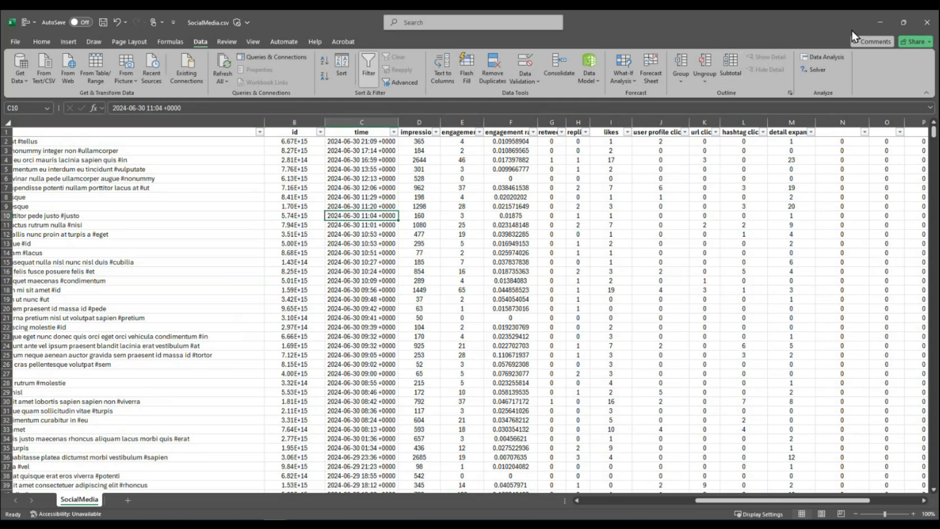
pyautogui.click(930, 25)
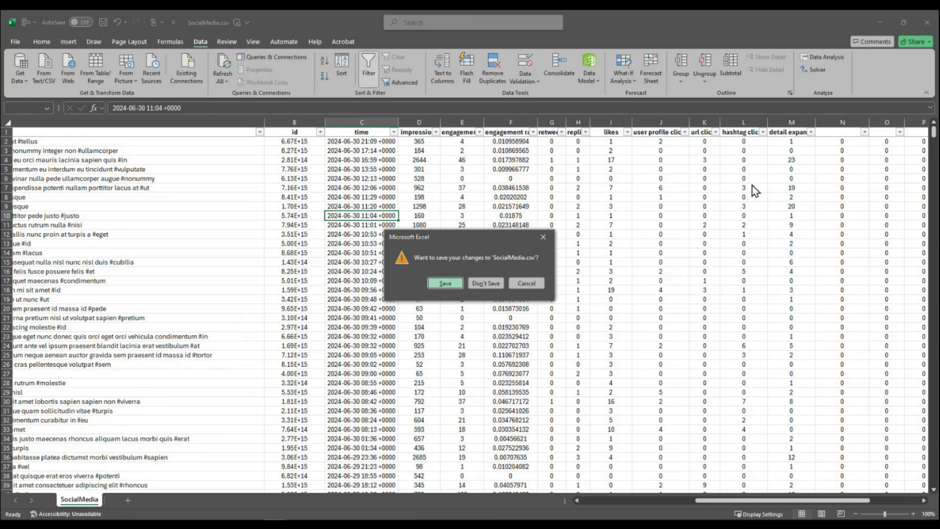
pyautogui.click(489, 284)
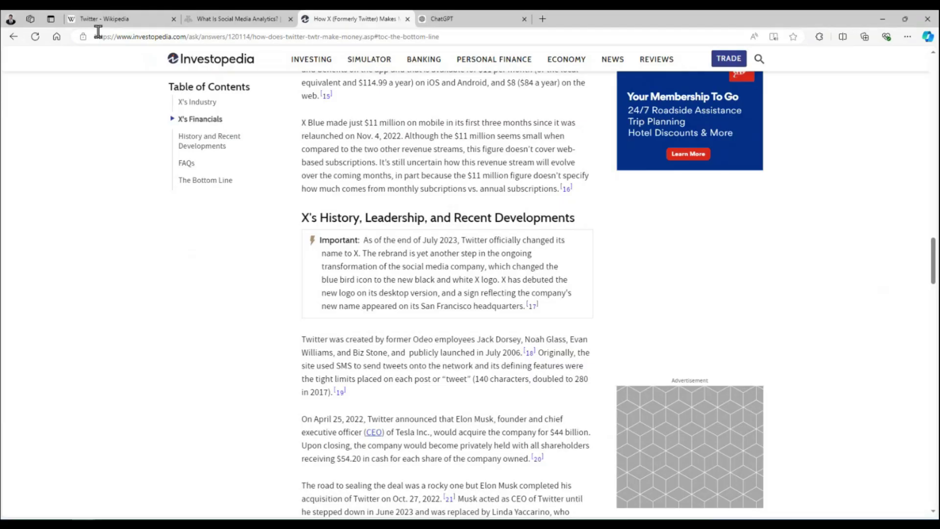
# Switch to the browser's Wikipedia article on Twitter and read its introduction, logo, former name and type of site.
pyautogui.click(106, 23)
pyautogui.scroll(-2, 437, 273)
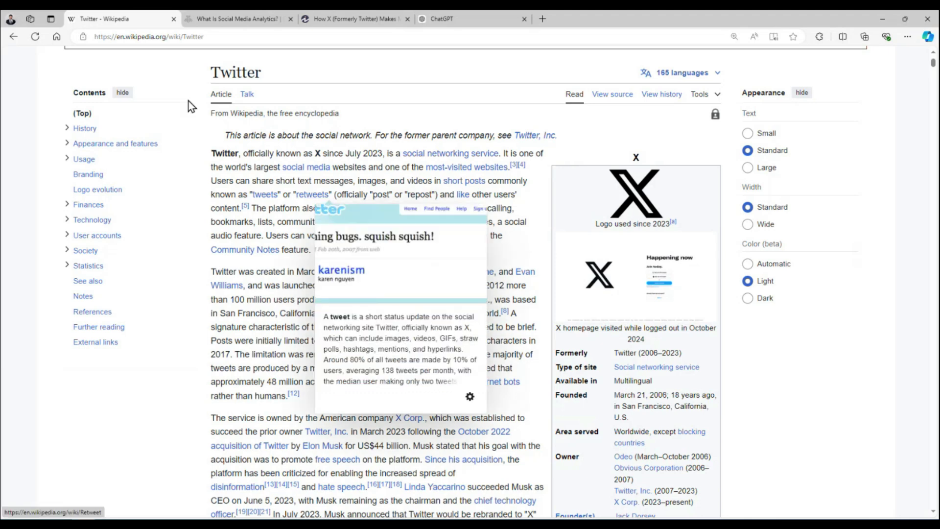
pyautogui.scroll(2, 169, 86)
pyautogui.scroll(-1, 260, 186)
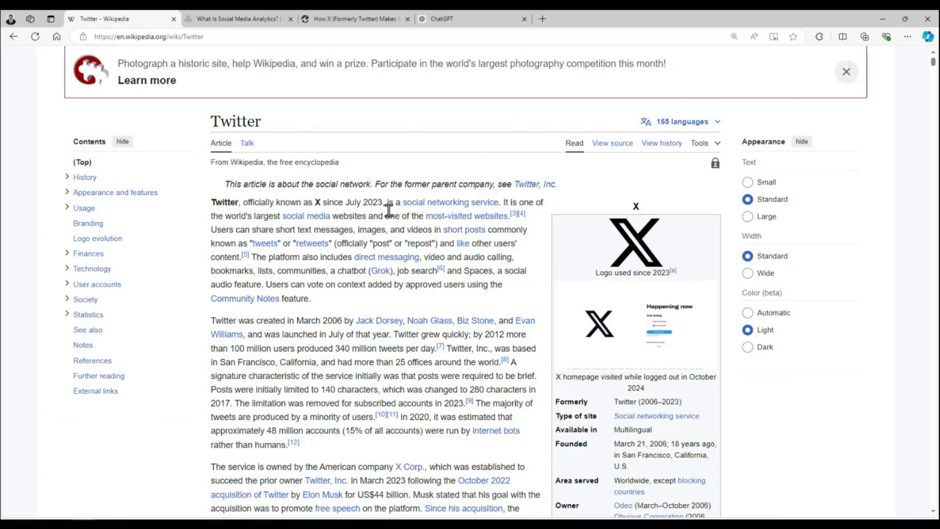
pyautogui.moveTo(477, 206)
pyautogui.scroll(-1, 342, 355)
pyautogui.scroll(-3, 343, 355)
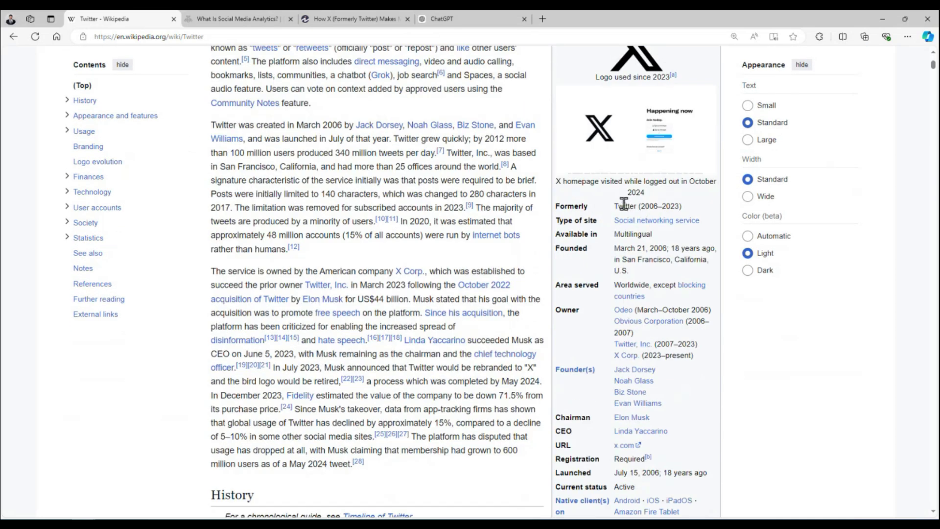
pyautogui.scroll(2, 629, 211)
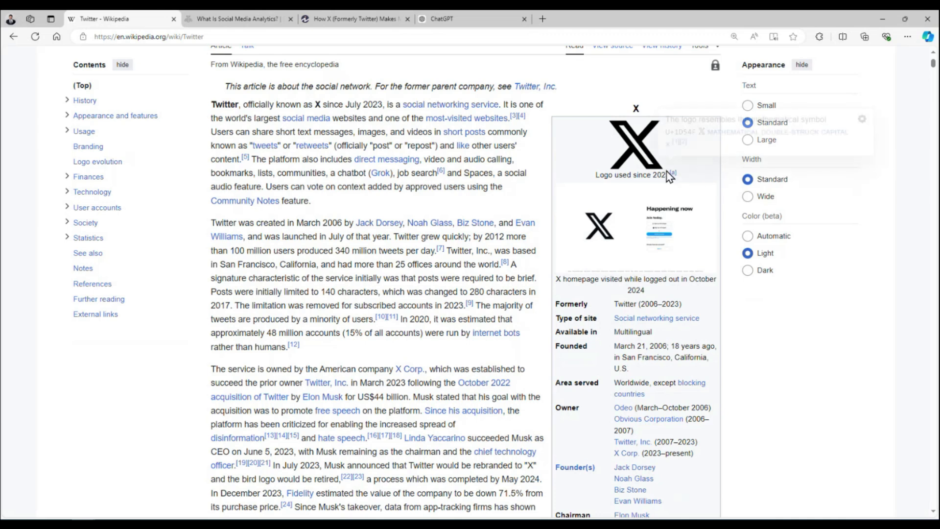
pyautogui.scroll(-1, 619, 299)
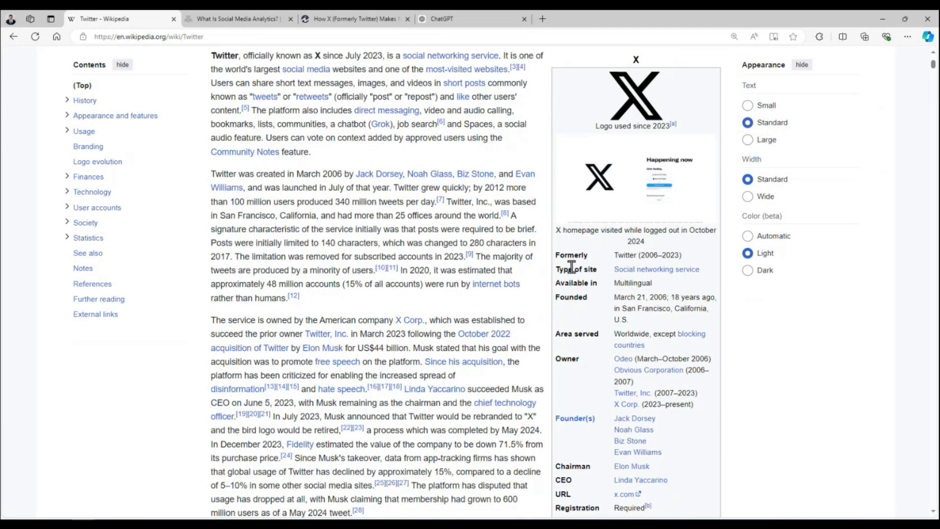
pyautogui.moveTo(675, 277)
pyautogui.scroll(2, 563, 255)
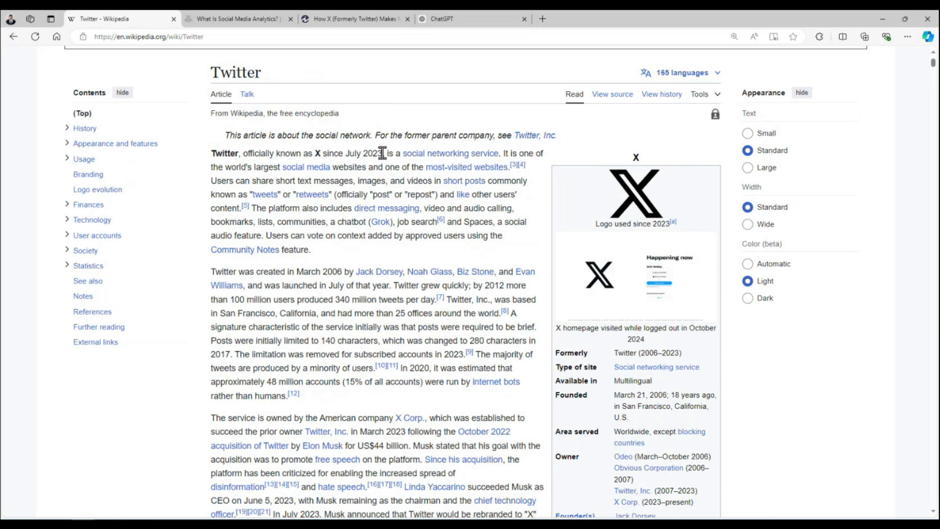
# Read the Wikipedia infobox details on Twitter's founding, owners, founders, chairman, CEO, launch date and programming languages.
pyautogui.scroll(-1, 612, 402)
pyautogui.scroll(-1, 813, 407)
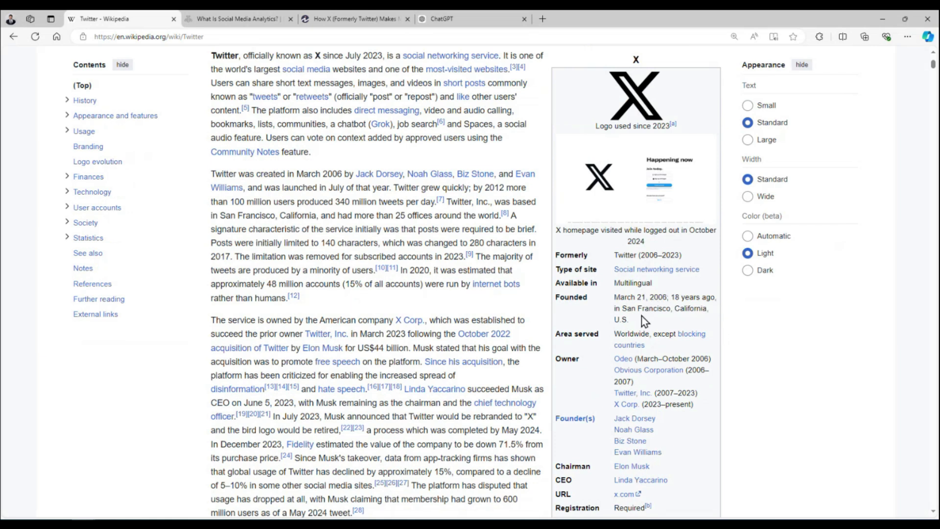
pyautogui.scroll(-1, 772, 377)
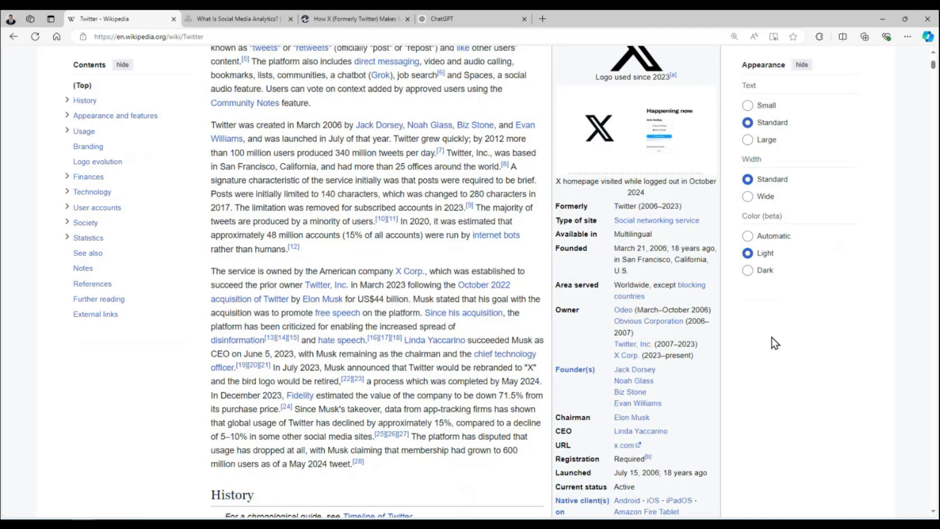
pyautogui.scroll(-1, 770, 337)
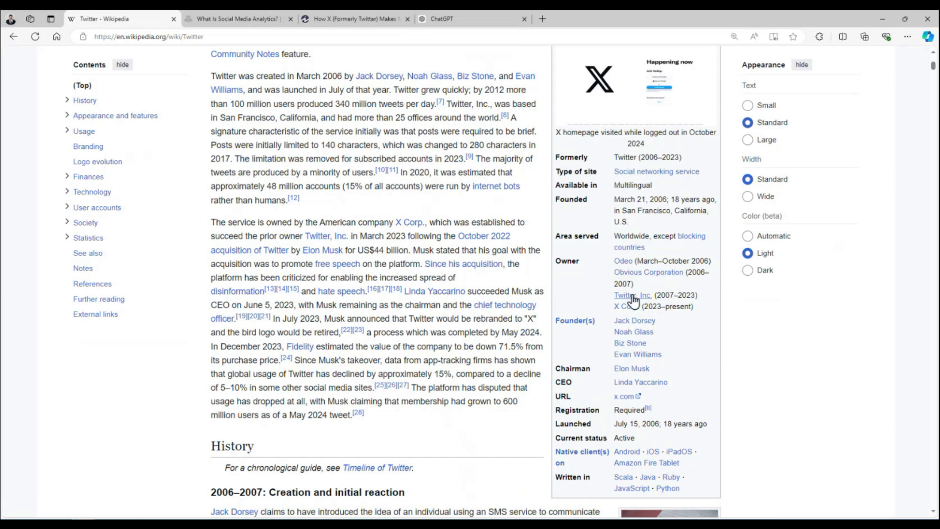
pyautogui.moveTo(634, 300)
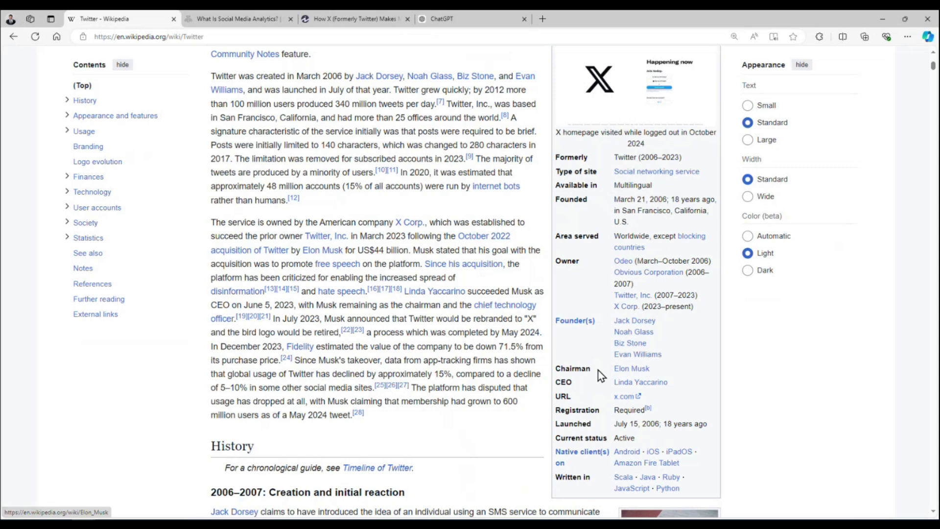
pyautogui.scroll(-1, 686, 367)
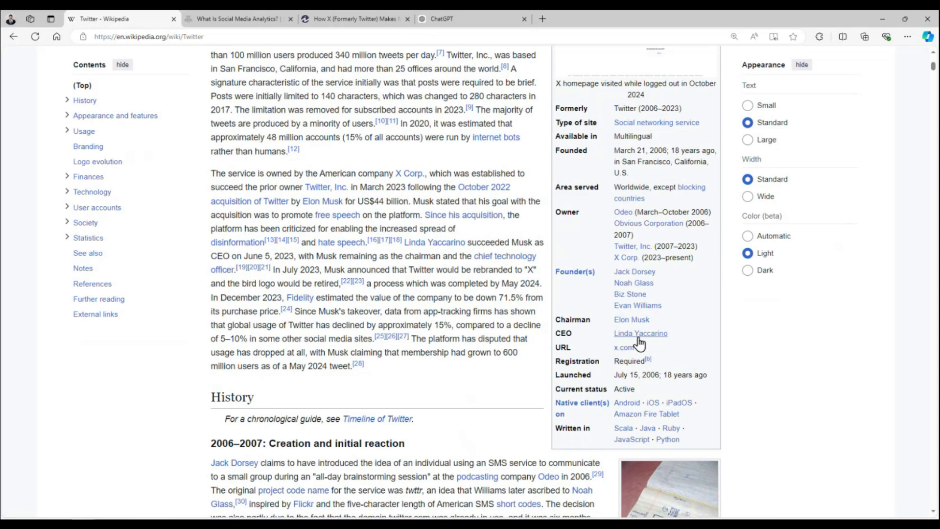
pyautogui.scroll(-1, 651, 345)
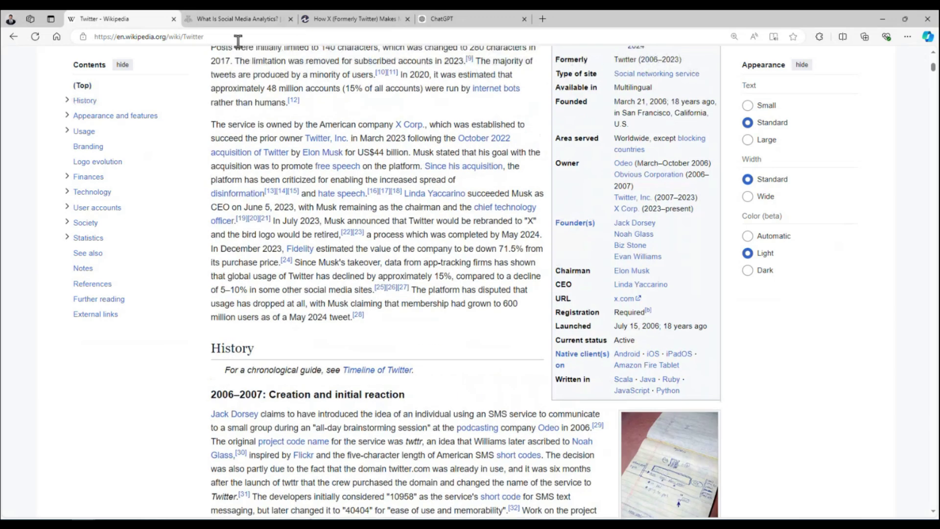
# Switch to the IBM article and read what social media analytics is, which channels it covers, and why it is important.
pyautogui.click(230, 20)
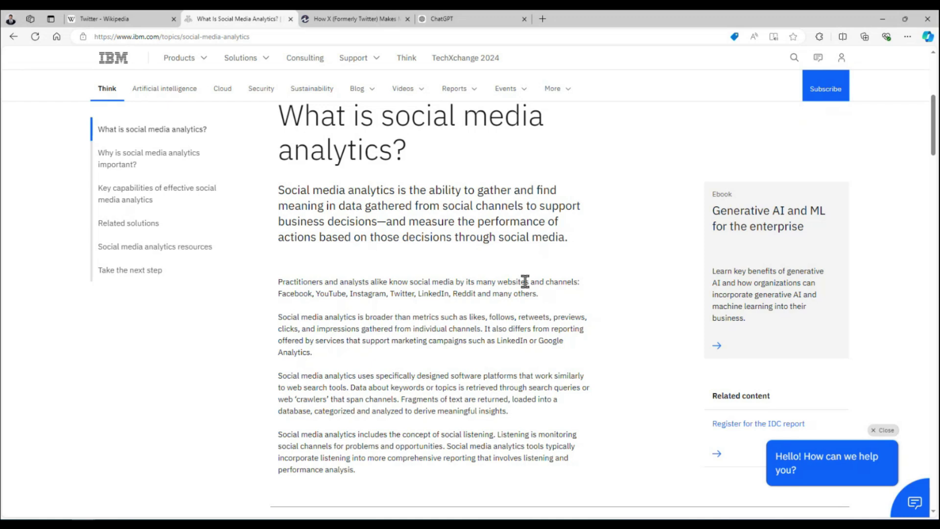
pyautogui.scroll(-2, 561, 258)
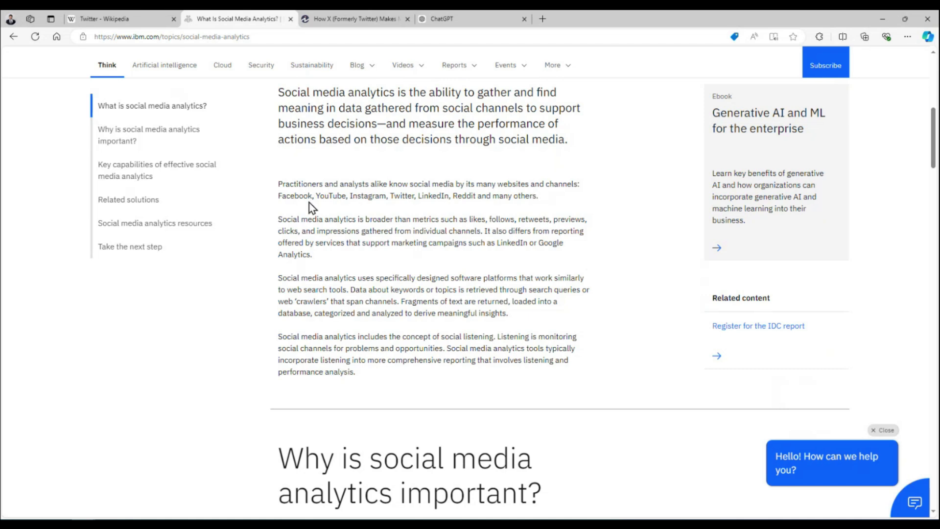
pyautogui.moveTo(321, 196); pyautogui.dragTo(329, 196)
pyautogui.click(369, 196)
pyautogui.moveTo(499, 196); pyautogui.dragTo(568, 204)
pyautogui.click(490, 249)
pyautogui.scroll(-6, 488, 246)
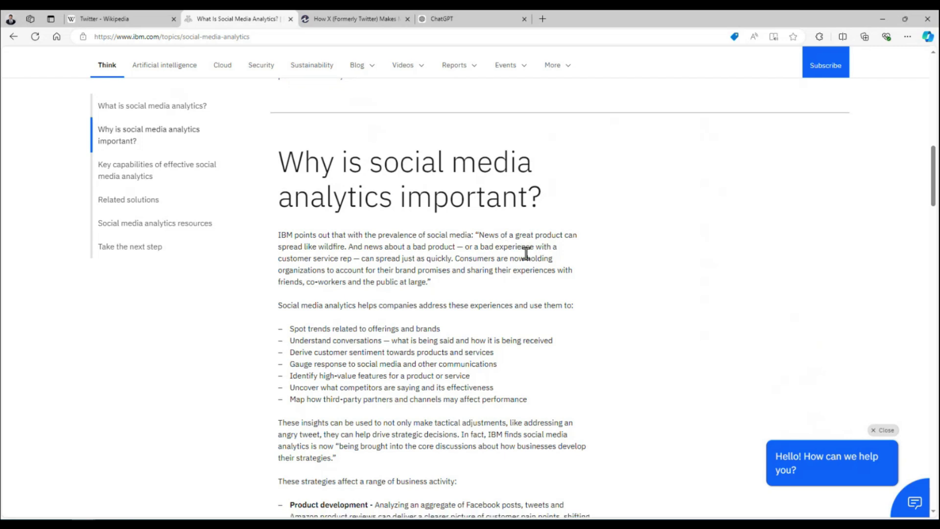
pyautogui.scroll(-2, 300, 244)
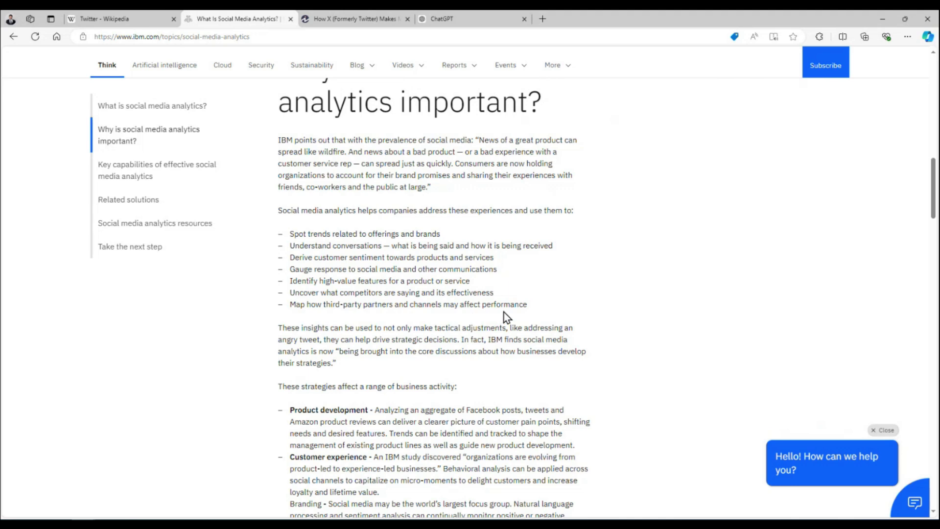
# Read which business activities social media analytics affects, including product development, customer experience, competitive analysis and operational efficiency.
pyautogui.scroll(-3, 505, 316)
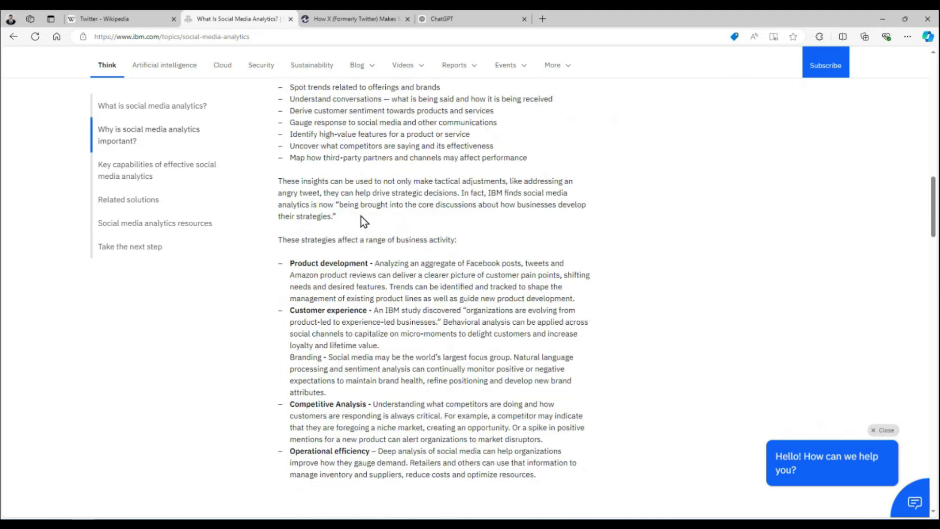
pyautogui.scroll(-1, 382, 247)
pyautogui.moveTo(290, 214); pyautogui.dragTo(365, 216)
pyautogui.click(391, 128)
pyautogui.moveTo(296, 262); pyautogui.dragTo(354, 263)
pyautogui.click(464, 290)
pyautogui.scroll(-2, 431, 304)
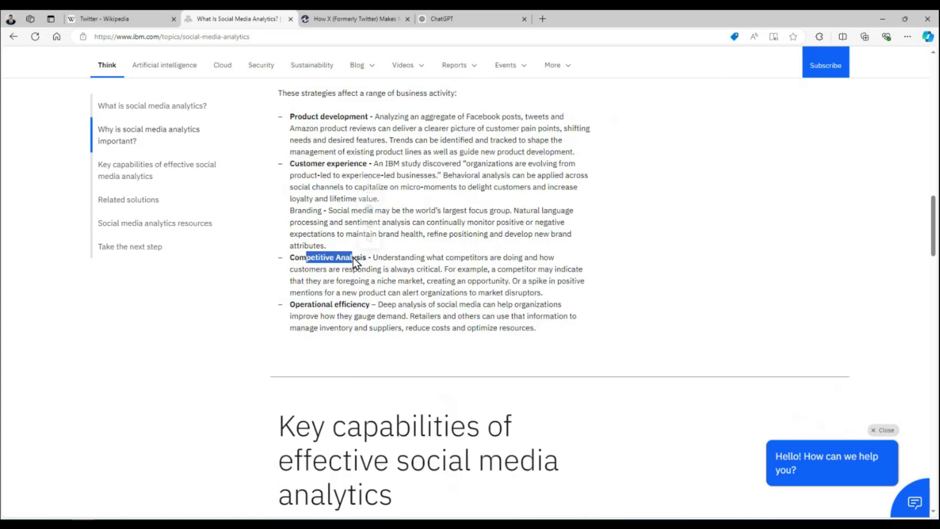
pyautogui.moveTo(312, 305); pyautogui.dragTo(371, 305)
# Read the IBM article's key capabilities of effective social media analytics, from natural language processing to dashboards and visualization.
pyautogui.scroll(-4, 434, 297)
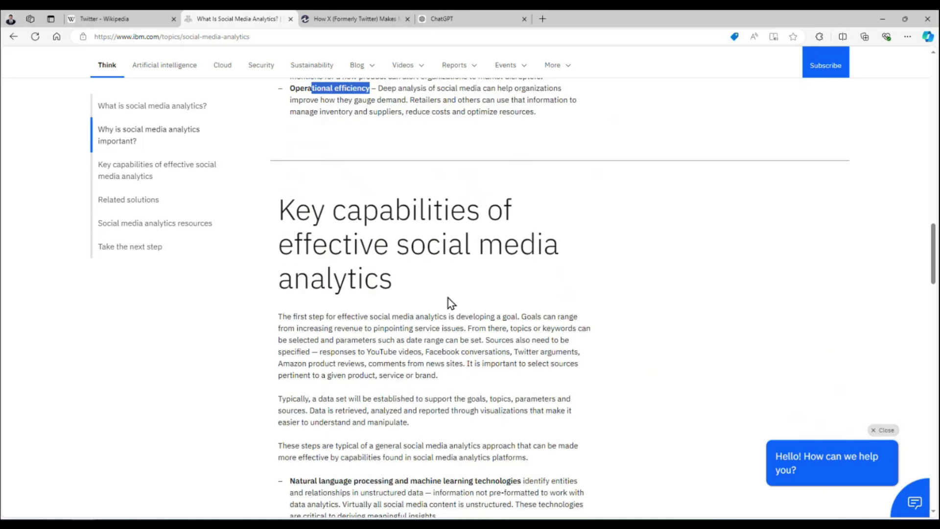
pyautogui.scroll(-6, 447, 296)
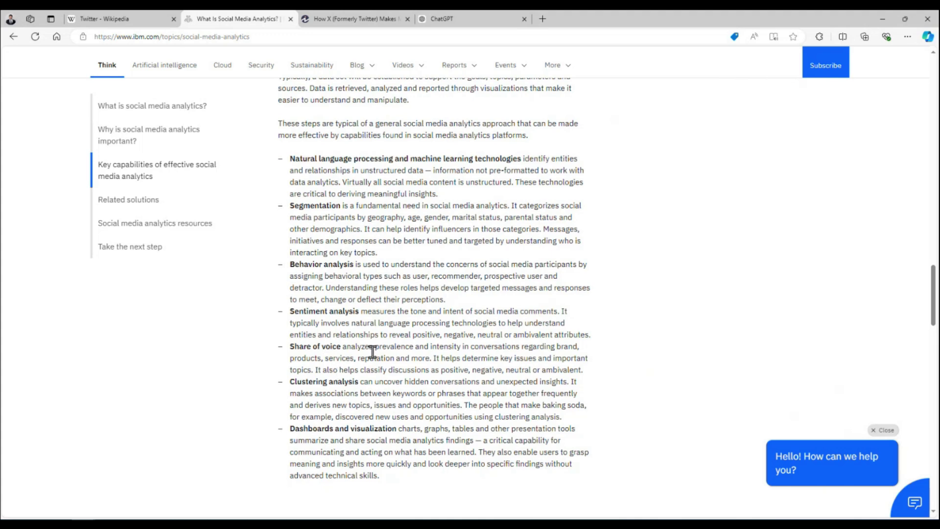
pyautogui.scroll(-2, 372, 351)
pyautogui.scroll(3, 373, 349)
pyautogui.scroll(-2, 373, 345)
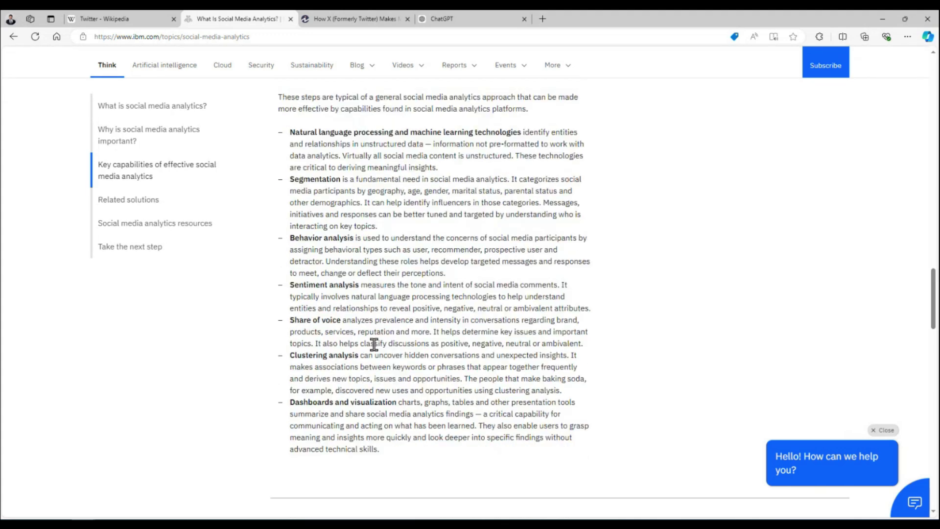
pyautogui.scroll(-1, 374, 345)
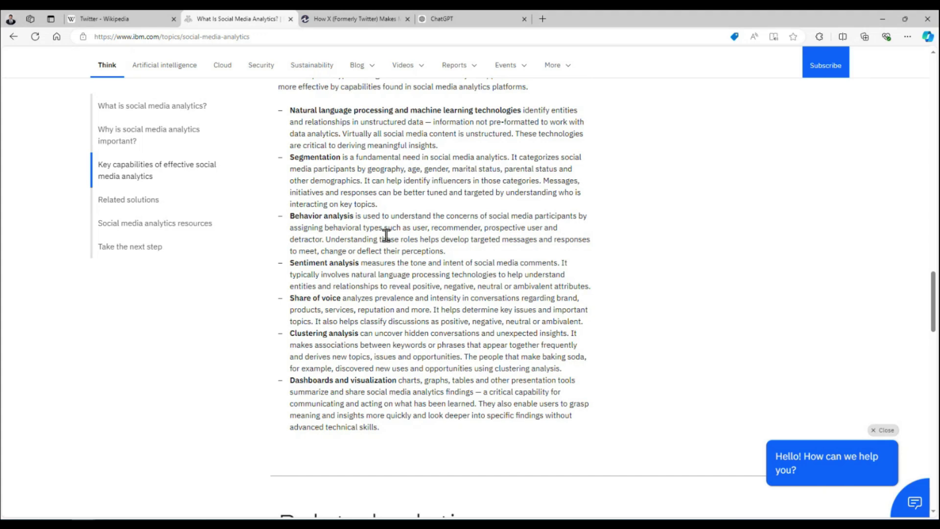
# Return to the IBM article's opening definition, and switch to the Investopedia article to skim X's industry and financials.
pyautogui.scroll(8, 384, 236)
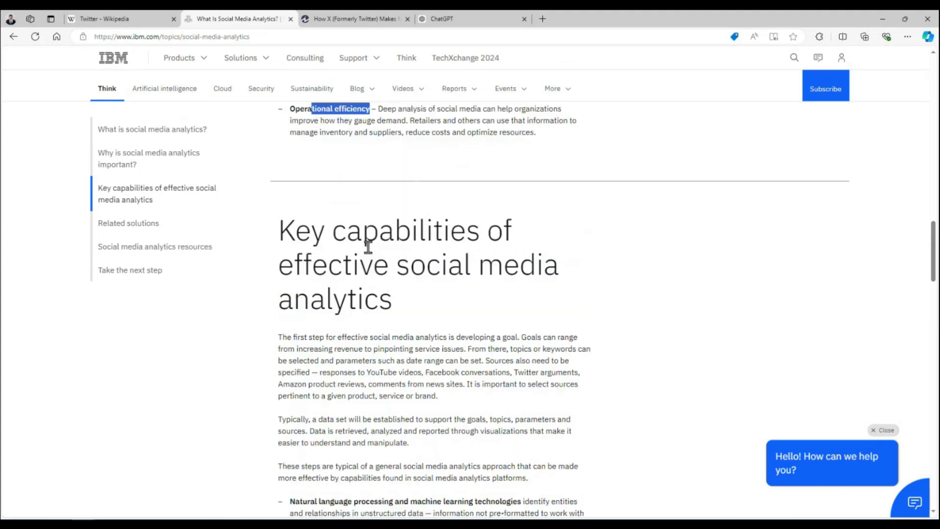
pyautogui.scroll(15, 368, 246)
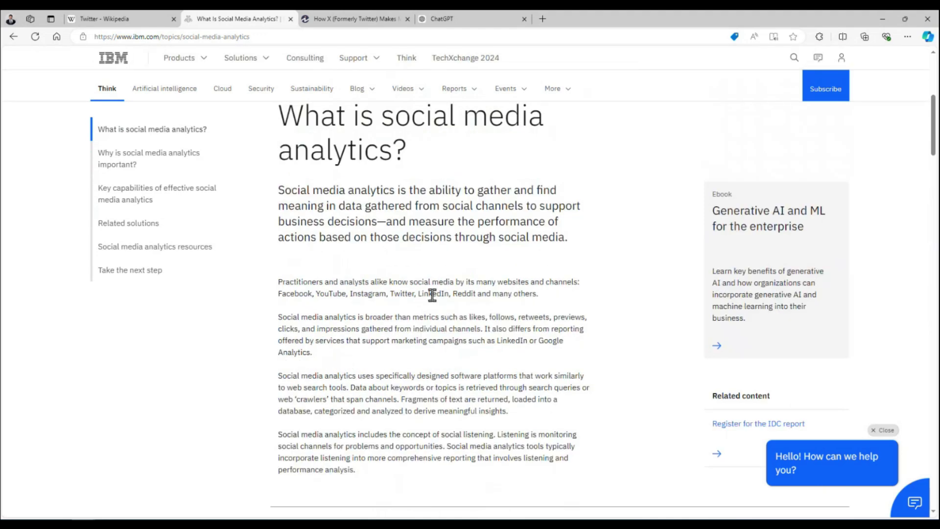
pyautogui.click(347, 19)
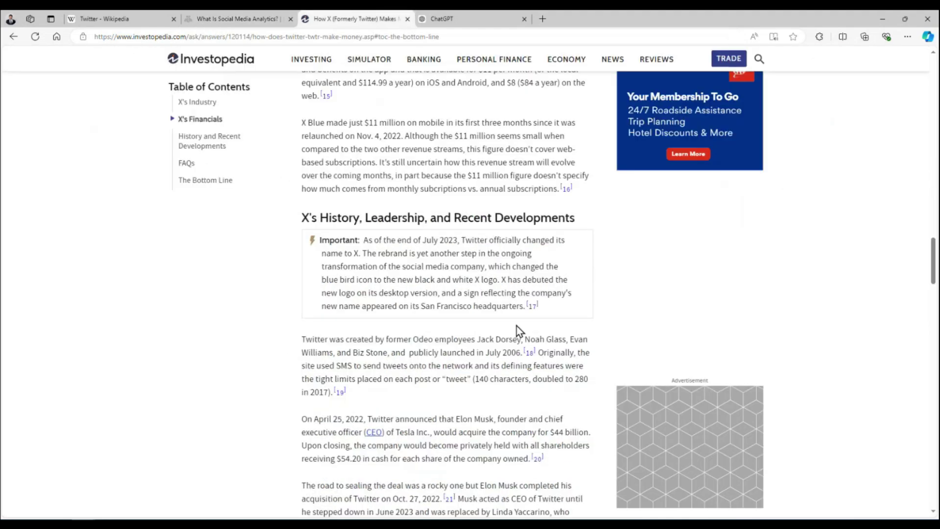
pyautogui.scroll(10, 519, 316)
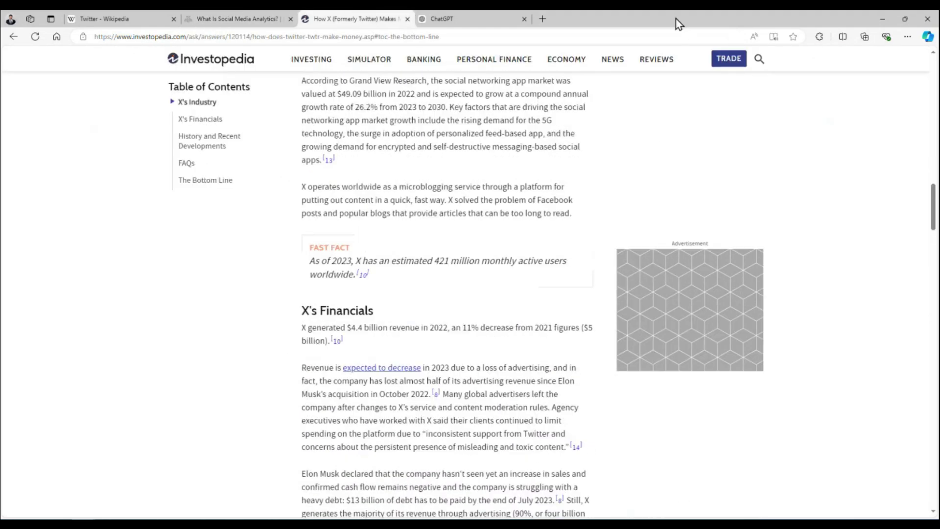
# Switch to the ChatGPT conversation on the importance of social media analytics like Twitter and skim the whole answer.
pyautogui.moveTo(675, 19); pyautogui.dragTo(500, 108)
pyautogui.click(489, 110)
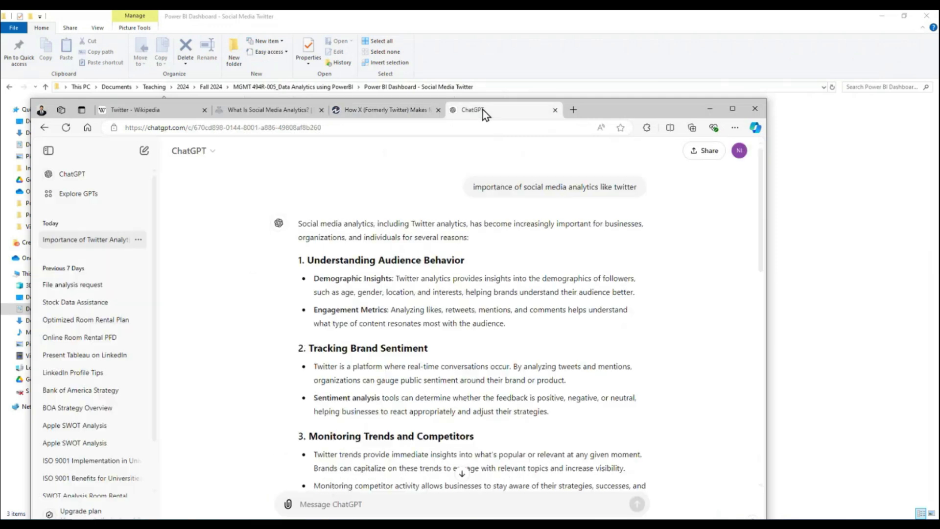
pyautogui.doubleClick(623, 115)
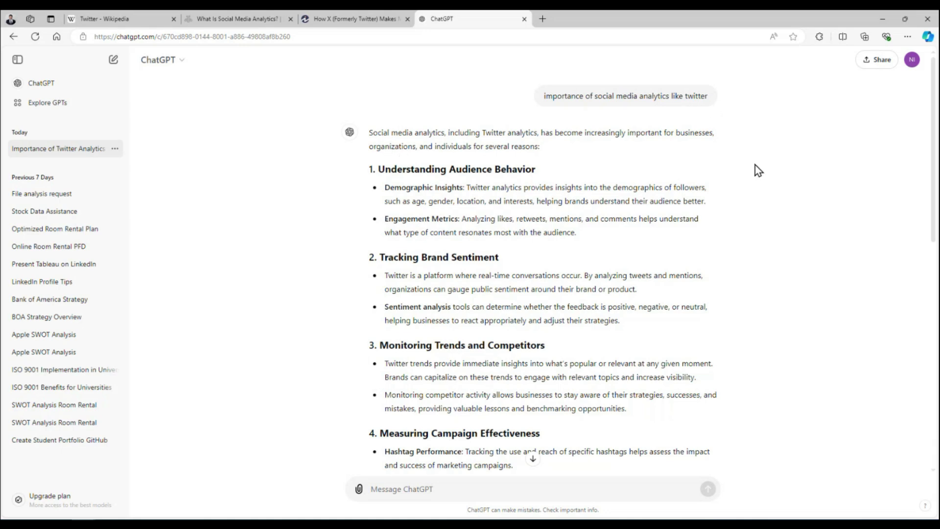
pyautogui.scroll(-2, 768, 195)
pyautogui.scroll(2, 735, 191)
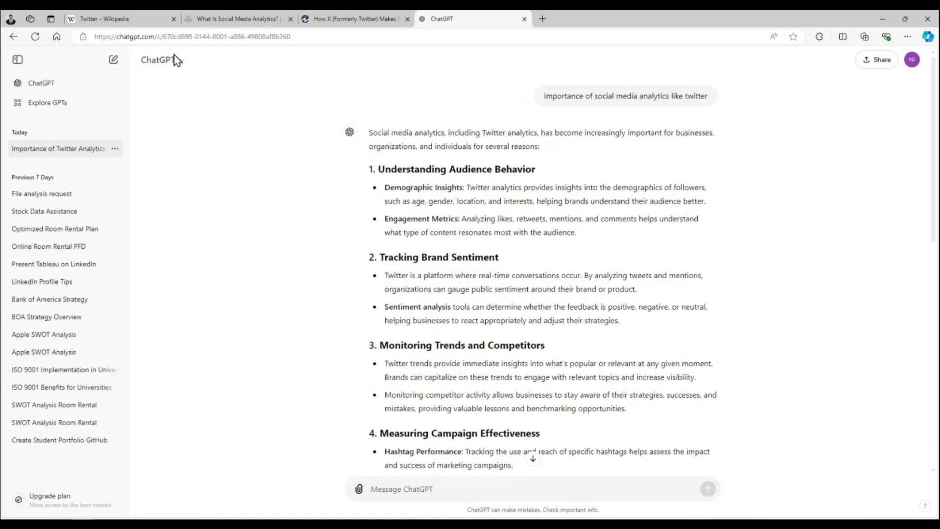
pyautogui.scroll(-10, 470, 218)
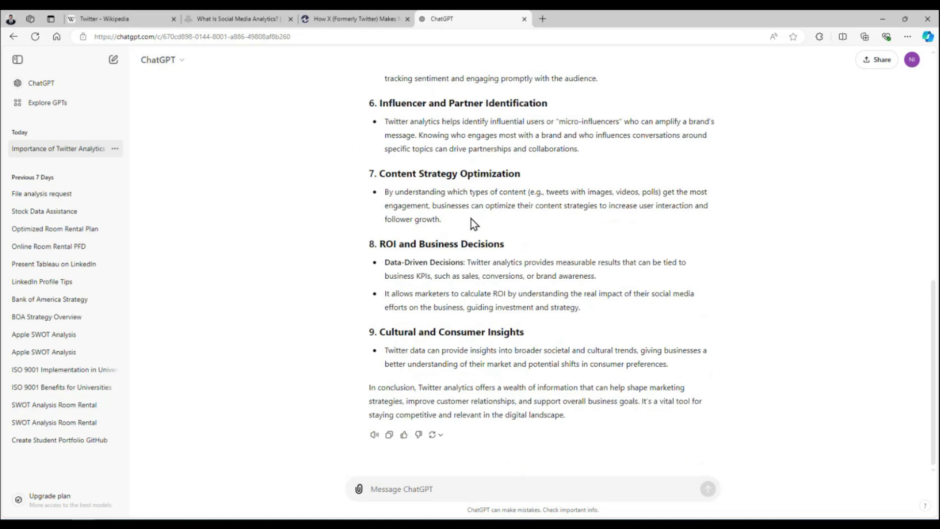
pyautogui.scroll(9, 471, 219)
pyautogui.scroll(1, 471, 218)
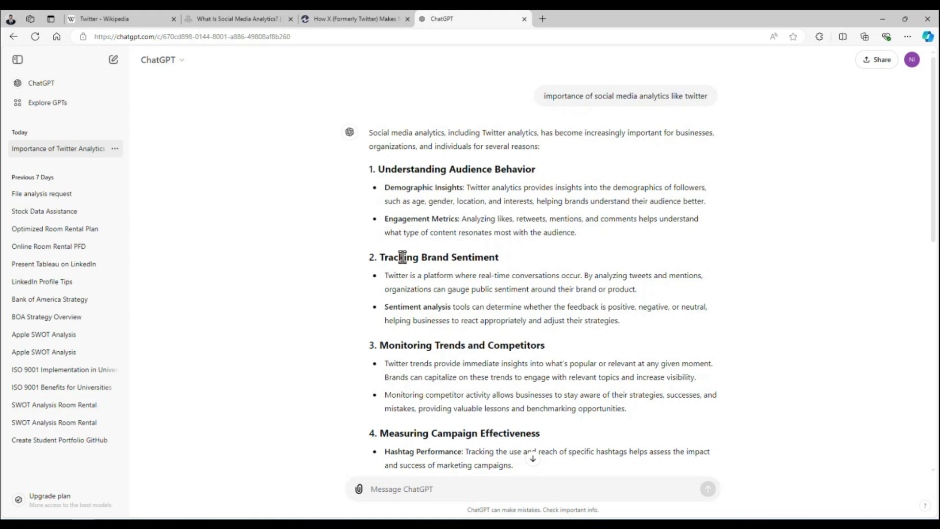
# Read the answer's numbered reasons in order, from tracking brand sentiment through cultural and consumer insights.
pyautogui.scroll(-2, 522, 343)
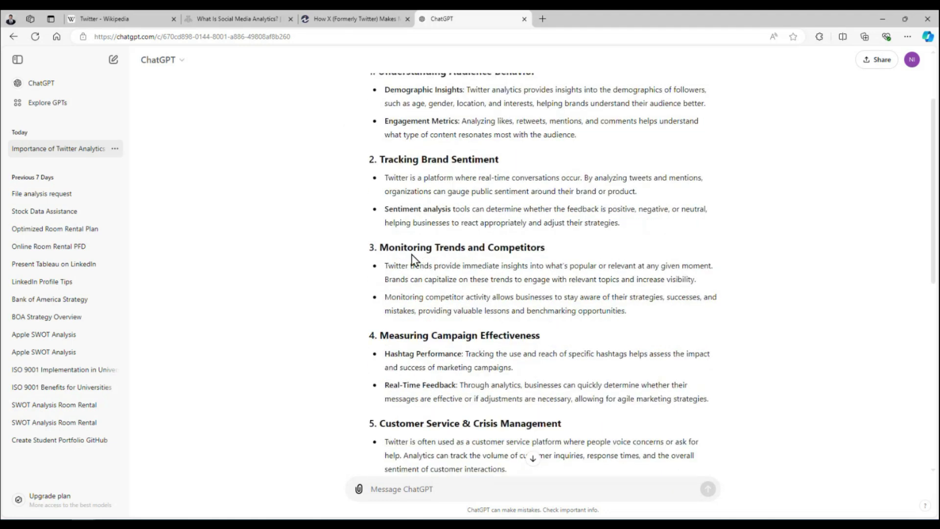
pyautogui.scroll(-3, 473, 323)
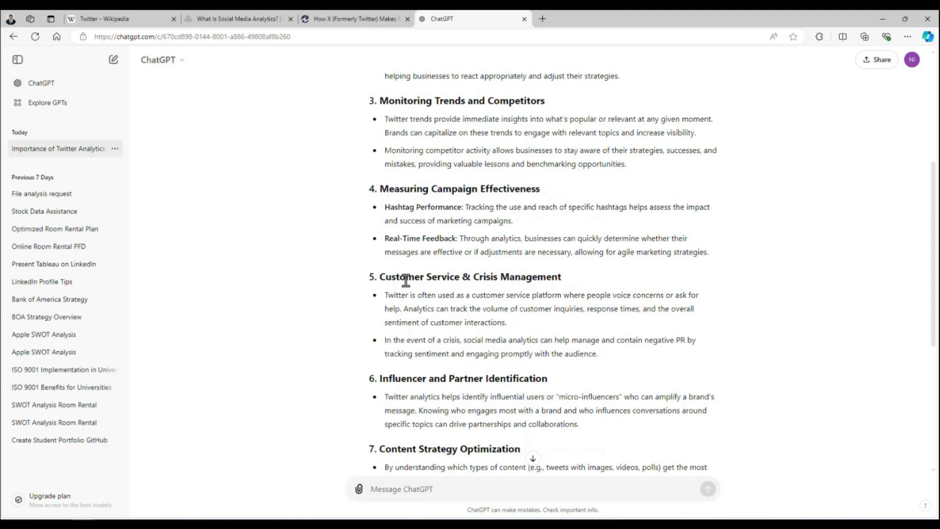
pyautogui.scroll(-3, 594, 371)
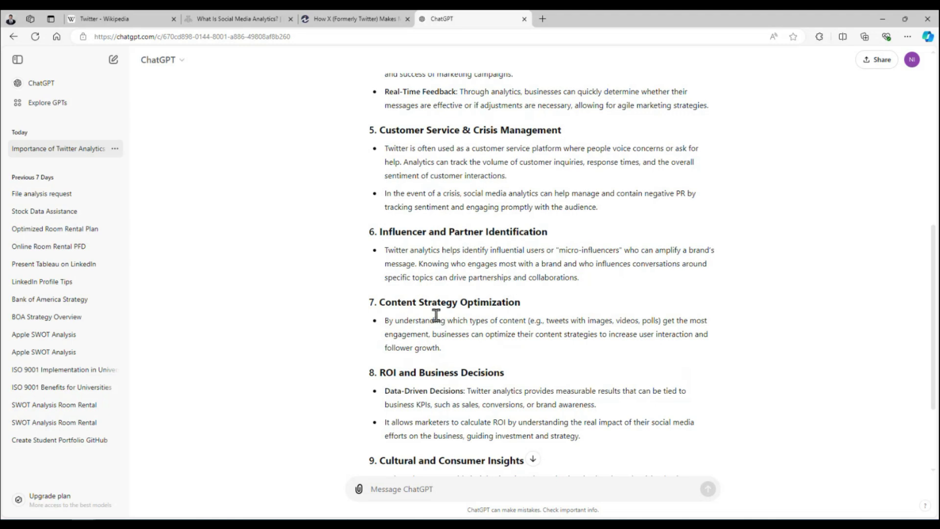
pyautogui.scroll(-3, 435, 316)
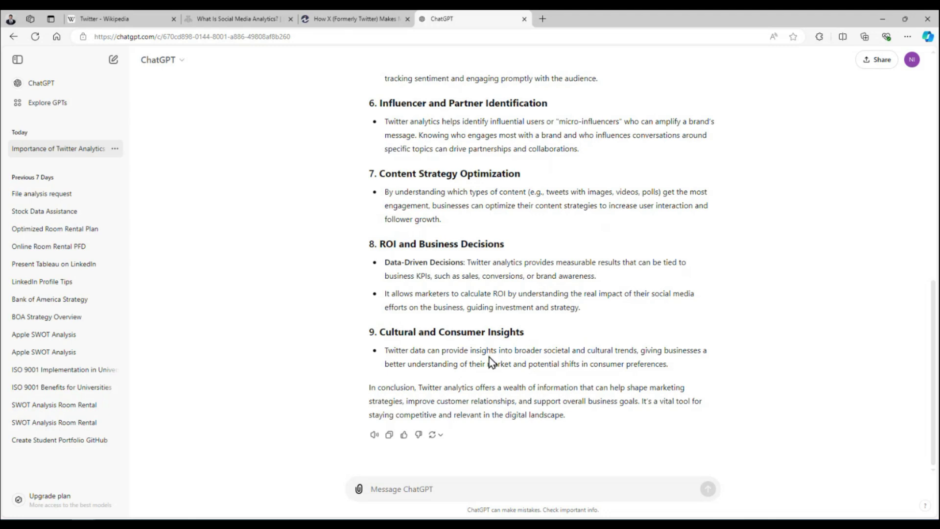
pyautogui.scroll(15, 494, 357)
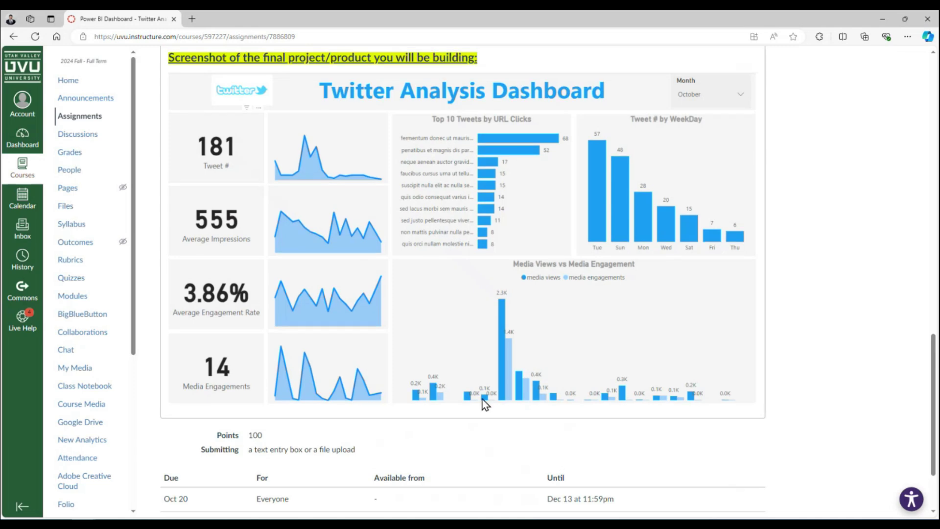
# Review the assignment page's list of visuals to create, the weekday DAX formula and the data file section.
pyautogui.scroll(-10, 486, 402)
pyautogui.scroll(4, 486, 403)
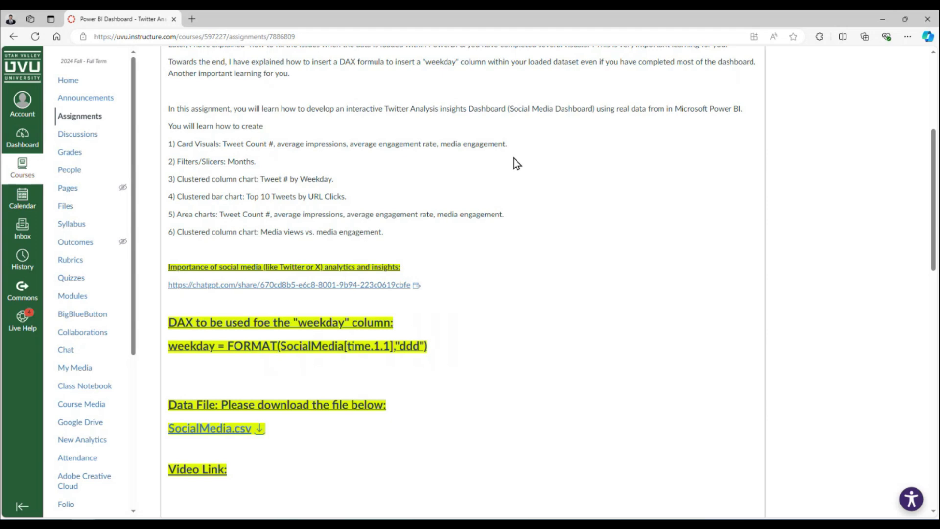
pyautogui.scroll(-5, 522, 154)
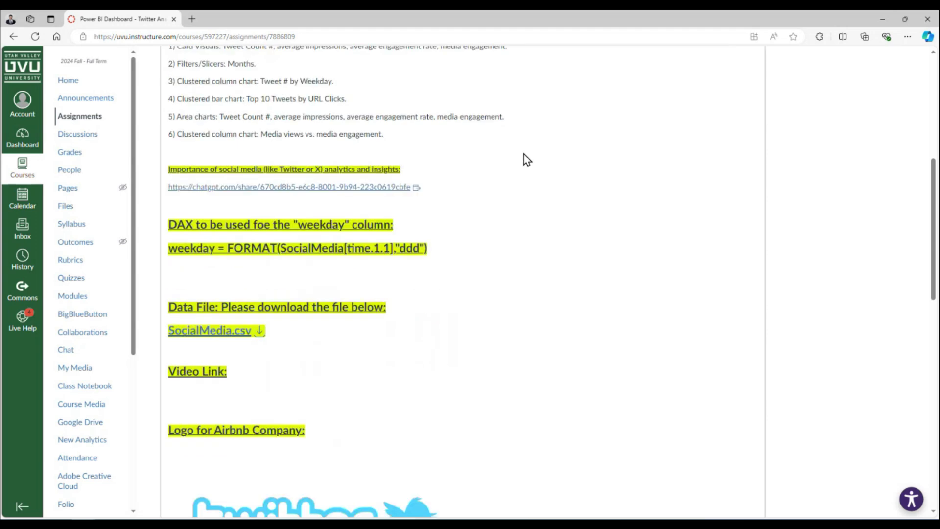
pyautogui.scroll(-5, 522, 163)
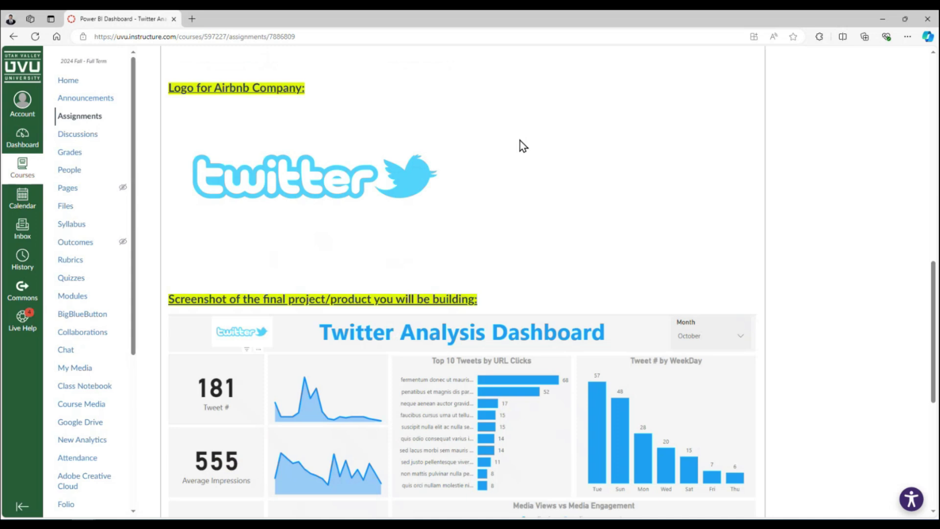
# Examine the assignment's screenshot of the final Twitter Analysis Dashboard, including its cards, area charts, bar chart and column charts.
pyautogui.scroll(-1, 527, 147)
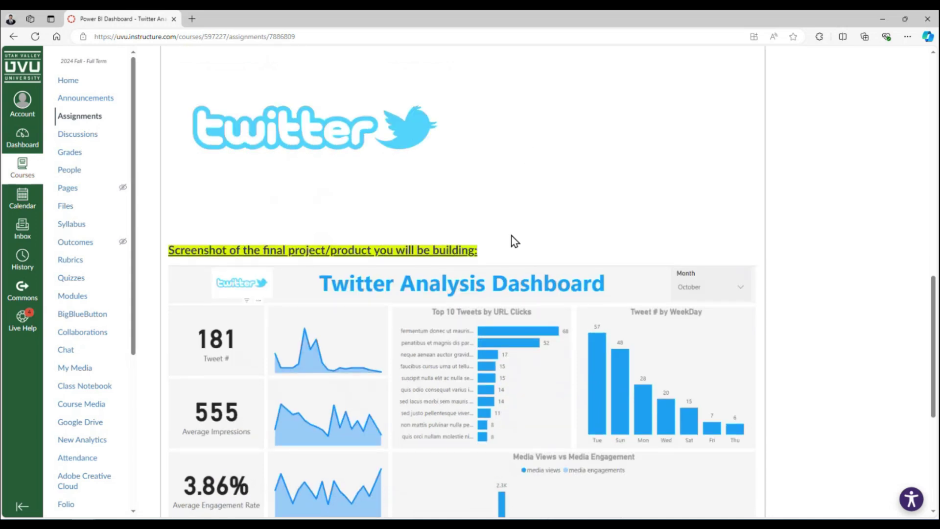
pyautogui.scroll(-1, 454, 248)
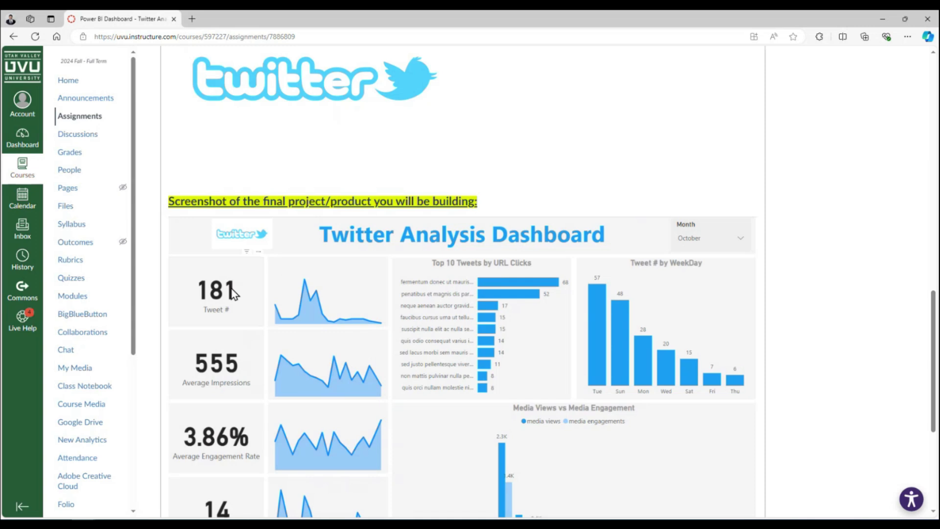
pyautogui.scroll(-3, 477, 212)
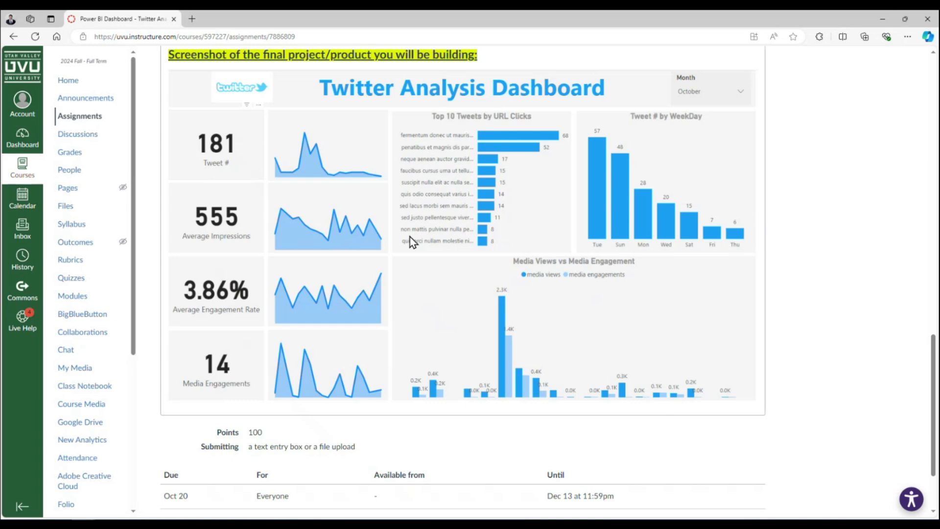
pyautogui.scroll(3, 410, 245)
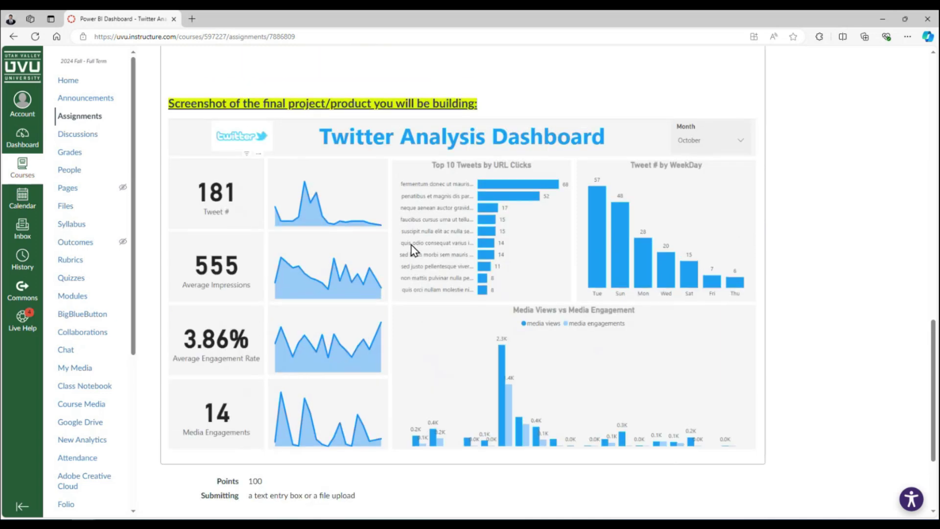
pyautogui.scroll(-2, 409, 245)
# Switch to Power BI Desktop and start a blank report.
pyautogui.hotkey('alt', 'Tab')
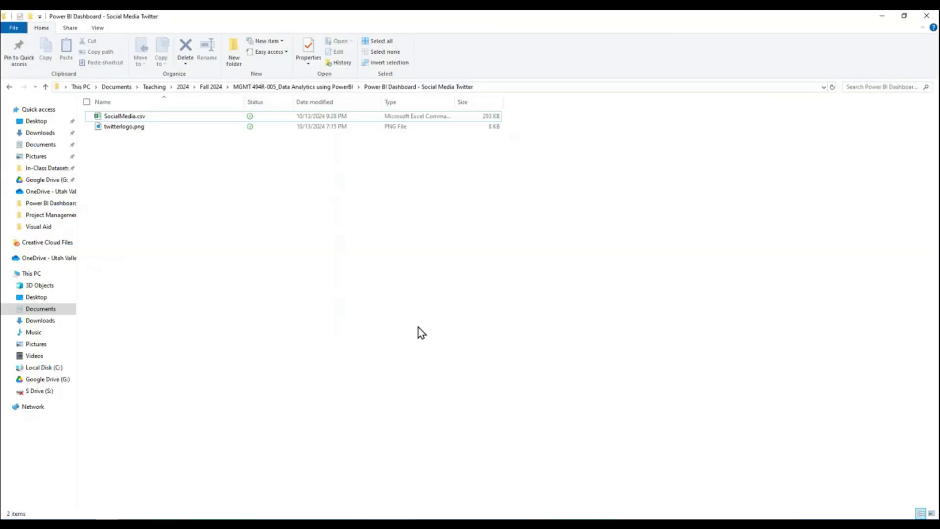
pyautogui.click(216, 523)
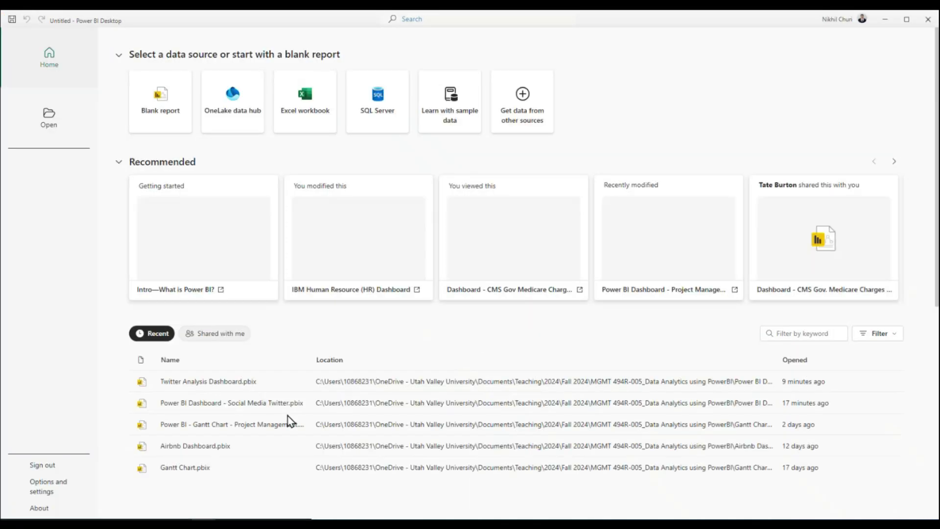
pyautogui.click(164, 110)
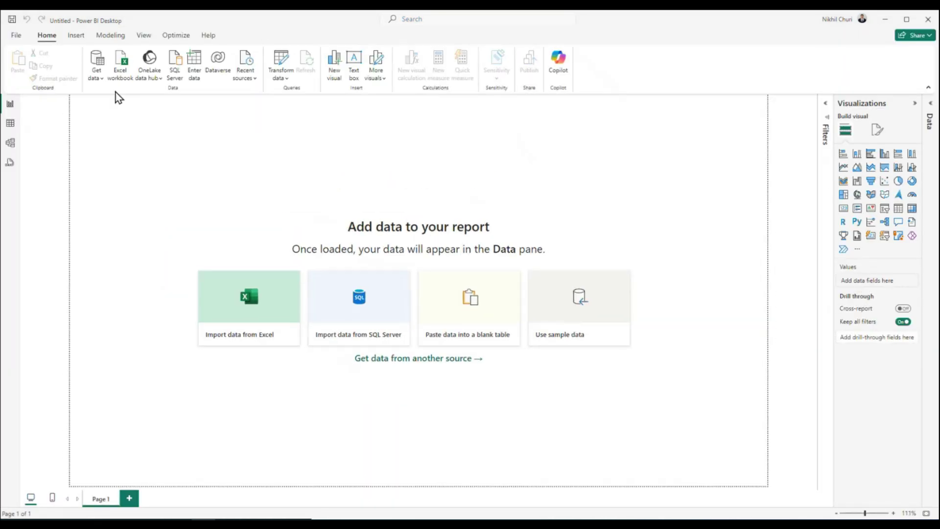
# Import SocialMedia.csv as a Text/CSV data source, check its column preview, and load it into the report.
pyautogui.click(101, 81)
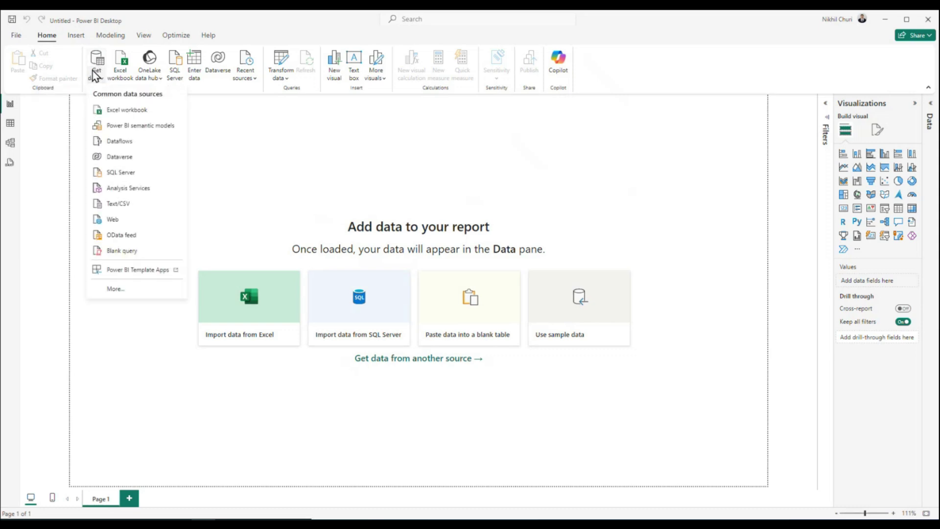
pyautogui.click(113, 205)
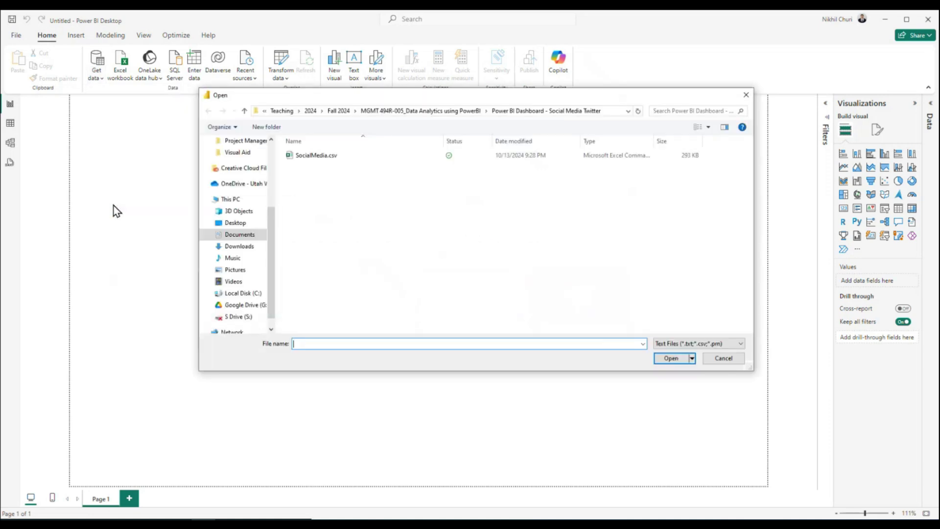
pyautogui.click(312, 156)
pyautogui.click(672, 358)
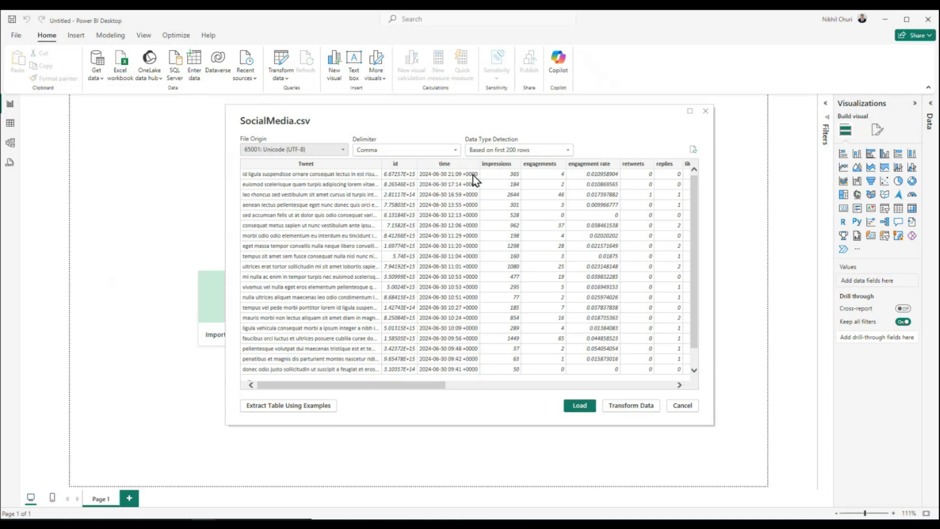
pyautogui.moveTo(431, 386); pyautogui.dragTo(356, 390)
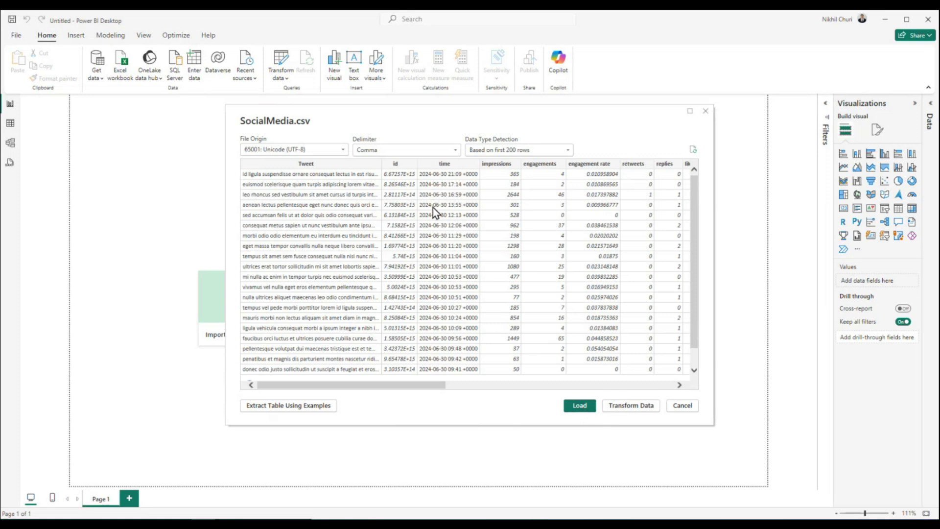
pyautogui.click(581, 406)
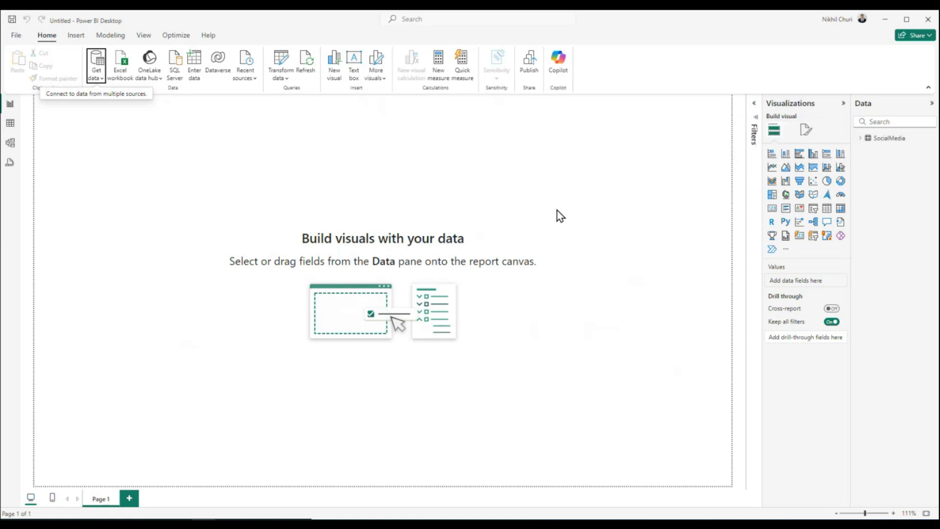
# Rename the report page as Twitter Analysis Dashboard.
pyautogui.doubleClick(100, 499)
pyautogui.write('Page')
pyautogui.click(448, 465)
pyautogui.press('BackSpace')
pyautogui.press('BackSpace')
pyautogui.press('BackSpace')
pyautogui.press('BackSpace')
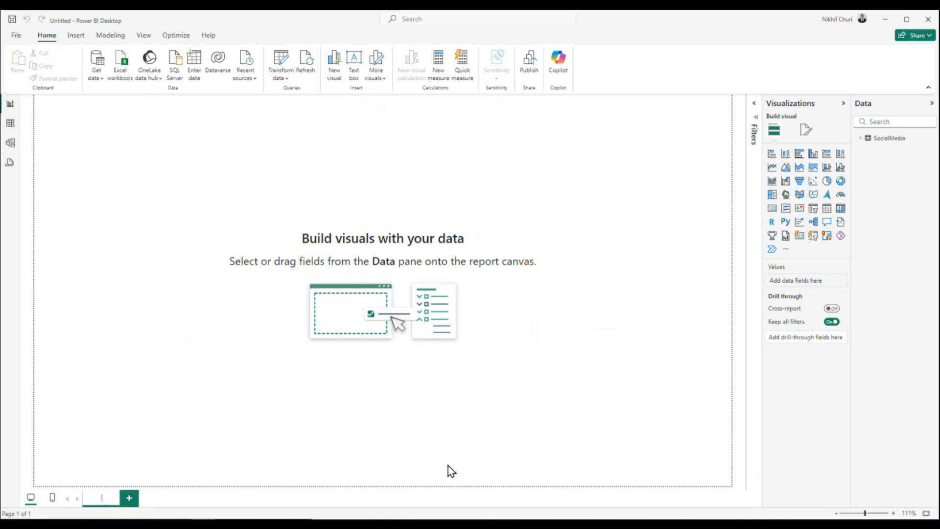
pyautogui.write('Twitter Analysis Dashboard')
pyautogui.press('Return')
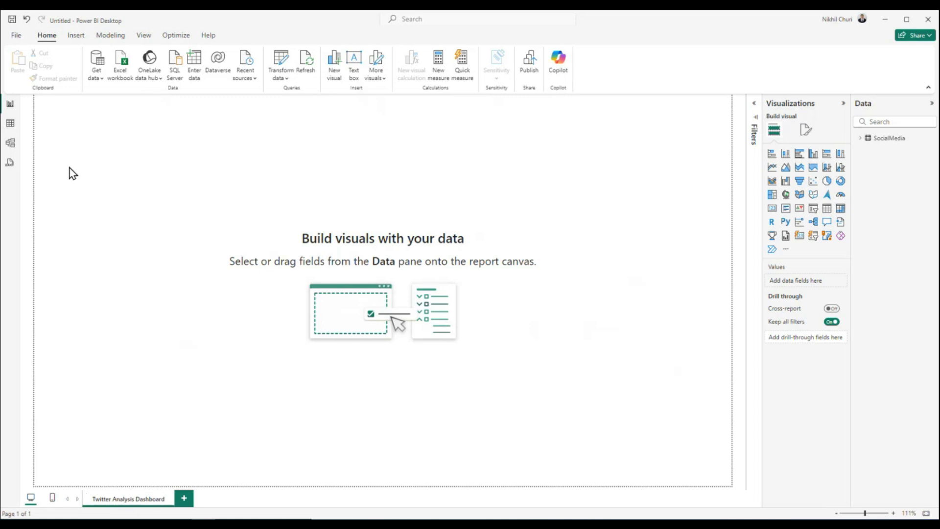
# Save the report as a .pbix file named Power BI - Twitter Analysis Dashboard.
pyautogui.click(16, 37)
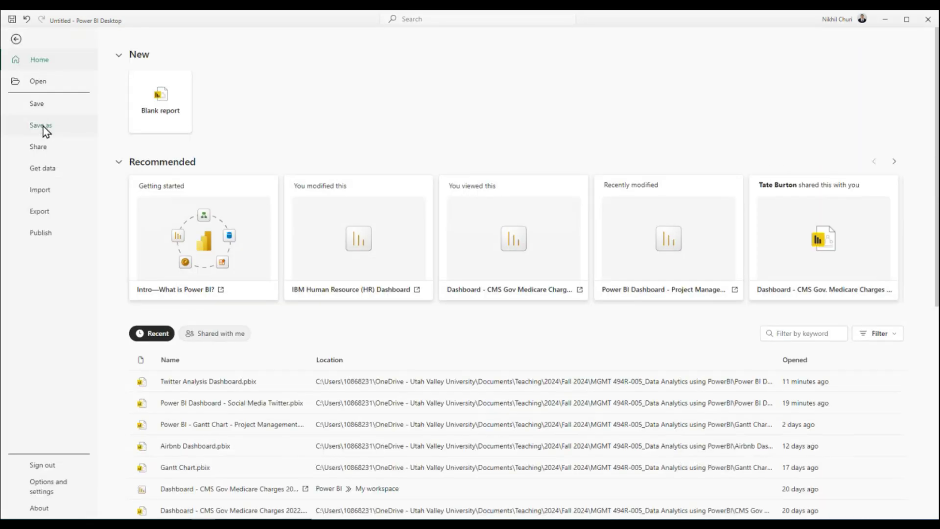
pyautogui.click(43, 126)
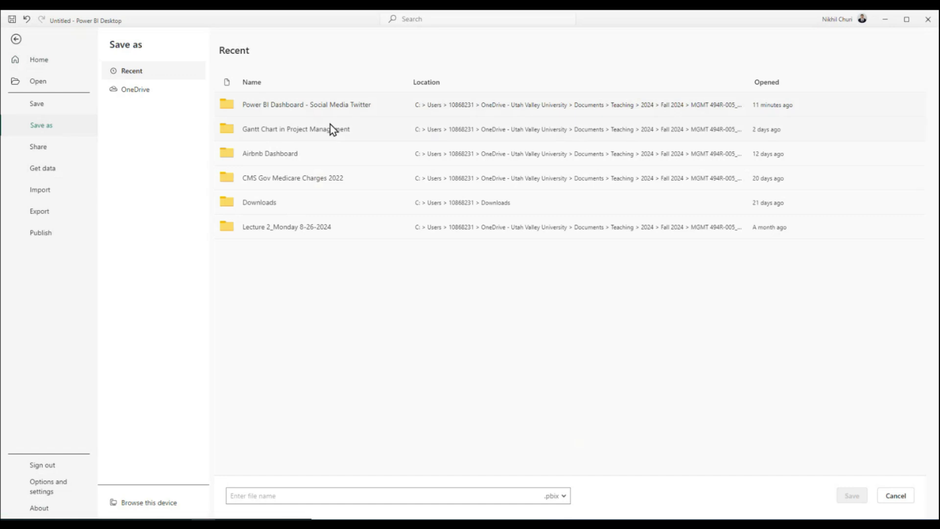
pyautogui.click(399, 497)
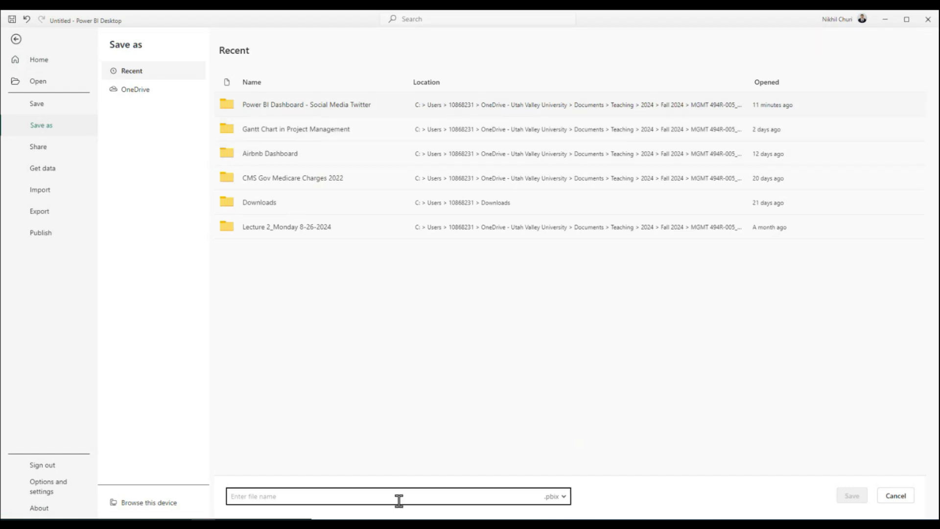
pyautogui.write('Tw')
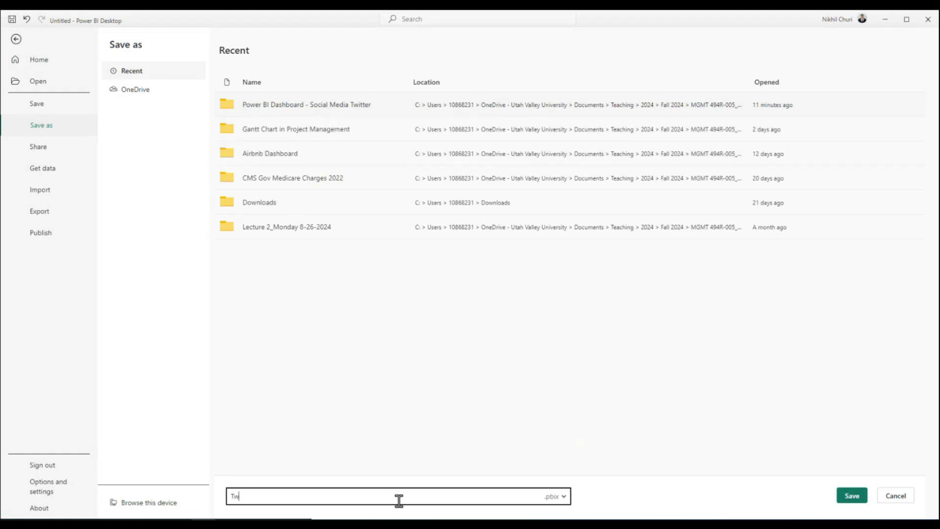
pyautogui.write('itter Analysis Das')
pyautogui.write('hboard')
pyautogui.write('Power B')
pyautogui.write('I -')
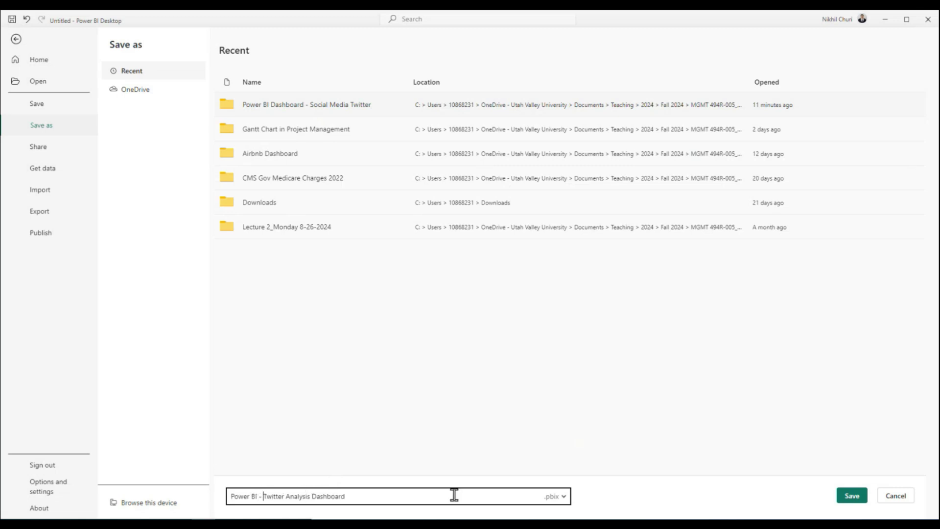
pyautogui.click(851, 496)
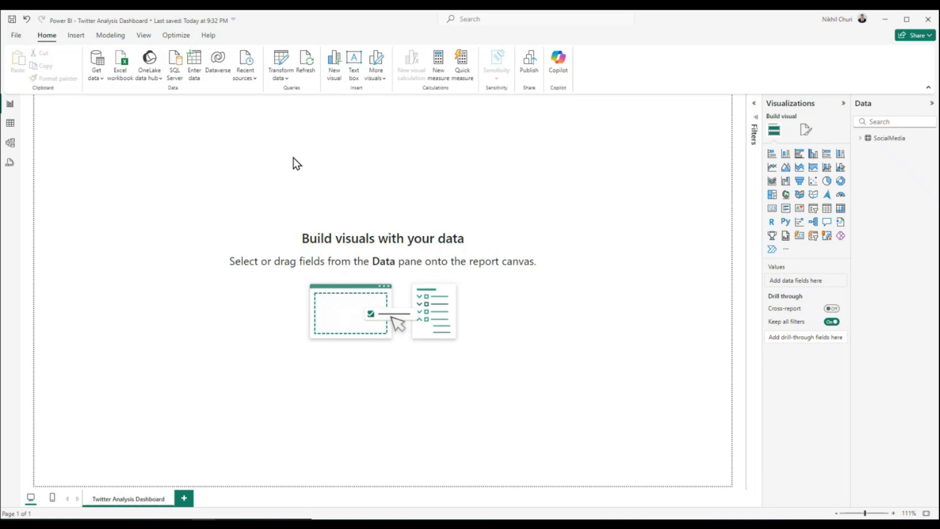
# Insert a text box and resize it into a thin banner spanning the full width of the report page's top.
pyautogui.click(354, 65)
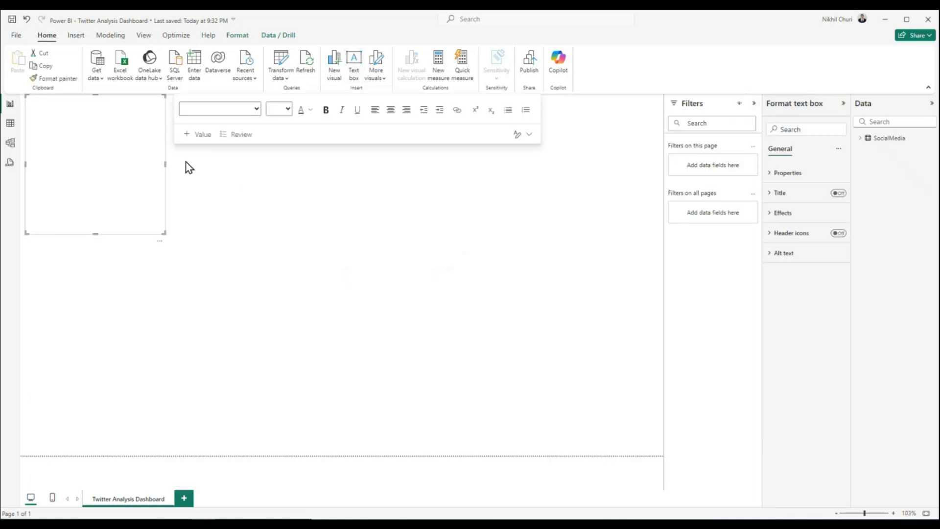
pyautogui.moveTo(165, 165); pyautogui.dragTo(656, 165)
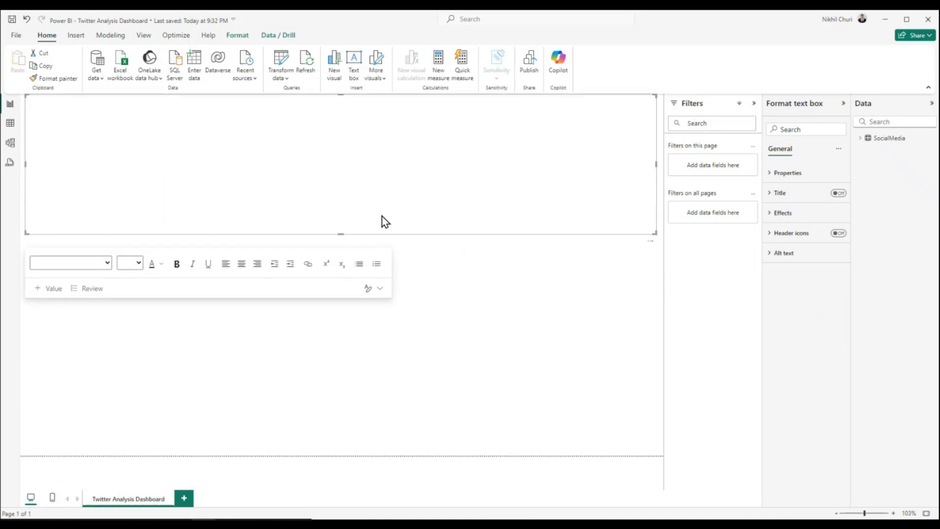
pyautogui.moveTo(339, 232); pyautogui.dragTo(359, 134)
# Enter the title Twitter Analysis Dashboard in the text box at font size 36 and make it bold.
pyautogui.click(137, 117)
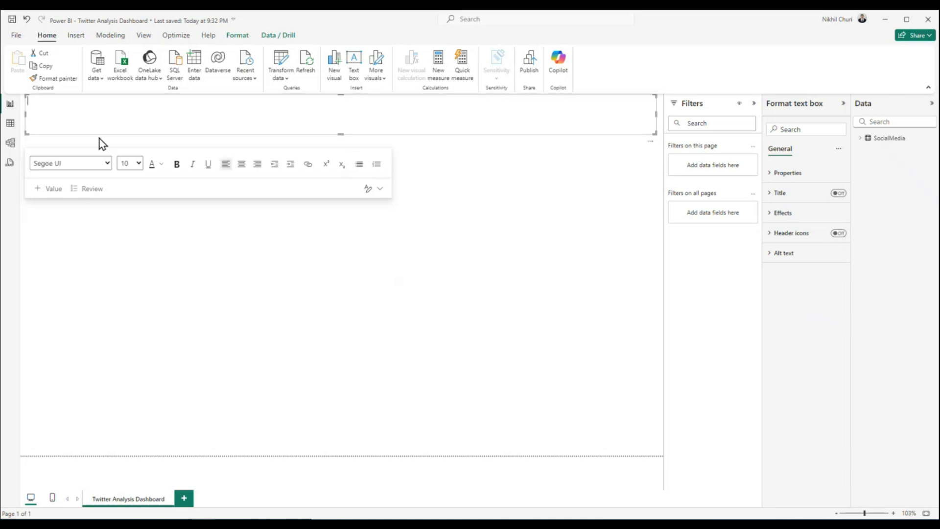
pyautogui.click(45, 113)
pyautogui.click(136, 165)
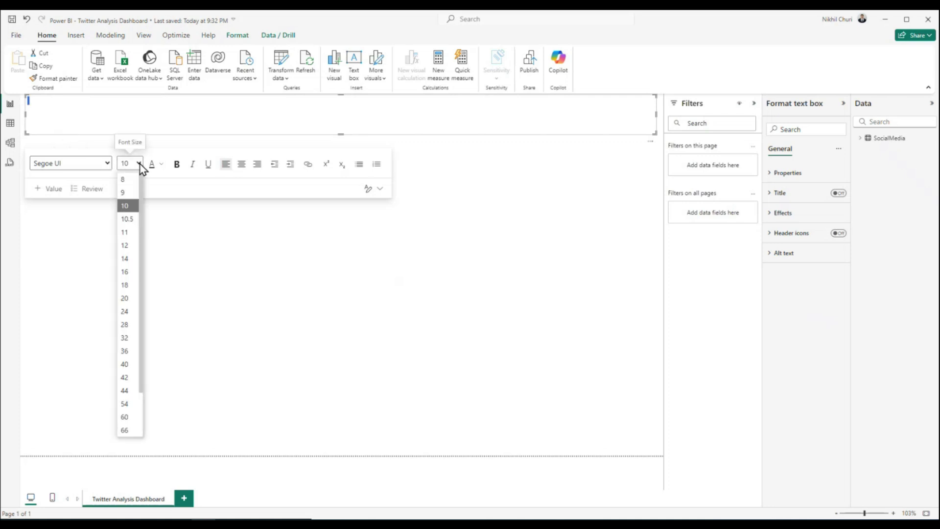
pyautogui.click(127, 352)
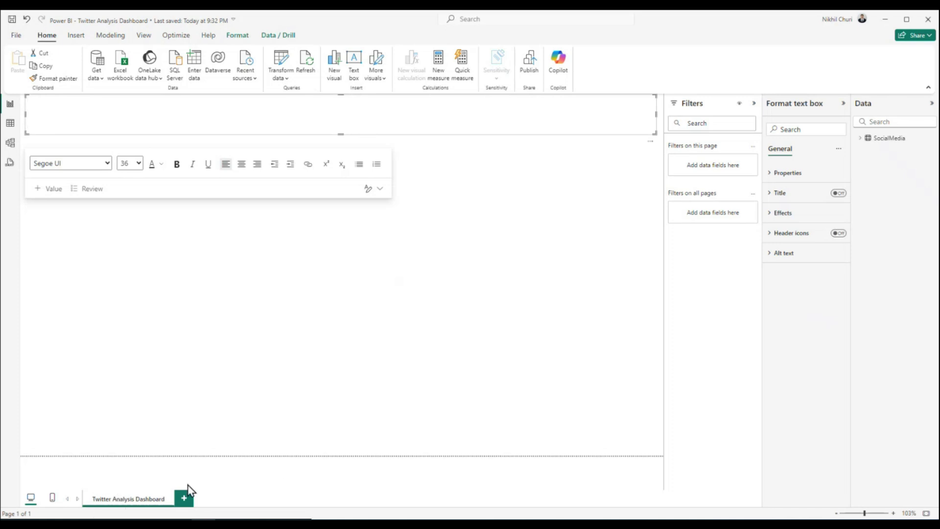
pyautogui.write('Twitter Analysis D')
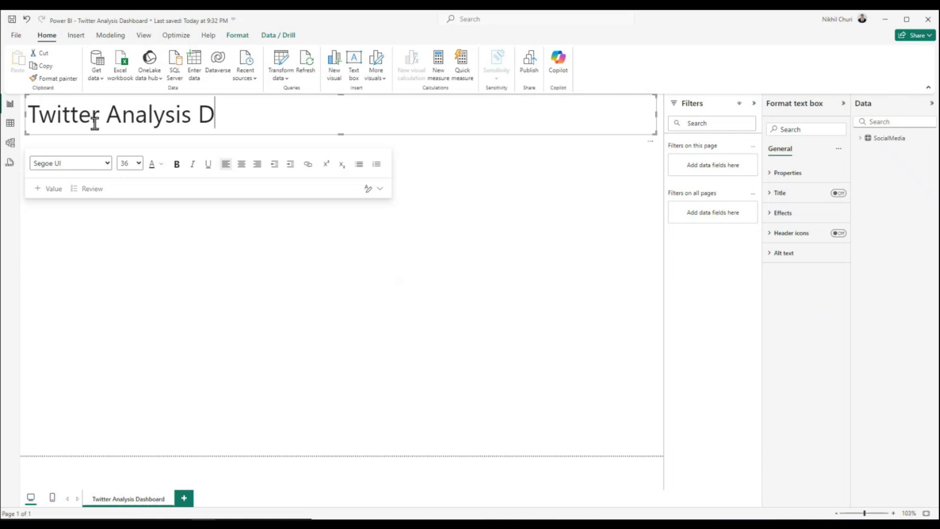
pyautogui.write('ashboard')
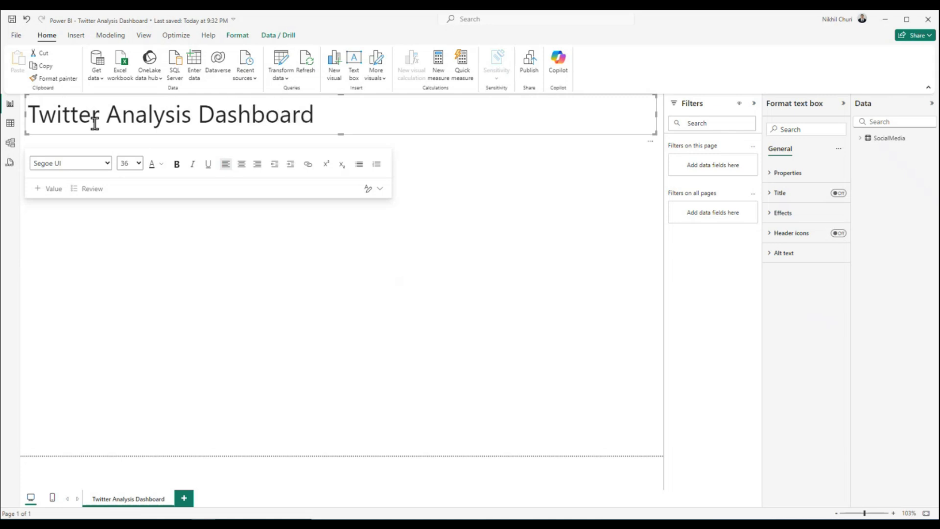
pyautogui.hotkey('ctrl', 'a')
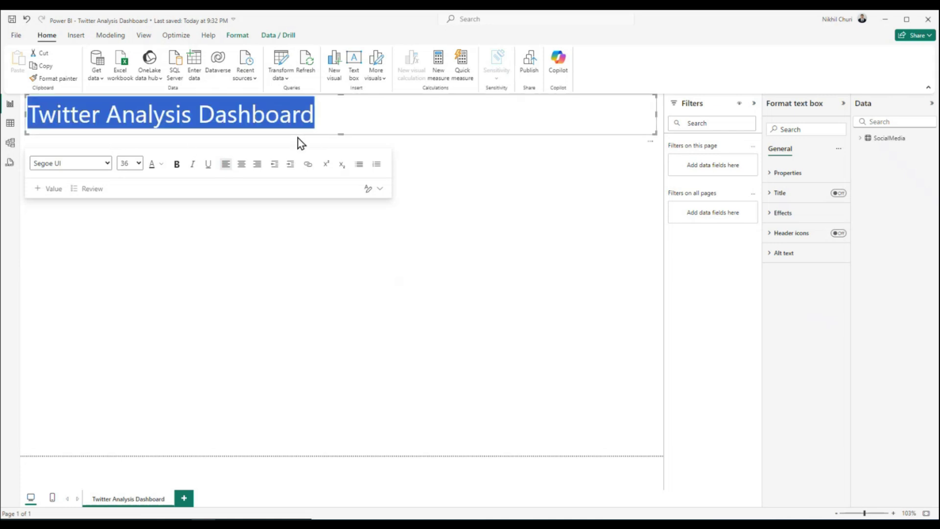
pyautogui.click(176, 165)
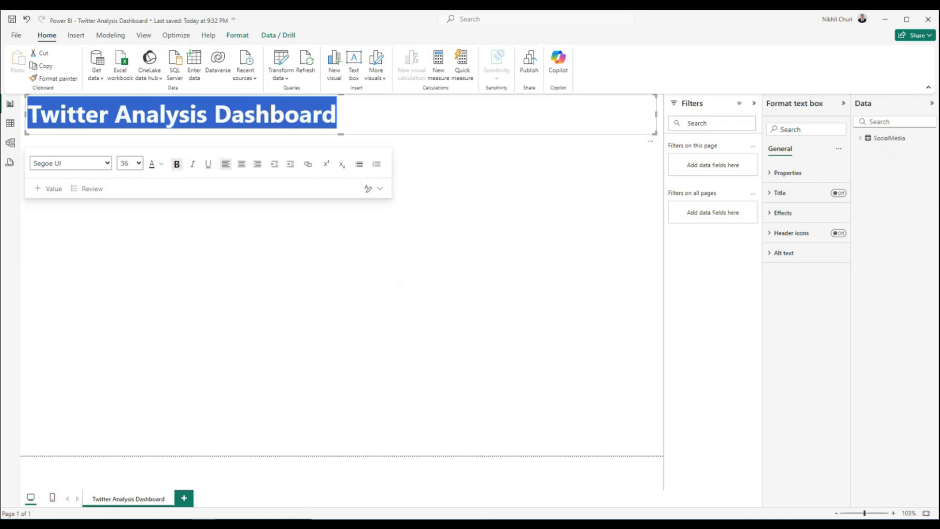
# Switch to the browser's Bing results for twitter blue color code and copy the hex code #1DA1F2.
pyautogui.click(84, 525)
pyautogui.moveTo(509, 195); pyautogui.dragTo(139, 149)
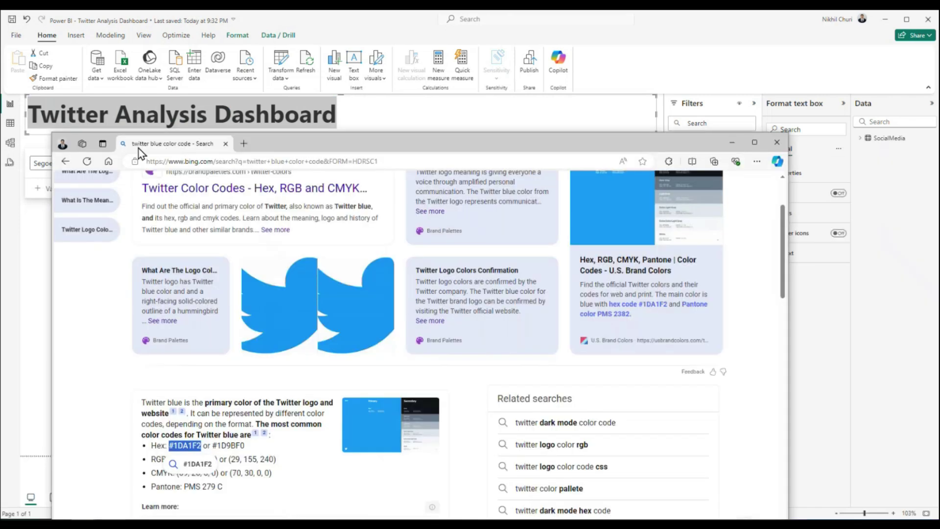
pyautogui.doubleClick(601, 145)
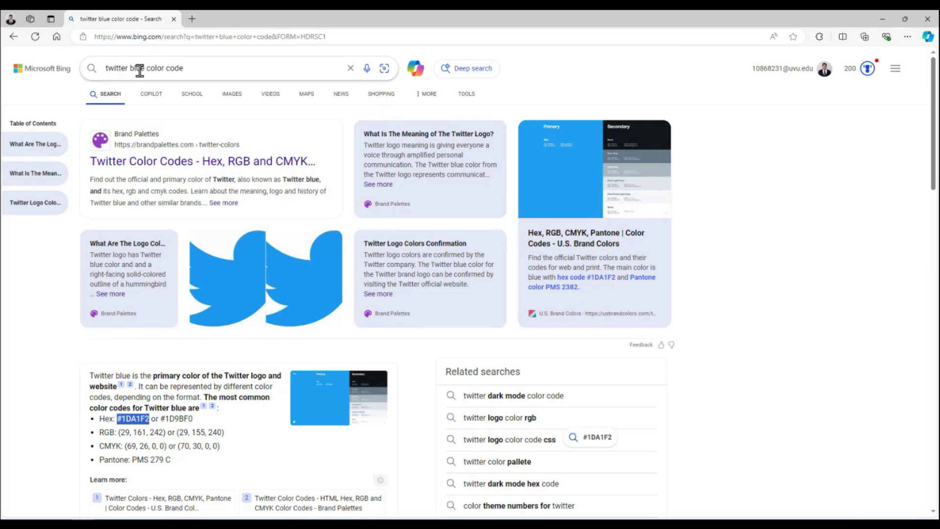
pyautogui.scroll(-2, 344, 283)
pyautogui.scroll(-2, 343, 283)
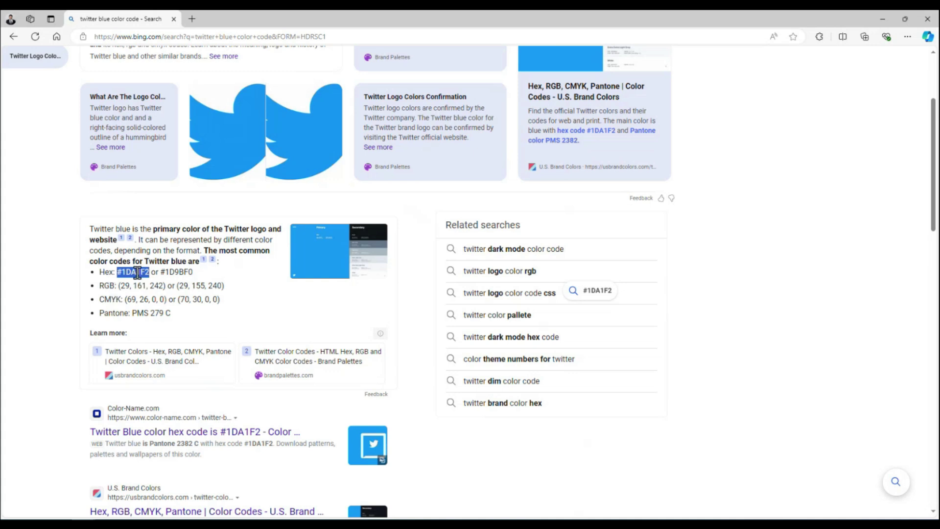
pyautogui.click(121, 272)
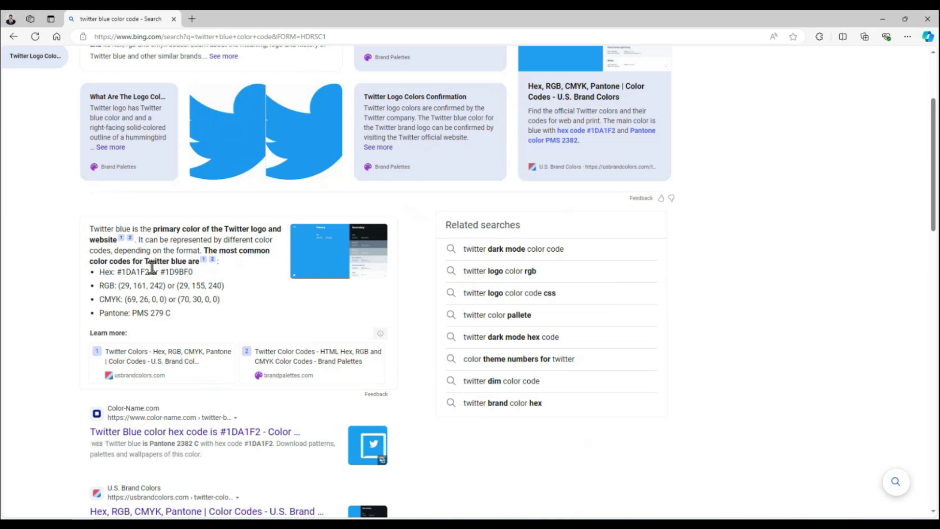
pyautogui.moveTo(149, 271); pyautogui.dragTo(117, 272)
pyautogui.hotkey('ctrl', 'c')
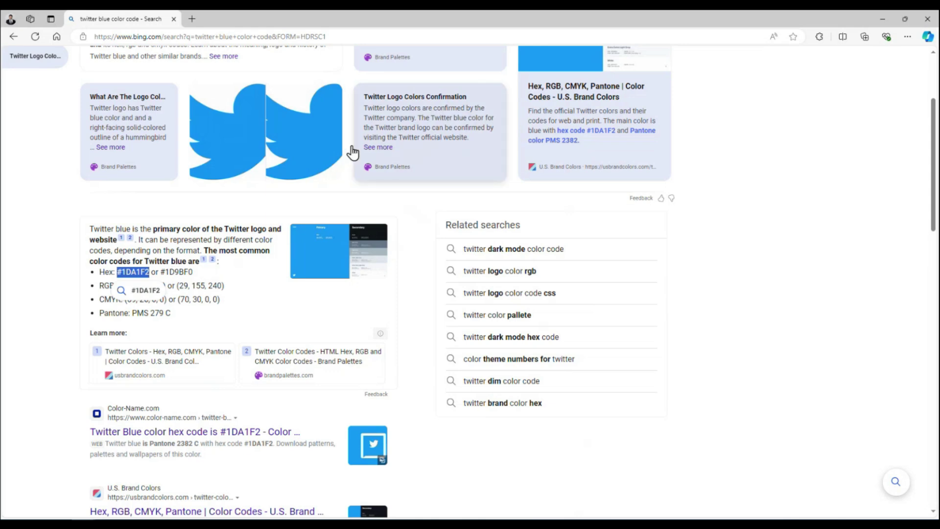
# Switch back to Power BI Desktop and set the dashboard title's font color to the copied hex code #1DA1F2.
pyautogui.hotkey('alt', 'Tab')
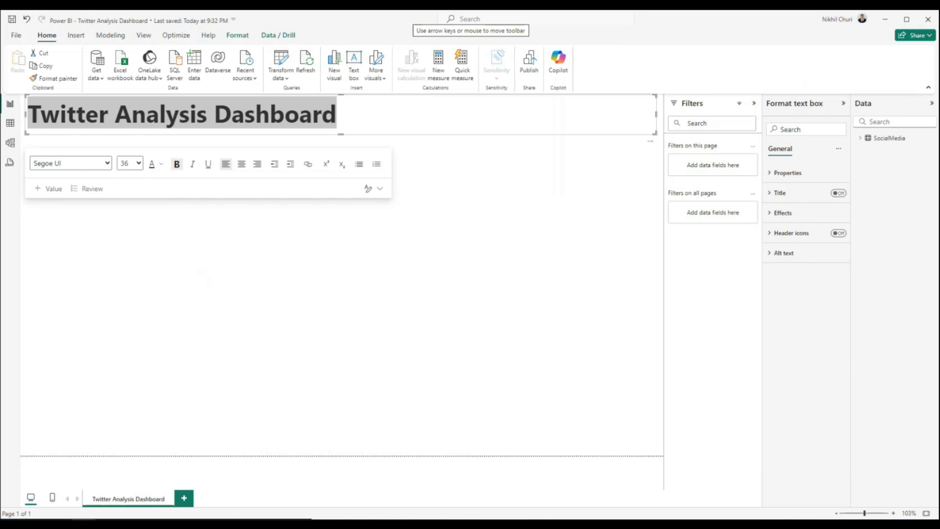
pyautogui.click(162, 165)
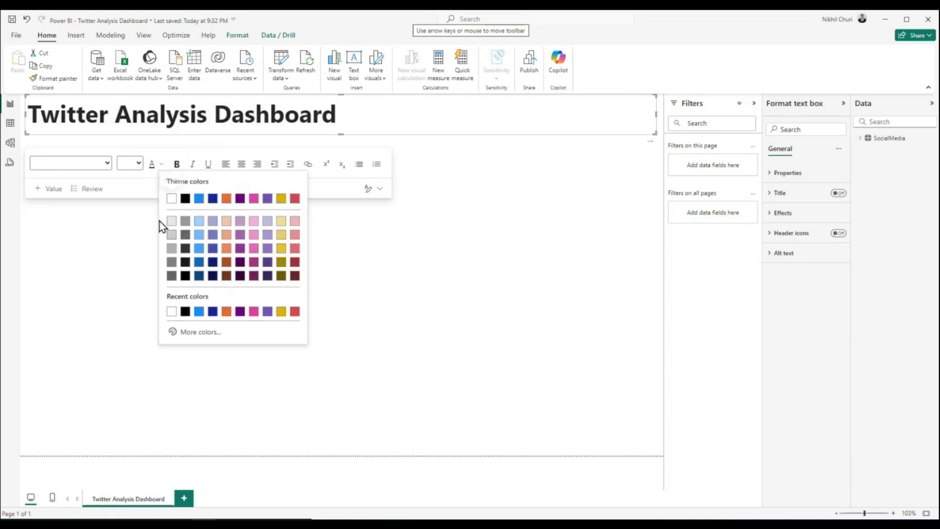
pyautogui.click(188, 332)
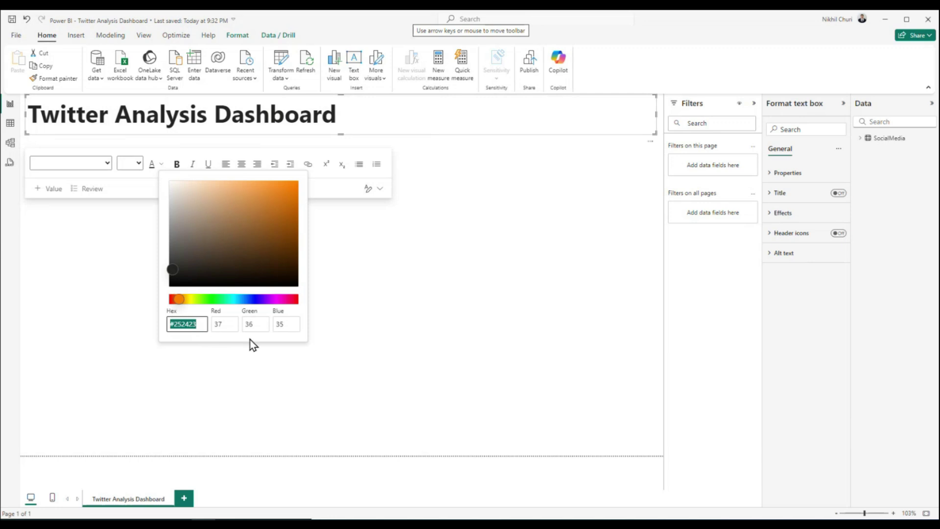
pyautogui.hotkey('ctrl', 'v')
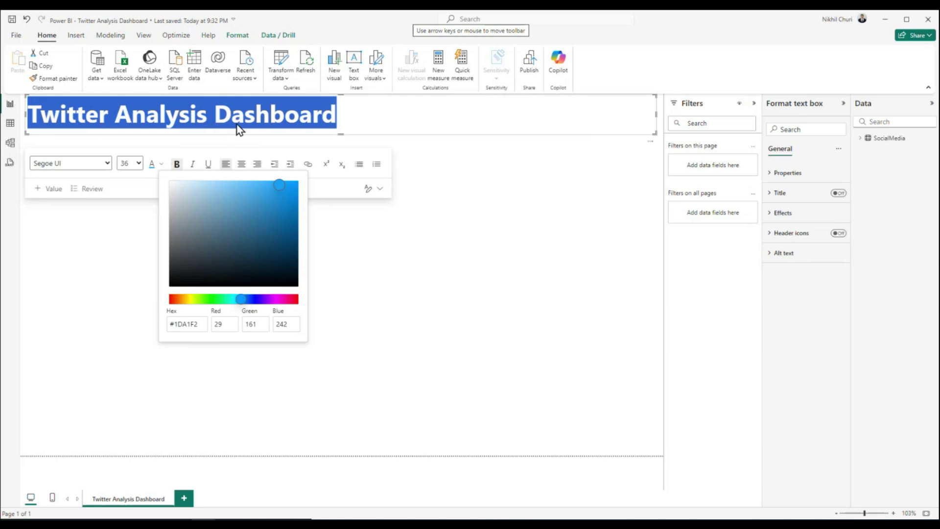
pyautogui.click(471, 118)
pyautogui.click(380, 118)
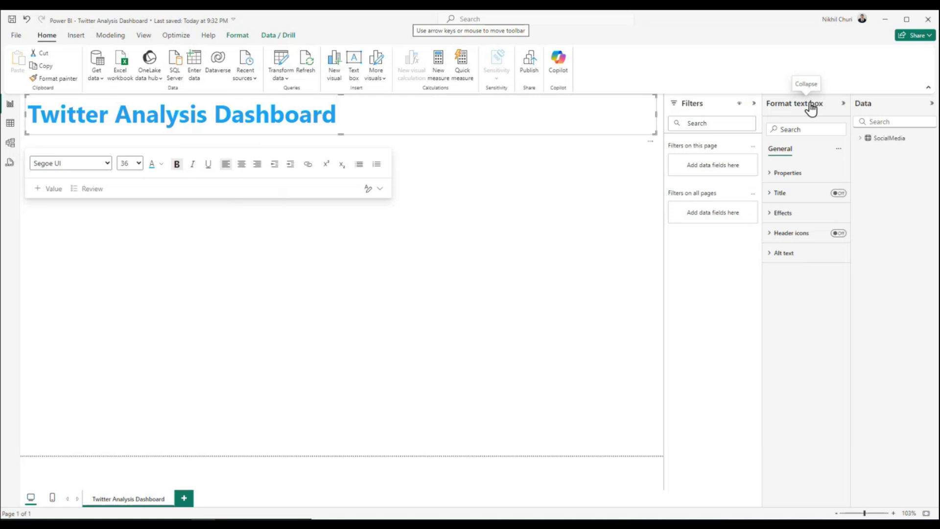
# Give the title text box a light grey background with 60% transparency and save the report.
pyautogui.click(770, 220)
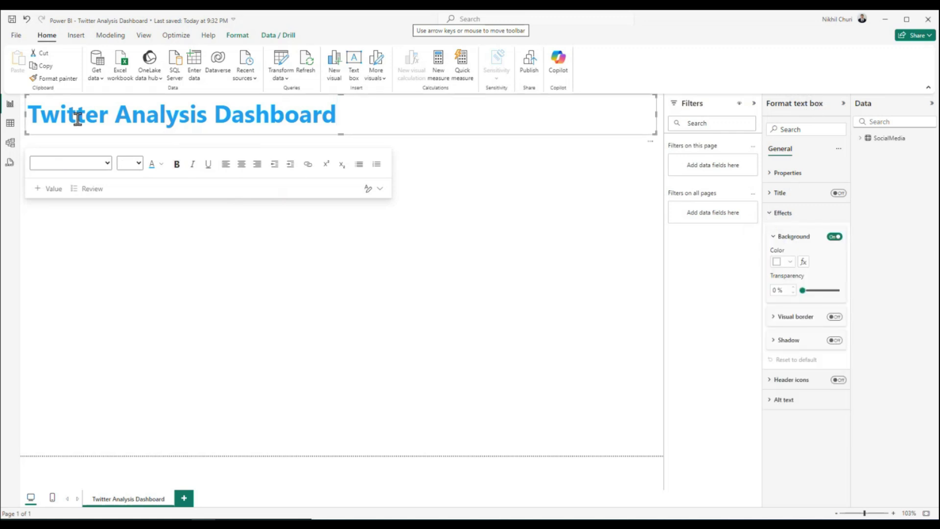
pyautogui.click(776, 262)
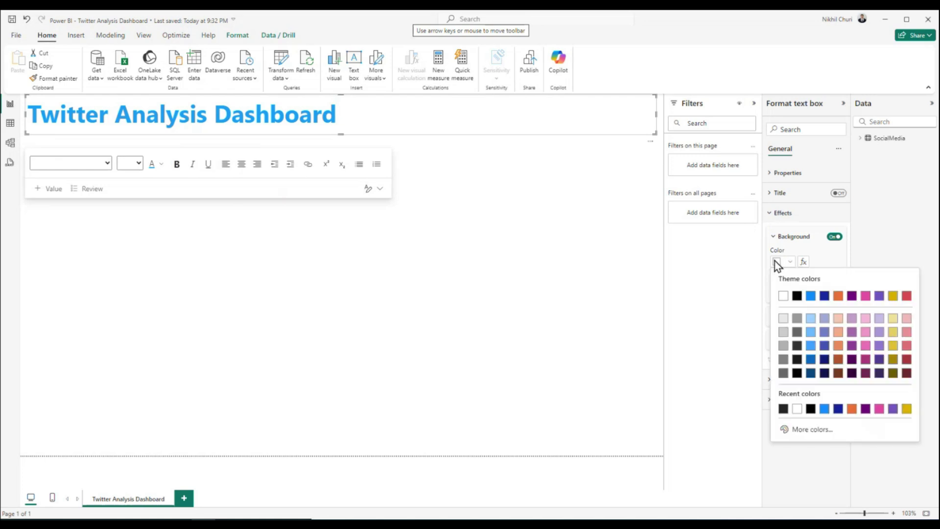
pyautogui.click(783, 319)
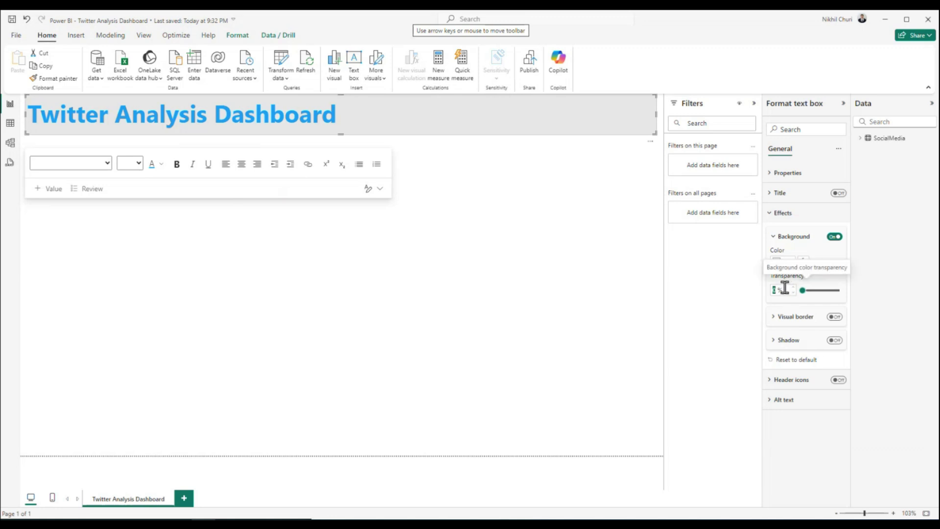
pyautogui.write('60')
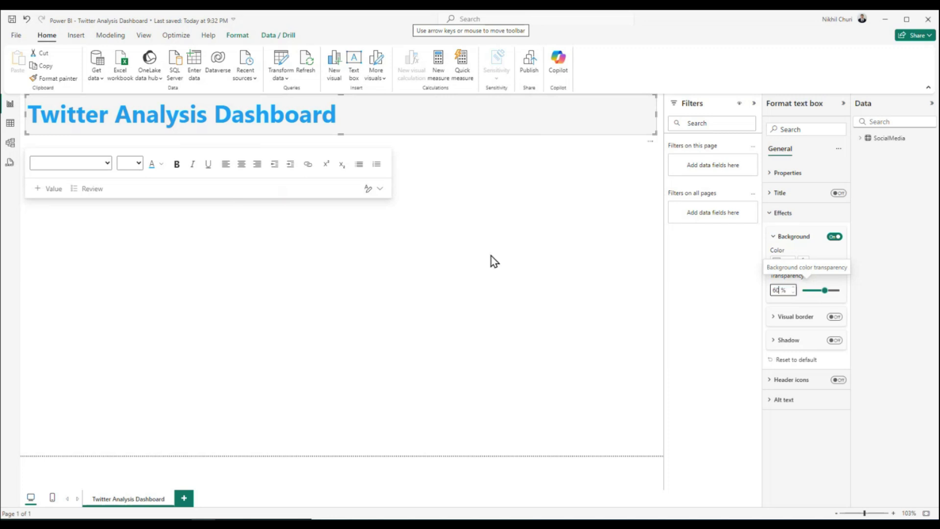
pyautogui.click(464, 222)
pyautogui.click(12, 19)
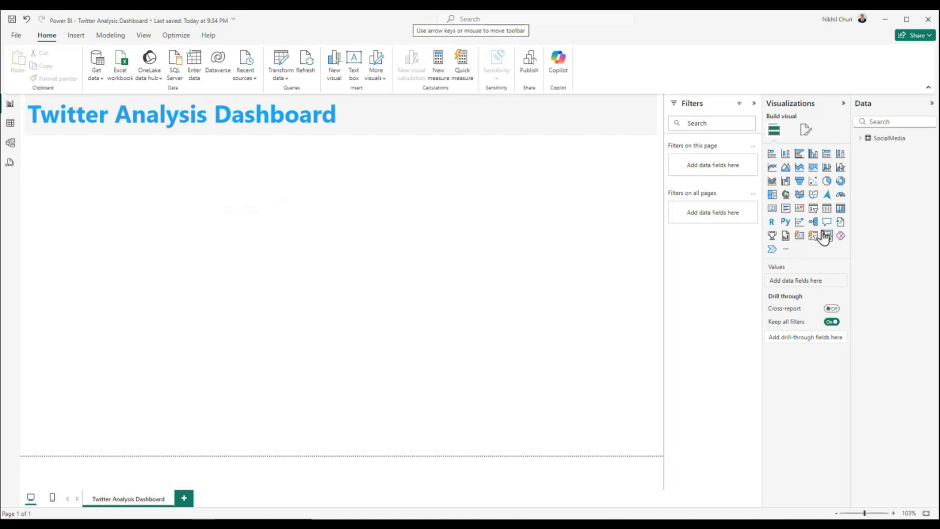
# Add an empty slicer below the title banner, narrow it to about a fifth of the page width, list the SocialMedia fields and save.
pyautogui.click(813, 210)
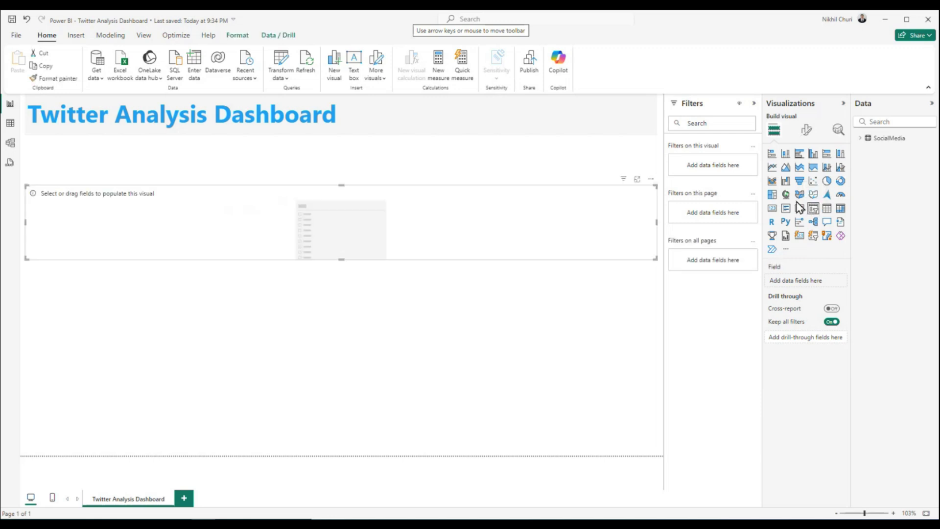
pyautogui.moveTo(656, 222); pyautogui.dragTo(159, 230)
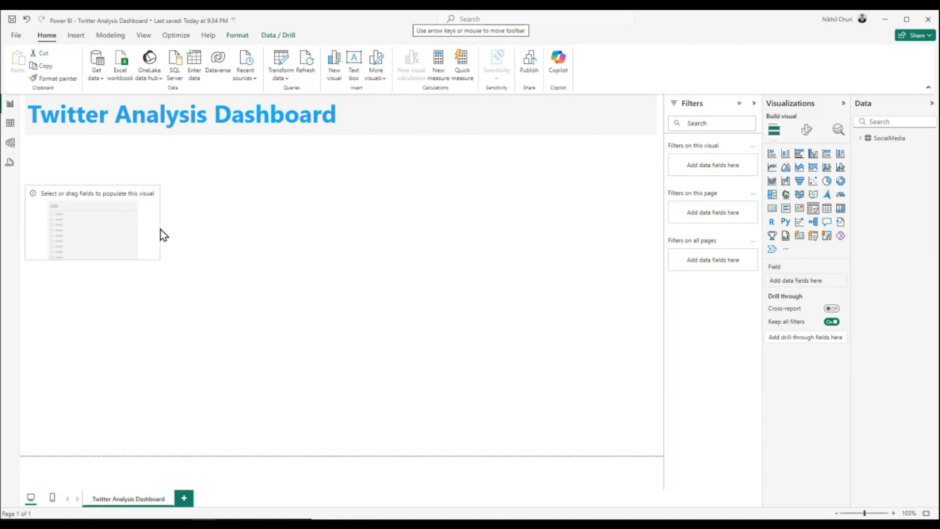
pyautogui.click(861, 140)
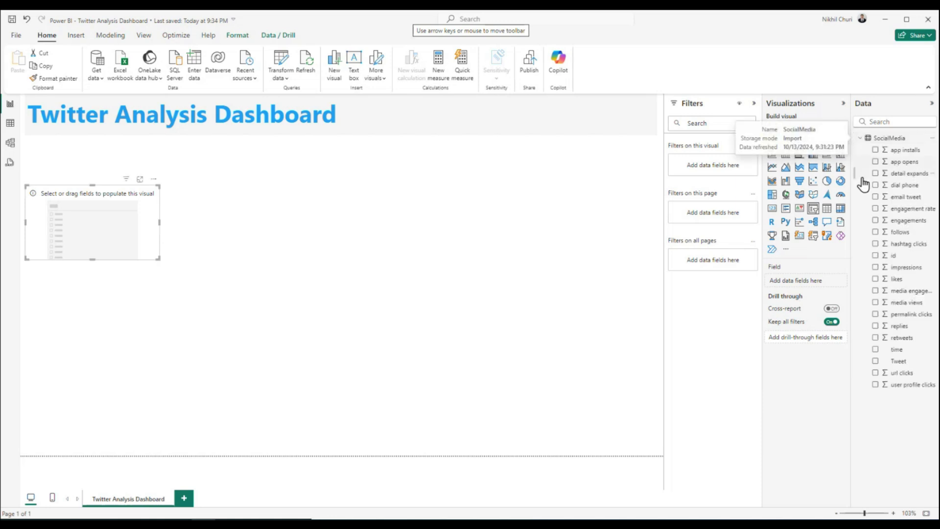
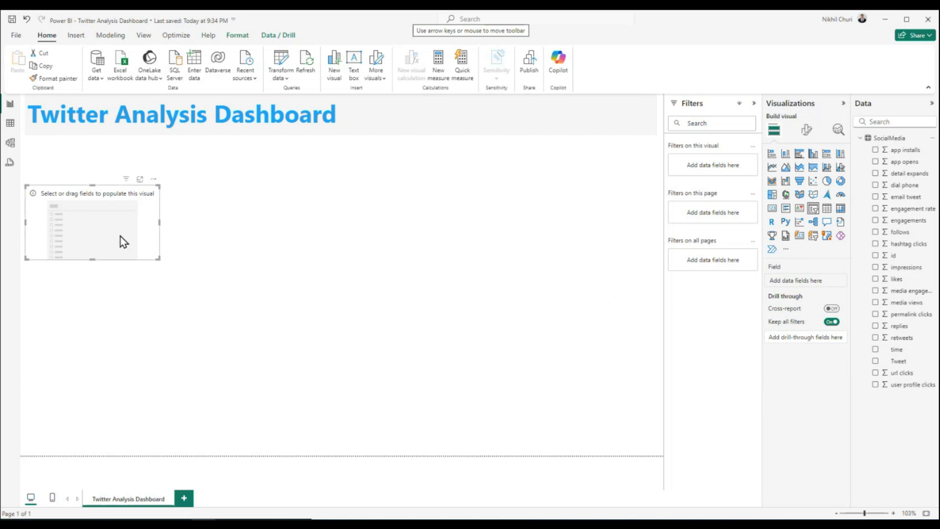
pyautogui.click(252, 256)
pyautogui.click(11, 19)
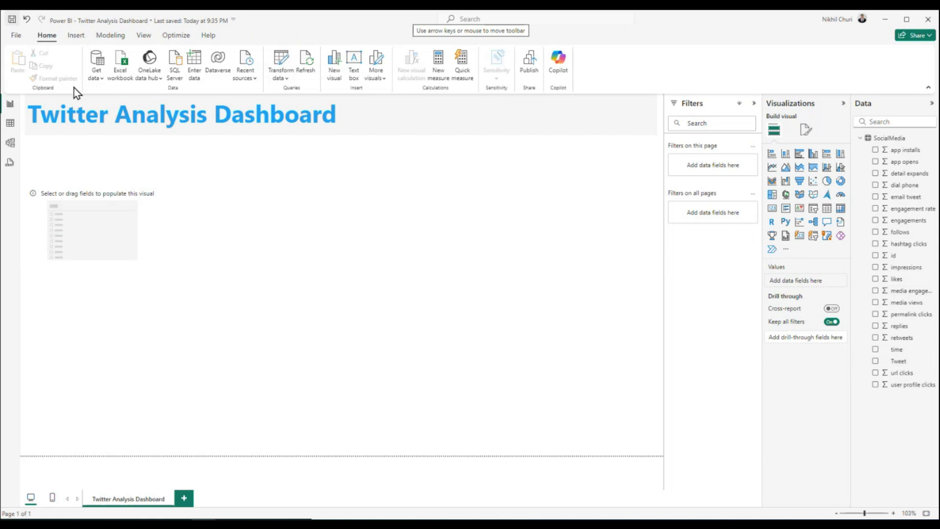
# Open the SocialMedia query in the Power Query Editor and select the time column.
pyautogui.click(288, 81)
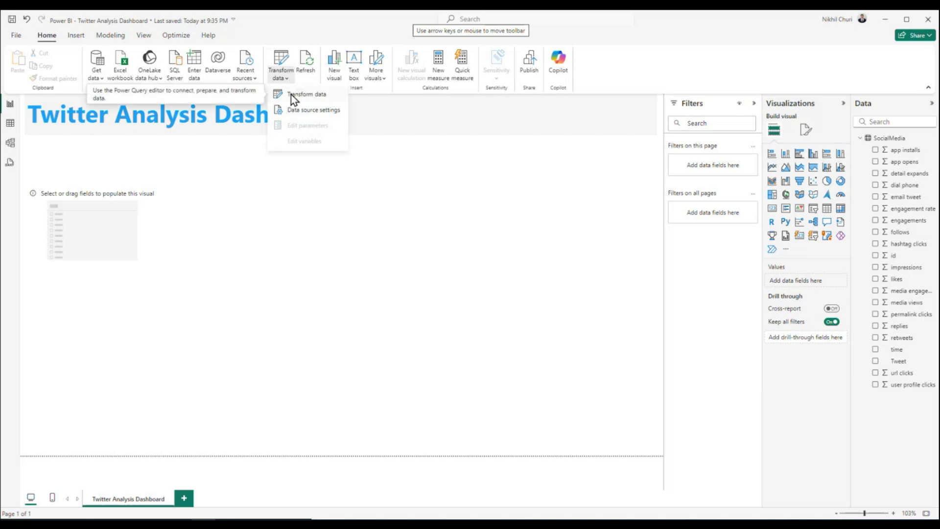
pyautogui.click(295, 96)
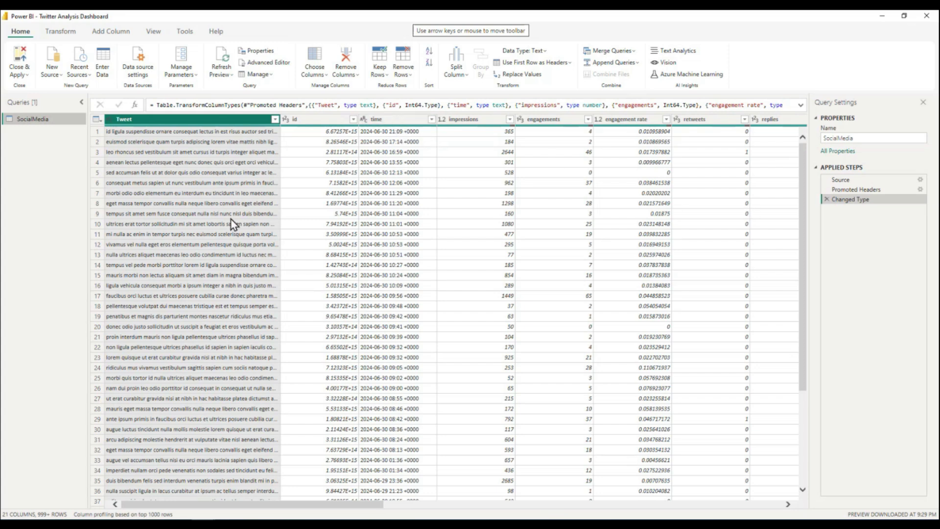
pyautogui.click(396, 123)
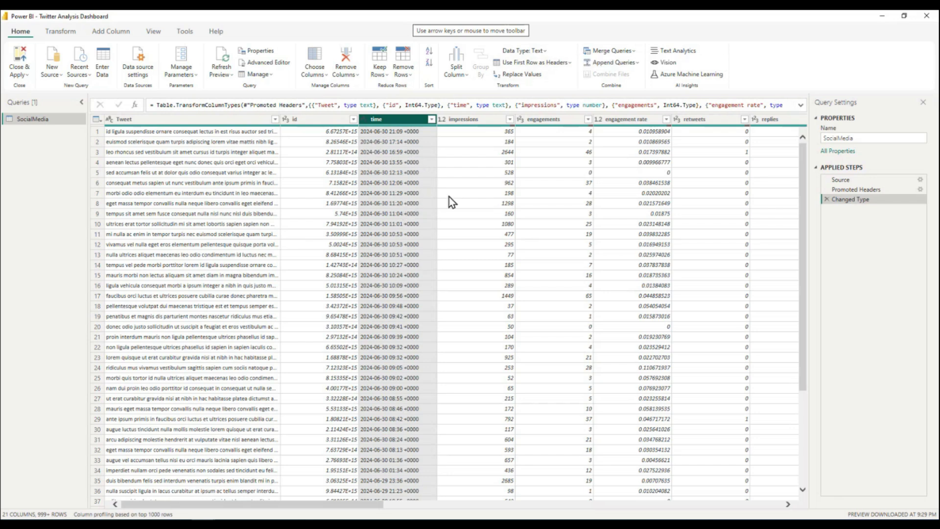
pyautogui.click(546, 52)
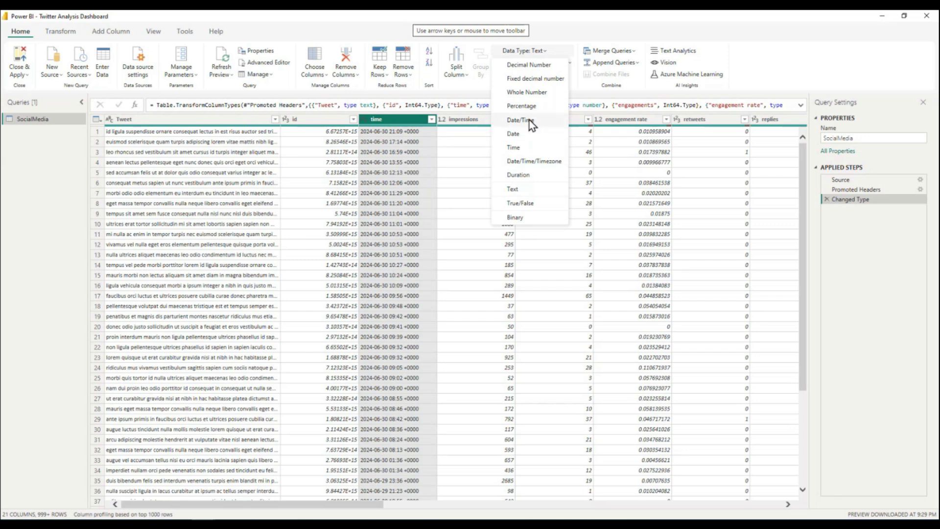
pyautogui.click(589, 30)
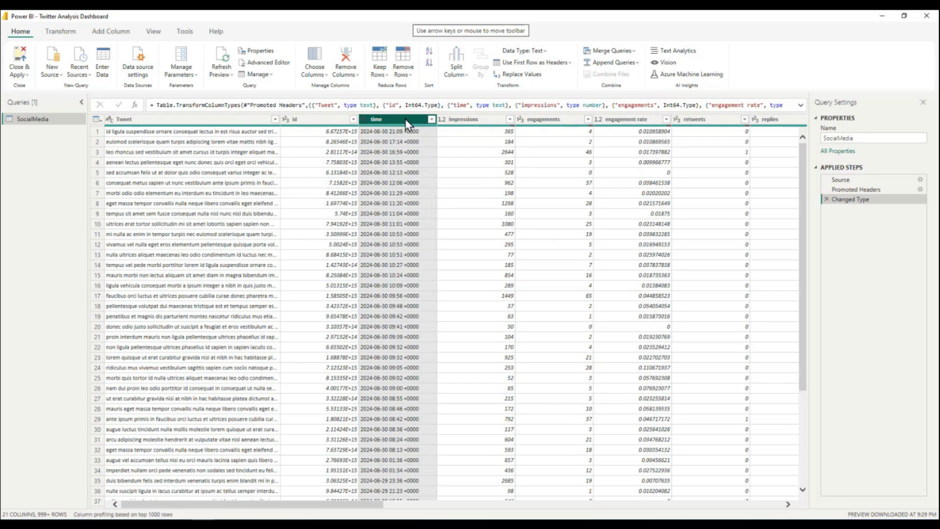
pyautogui.click(468, 76)
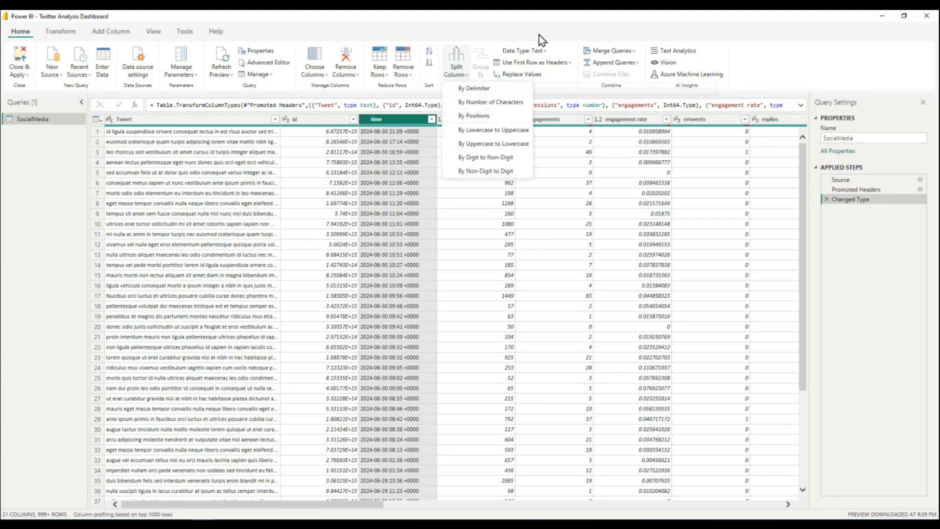
pyautogui.click(554, 33)
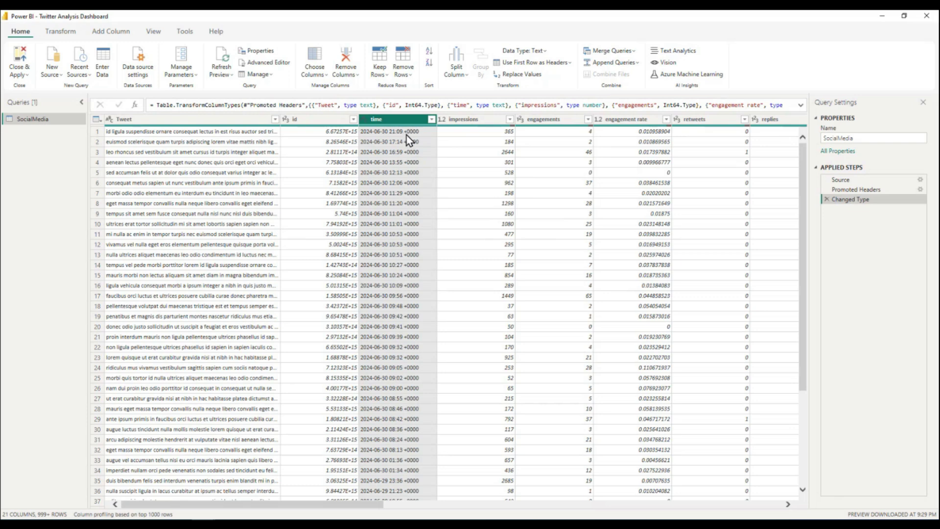
pyautogui.scroll(-20, 418, 218)
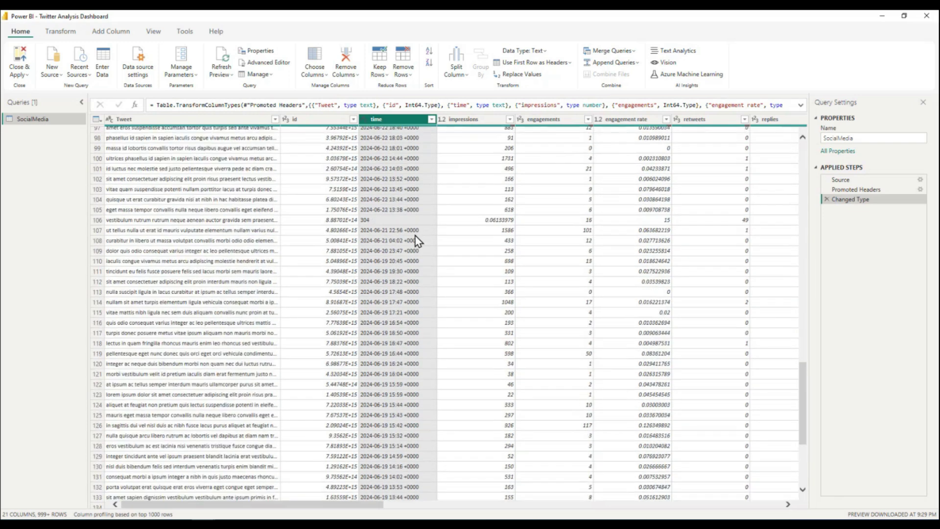
pyautogui.scroll(20, 415, 236)
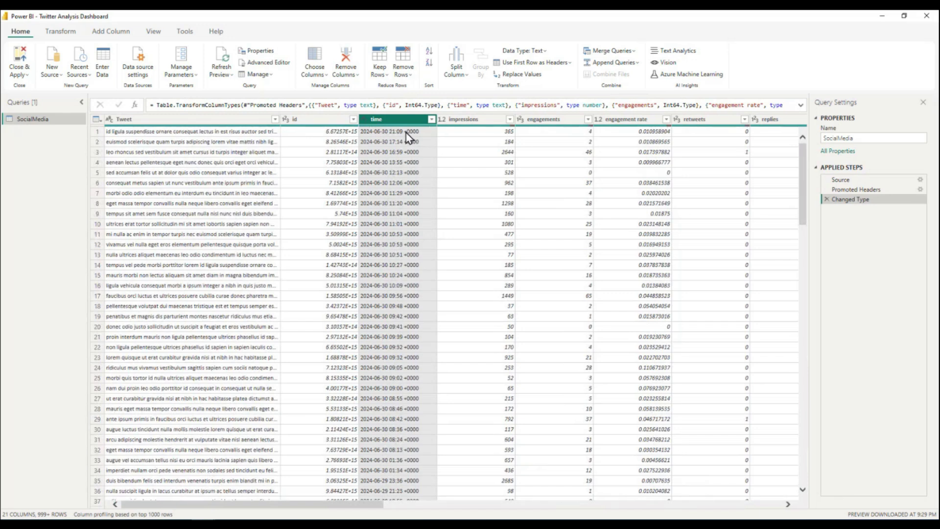
# Split the time column by the custom delimiter + at the left-most delimiter.
pyautogui.click(466, 78)
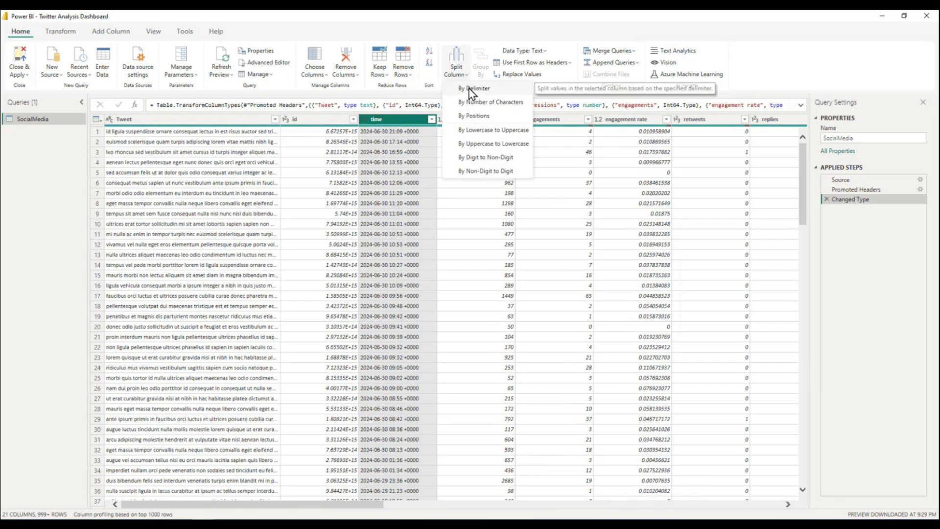
pyautogui.click(469, 89)
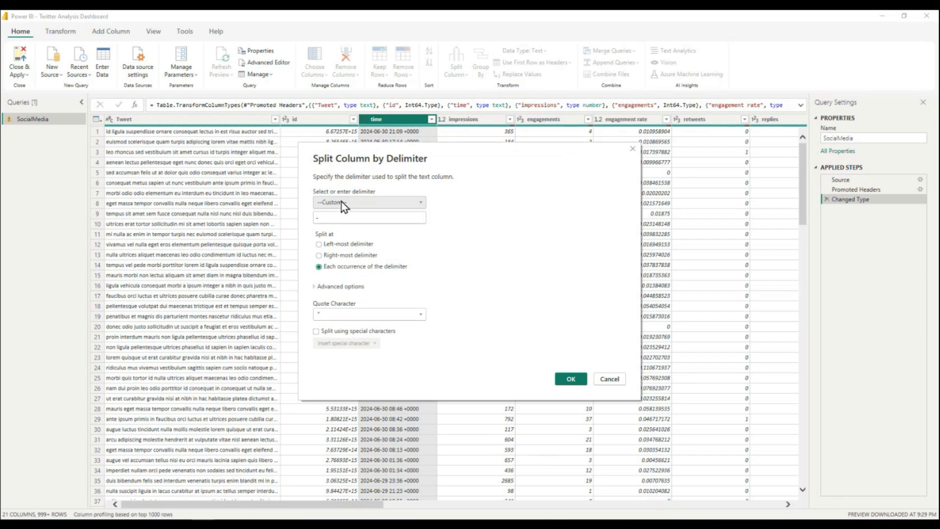
pyautogui.click(358, 204)
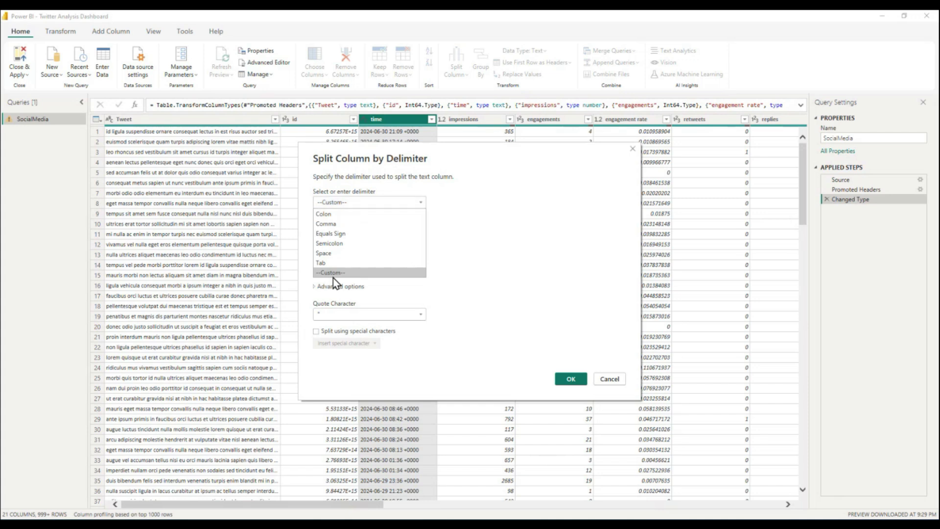
pyautogui.click(334, 274)
pyautogui.click(362, 202)
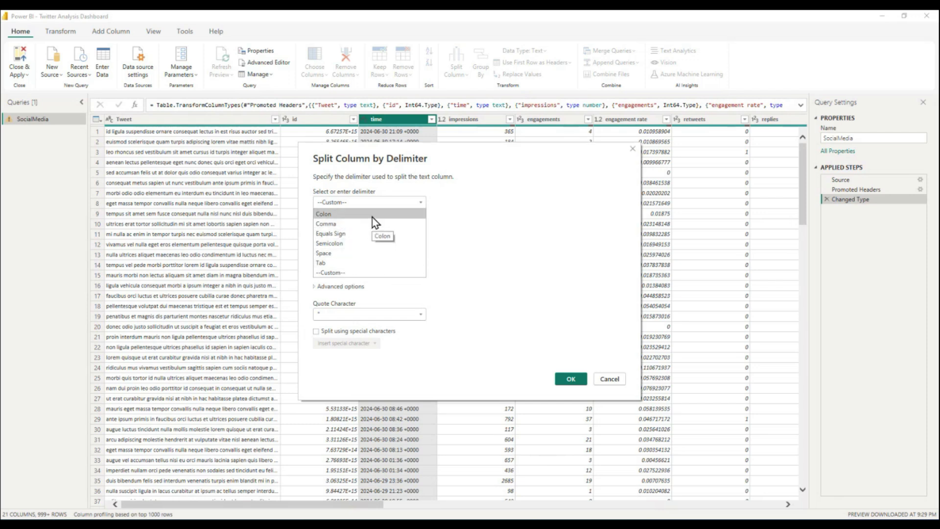
pyautogui.click(348, 272)
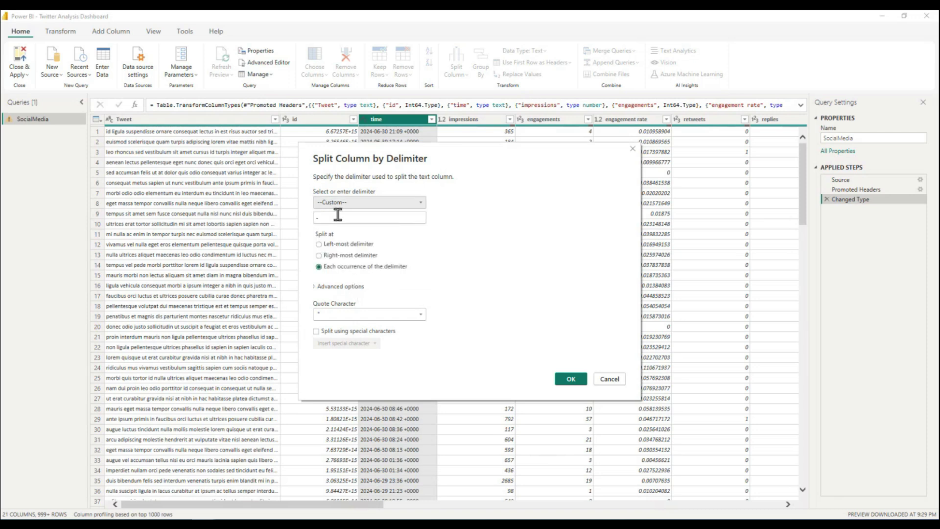
pyautogui.doubleClick(321, 217)
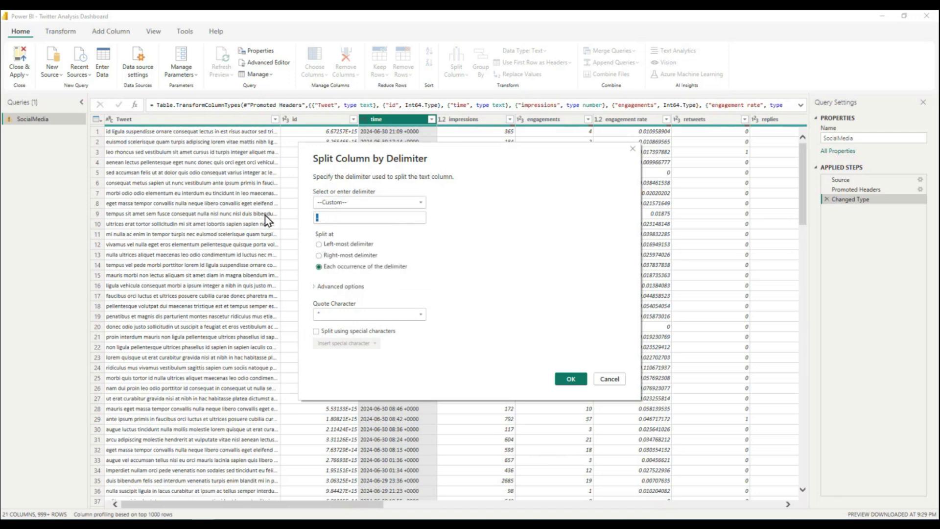
pyautogui.write('-')
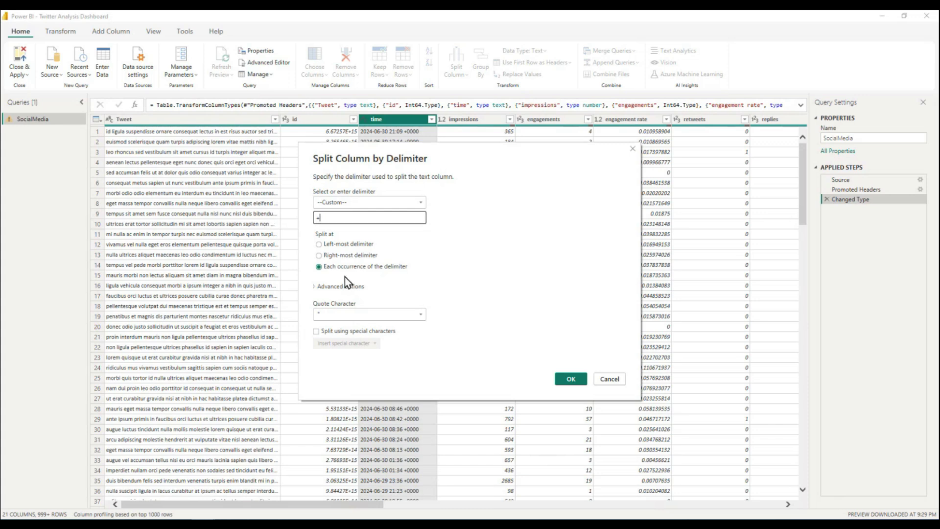
pyautogui.click(322, 243)
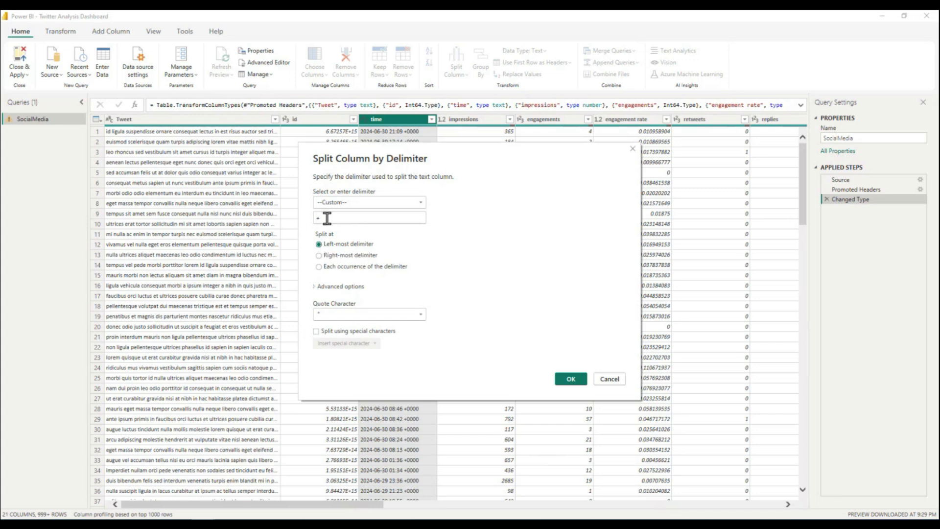
pyautogui.click(571, 379)
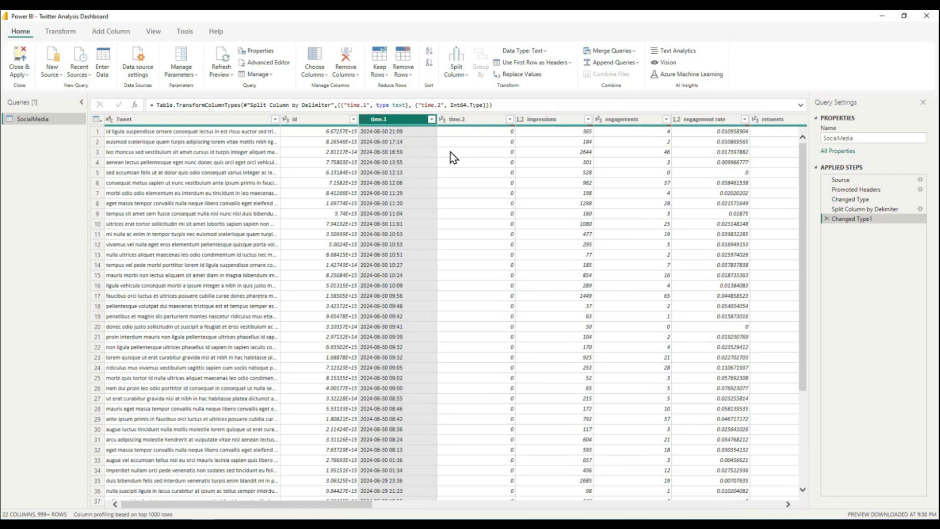
# Remove the time.2 column from the SocialMedia query.
pyautogui.click(486, 119)
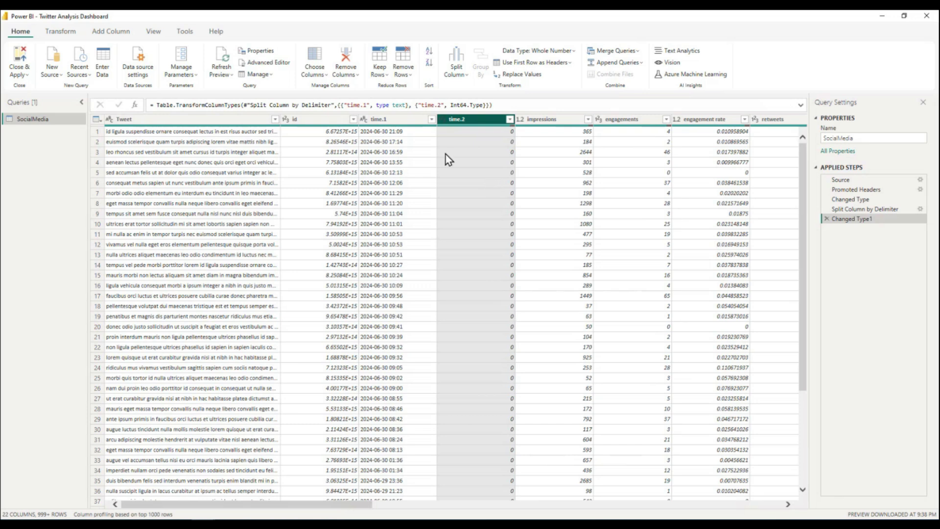
pyautogui.rightClick(471, 124)
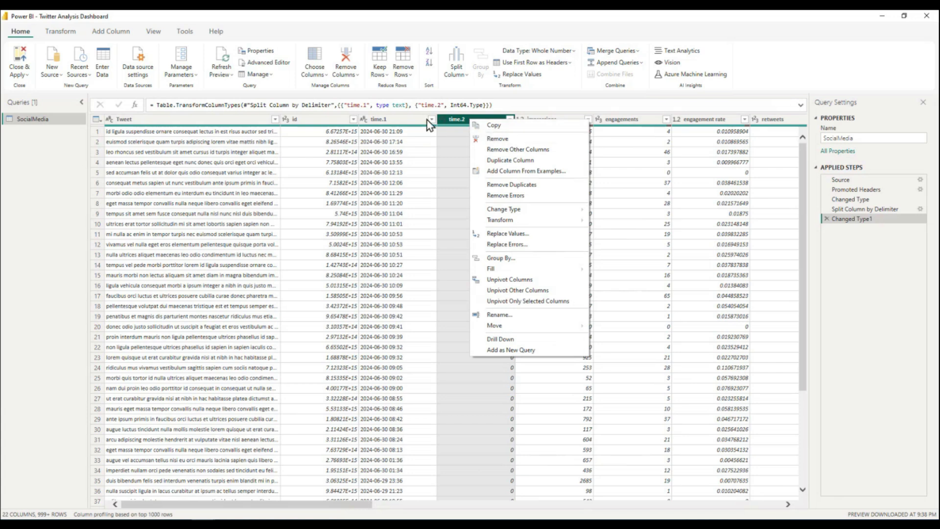
pyautogui.click(357, 28)
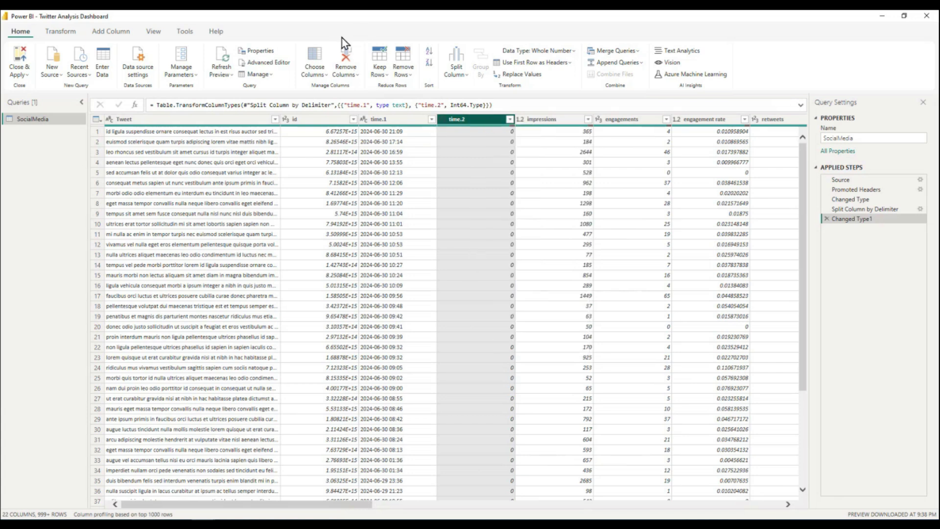
pyautogui.click(349, 53)
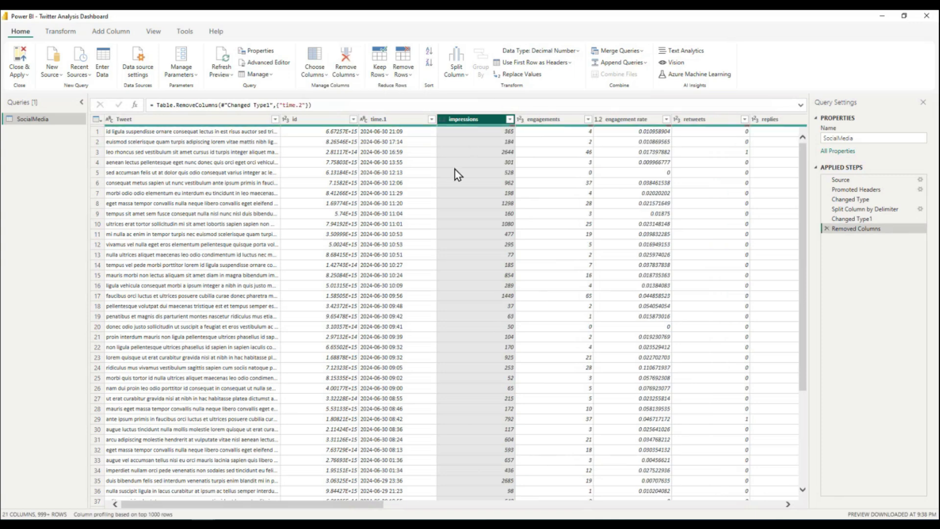
# Change the data type of the time.1 column to Date/Time.
pyautogui.click(408, 173)
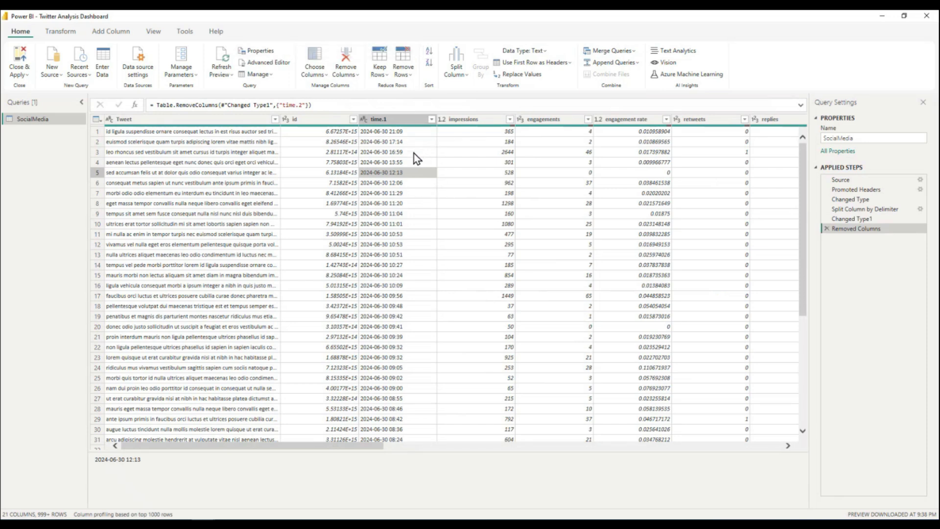
pyautogui.click(391, 121)
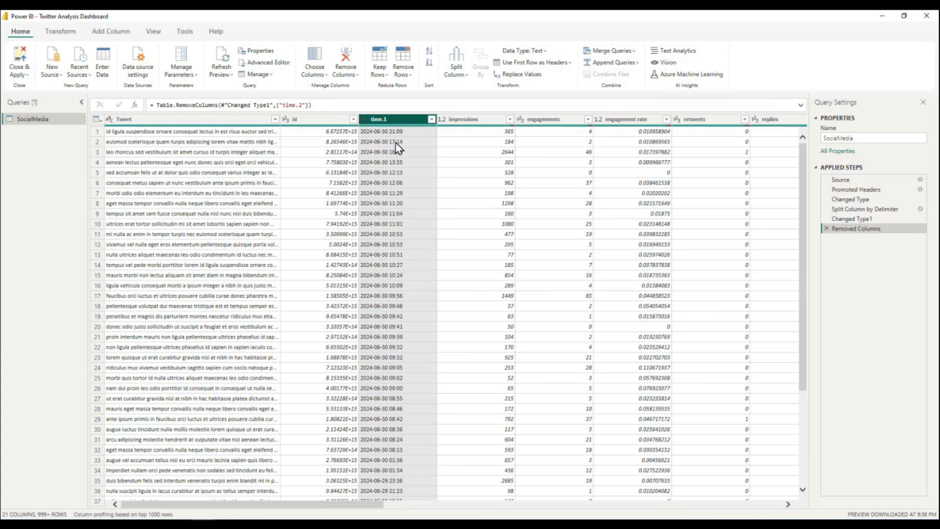
pyautogui.click(545, 51)
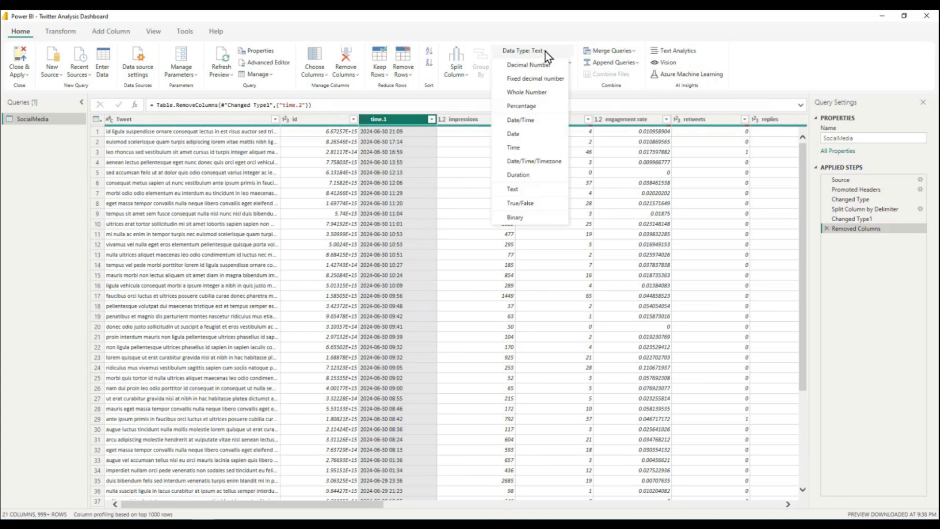
pyautogui.click(525, 121)
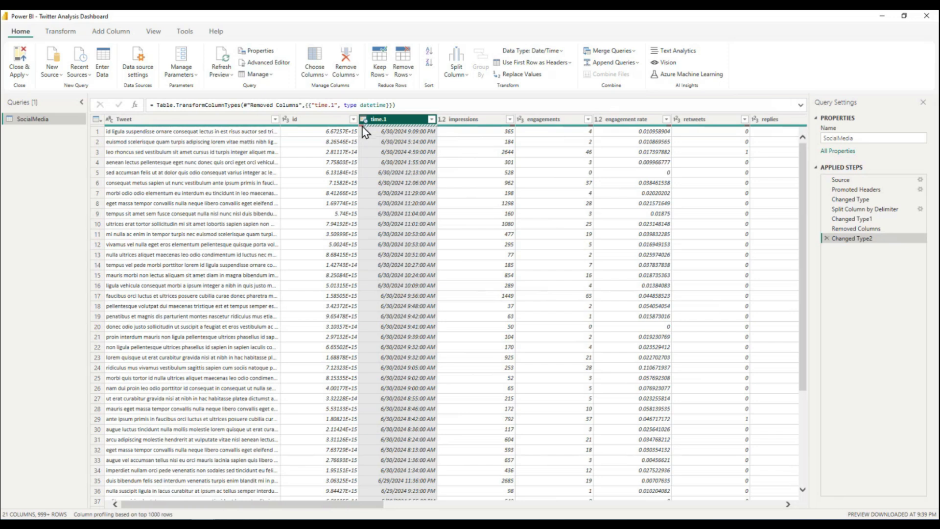
pyautogui.moveTo(363, 128)
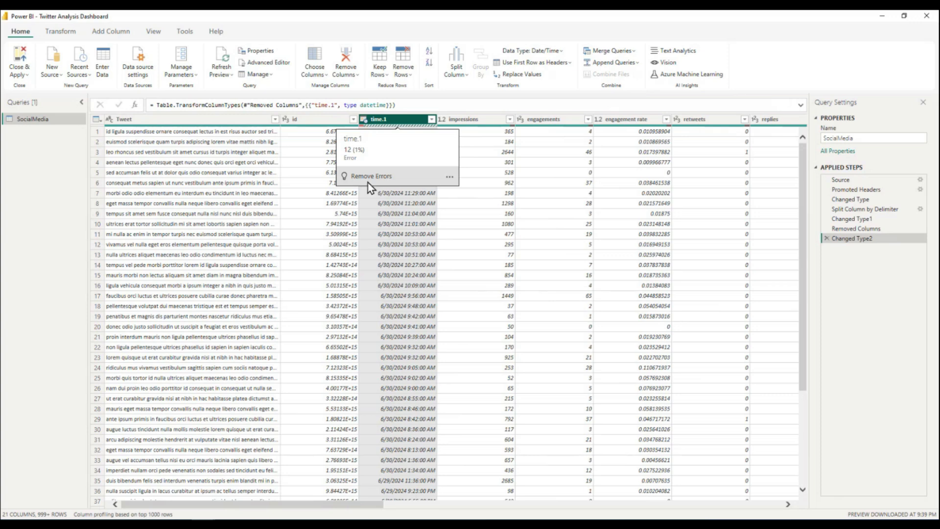
pyautogui.click(450, 178)
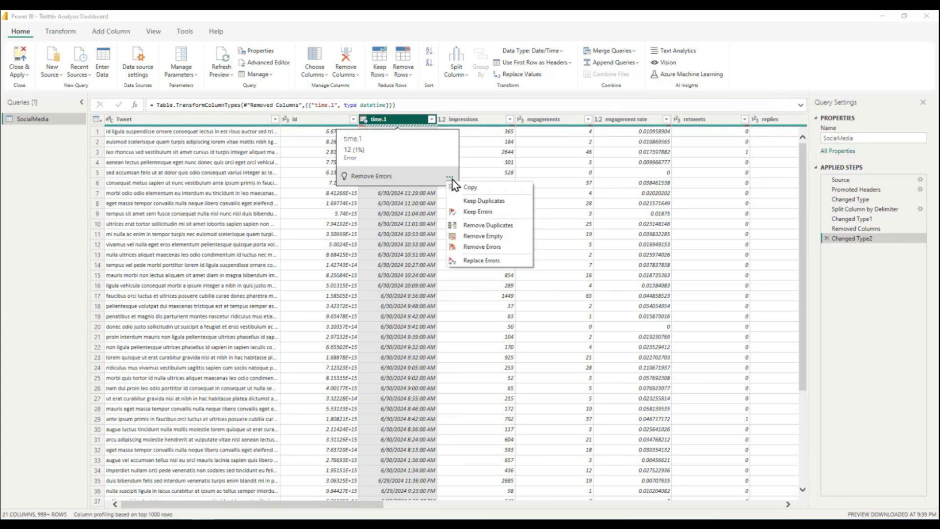
pyautogui.click(463, 309)
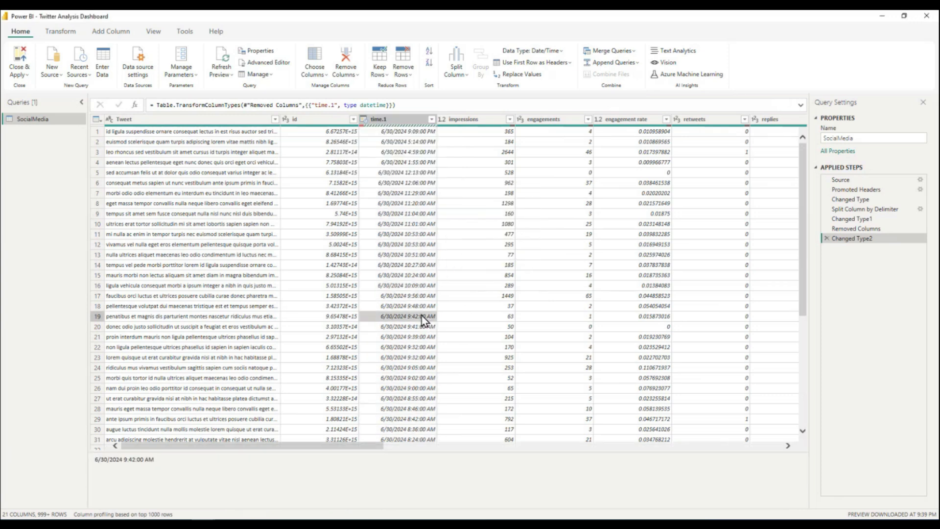
# Change the time.1 column's data type to Text, replacing the current type conversion.
pyautogui.click(532, 50)
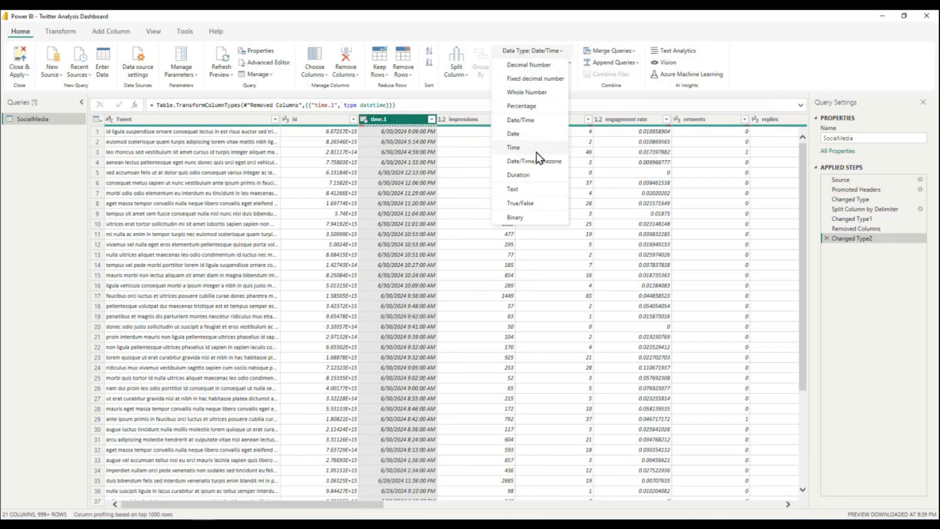
pyautogui.click(534, 191)
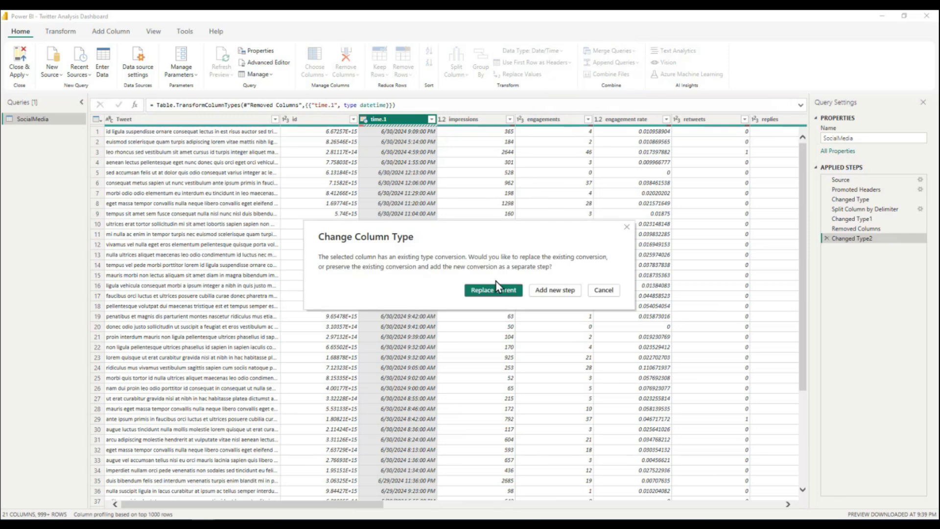
pyautogui.click(499, 293)
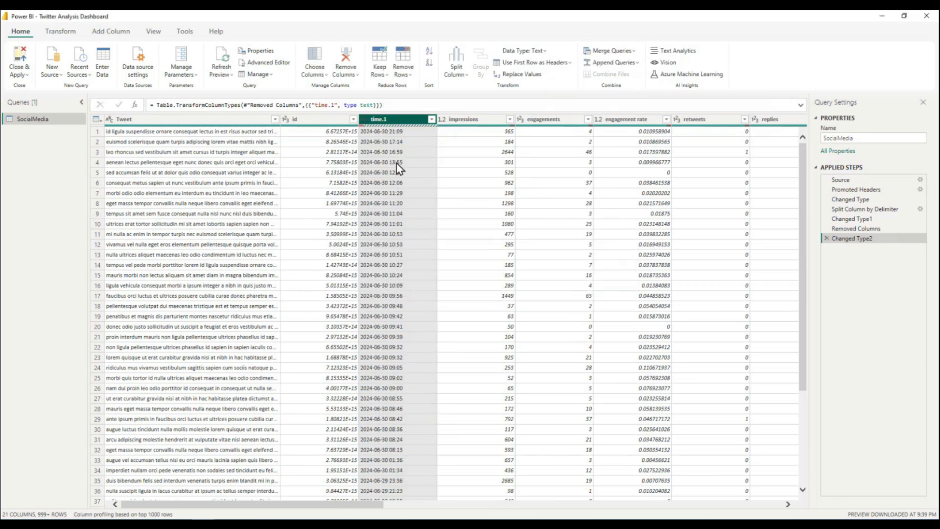
pyautogui.click(410, 181)
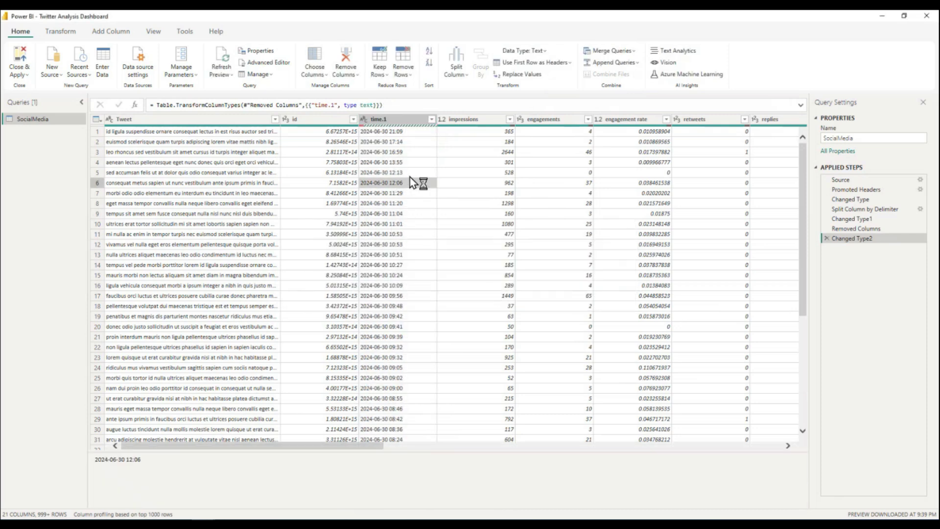
# Split the time.1 column by the Space delimiter at the left-most delimiter.
pyautogui.click(393, 122)
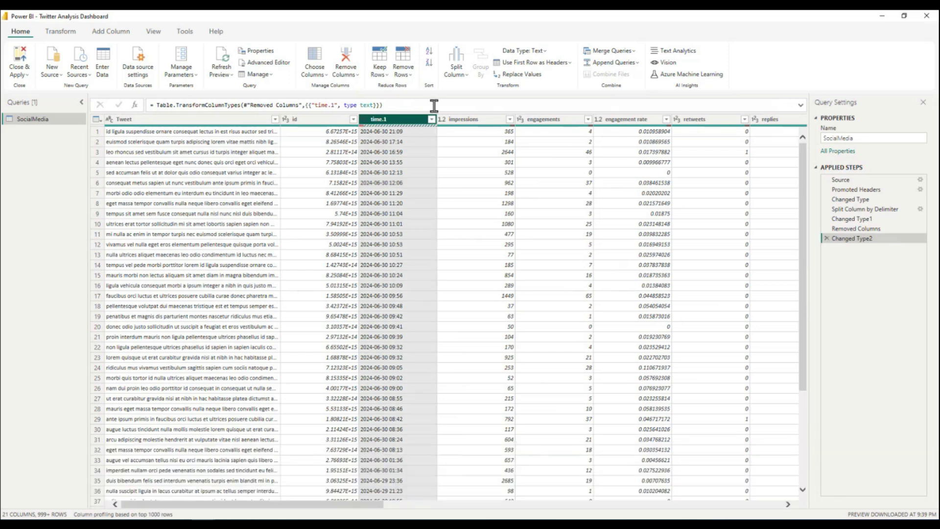
pyautogui.click(456, 68)
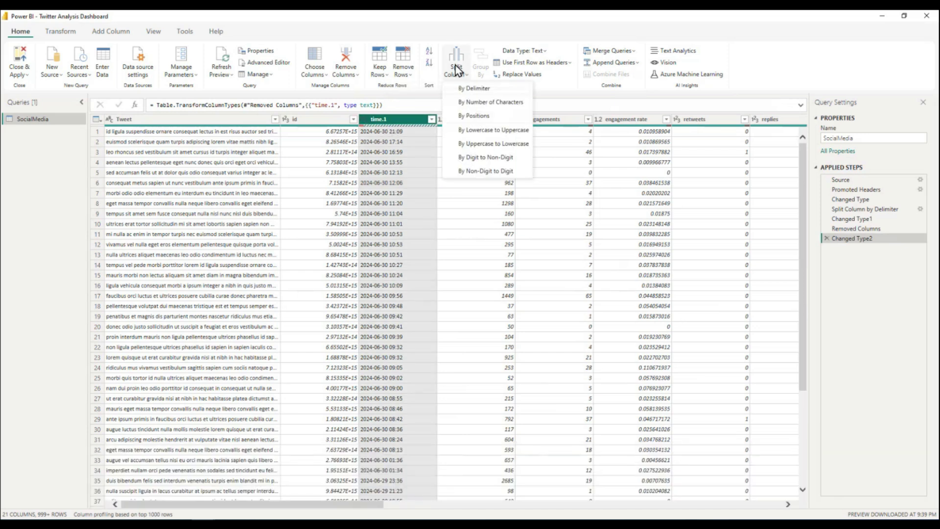
pyautogui.click(575, 31)
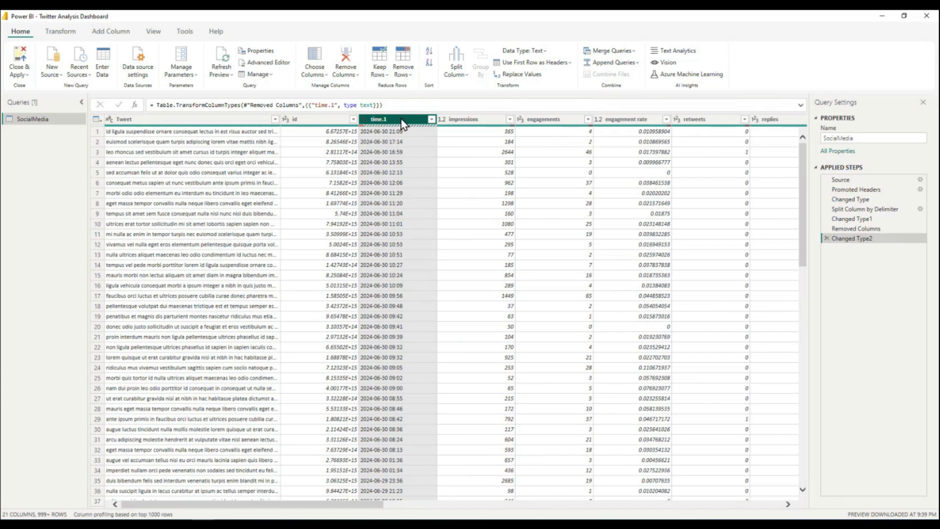
pyautogui.click(460, 74)
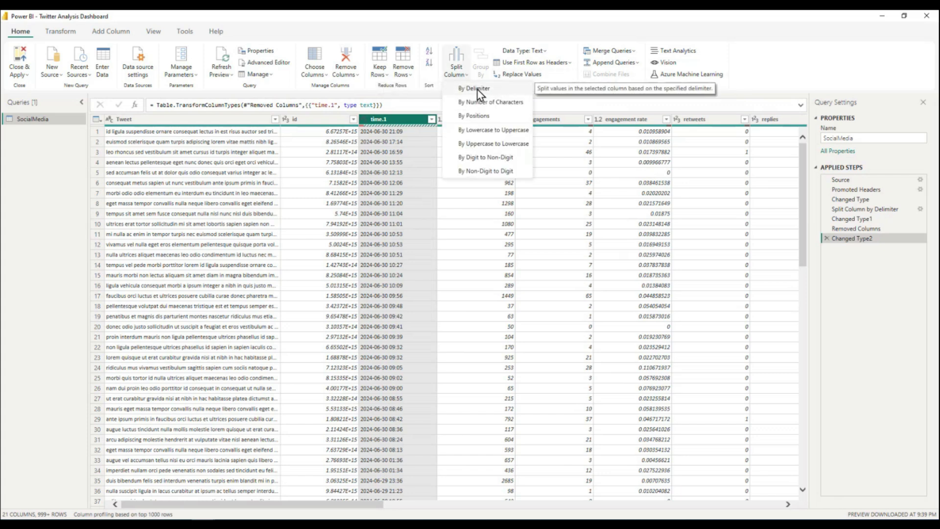
pyautogui.click(475, 90)
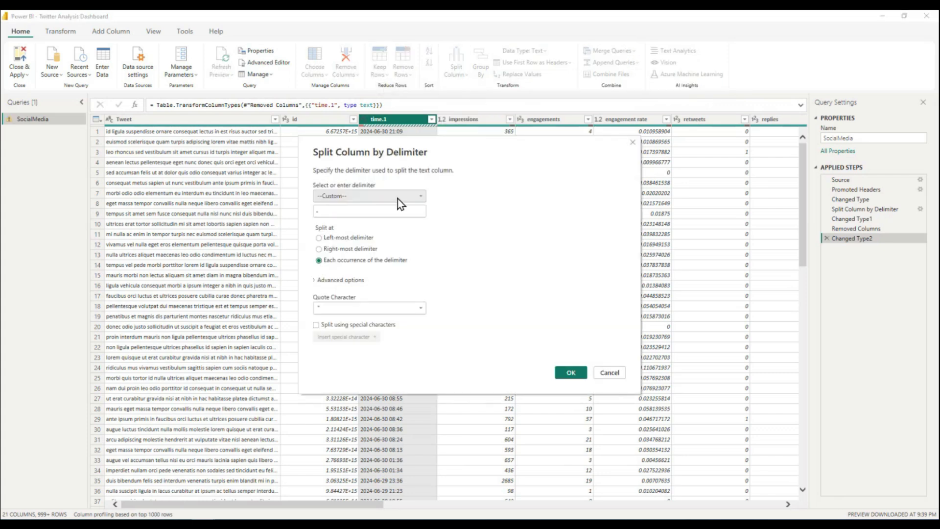
pyautogui.click(395, 197)
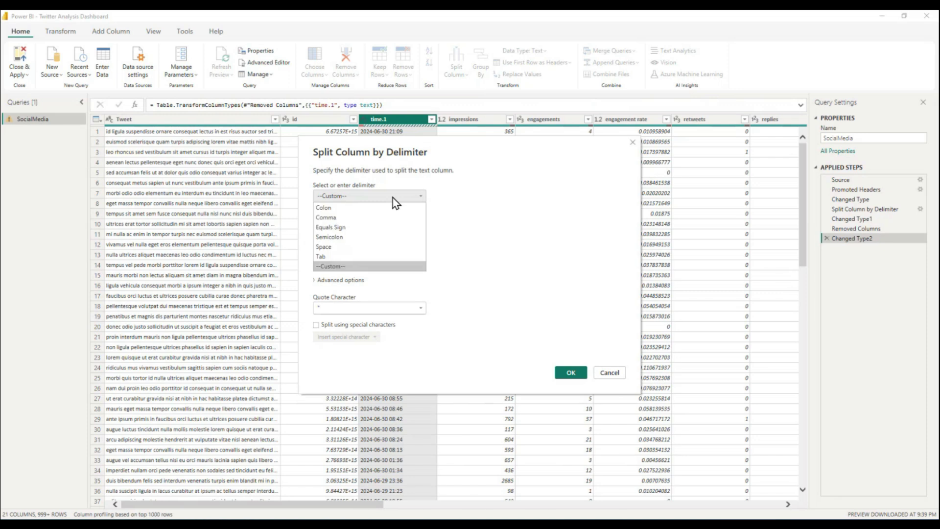
pyautogui.click(339, 199)
pyautogui.click(339, 199)
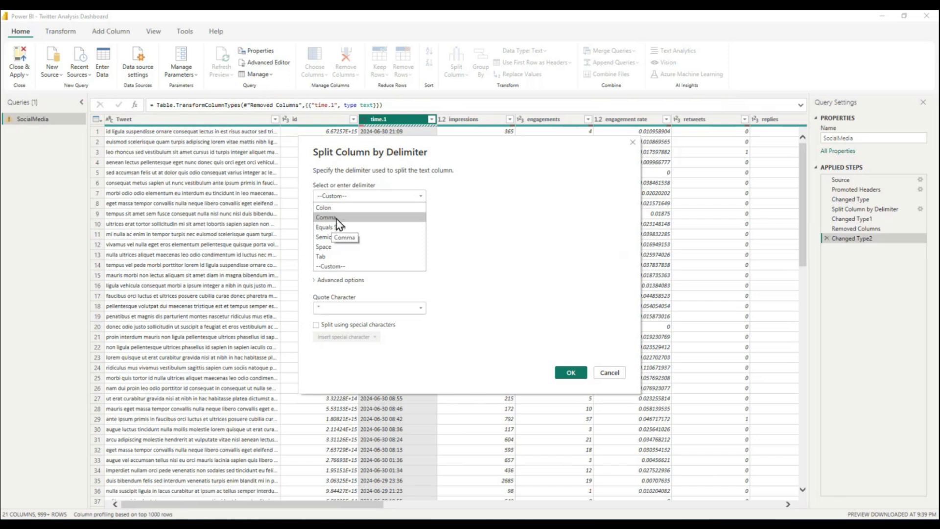
pyautogui.click(330, 247)
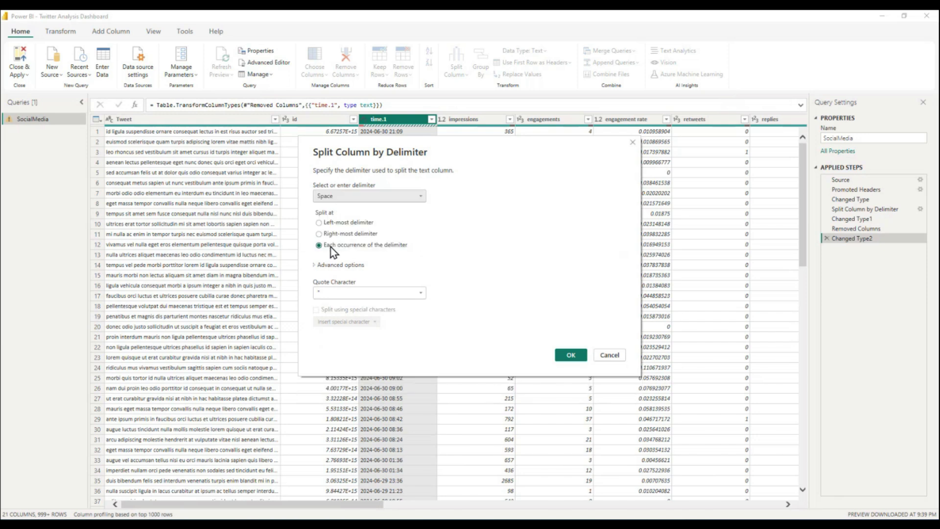
pyautogui.click(319, 223)
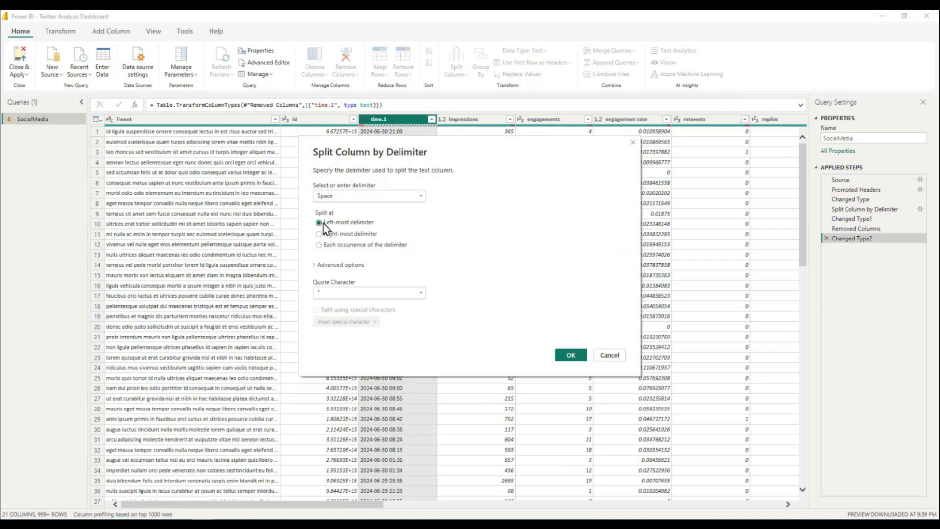
pyautogui.moveTo(453, 143); pyautogui.dragTo(636, 186)
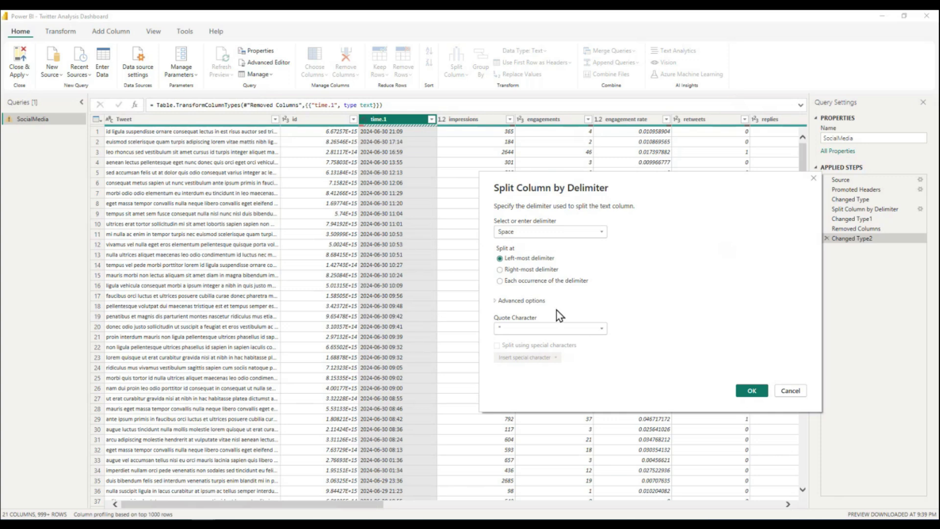
pyautogui.click(751, 391)
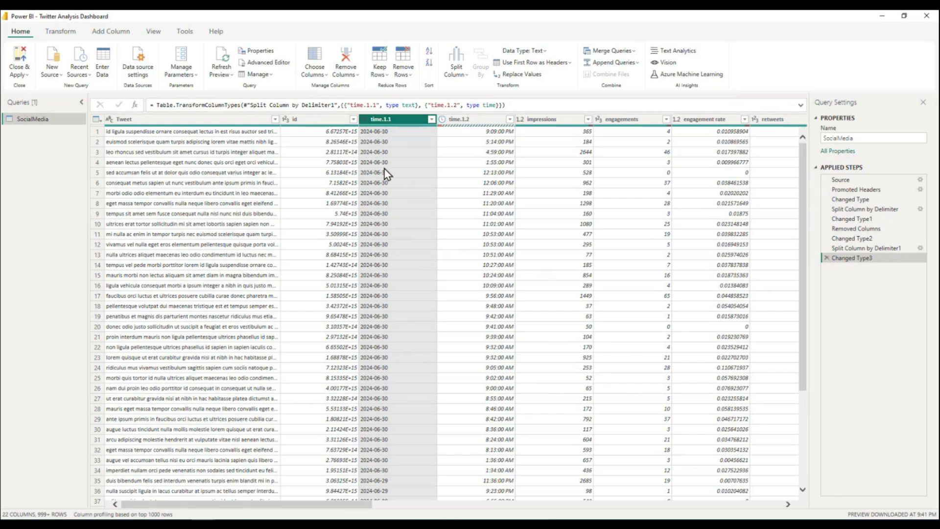
# Change the time.1.1 column's data type to Date, replacing the current type conversion.
pyautogui.click(408, 176)
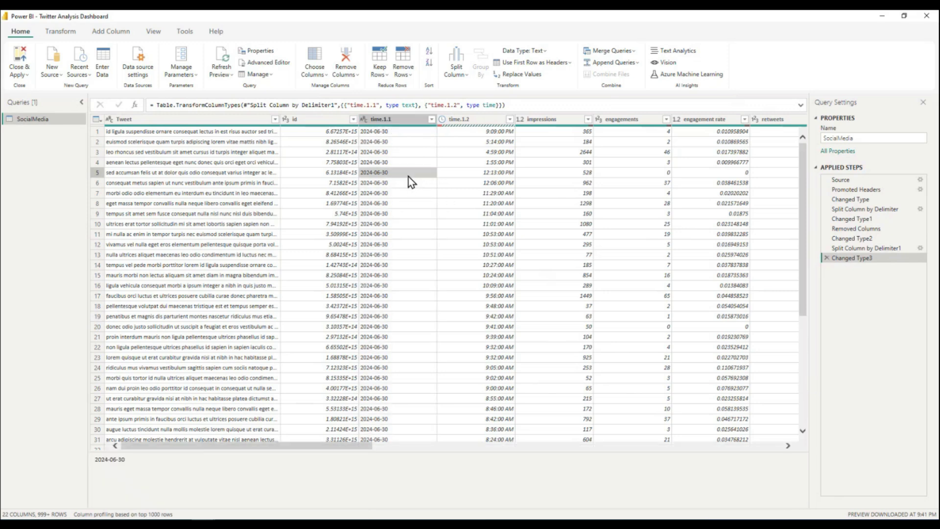
pyautogui.click(398, 120)
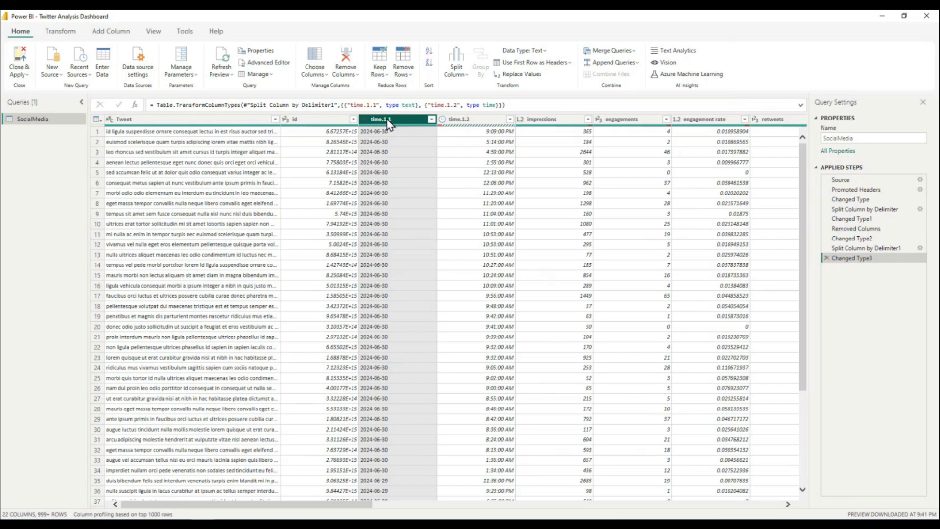
pyautogui.click(544, 52)
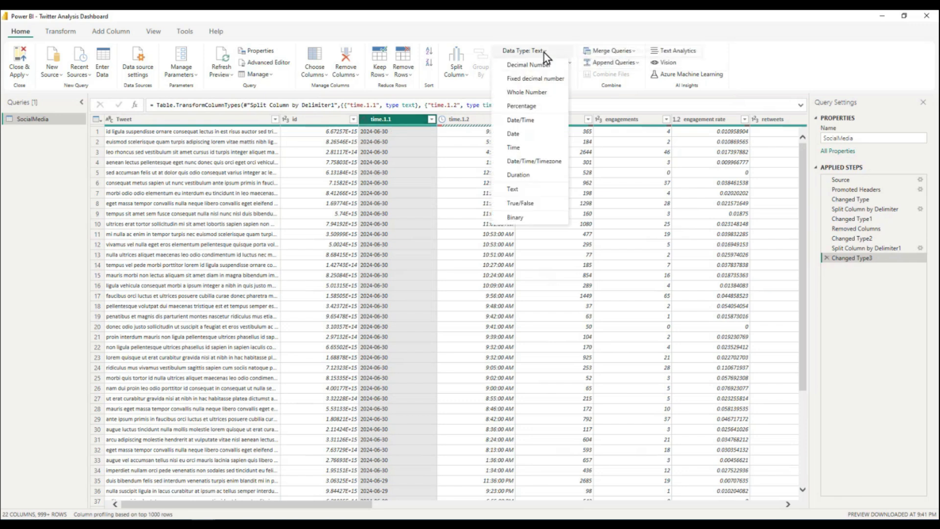
pyautogui.click(517, 136)
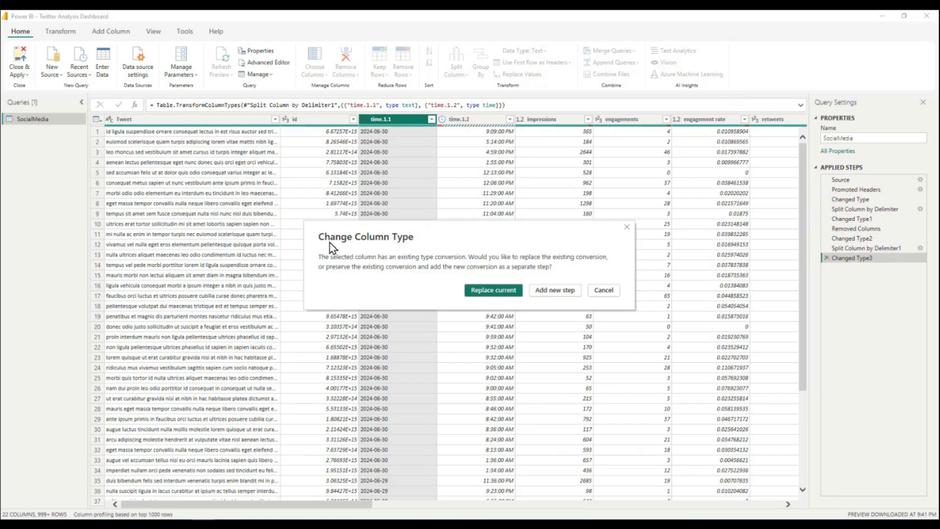
pyautogui.click(486, 292)
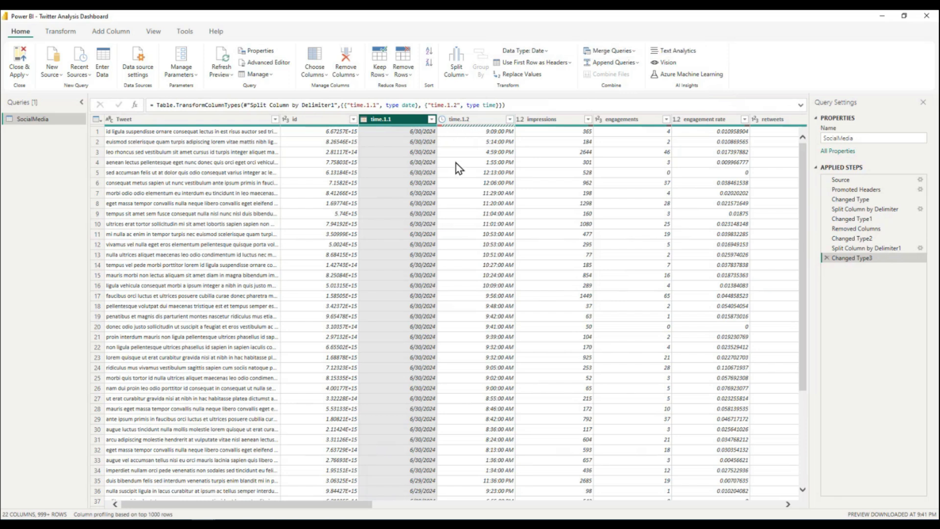
# Load more values for the time.1.2 column's filter and keep only the rows where the value is null.
pyautogui.click(480, 121)
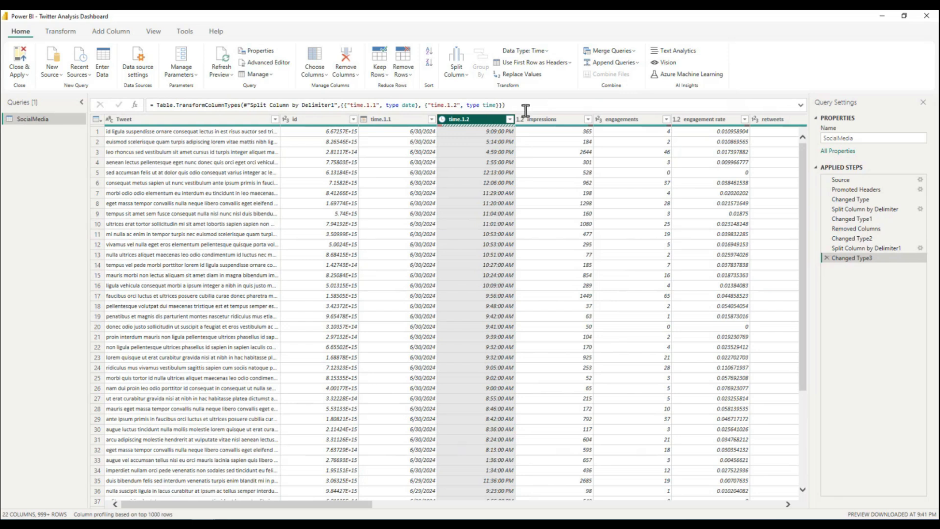
pyautogui.click(544, 52)
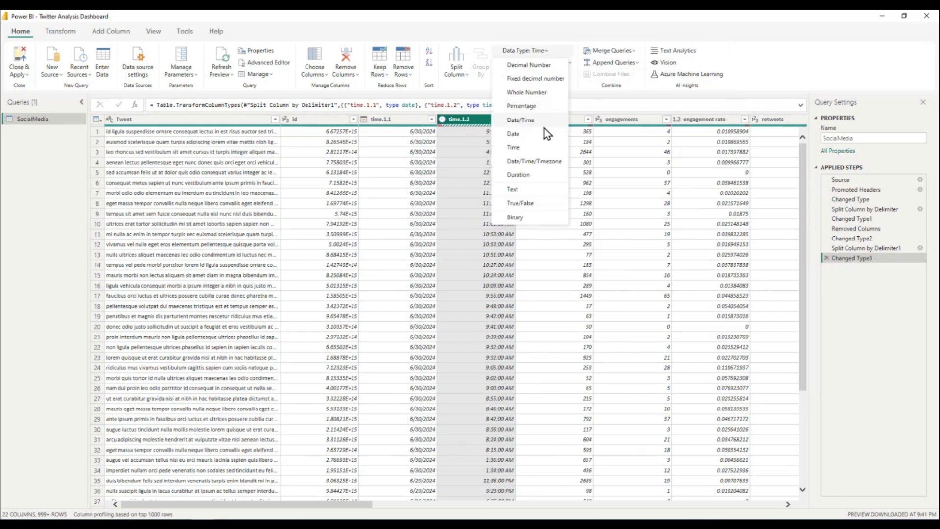
pyautogui.click(475, 161)
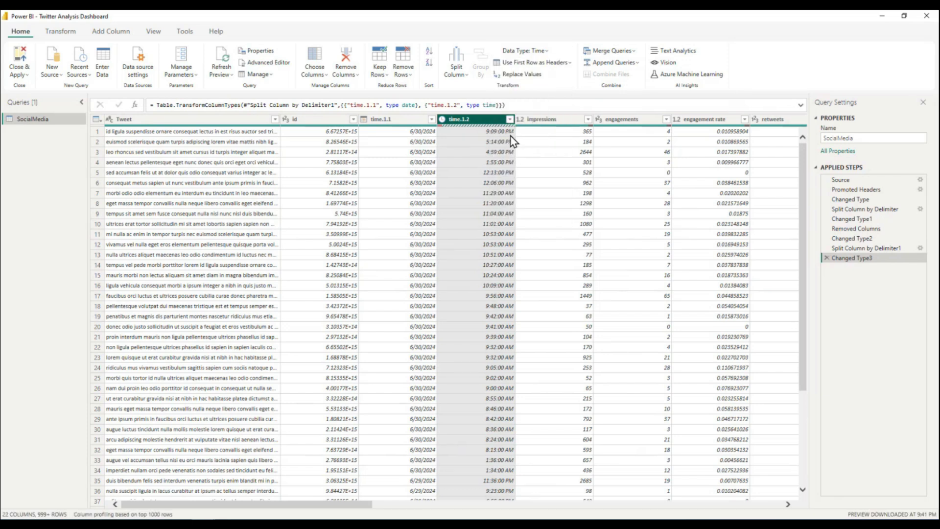
pyautogui.click(509, 120)
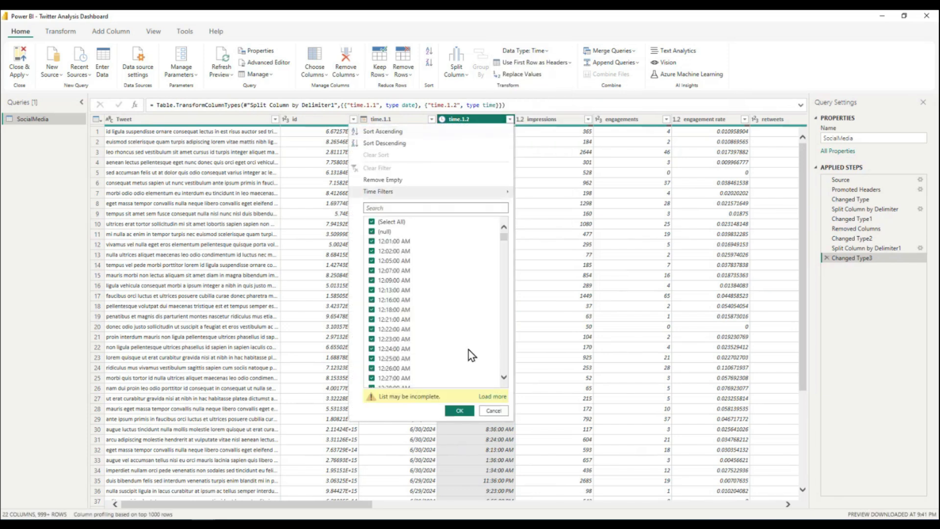
pyautogui.click(493, 397)
pyautogui.scroll(-5, 504, 245)
pyautogui.moveTo(504, 253); pyautogui.dragTo(486, 227)
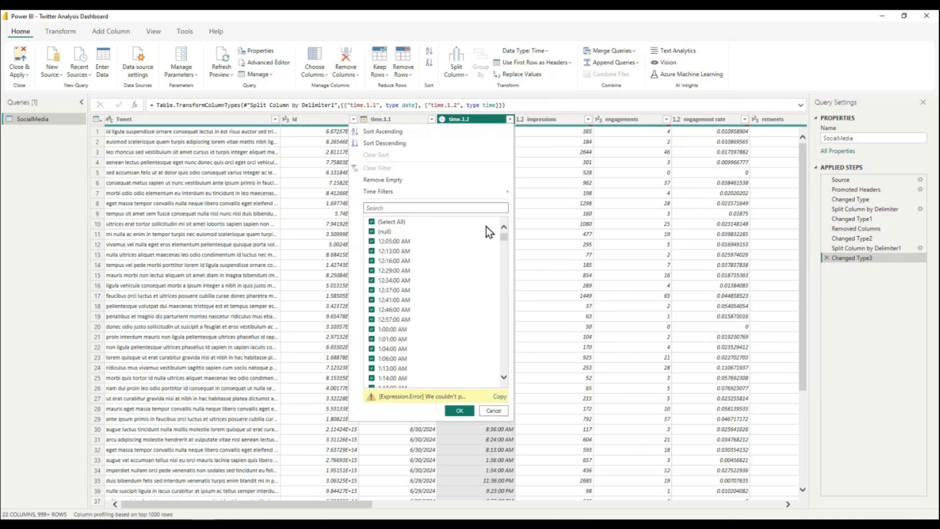
pyautogui.click(372, 223)
pyautogui.click(372, 233)
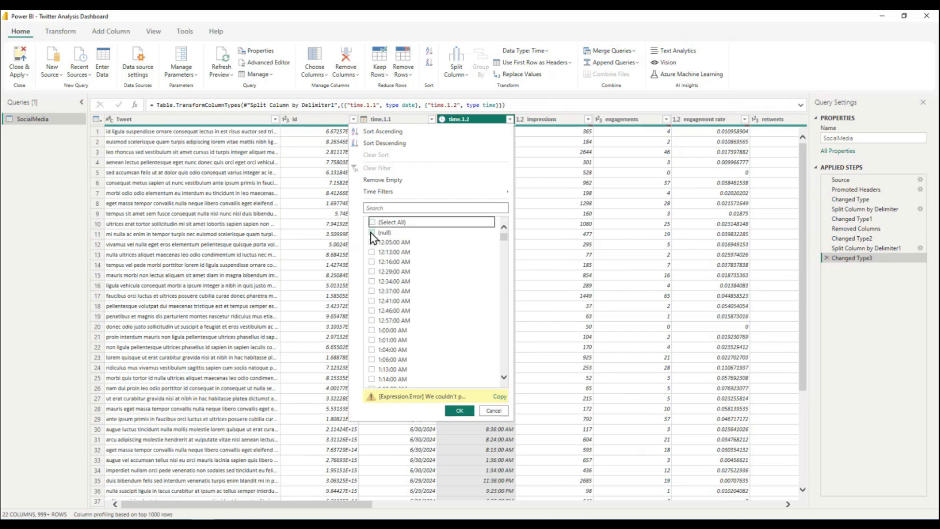
pyautogui.click(460, 412)
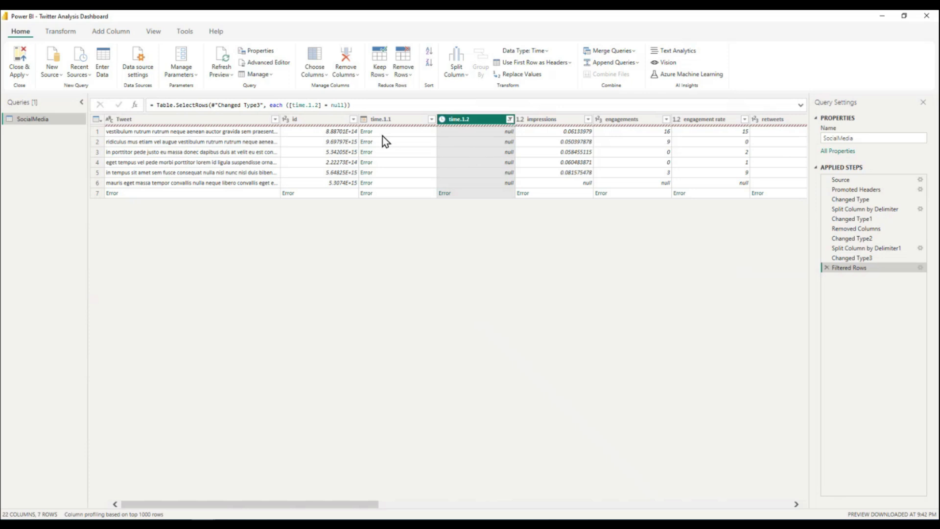
# Reset the time.1.2 filter to include all values again.
pyautogui.click(510, 119)
pyautogui.click(372, 231)
pyautogui.click(371, 221)
pyautogui.click(464, 413)
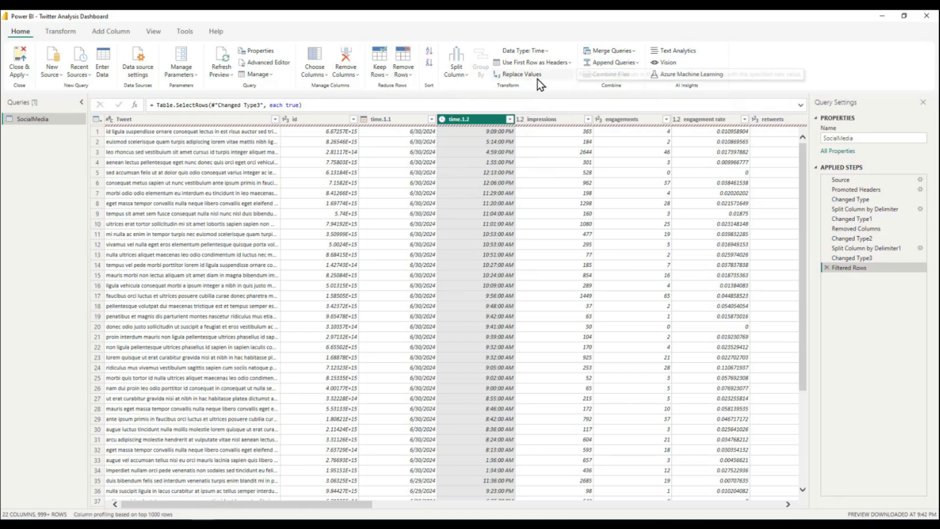
# Load the complete list of filter values for the time.1.2 column and examine it along with the table rows.
pyautogui.click(509, 119)
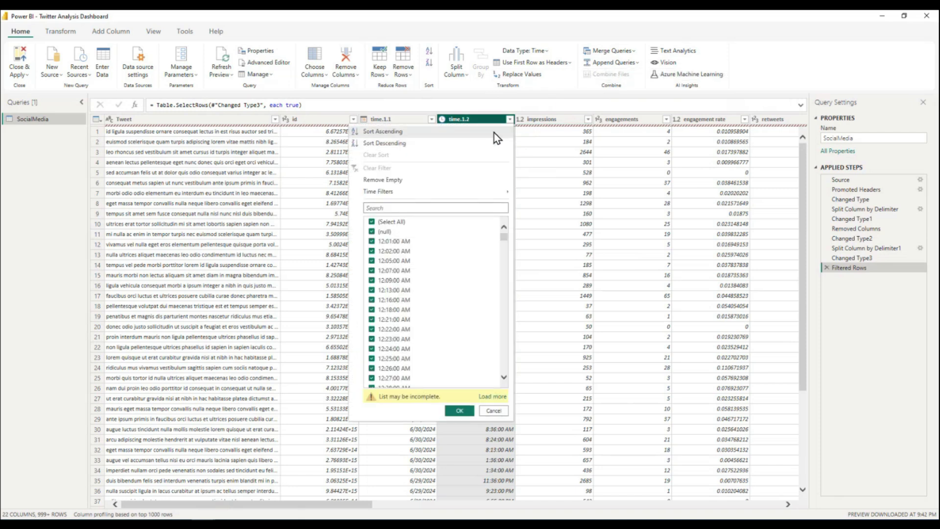
pyautogui.click(492, 396)
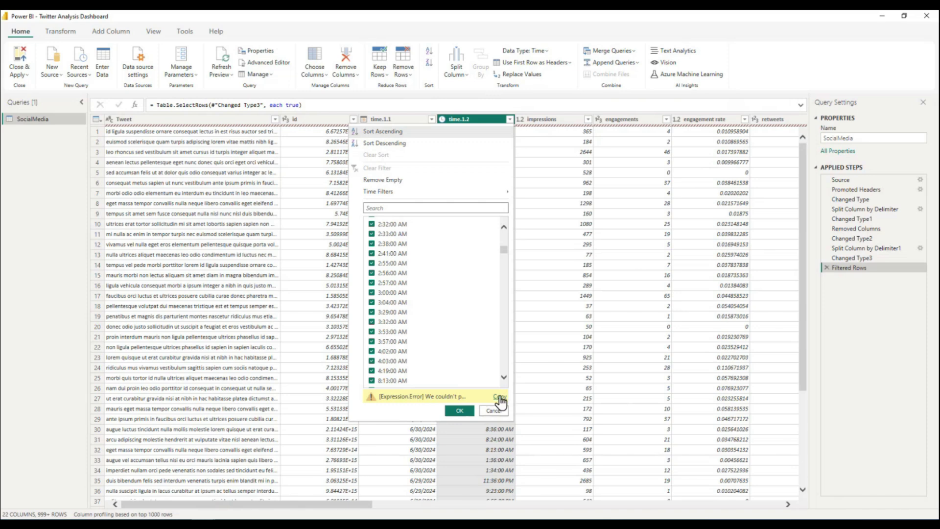
pyautogui.moveTo(501, 250); pyautogui.dragTo(504, 367)
pyautogui.click(459, 410)
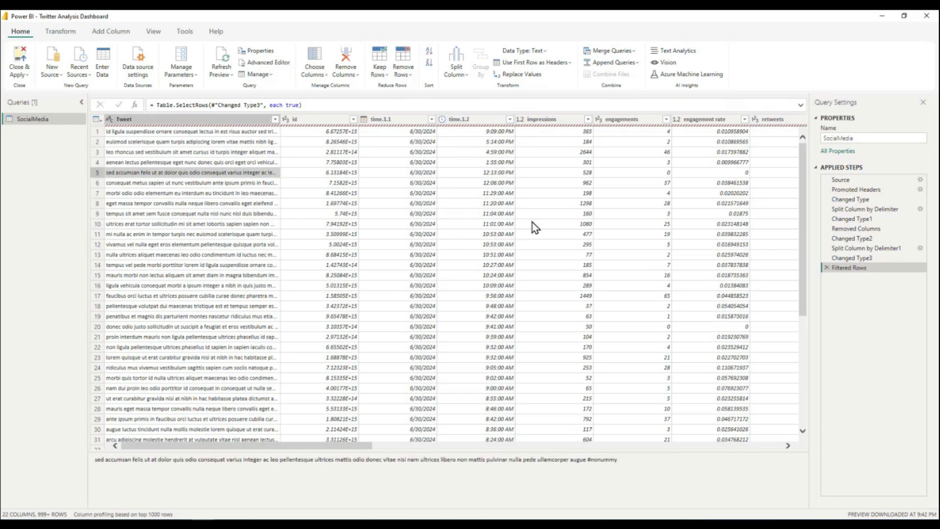
pyautogui.scroll(-2, 533, 222)
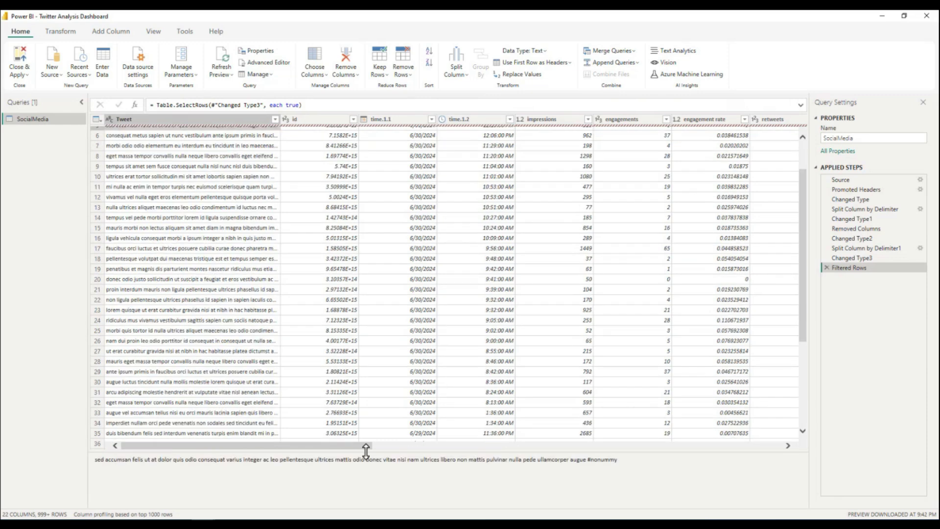
pyautogui.click(459, 137)
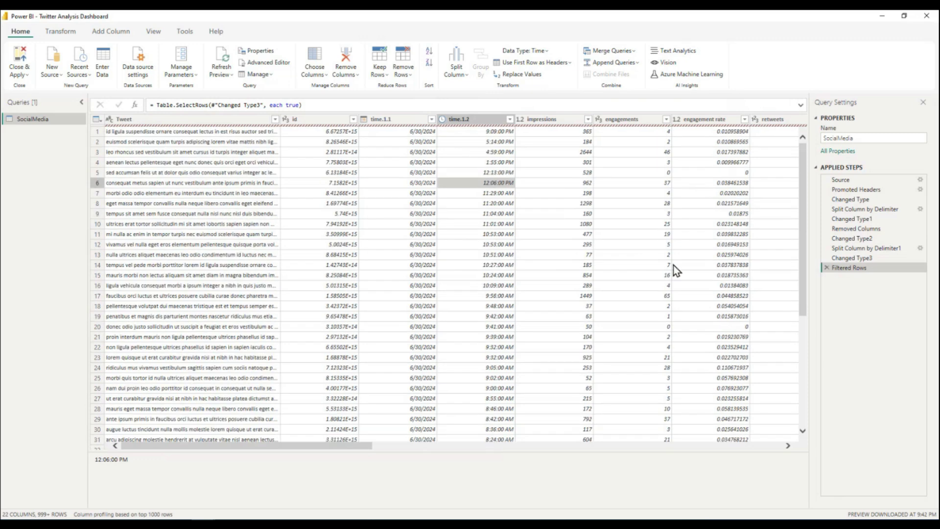
# Look across the SocialMedia table and check the data types of the Tweet, id, time.1.1 and time.1.2 columns.
pyautogui.click(484, 119)
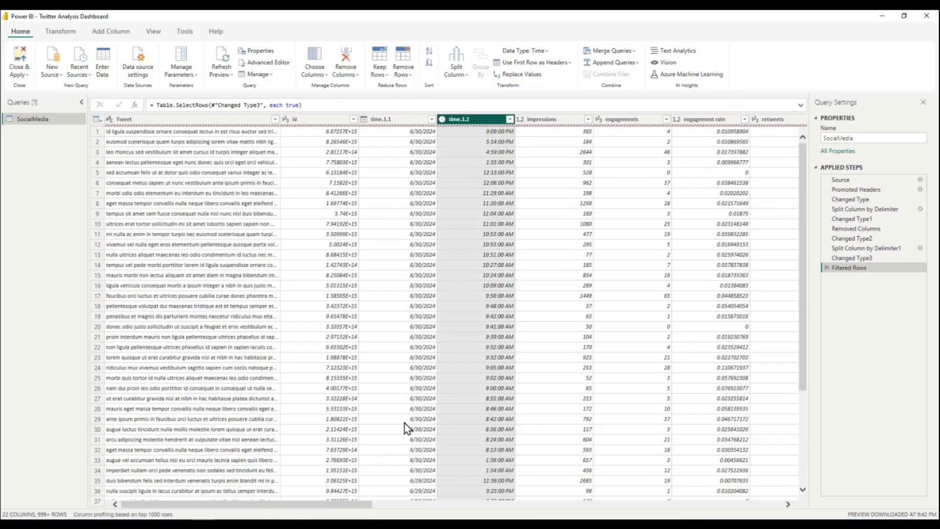
pyautogui.moveTo(347, 504); pyautogui.dragTo(849, 501)
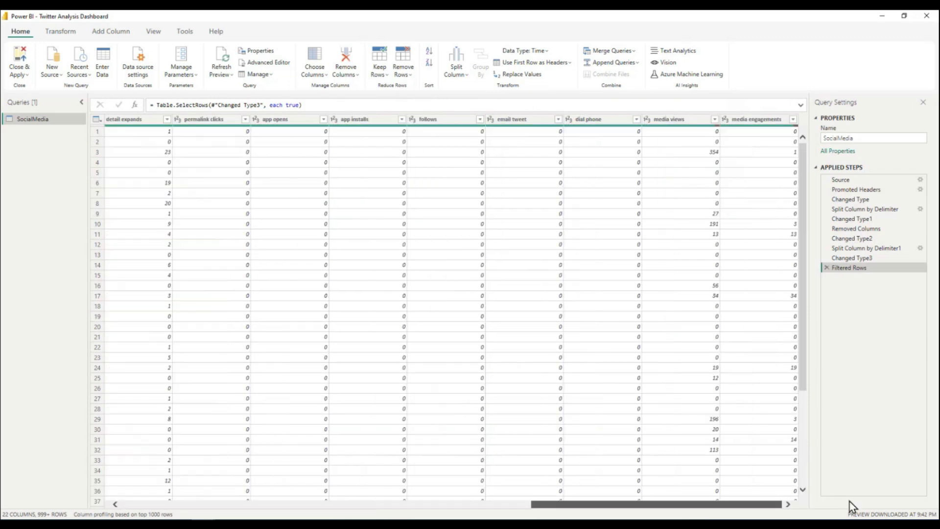
pyautogui.moveTo(656, 504); pyautogui.dragTo(213, 504)
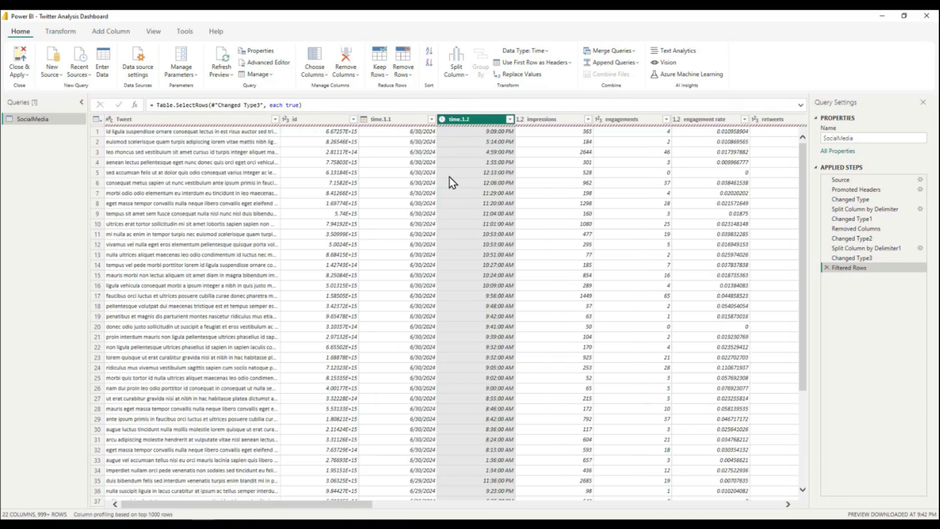
pyautogui.click(453, 174)
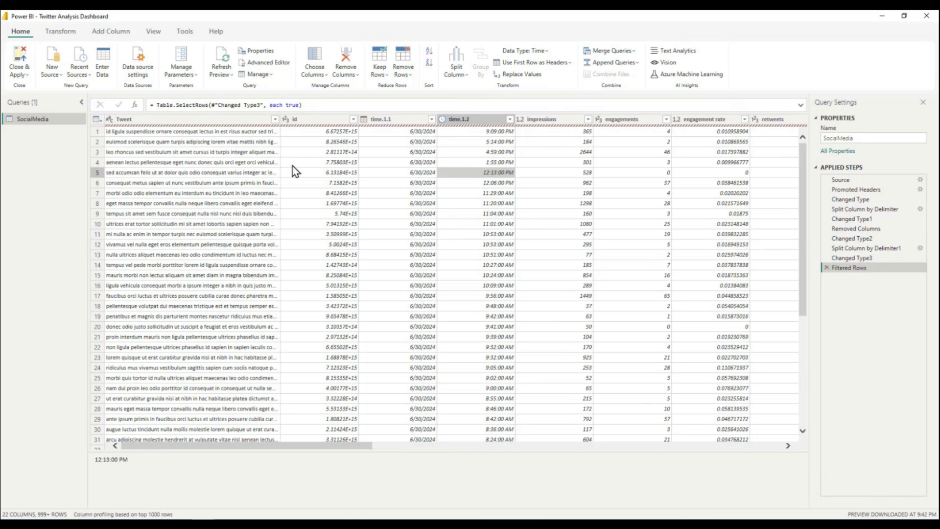
pyautogui.click(395, 122)
pyautogui.click(484, 121)
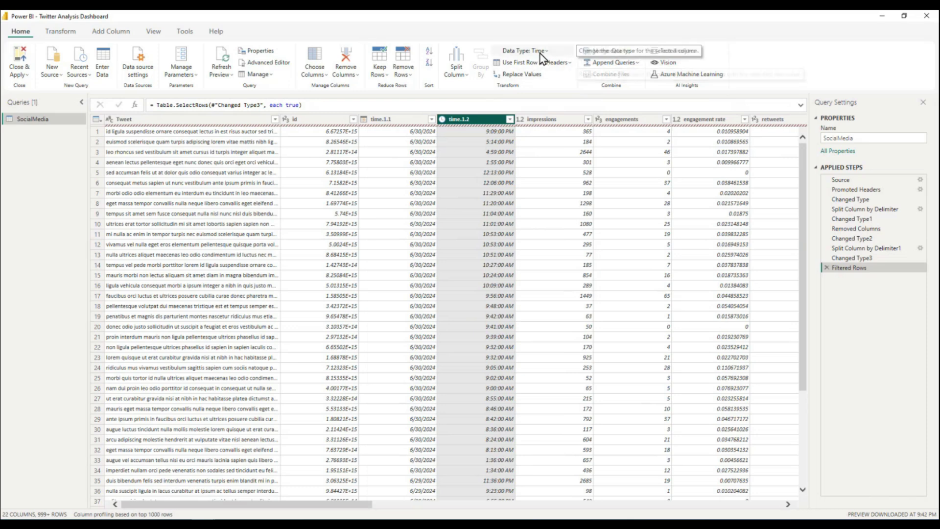
pyautogui.click(392, 118)
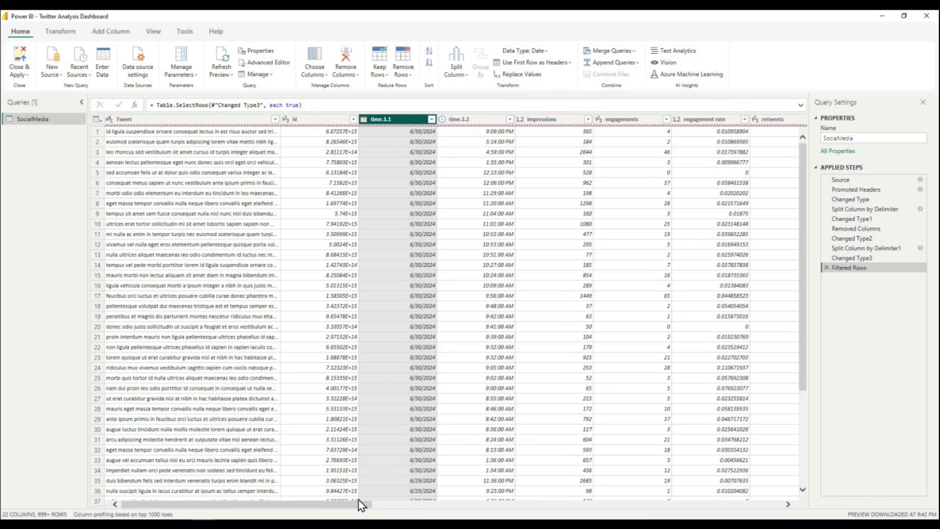
pyautogui.click(125, 119)
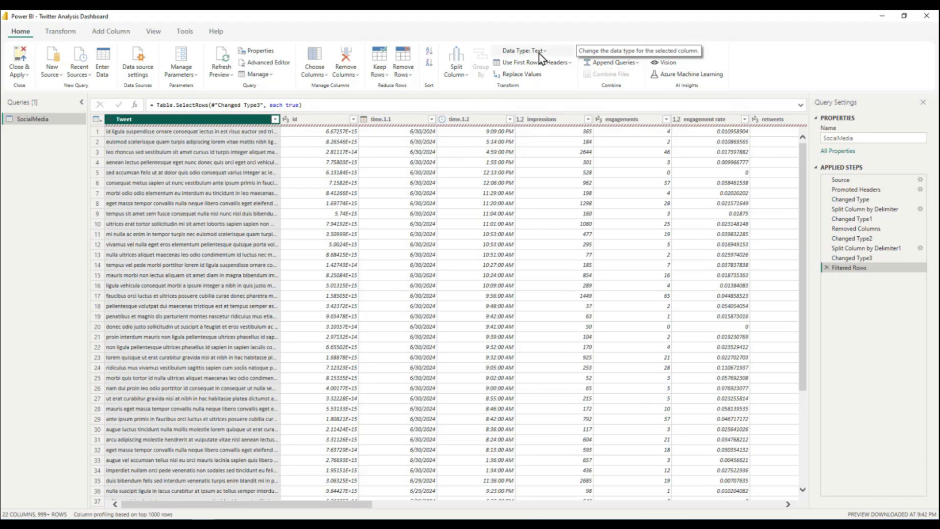
pyautogui.click(324, 123)
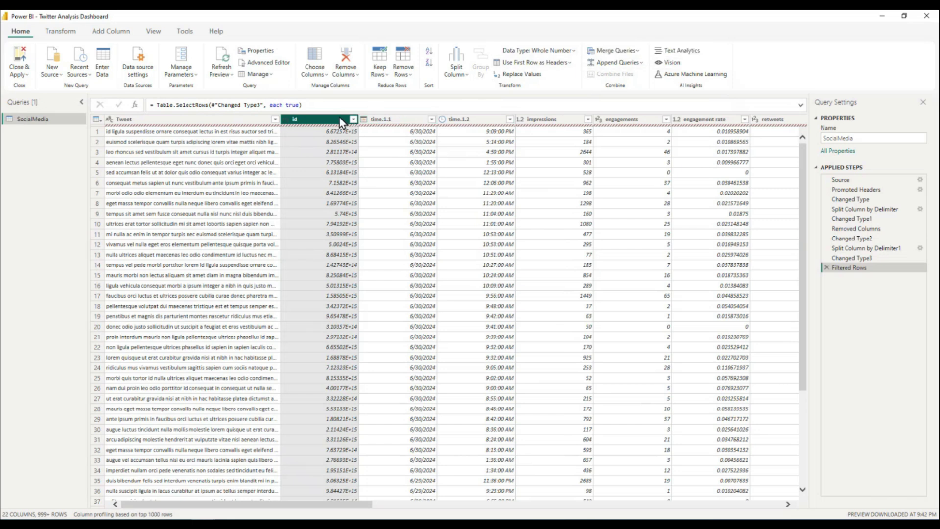
pyautogui.click(544, 52)
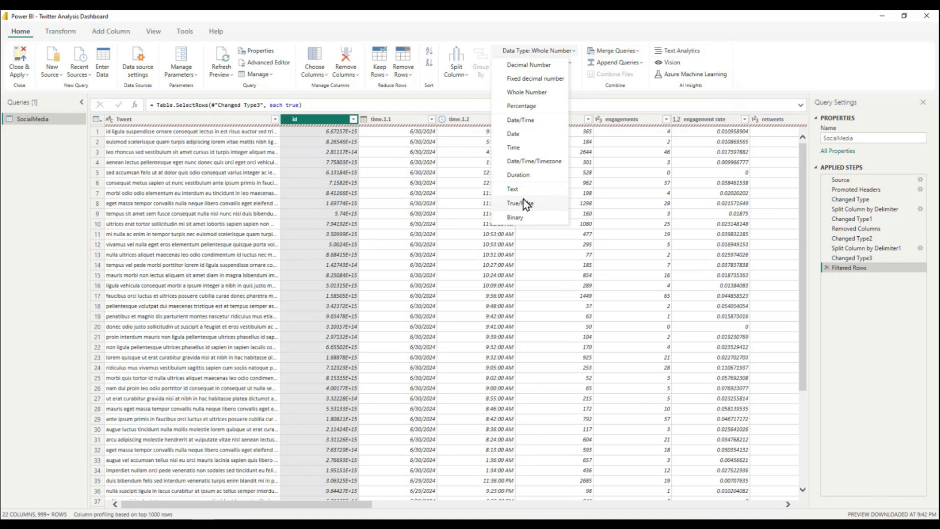
pyautogui.click(321, 193)
pyautogui.click(390, 120)
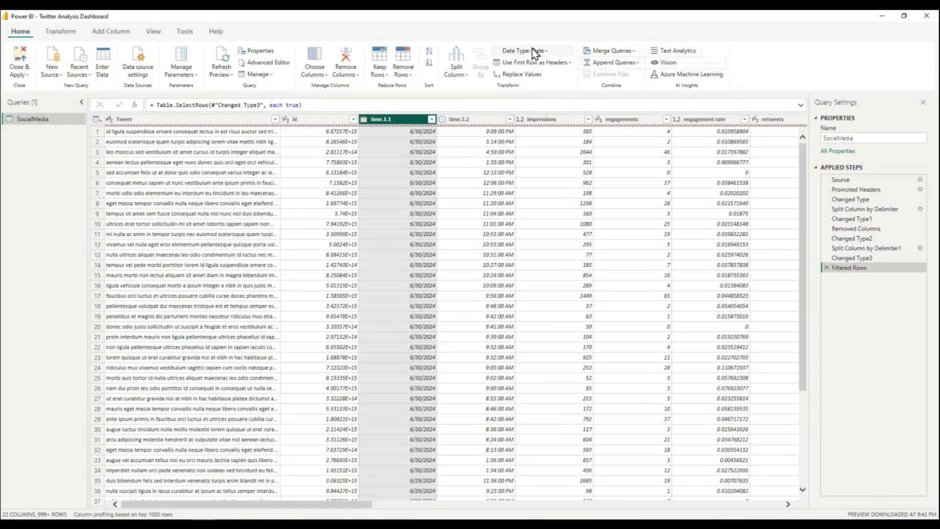
pyautogui.click(488, 119)
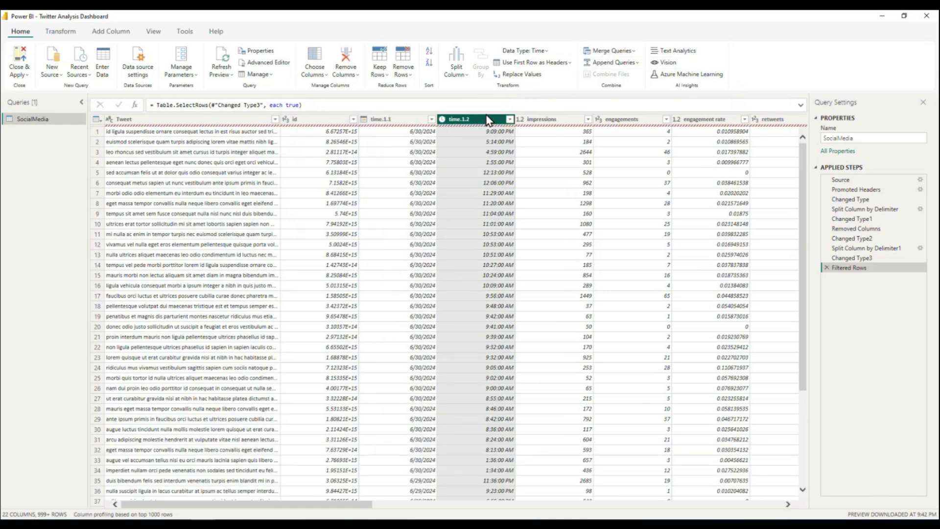
# Change the impressions column's data type to Whole Number.
pyautogui.click(551, 121)
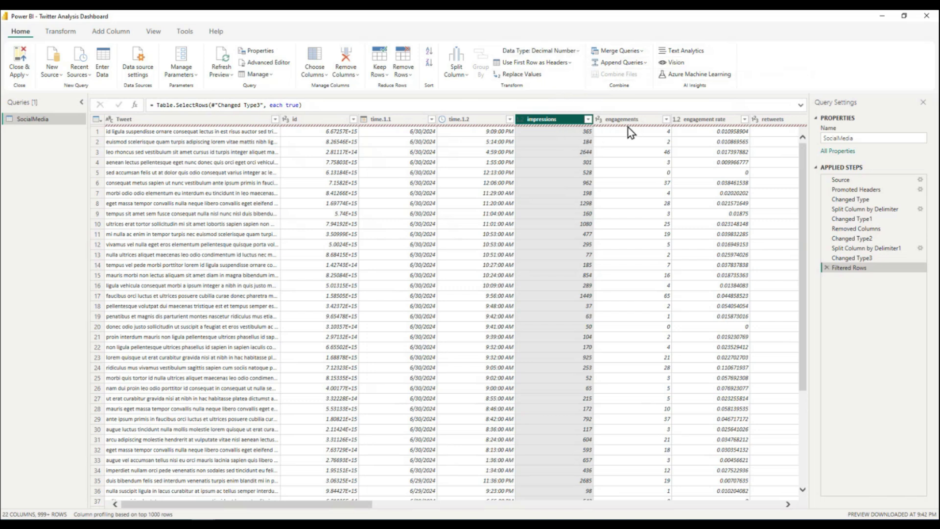
pyautogui.click(616, 121)
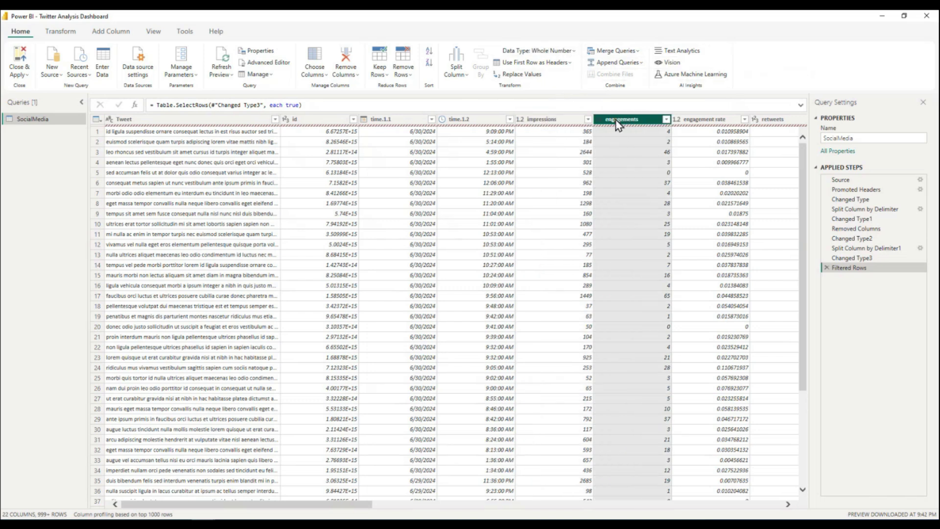
pyautogui.click(534, 124)
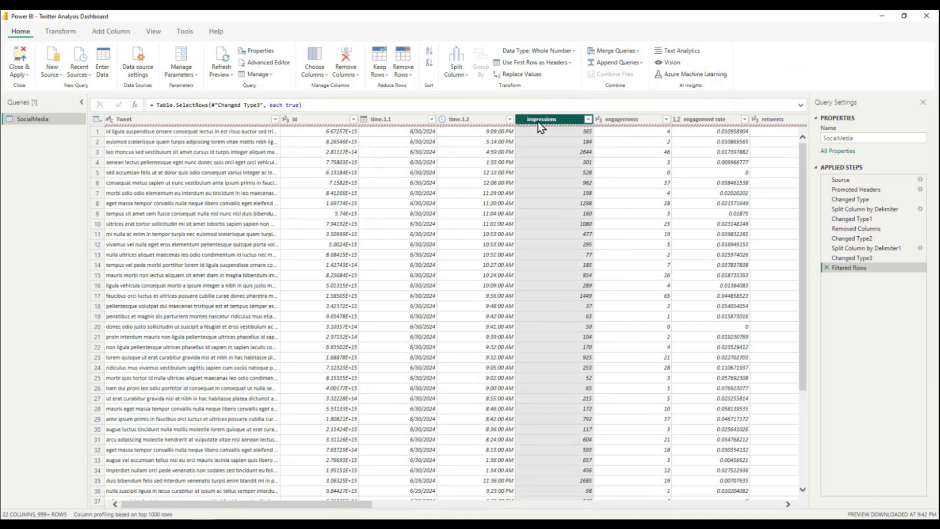
pyautogui.click(573, 51)
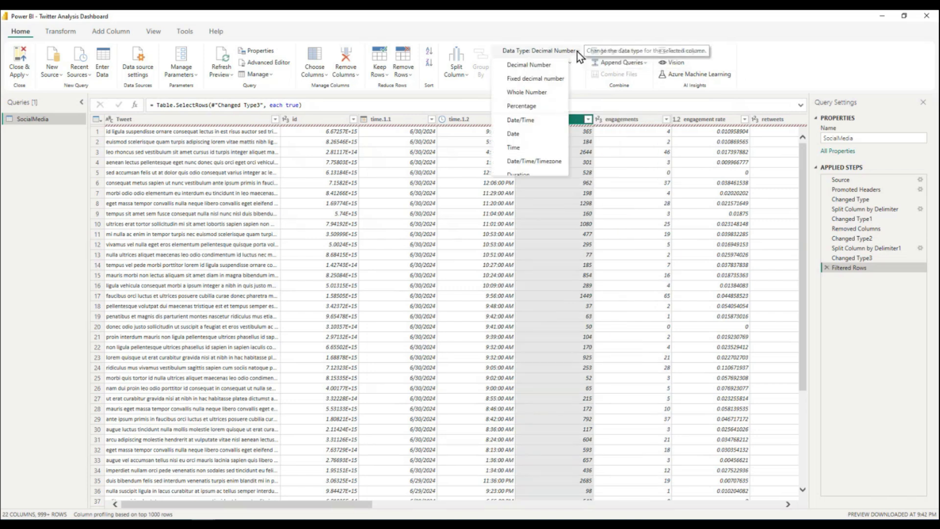
pyautogui.click(535, 92)
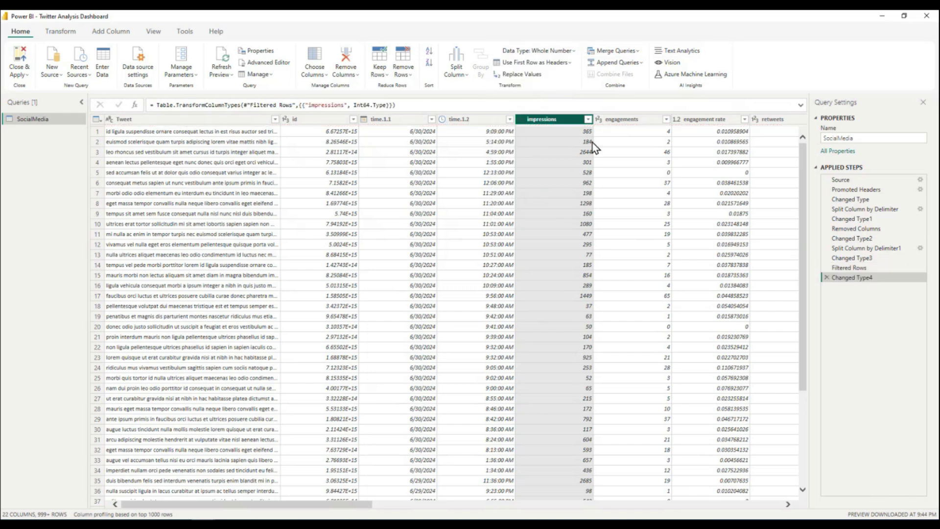
# Check the data type of each column from engagements through permalink clicks.
pyautogui.click(638, 120)
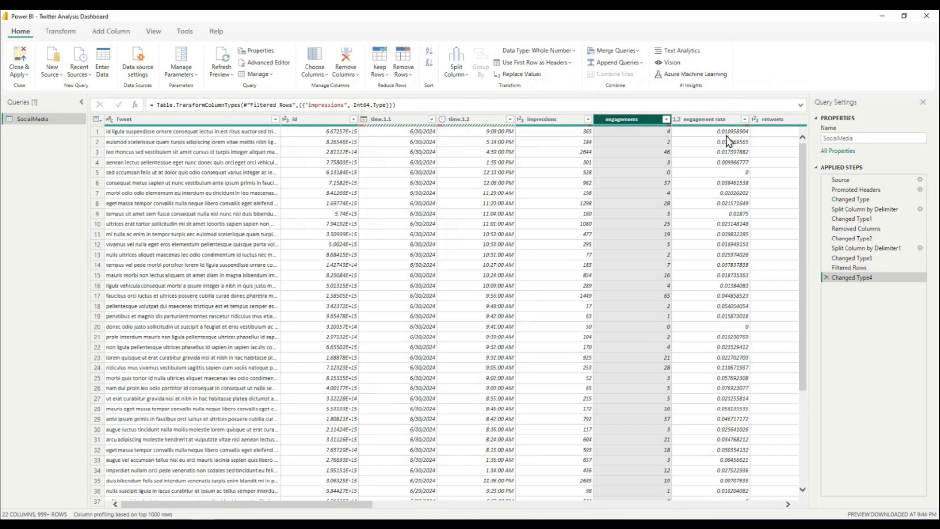
pyautogui.click(727, 122)
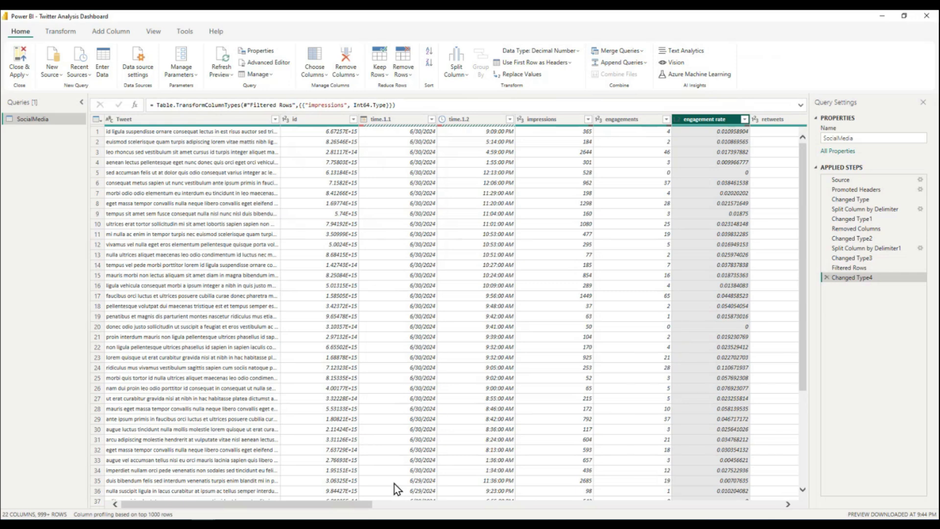
pyautogui.hscroll(5, 388, 506)
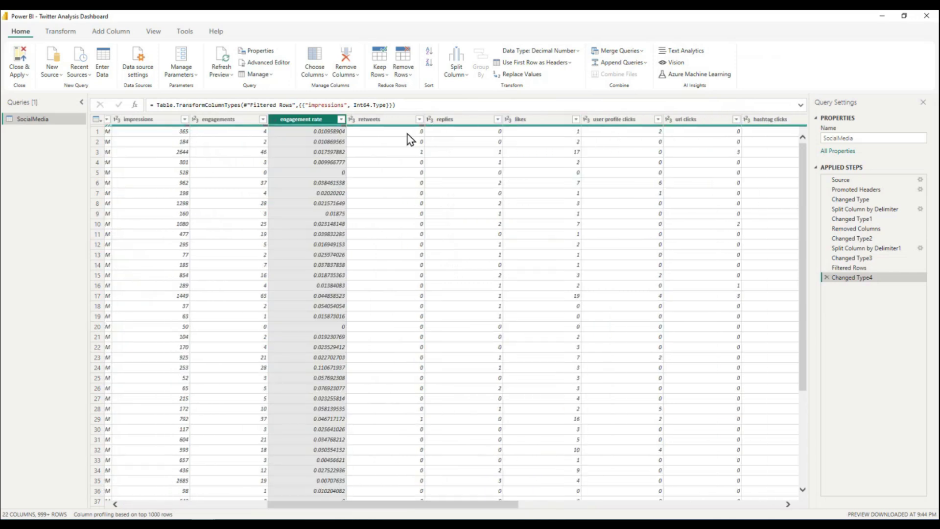
pyautogui.click(389, 124)
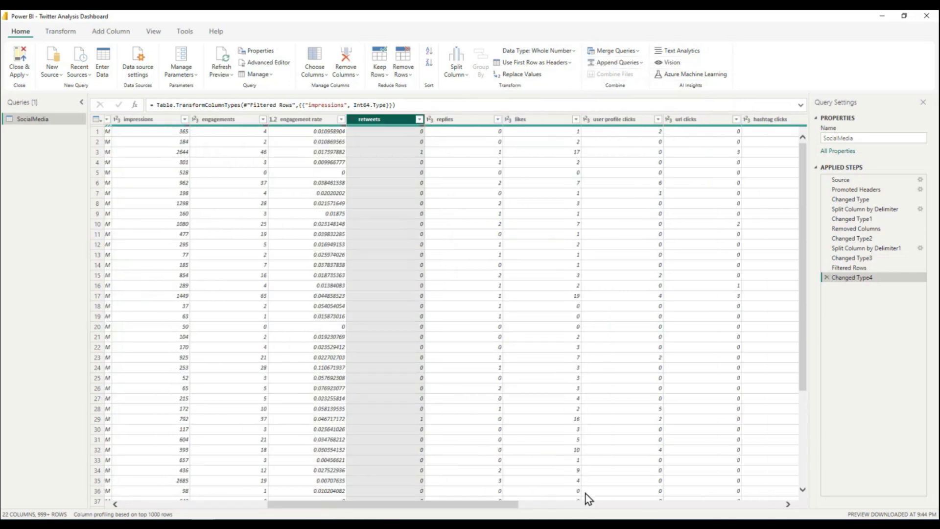
pyautogui.moveTo(485, 509); pyautogui.dragTo(749, 512)
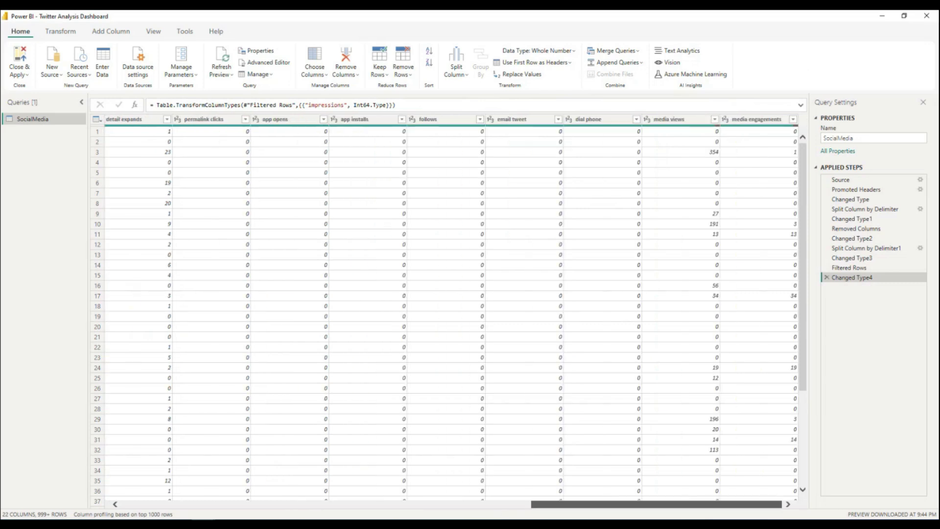
pyautogui.hscroll(-10, 455, 309)
pyautogui.hscroll(3, 356, 247)
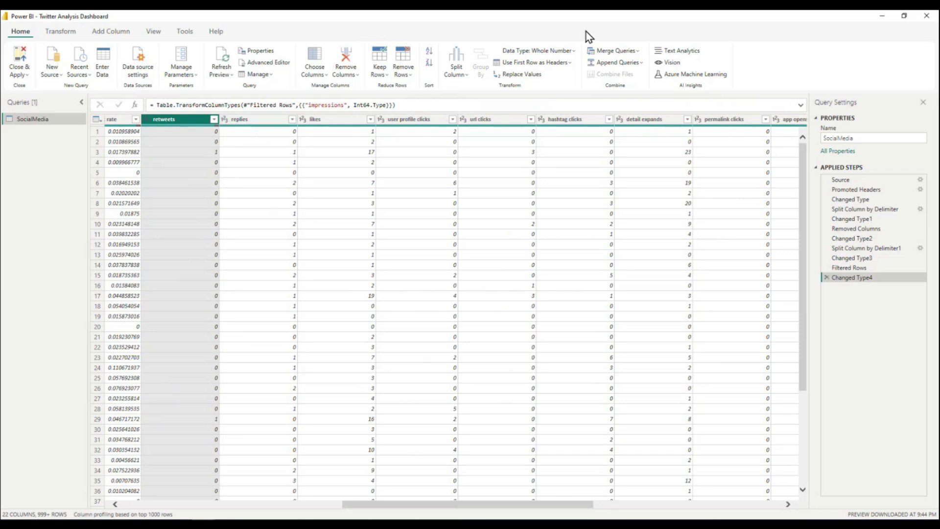
pyautogui.click(284, 119)
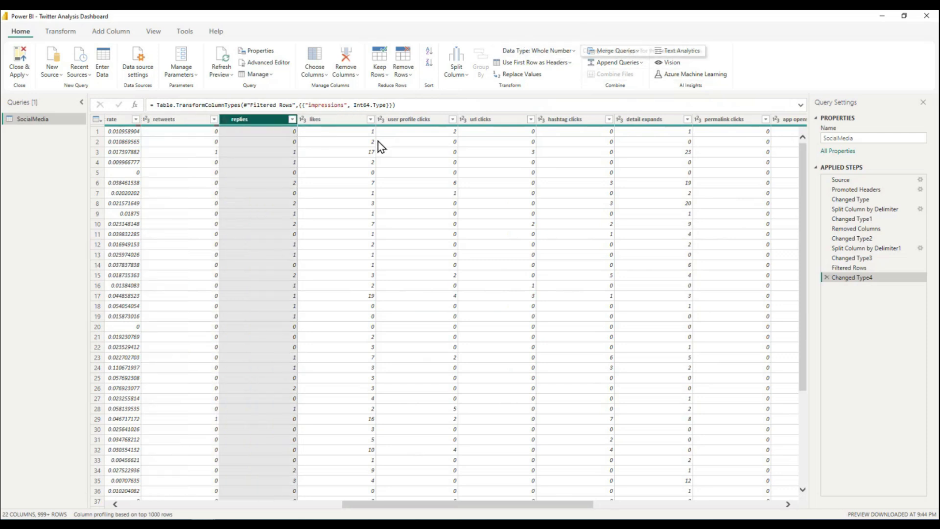
pyautogui.click(345, 121)
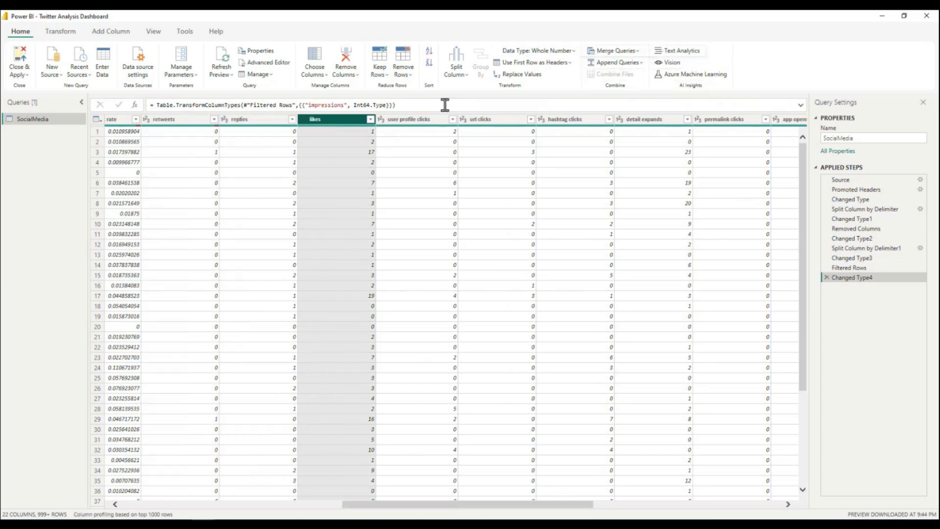
pyautogui.click(436, 120)
pyautogui.click(495, 120)
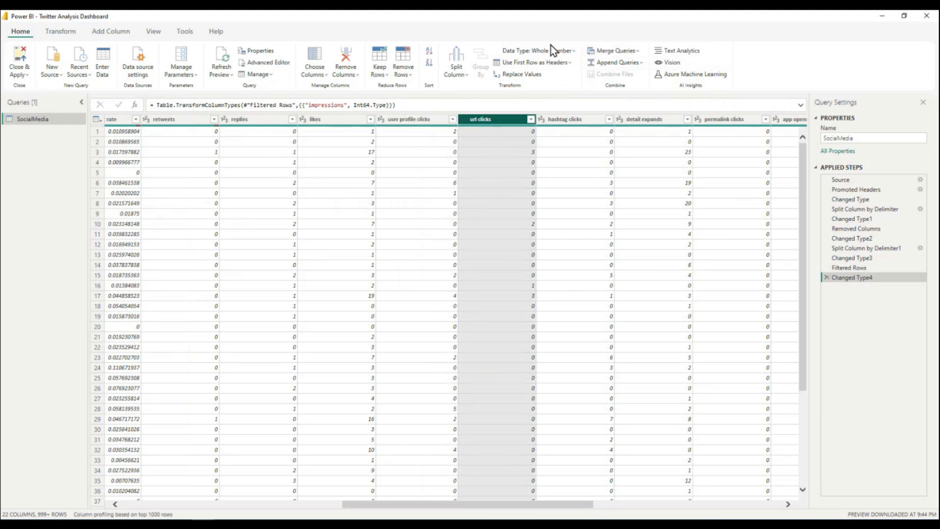
pyautogui.click(558, 120)
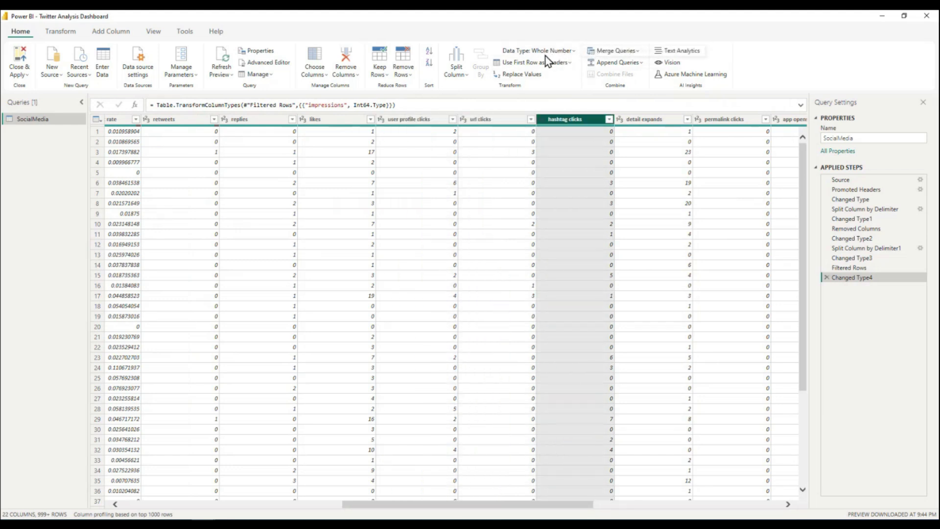
pyautogui.click(635, 119)
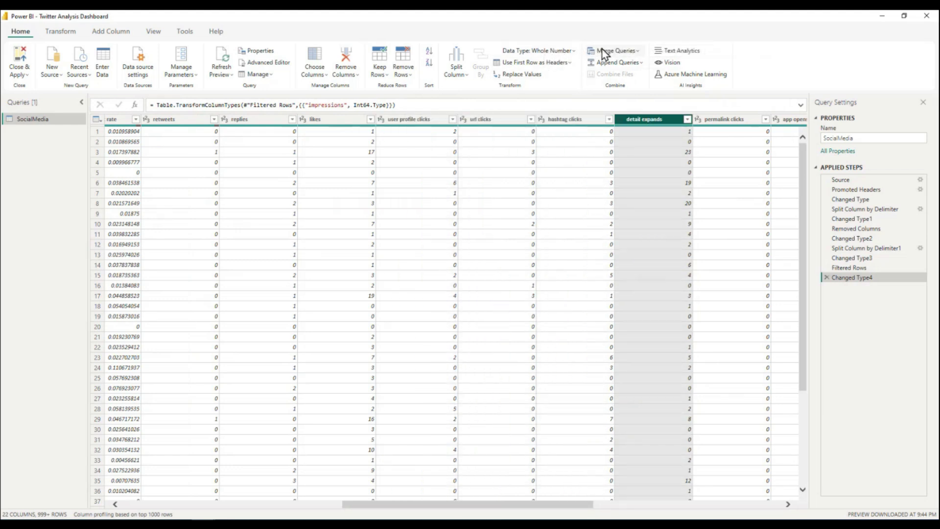
pyautogui.click(729, 119)
# Check the data type of each column from app opens through media engagements.
pyautogui.moveTo(574, 506); pyautogui.dragTo(747, 514)
pyautogui.click(386, 120)
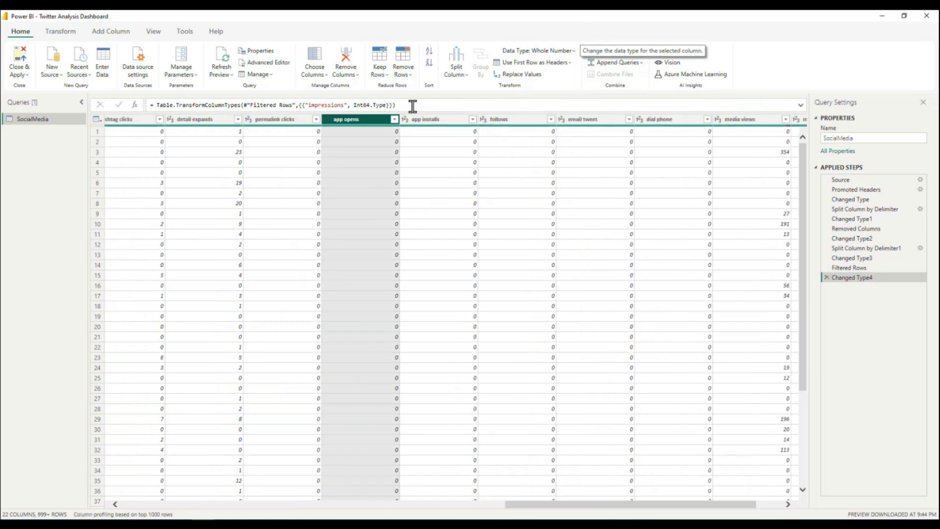
pyautogui.click(419, 123)
pyautogui.click(533, 121)
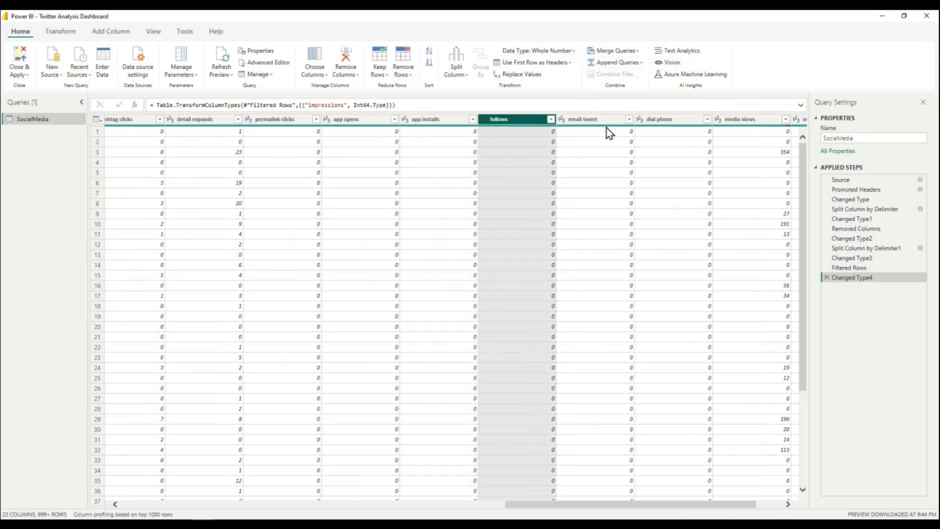
pyautogui.click(605, 121)
pyautogui.click(669, 119)
pyautogui.click(750, 122)
pyautogui.moveTo(635, 510); pyautogui.dragTo(754, 516)
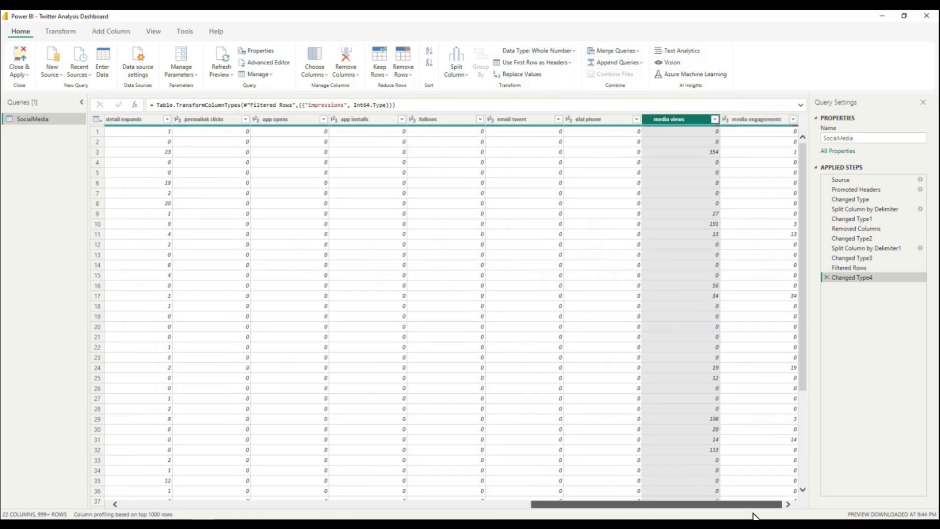
pyautogui.click(754, 122)
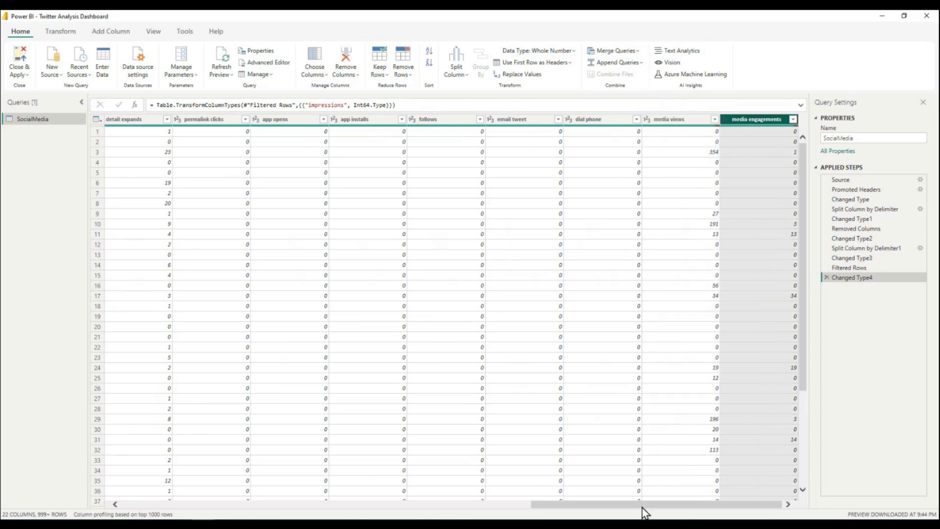
# Filter out the rows with an empty date in the time.1.1 column using Remove Empty.
pyautogui.moveTo(644, 510); pyautogui.dragTo(256, 516)
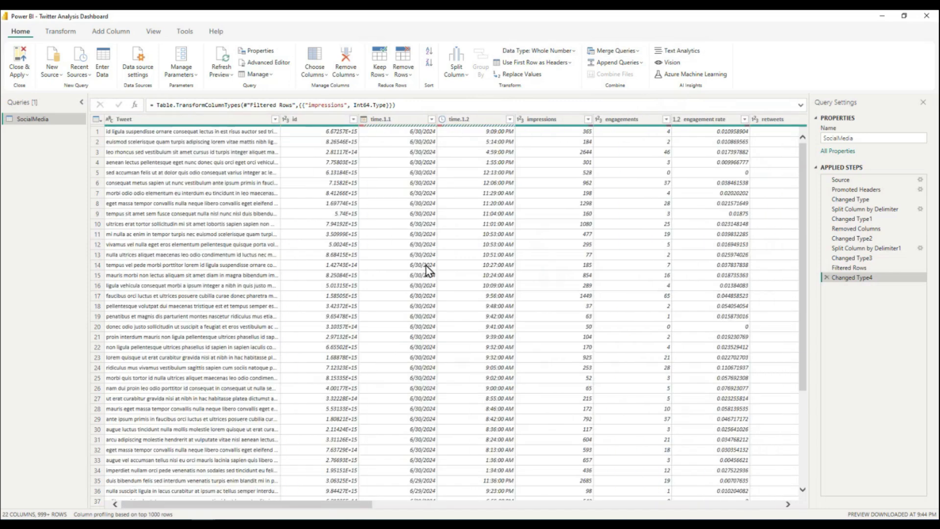
pyautogui.click(400, 120)
pyautogui.click(431, 119)
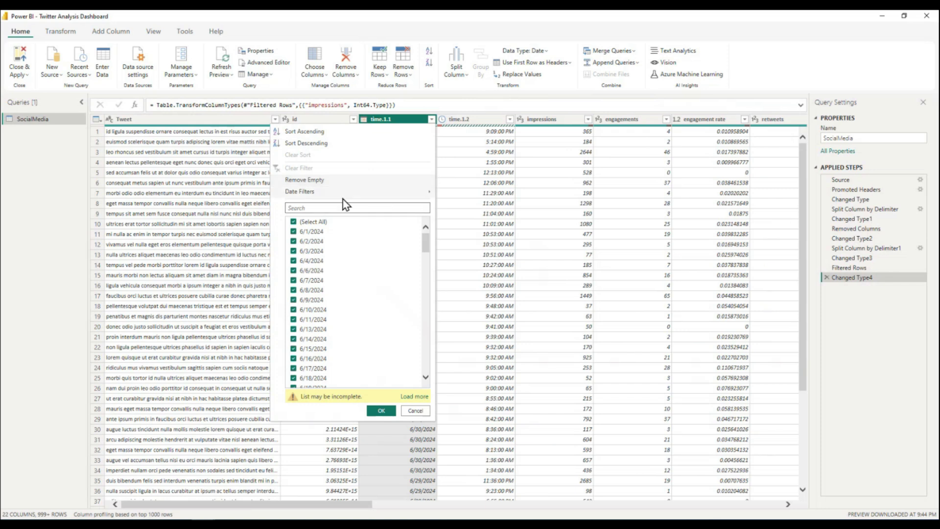
pyautogui.moveTo(340, 201)
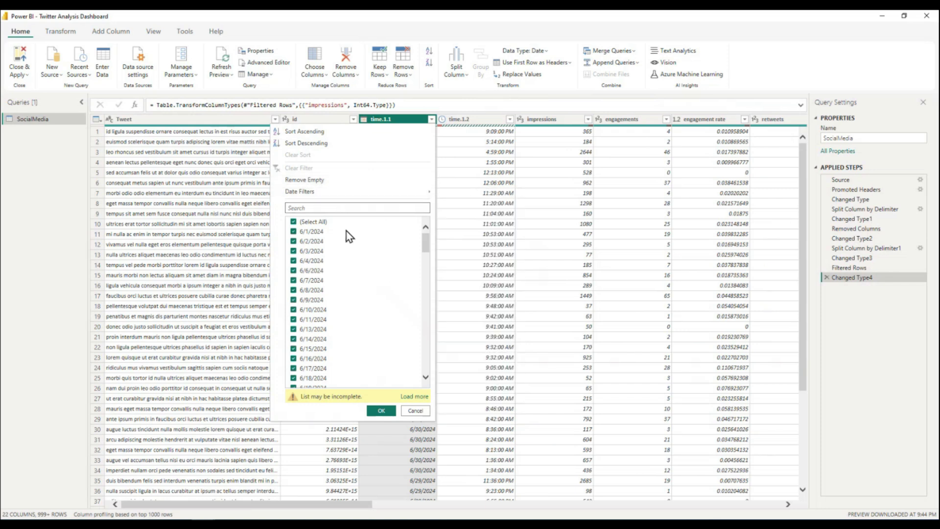
pyautogui.click(299, 180)
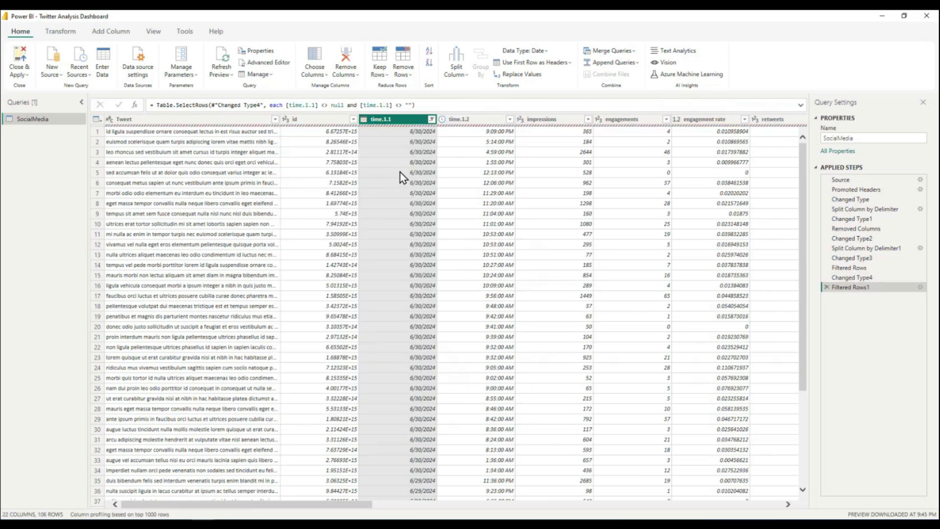
# Filter out the rows with an empty time in the time.1.2 column using Remove Empty.
pyautogui.click(382, 418)
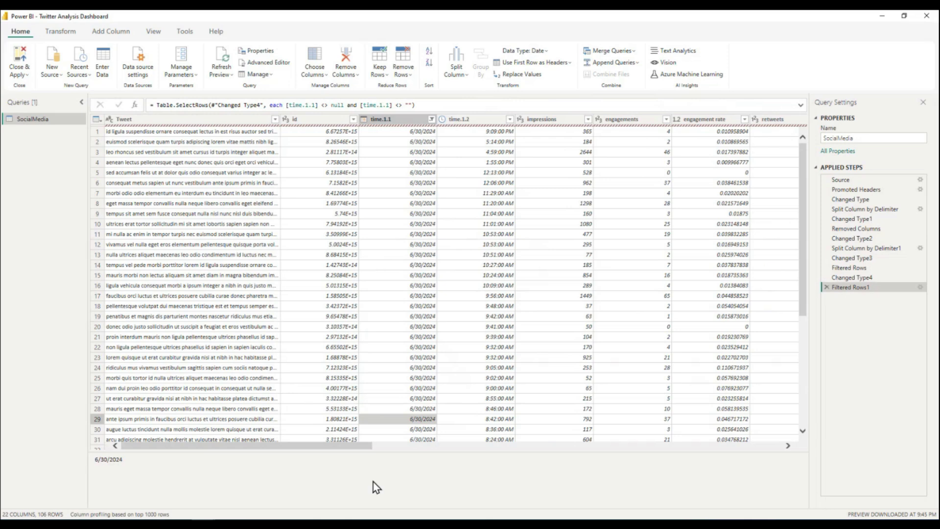
pyautogui.moveTo(357, 446); pyautogui.dragTo(91, 426)
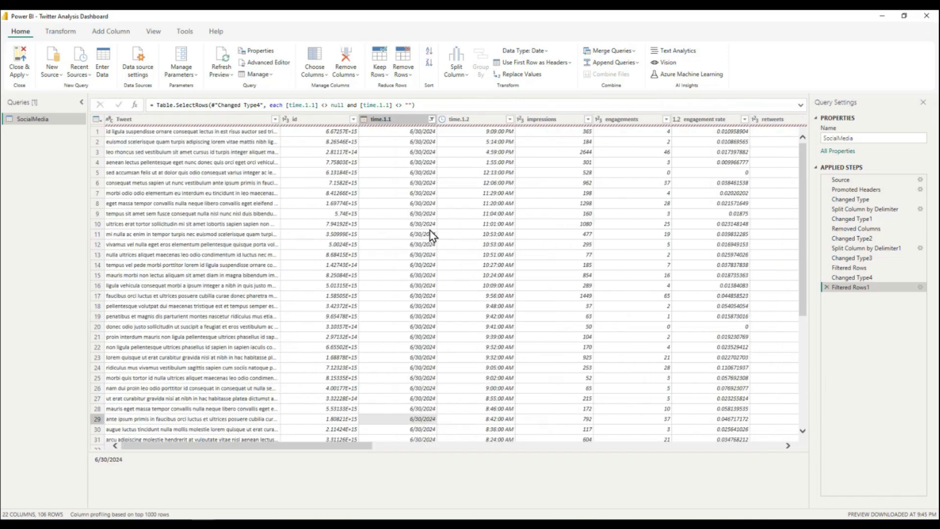
pyautogui.click(483, 192)
pyautogui.click(509, 120)
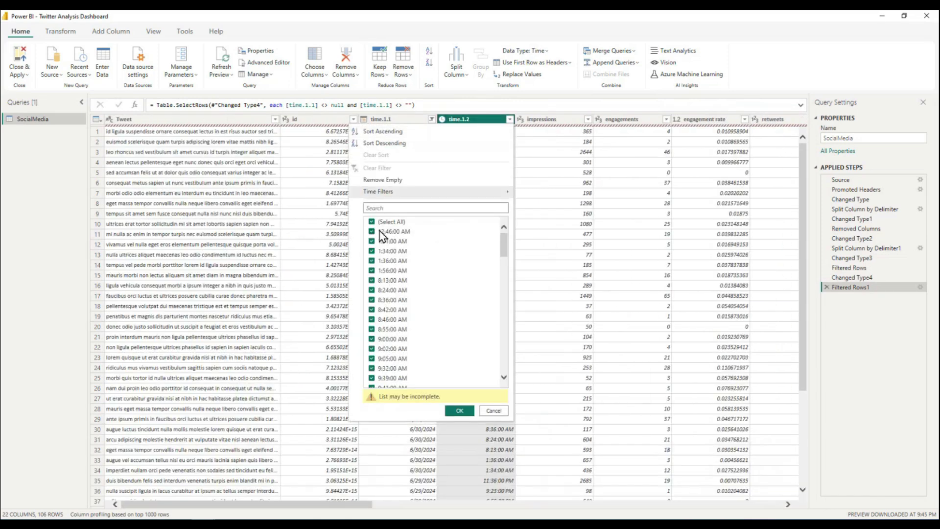
pyautogui.click(376, 181)
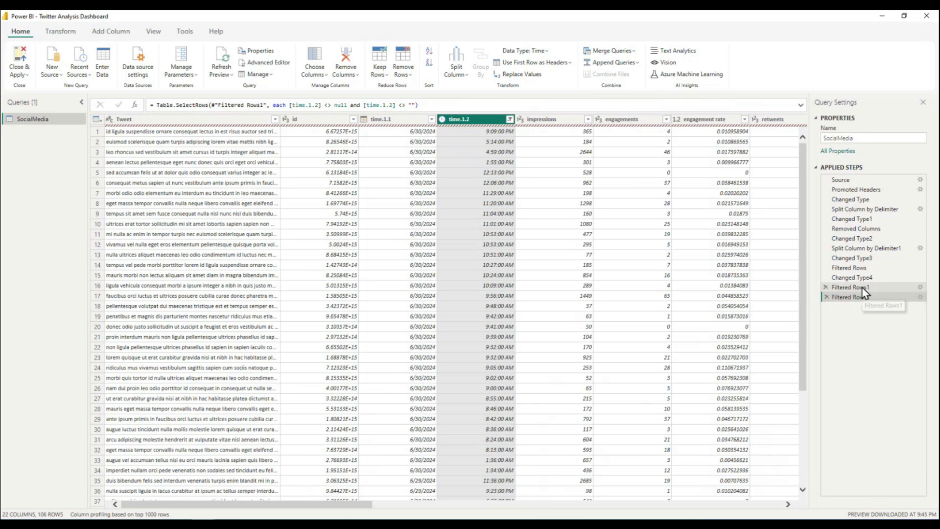
# Check the email tweet, dial phone and media views columns, and the dates listed in the time.1.1 column's filter.
pyautogui.click(346, 338)
pyautogui.moveTo(341, 446); pyautogui.dragTo(837, 476)
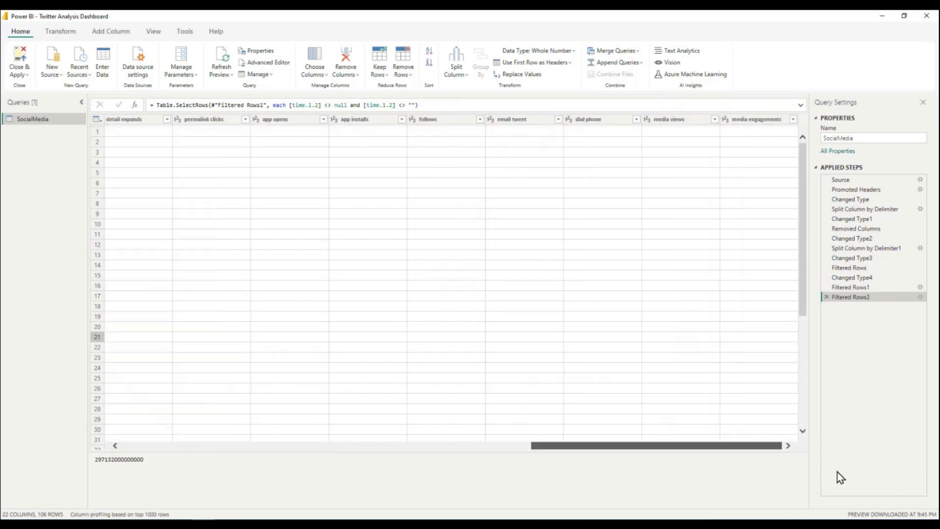
pyautogui.click(536, 119)
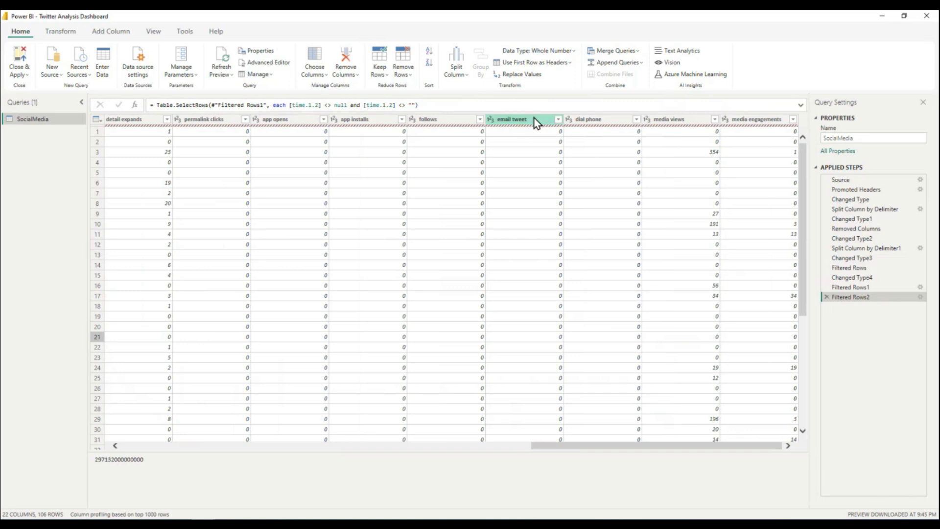
pyautogui.click(602, 120)
pyautogui.click(656, 120)
pyautogui.moveTo(656, 508); pyautogui.dragTo(233, 486)
pyautogui.click(422, 167)
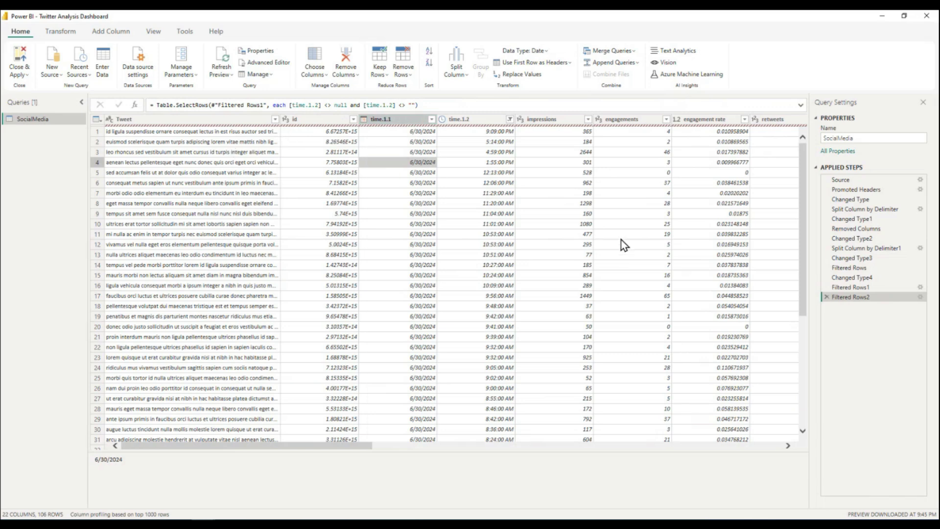
pyautogui.click(431, 120)
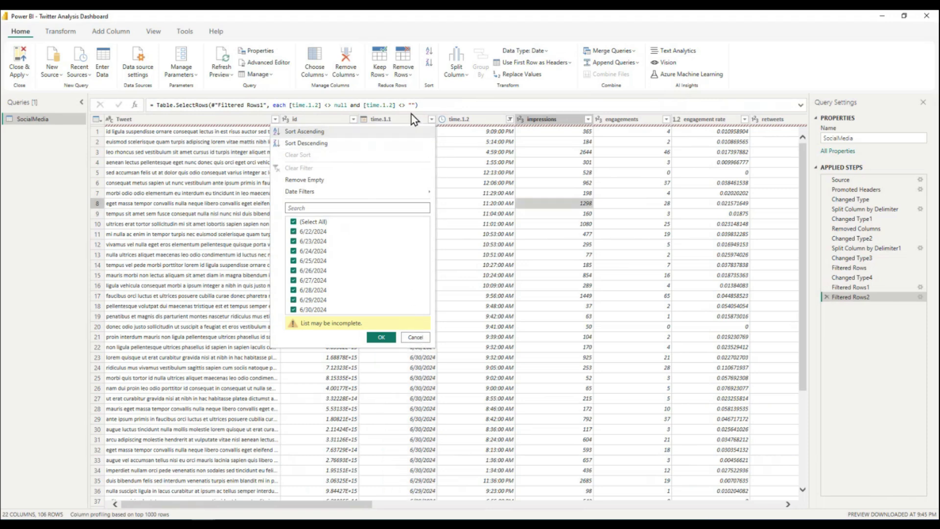
pyautogui.click(431, 120)
pyautogui.click(431, 119)
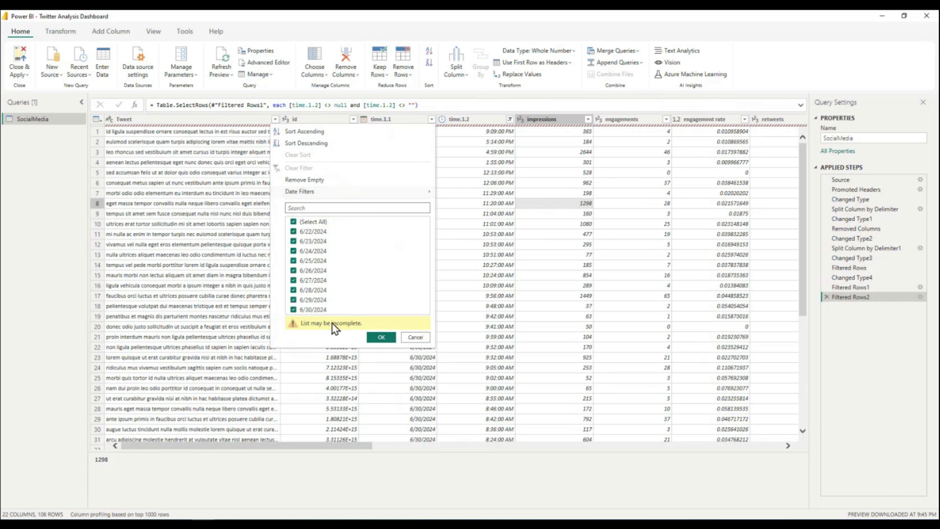
pyautogui.click(411, 337)
# Include the null values in the time.1.2 column's filter again.
pyautogui.click(509, 119)
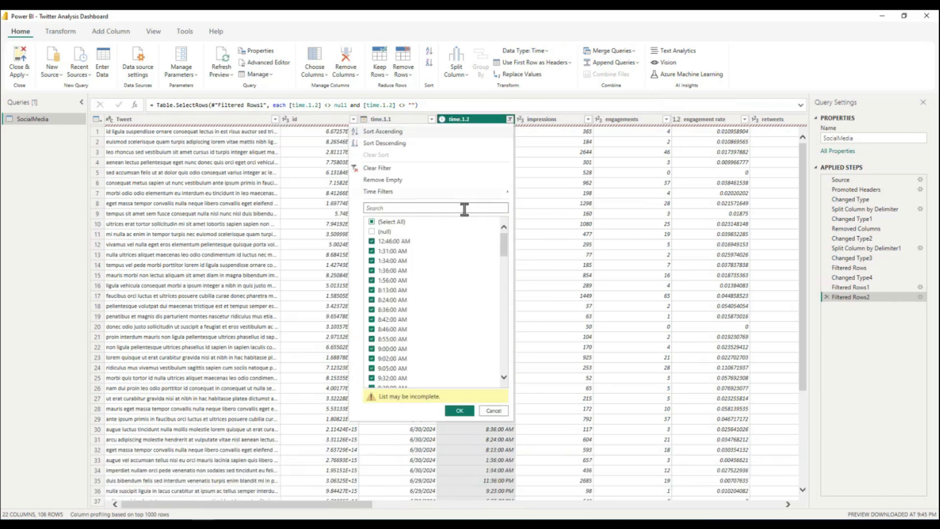
pyautogui.click(375, 231)
pyautogui.click(459, 412)
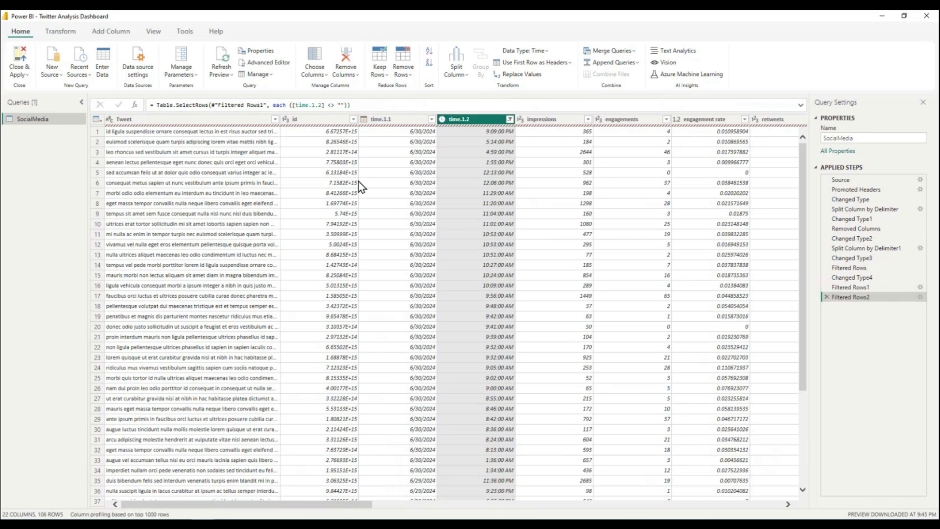
# Check the time.1.2 filter values down to the blank entry and apply Remove Empty to the column again.
pyautogui.click(356, 182)
pyautogui.click(508, 119)
pyautogui.click(509, 119)
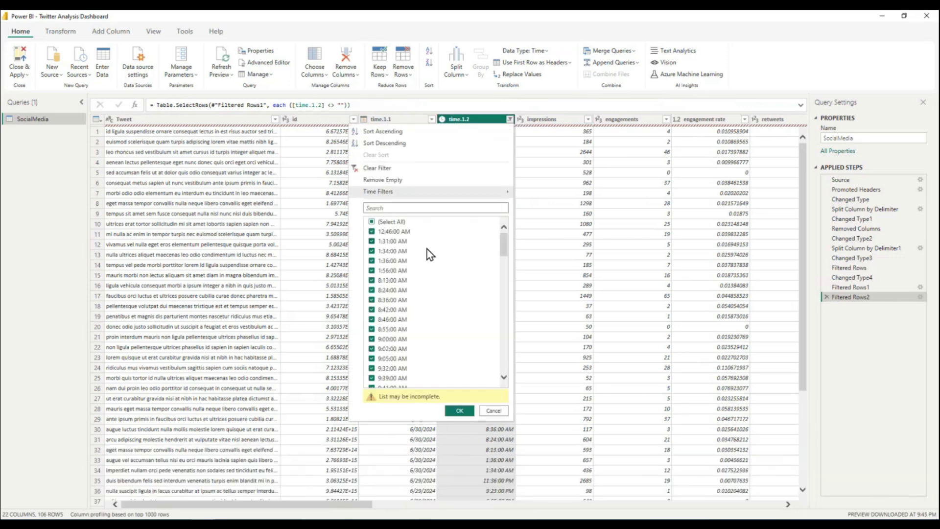
pyautogui.moveTo(503, 241); pyautogui.dragTo(504, 372)
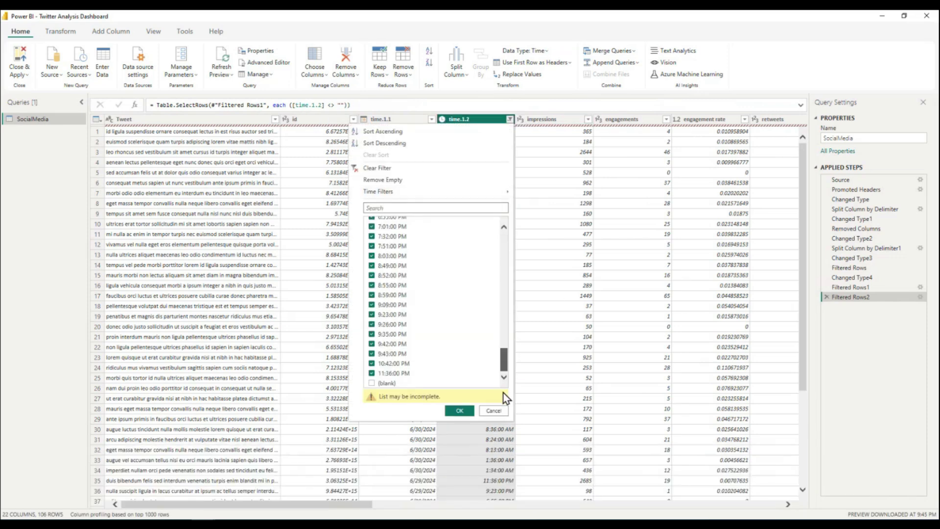
pyautogui.click(371, 382)
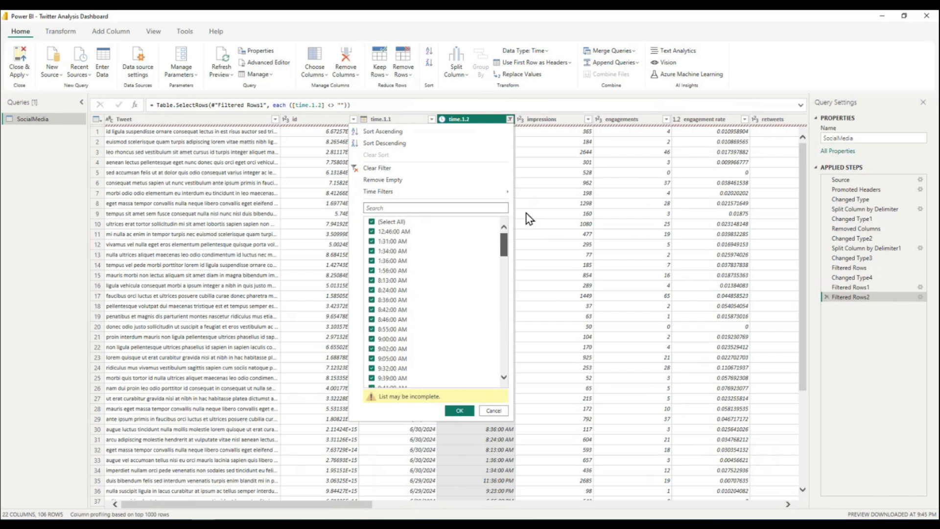
pyautogui.click(399, 181)
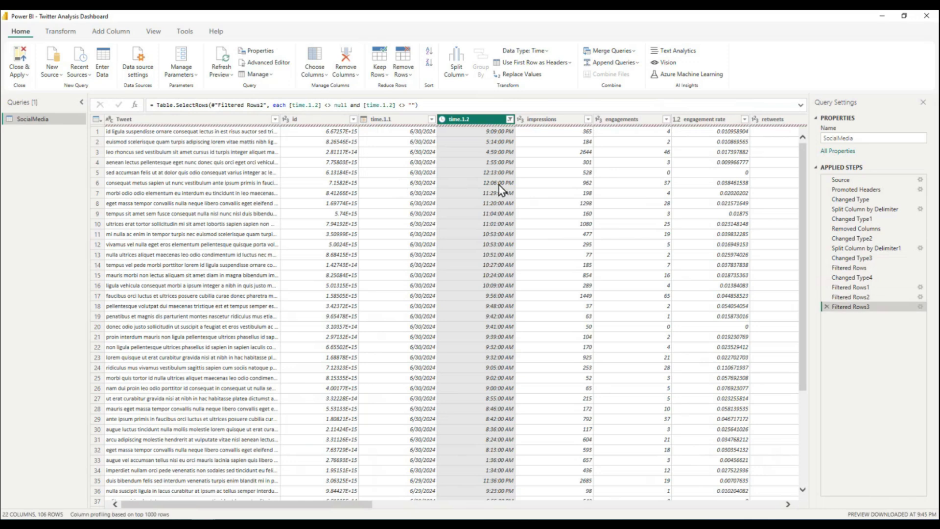
# Try to filter the time.1.2 column to null values only, and delete that filter from the applied steps.
pyautogui.click(430, 161)
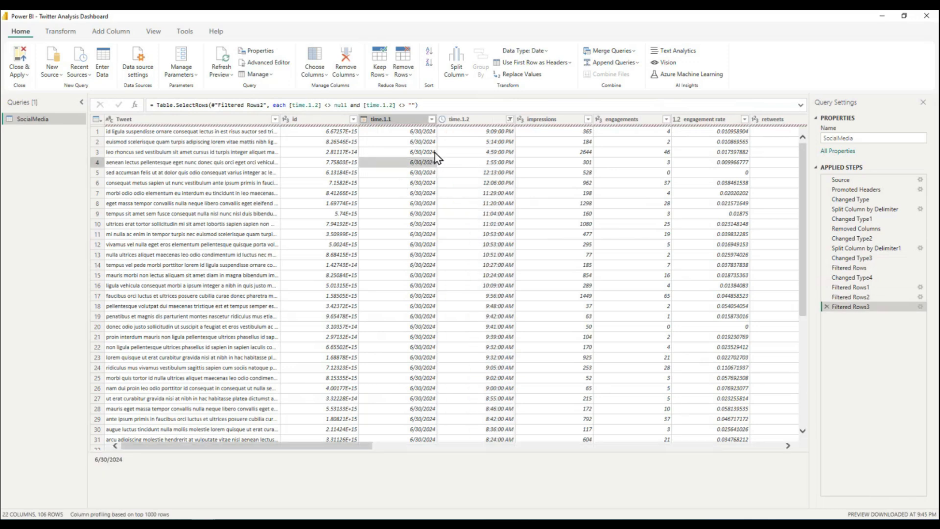
pyautogui.click(431, 120)
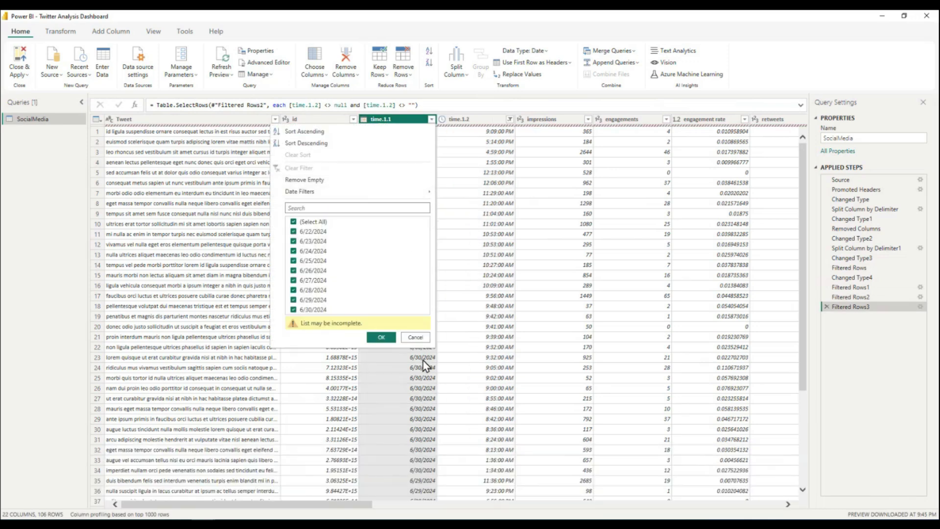
pyautogui.click(415, 337)
pyautogui.click(509, 119)
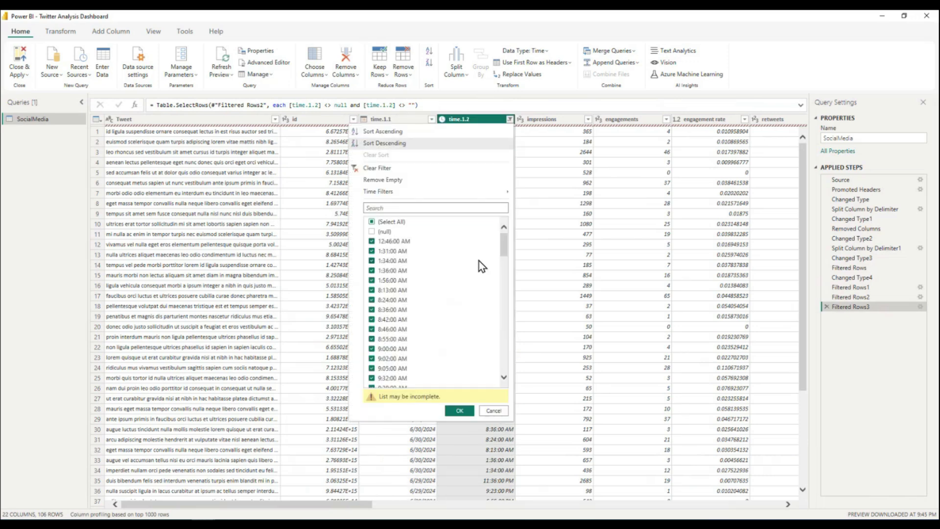
pyautogui.click(384, 223)
pyautogui.click(371, 230)
pyautogui.click(460, 410)
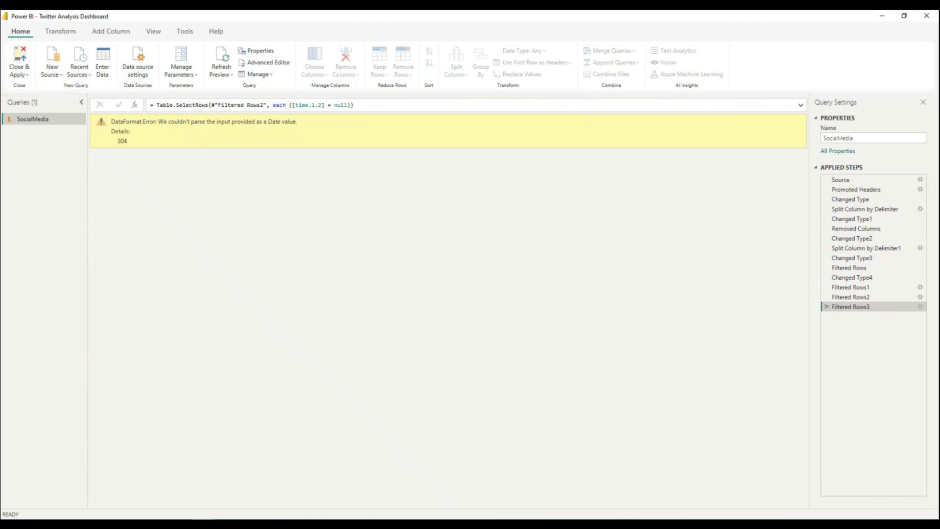
pyautogui.click(827, 307)
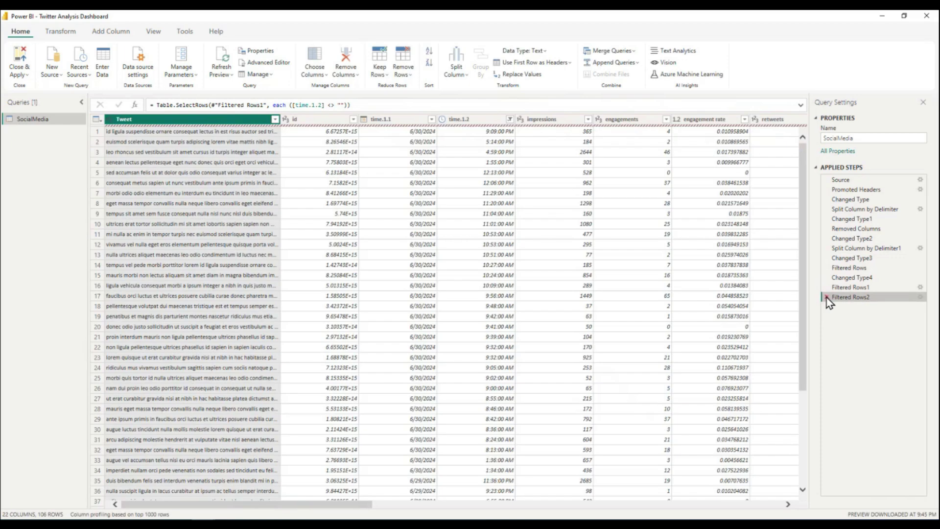
# Review the values in the time.1.2 column's filter and clear the filter.
pyautogui.click(510, 120)
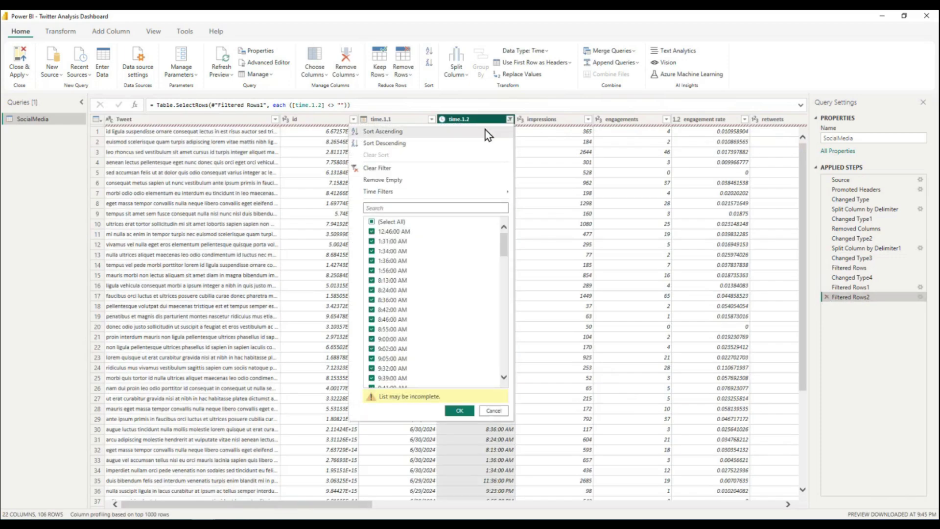
pyautogui.moveTo(503, 253); pyautogui.dragTo(513, 218)
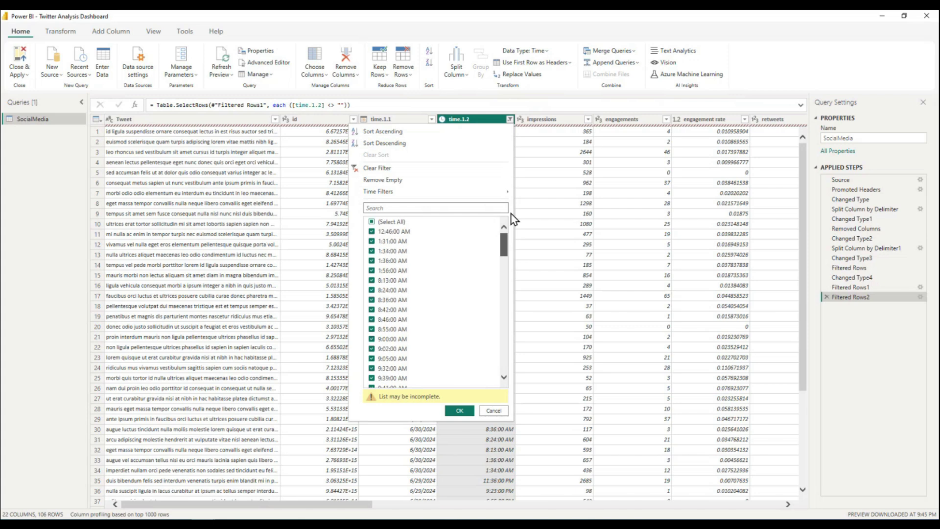
pyautogui.click(372, 222)
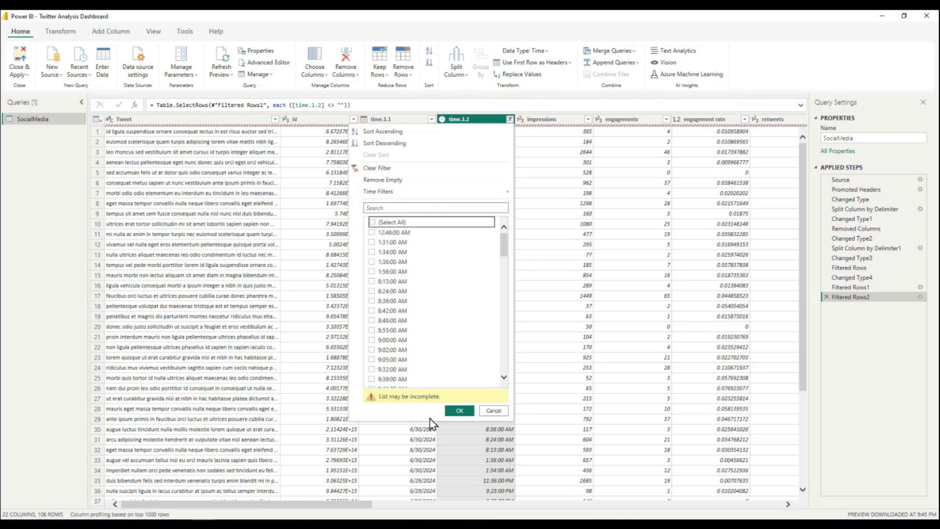
pyautogui.click(372, 222)
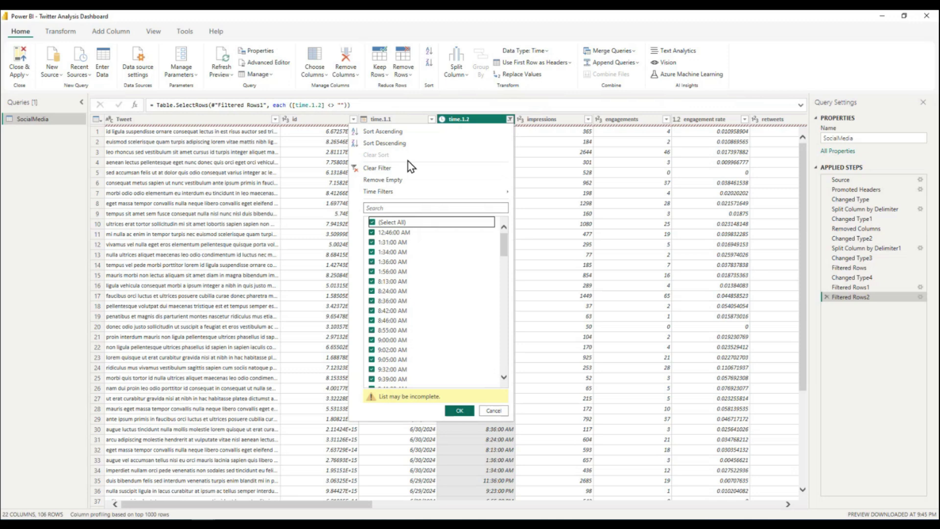
pyautogui.click(381, 168)
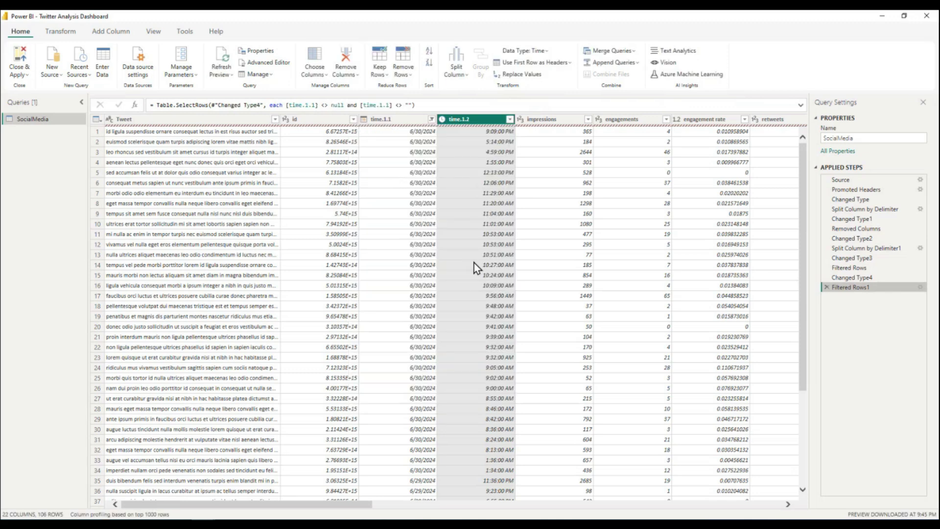
# Clear the Remove Empty filter from the time.1.1 column.
pyautogui.click(430, 214)
pyautogui.click(431, 120)
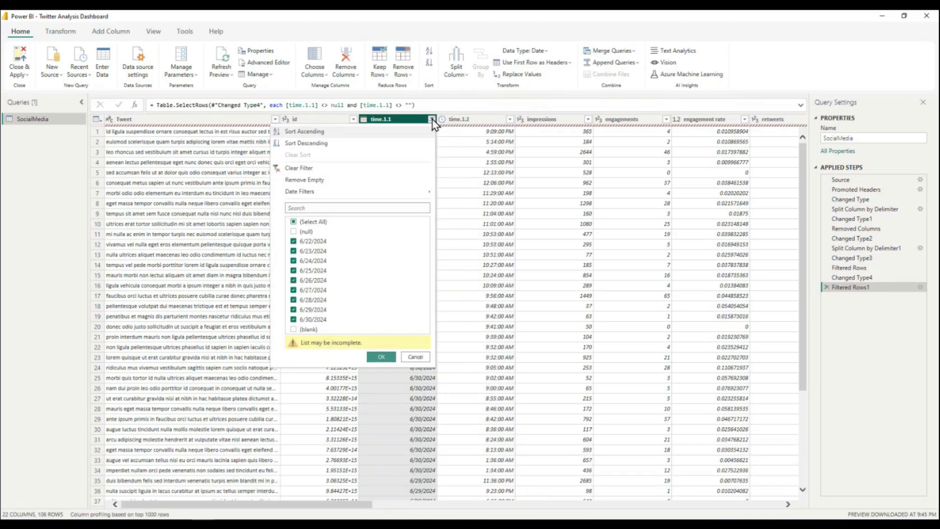
pyautogui.click(300, 168)
pyautogui.click(414, 173)
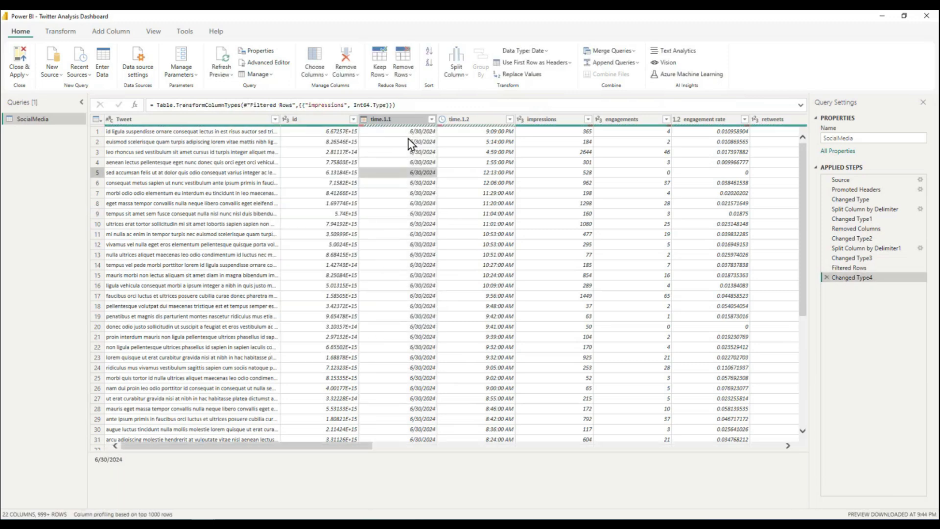
# Review the dates in the time.1.1 filter and filter the time.1.2 column to show only null values.
pyautogui.click(431, 119)
pyautogui.moveTo(425, 243); pyautogui.dragTo(424, 209)
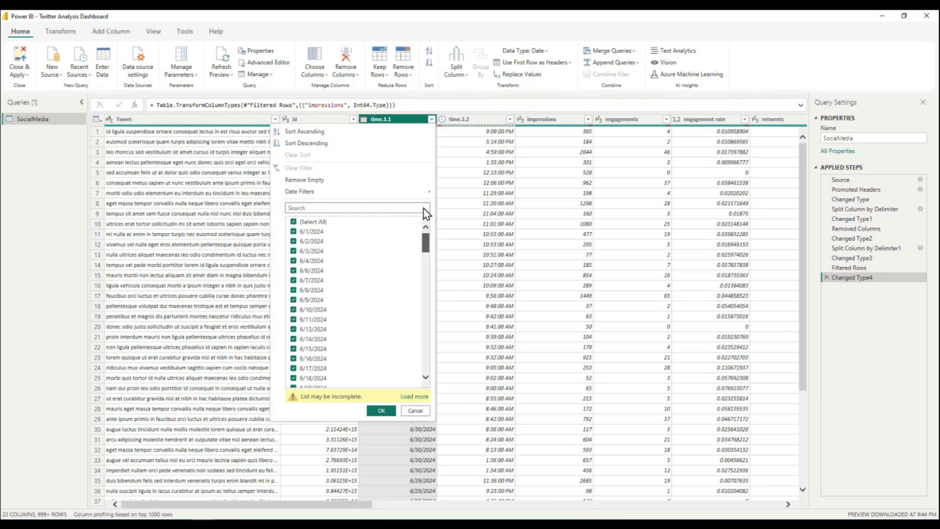
pyautogui.click(535, 213)
pyautogui.click(509, 120)
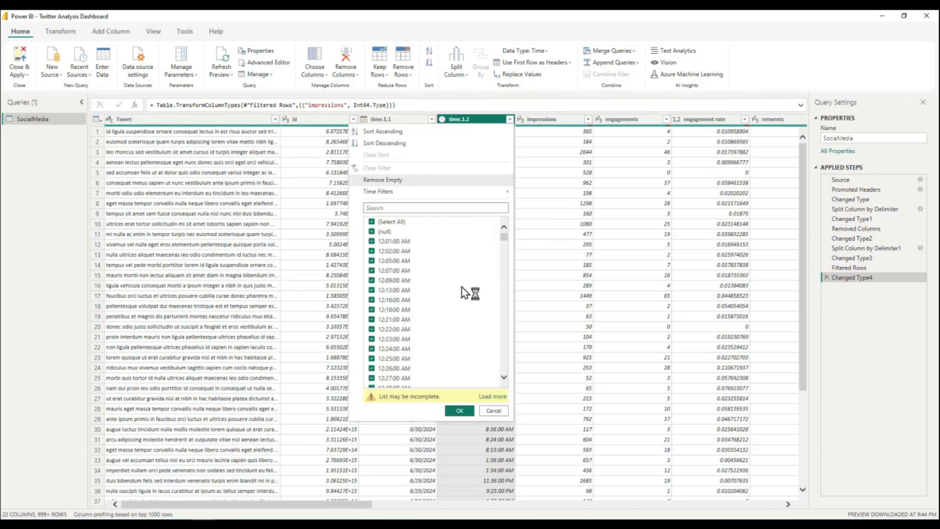
pyautogui.click(372, 222)
pyautogui.click(372, 231)
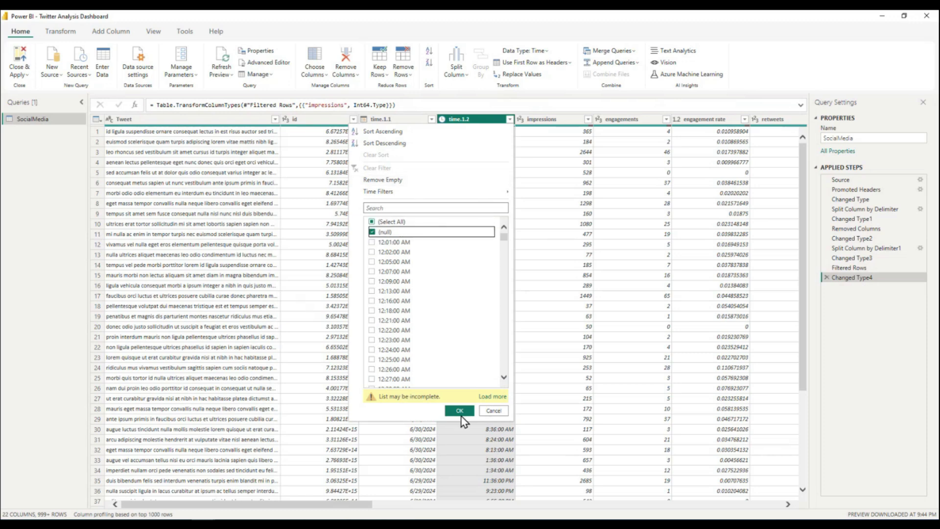
pyautogui.click(458, 410)
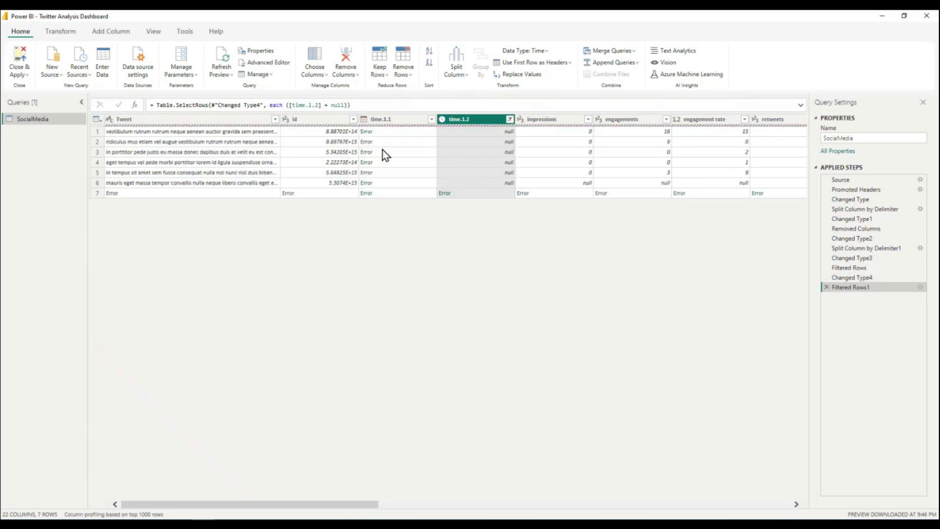
# Inspect the time.1.1 and time.1.2 cells of the null-time rows and clear the time.1.2 filter.
pyautogui.click(396, 132)
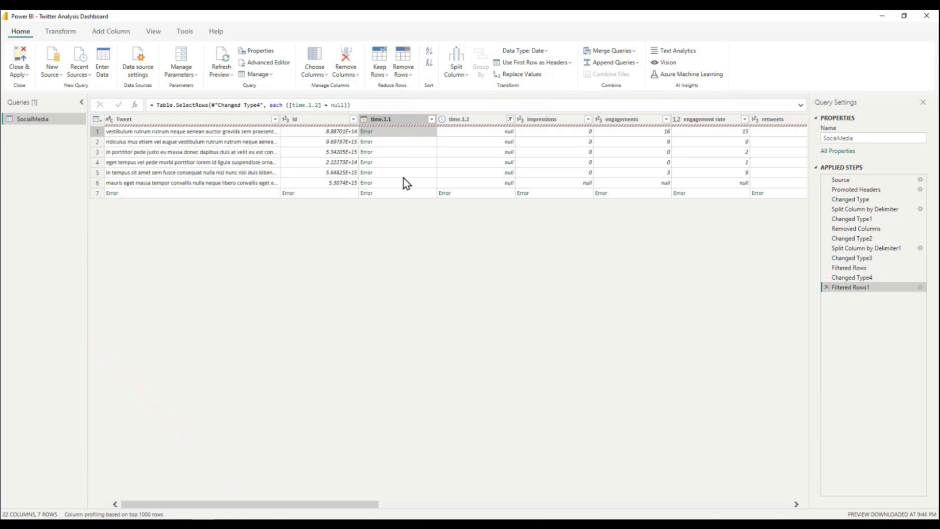
pyautogui.click(446, 172)
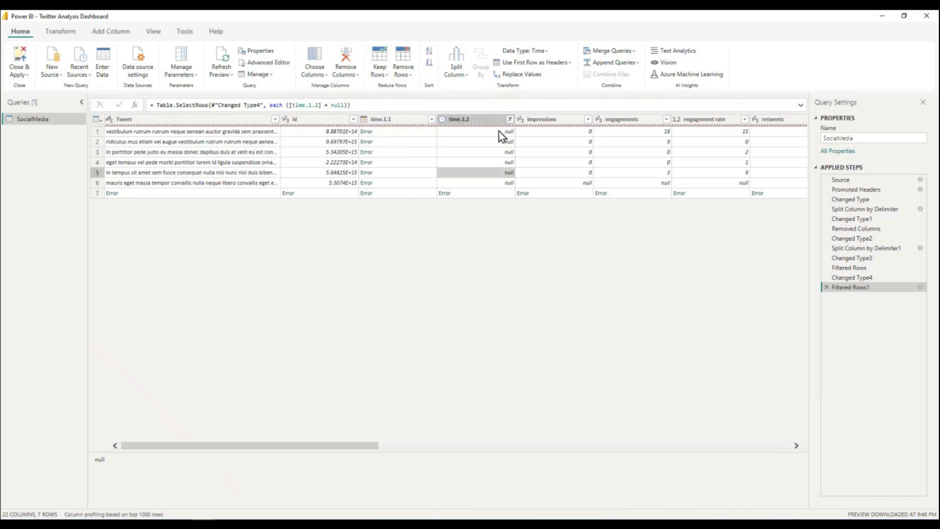
pyautogui.click(509, 119)
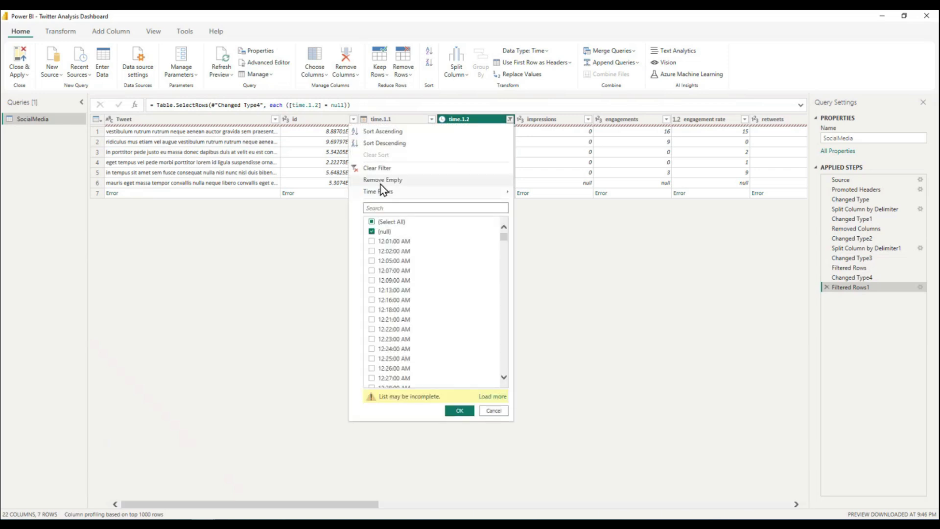
pyautogui.click(377, 170)
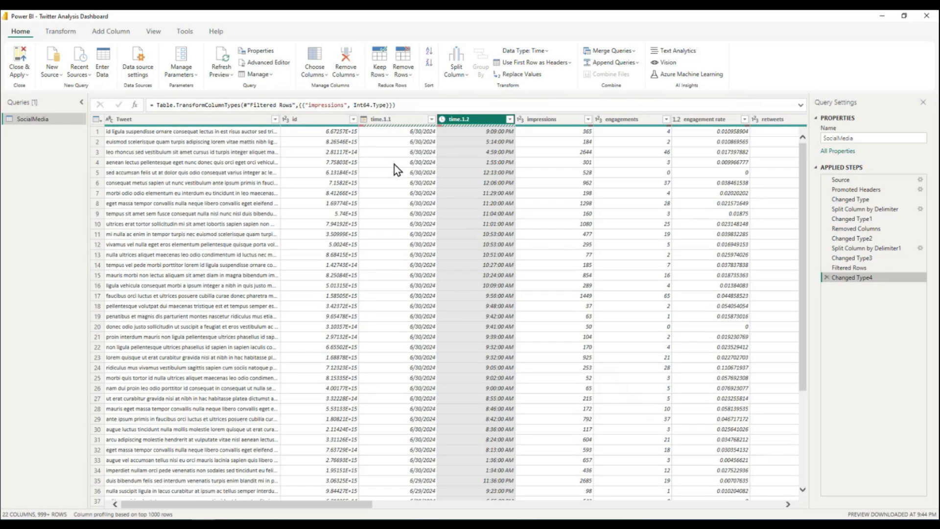
# Check the values in the time.1.2 column's filter once more and close it without changing anything.
pyautogui.click(394, 164)
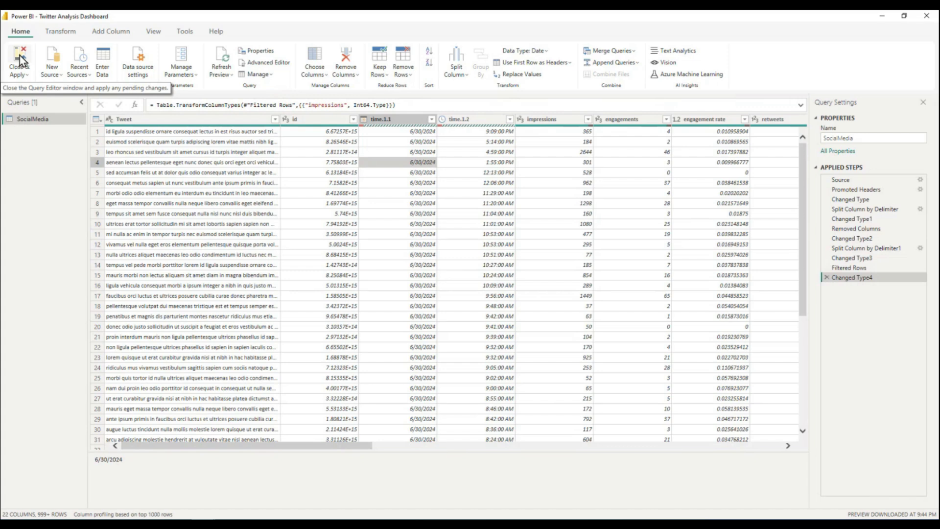
pyautogui.click(509, 119)
pyautogui.click(509, 120)
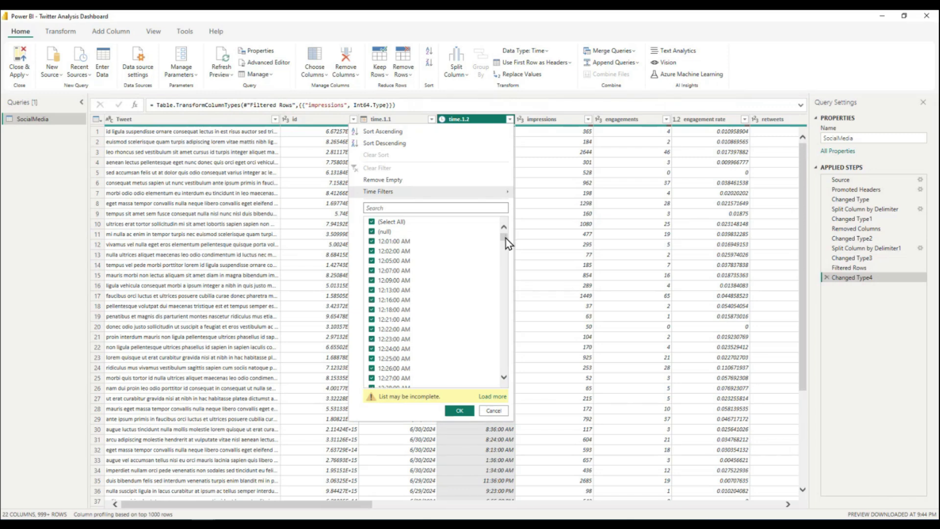
pyautogui.click(555, 265)
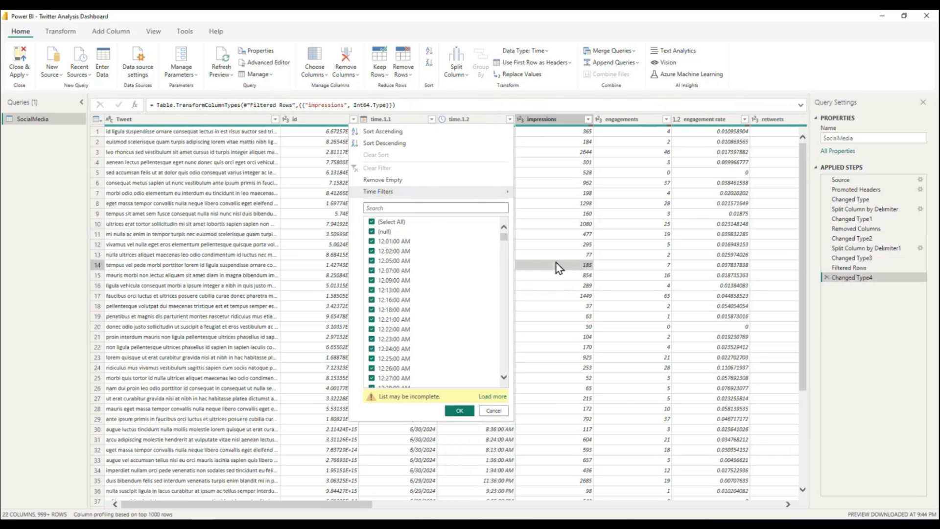
pyautogui.click(407, 183)
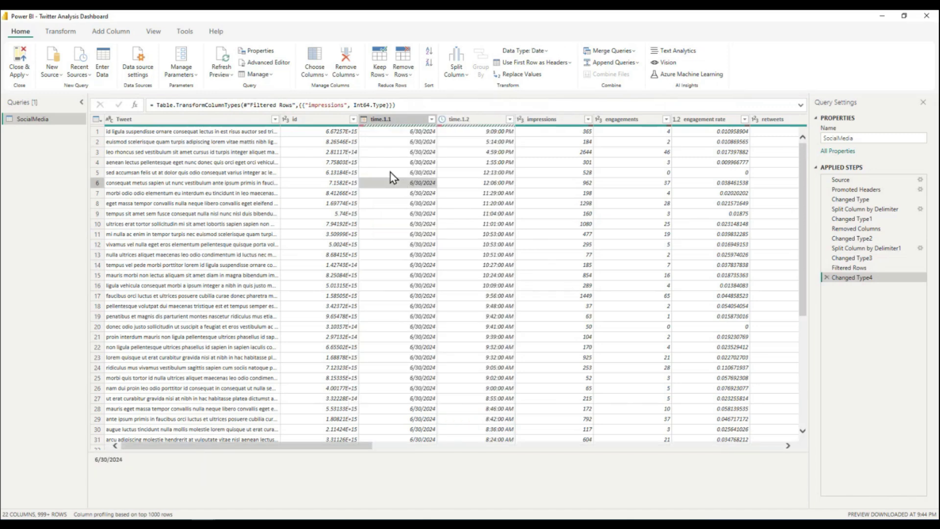
# Close the query editor, apply the pending changes to the report and dismiss the load summary.
pyautogui.click(20, 60)
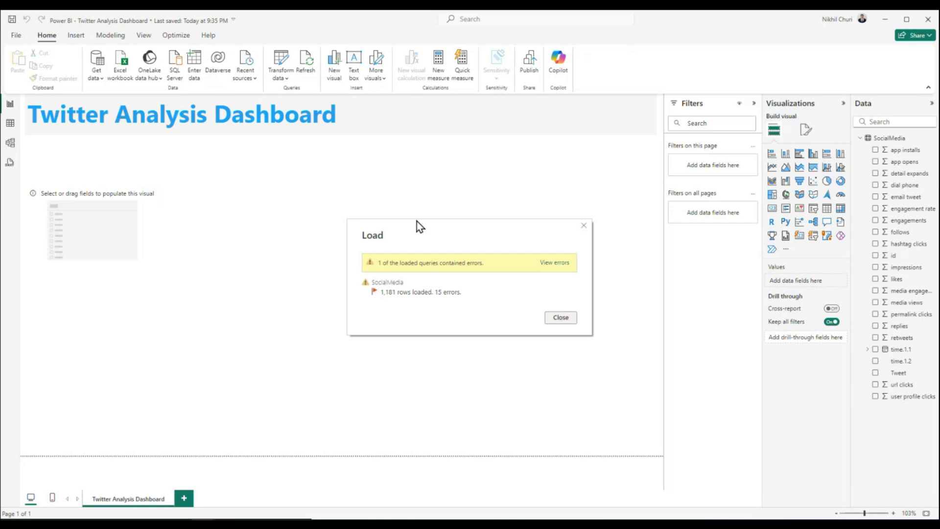
pyautogui.click(558, 315)
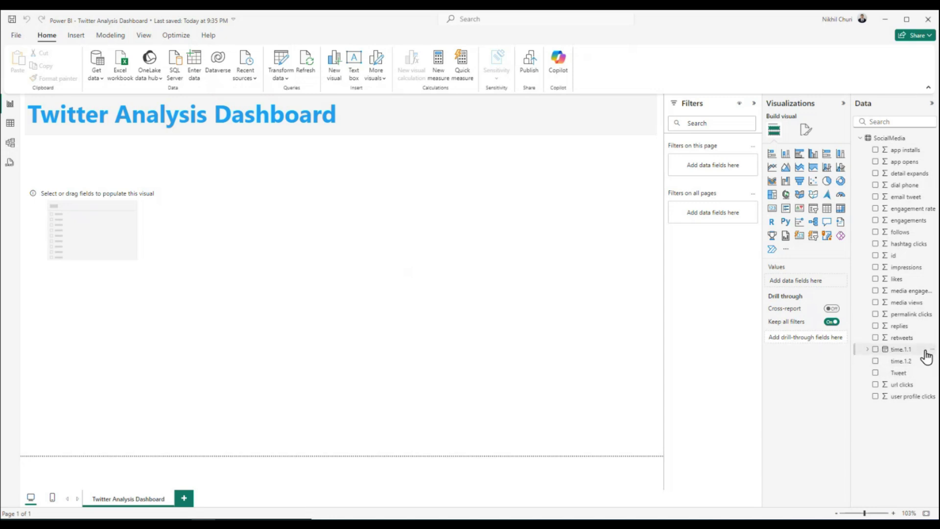
# Widen the field list and expand the time.1.1 Date Hierarchy to its Year, Quarter, Month and Day levels.
pyautogui.click(867, 349)
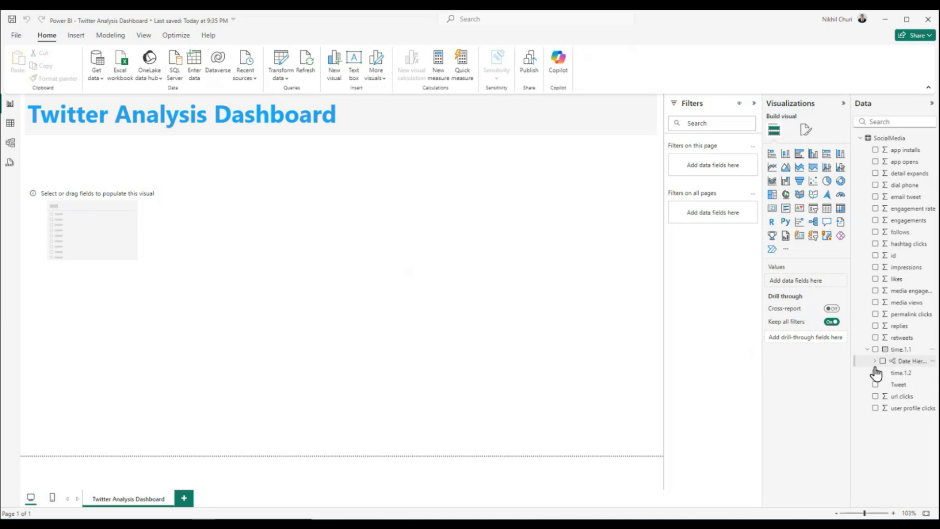
pyautogui.click(867, 349)
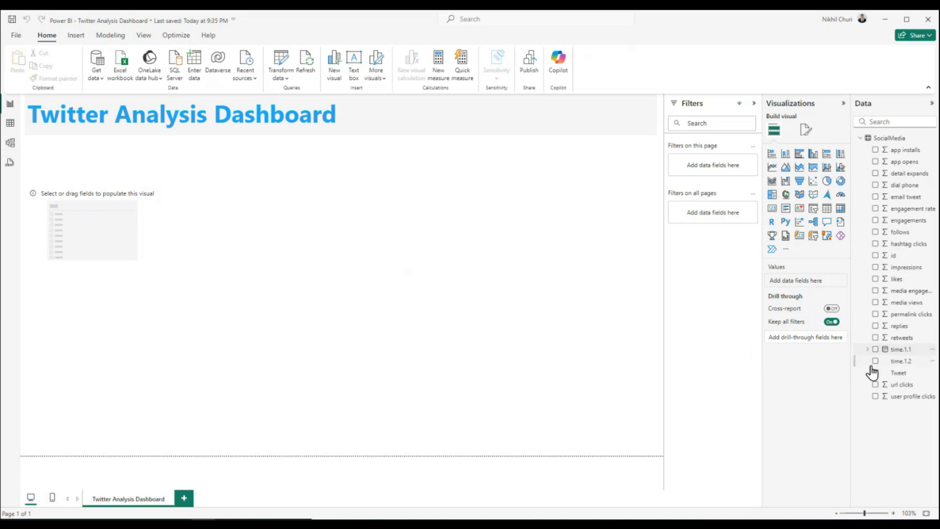
pyautogui.click(867, 349)
pyautogui.click(875, 360)
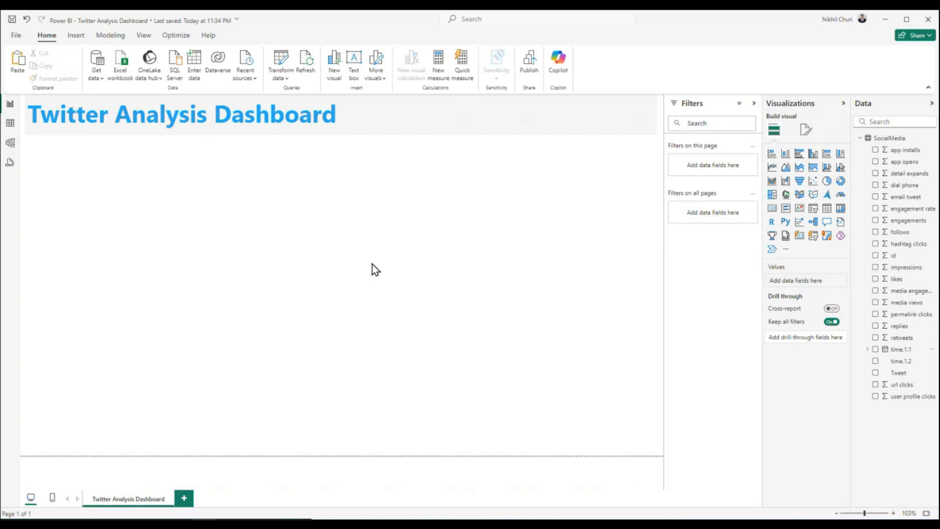
pyautogui.click(868, 350)
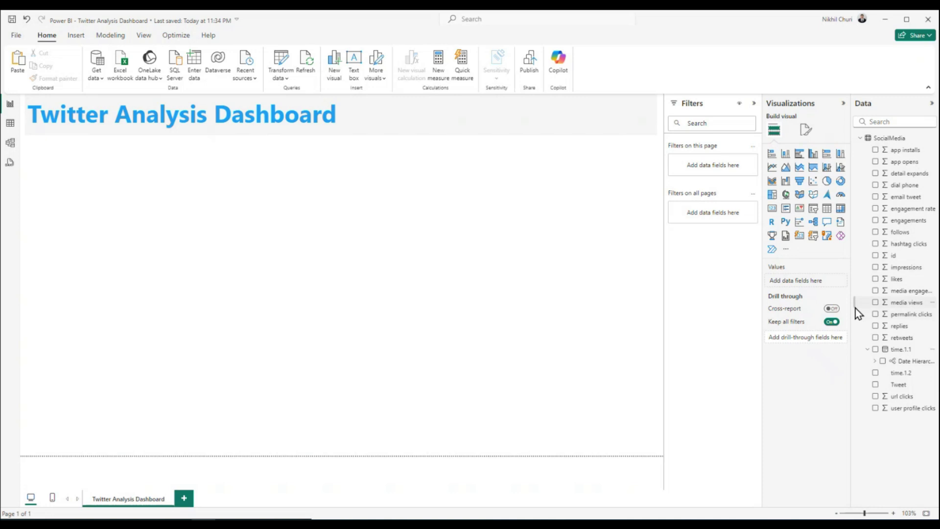
pyautogui.moveTo(851, 305); pyautogui.dragTo(842, 304)
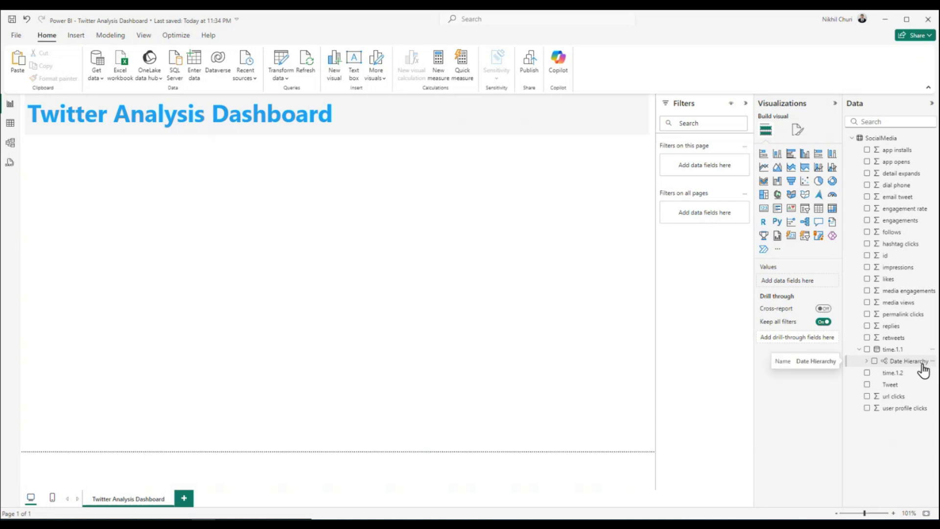
pyautogui.click(867, 363)
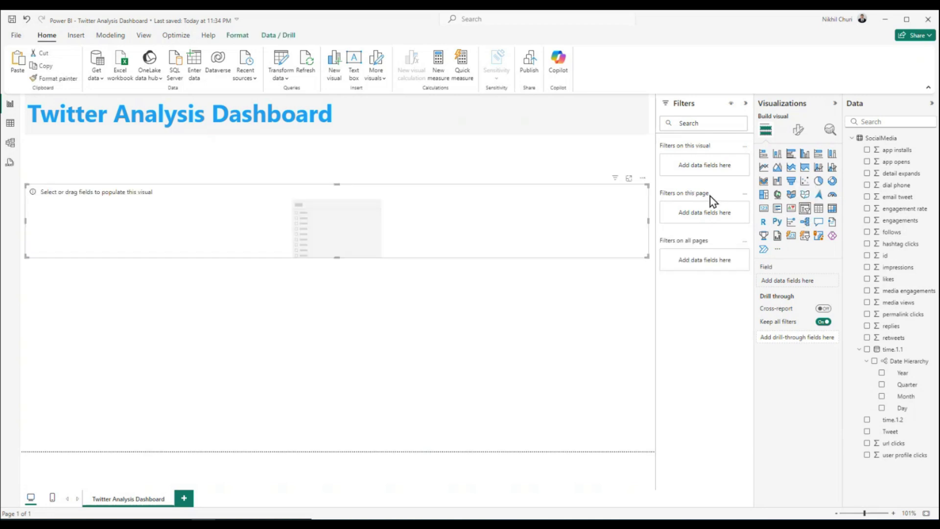
# Shrink the empty slicer, place it just below the dashboard title and populate it with the Month level of time.1.1.
pyautogui.moveTo(647, 221); pyautogui.dragTo(590, 221)
pyautogui.moveTo(526, 219); pyautogui.dragTo(147, 224)
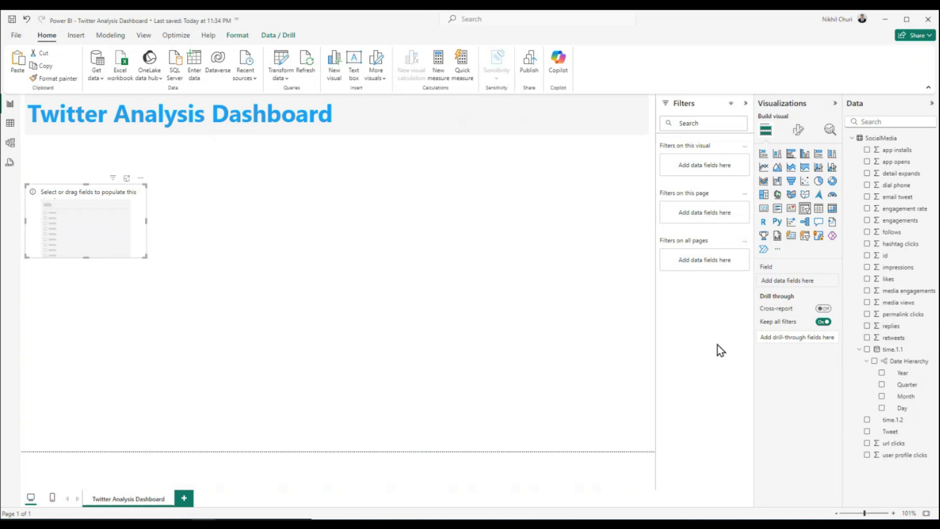
pyautogui.moveTo(138, 214); pyautogui.dragTo(138, 172)
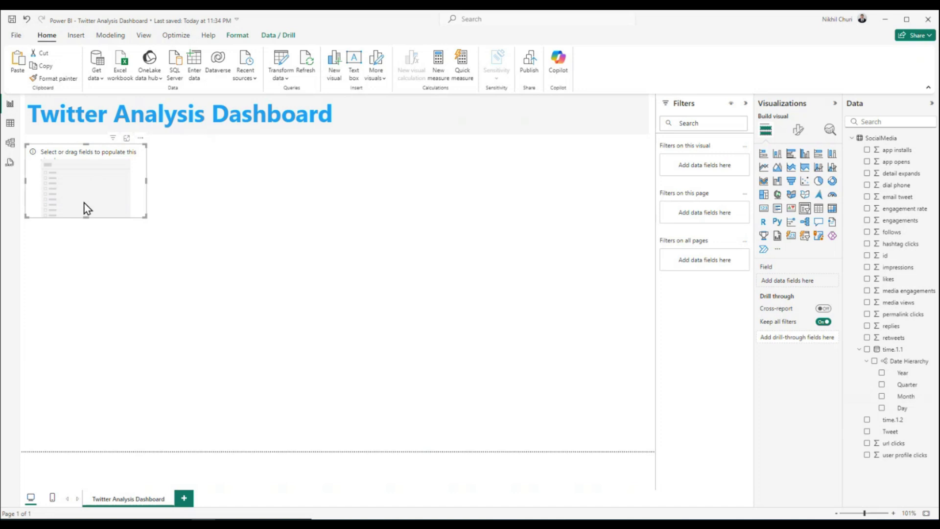
pyautogui.click(882, 397)
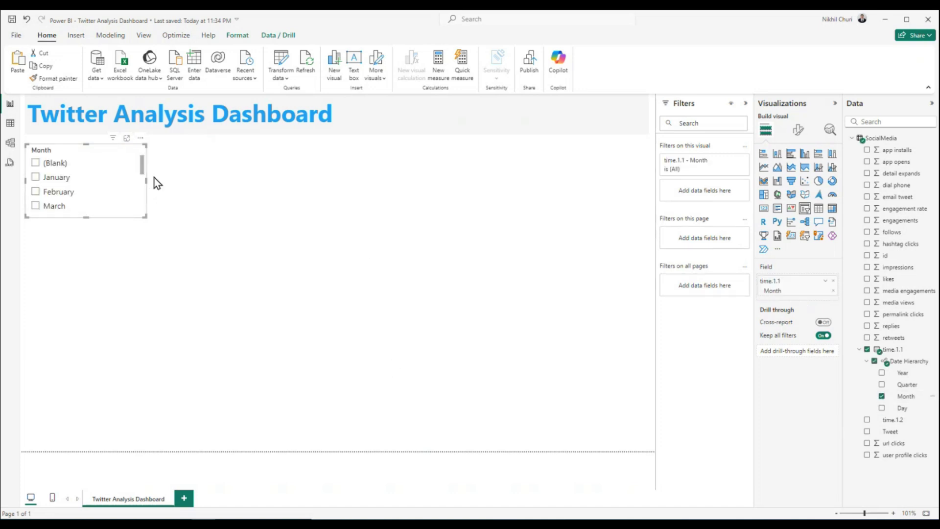
pyautogui.moveTo(143, 165)
pyautogui.mouseDown()
pyautogui.moveTo(151, 216)
pyautogui.moveTo(147, 164)
pyautogui.mouseUp()
pyautogui.scroll(-4, 56, 198)
pyautogui.scroll(4, 63, 200)
# Set the Month slicer's style to Dropdown and try opening its list.
pyautogui.click(800, 132)
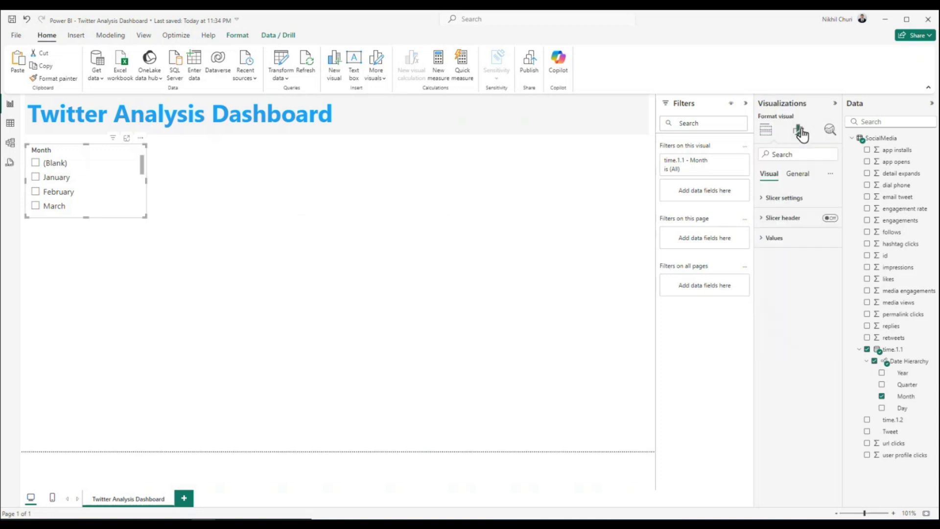
pyautogui.click(763, 200)
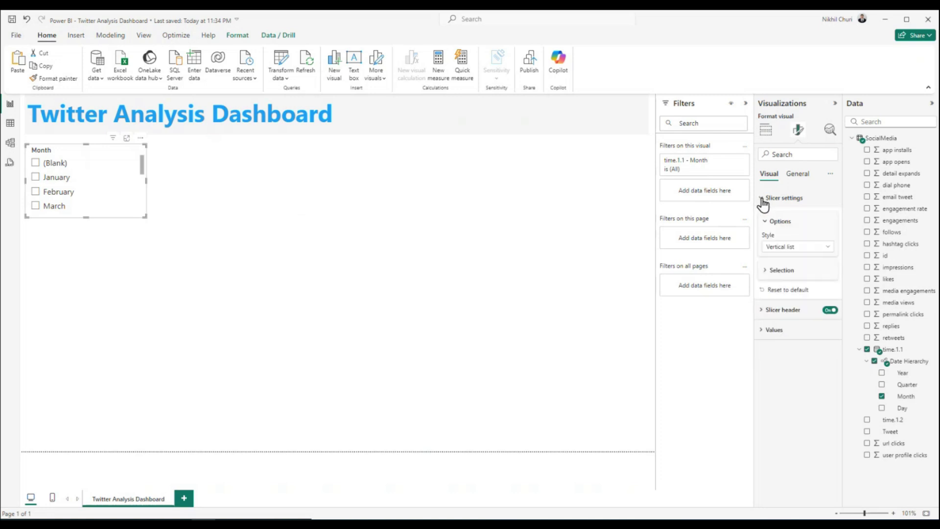
pyautogui.click(826, 247)
pyautogui.click(783, 282)
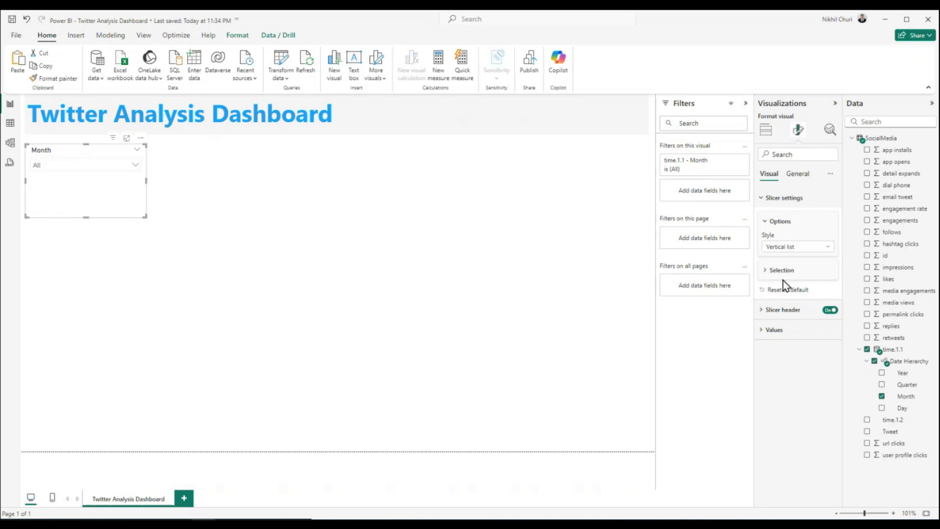
pyautogui.click(134, 166)
pyautogui.click(137, 167)
# Reduce the Month slicer's height and width and move it into the banner beside the dashboard title.
pyautogui.moveTo(88, 214); pyautogui.dragTo(96, 178)
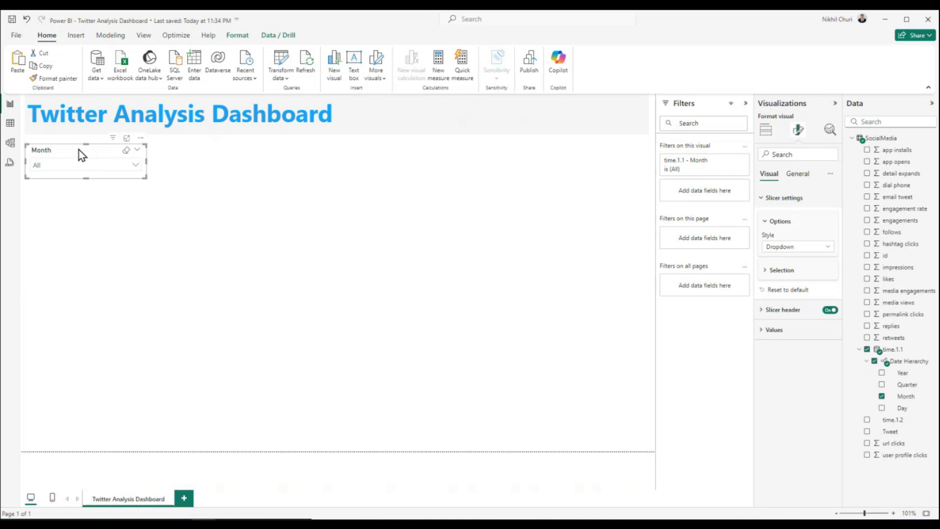
pyautogui.moveTo(148, 164); pyautogui.dragTo(111, 162)
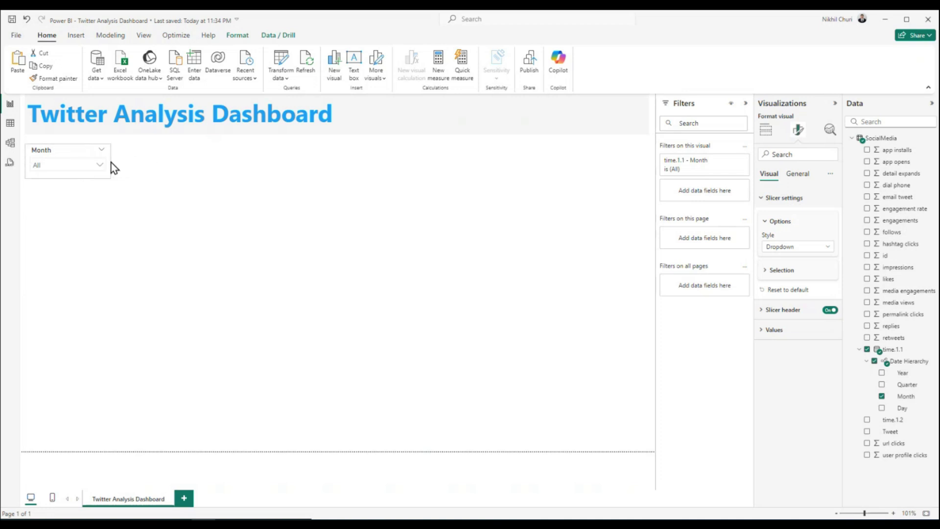
pyautogui.moveTo(70, 152); pyautogui.dragTo(384, 103)
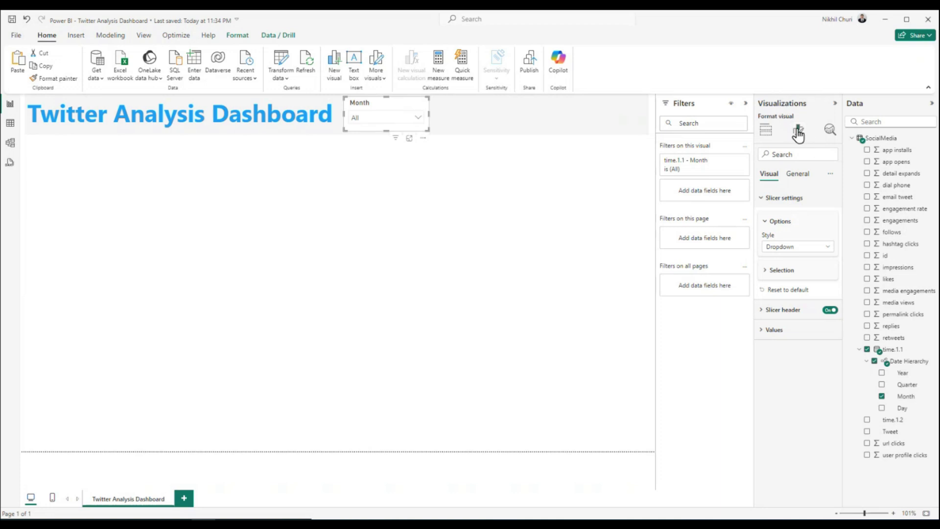
# Give the Month slicer a White, 10% darker background at 60% transparency and save the report.
pyautogui.click(798, 173)
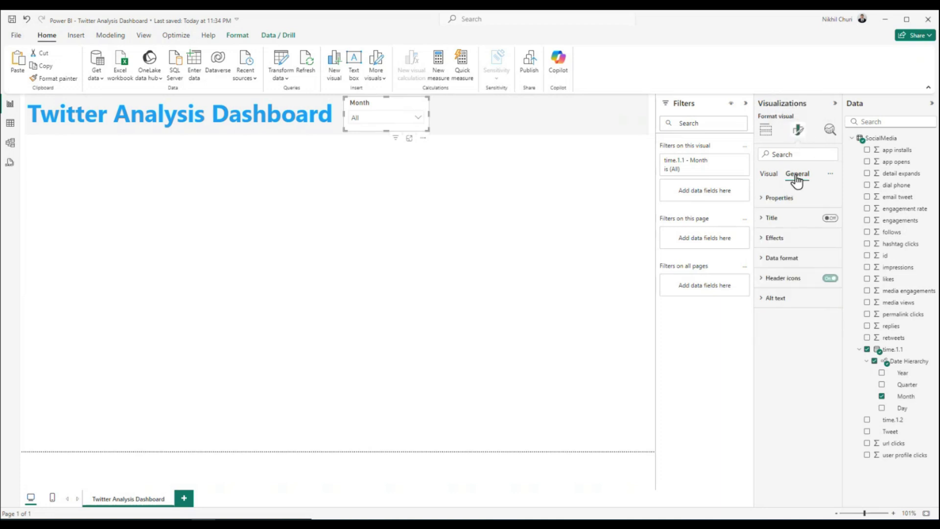
pyautogui.click(764, 240)
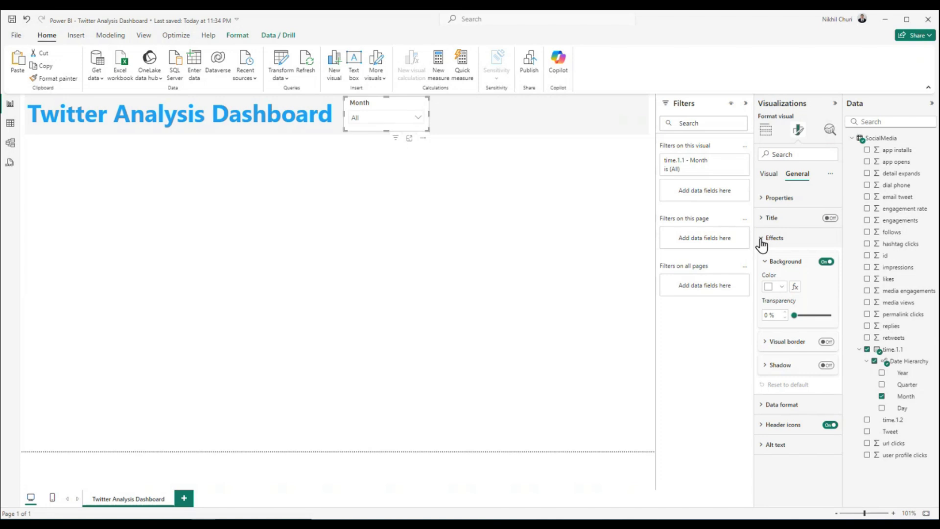
pyautogui.click(780, 289)
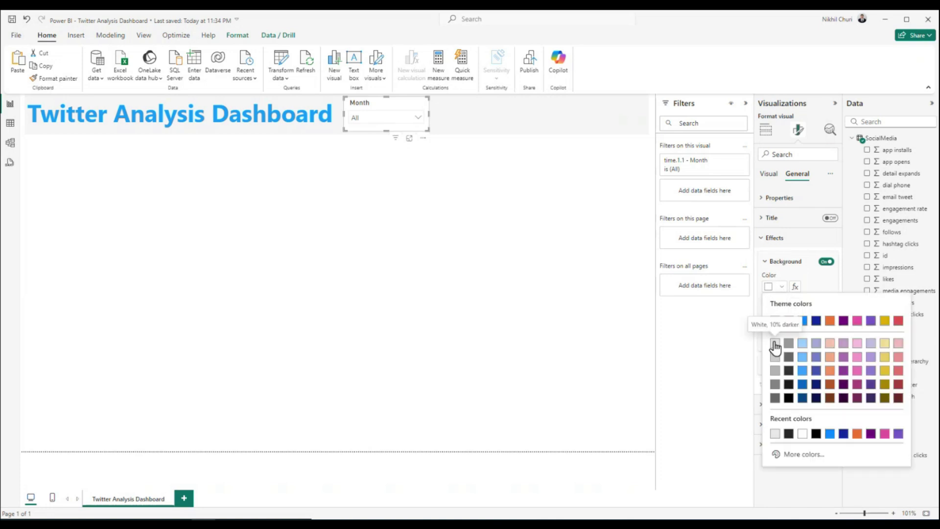
pyautogui.click(775, 347)
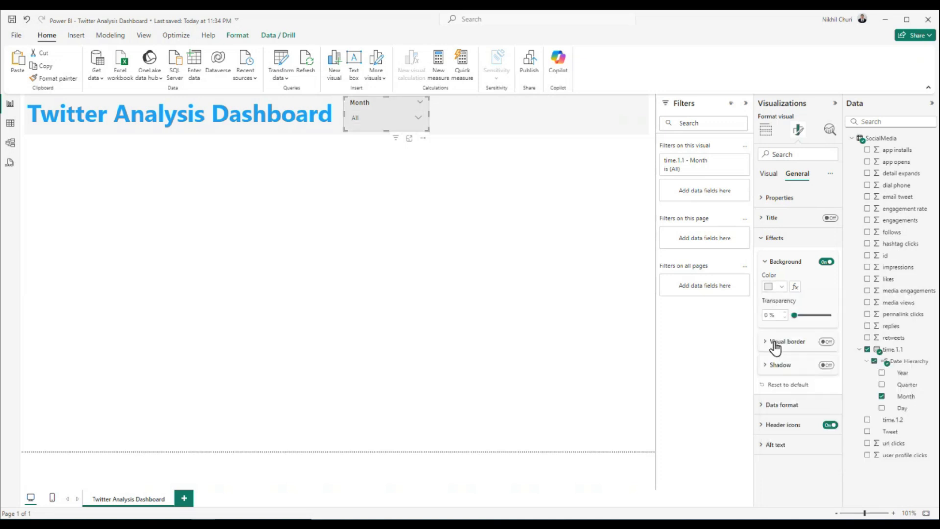
pyautogui.write('60')
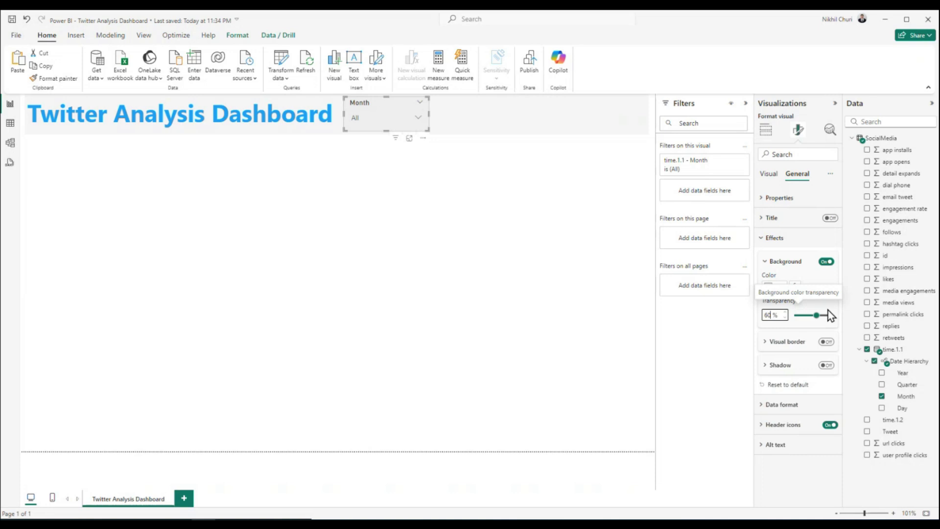
pyautogui.click(450, 357)
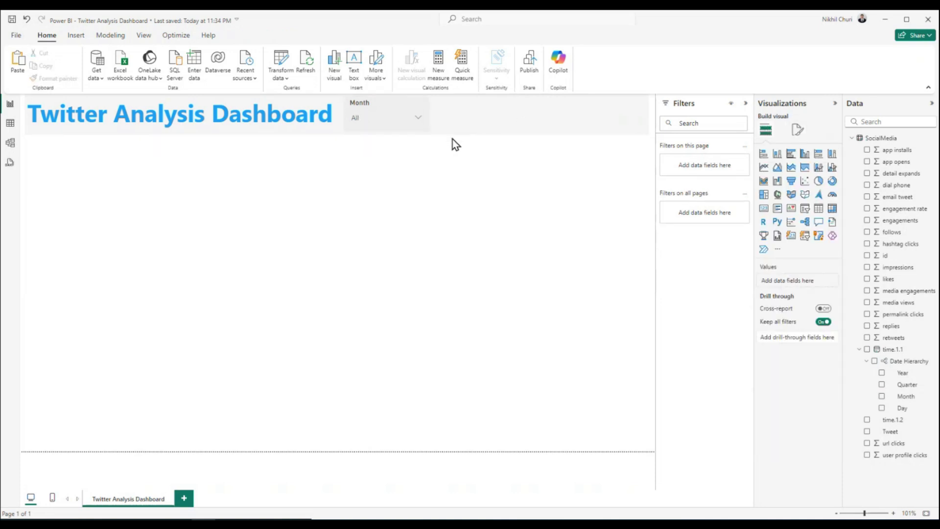
pyautogui.click(12, 20)
# Add a small card visual below the dashboard title and have it show the Count of the Tweet field.
pyautogui.click(766, 210)
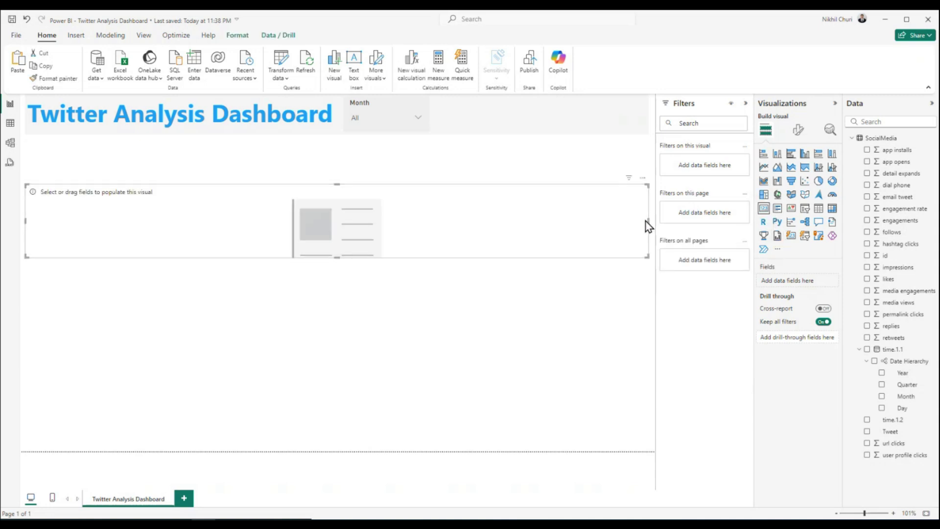
pyautogui.moveTo(647, 221); pyautogui.dragTo(114, 151)
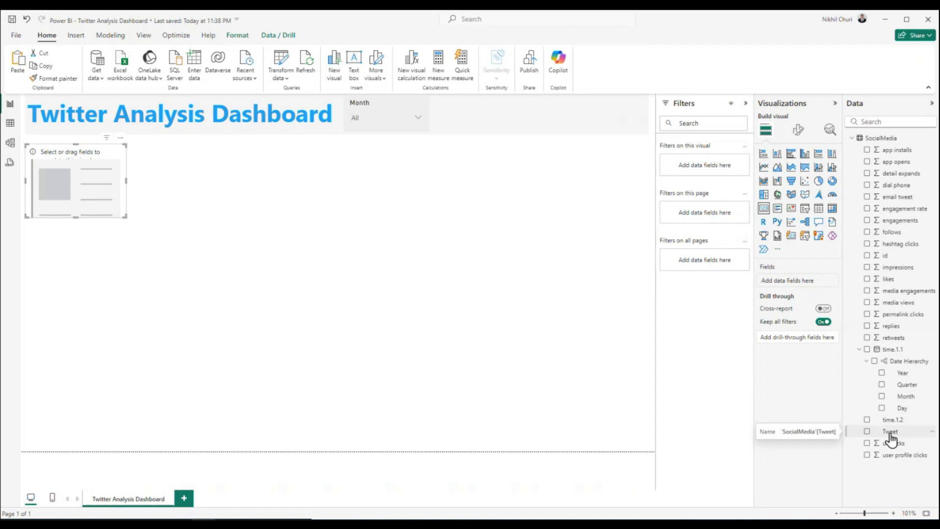
pyautogui.click(866, 432)
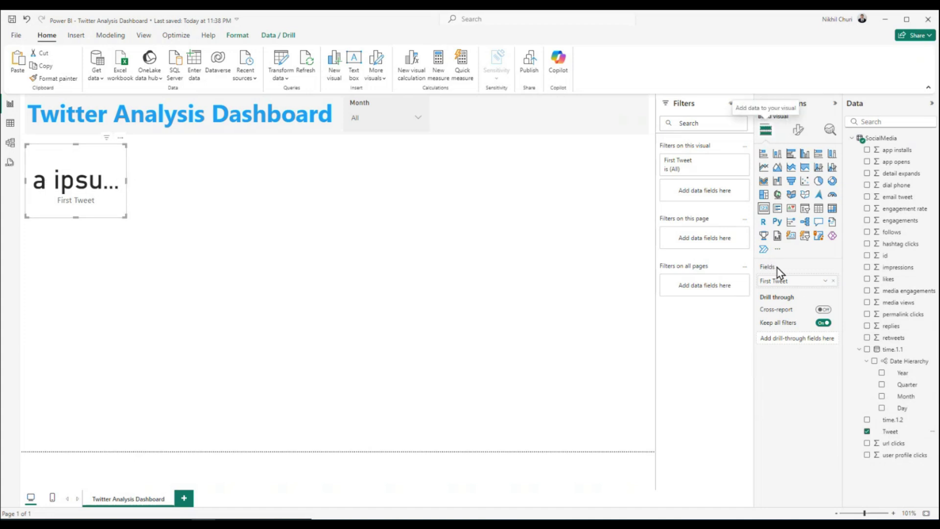
pyautogui.click(826, 282)
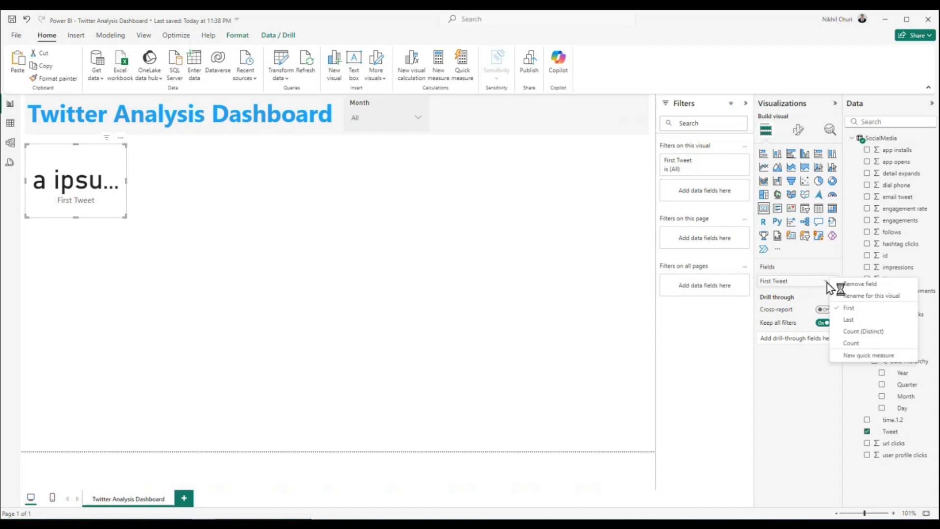
pyautogui.click(854, 345)
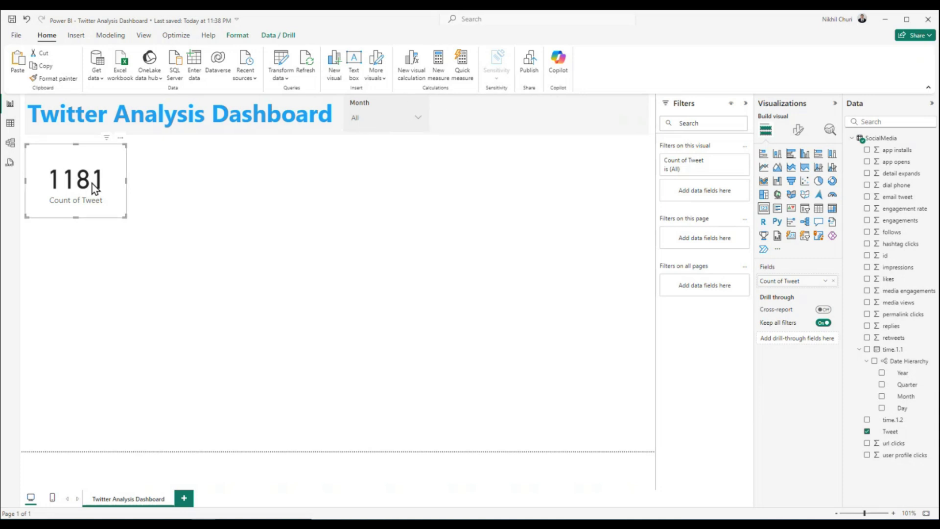
# Filter the dashboard to June with the Month slicer to test the tweet count card.
pyautogui.click(417, 119)
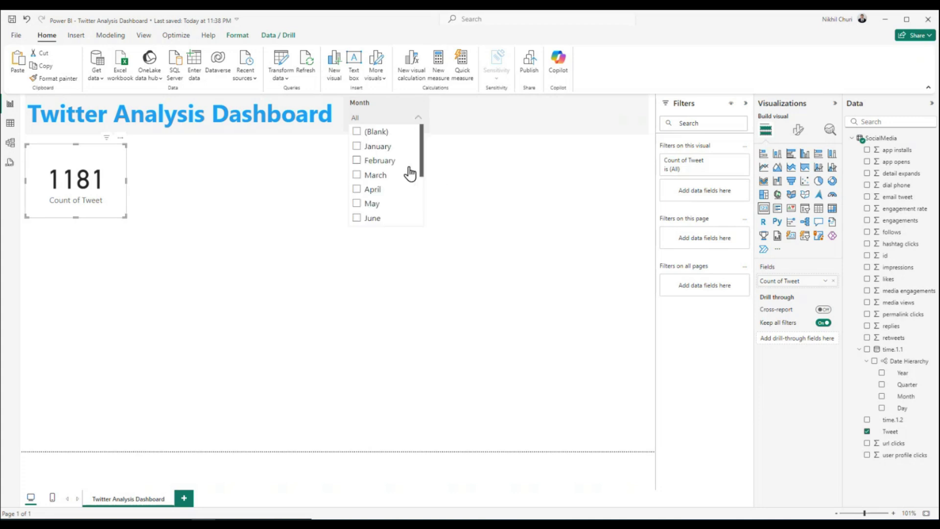
pyautogui.scroll(-1, 389, 203)
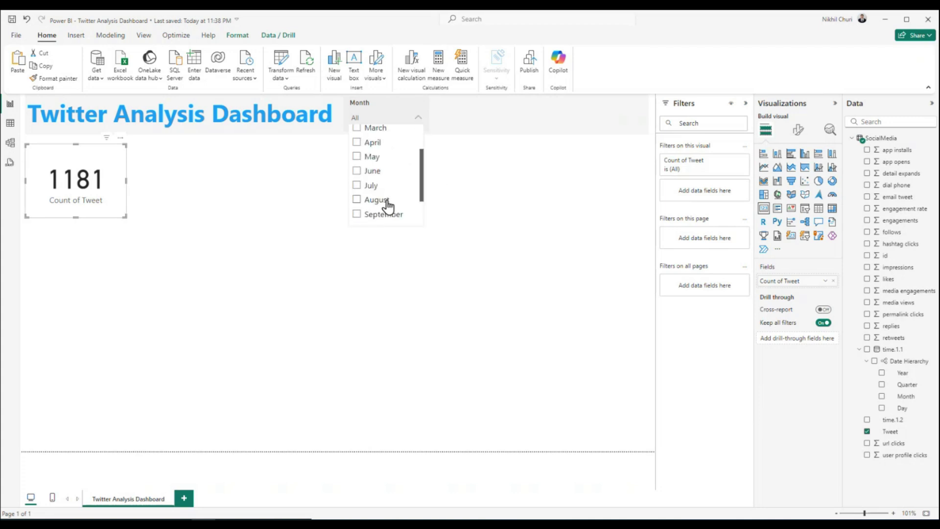
pyautogui.click(356, 168)
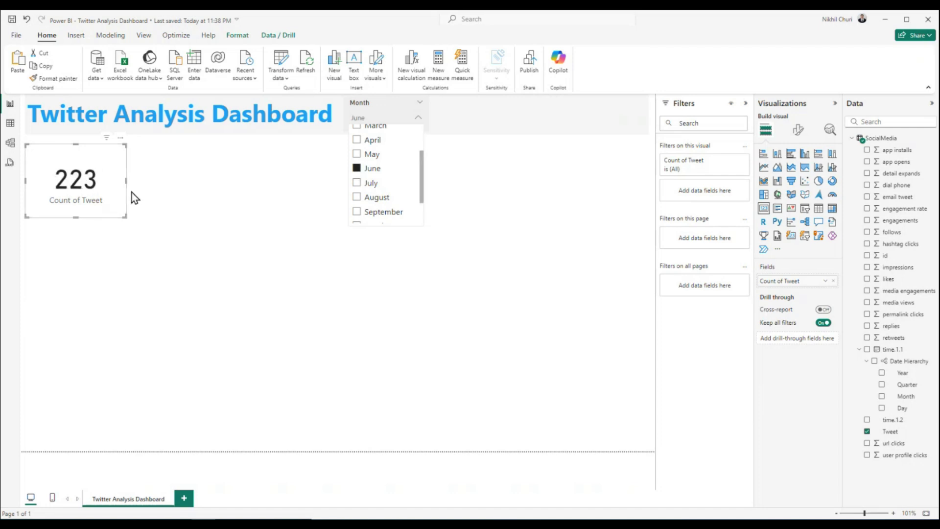
# Try to rename the Count of Tweet field on the card to Tweet Count.
pyautogui.click(273, 202)
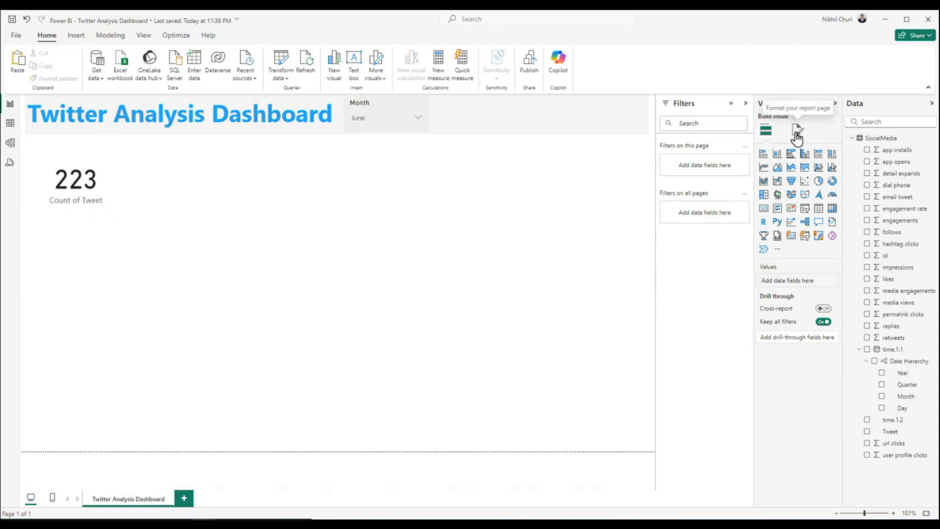
pyautogui.click(110, 165)
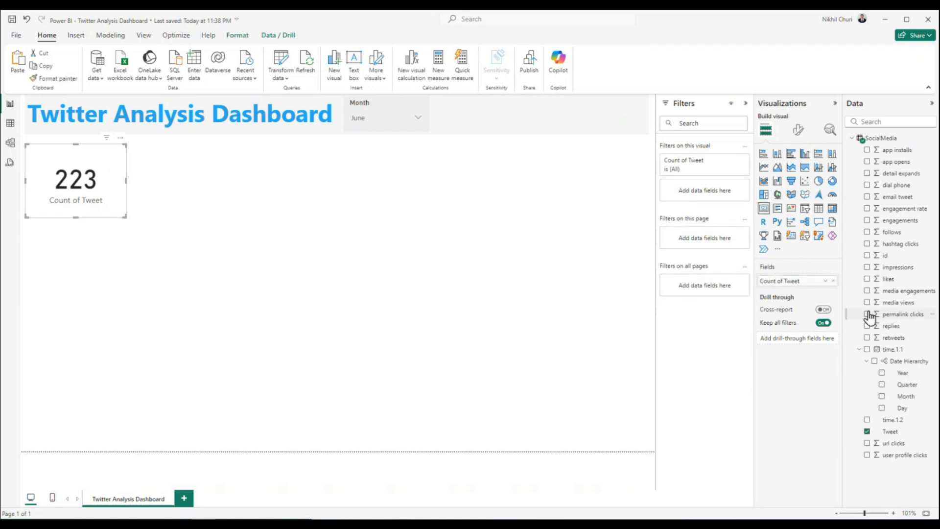
pyautogui.click(826, 280)
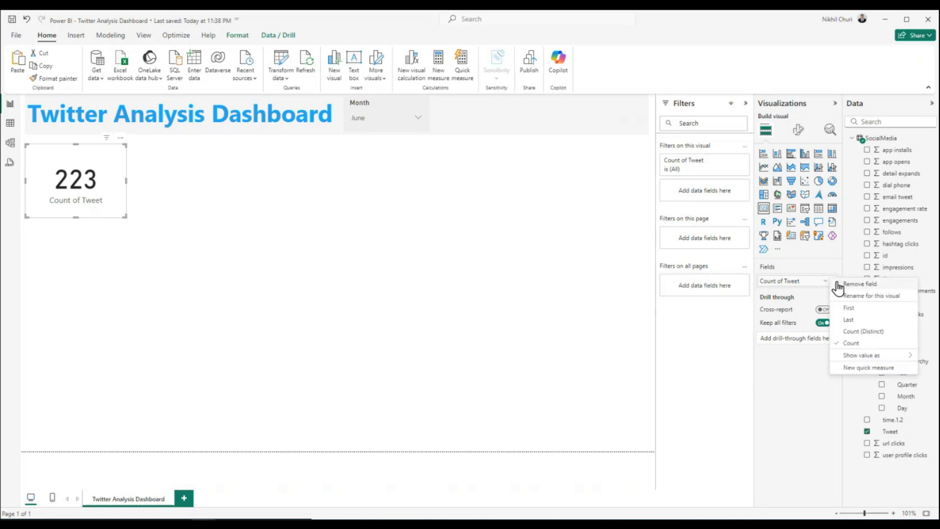
pyautogui.click(840, 295)
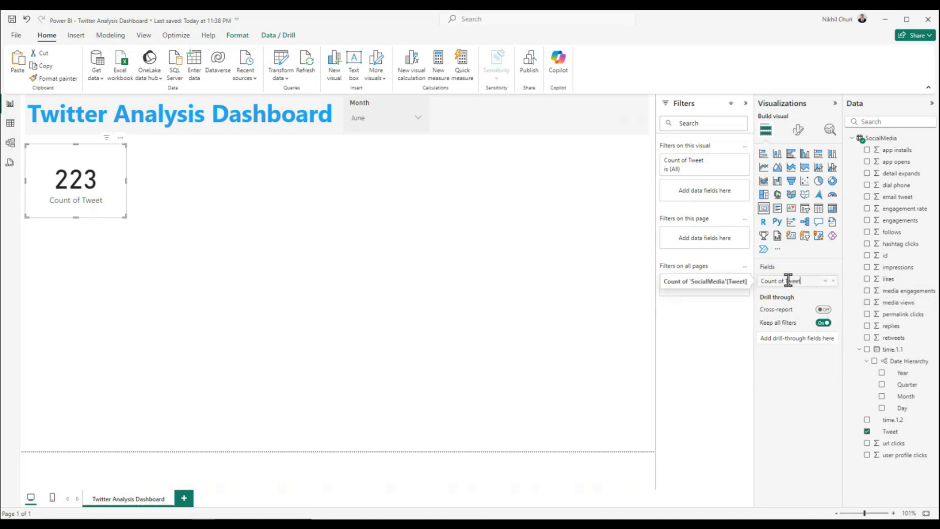
pyautogui.moveTo(785, 280); pyautogui.dragTo(703, 271)
pyautogui.press('BackSpace')
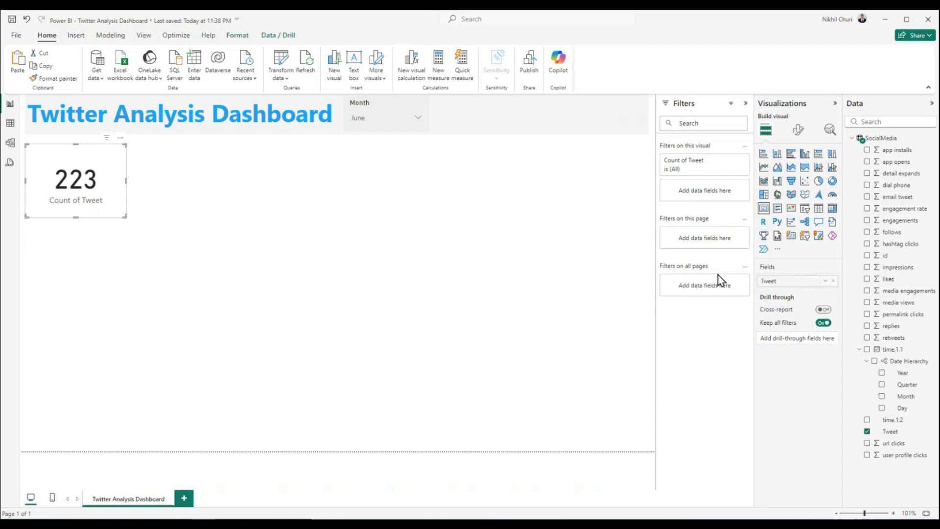
pyautogui.write('Count')
pyautogui.click(434, 255)
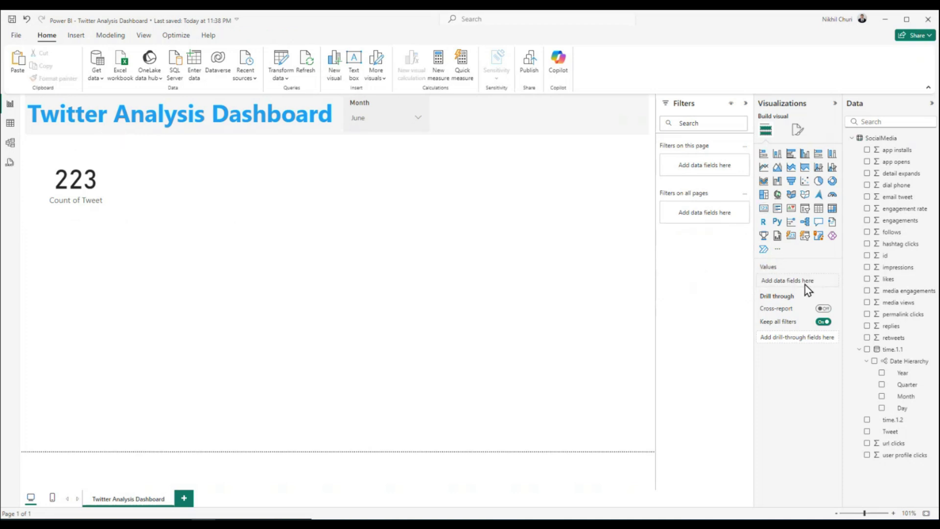
# Rename the card's Count of Tweet field to "Tweet Count" for this visual.
pyautogui.click(105, 180)
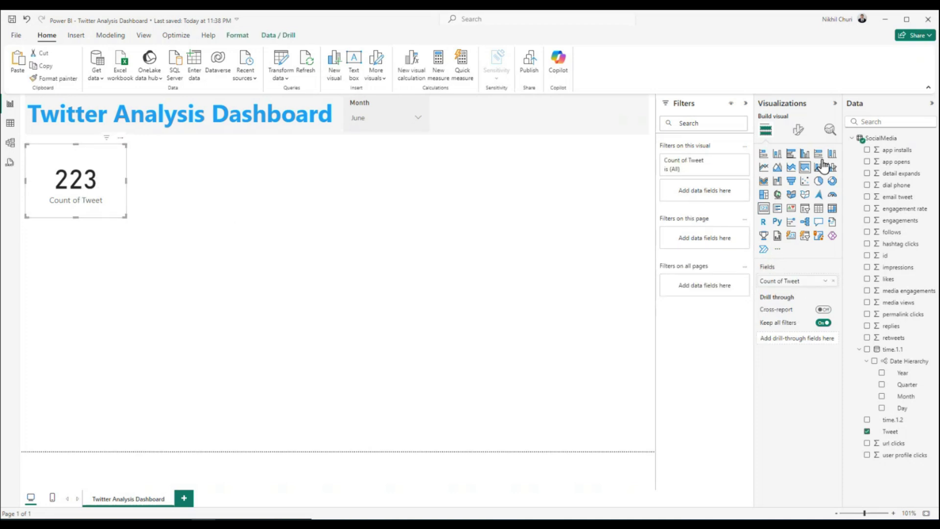
pyautogui.click(827, 280)
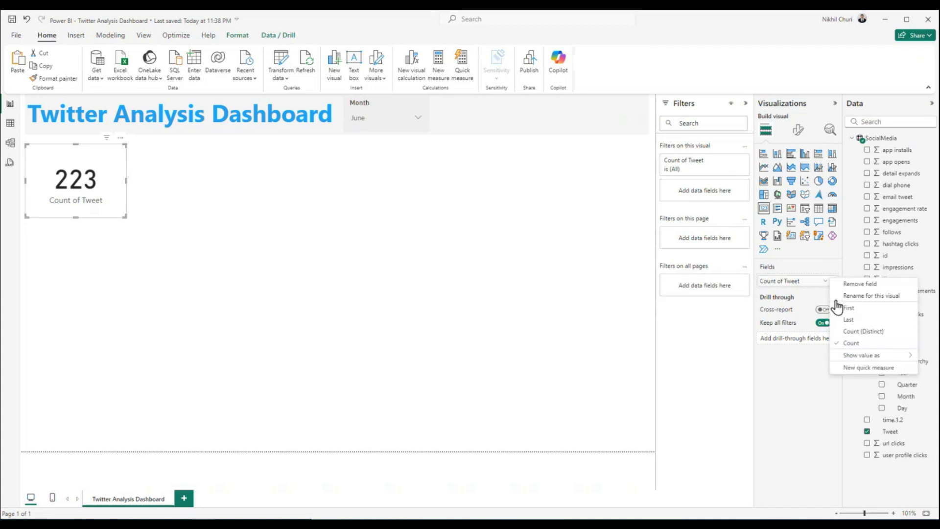
pyautogui.click(839, 296)
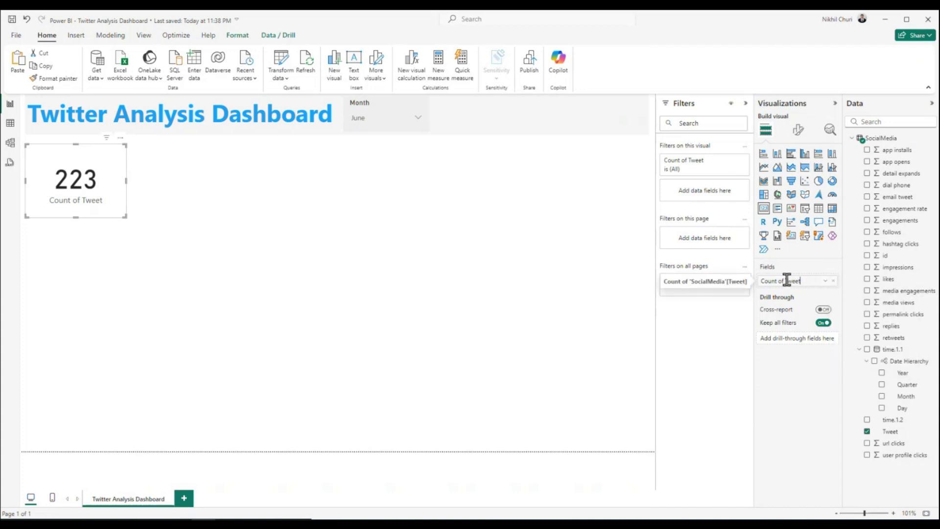
pyautogui.moveTo(784, 281); pyautogui.dragTo(566, 285)
pyautogui.press('BackSpace')
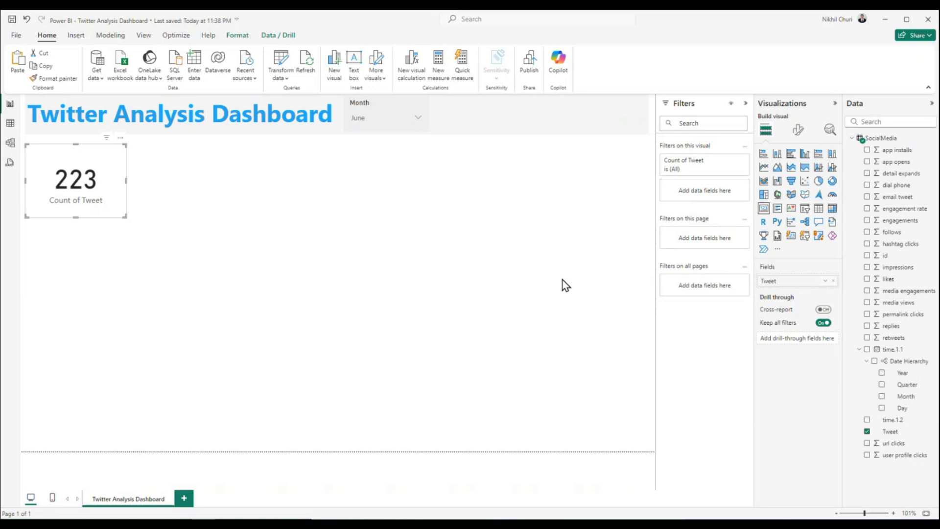
pyautogui.press('End')
pyautogui.press('Return')
# Rename the card's field label to "Tweet #" for this visual.
pyautogui.click(825, 281)
pyautogui.click(813, 296)
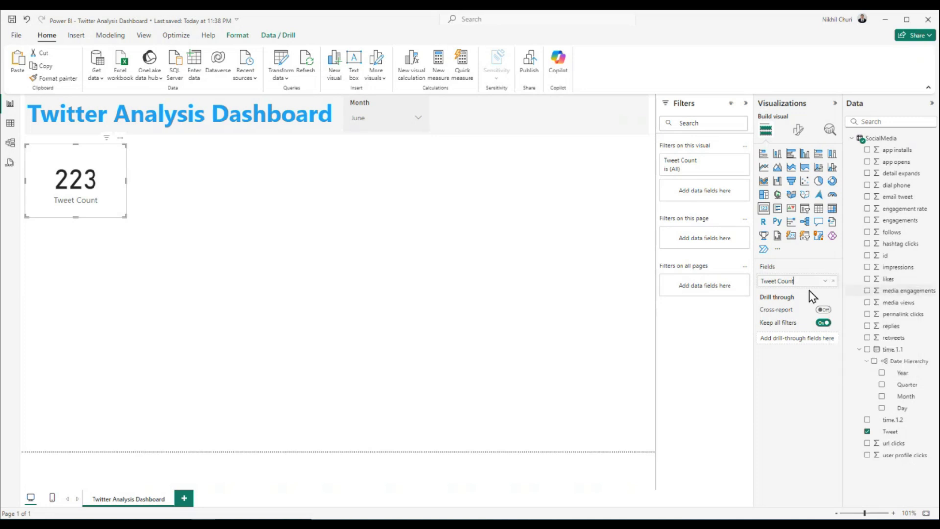
pyautogui.press('BackSpace')
pyautogui.press('BackSpace')
pyautogui.press('Return')
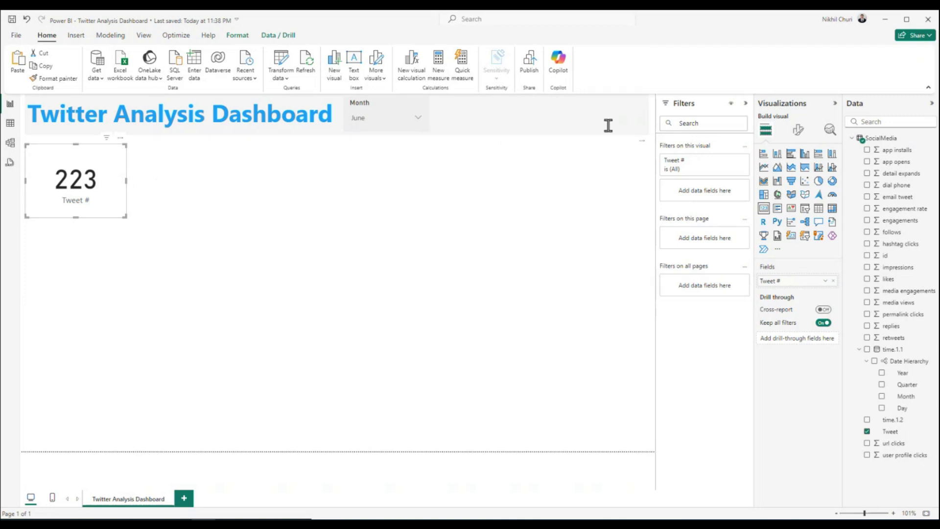
# Give the Tweet # card a White, 10% darker background at 60% transparency.
pyautogui.click(798, 131)
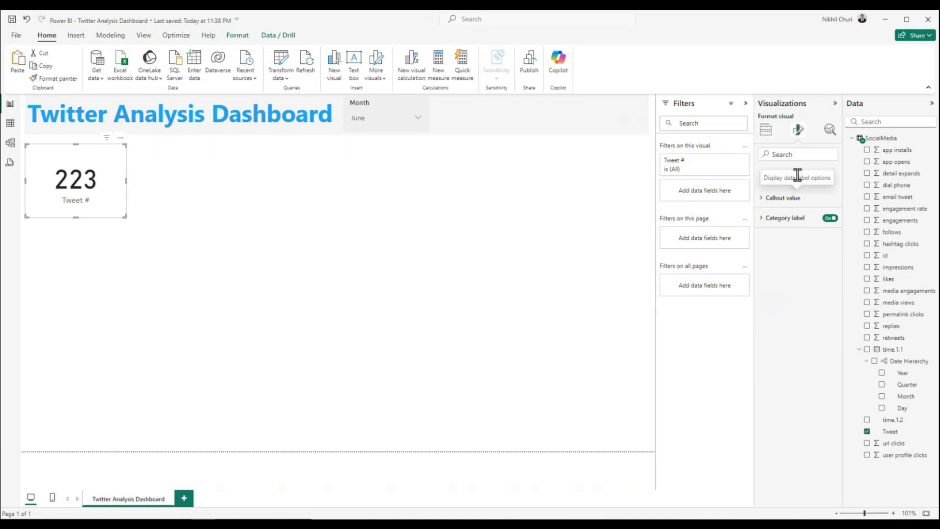
pyautogui.click(799, 175)
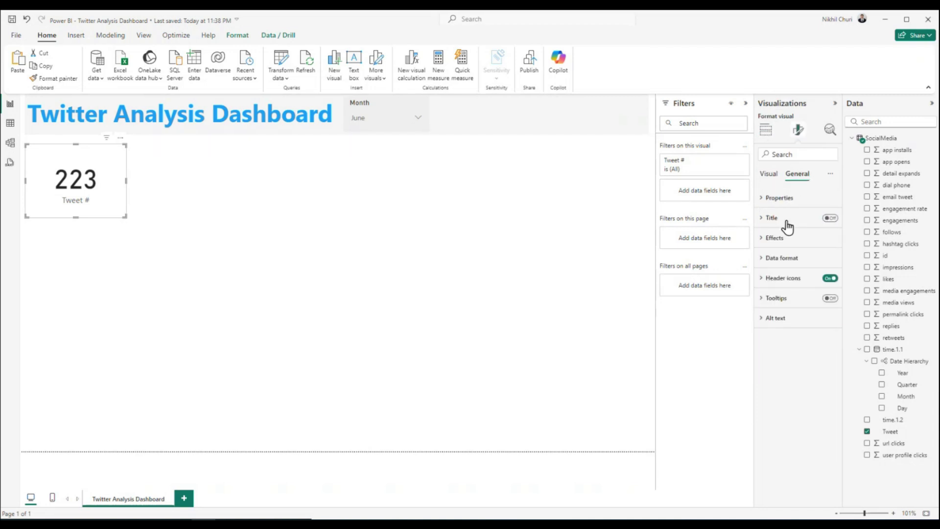
pyautogui.click(762, 238)
pyautogui.click(775, 288)
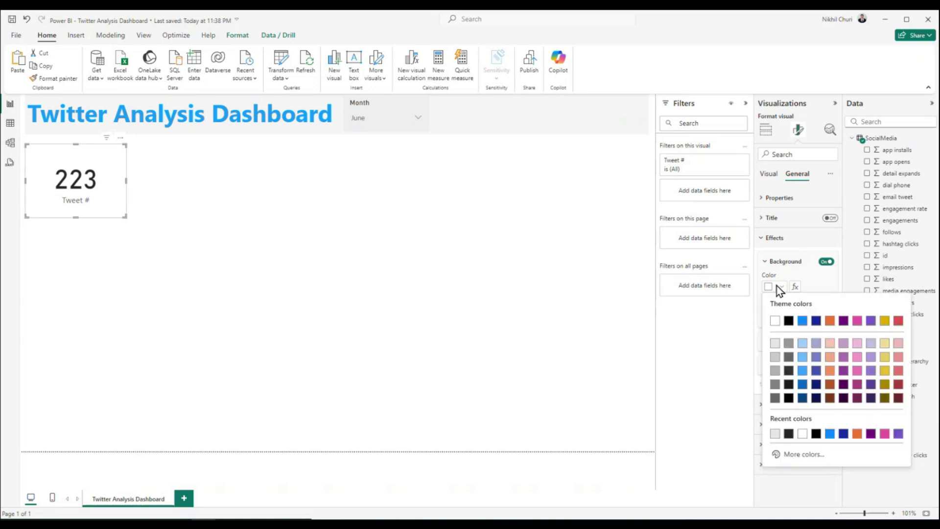
pyautogui.click(775, 344)
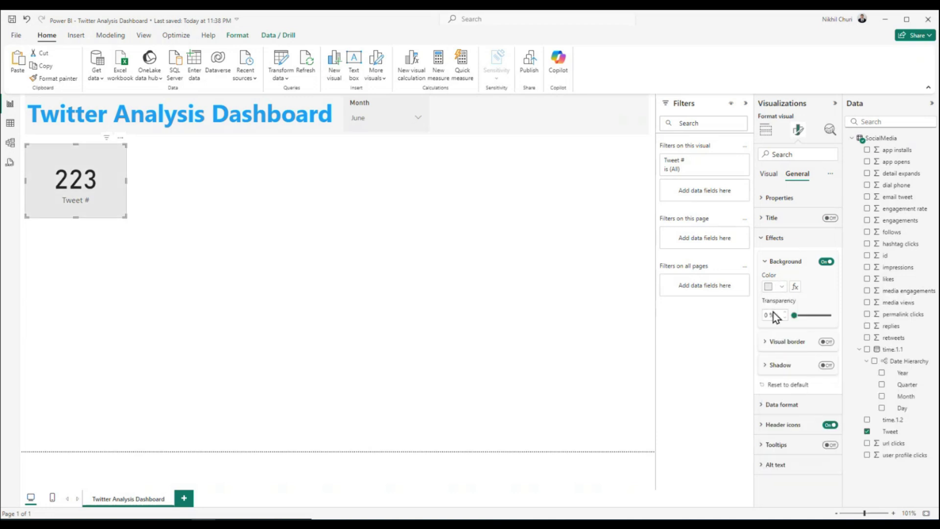
pyautogui.write('60')
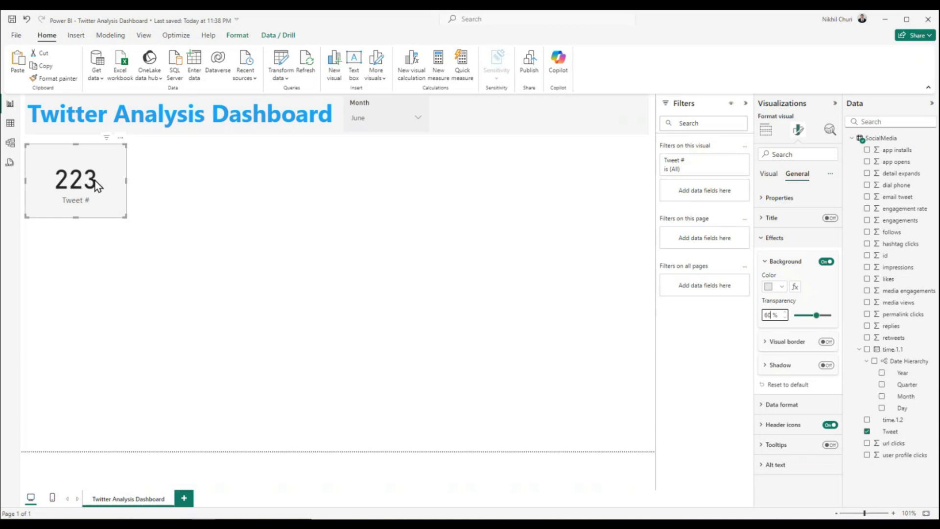
pyautogui.click(768, 238)
# Make the callout value of the Tweet # card bold.
pyautogui.click(767, 174)
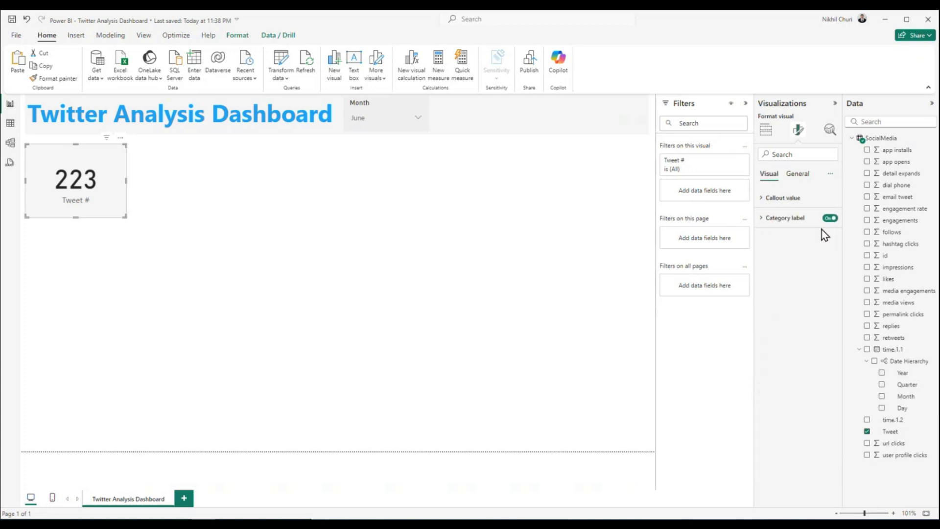
pyautogui.click(766, 198)
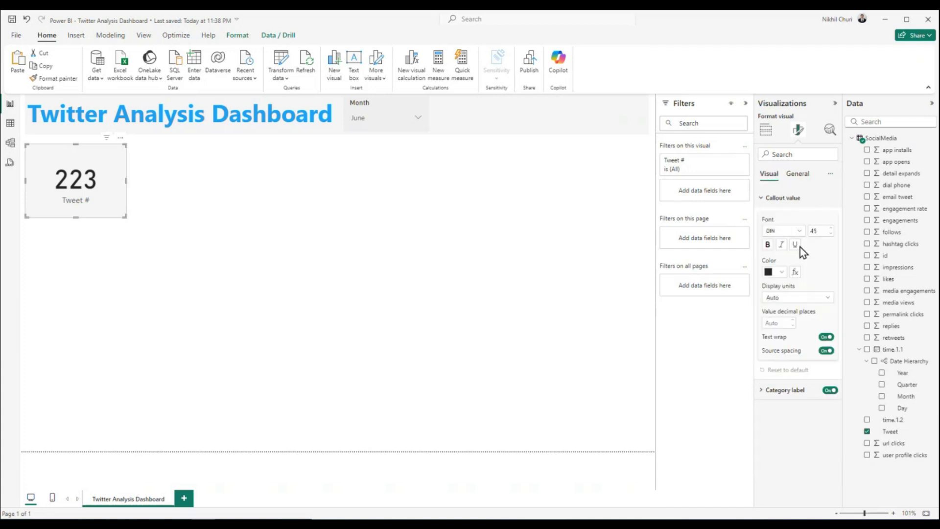
pyautogui.click(768, 245)
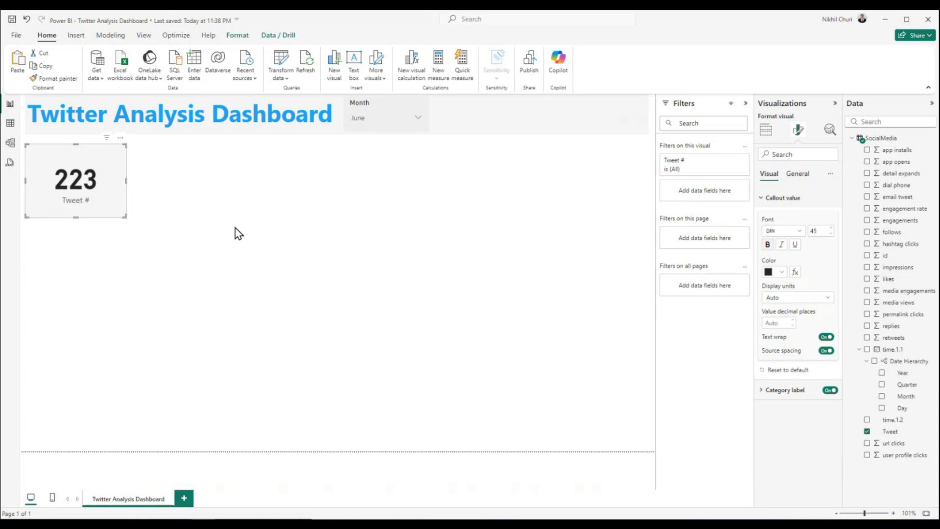
pyautogui.click(195, 205)
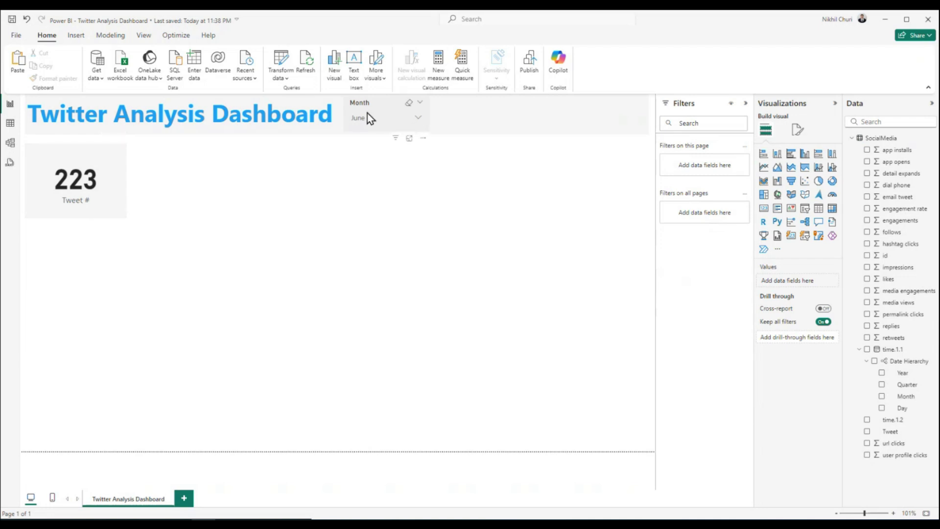
# Copy the Tweet # card and paste three duplicates of it onto the page.
pyautogui.click(117, 162)
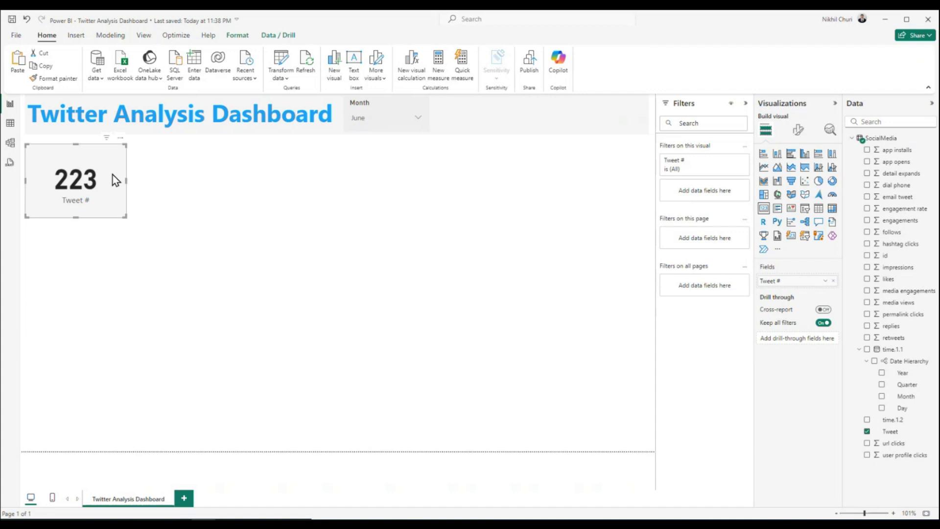
pyautogui.click(188, 197)
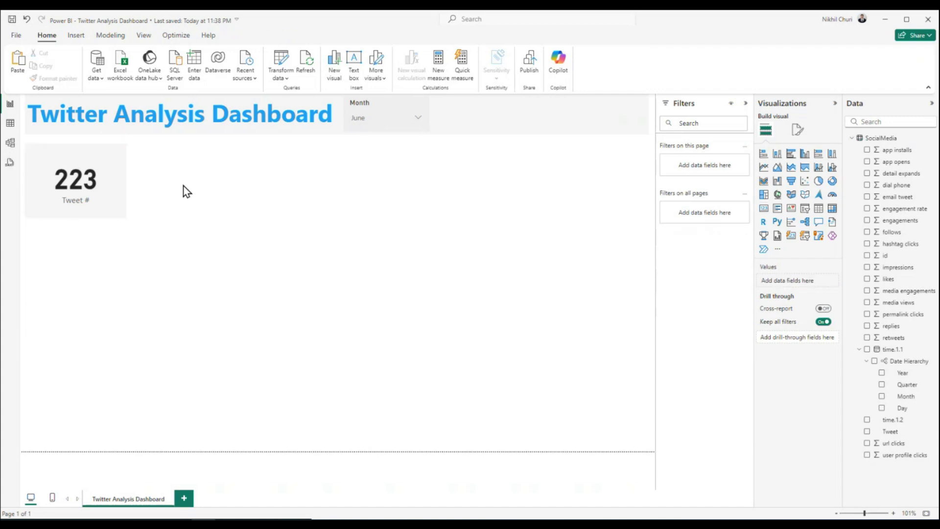
pyautogui.hotkey('ctrl', 'v')
pyautogui.hotkey('ctrl', 'v')
pyautogui.hotkey('ctrl', 'v')
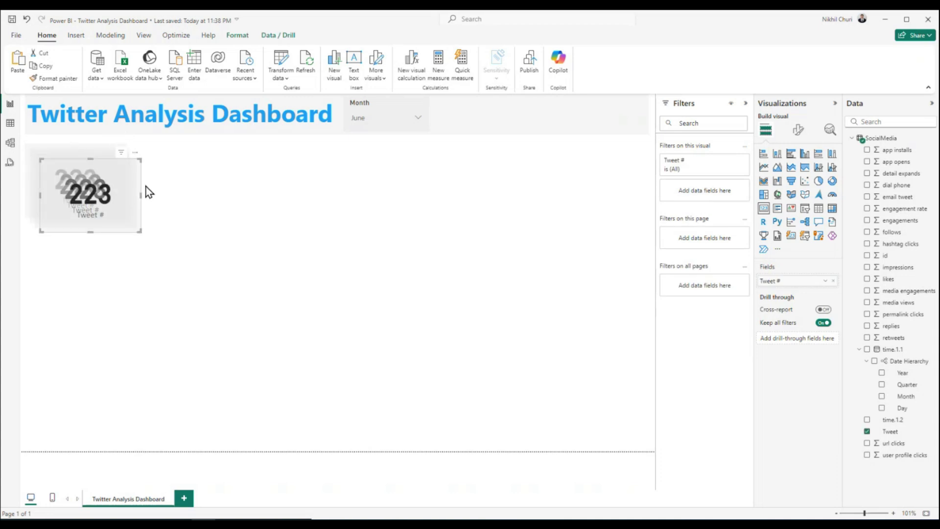
# Stack the four cards in a column below the dashboard title, with small gaps down to the page's lower edge.
pyautogui.moveTo(122, 181); pyautogui.dragTo(107, 389)
pyautogui.moveTo(109, 166); pyautogui.dragTo(104, 303)
pyautogui.moveTo(123, 191); pyautogui.dragTo(108, 234)
pyautogui.moveTo(106, 173); pyautogui.dragTo(106, 166)
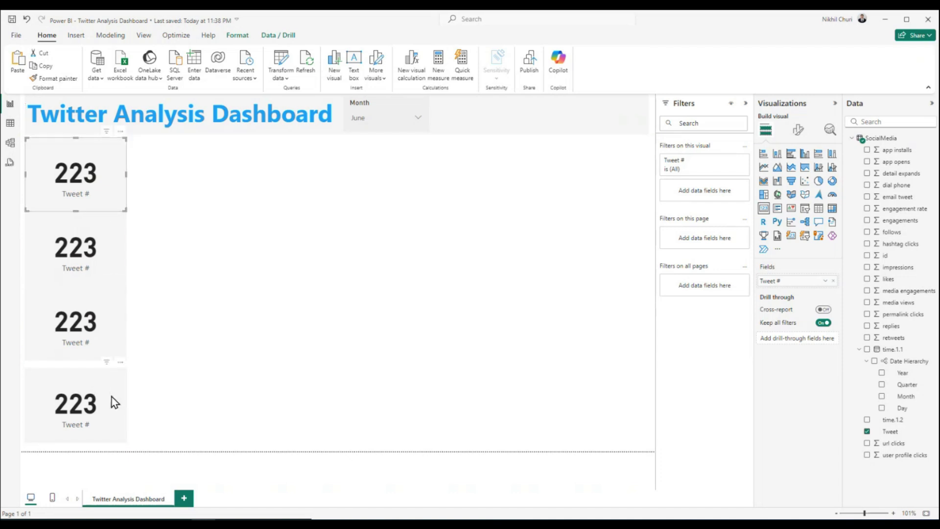
pyautogui.moveTo(111, 396); pyautogui.dragTo(110, 401)
pyautogui.moveTo(111, 334); pyautogui.dragTo(112, 338)
pyautogui.moveTo(113, 251); pyautogui.dragTo(110, 231)
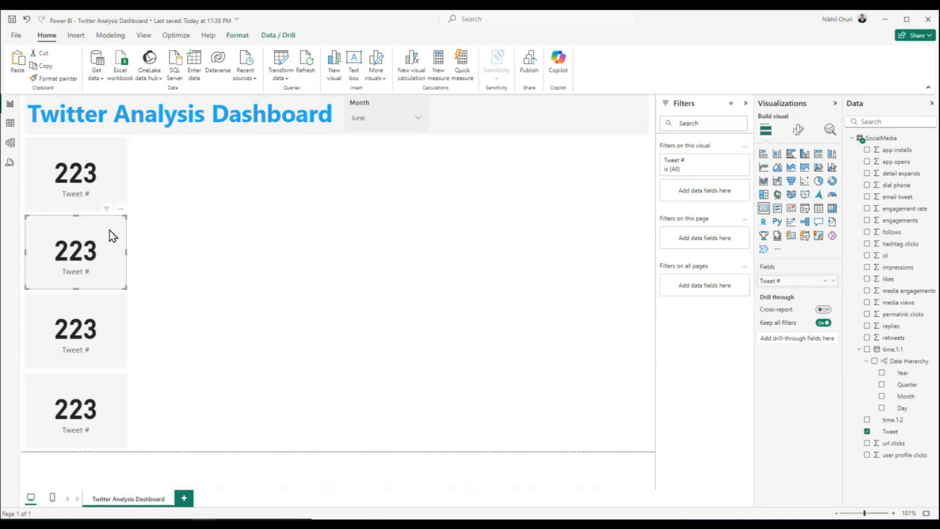
# Distribute the four stacked cards vertically and save the report.
pyautogui.click(113, 156)
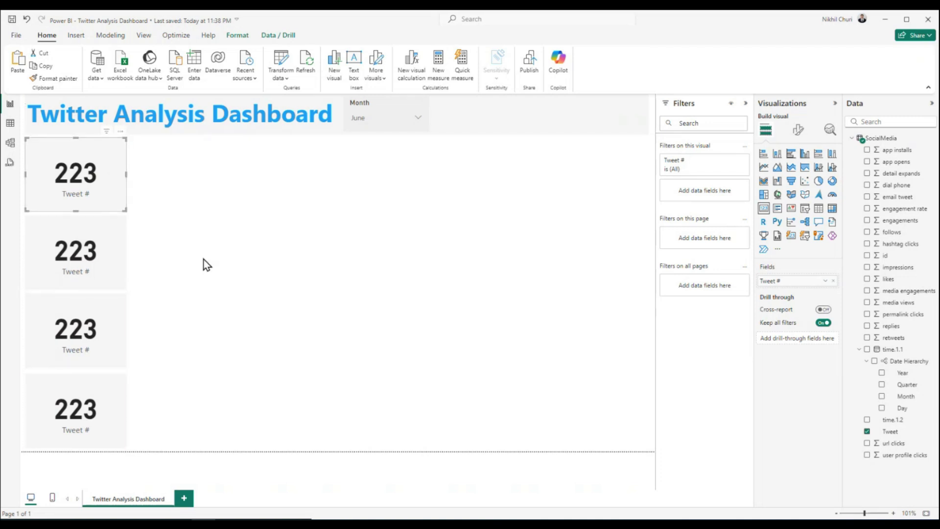
pyautogui.keyDown('ctrl'); pyautogui.click(113, 235); pyautogui.keyUp('ctrl')
pyautogui.keyDown('ctrl'); pyautogui.click(109, 336); pyautogui.keyUp('ctrl')
pyautogui.keyDown('ctrl'); pyautogui.click(108, 400); pyautogui.keyUp('ctrl')
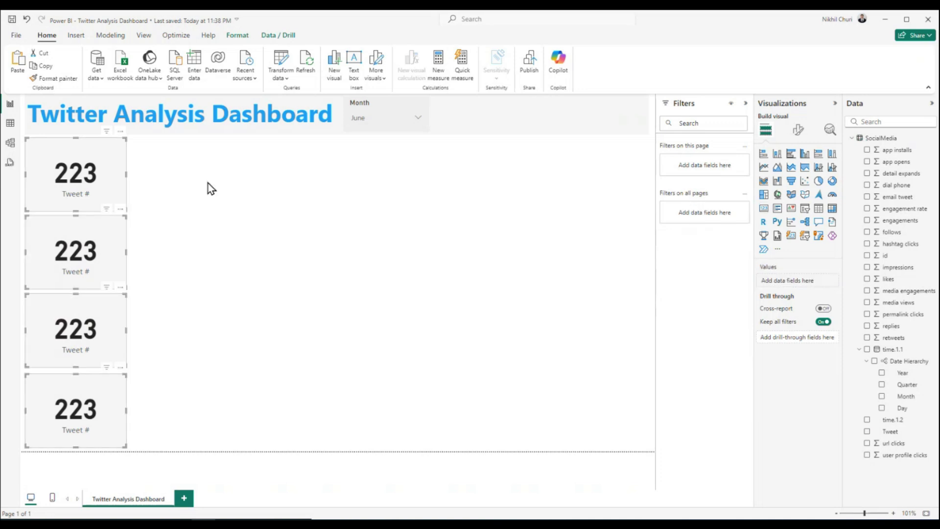
pyautogui.click(237, 36)
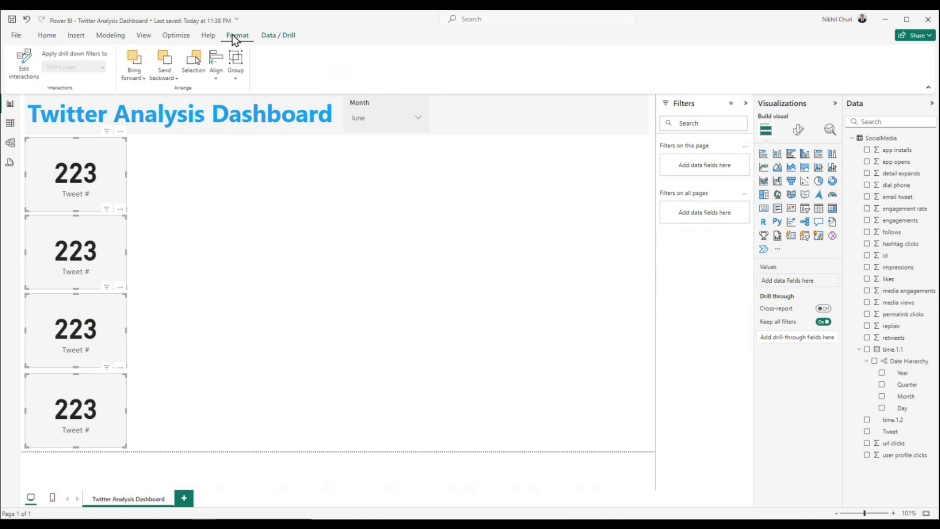
pyautogui.click(217, 78)
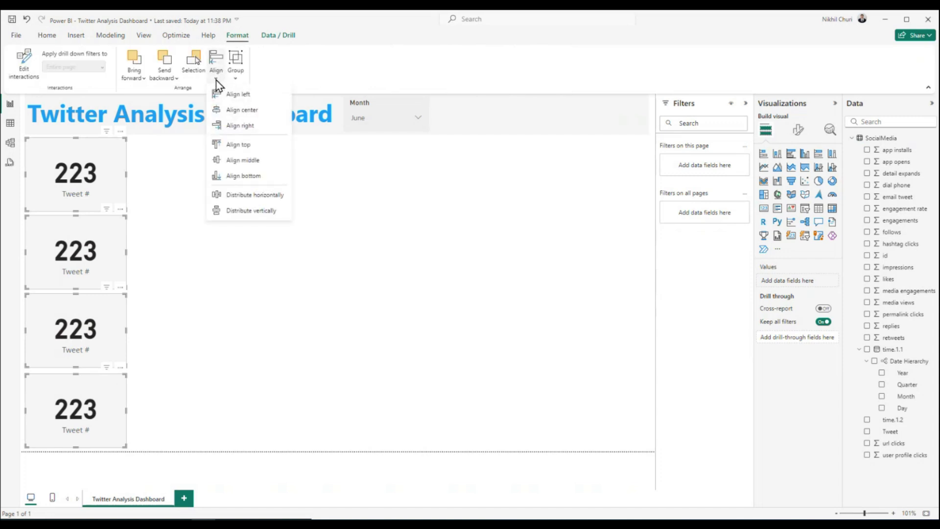
pyautogui.click(232, 214)
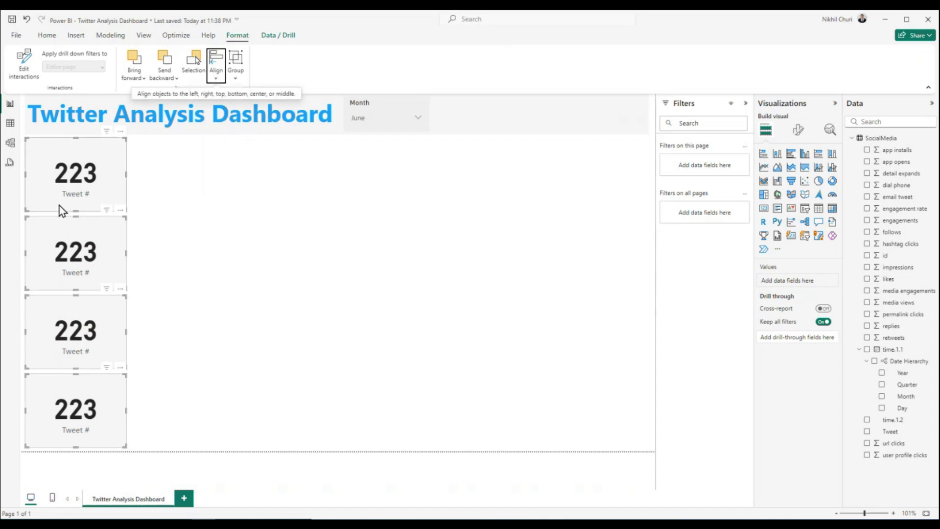
pyautogui.click(197, 281)
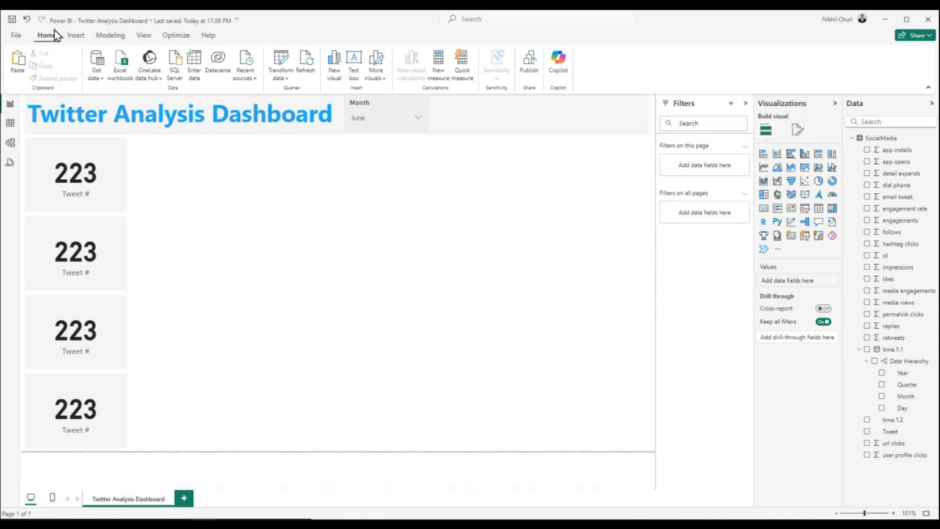
pyautogui.click(11, 20)
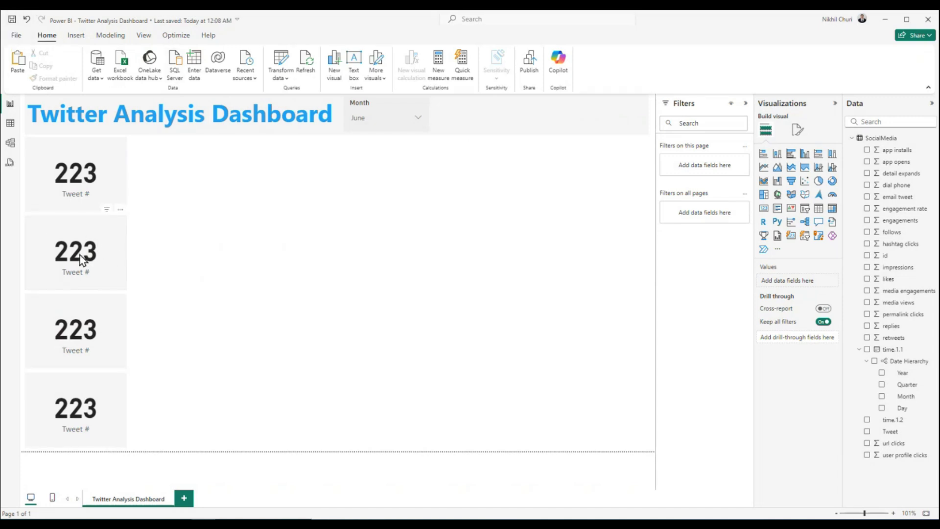
# Replace the Tweet field in the second card with impressions, aggregated as an average.
pyautogui.click(109, 235)
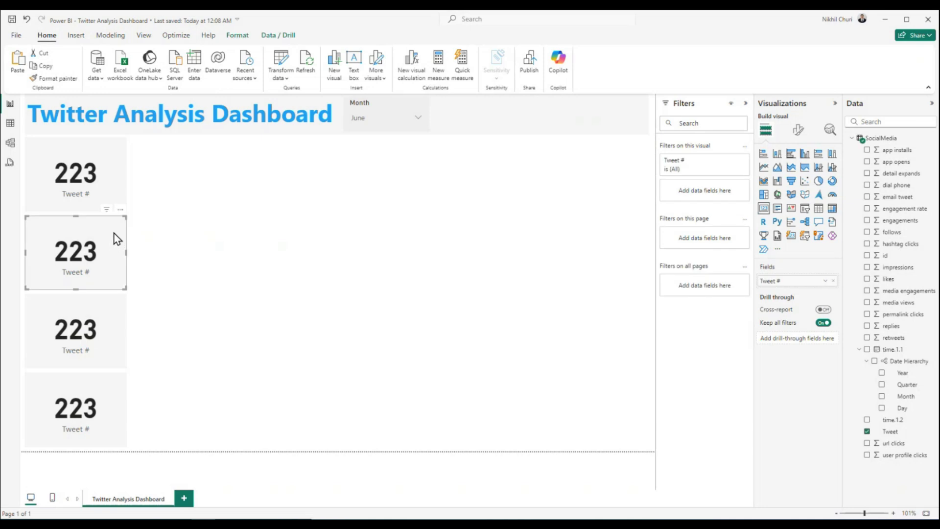
pyautogui.click(833, 280)
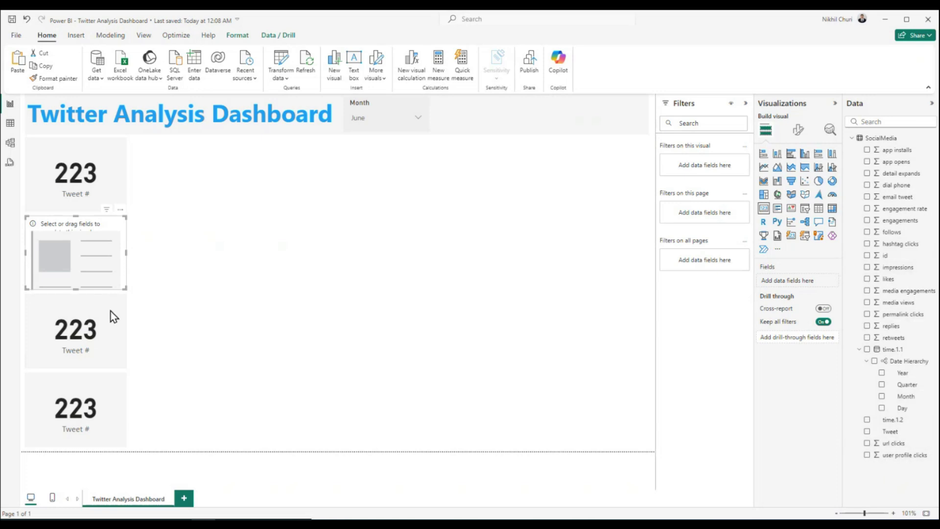
pyautogui.click(867, 268)
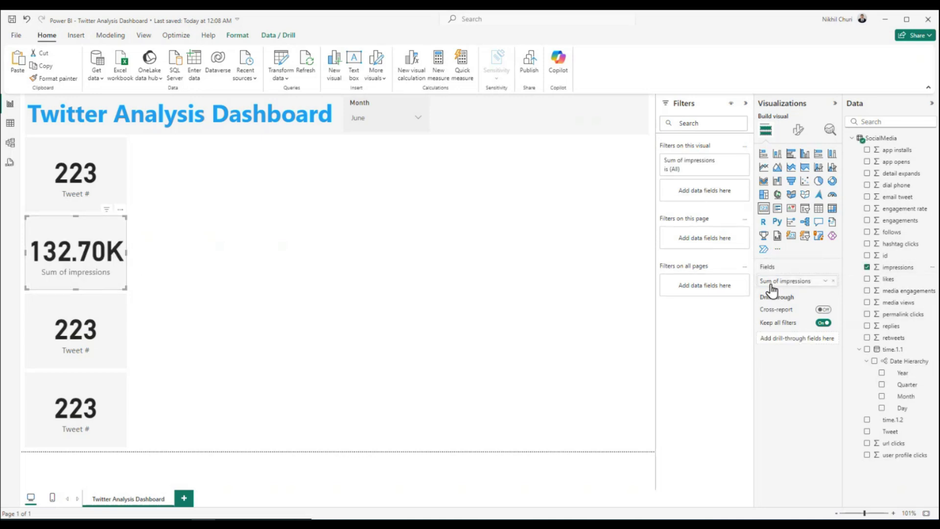
pyautogui.click(825, 281)
pyautogui.click(852, 319)
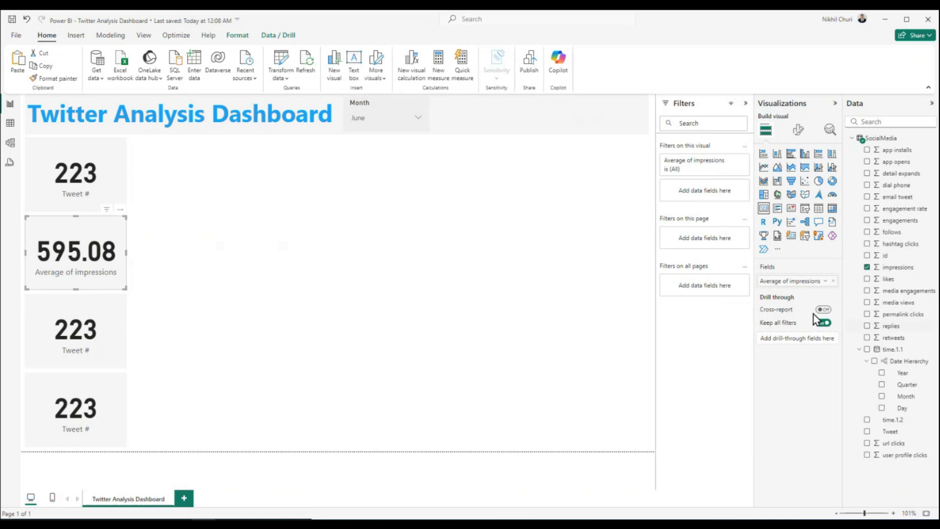
# Rename the impressions field in the second card to "Average Impressions" for this visual.
pyautogui.doubleClick(790, 279)
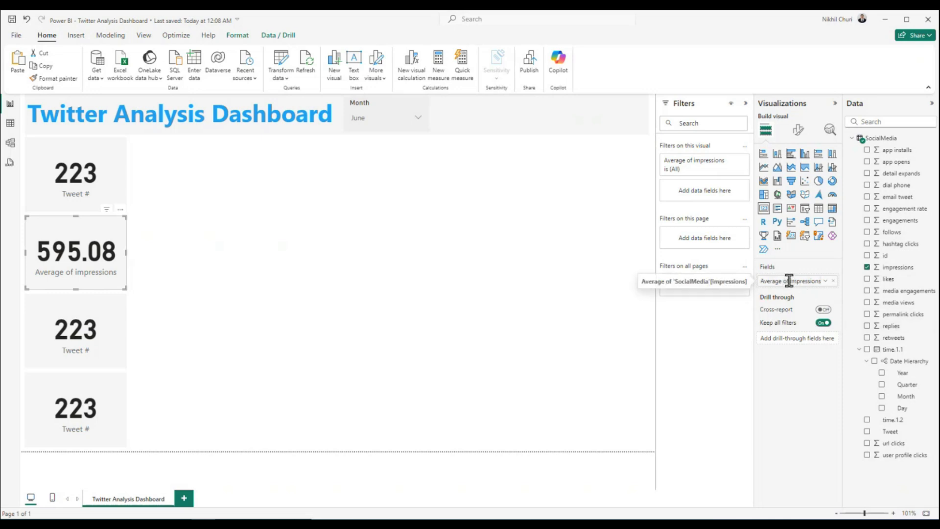
pyautogui.press('BackSpace')
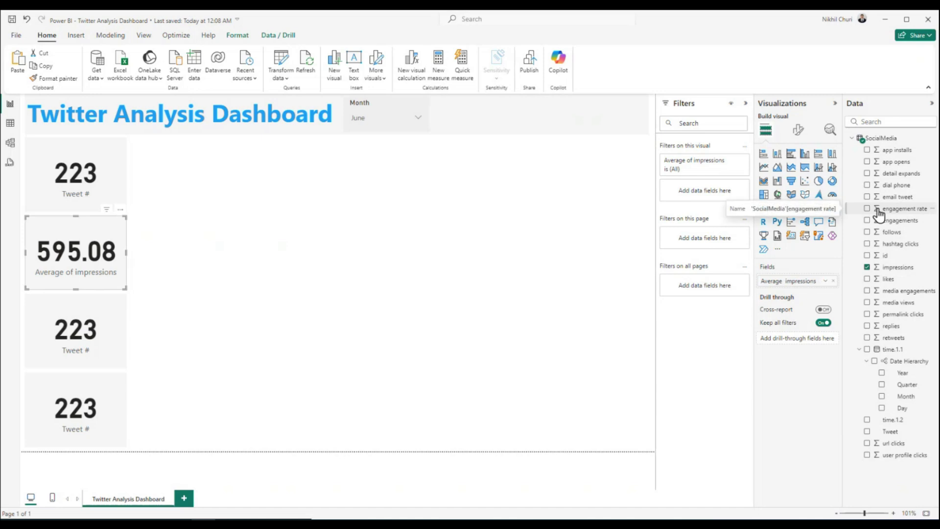
pyautogui.press('BackSpace')
pyautogui.press('Delete')
pyautogui.write('I')
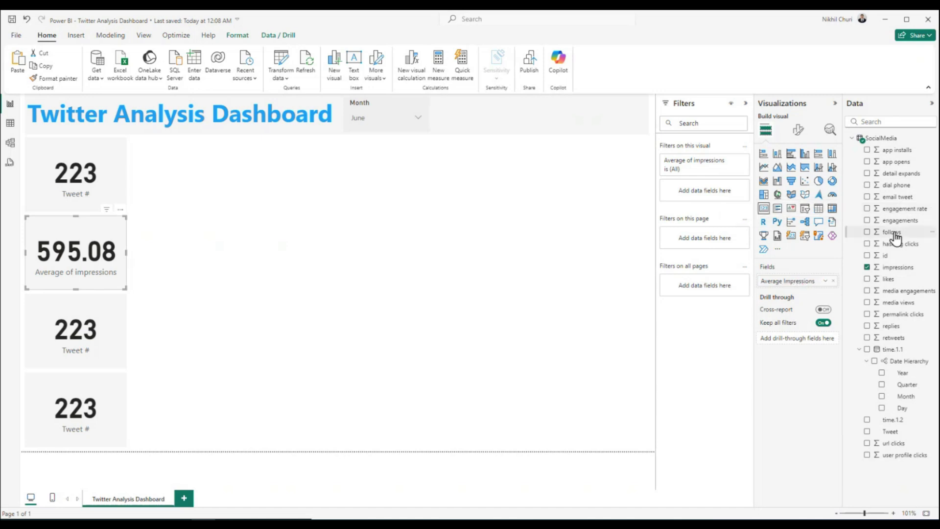
pyautogui.press('Return')
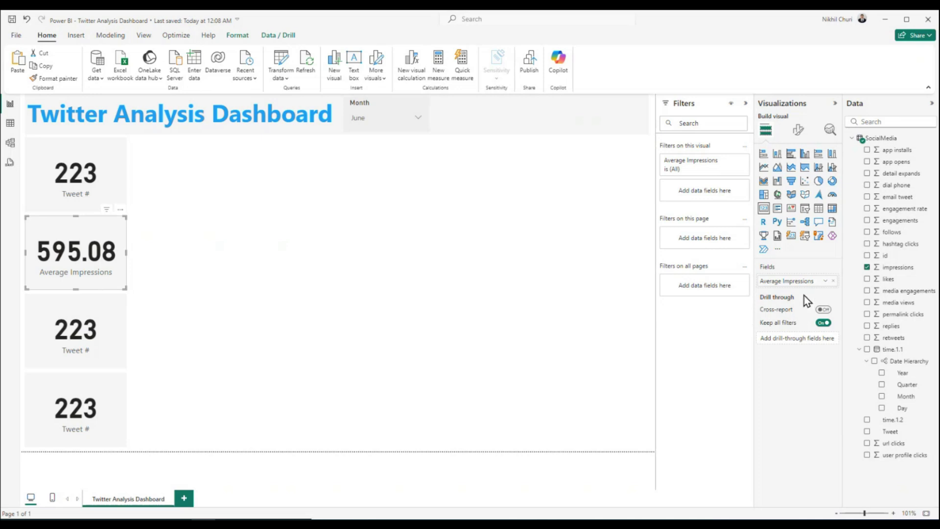
# Set the callout value of the Average Impressions card to 0 decimal places.
pyautogui.click(799, 132)
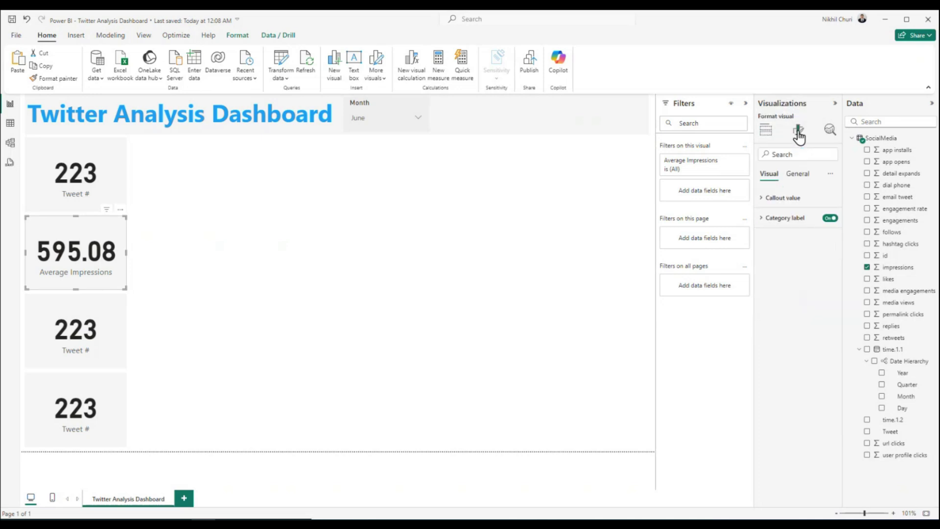
pyautogui.click(761, 199)
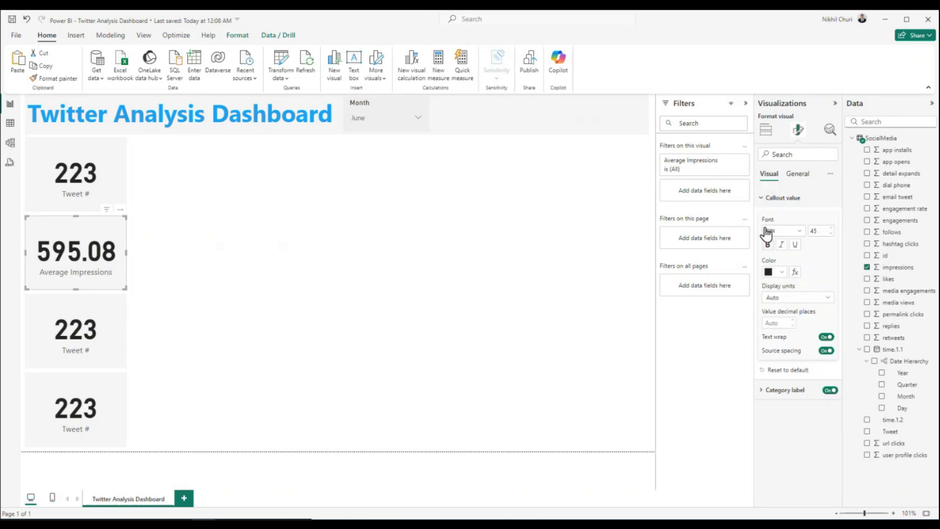
pyautogui.click(782, 322)
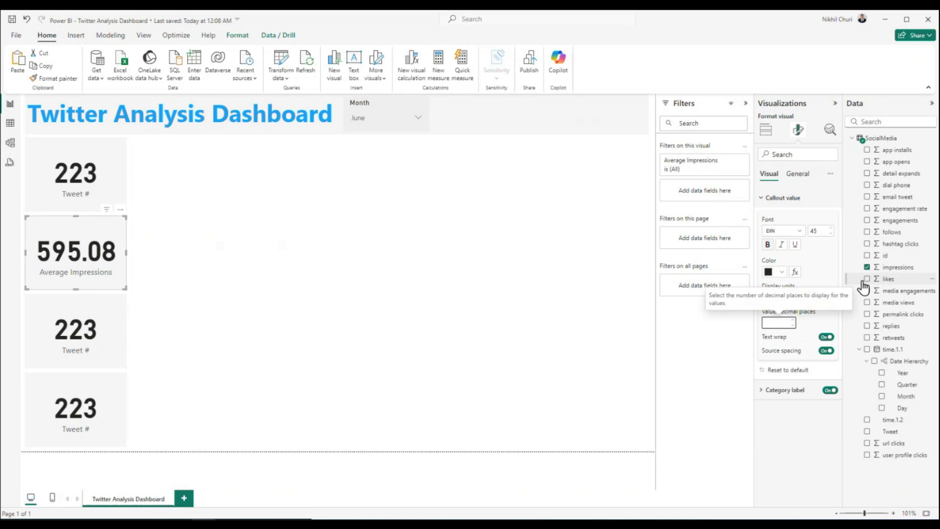
pyautogui.write('0')
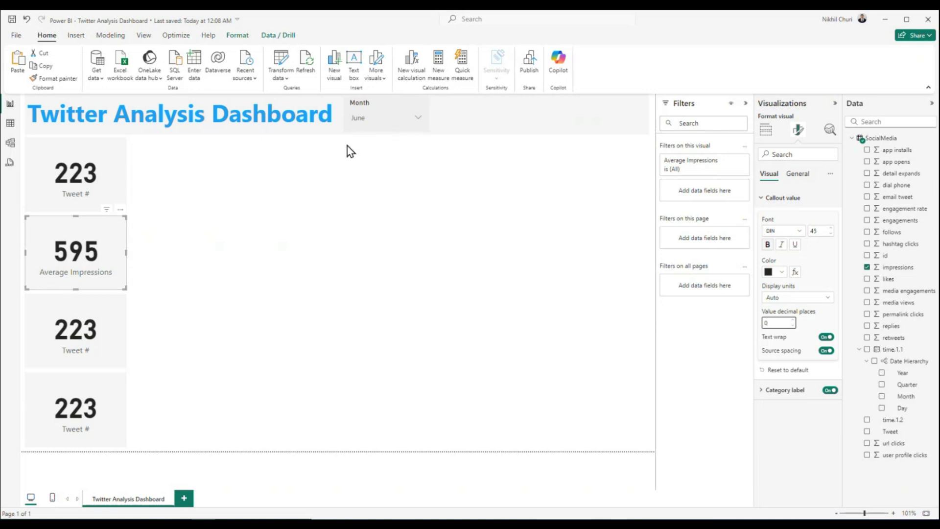
# Replace the Tweet field in the third card with engagement rate, aggregated as an average.
pyautogui.click(112, 318)
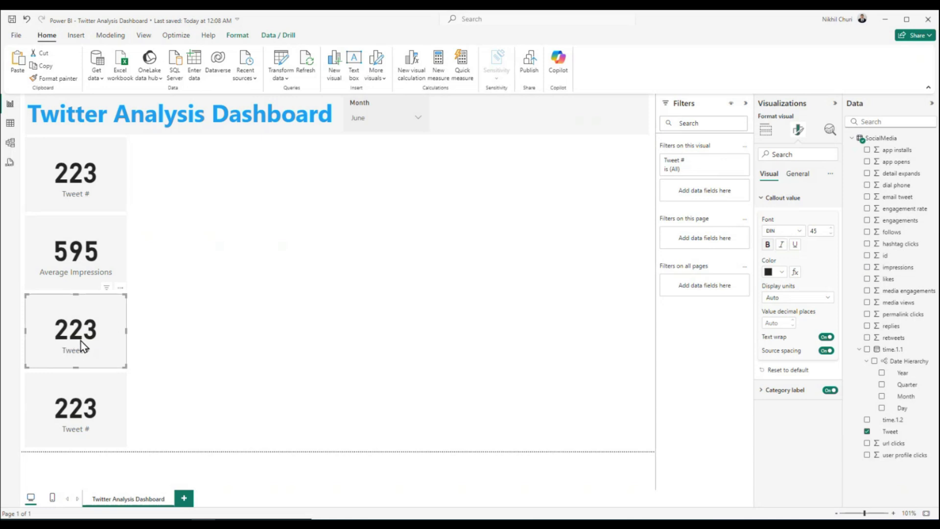
pyautogui.click(766, 130)
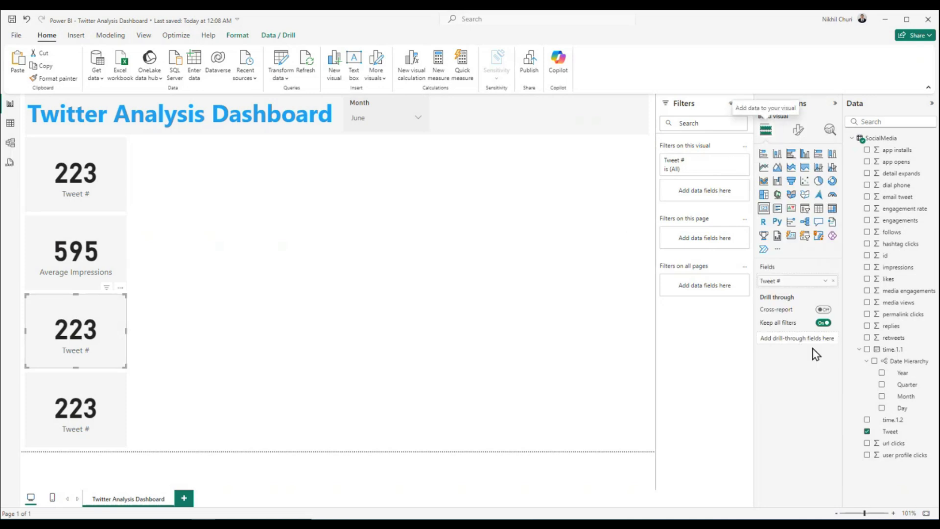
pyautogui.click(834, 281)
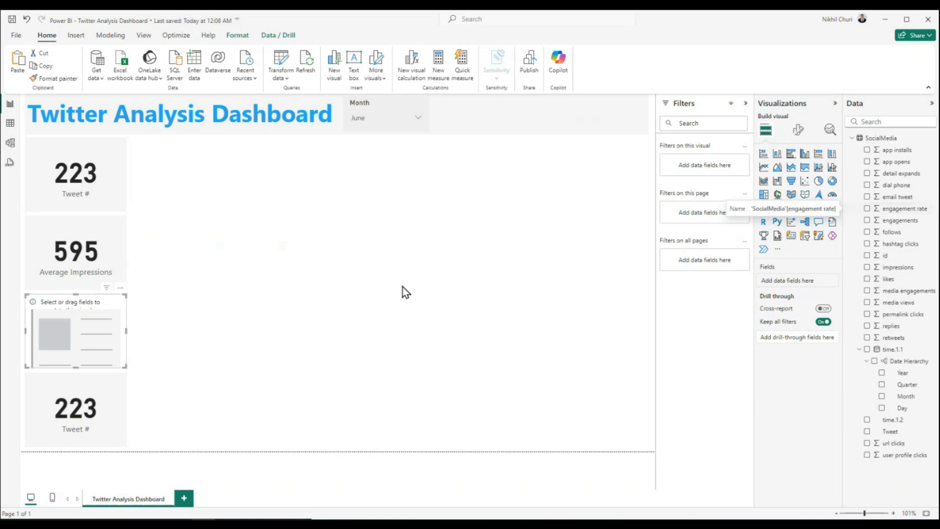
pyautogui.click(868, 210)
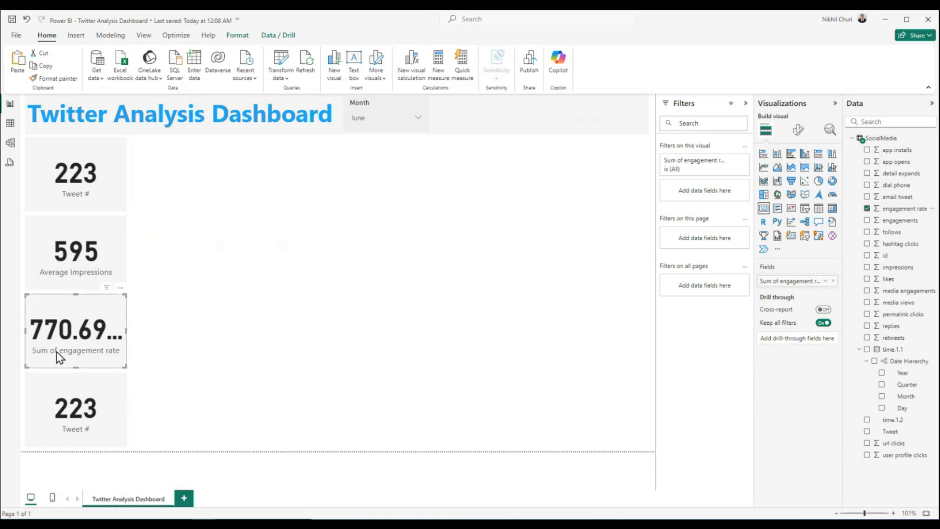
pyautogui.click(826, 281)
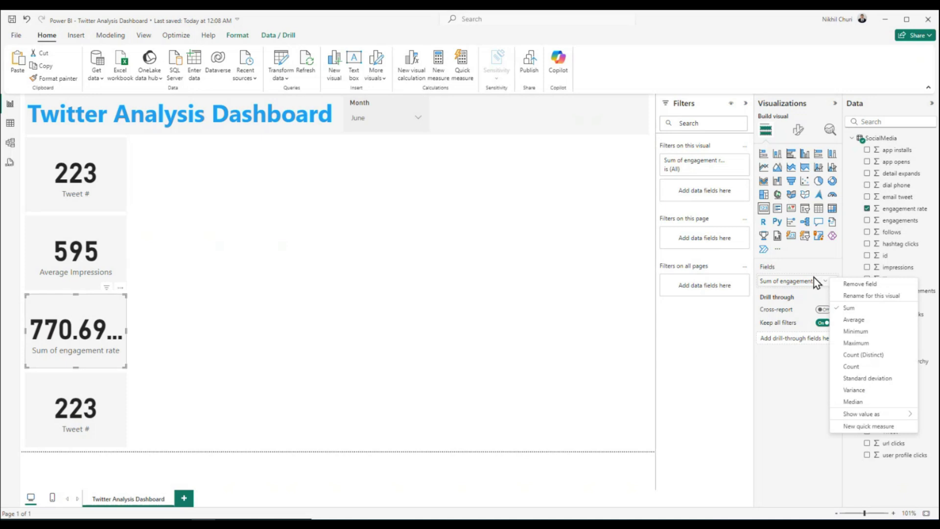
pyautogui.click(851, 321)
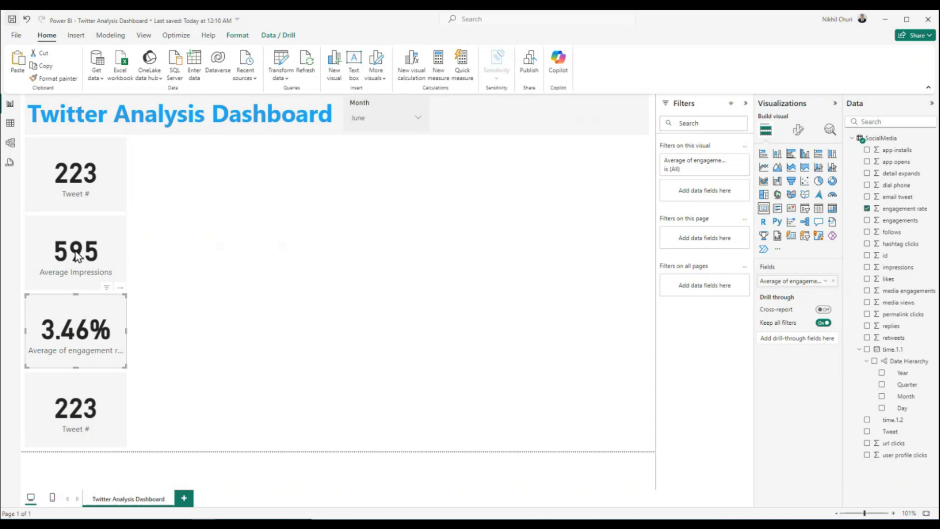
# Examine the engagements and engagement rate columns in the SocialMedia table data.
pyautogui.click(10, 129)
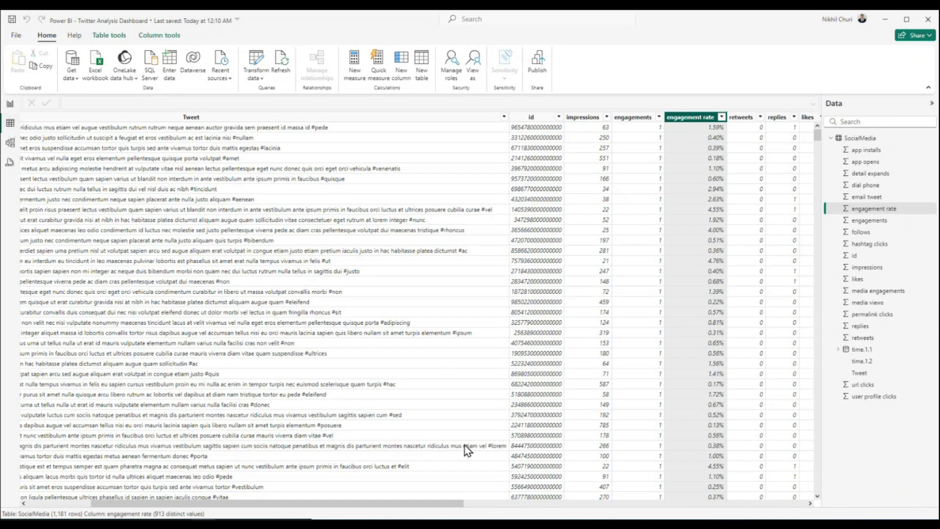
pyautogui.moveTo(455, 505); pyautogui.dragTo(594, 508)
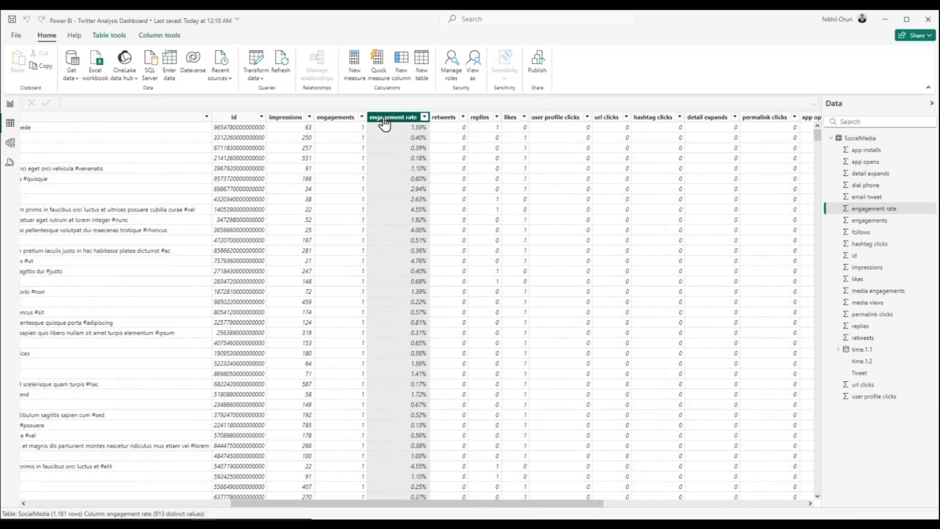
pyautogui.click(337, 117)
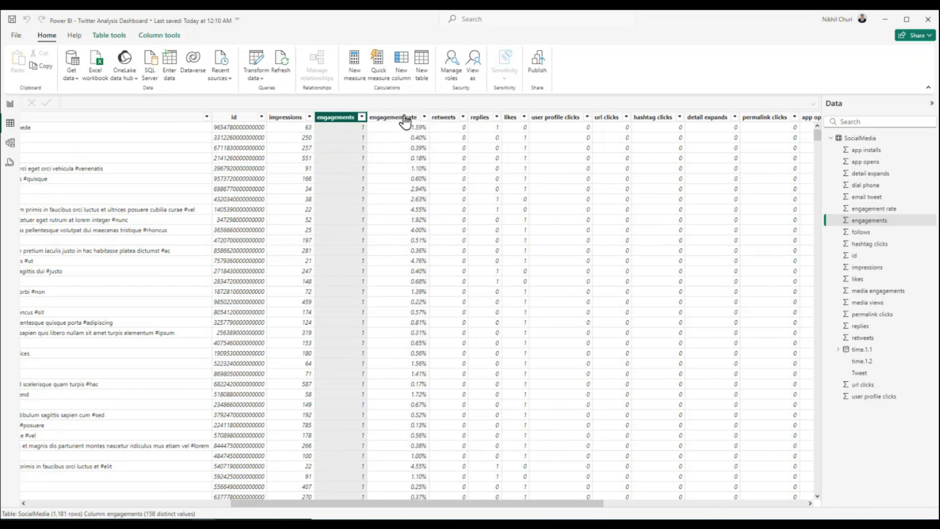
pyautogui.click(403, 121)
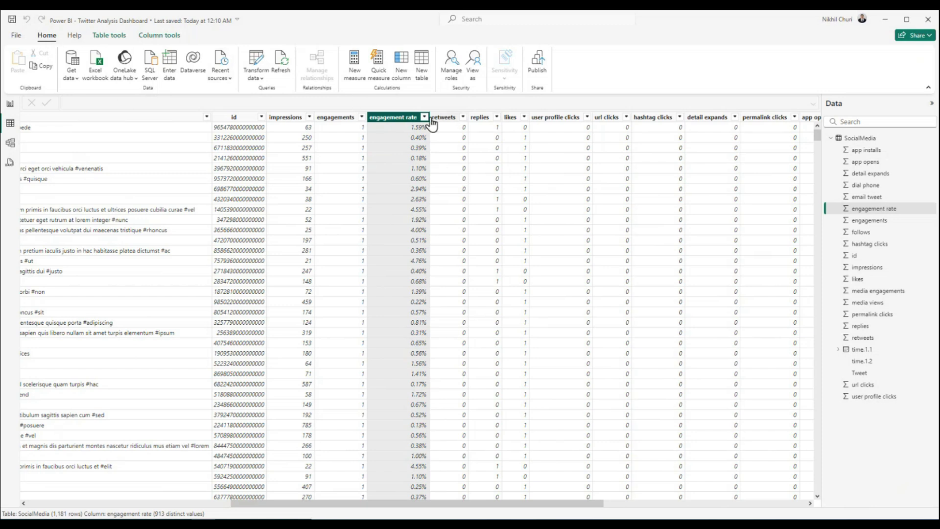
# Switch the engagement rate column's format to General and back to Percentage, and return to the report page.
pyautogui.click(71, 35)
pyautogui.click(108, 36)
pyautogui.click(157, 36)
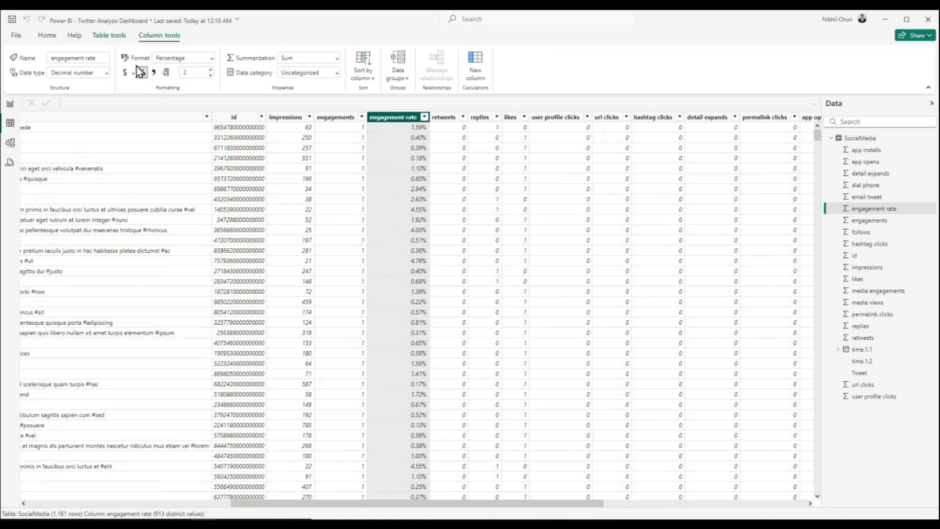
pyautogui.click(210, 58)
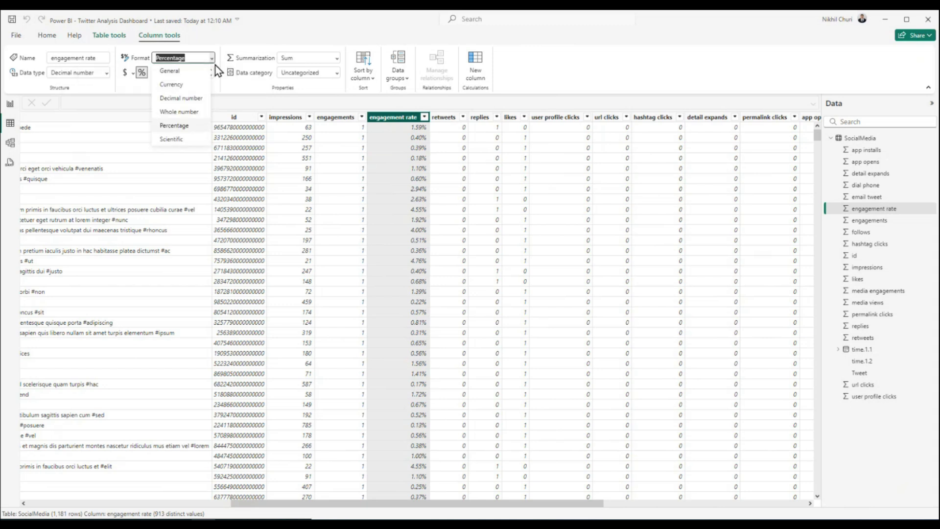
pyautogui.click(185, 71)
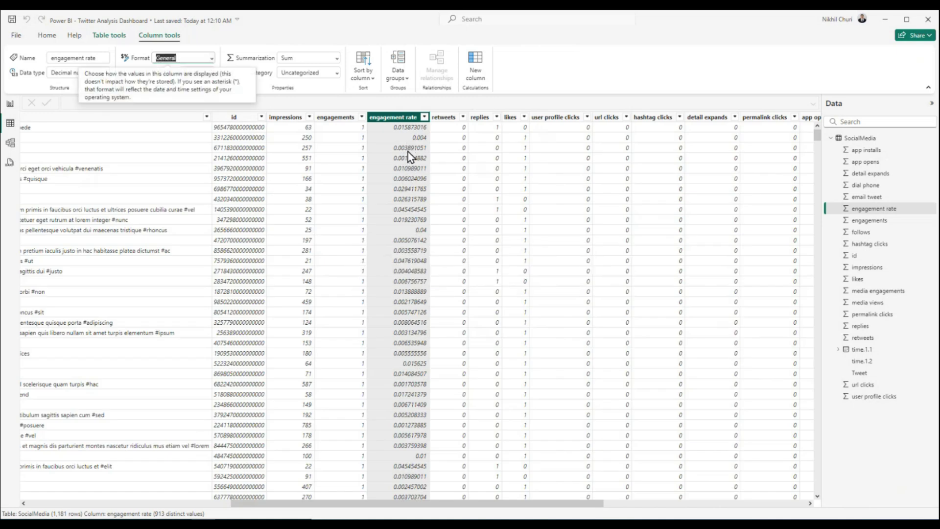
pyautogui.click(212, 58)
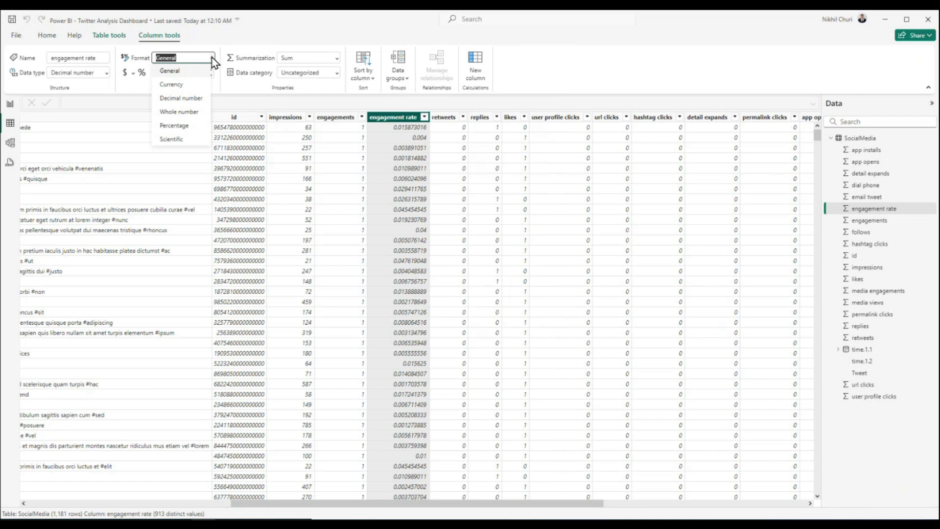
pyautogui.click(174, 126)
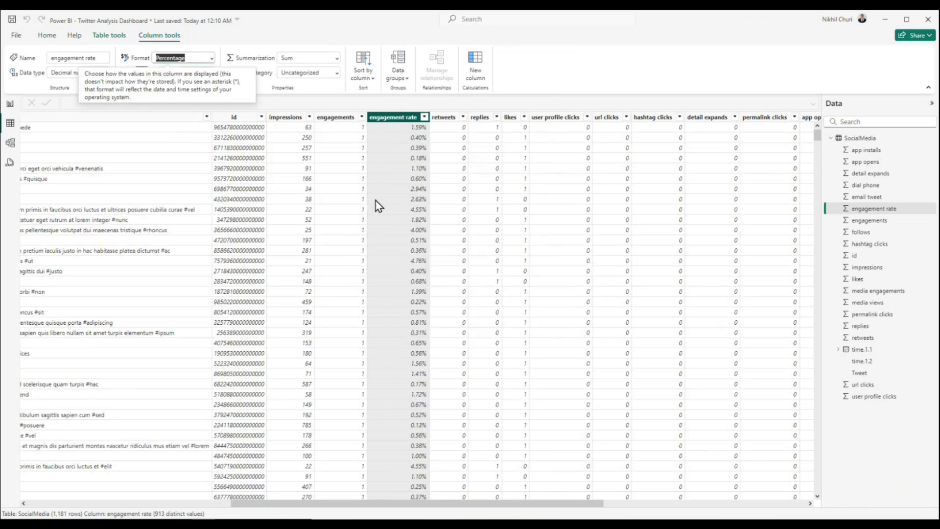
pyautogui.click(10, 105)
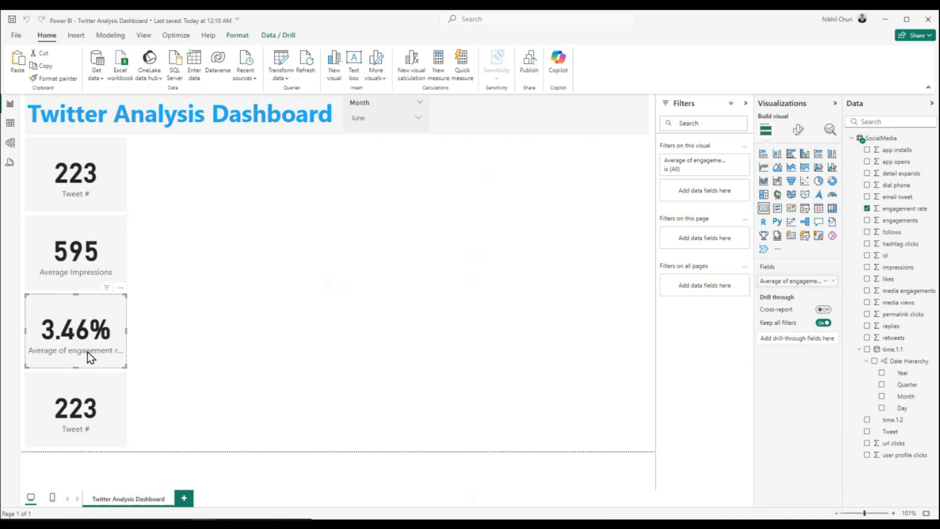
# Rename the engagement rate field in the third card to "Average Engagement Rate" for this visual.
pyautogui.doubleClick(802, 281)
pyautogui.moveTo(777, 281); pyautogui.dragTo(749, 281)
pyautogui.click(838, 278)
pyautogui.press('BackSpace')
pyautogui.press('BackSpace')
pyautogui.press('BackSpace')
pyautogui.press('BackSpace')
pyautogui.write('E')
pyautogui.hotkey('ctrl', 'Right')
pyautogui.press('Delete')
pyautogui.write('RR')
pyautogui.press('Return')
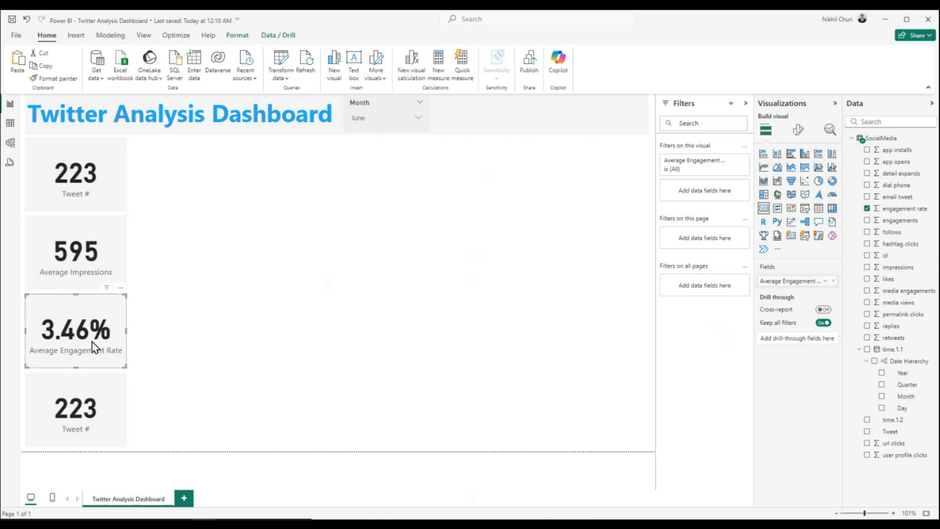
# Replace the Tweet field in the fourth card with media engagements, aggregated as an average, and save the report.
pyautogui.click(110, 395)
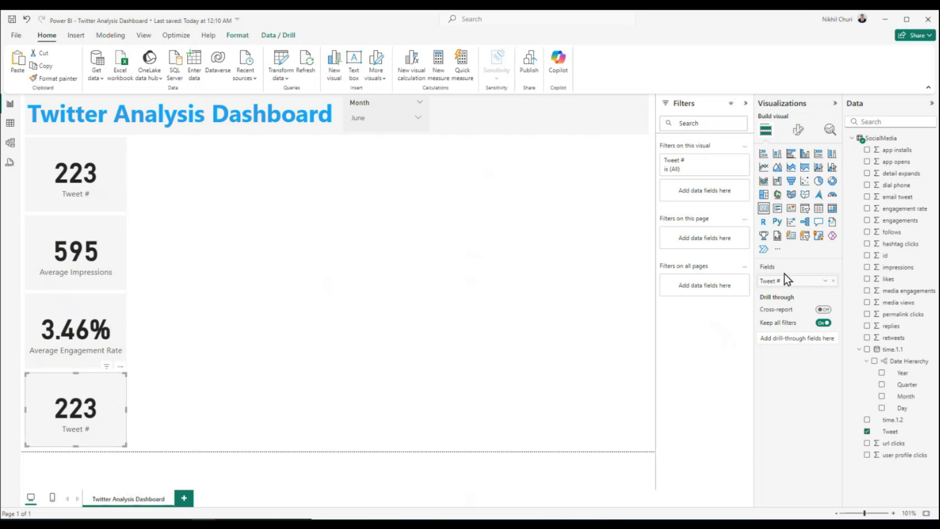
pyautogui.click(833, 280)
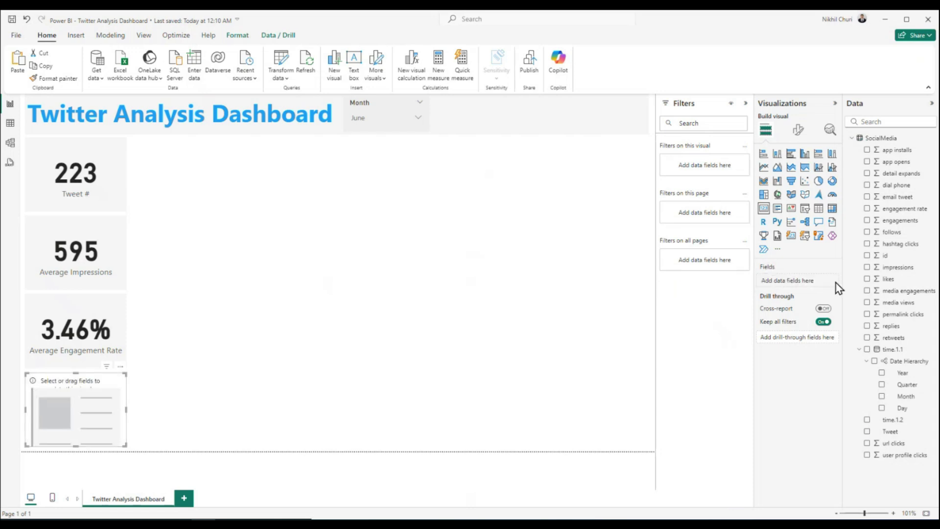
pyautogui.click(867, 291)
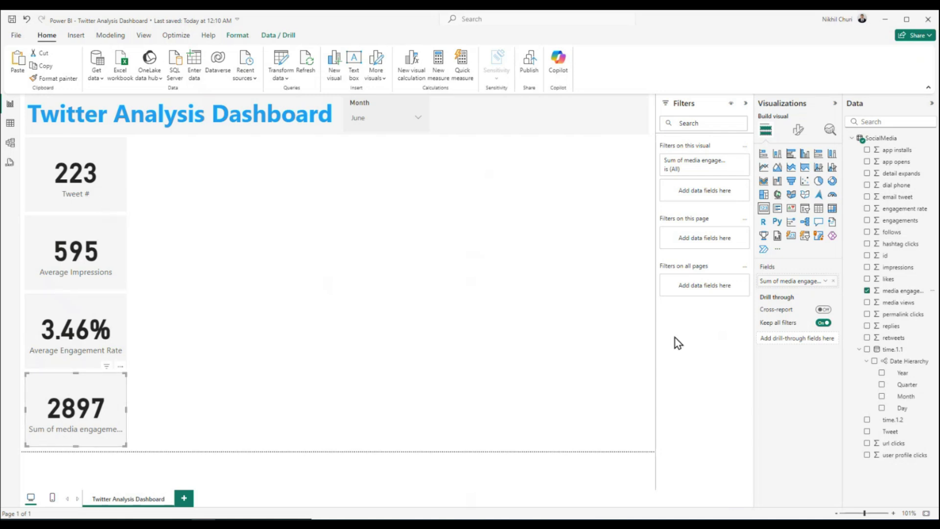
pyautogui.click(825, 282)
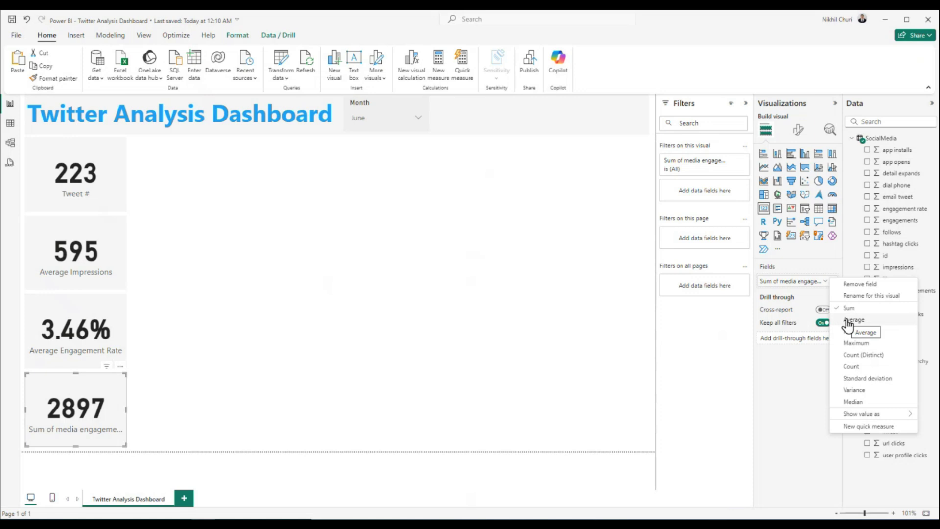
pyautogui.click(848, 321)
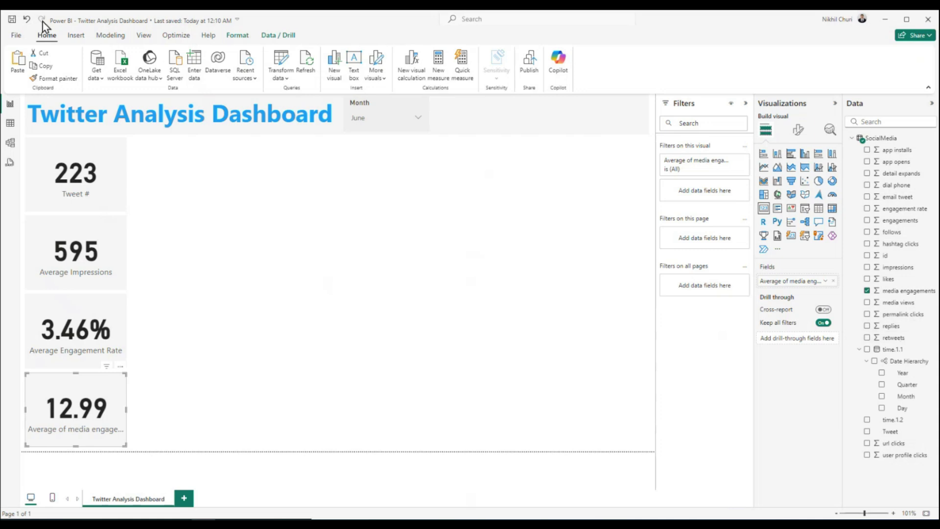
pyautogui.hotkey('ctrl', 's')
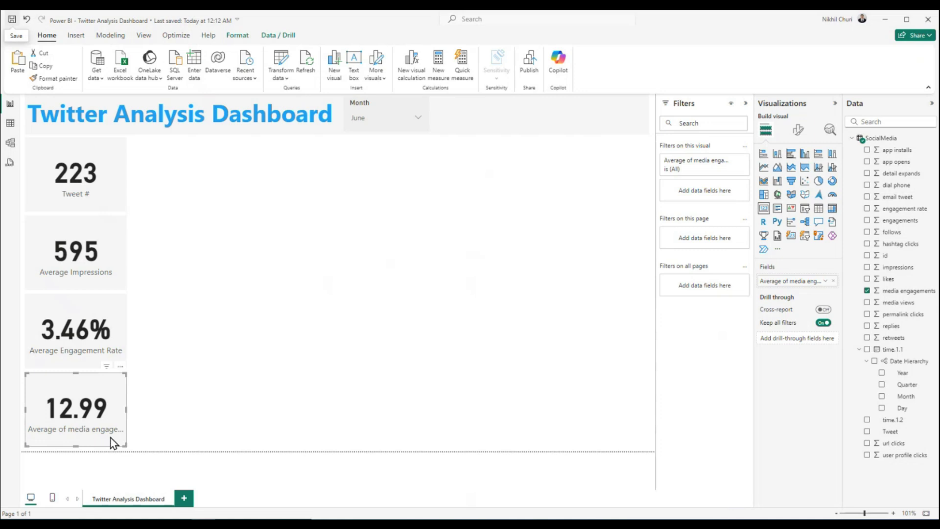
# Set the value decimal places of the fourth card's callout value to 0.
pyautogui.click(798, 131)
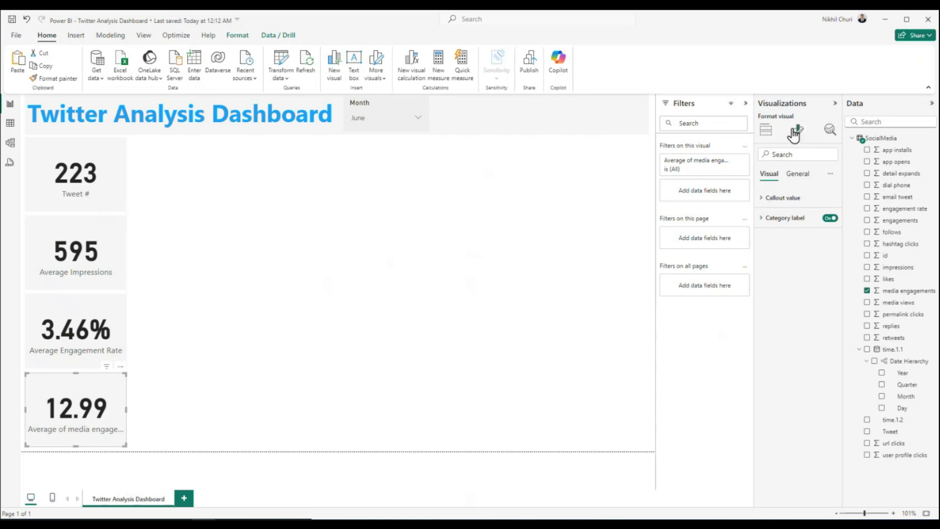
pyautogui.click(761, 198)
pyautogui.click(781, 323)
pyautogui.write('0')
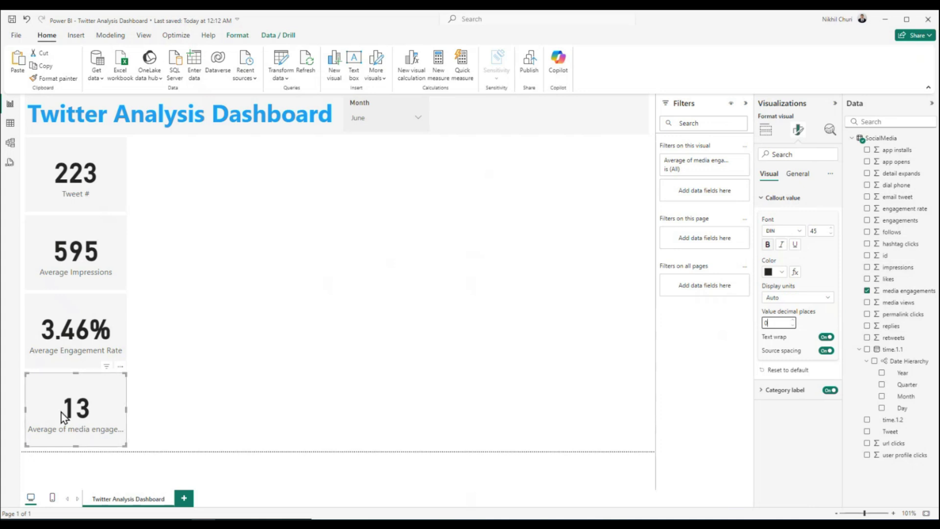
# Rename the fourth card's field to "Media Engagements" for this visual and save the report.
pyautogui.click(765, 130)
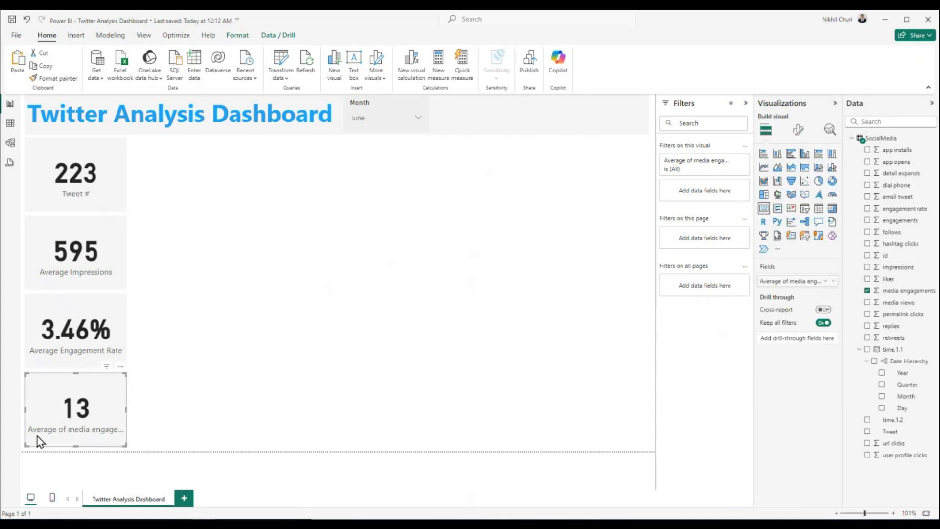
pyautogui.doubleClick(797, 282)
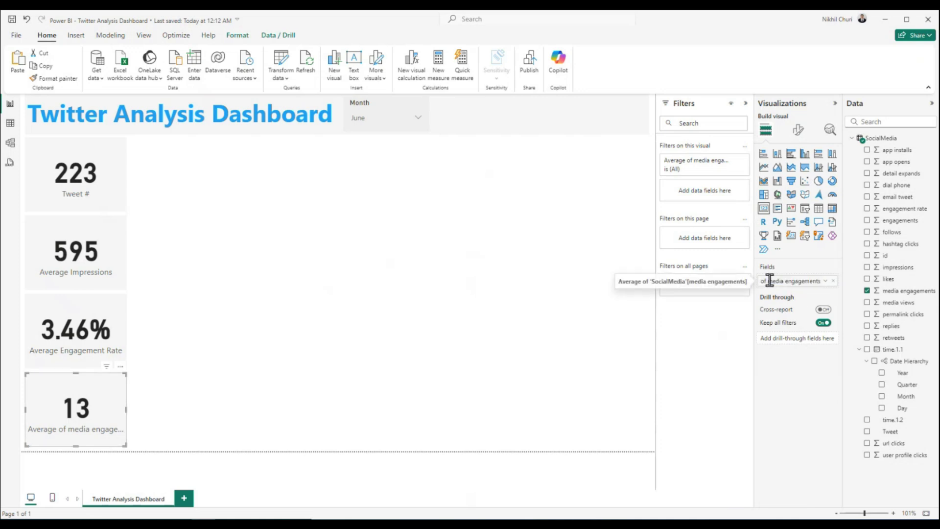
pyautogui.moveTo(771, 281); pyautogui.dragTo(667, 279)
pyautogui.press('BackSpace')
pyautogui.press('Delete')
pyautogui.write('M')
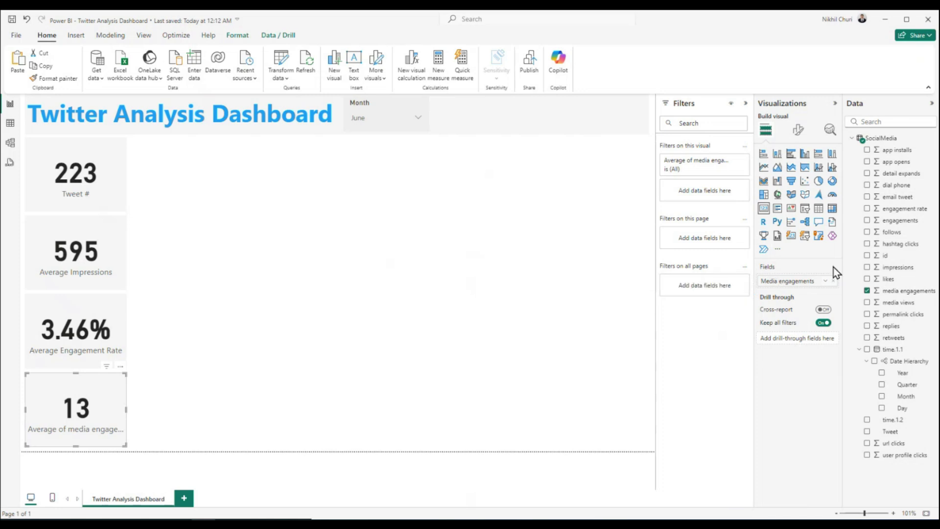
pyautogui.press('BackSpace')
pyautogui.write('E')
pyautogui.press('Return')
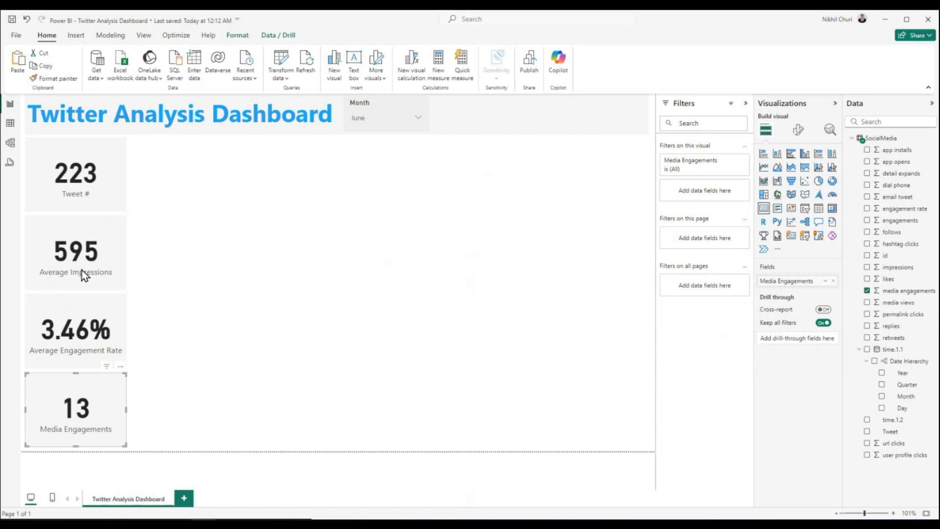
pyautogui.click(152, 164)
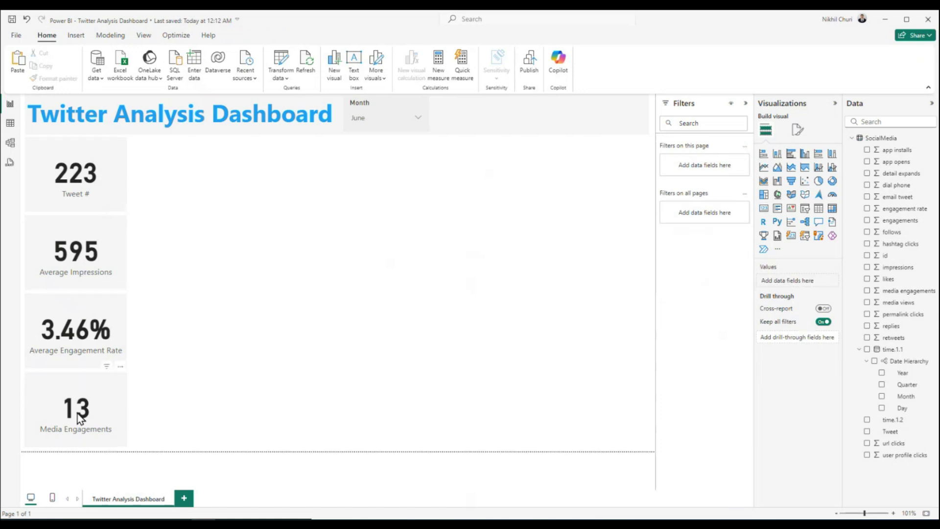
pyautogui.click(12, 20)
# Add a narrow area chart beside the Tweet # card, with time.1.1 on the X-axis and the count of Tweet on the Y-axis.
pyautogui.click(777, 168)
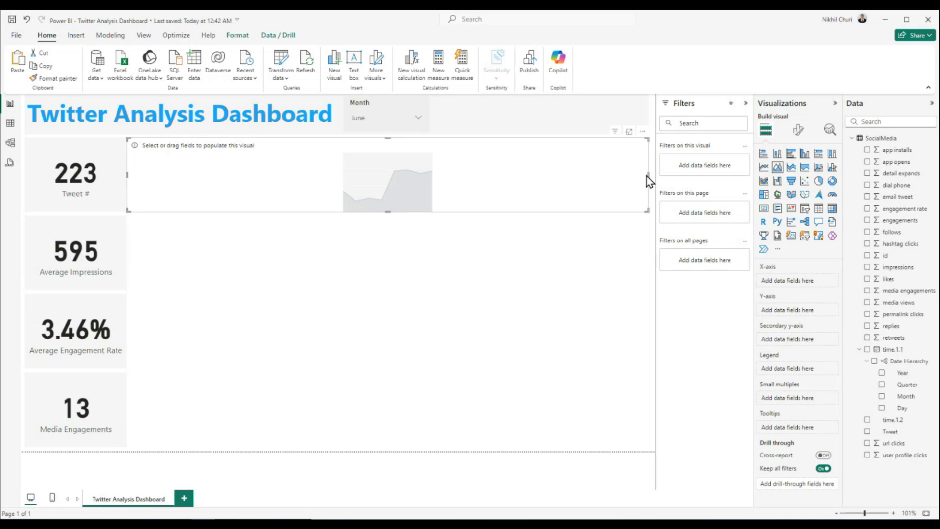
pyautogui.moveTo(648, 181); pyautogui.dragTo(254, 170)
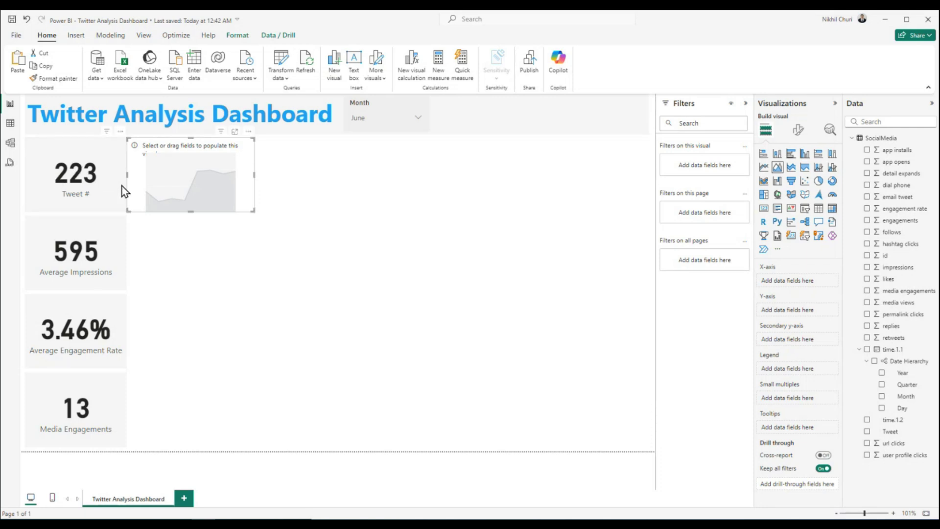
pyautogui.click(867, 349)
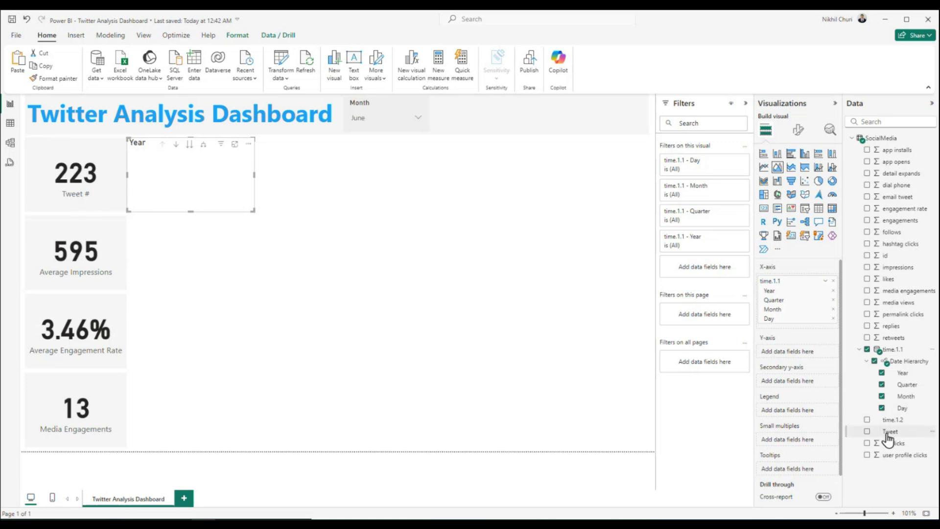
pyautogui.moveTo(890, 435); pyautogui.dragTo(779, 351)
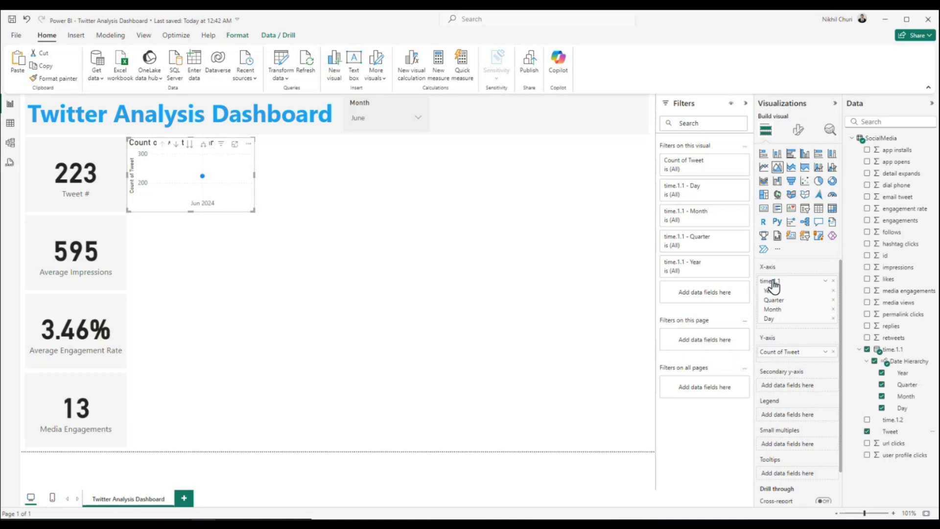
# Switch the area chart's X-axis field from Date Hierarchy to the plain time.1.1 date.
pyautogui.click(825, 352)
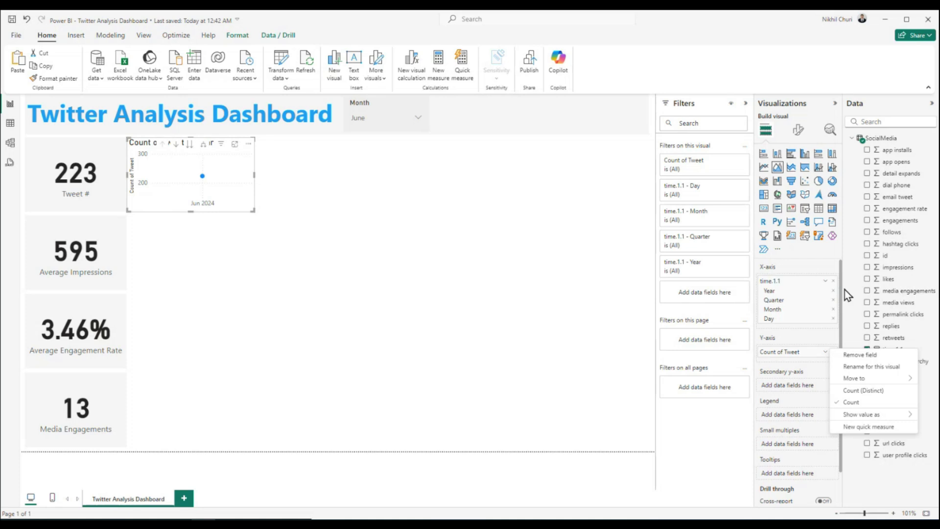
pyautogui.click(242, 177)
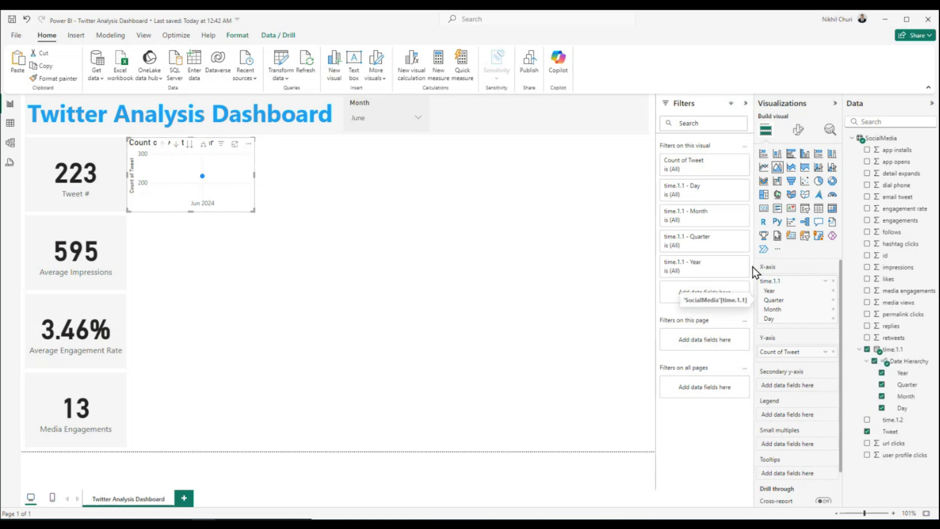
pyautogui.click(826, 281)
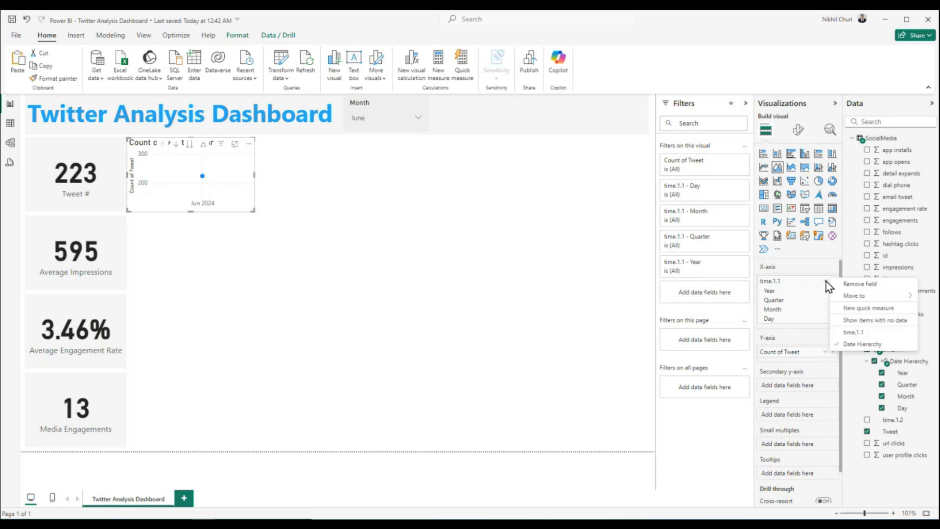
pyautogui.click(853, 332)
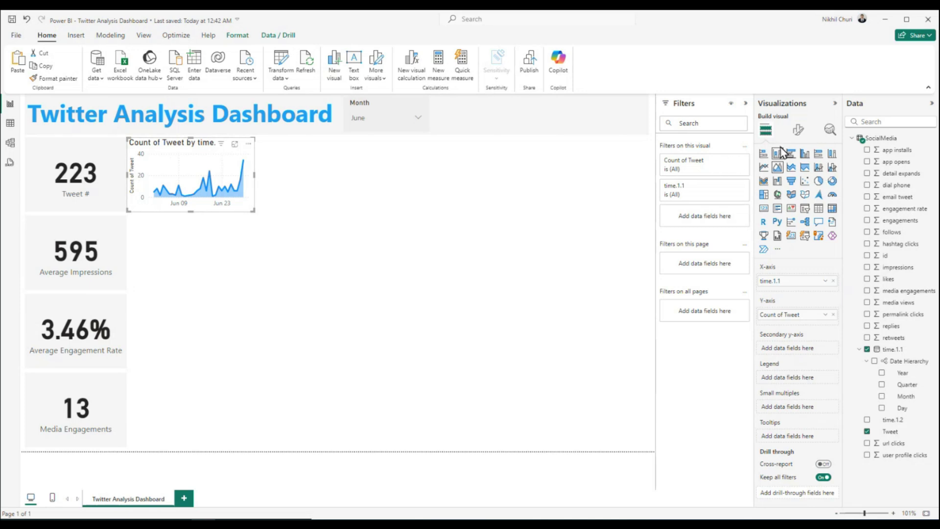
# Turn off the area chart's title.
pyautogui.click(798, 130)
pyautogui.click(797, 174)
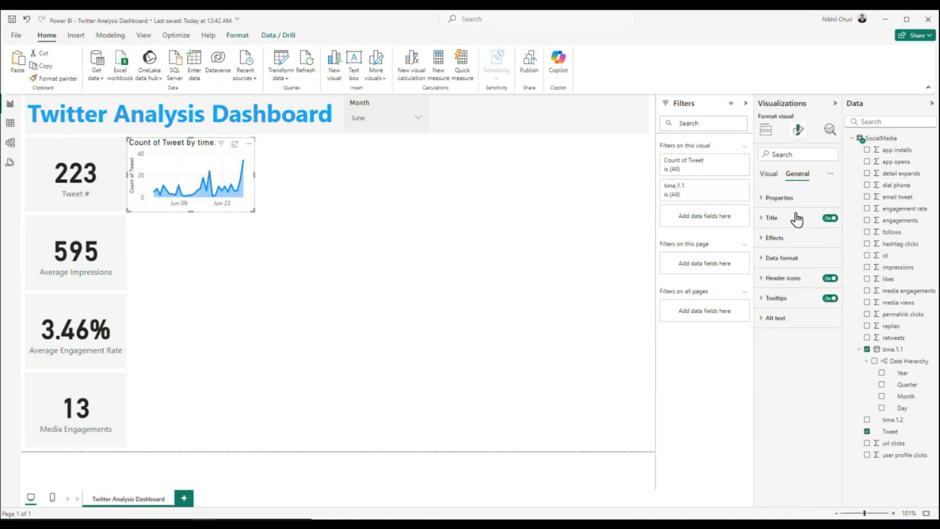
pyautogui.click(829, 218)
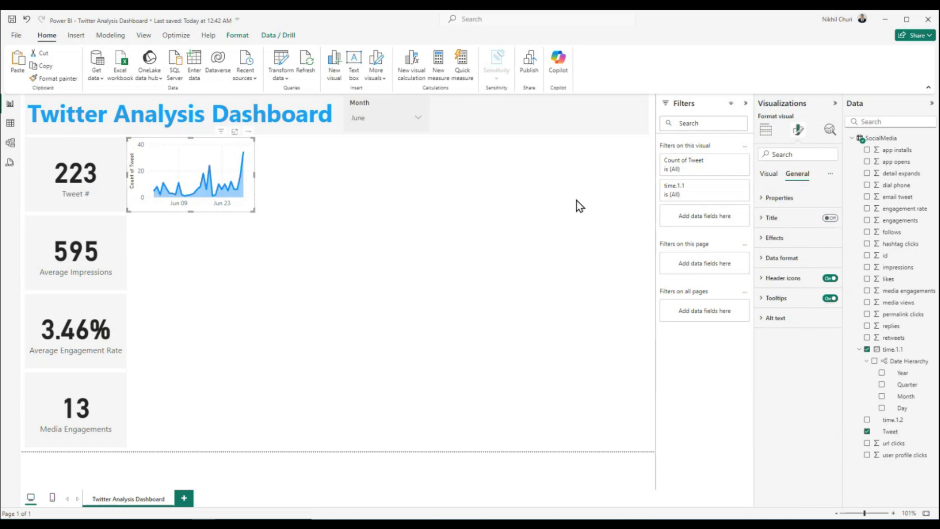
# Turn off the X-axis values of the area chart.
pyautogui.click(768, 175)
pyautogui.click(763, 199)
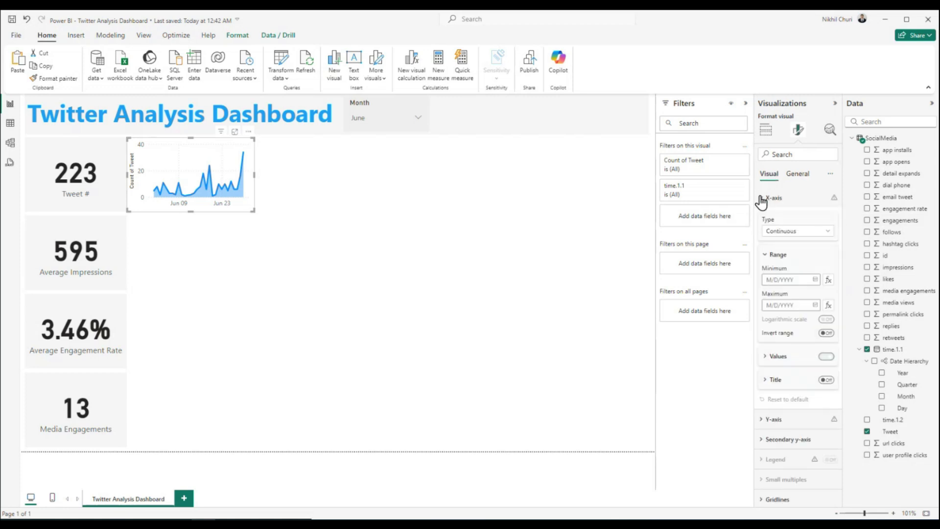
pyautogui.click(765, 357)
pyautogui.click(767, 362)
pyautogui.click(825, 357)
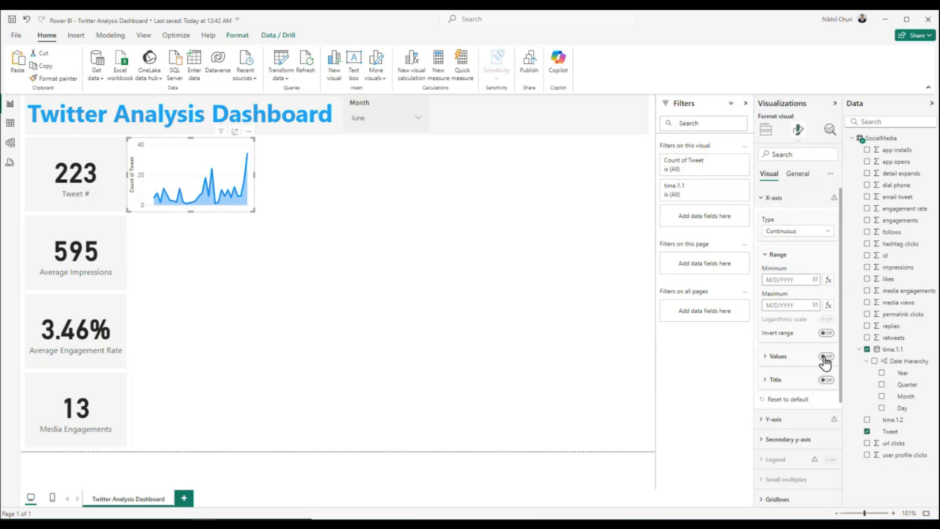
pyautogui.click(767, 257)
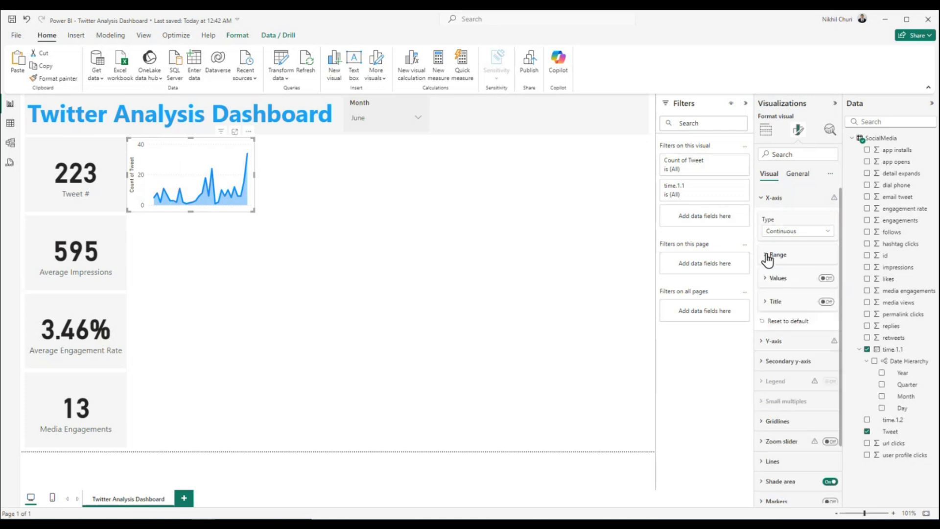
pyautogui.click(762, 198)
# Turn off both the values and the title of the area chart's Y-axis.
pyautogui.click(761, 221)
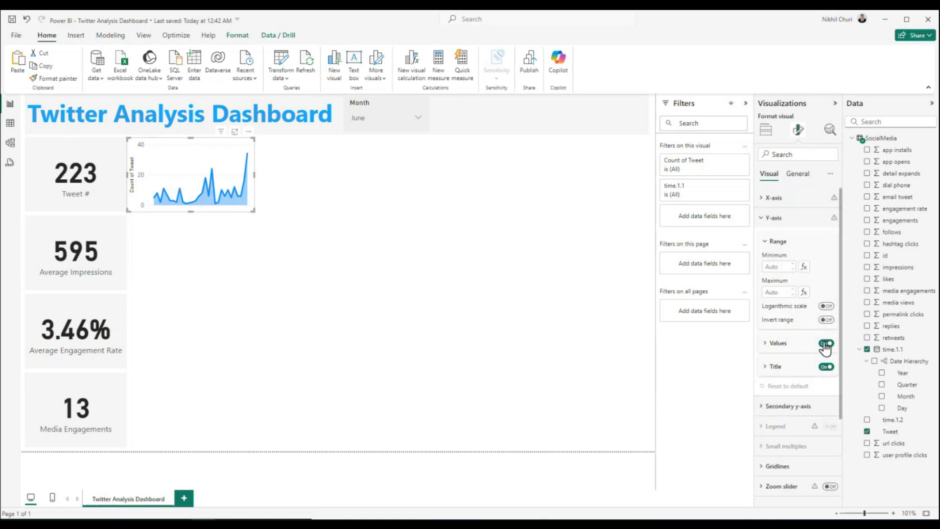
pyautogui.click(825, 343)
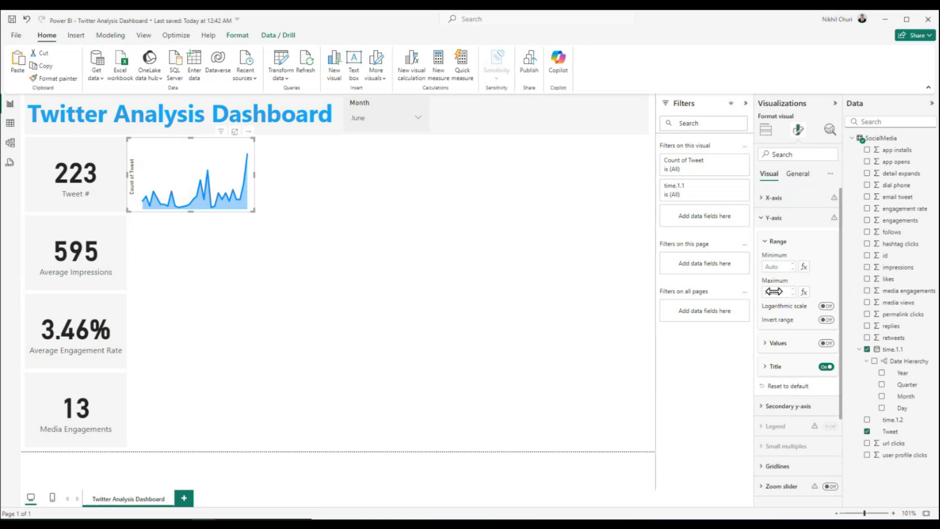
pyautogui.click(826, 366)
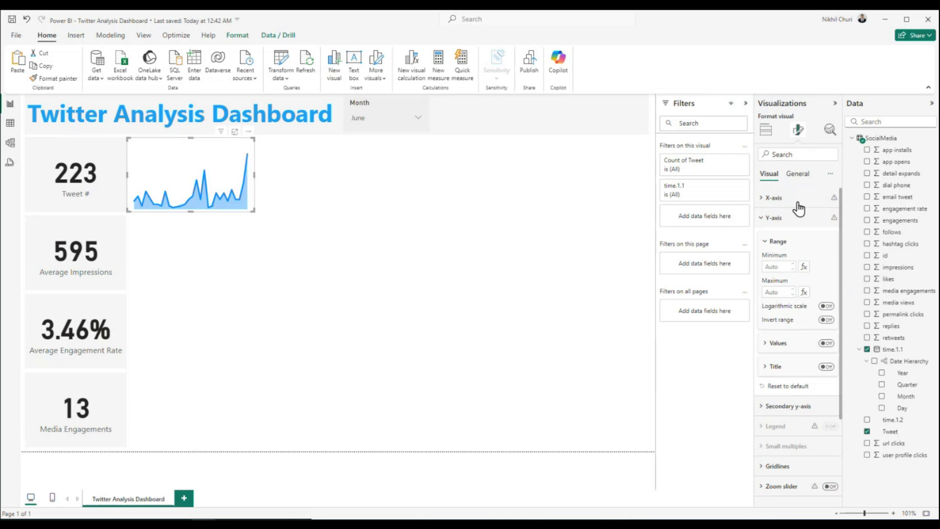
# Give the area chart a light grey background with 60% transparency.
pyautogui.click(798, 175)
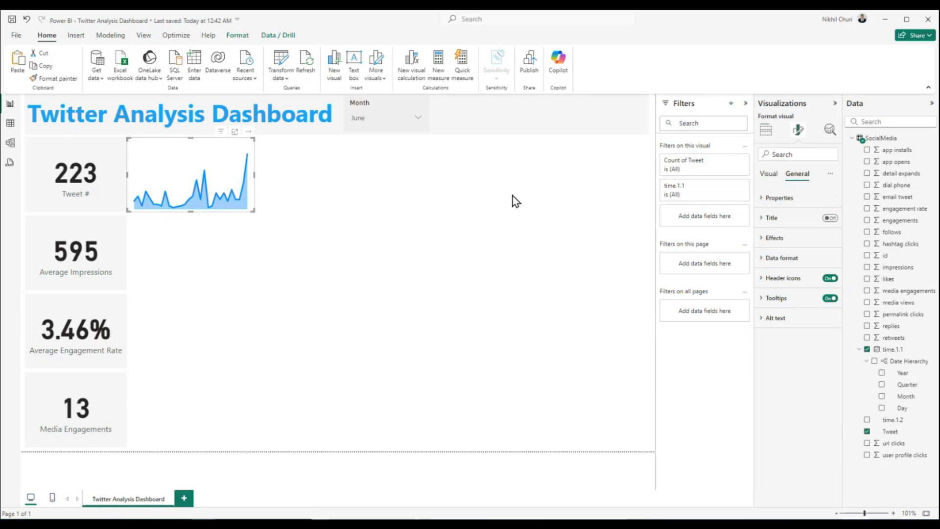
pyautogui.click(759, 240)
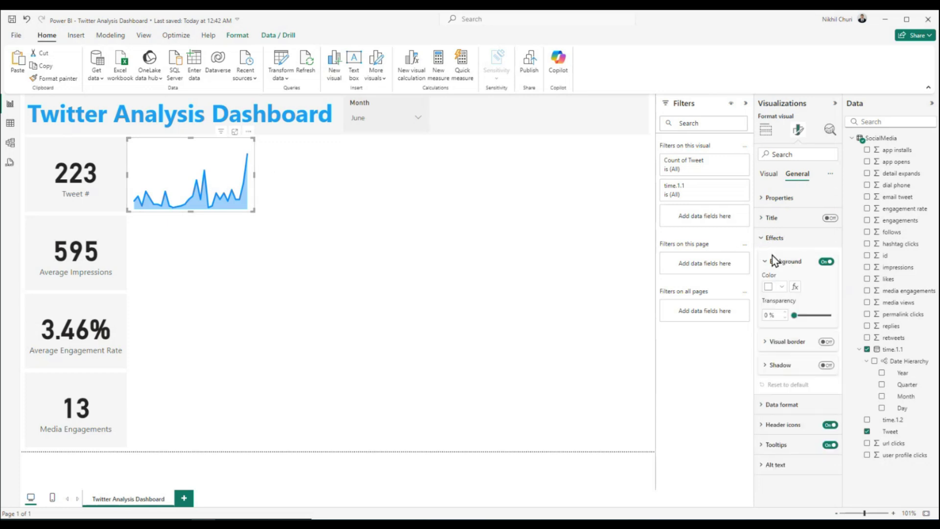
pyautogui.click(781, 287)
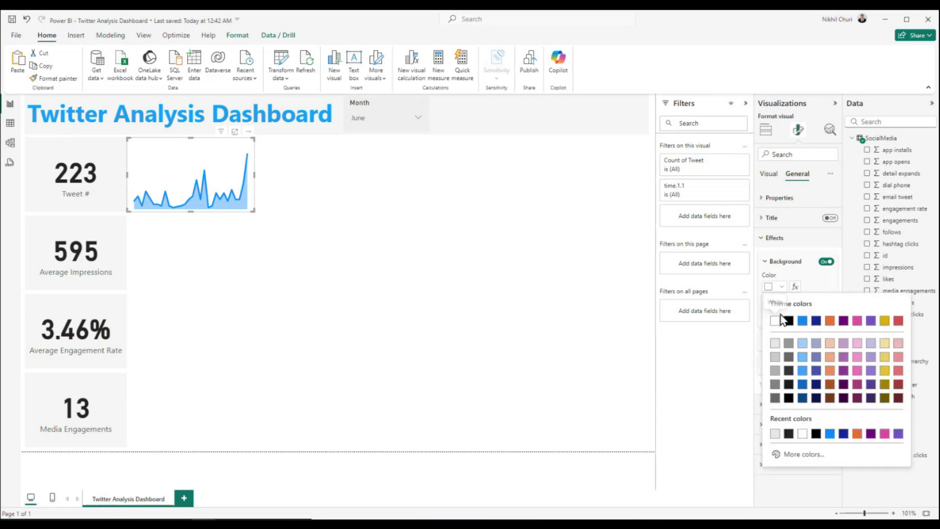
pyautogui.click(775, 345)
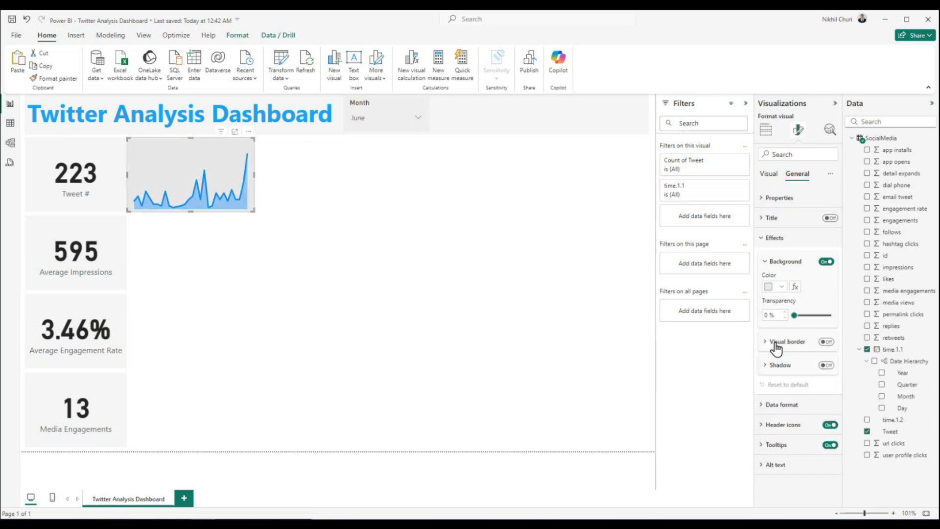
pyautogui.doubleClick(776, 315)
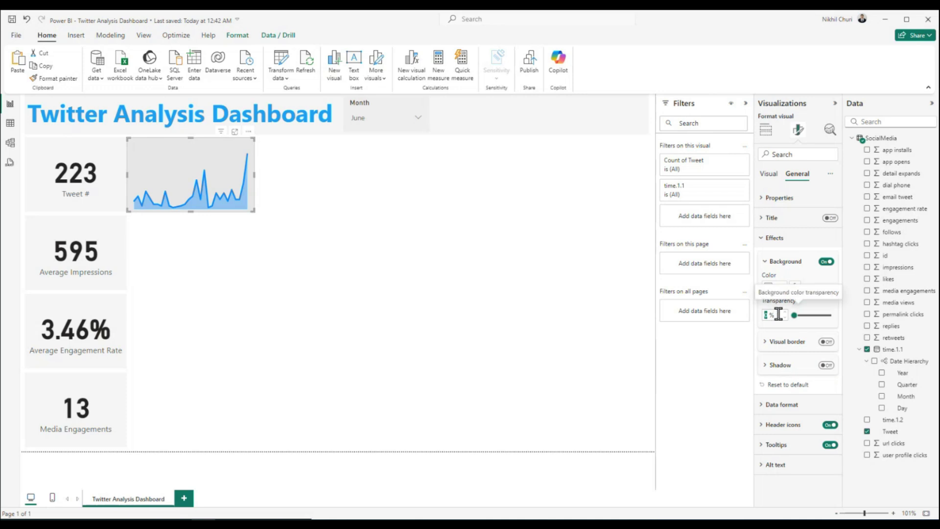
pyautogui.write('60')
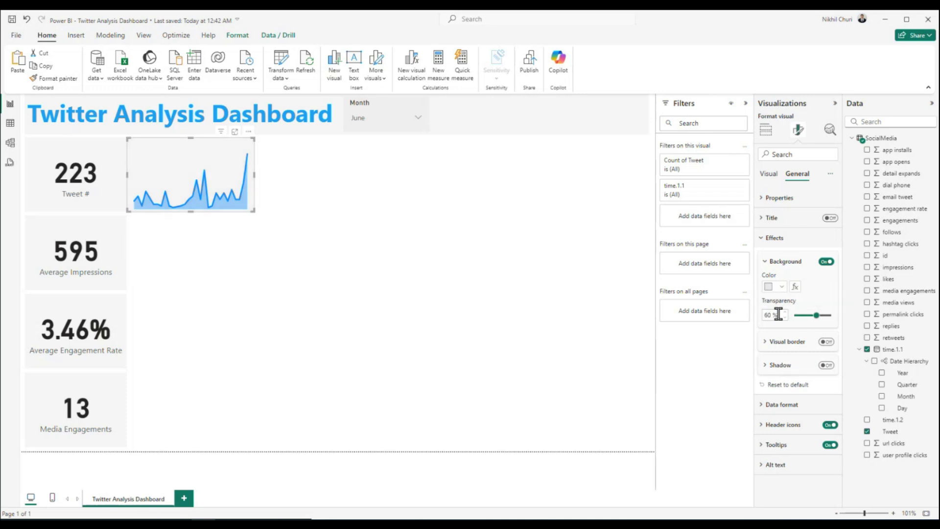
pyautogui.click(353, 272)
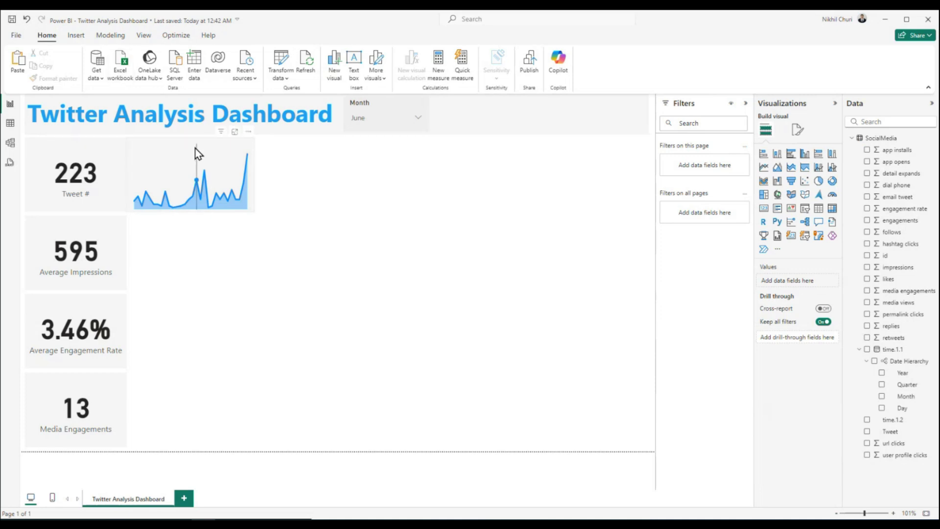
# Shift the area chart slightly right to leave a small gap beside the Tweet # card, and save the report.
pyautogui.moveTo(172, 148); pyautogui.dragTo(221, 153)
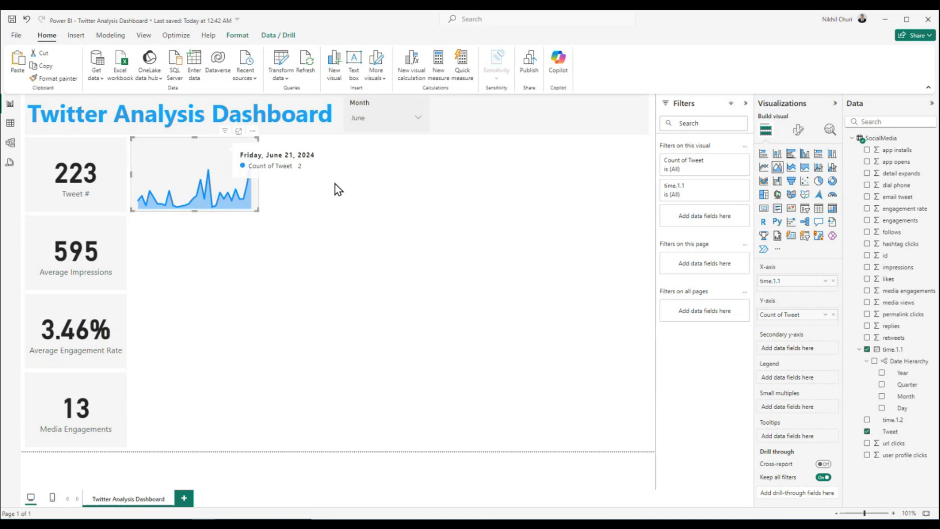
pyautogui.hotkey('ctrl', 's')
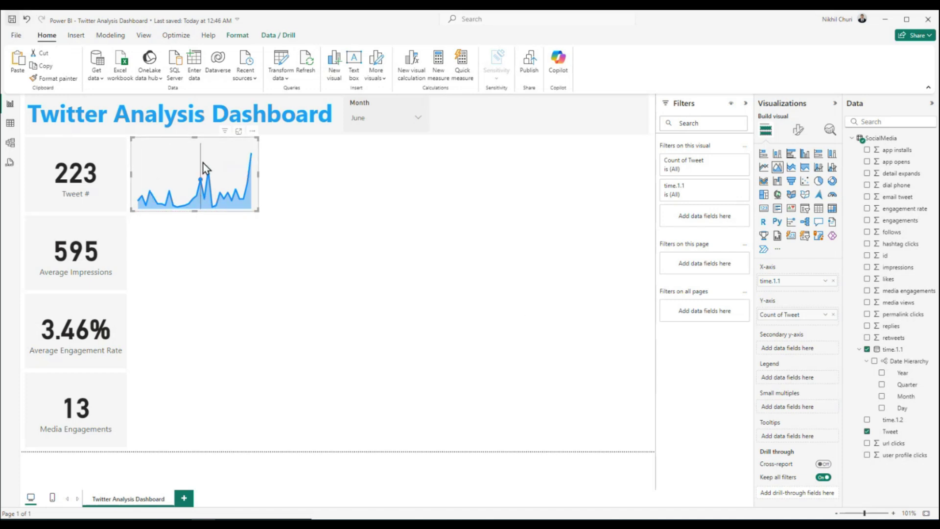
pyautogui.moveTo(172, 145); pyautogui.dragTo(174, 145)
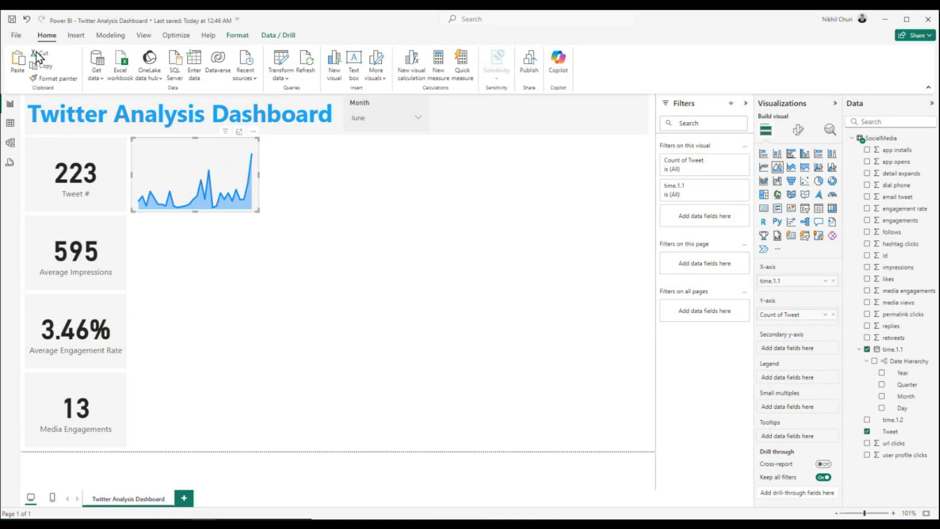
# Duplicate the area chart by pasting copies of it onto the report page.
pyautogui.moveTo(235, 174)
pyautogui.click(248, 271)
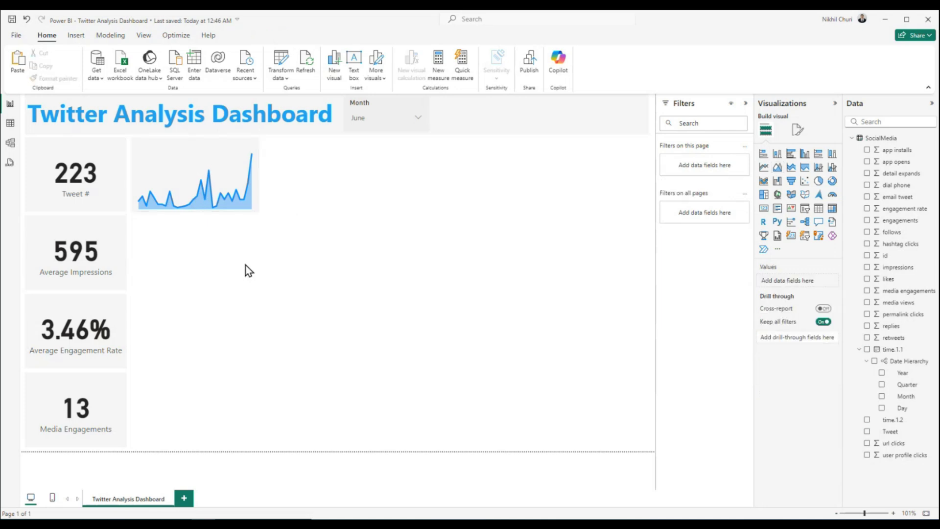
pyautogui.hotkey('ctrl', 'z')
pyautogui.hotkey('ctrl', 'z')
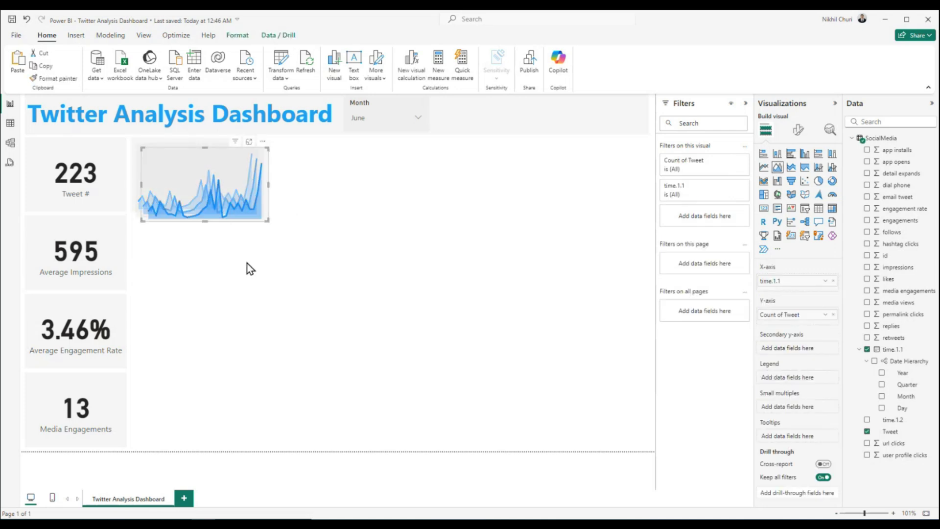
# Paste one more area chart copy and place the copies beside the Average Impressions, Average Engagement Rate and Media Engagements cards.
pyautogui.hotkey('ctrl', 'z')
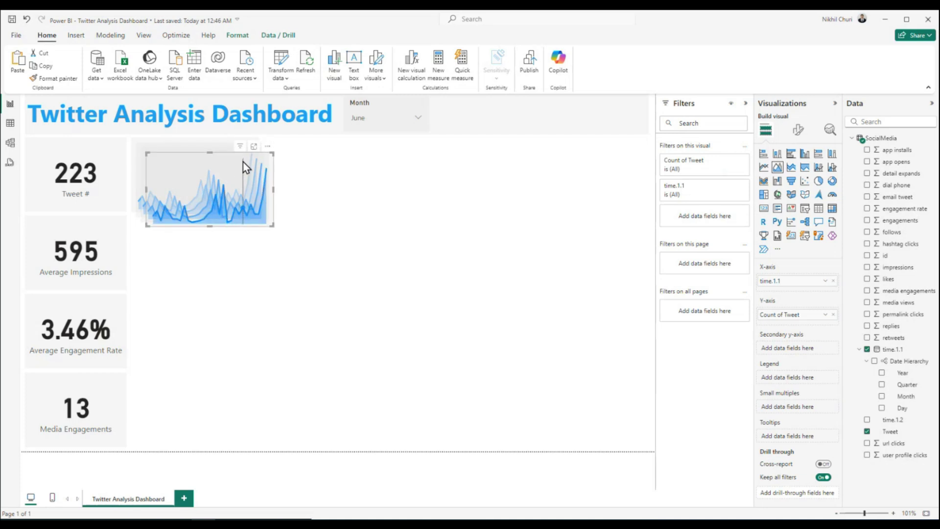
pyautogui.moveTo(240, 162); pyautogui.dragTo(228, 381)
pyautogui.moveTo(237, 151); pyautogui.dragTo(227, 307)
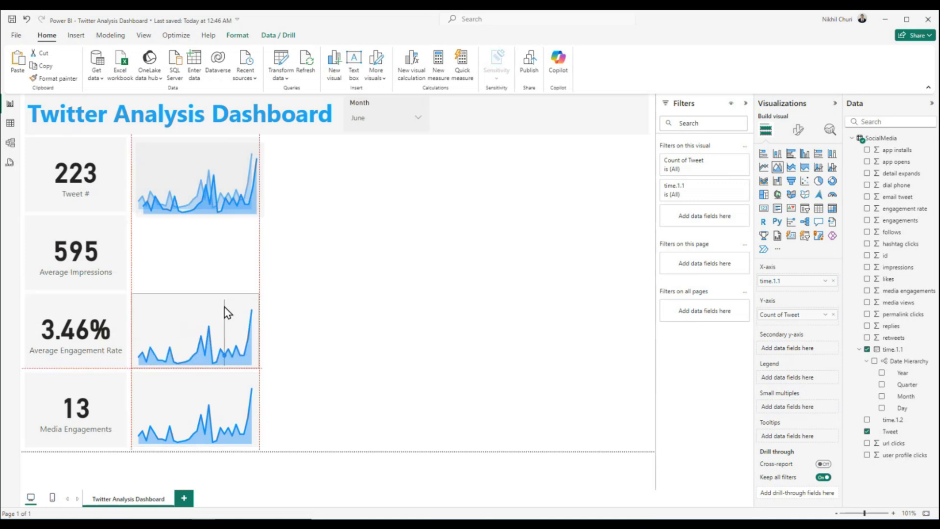
pyautogui.moveTo(223, 158); pyautogui.dragTo(210, 226)
pyautogui.click(412, 193)
# Replace Count of Tweet with the average of impressions on the Y-axis of the chart beside the Average Impressions card.
pyautogui.click(228, 236)
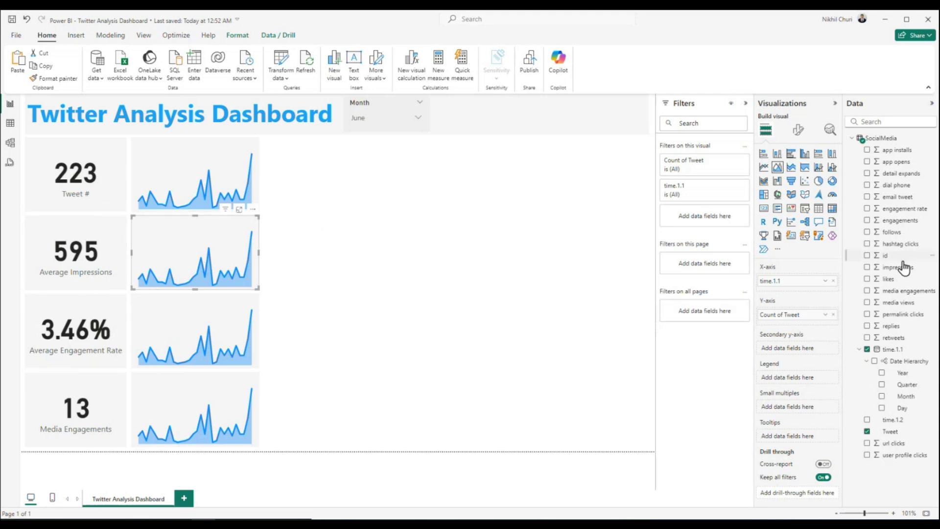
pyautogui.moveTo(894, 295); pyautogui.dragTo(860, 304)
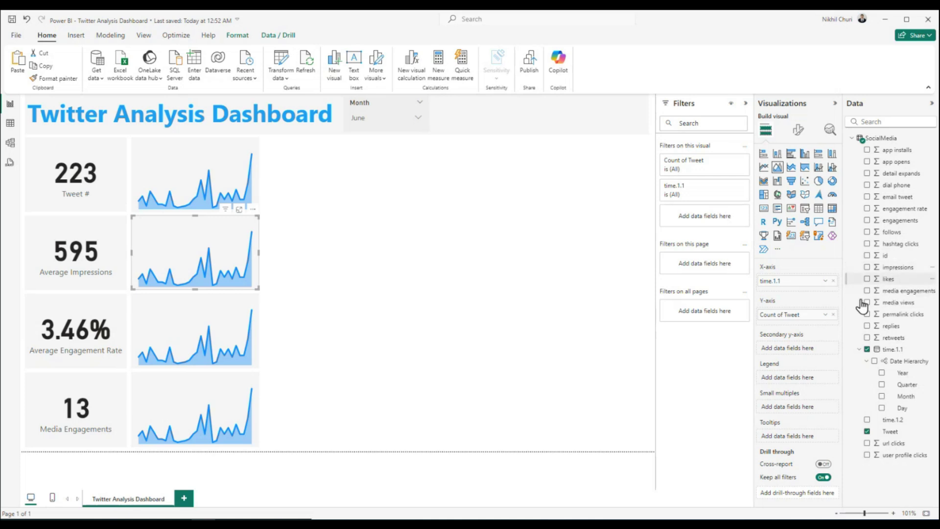
pyautogui.click(834, 315)
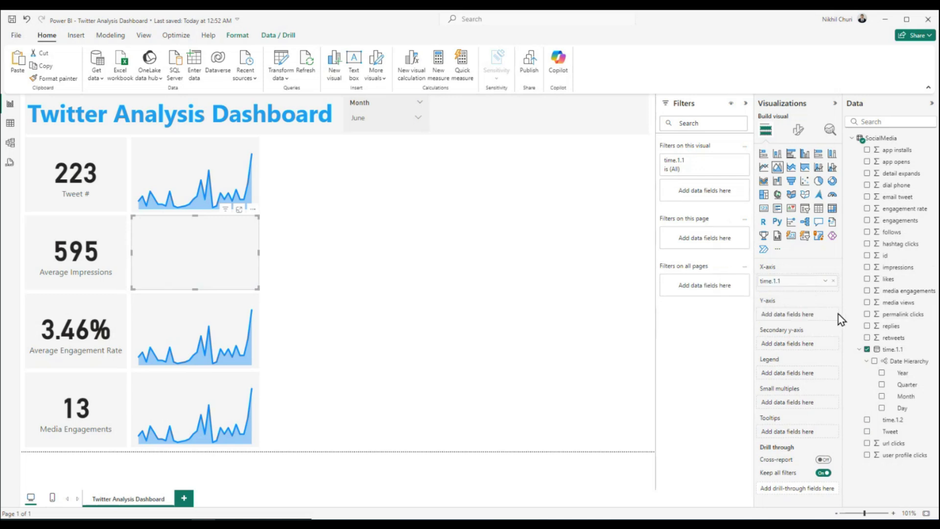
pyautogui.moveTo(906, 268); pyautogui.dragTo(807, 314)
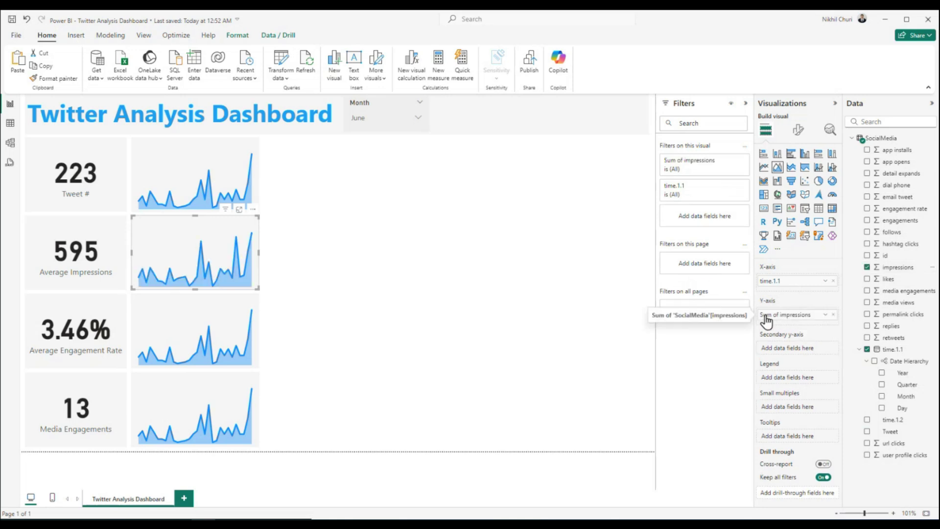
pyautogui.click(825, 315)
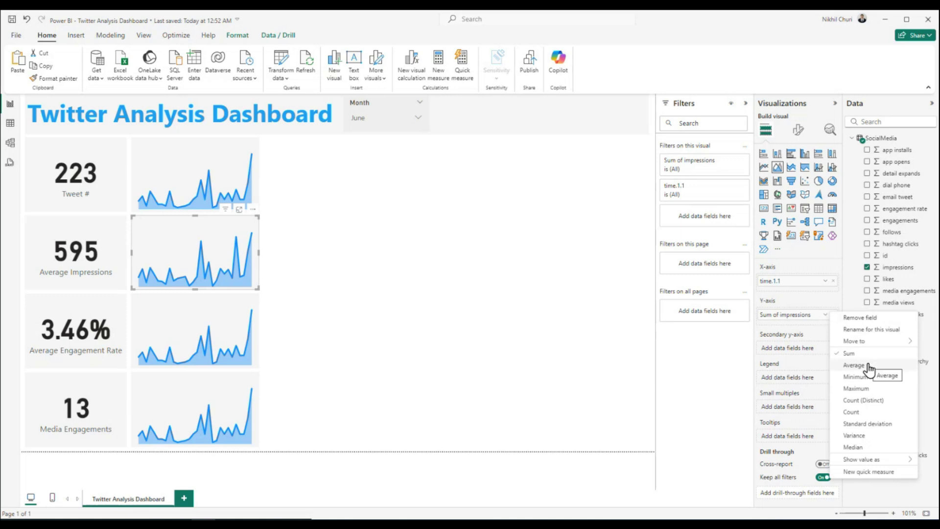
pyautogui.click(854, 365)
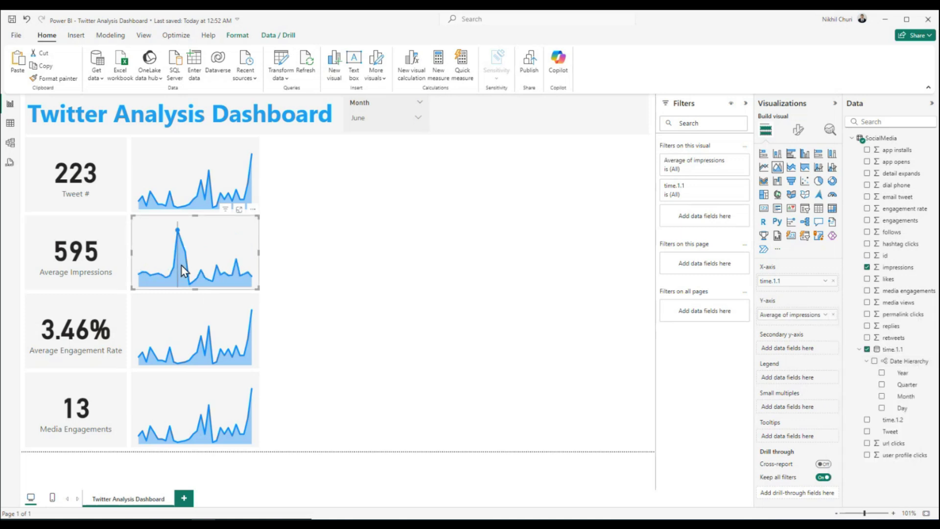
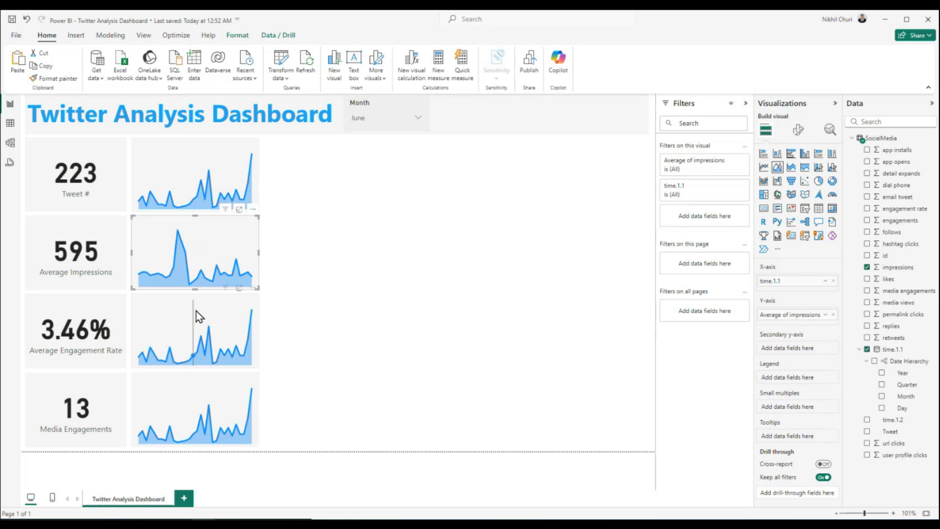
# Replace Count of Tweet with the average of engagement rate on the Y-axis of the chart beside the Average Engagement Rate card.
pyautogui.click(225, 314)
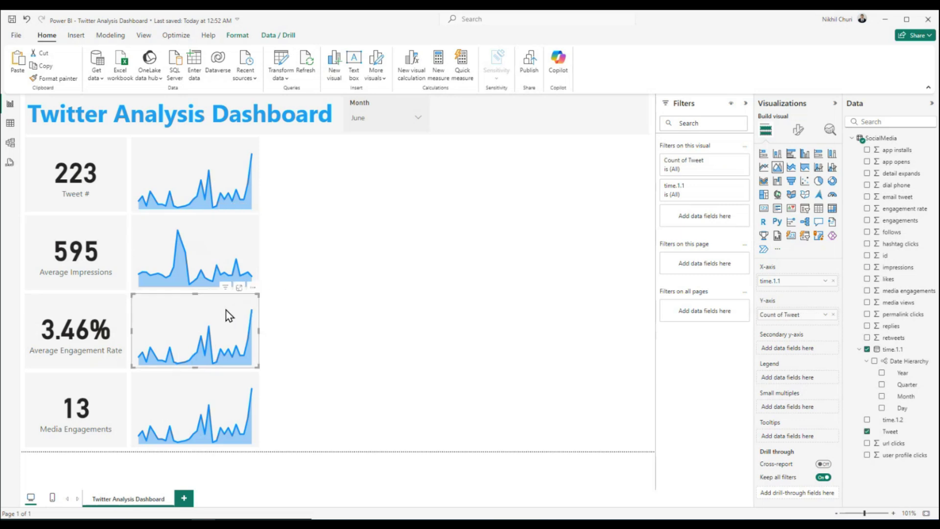
pyautogui.click(833, 314)
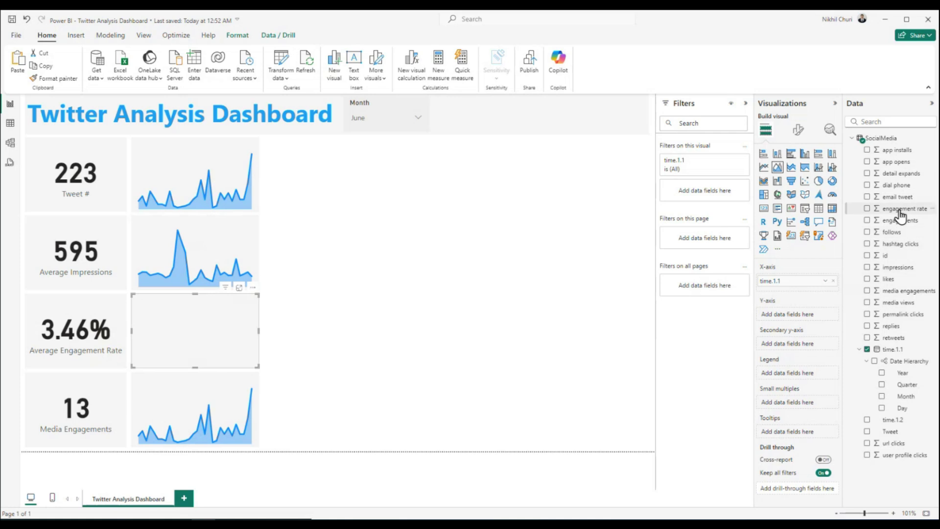
pyautogui.moveTo(900, 214); pyautogui.dragTo(800, 317)
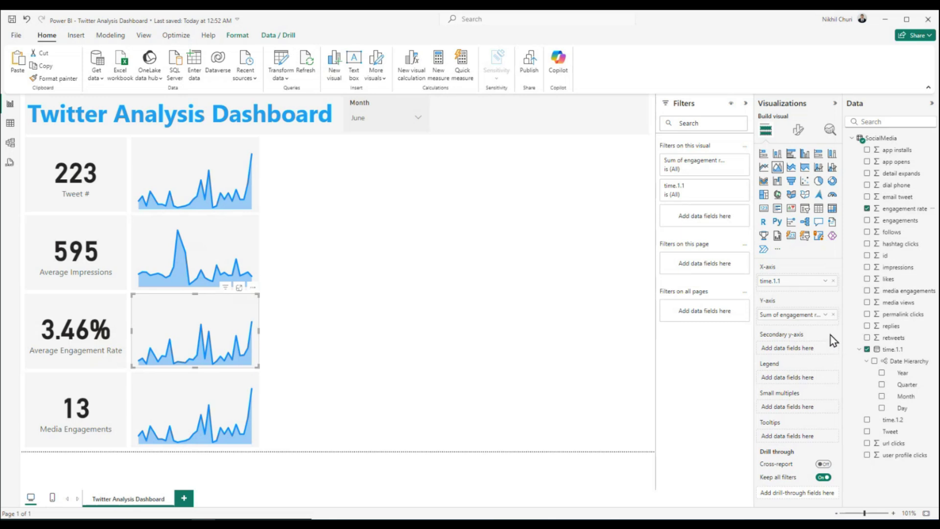
pyautogui.click(826, 315)
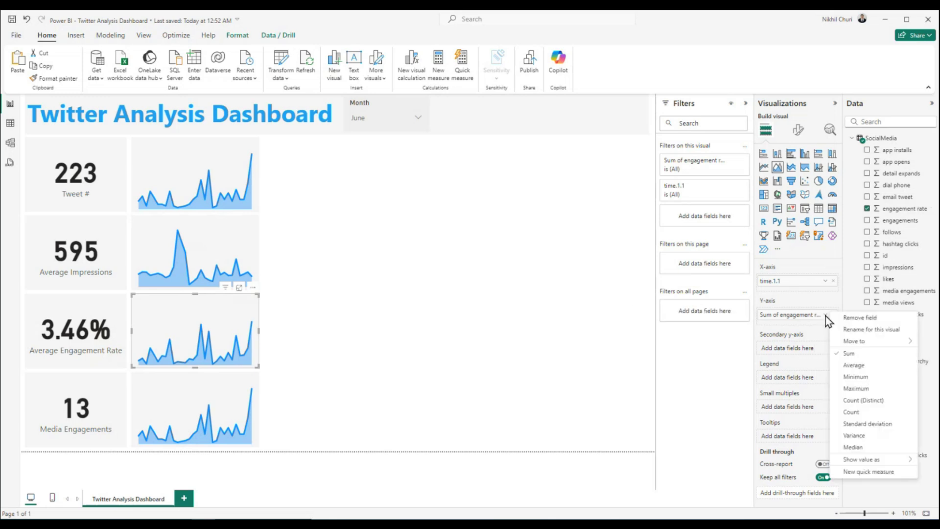
pyautogui.click(854, 366)
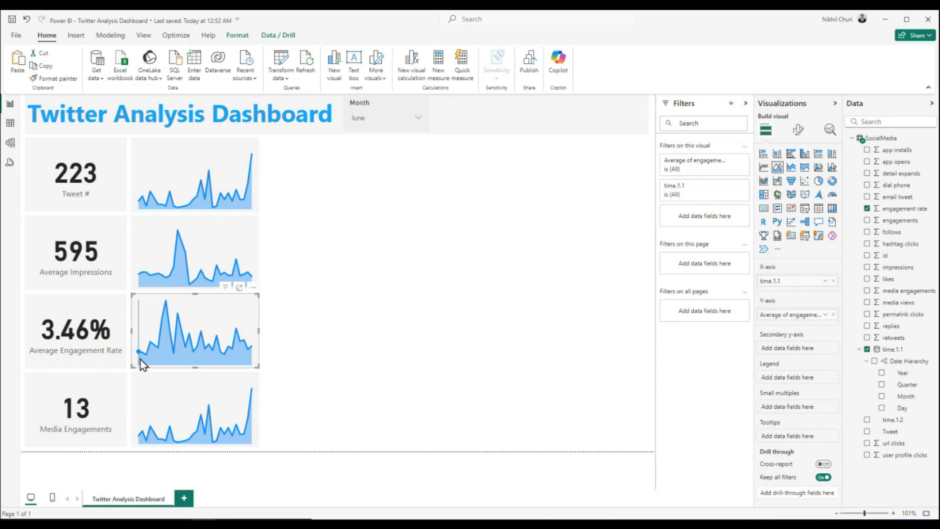
pyautogui.moveTo(140, 360)
pyautogui.moveTo(180, 242)
pyautogui.moveTo(165, 326)
# Replace Count of Tweet with the average of media engagements on the Y-axis of the chart beside the Media Engagements card.
pyautogui.click(212, 383)
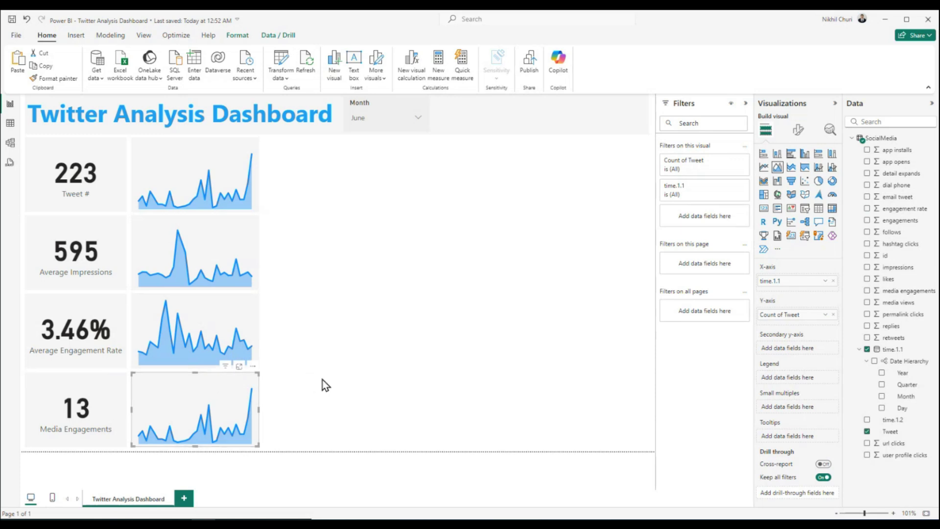
pyautogui.click(833, 314)
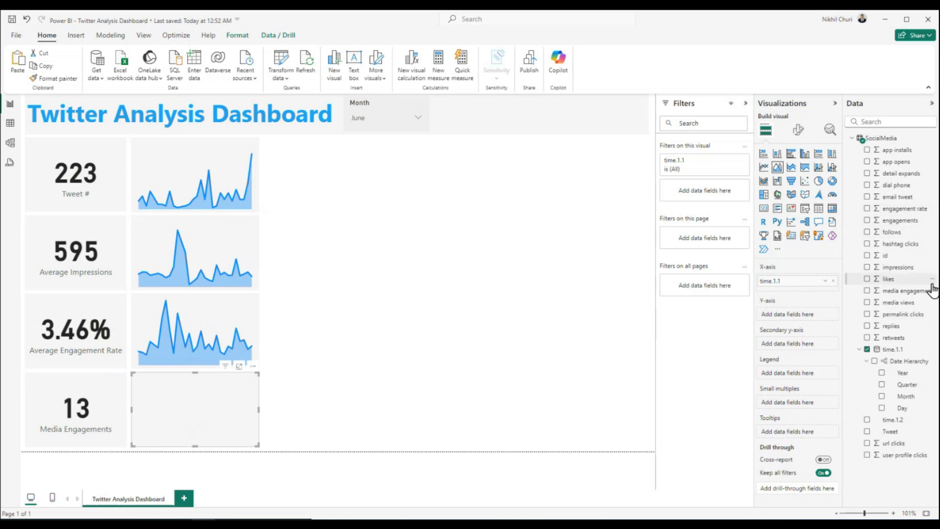
pyautogui.moveTo(905, 292)
pyautogui.mouseDown()
pyautogui.moveTo(871, 307)
pyautogui.moveTo(792, 313)
pyautogui.mouseUp()
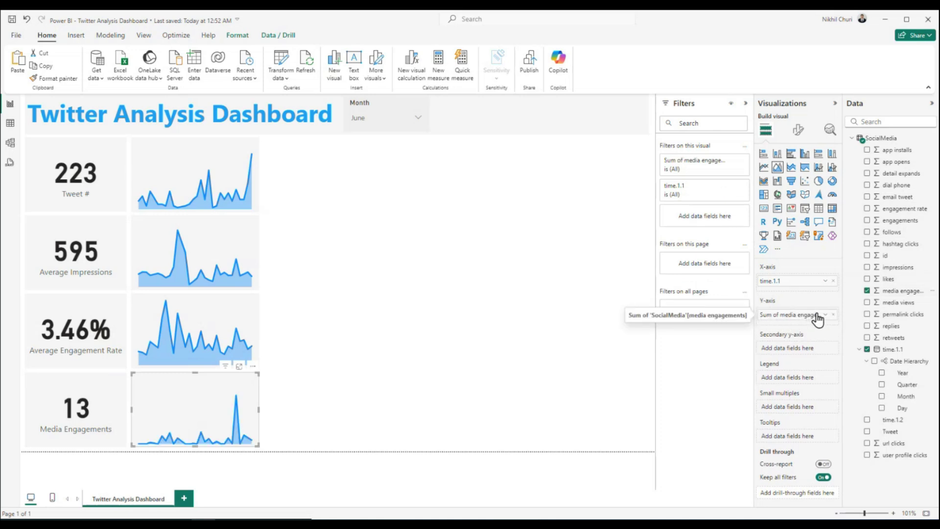
pyautogui.click(826, 317)
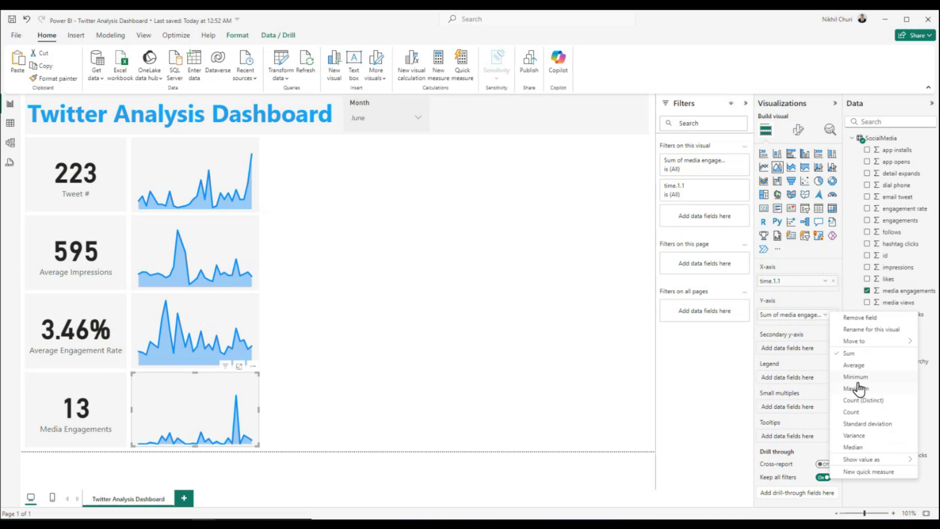
pyautogui.click(854, 365)
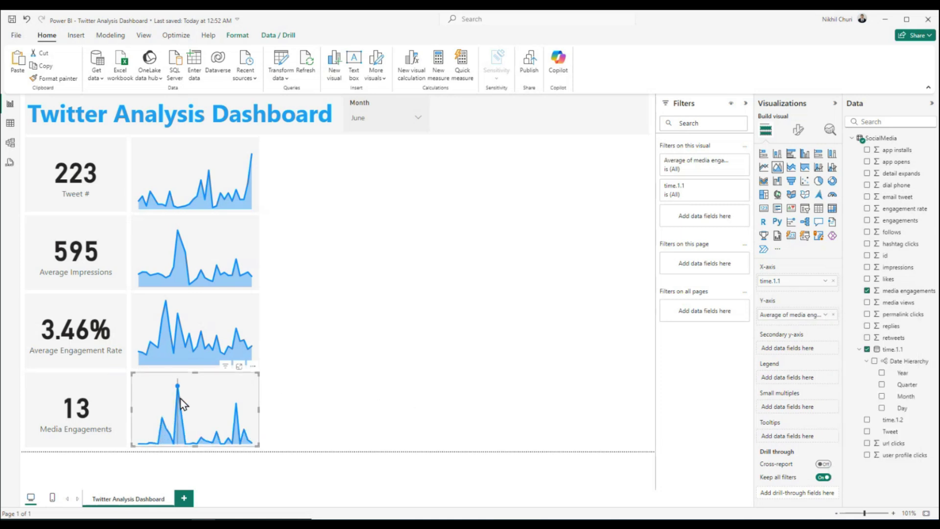
pyautogui.moveTo(178, 398)
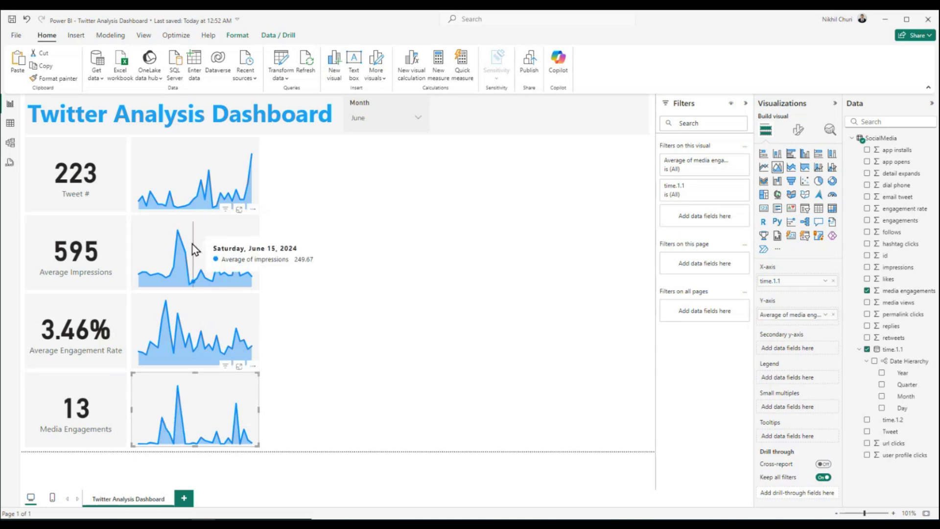
# Deselect the chart and save the report.
pyautogui.click(411, 321)
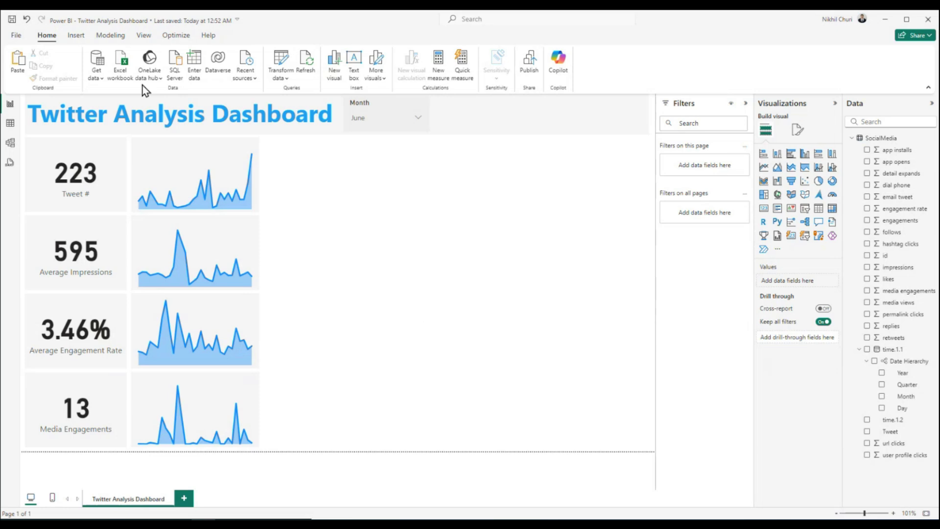
pyautogui.click(13, 20)
pyautogui.click(12, 20)
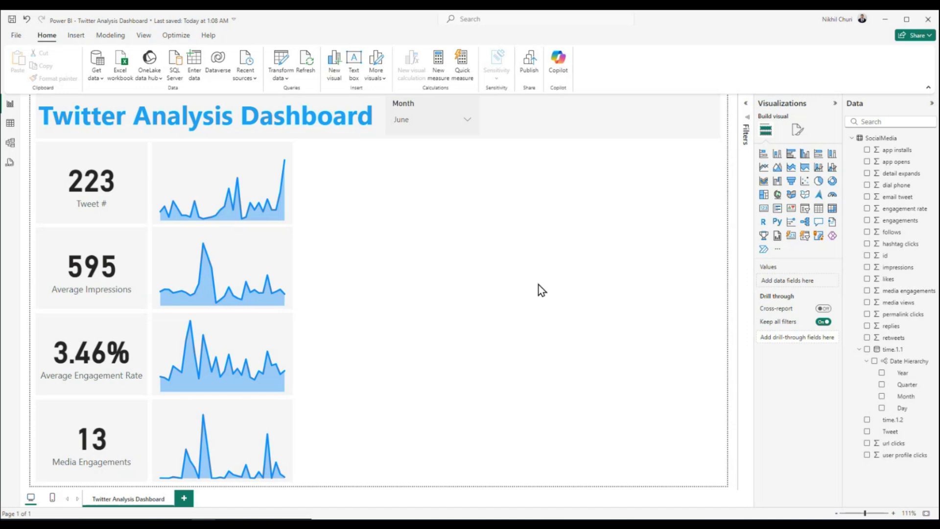
# Add a clustered bar chart beside the trend charts, sized to half the remaining width and the height of two card rows.
pyautogui.click(790, 154)
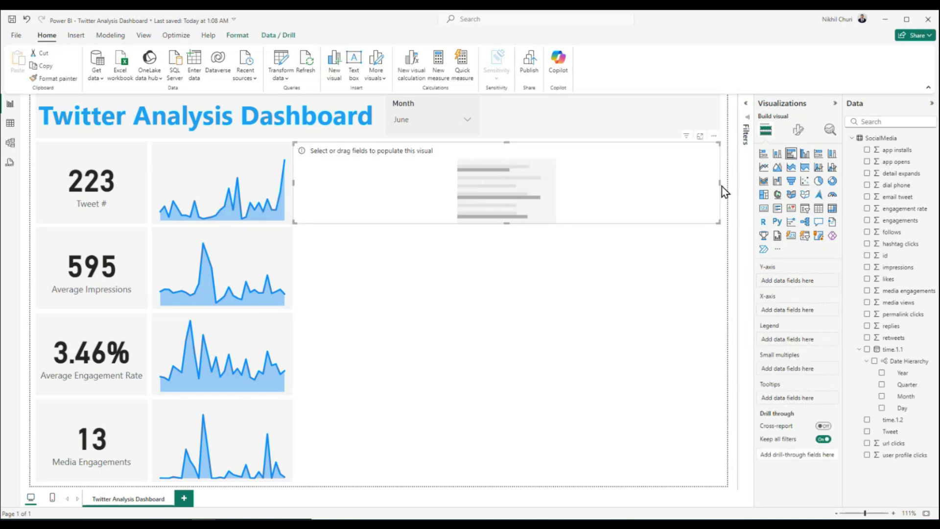
pyautogui.moveTo(720, 182); pyautogui.dragTo(503, 183)
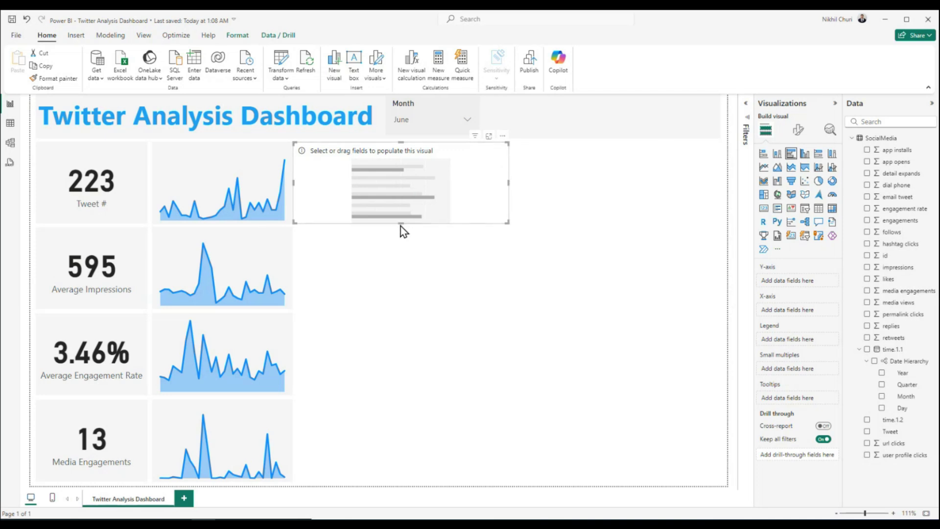
pyautogui.moveTo(401, 224); pyautogui.dragTo(401, 310)
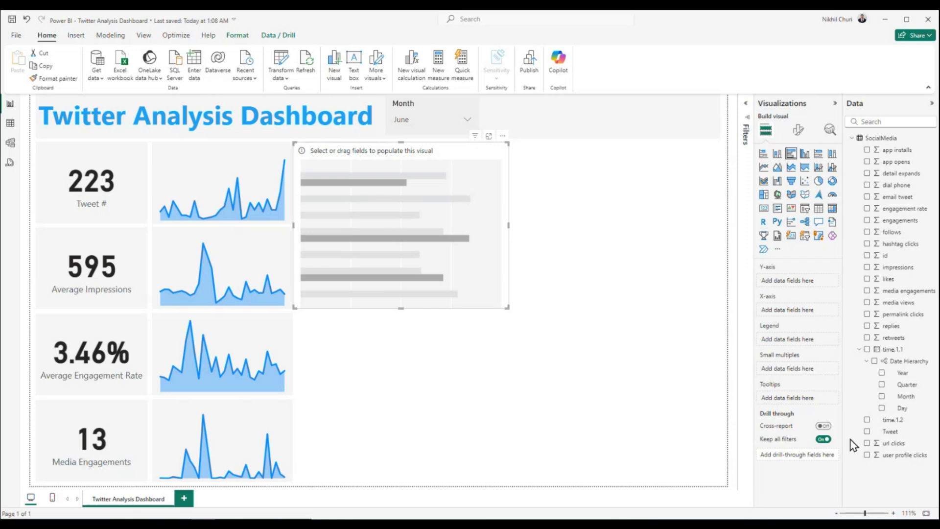
# Plot url clicks by Tweet in the clustered bar chart, with Tweet on the Y-axis and the sum of url clicks on the X-axis.
pyautogui.click(866, 432)
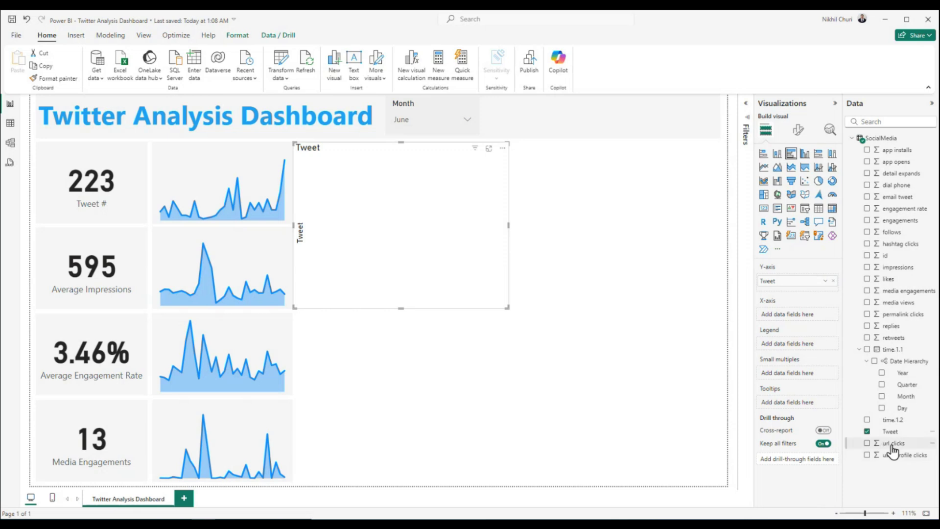
pyautogui.moveTo(891, 445); pyautogui.dragTo(793, 314)
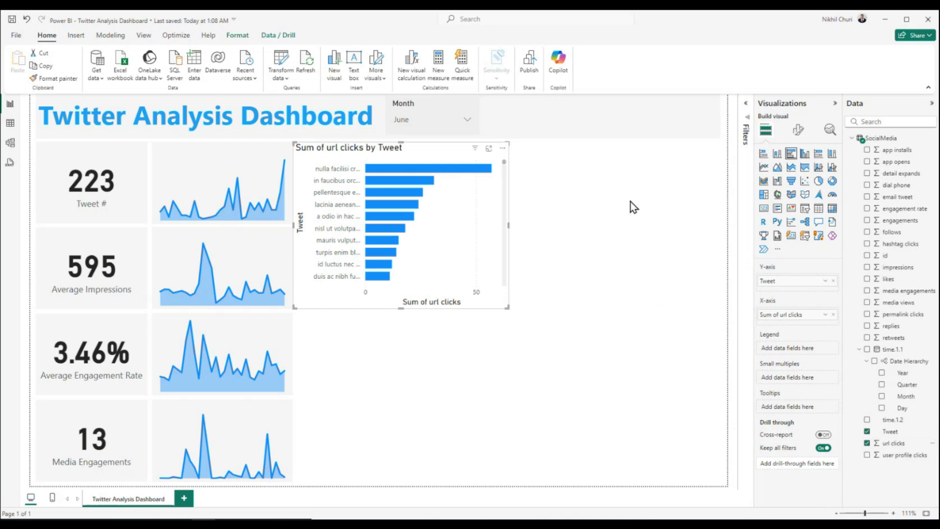
pyautogui.moveTo(452, 169)
pyautogui.scroll(-5, 443, 247)
pyautogui.scroll(5, 451, 240)
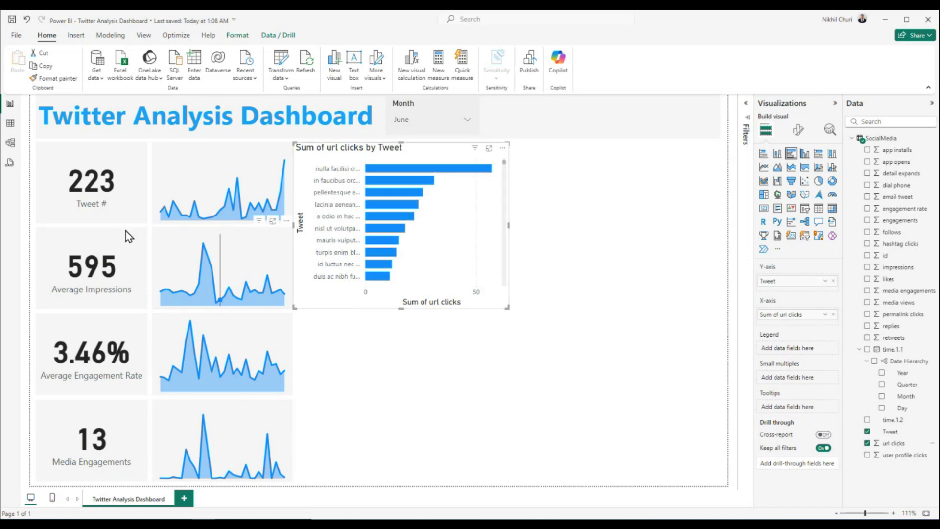
# Examine the Tweet column of the SocialMedia data in the table view and return to the report page.
pyautogui.click(10, 123)
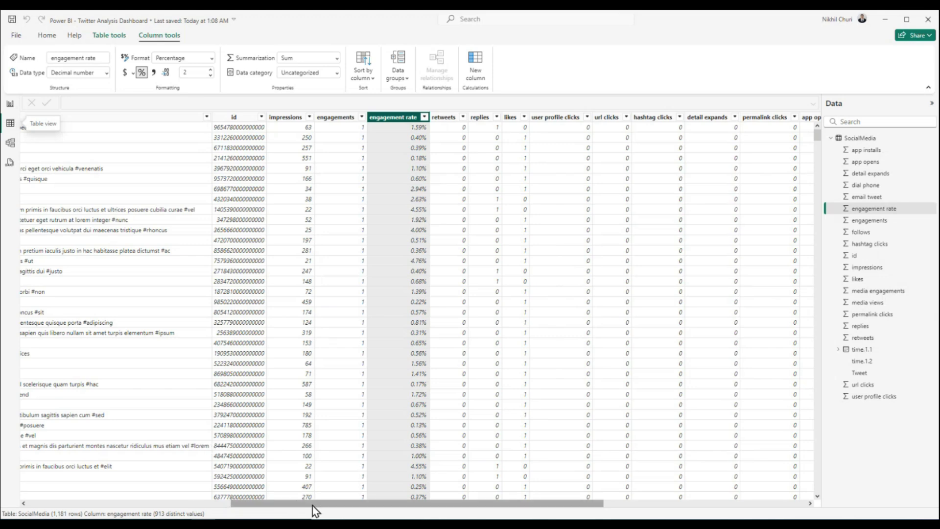
pyautogui.hscroll(-5, 313, 506)
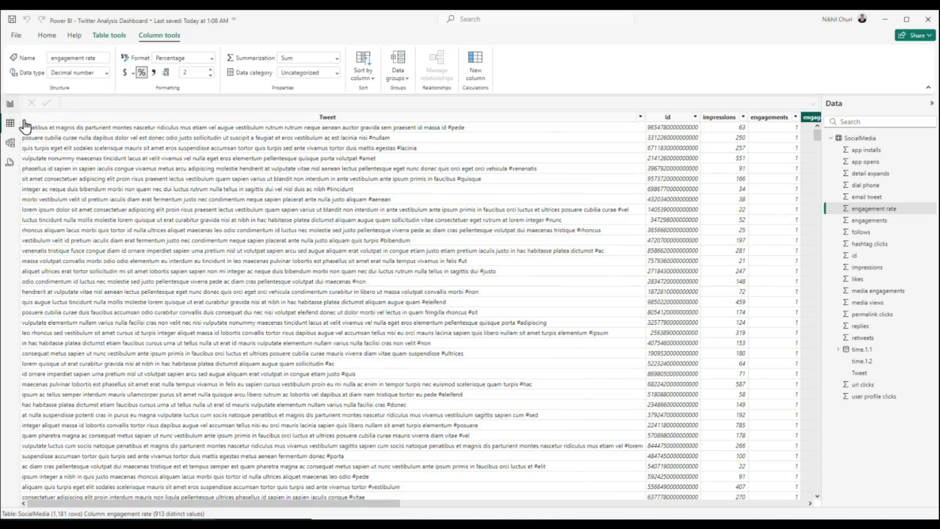
pyautogui.click(10, 104)
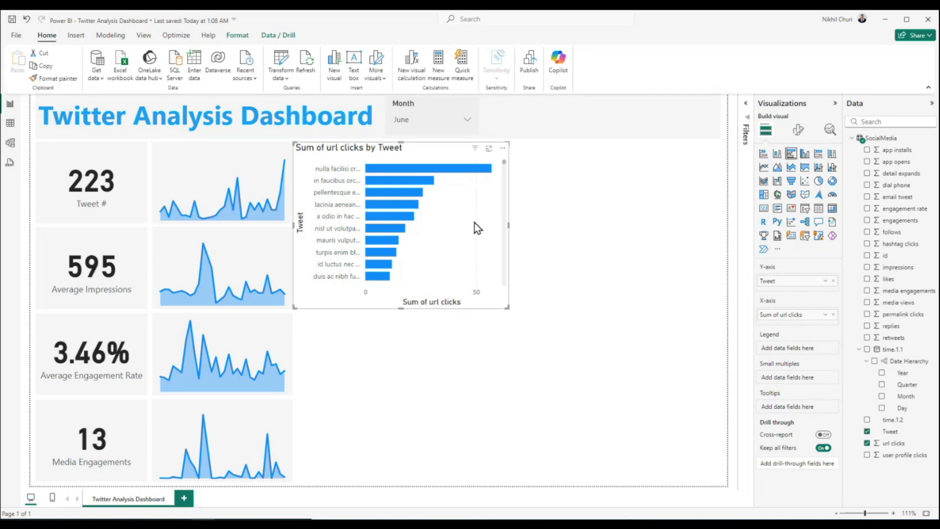
# Filter the bar chart's Tweet field to the top 10 items by sum of url clicks.
pyautogui.click(746, 104)
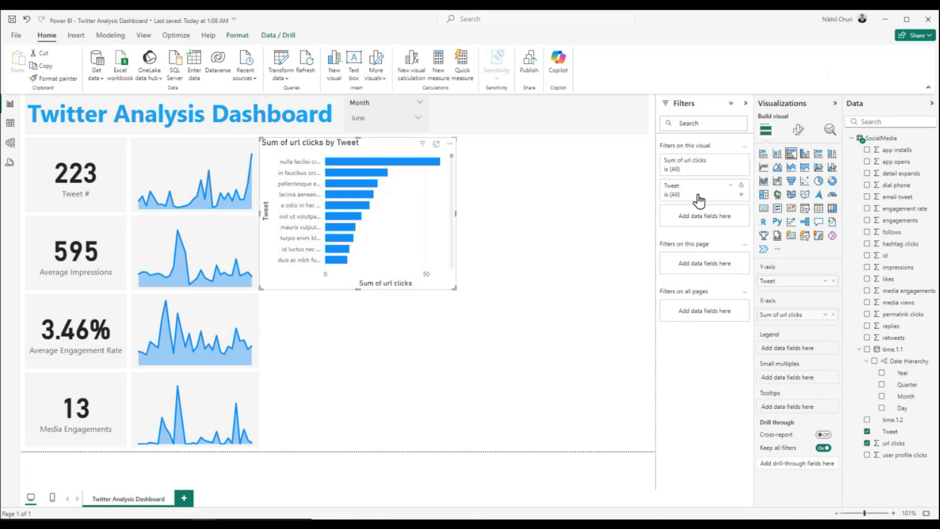
pyautogui.click(730, 185)
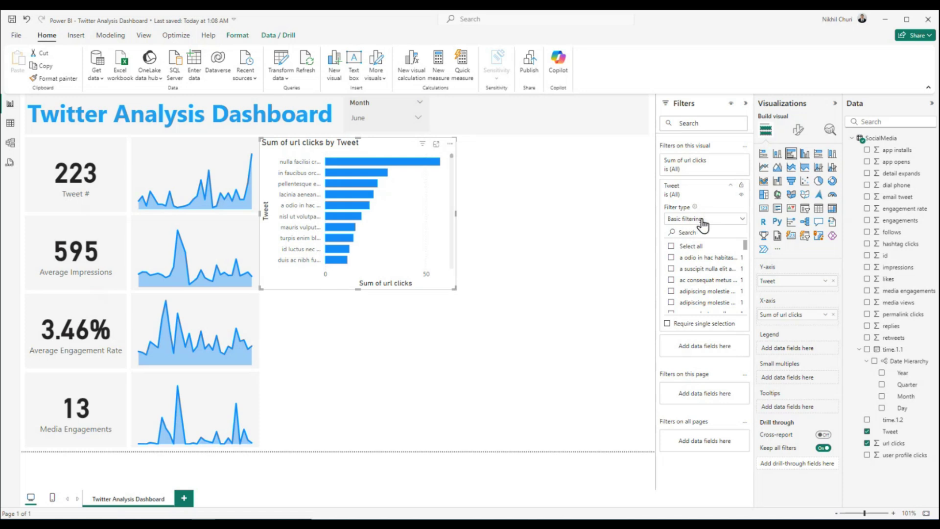
pyautogui.click(742, 219)
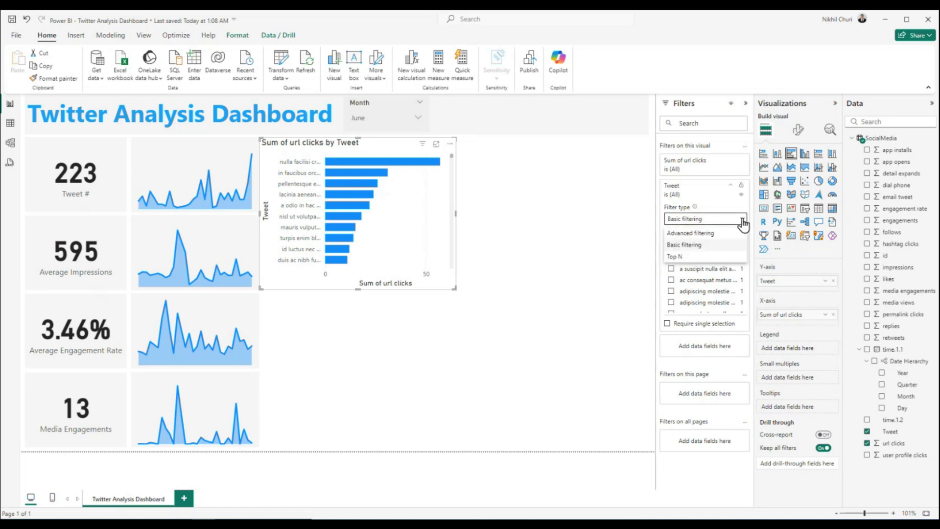
pyautogui.click(683, 258)
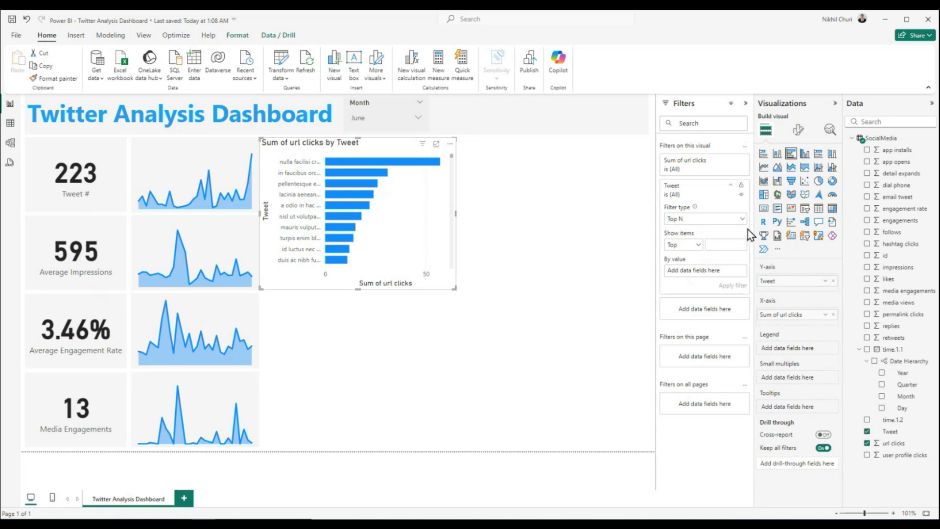
pyautogui.write('10')
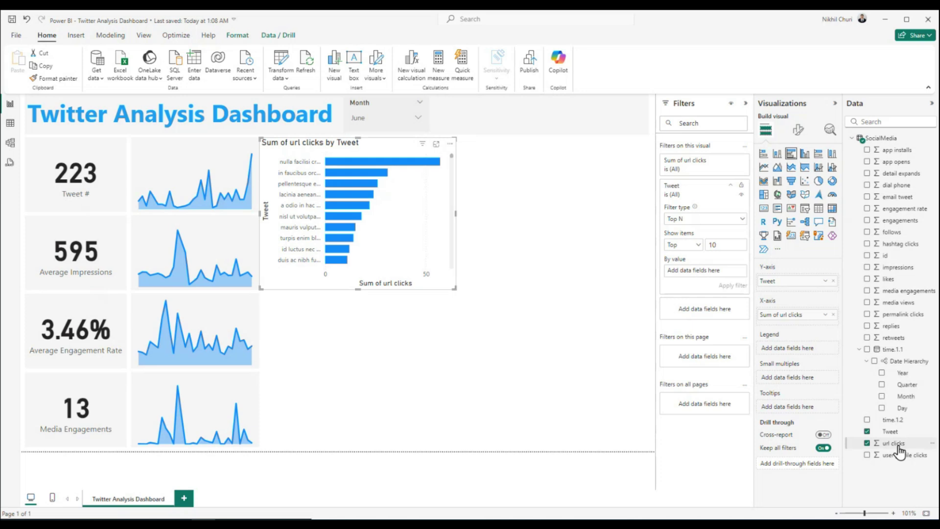
pyautogui.moveTo(896, 449); pyautogui.dragTo(700, 271)
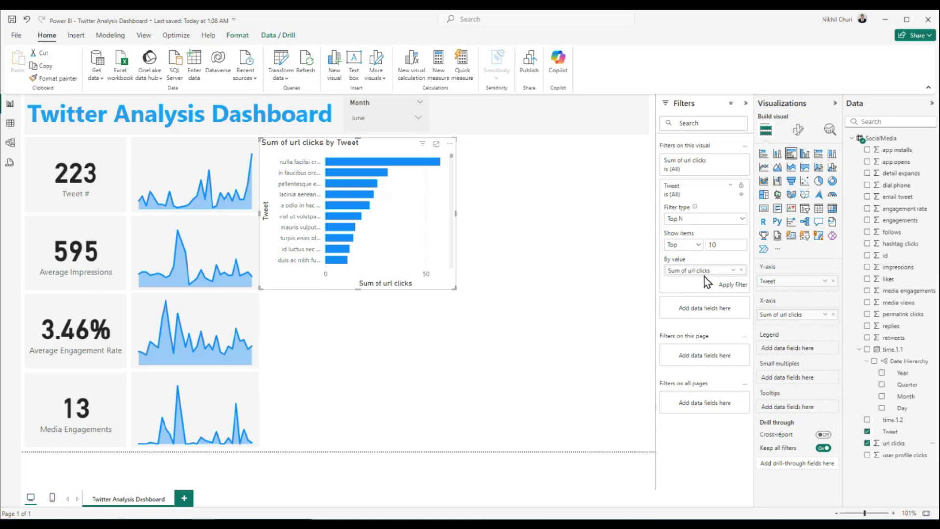
pyautogui.click(732, 286)
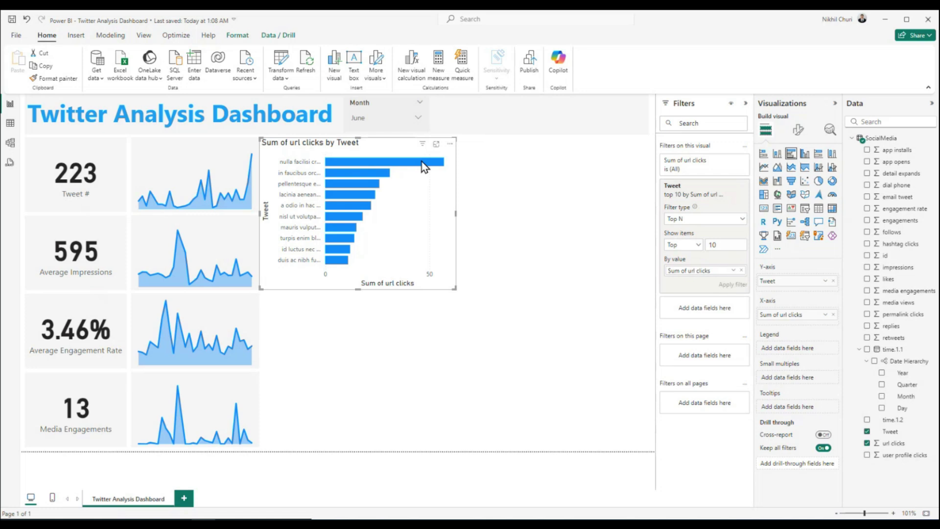
# Change the bar chart's title text to "Top 10 Tweets by URL Clicks".
pyautogui.moveTo(338, 193)
pyautogui.click(799, 132)
pyautogui.click(798, 176)
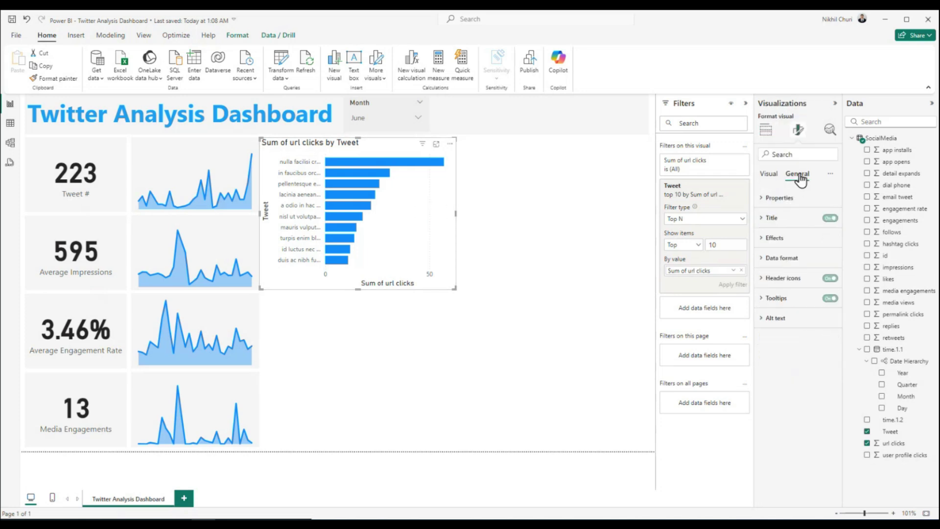
pyautogui.click(758, 219)
pyautogui.click(796, 267)
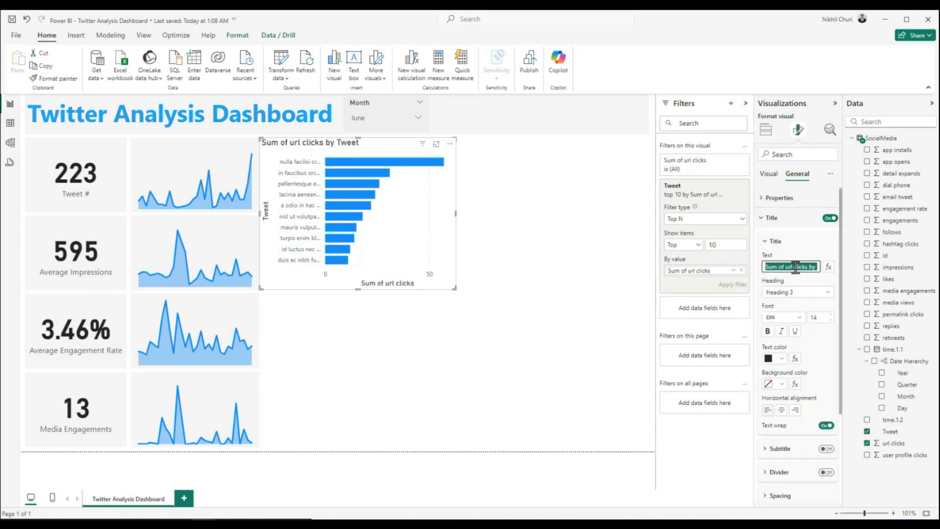
pyautogui.write('Top 10')
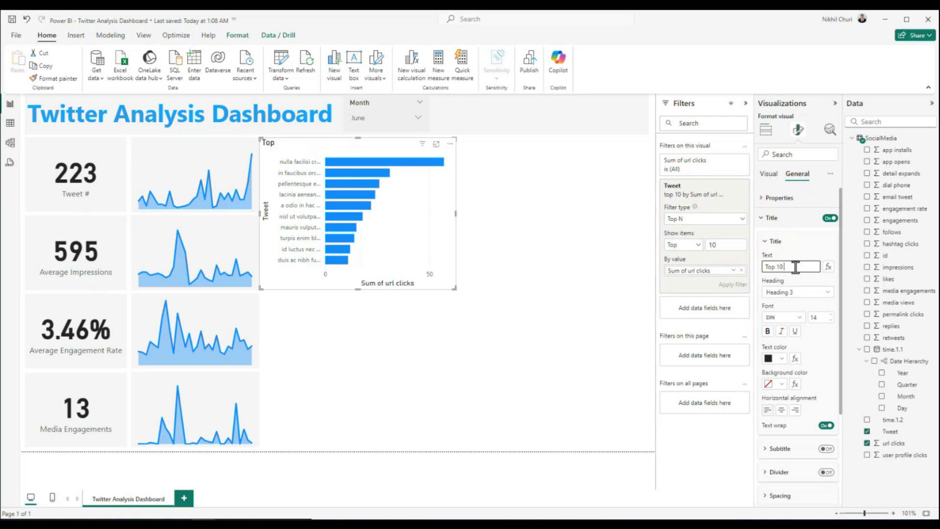
pyautogui.write(' Tweets by URL Clicks')
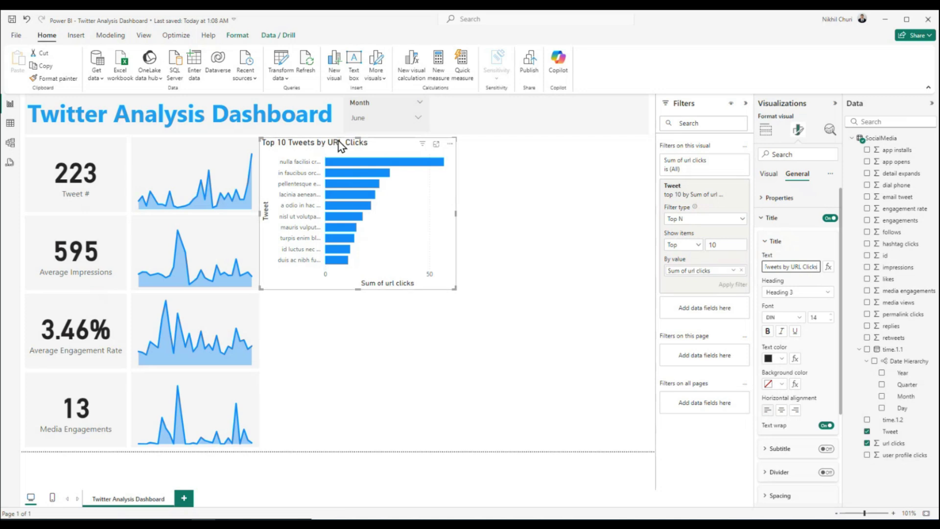
# Make the bar chart's title bold, centered and gray.
pyautogui.click(769, 332)
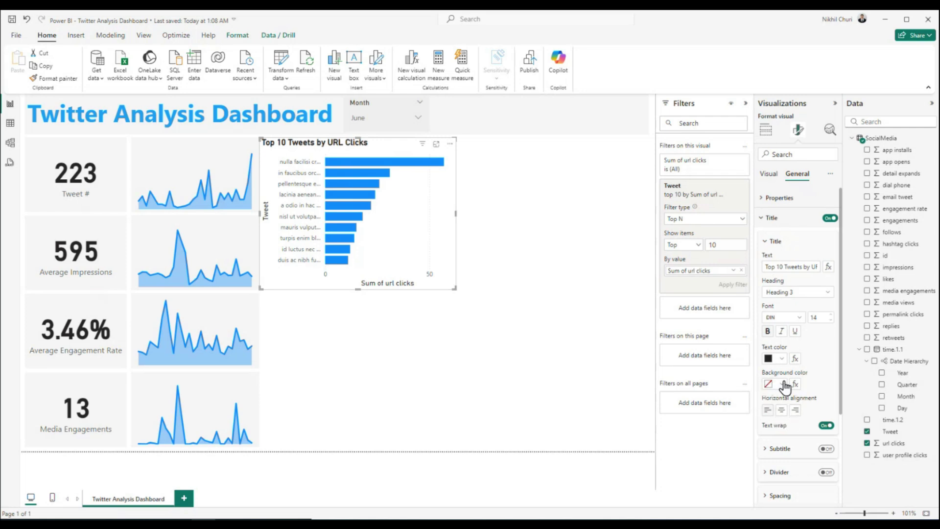
pyautogui.click(782, 411)
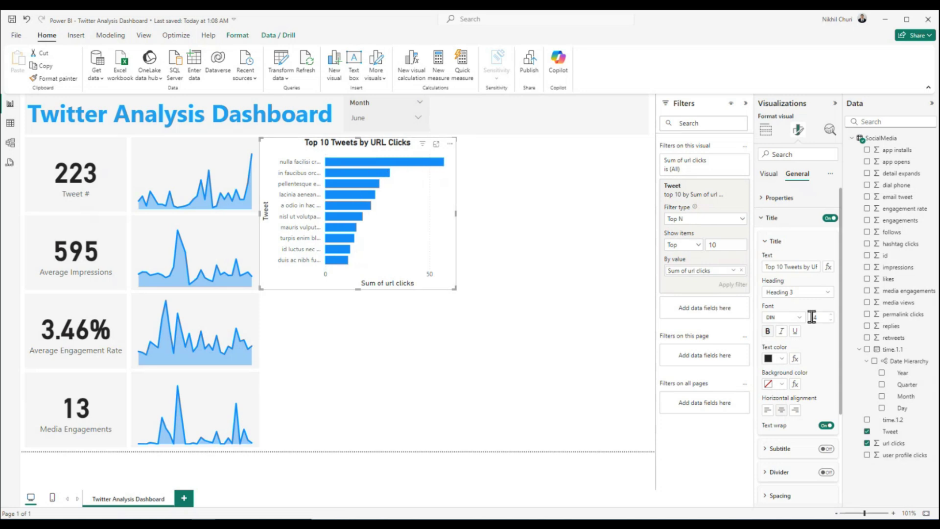
pyautogui.click(781, 359)
pyautogui.click(789, 228)
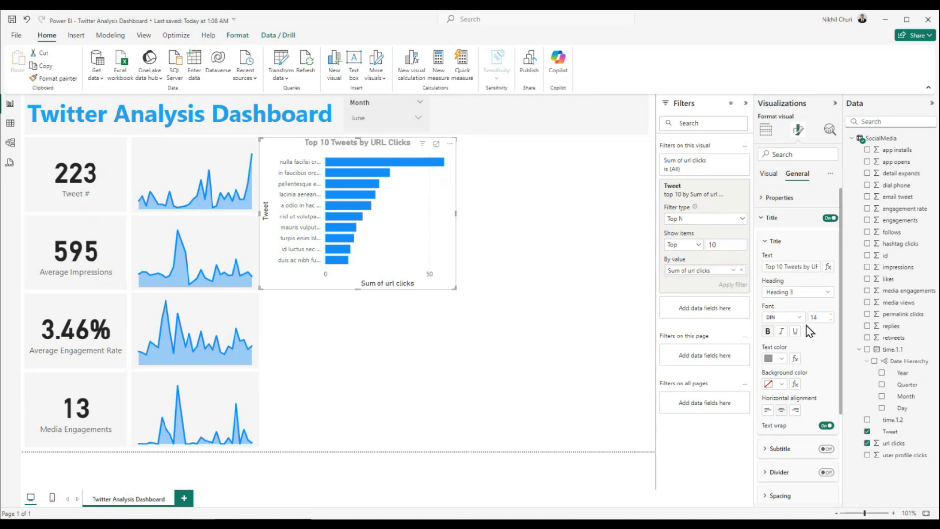
pyautogui.click(761, 219)
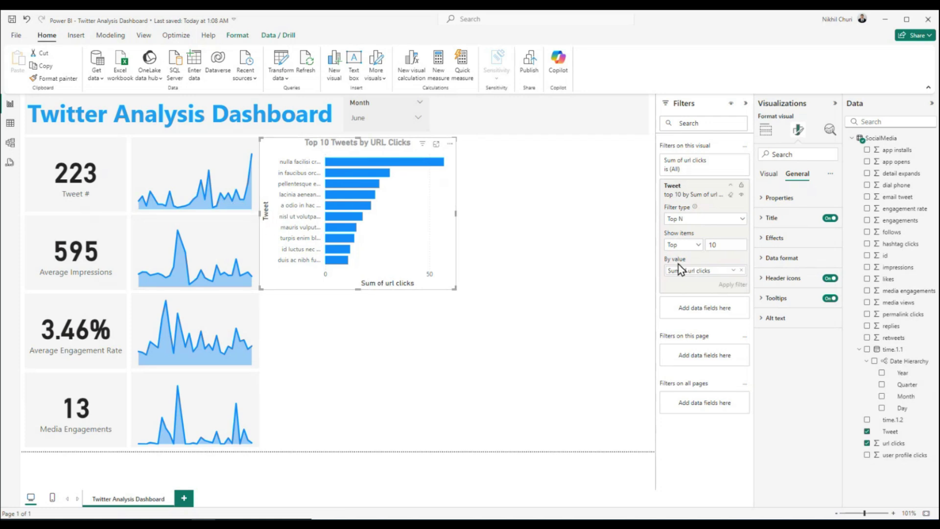
# Hide the Y-axis title of the top-tweets bar chart.
pyautogui.click(769, 179)
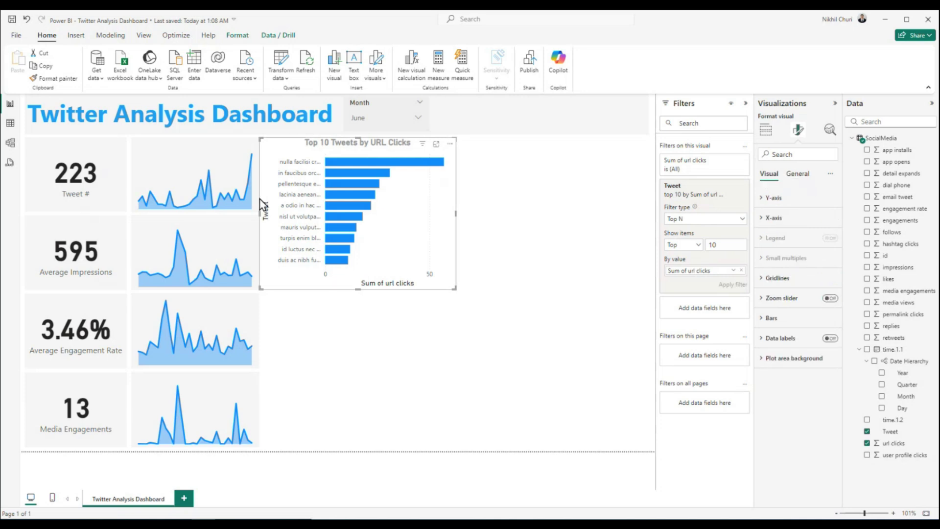
pyautogui.click(762, 201)
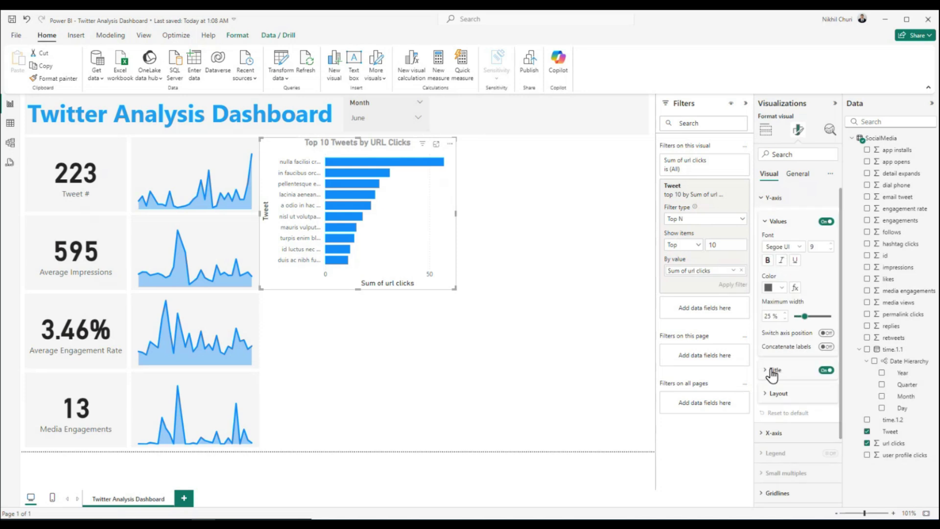
pyautogui.click(826, 370)
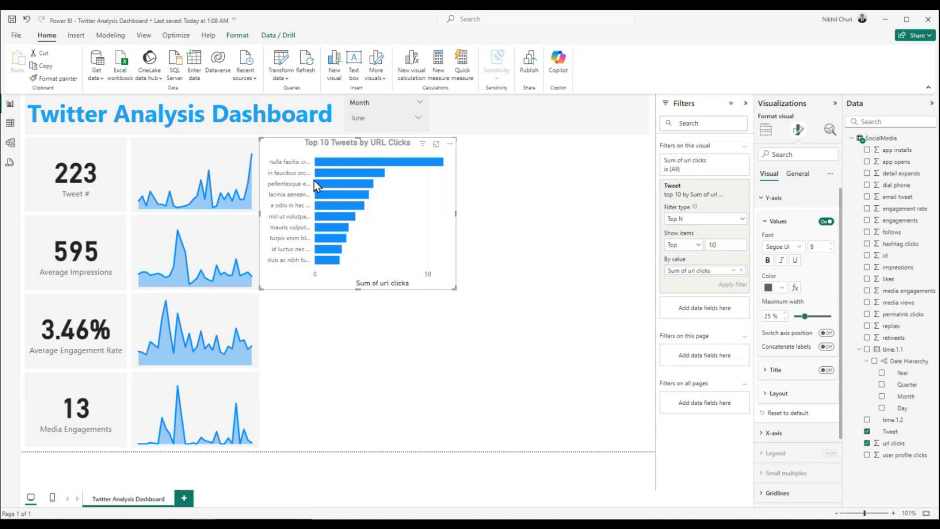
# Set the maximum width of the bar chart's Y-axis values to 45 %.
pyautogui.moveTo(805, 316); pyautogui.dragTo(819, 316)
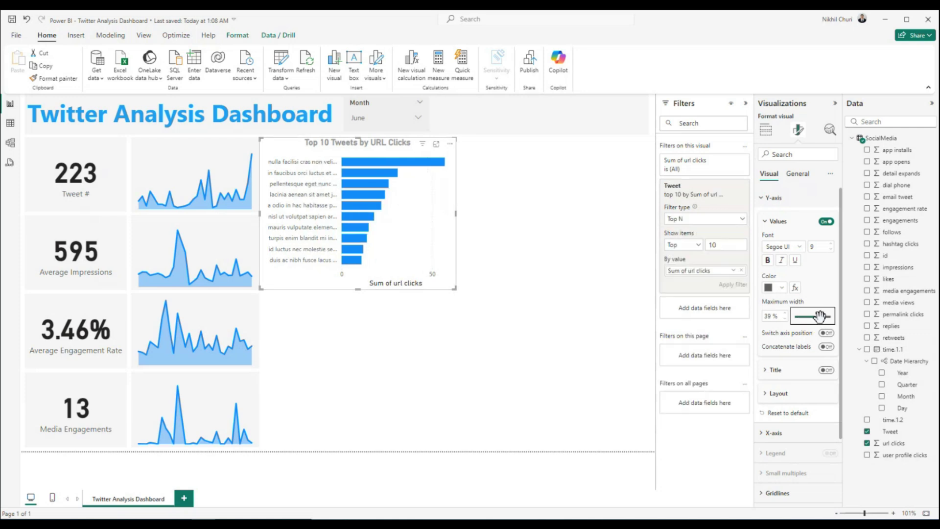
pyautogui.moveTo(823, 316); pyautogui.dragTo(827, 316)
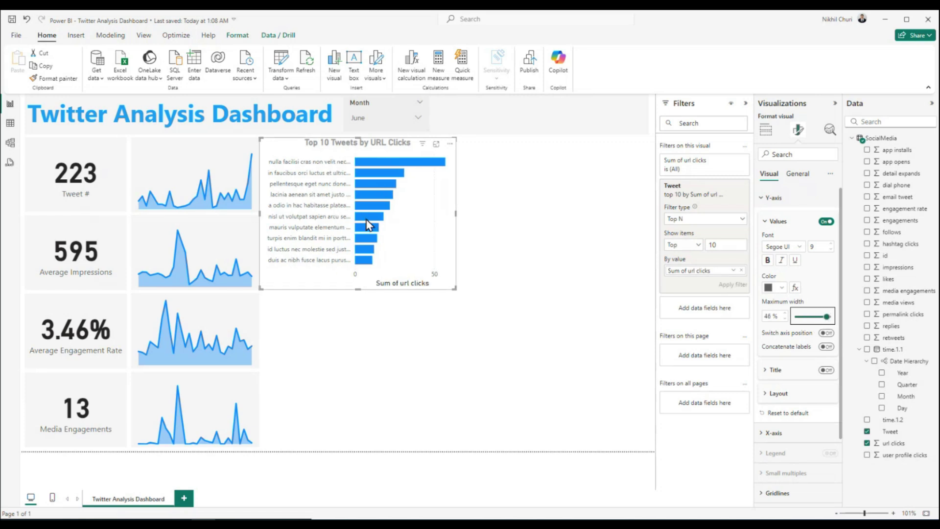
pyautogui.moveTo(827, 316); pyautogui.dragTo(823, 317)
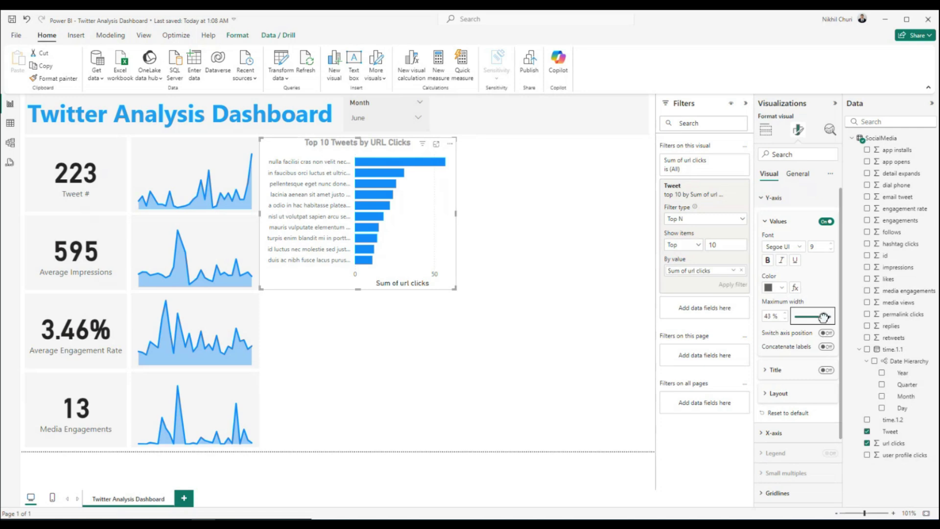
pyautogui.doubleClick(767, 316)
pyautogui.write('45')
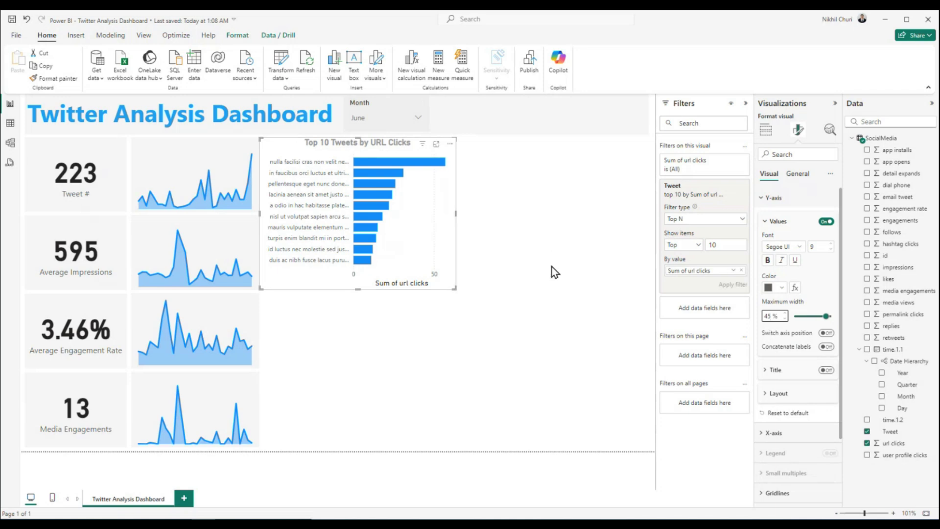
pyautogui.click(767, 222)
pyautogui.click(761, 198)
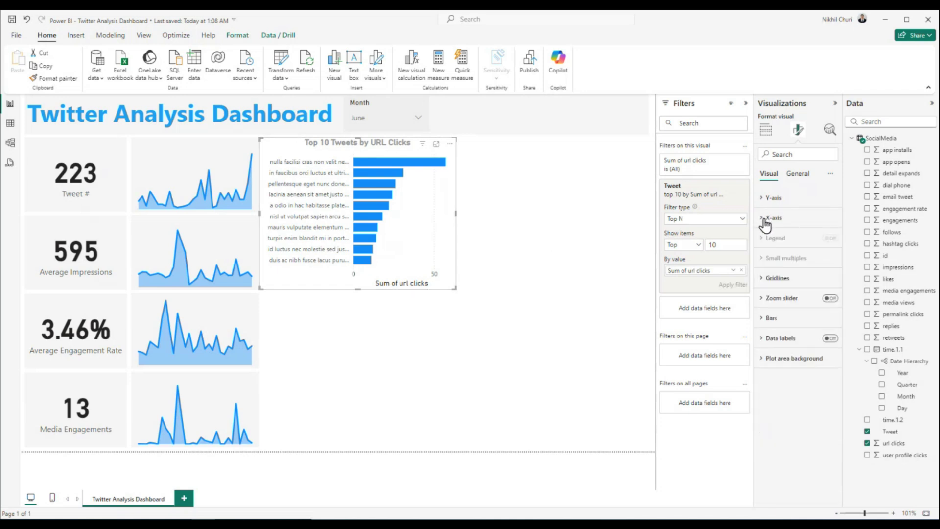
# Hide the bar chart's X-axis title and values, and show data labels on the bars.
pyautogui.click(762, 218)
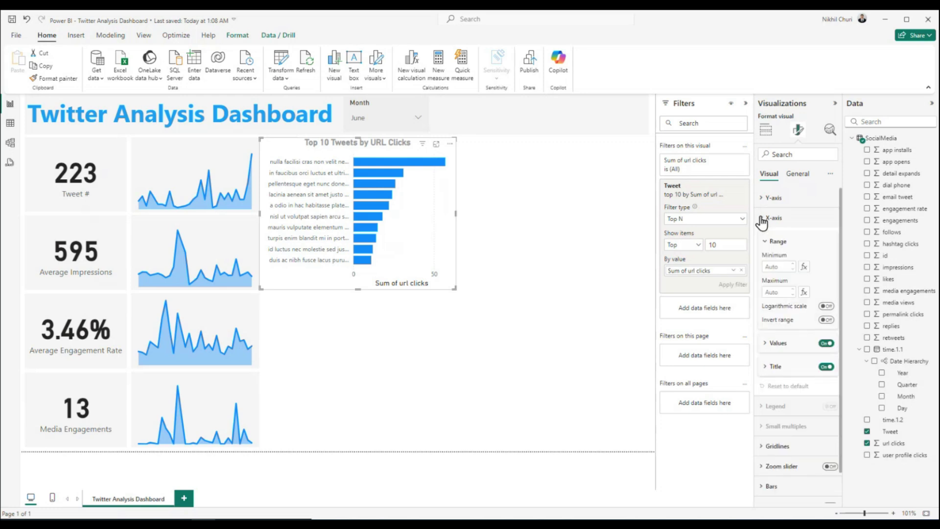
pyautogui.click(767, 343)
pyautogui.click(767, 344)
pyautogui.click(826, 343)
pyautogui.click(826, 343)
pyautogui.click(826, 368)
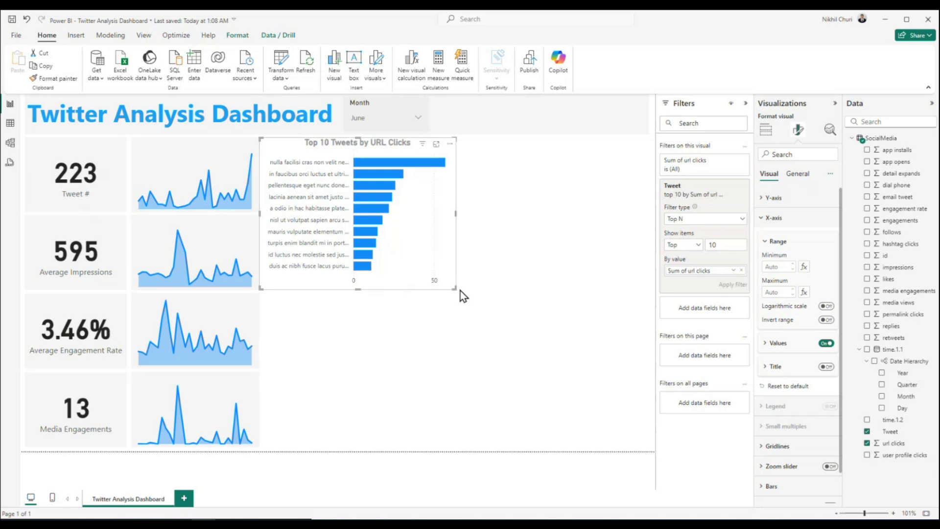
pyautogui.click(826, 343)
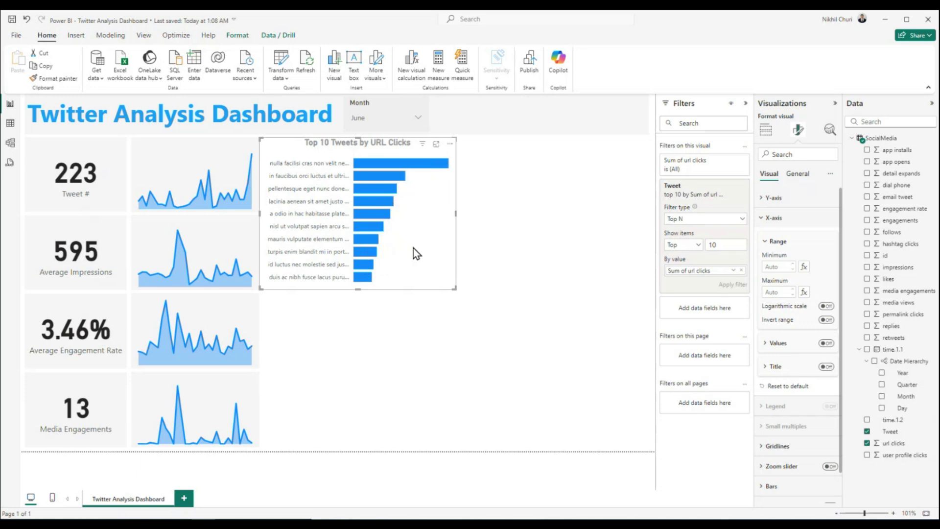
pyautogui.scroll(-1, 799, 443)
pyautogui.scroll(1, 794, 438)
pyautogui.click(762, 218)
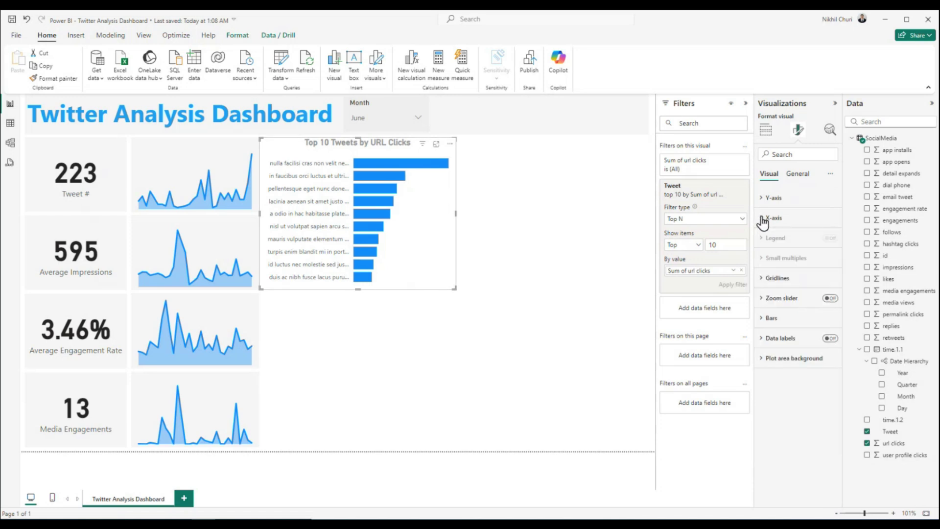
pyautogui.click(830, 338)
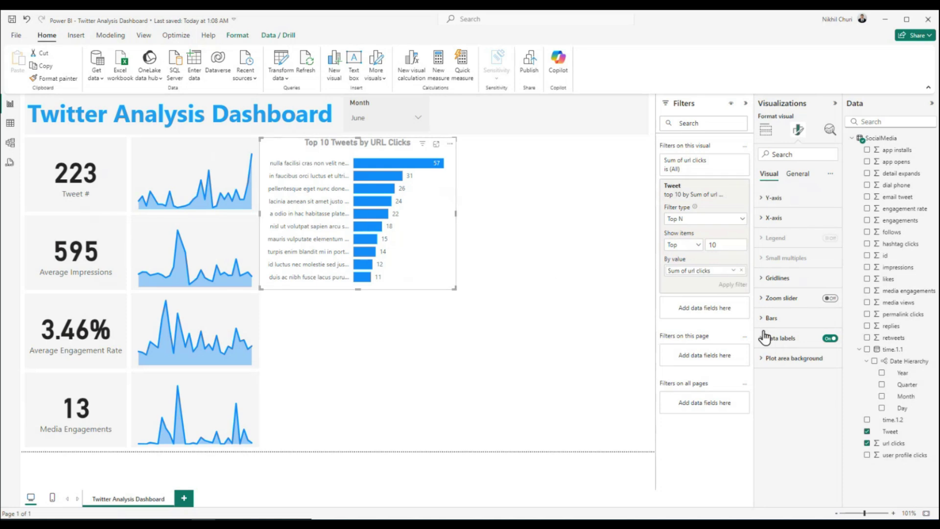
# Open the custom color settings for all bars and select the hex code for editing.
pyautogui.click(764, 319)
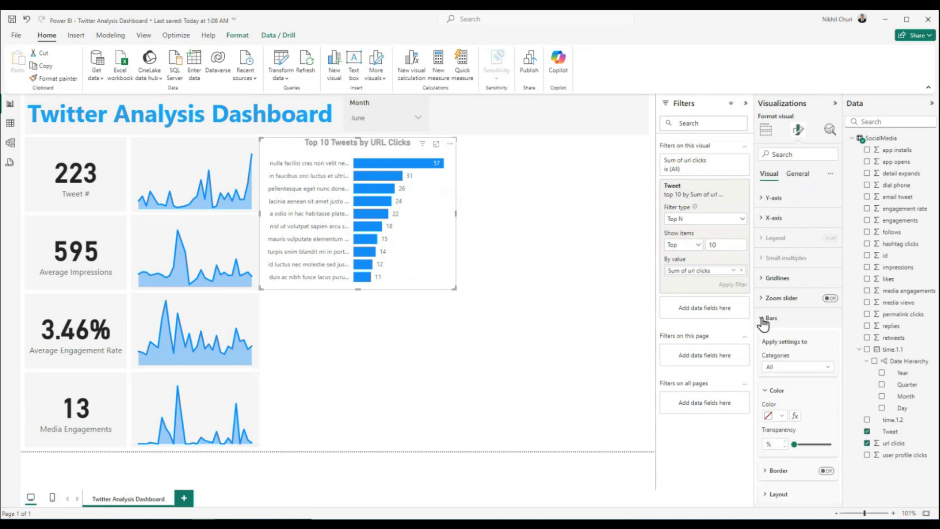
pyautogui.click(774, 415)
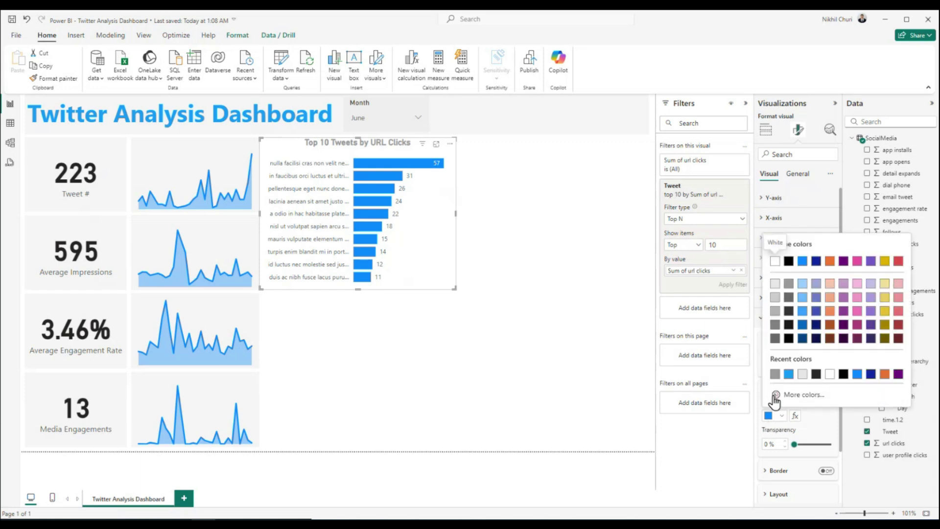
pyautogui.click(791, 396)
pyautogui.click(801, 386)
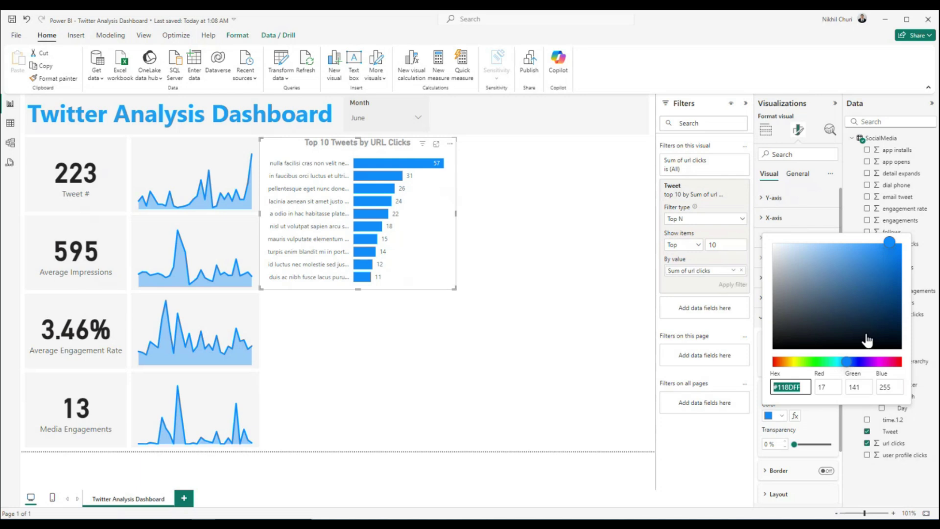
# Set the bar color of the Top 10 Tweets by URL Clicks chart to #1DA1F2 with 10% transparency.
pyautogui.write('#1DA1F2')
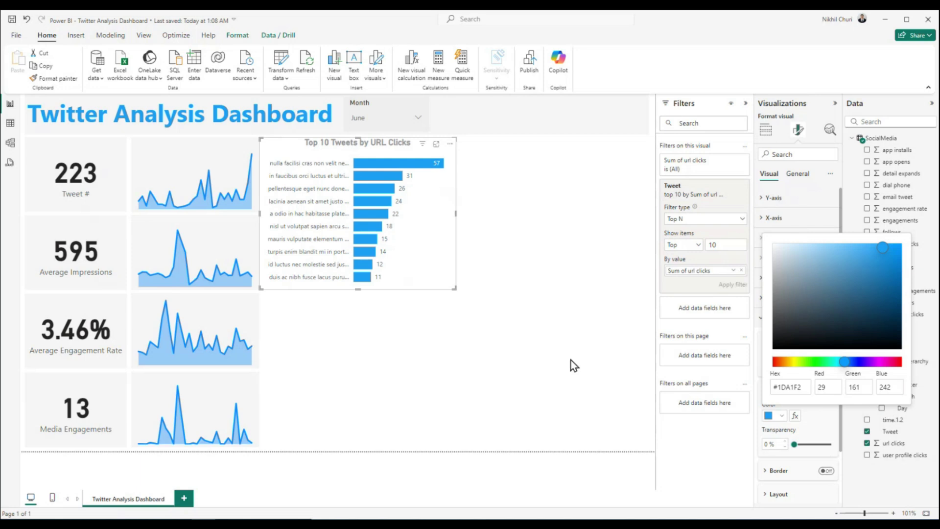
pyautogui.click(433, 248)
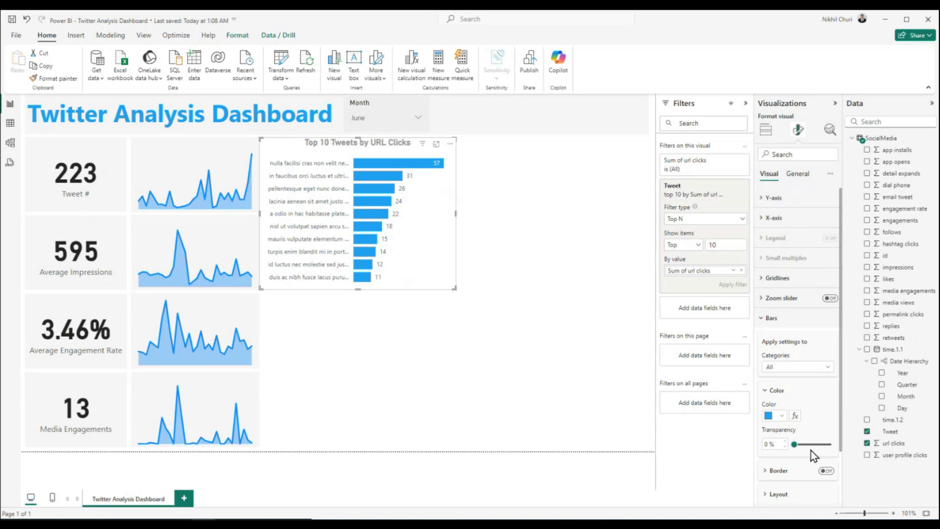
pyautogui.click(776, 443)
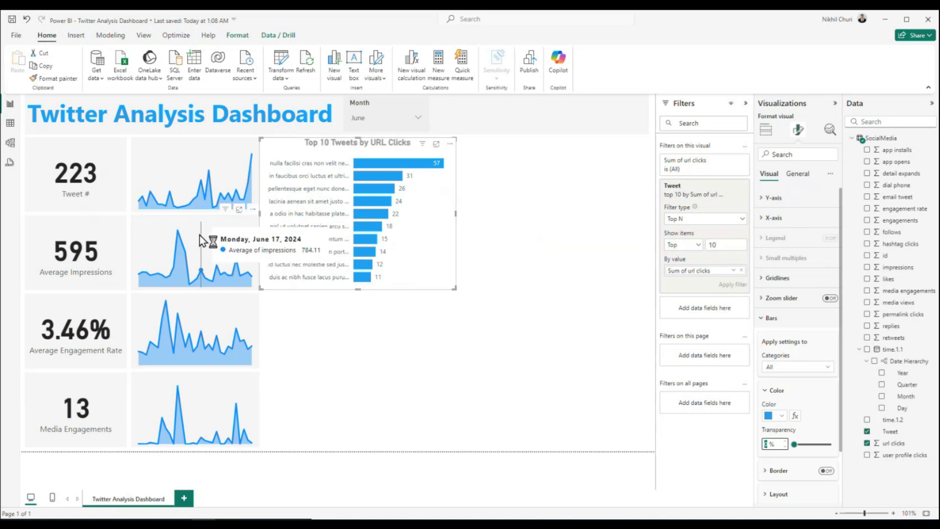
pyautogui.write('10')
pyautogui.press('Return')
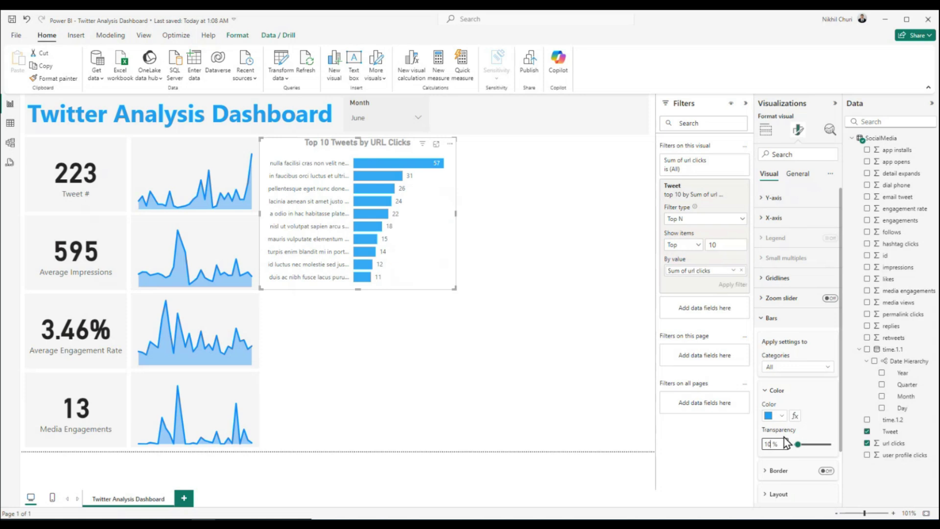
# Check the custom font color code used for the Twitter Analysis Dashboard title text.
pyautogui.click(228, 118)
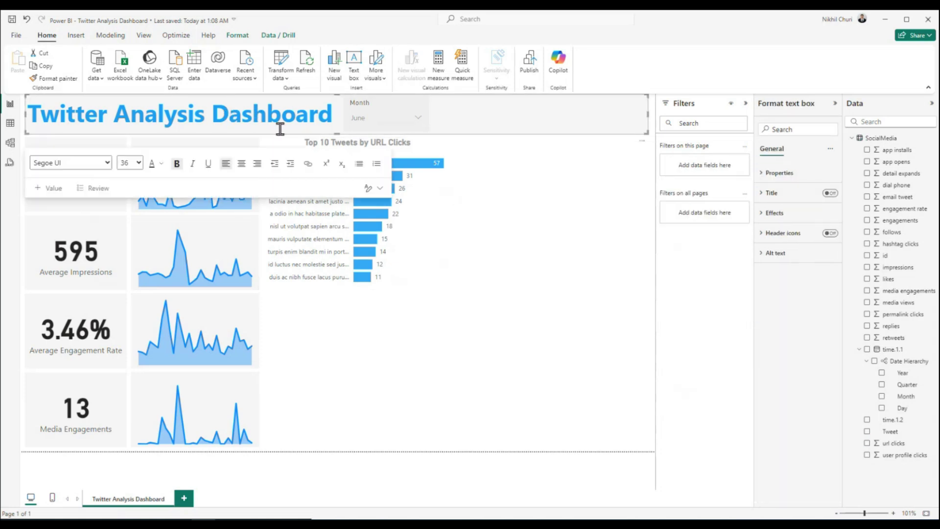
pyautogui.click(163, 165)
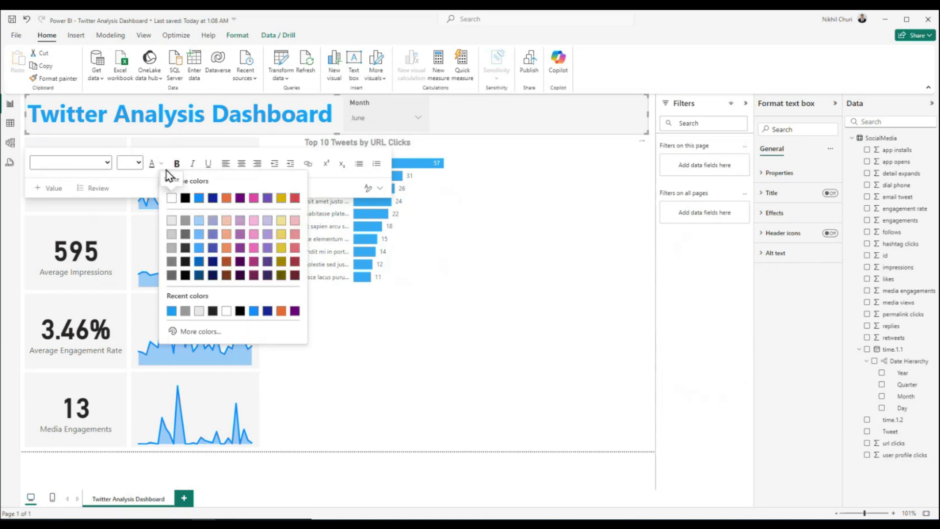
pyautogui.click(186, 331)
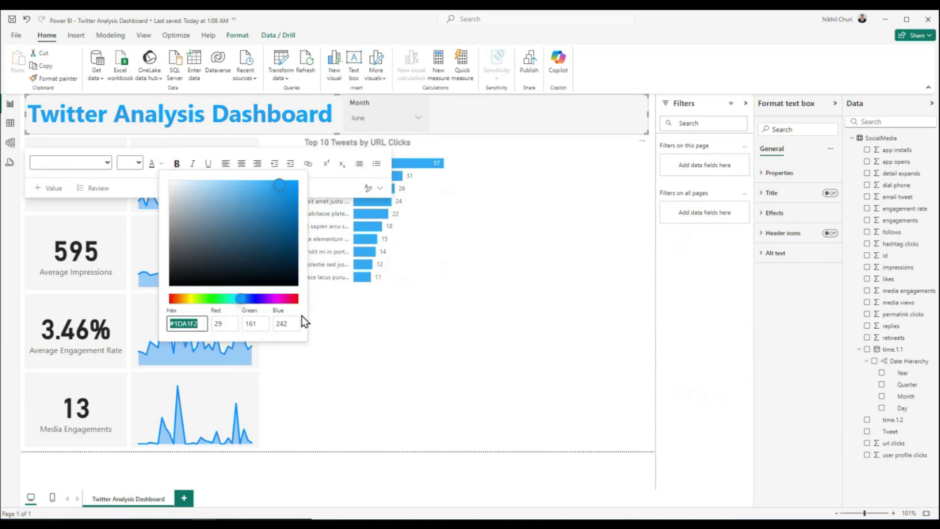
pyautogui.click(592, 292)
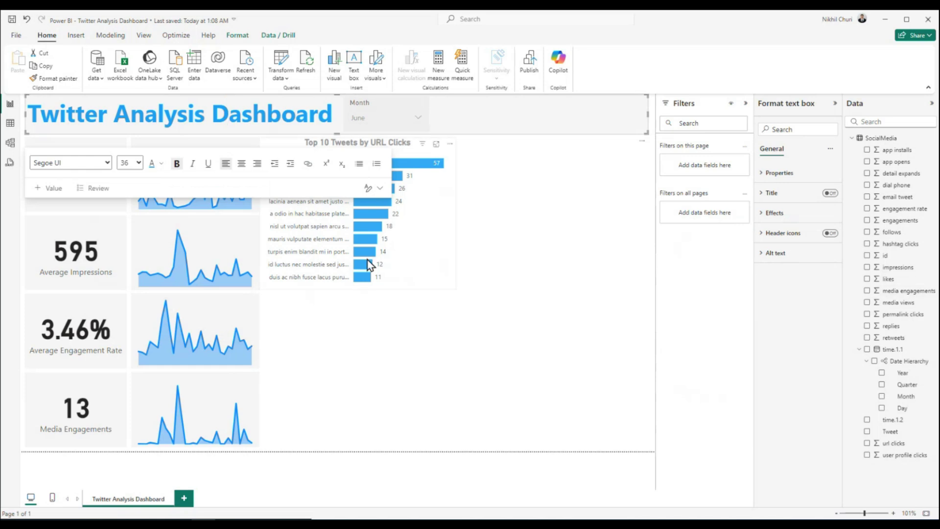
# Set the bar transparency of the Top 10 Tweets by URL Clicks chart to 0%.
pyautogui.click(440, 241)
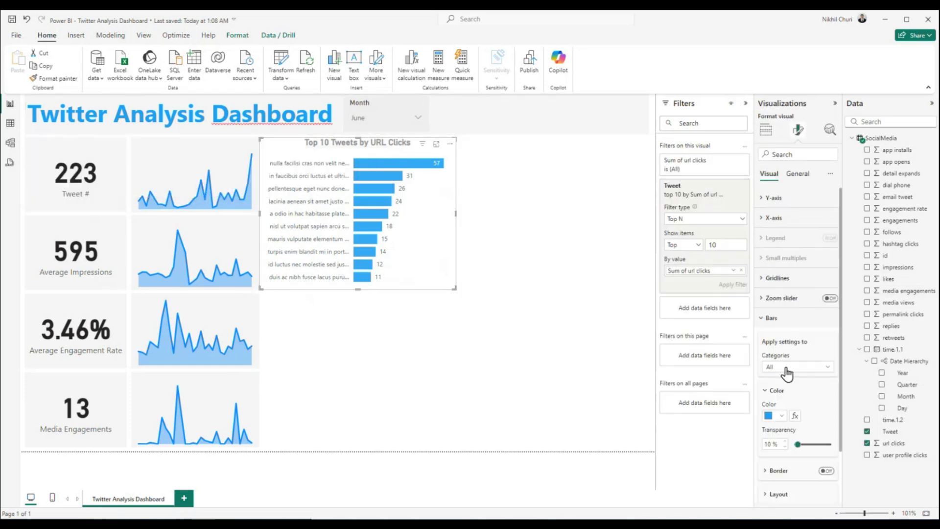
pyautogui.doubleClick(778, 444)
pyautogui.write('0')
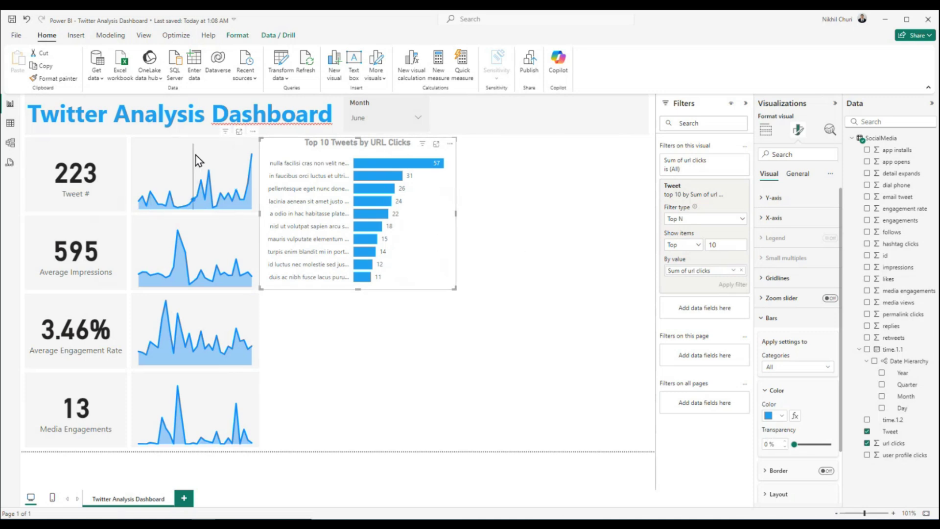
pyautogui.click(762, 318)
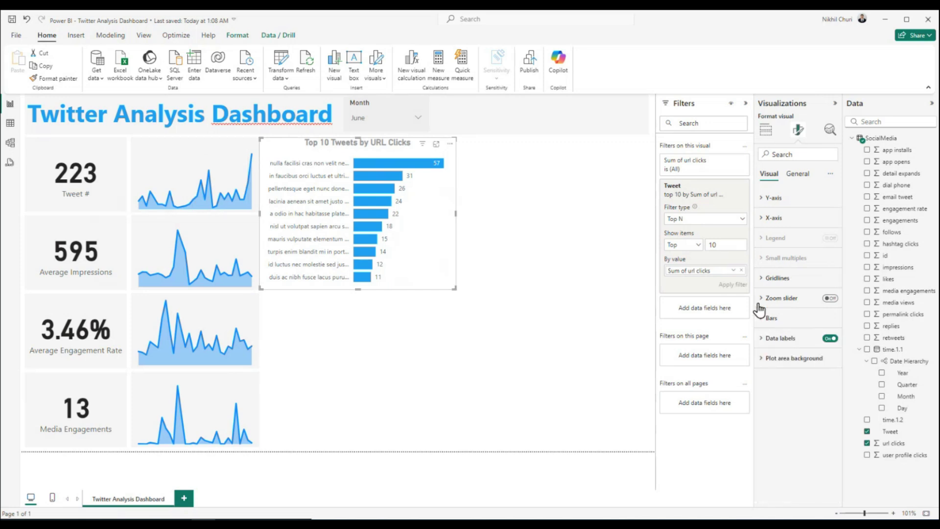
# Give the Top 10 Tweets by URL Clicks chart a White, 10% darker background with 60% transparency.
pyautogui.click(798, 175)
pyautogui.click(765, 238)
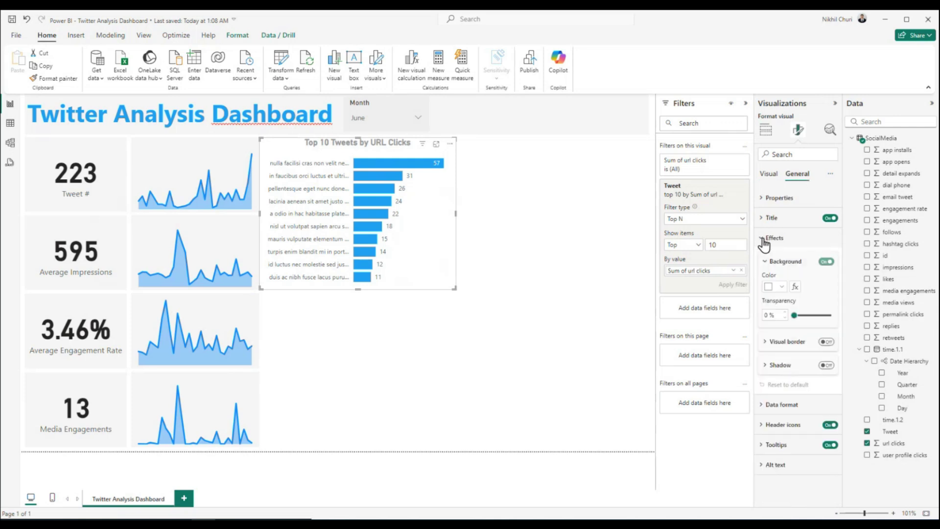
pyautogui.click(781, 286)
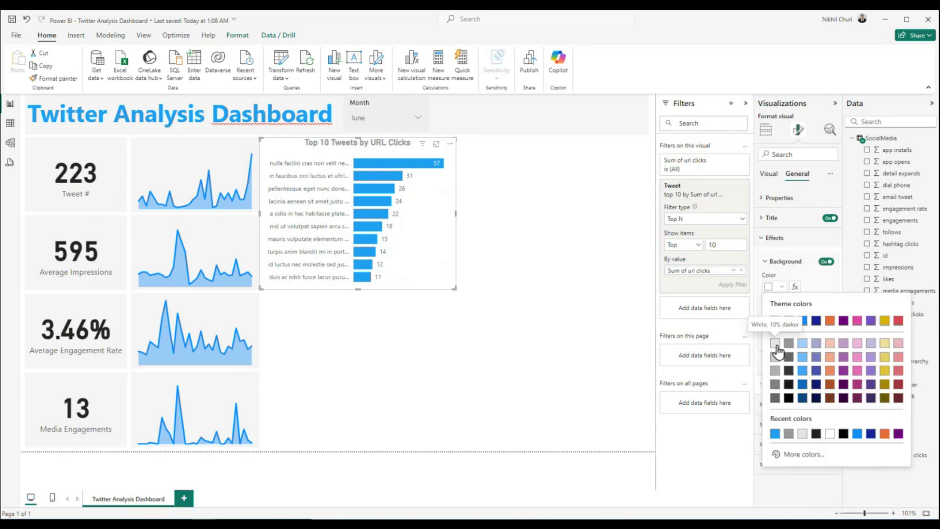
pyautogui.click(775, 344)
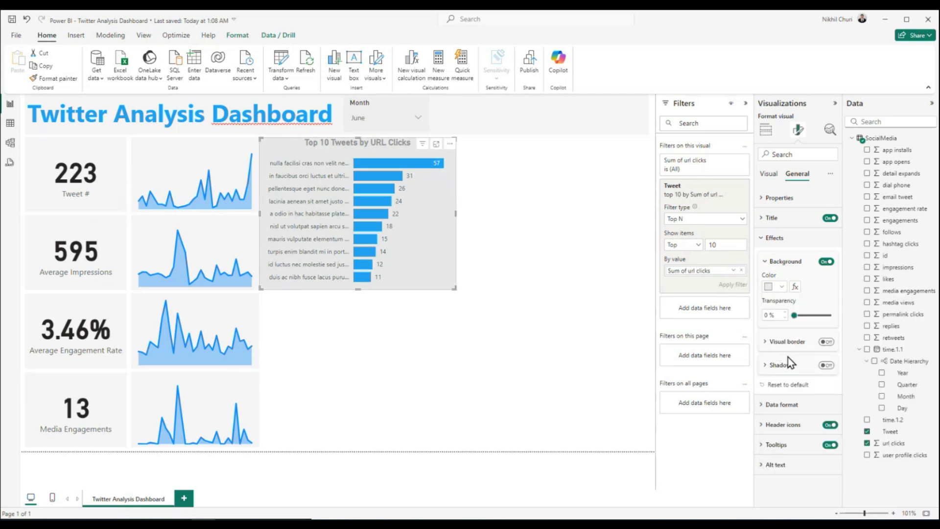
pyautogui.click(778, 315)
pyautogui.write('60')
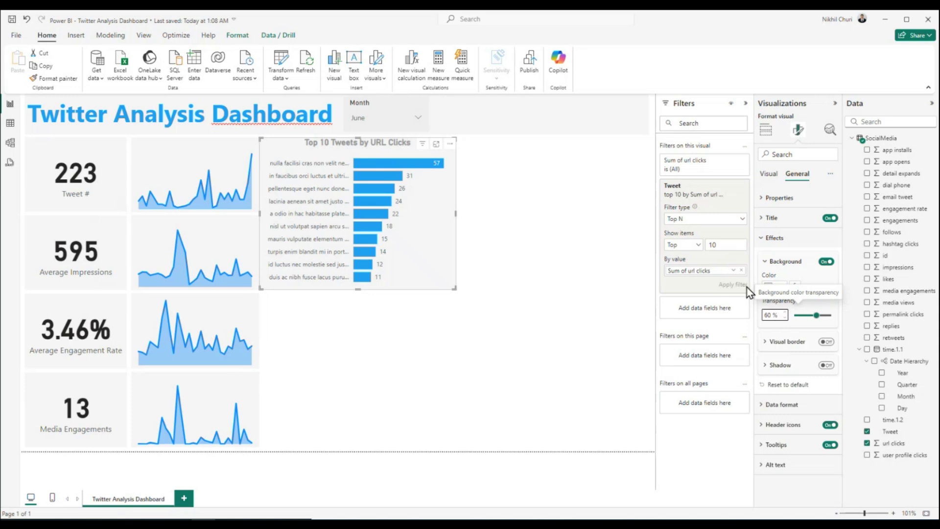
pyautogui.click(552, 260)
# Shift the URL clicks chart slightly away from the sparklines, trim its bottom edge to align with the second row, and save the report.
pyautogui.moveTo(433, 230); pyautogui.dragTo(435, 233)
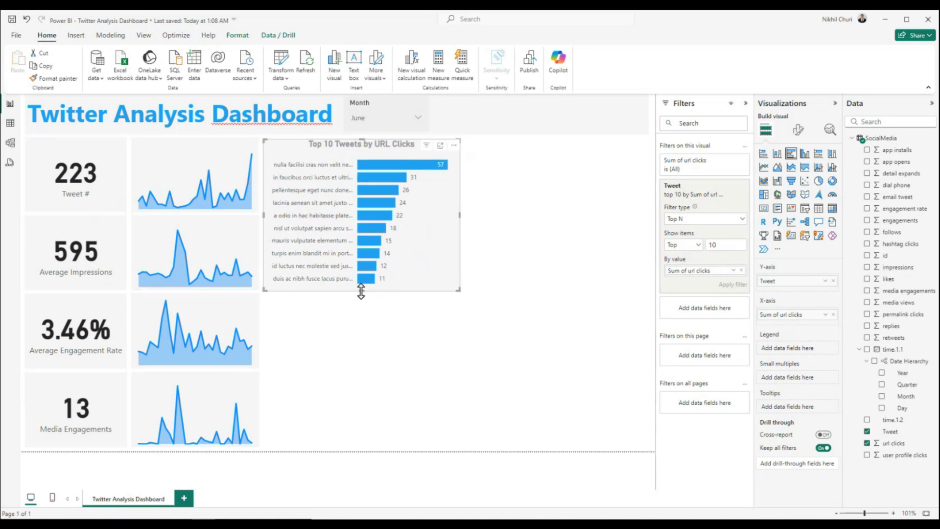
pyautogui.moveTo(361, 290); pyautogui.dragTo(361, 288)
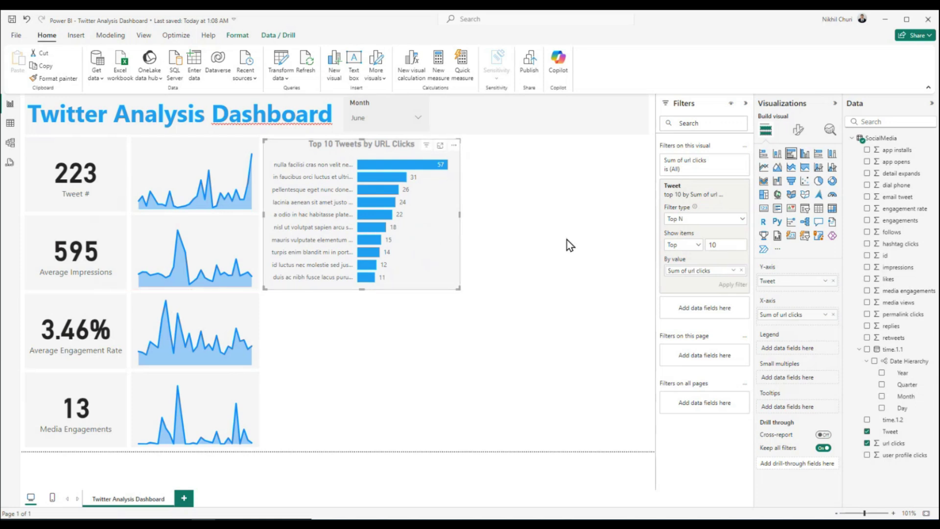
pyautogui.click(567, 245)
pyautogui.click(10, 20)
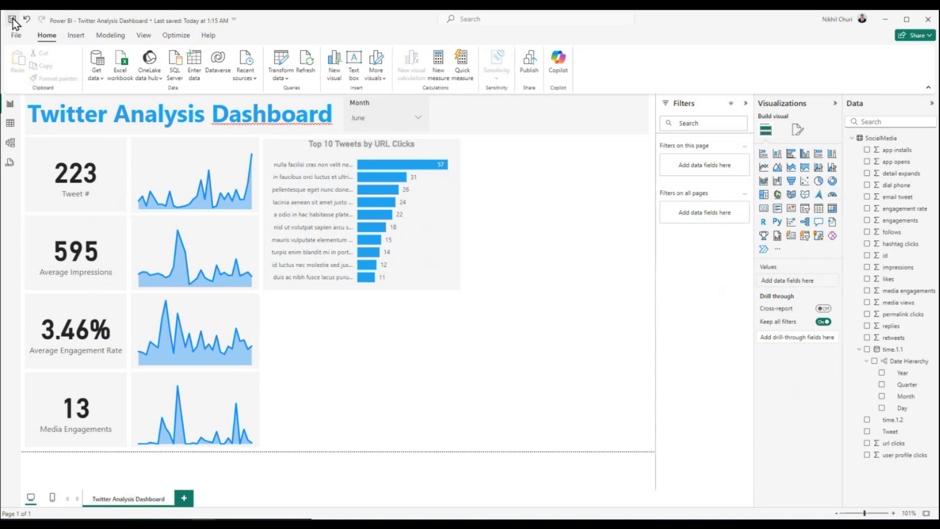
pyautogui.click(13, 20)
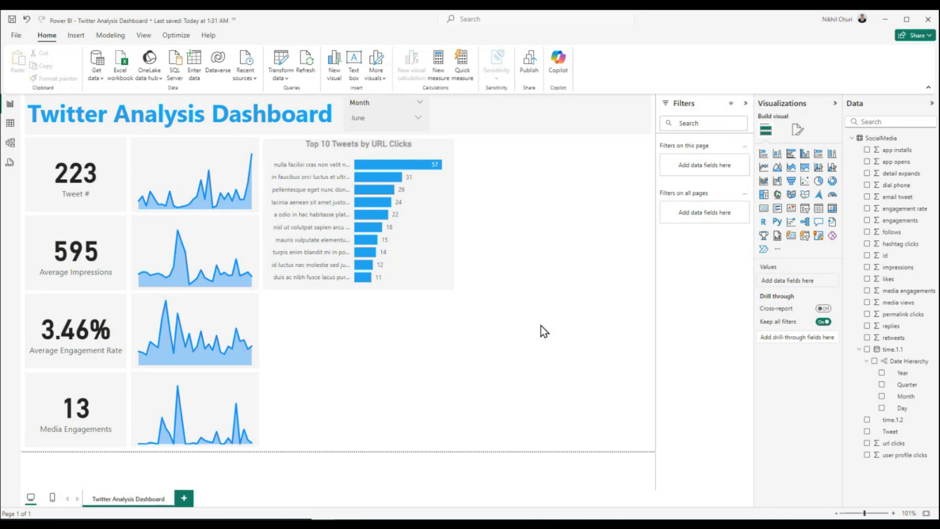
# Duplicate the Top 10 Tweets by URL Clicks chart, place the copy beside the original, and save the report.
pyautogui.click(437, 240)
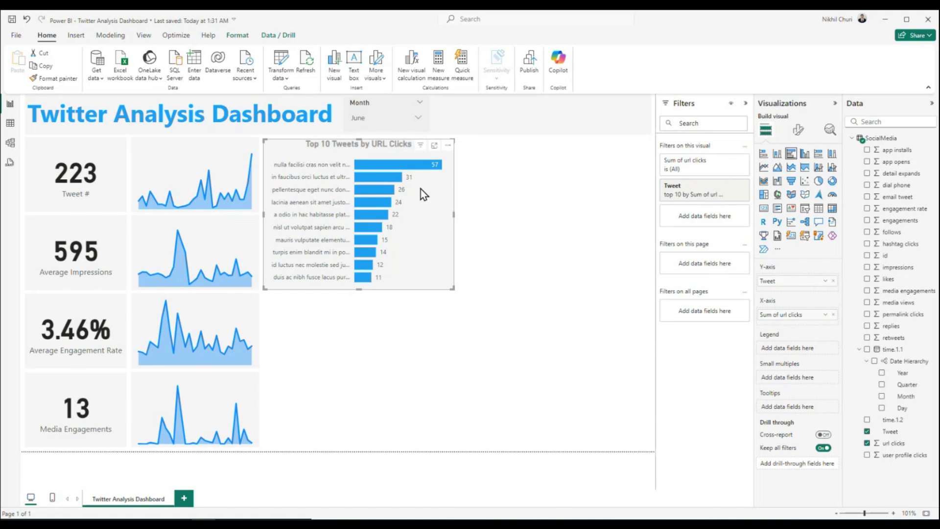
pyautogui.click(542, 208)
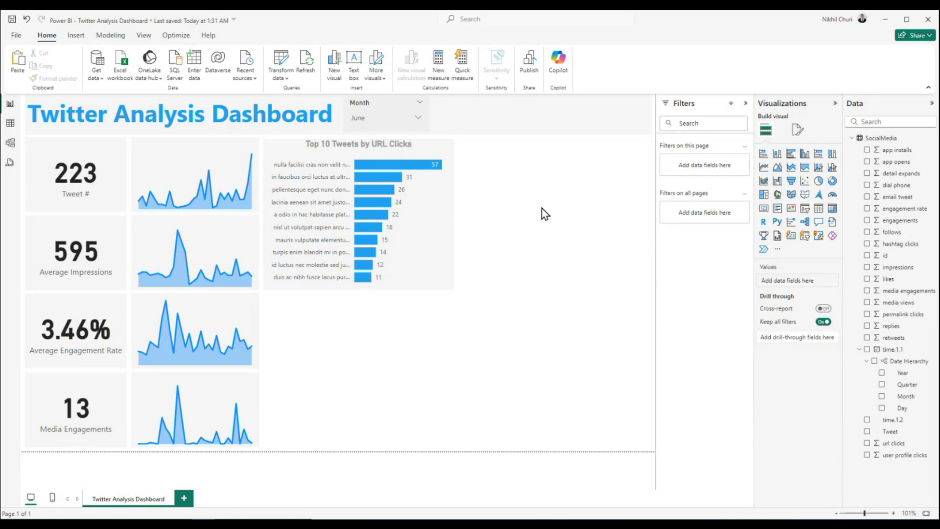
pyautogui.hotkey('ctrl', 'v')
pyautogui.moveTo(436, 226); pyautogui.dragTo(631, 226)
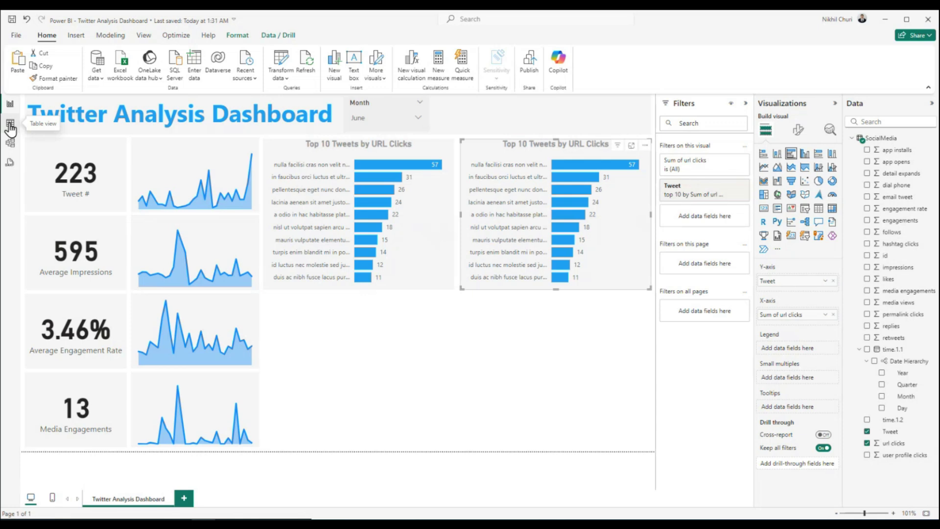
pyautogui.click(11, 20)
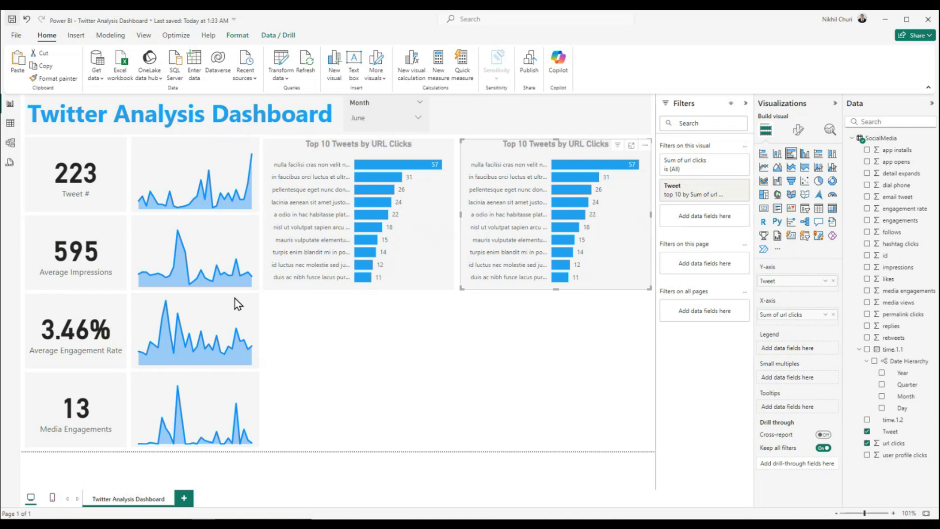
# Examine all columns of the SocialMedia table in Table view, from Tweet through time.1.2.
pyautogui.click(455, 410)
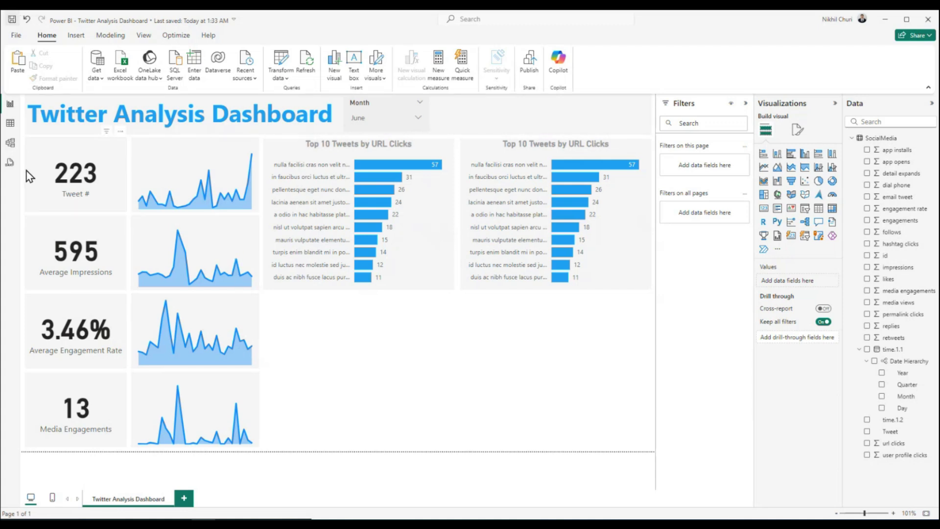
pyautogui.click(10, 127)
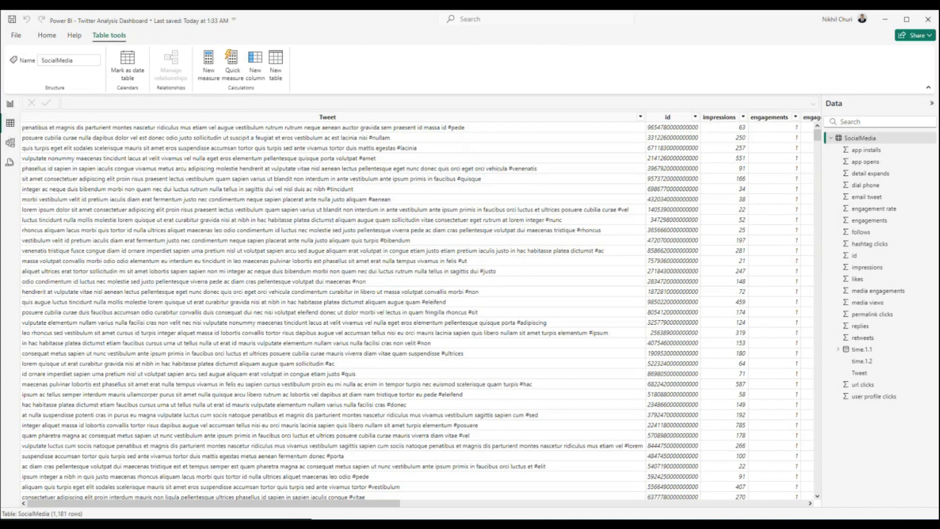
pyautogui.moveTo(367, 504); pyautogui.dragTo(388, 505)
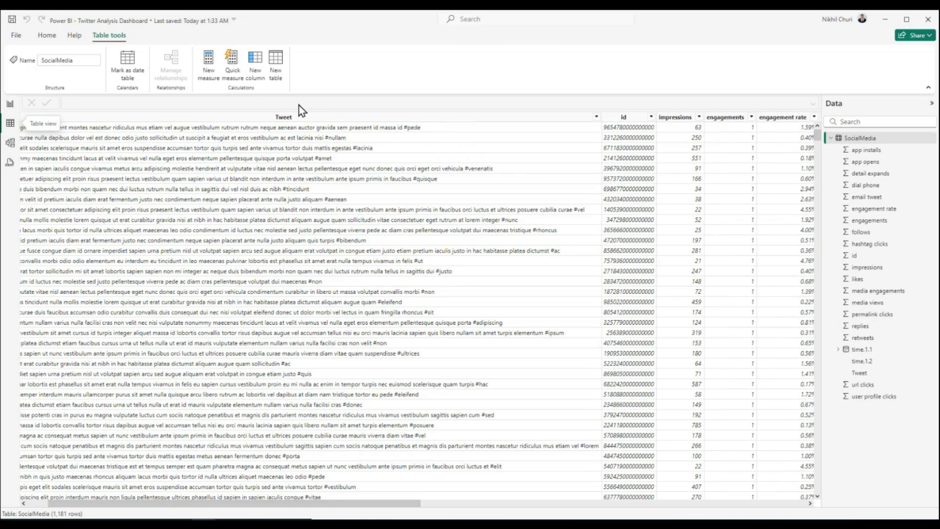
pyautogui.moveTo(373, 505); pyautogui.dragTo(760, 505)
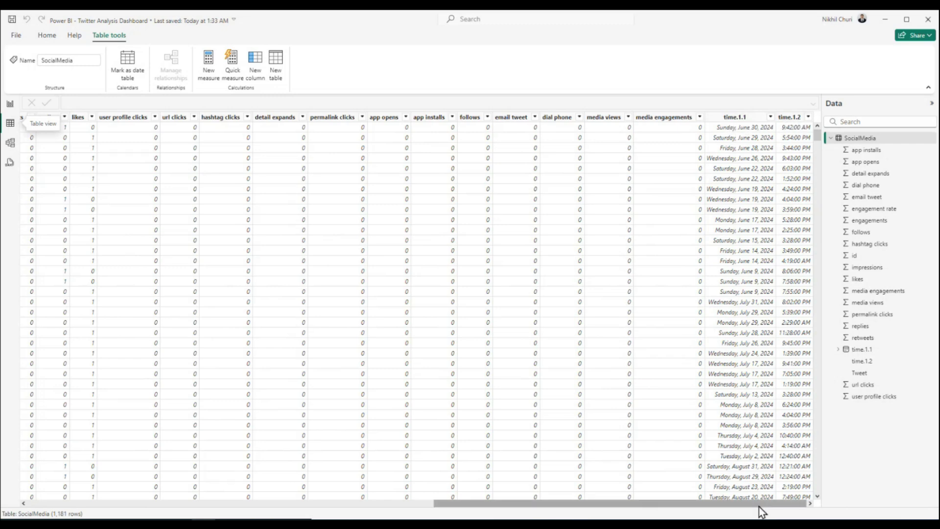
pyautogui.moveTo(742, 508); pyautogui.dragTo(264, 518)
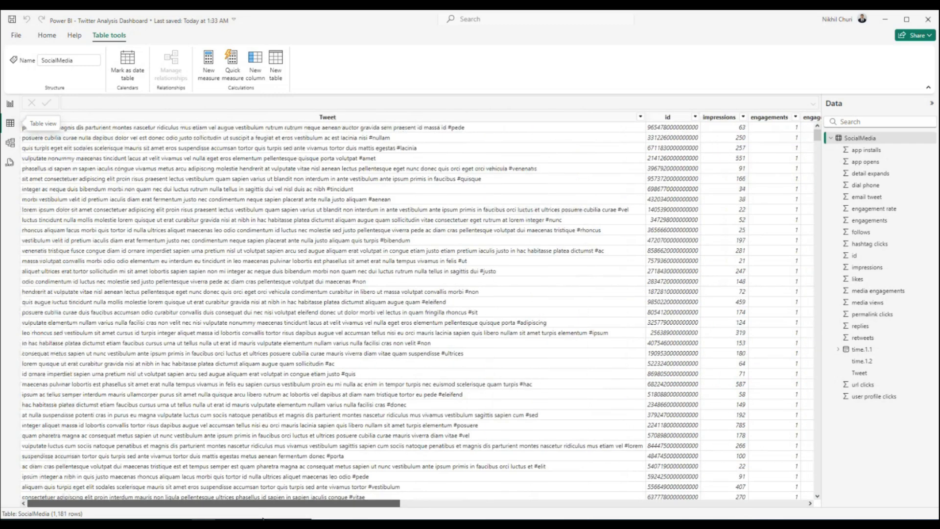
pyautogui.moveTo(365, 518); pyautogui.dragTo(758, 518)
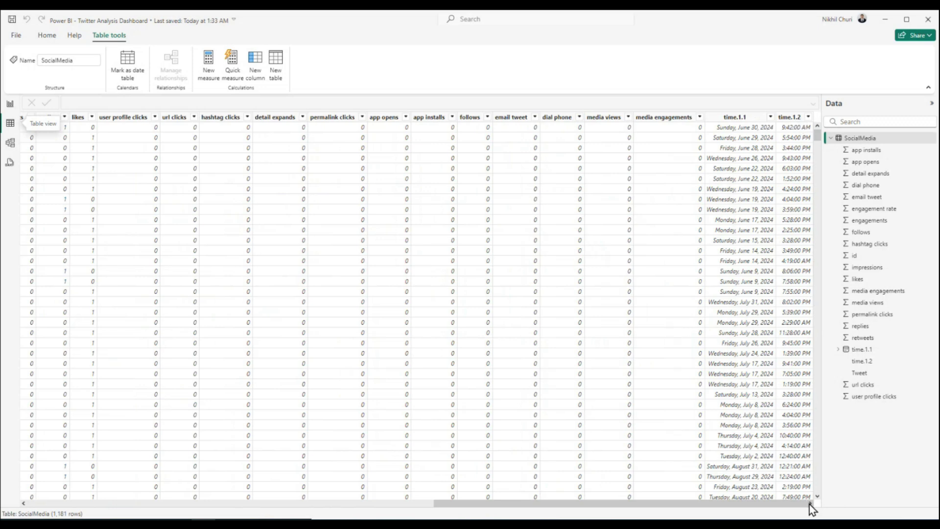
# Add a new calculated column to the SocialMedia table and start editing its formula.
pyautogui.click(48, 35)
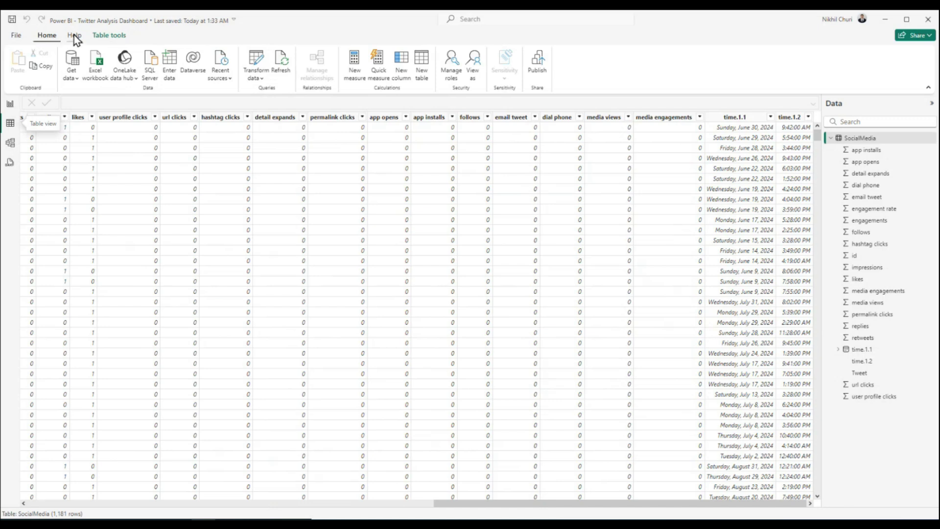
pyautogui.click(107, 39)
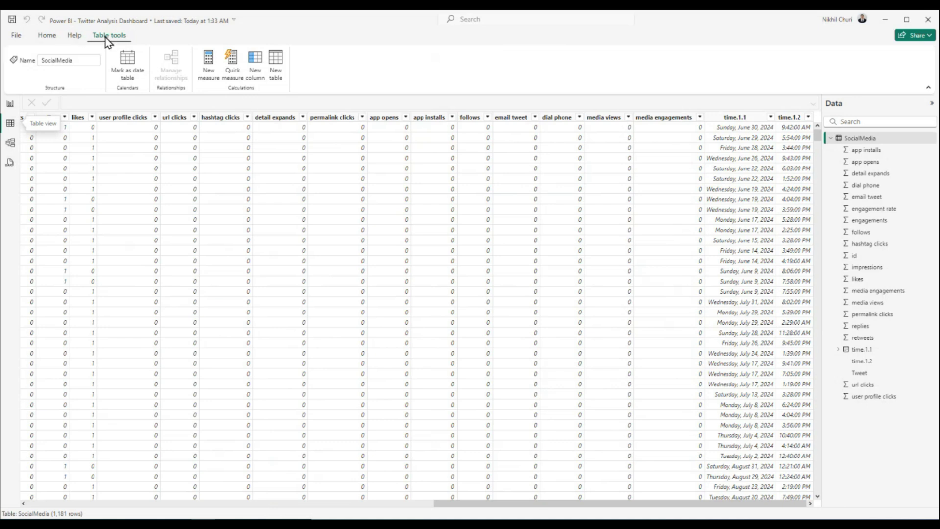
pyautogui.click(46, 38)
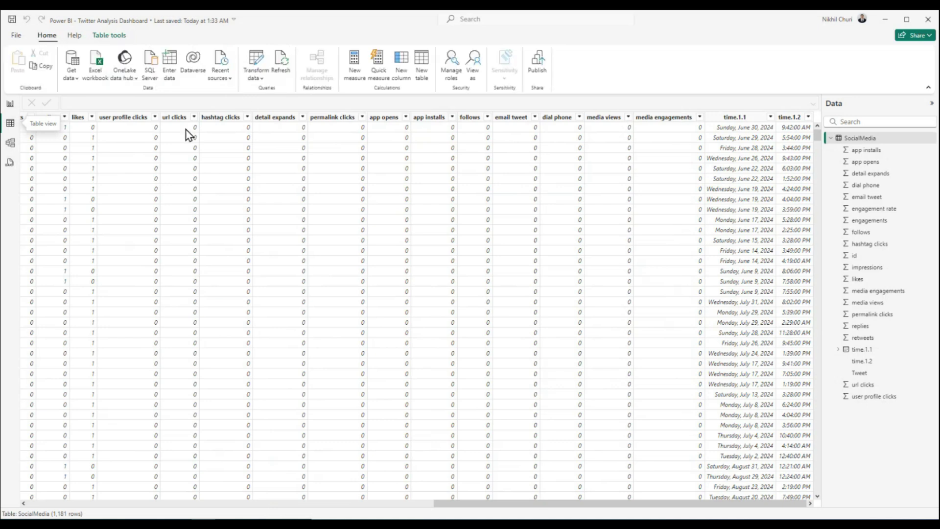
pyautogui.click(109, 37)
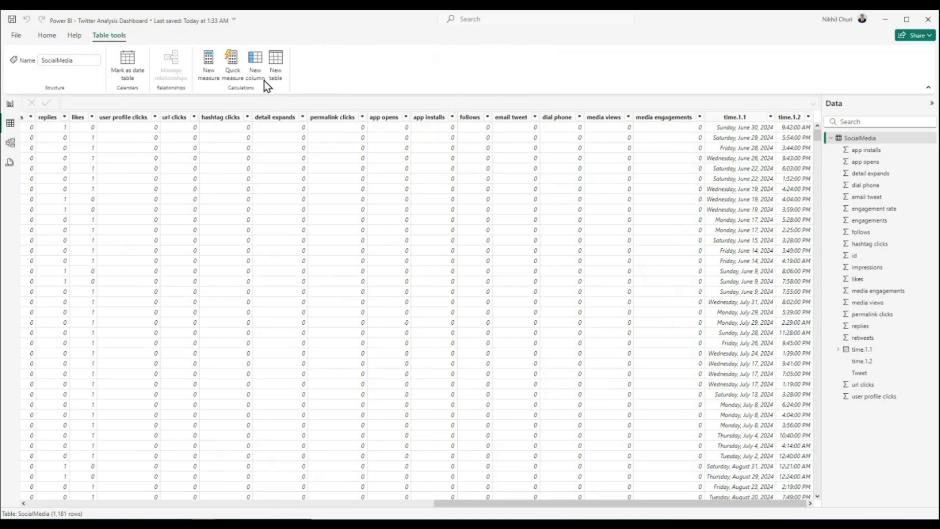
pyautogui.click(256, 66)
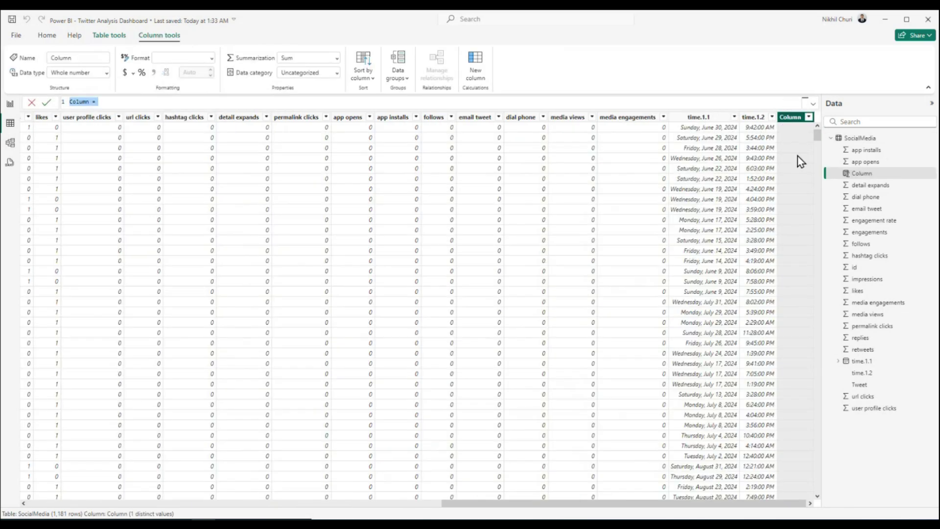
pyautogui.click(124, 102)
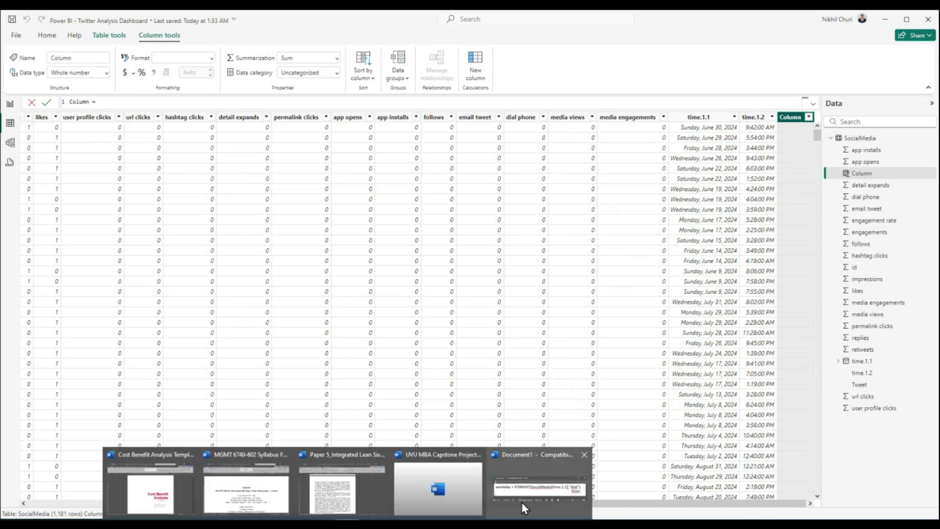
# Switch to Document1 in Word and copy the formula weekday = FORMAT(SocialMedia[time.1.1],"ddd").
pyautogui.click(524, 503)
pyautogui.moveTo(209, 18); pyautogui.dragTo(409, 198)
pyautogui.press('super+Home')
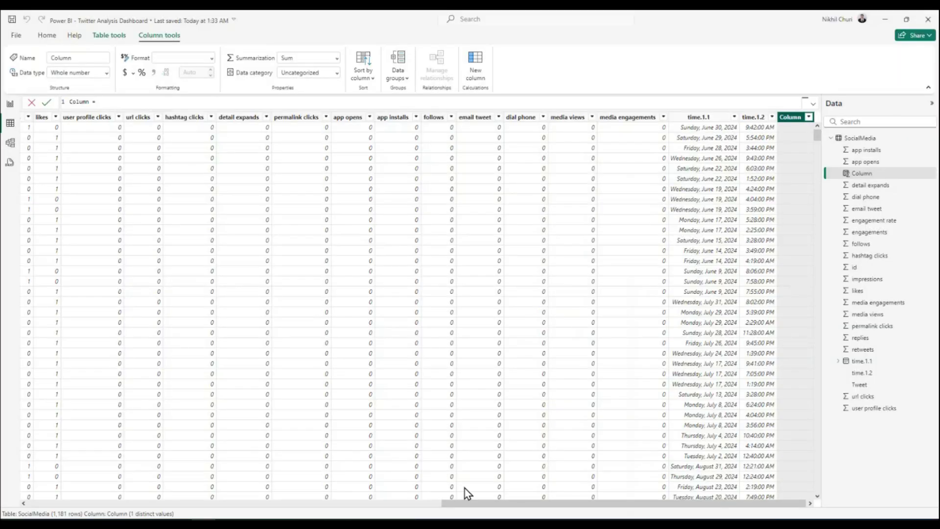
pyautogui.moveTo(347, 523)
pyautogui.click(558, 490)
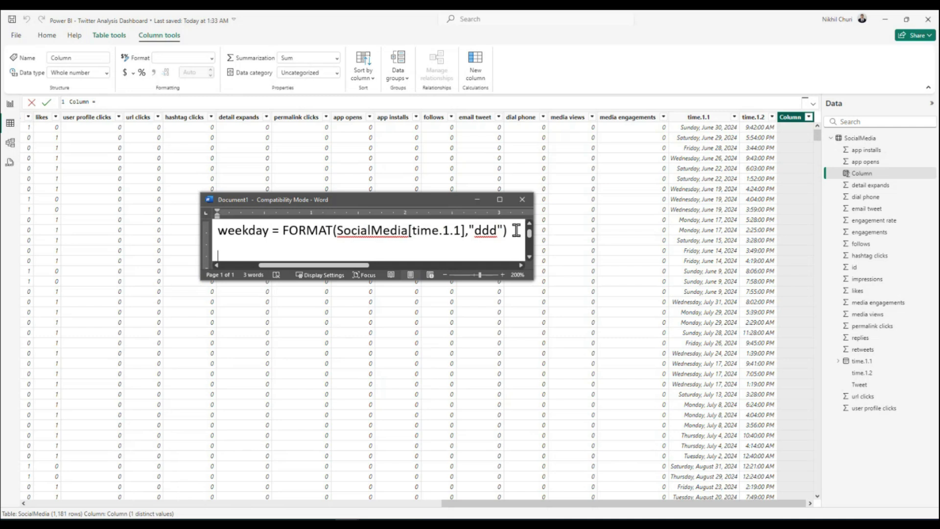
pyautogui.moveTo(516, 230); pyautogui.dragTo(220, 228)
pyautogui.hotkey('ctrl', 'c')
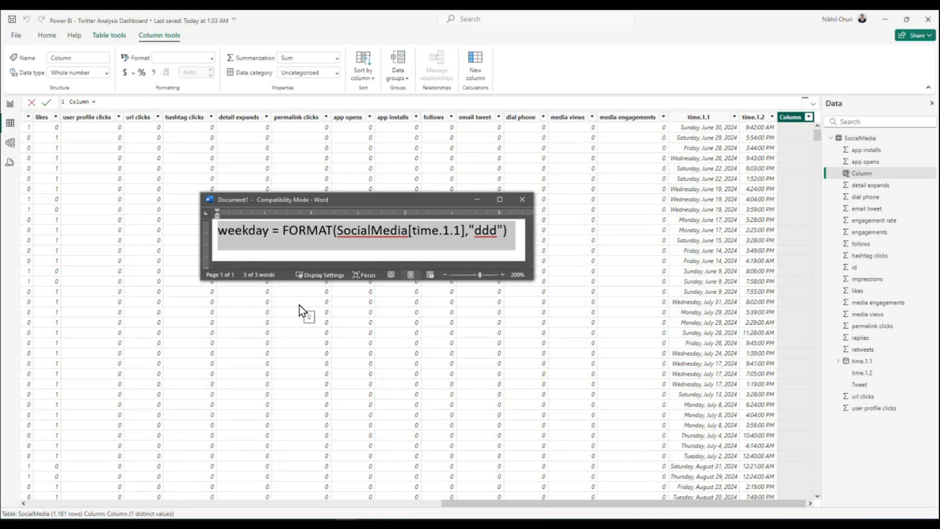
# Replace the new column's default formula in Power BI with the copied weekday formula and check it against the Word document.
pyautogui.moveTo(354, 293); pyautogui.dragTo(127, 175)
pyautogui.moveTo(151, 102); pyautogui.dragTo(69, 101)
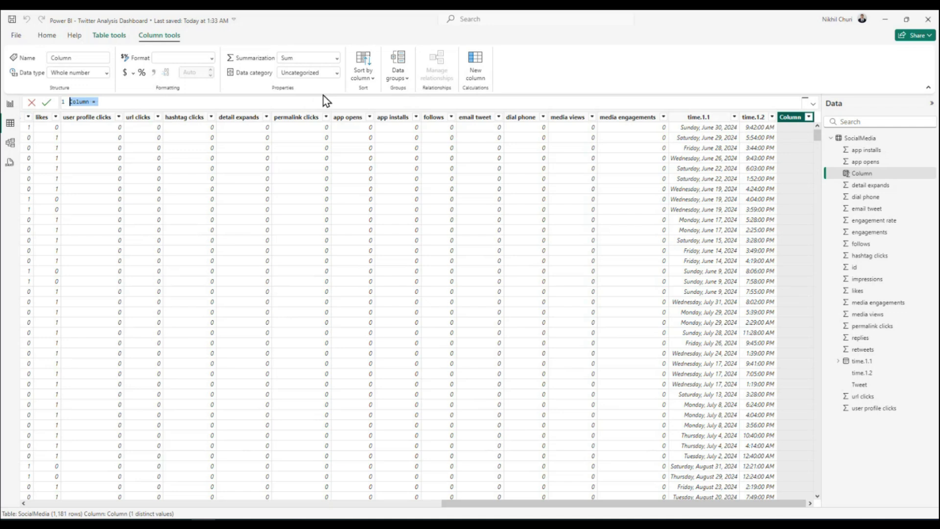
pyautogui.moveTo(259, 102); pyautogui.dragTo(59, 104)
pyautogui.hotkey('ctrl', 'v')
pyautogui.moveTo(228, 103); pyautogui.dragTo(66, 103)
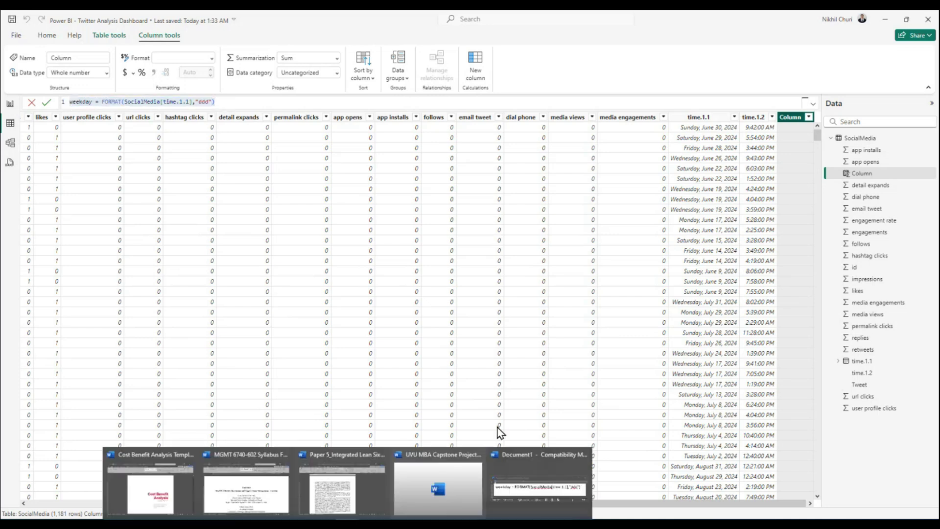
pyautogui.click(537, 489)
pyautogui.hotkey('alt', 'Tab')
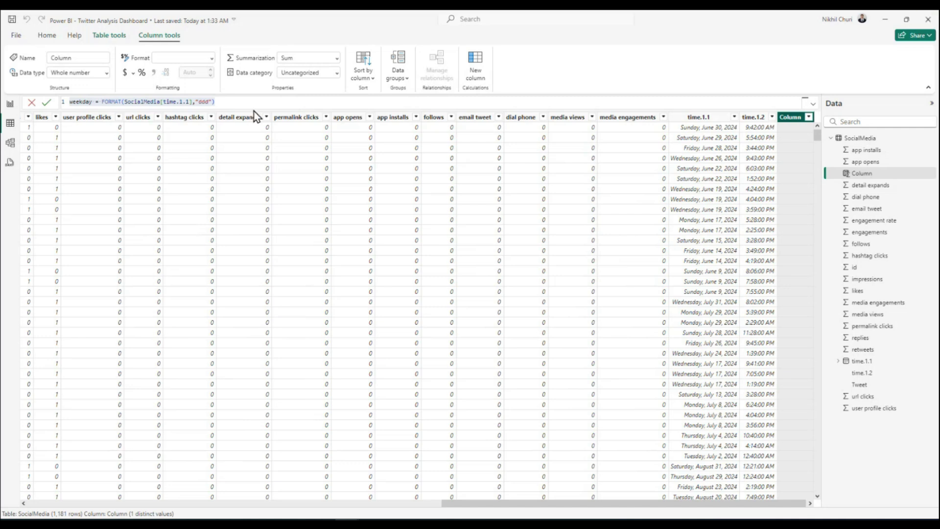
# Clear the pasted formula and begin the column definition by hand as weekday = FORMAT(.
pyautogui.moveTo(242, 101); pyautogui.dragTo(63, 102)
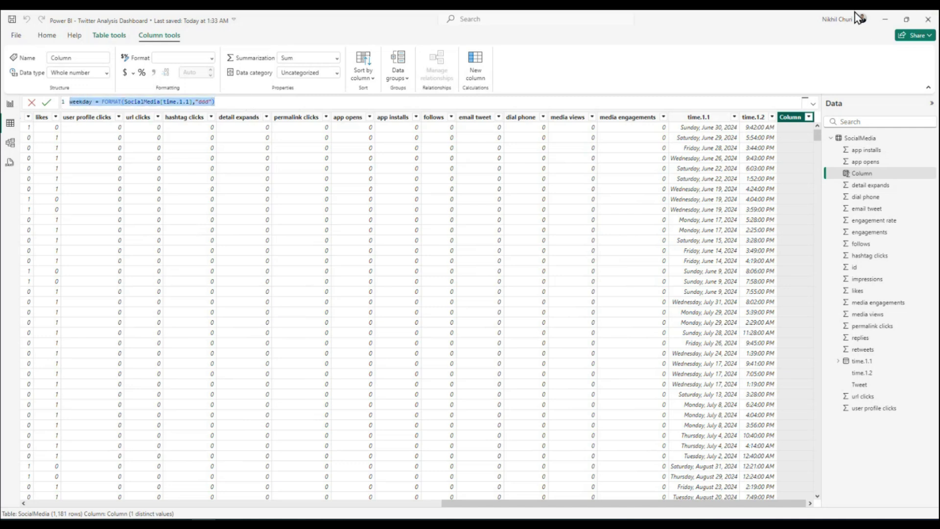
pyautogui.press('BackSpace')
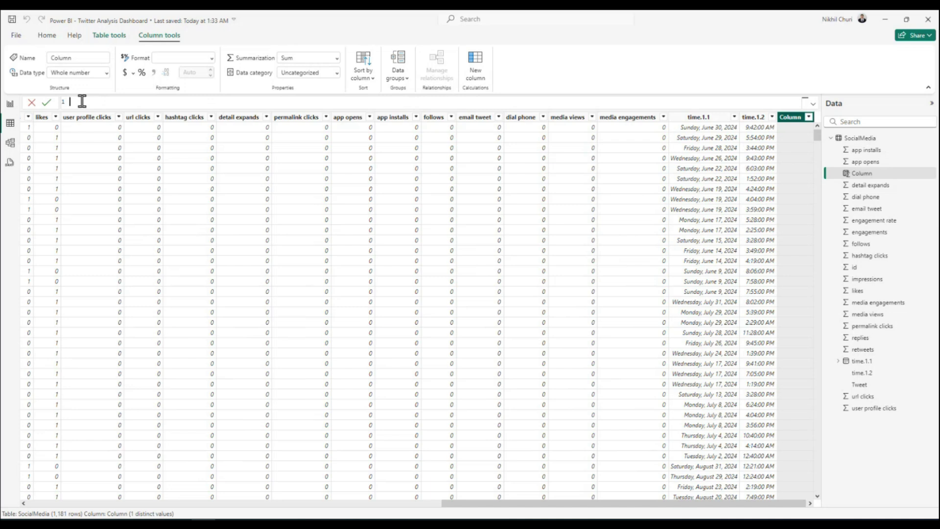
pyautogui.write('weekday = format')
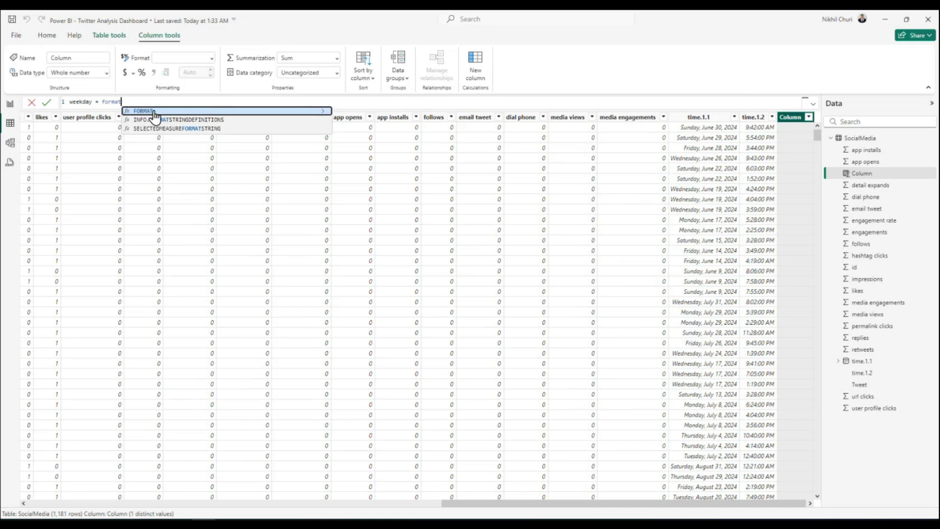
pyautogui.press('BackSpace')
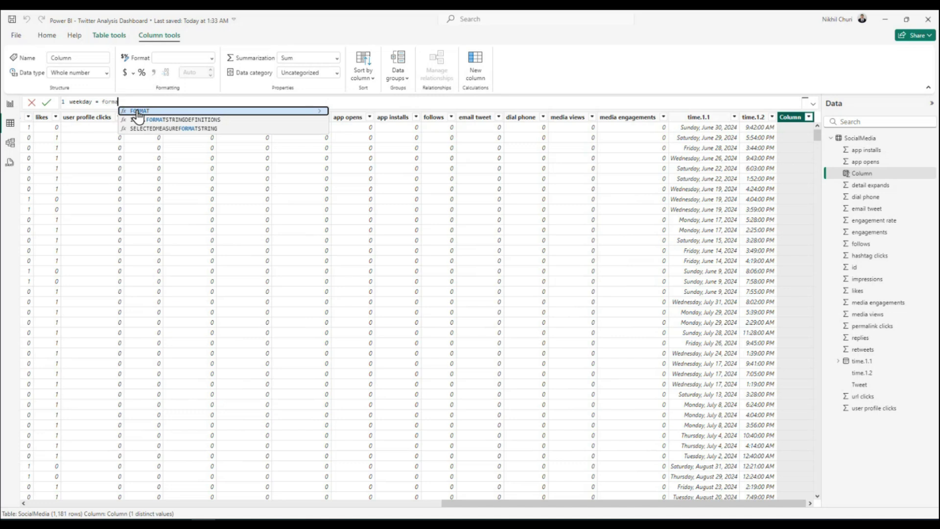
pyautogui.click(138, 112)
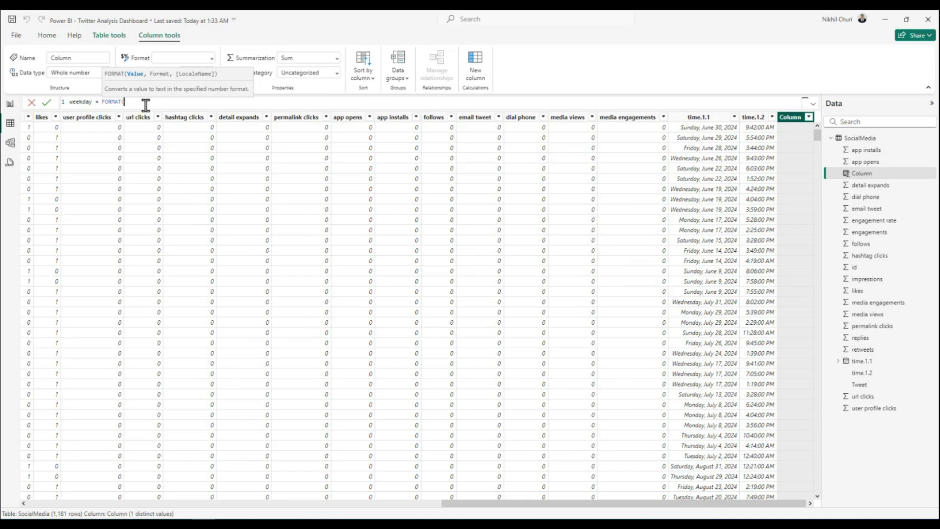
# Enter SocialMedia[time.1.1] as the value argument of the FORMAT function.
pyautogui.write('s')
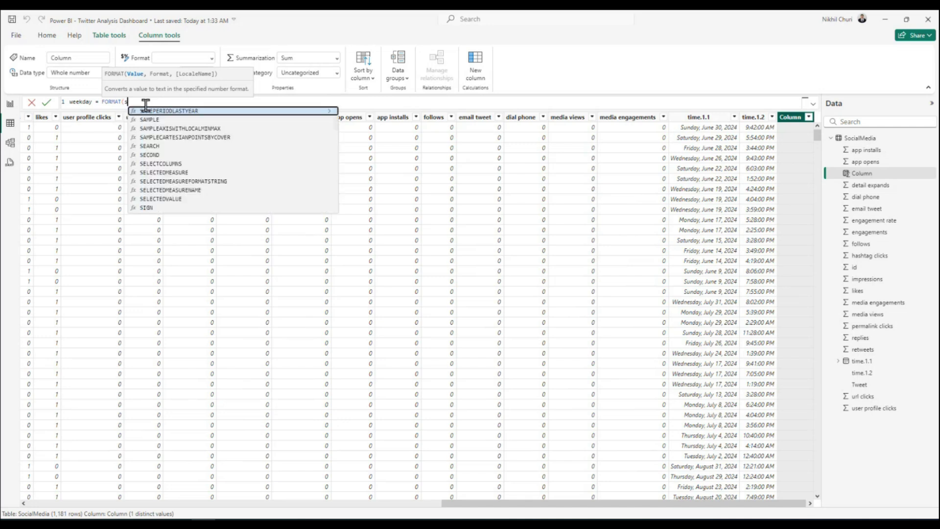
pyautogui.write('ocial')
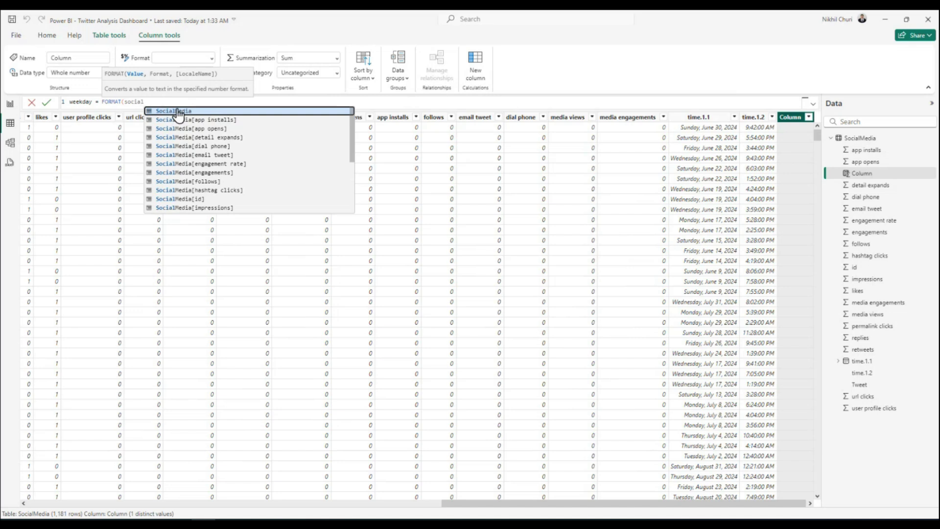
pyautogui.click(176, 111)
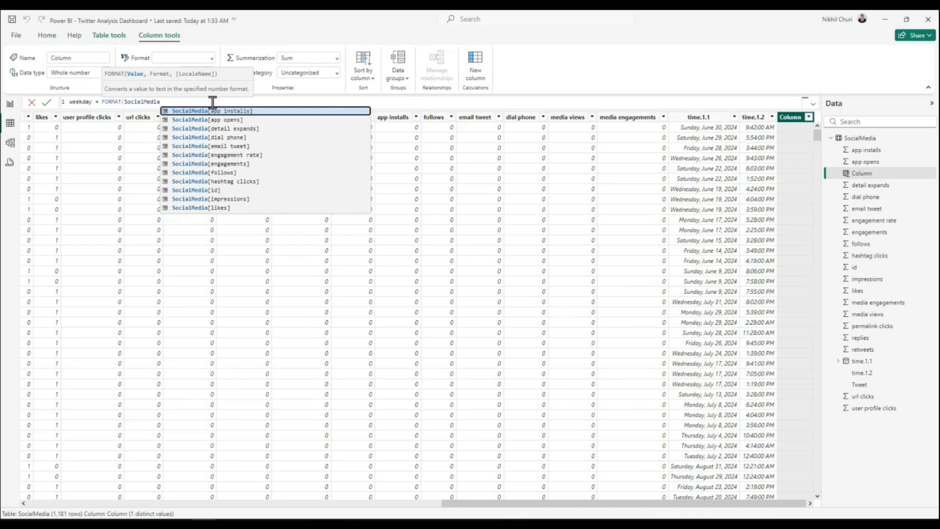
pyautogui.write('[')
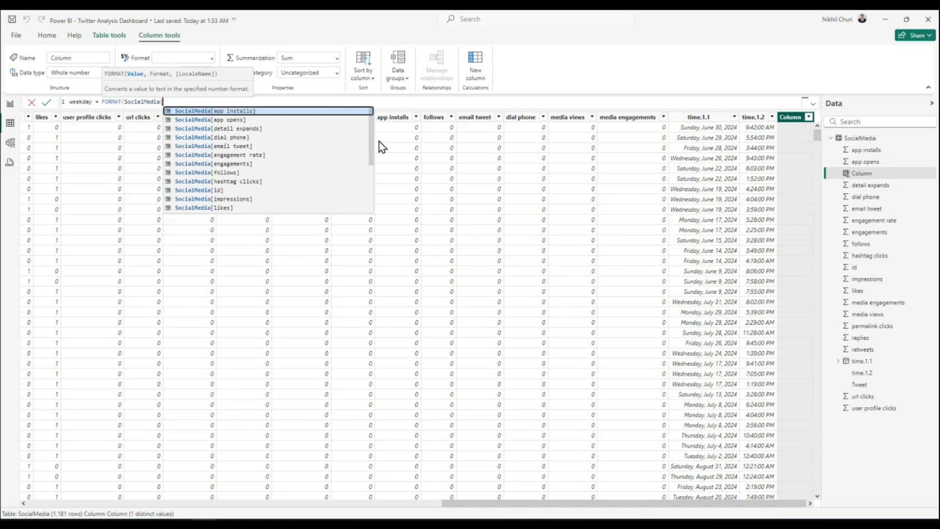
pyautogui.scroll(-3, 342, 169)
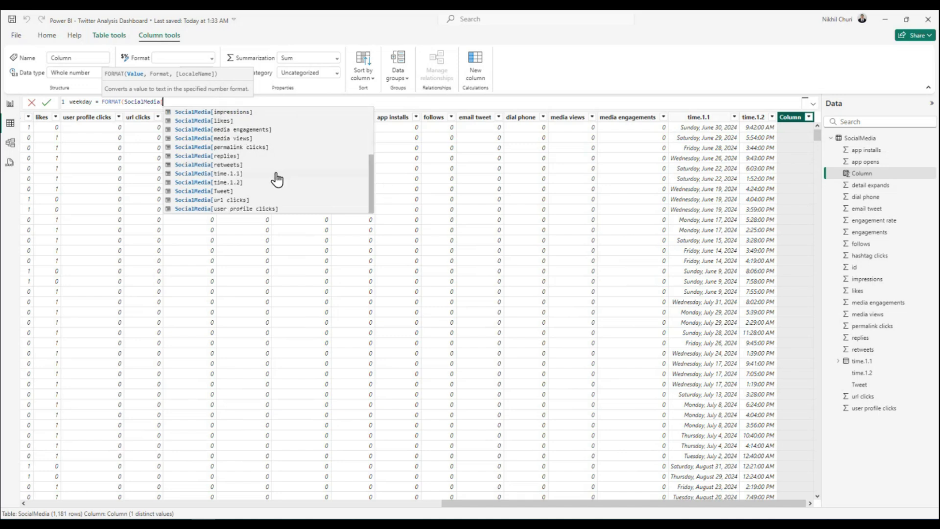
pyautogui.scroll(3, 275, 174)
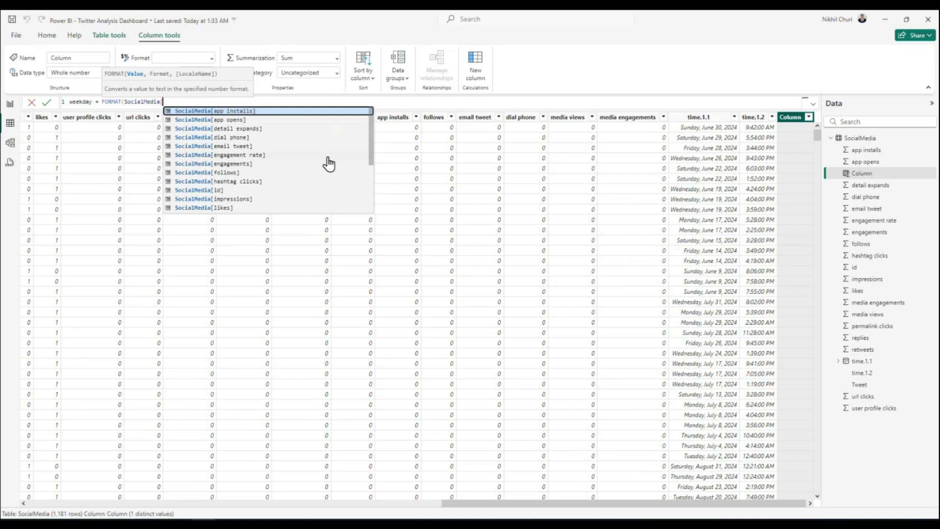
pyautogui.scroll(-3, 338, 166)
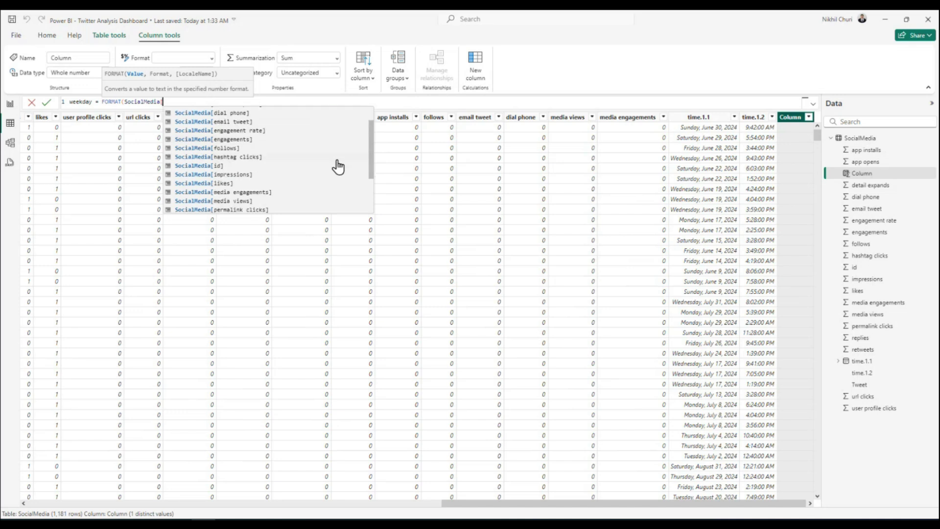
pyautogui.scroll(-1, 337, 167)
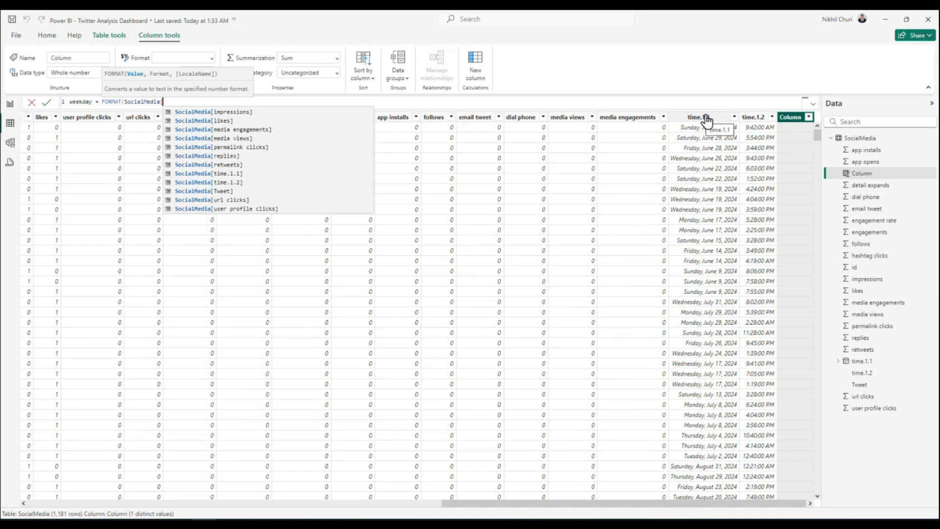
pyautogui.click(228, 178)
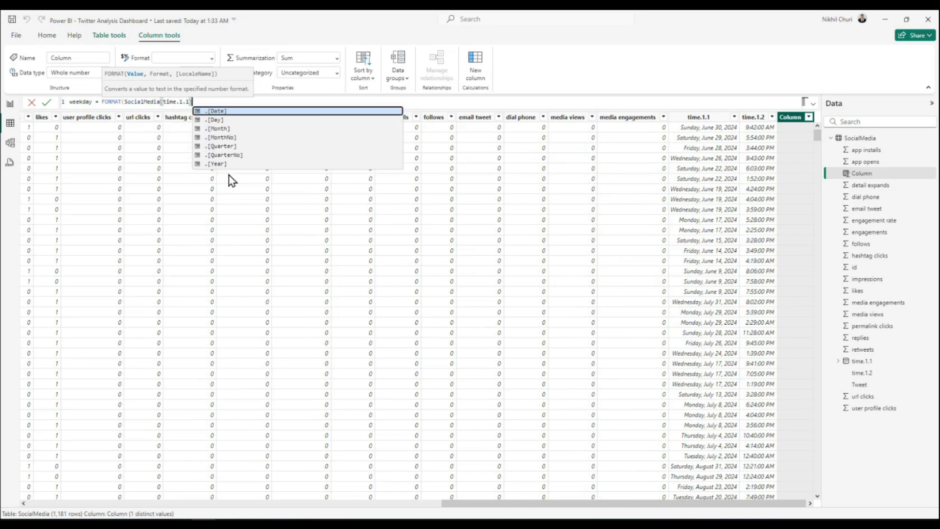
# Try committing the weekday formula with .[Day] appended to SocialMedia[time.1.1], and with [Day] as FORMAT's second argument.
pyautogui.click(213, 123)
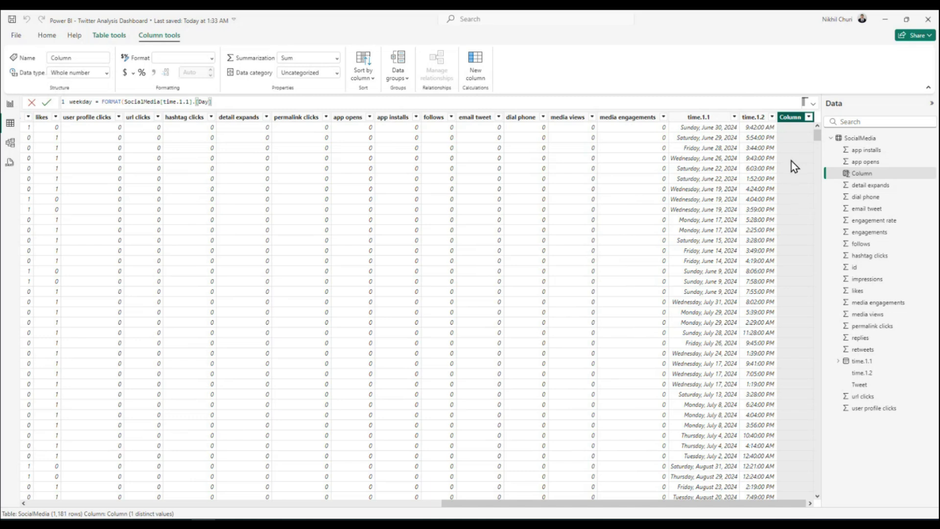
pyautogui.click(47, 102)
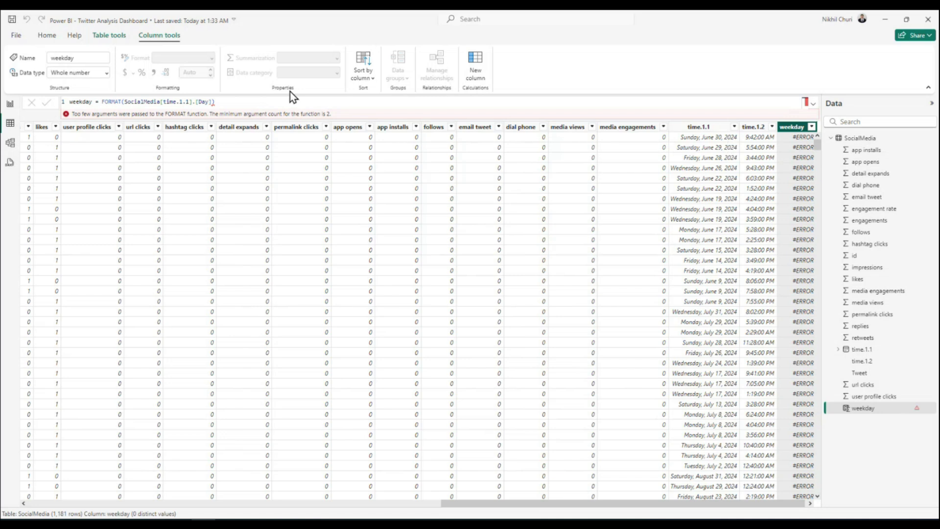
pyautogui.click(209, 103)
pyautogui.click(212, 102)
pyautogui.moveTo(225, 101); pyautogui.dragTo(191, 101)
pyautogui.click(198, 102)
pyautogui.press('BackSpace')
pyautogui.write(',')
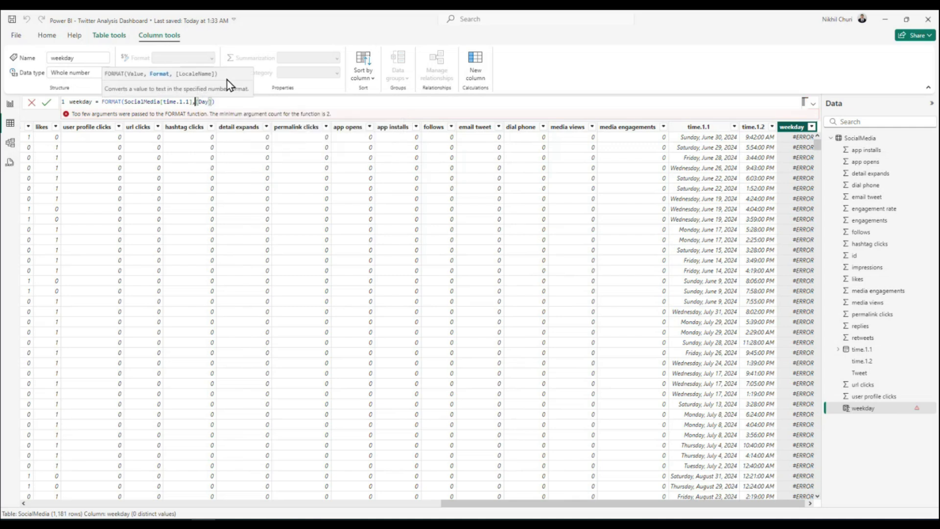
pyautogui.press('BackSpace')
pyautogui.click(400, 102)
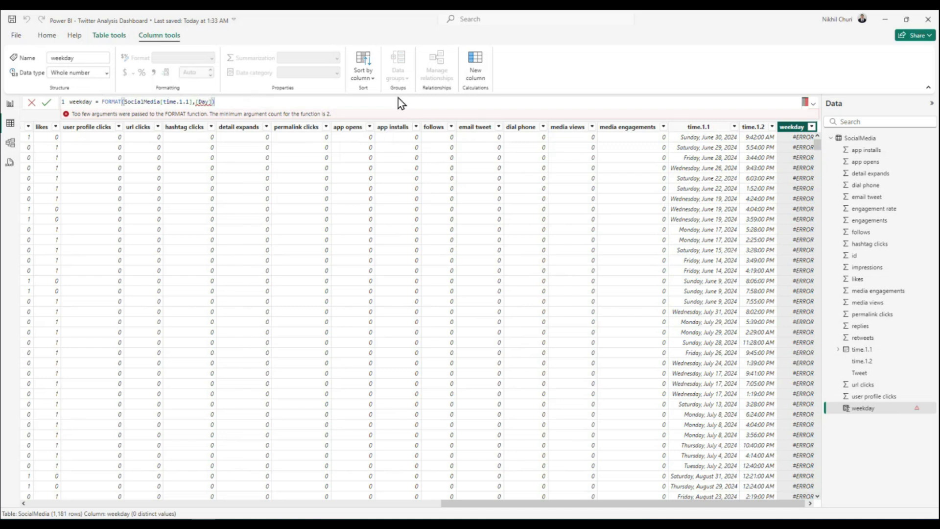
pyautogui.click(47, 103)
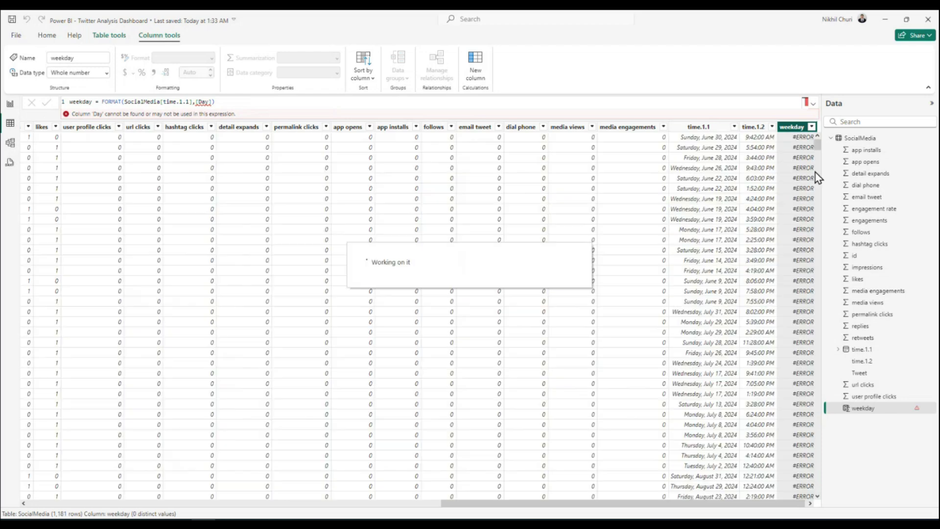
# Replace [Day] in the weekday formula with "ddd" as FORMAT's second argument, commit the column and save the report.
pyautogui.click(216, 102)
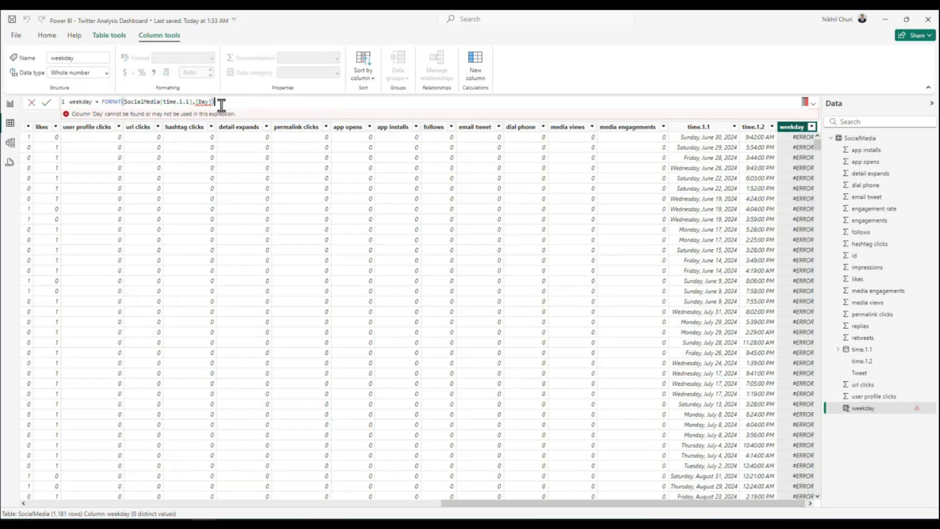
pyautogui.moveTo(208, 102); pyautogui.dragTo(195, 101)
pyautogui.press('BackSpace')
pyautogui.press('BackSpace')
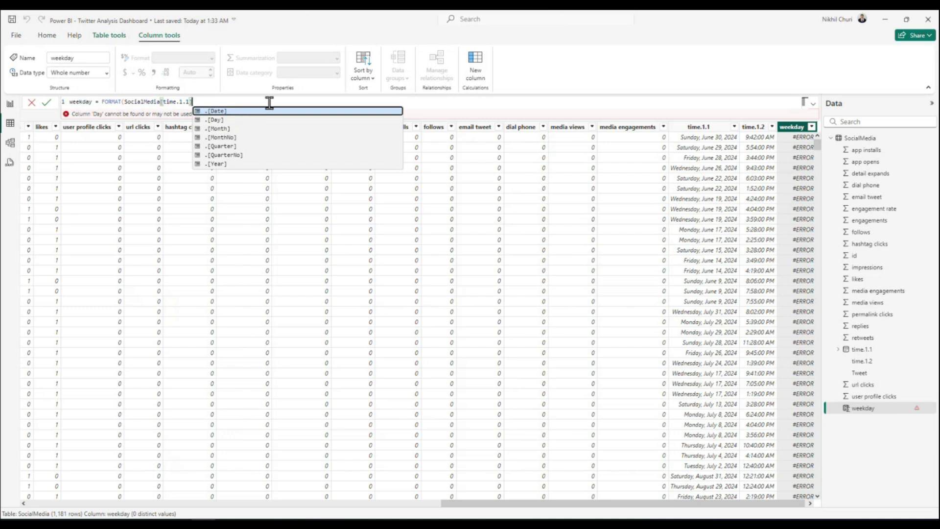
pyautogui.write(',')
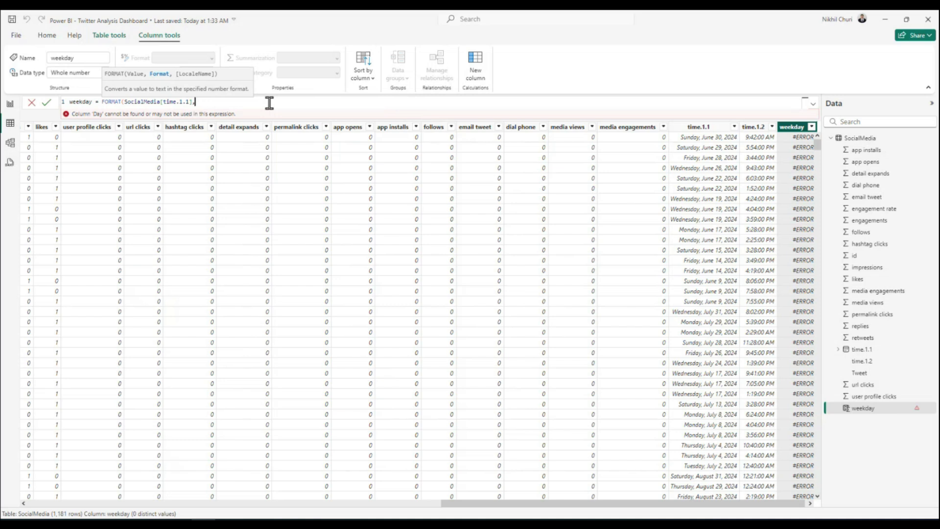
pyautogui.write('"ddd"')
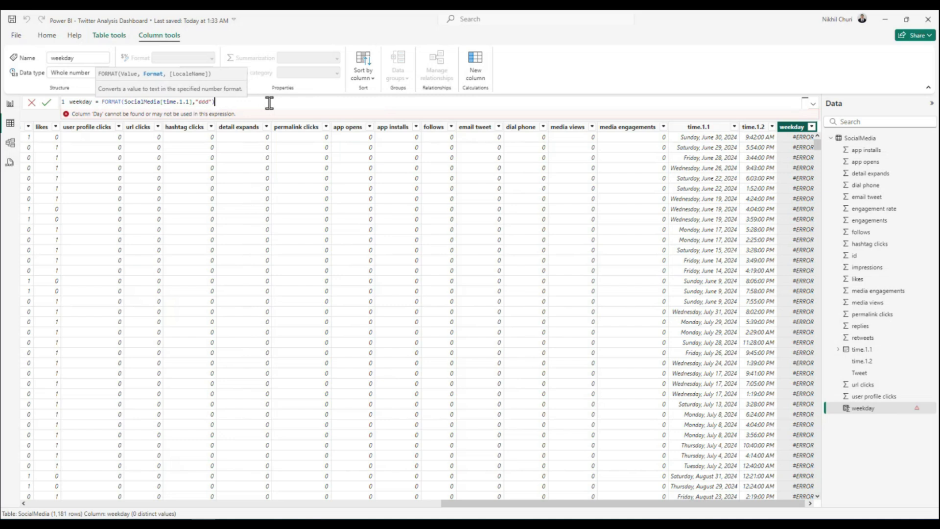
pyautogui.write(')')
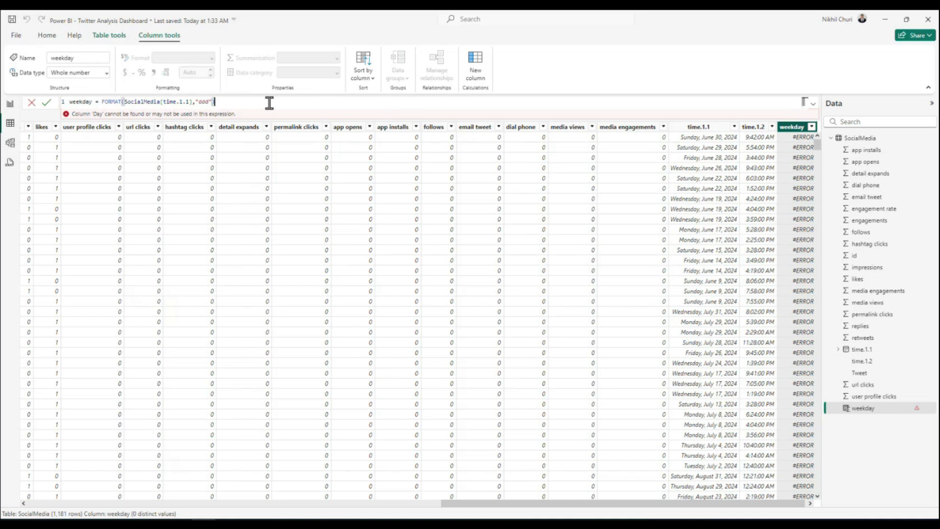
pyautogui.click(47, 103)
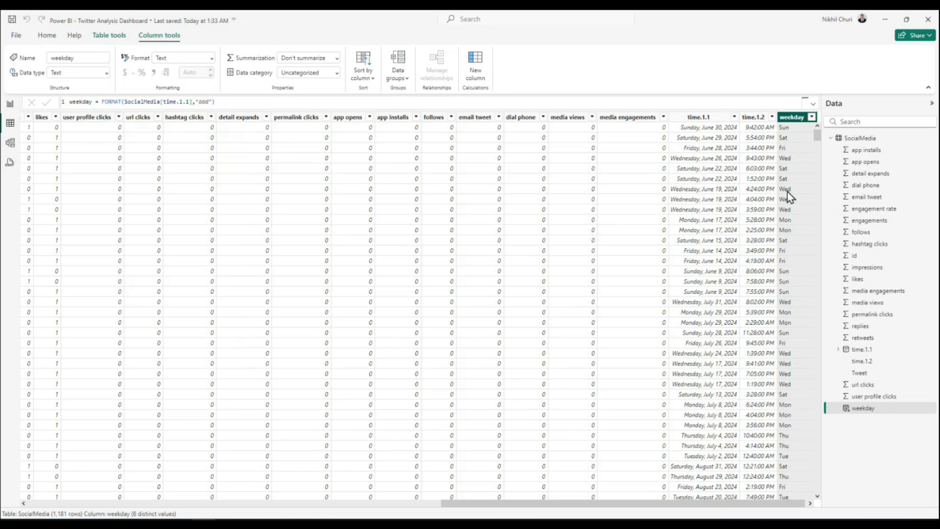
pyautogui.click(13, 22)
# Compare the dashboard page with the weekday column in the data table, return to the dashboard and save the report.
pyautogui.click(10, 104)
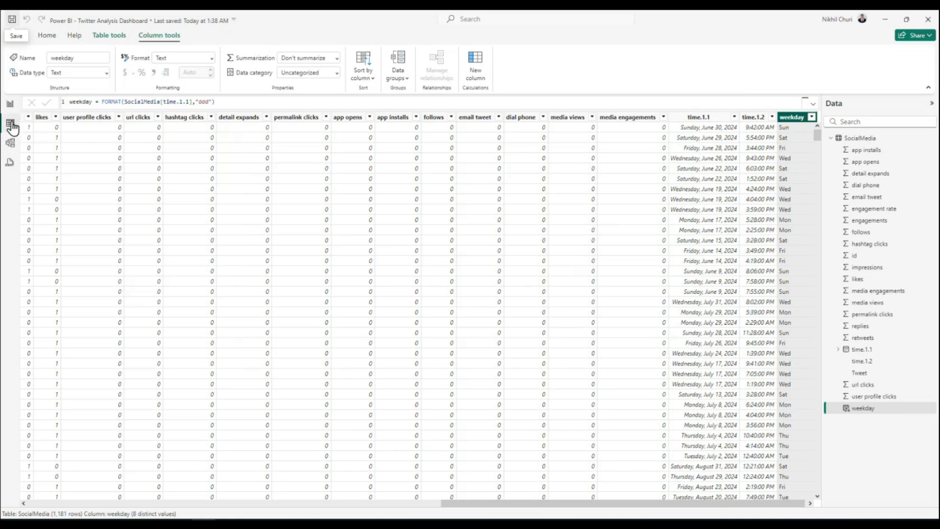
pyautogui.click(10, 104)
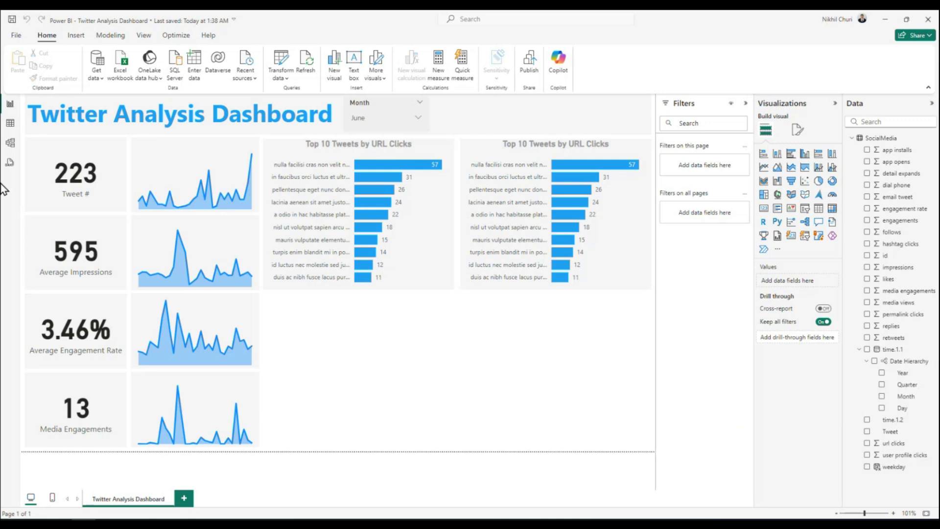
pyautogui.click(11, 127)
pyautogui.click(10, 103)
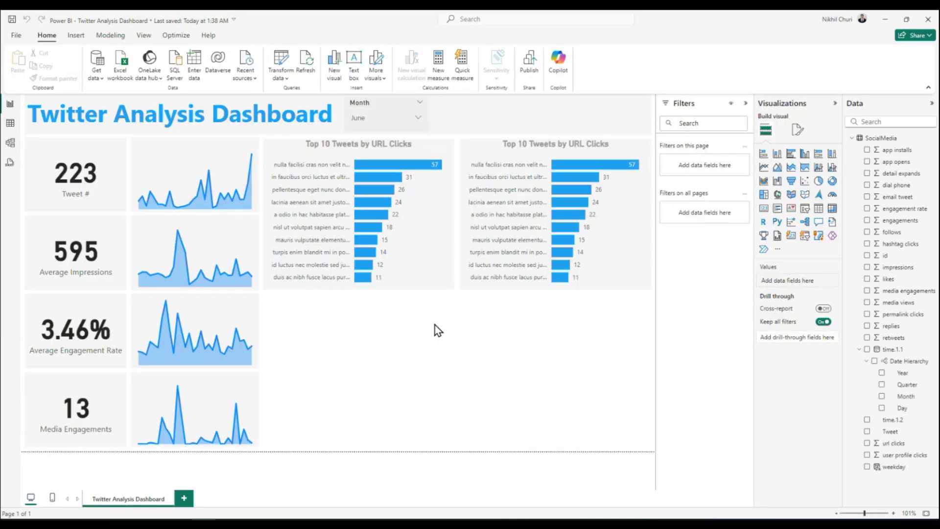
pyautogui.click(11, 126)
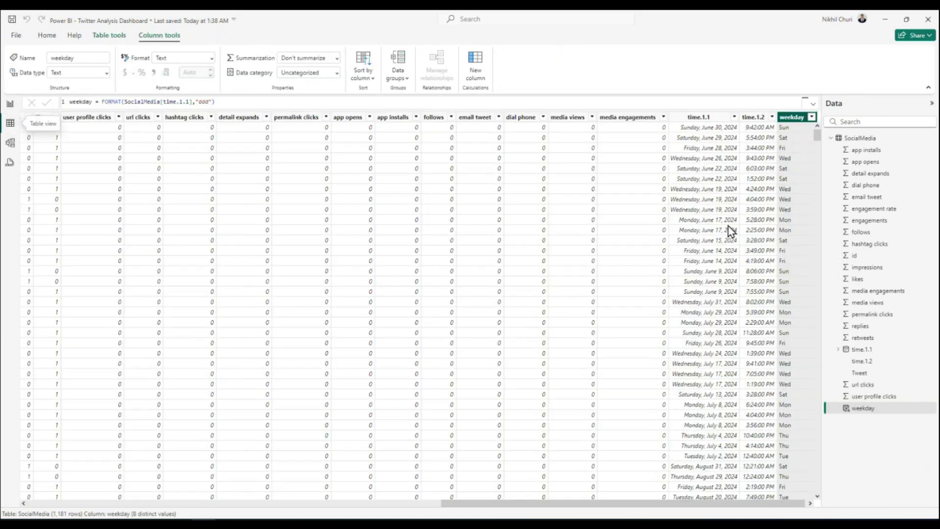
pyautogui.click(48, 103)
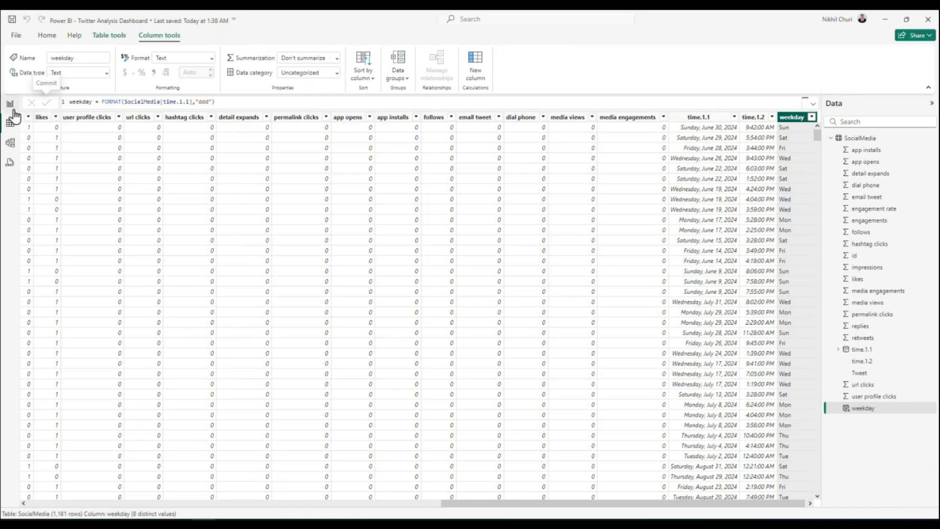
pyautogui.click(10, 108)
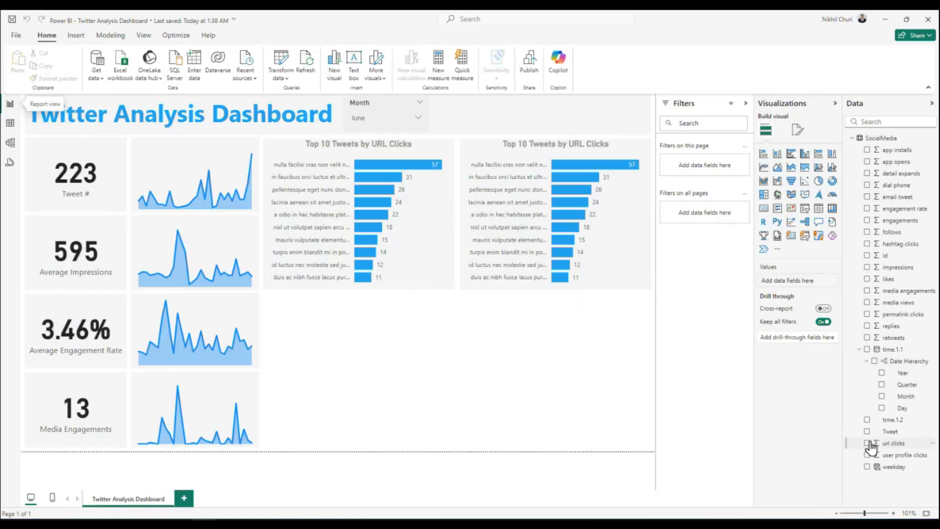
pyautogui.click(11, 20)
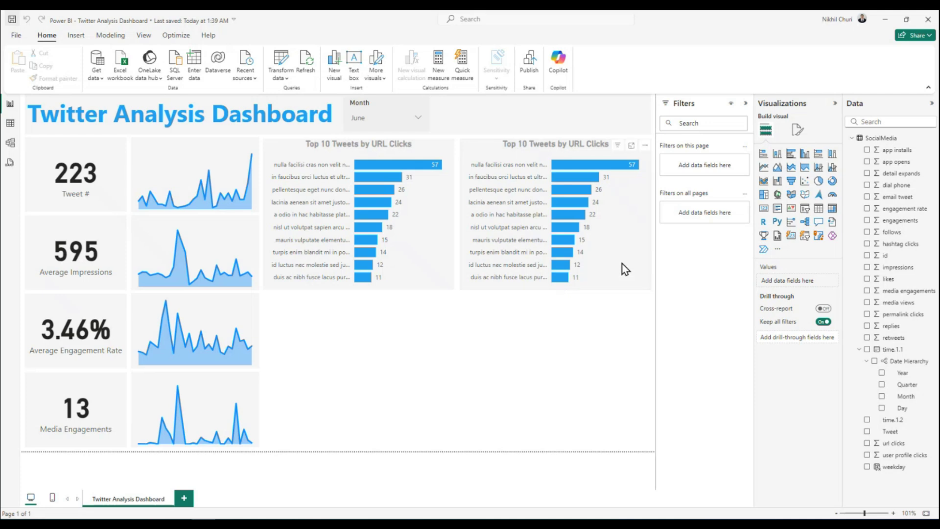
# Retitle the second Top 10 Tweets by URL Clicks chart as Tweet # by WeekDay.
pyautogui.click(629, 253)
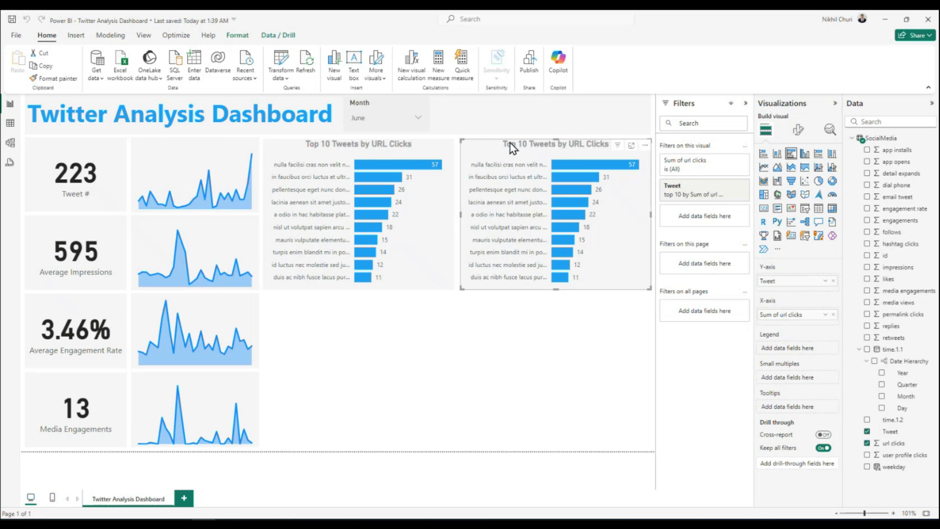
pyautogui.click(799, 130)
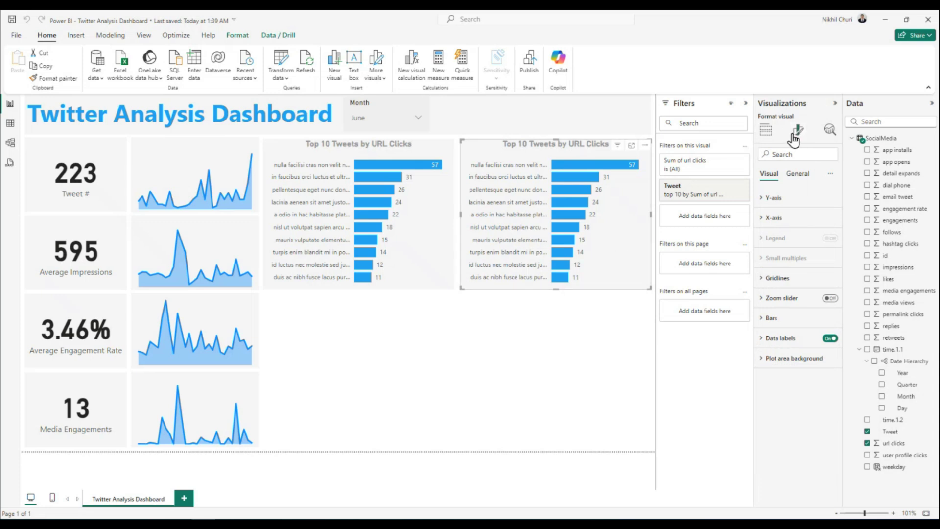
pyautogui.click(797, 174)
pyautogui.click(768, 218)
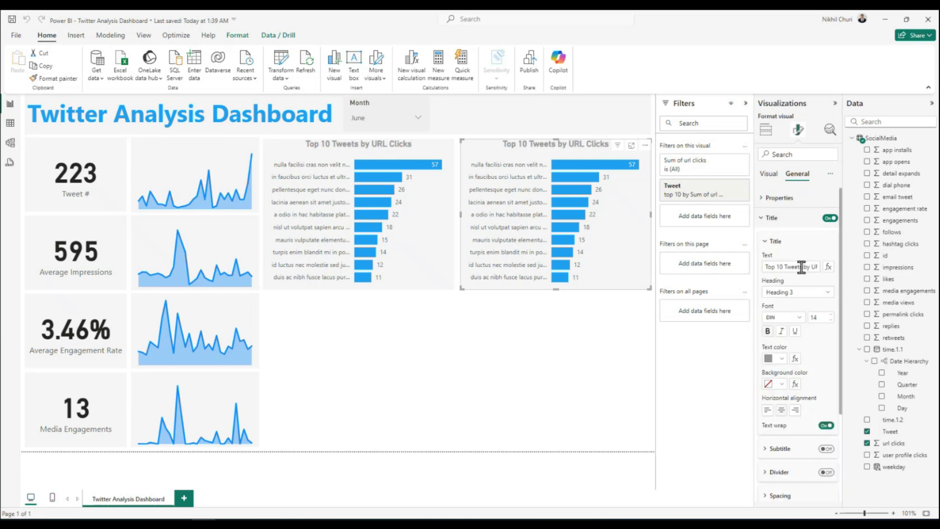
pyautogui.doubleClick(801, 267)
pyautogui.hotkey('ctrl', 'a')
pyautogui.write('Tweet #')
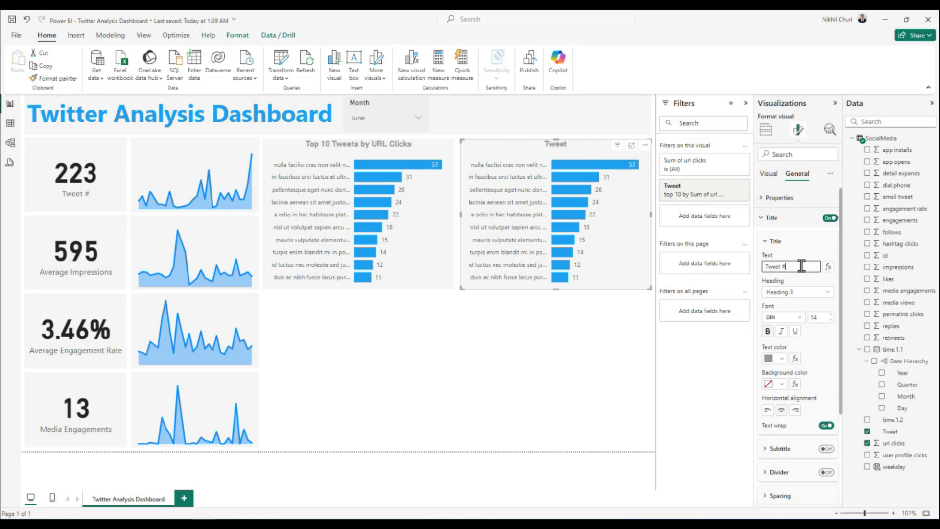
pyautogui.write(' by WeekDay')
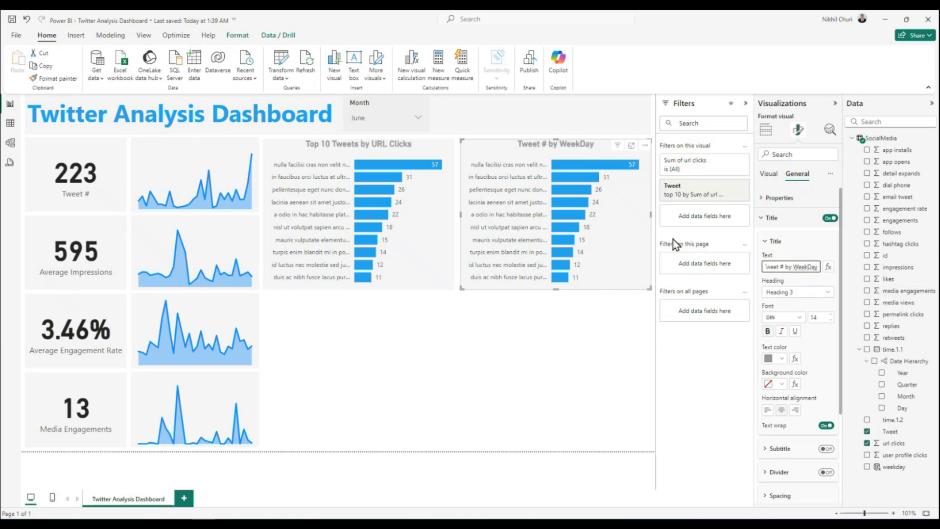
pyautogui.click(700, 370)
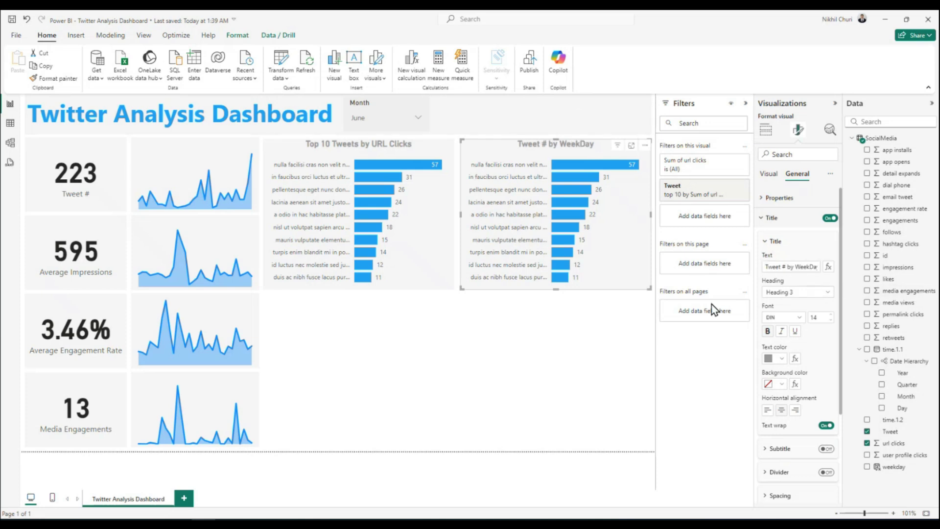
# Replace Tweet with weekday as the category field of the Tweet # by WeekDay chart and convert it to a clustered column chart.
pyautogui.click(768, 174)
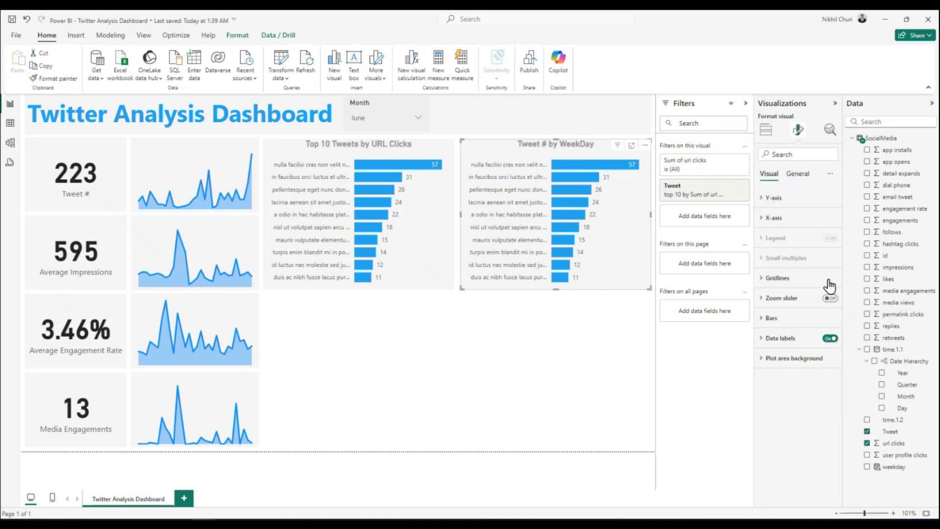
pyautogui.click(766, 131)
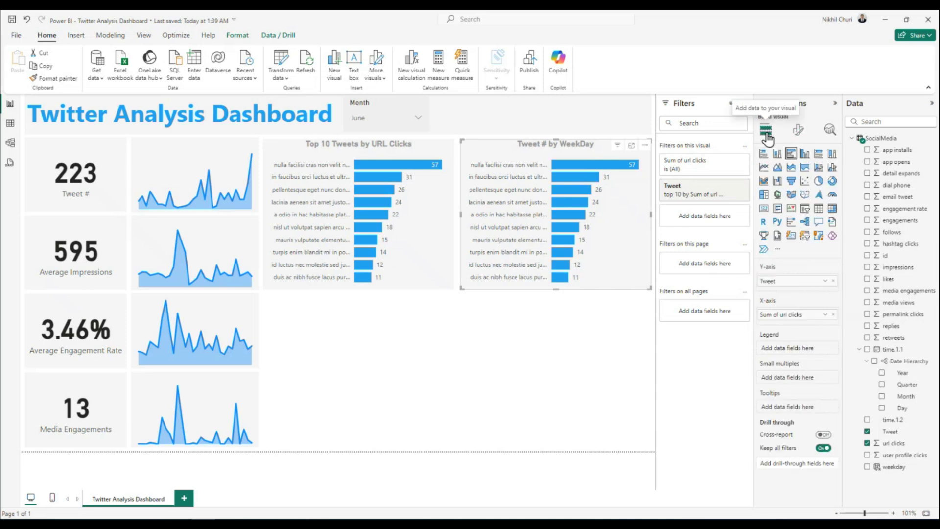
pyautogui.click(834, 281)
pyautogui.moveTo(894, 466); pyautogui.dragTo(798, 280)
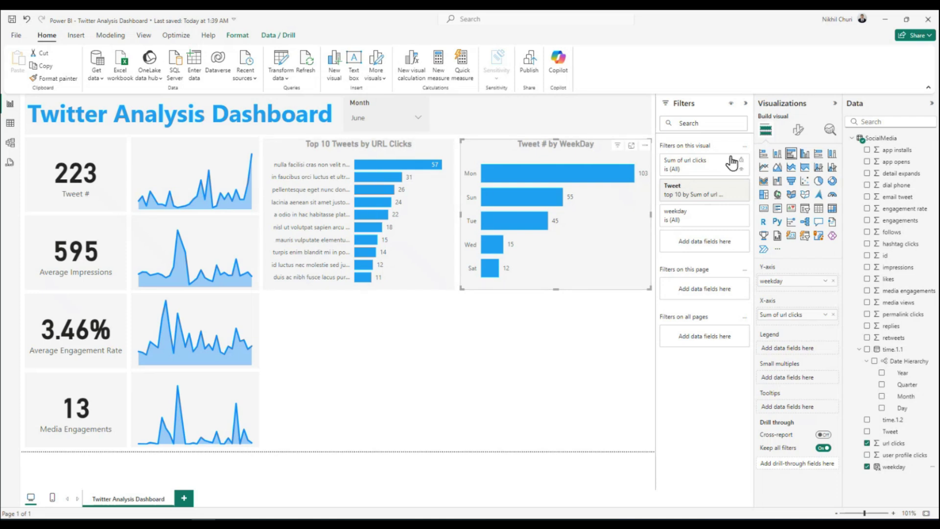
pyautogui.click(804, 155)
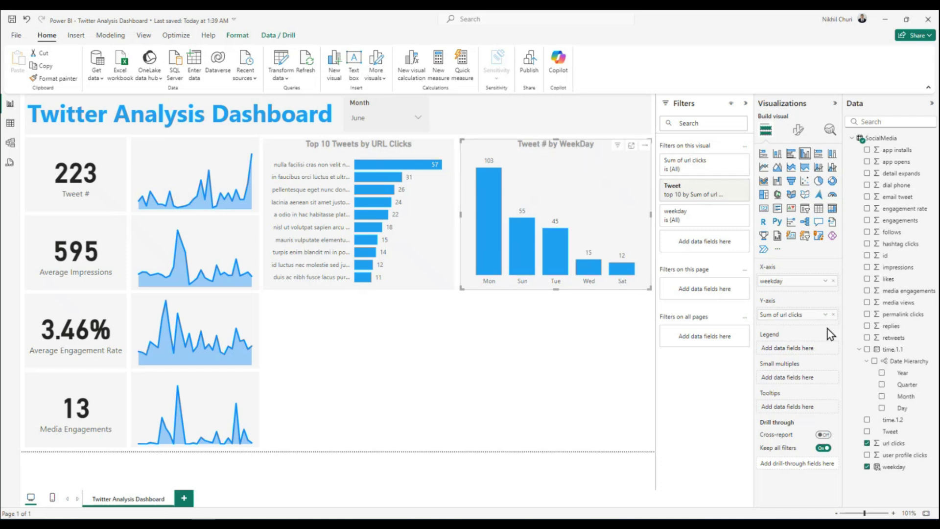
# Replace the url clicks values on the weekday chart's Y-axis with the Tweet field, aggregated as Count.
pyautogui.click(832, 315)
pyautogui.moveTo(889, 431); pyautogui.dragTo(786, 313)
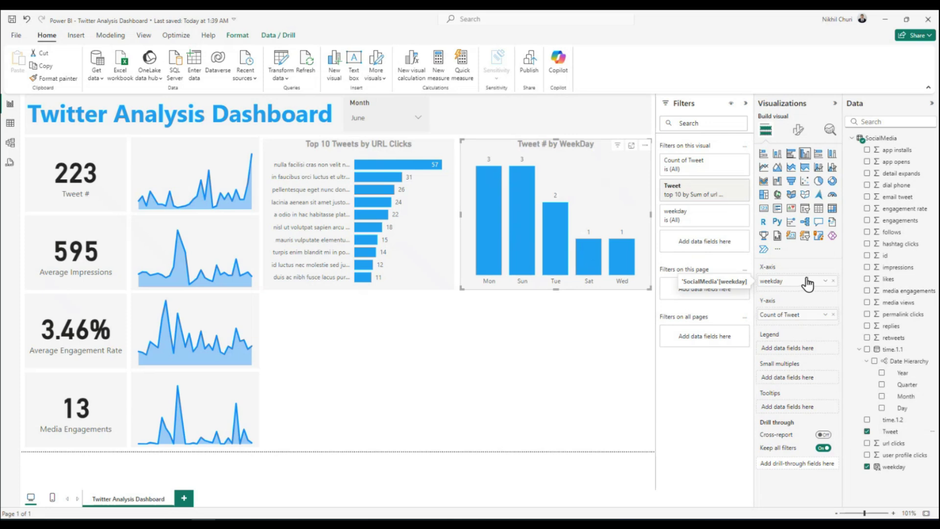
pyautogui.click(826, 315)
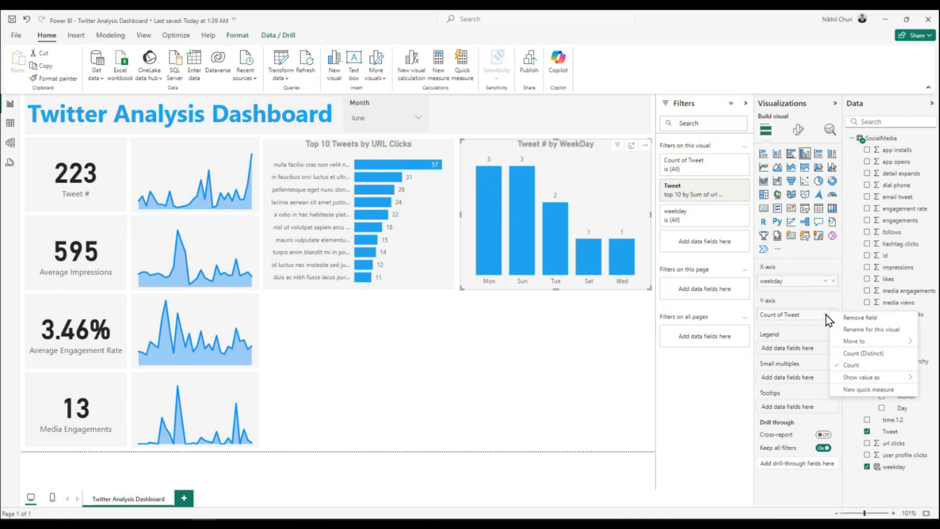
pyautogui.click(856, 362)
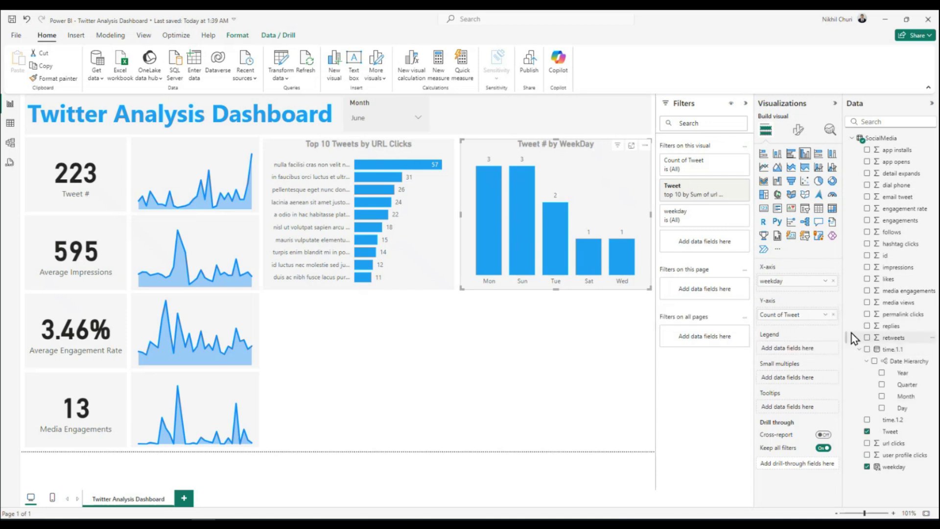
pyautogui.click(825, 315)
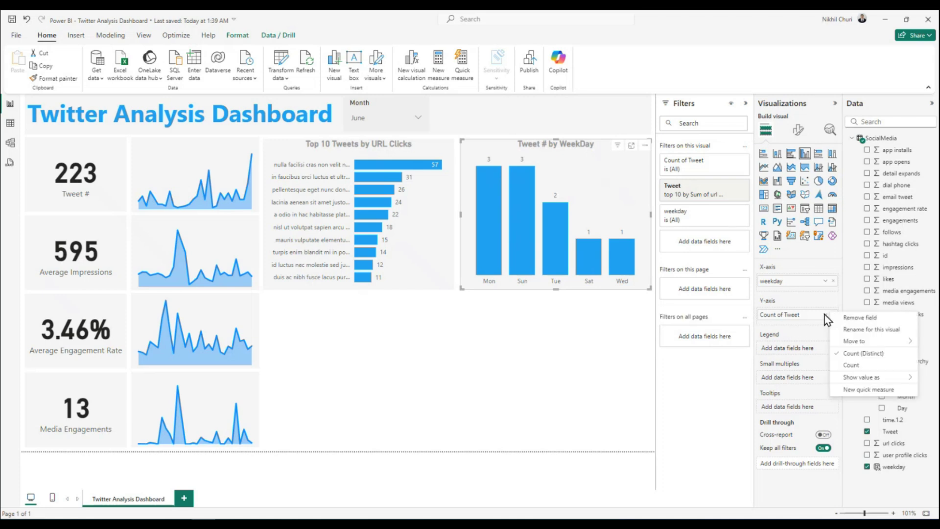
pyautogui.click(856, 365)
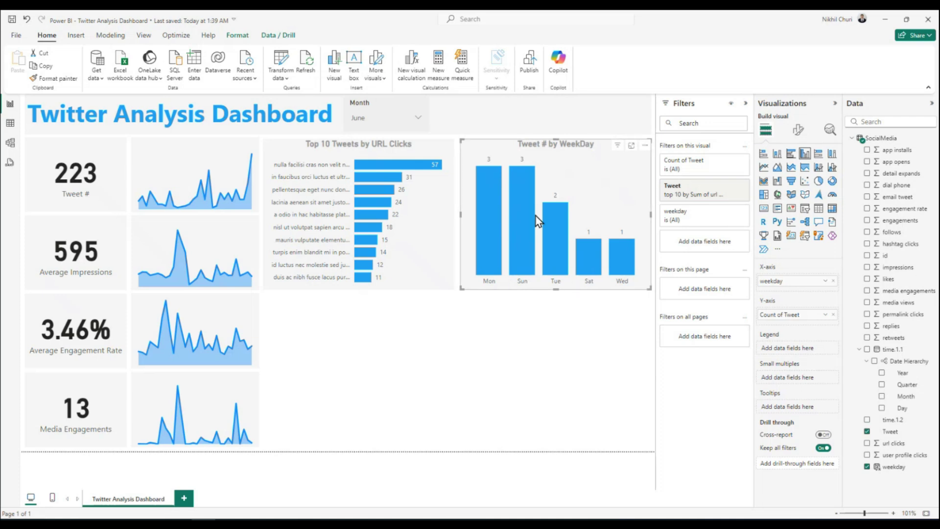
# Remove the top 10 Tweet filter from the Tweet # by WeekDay chart and inspect the values of its columns.
pyautogui.click(720, 190)
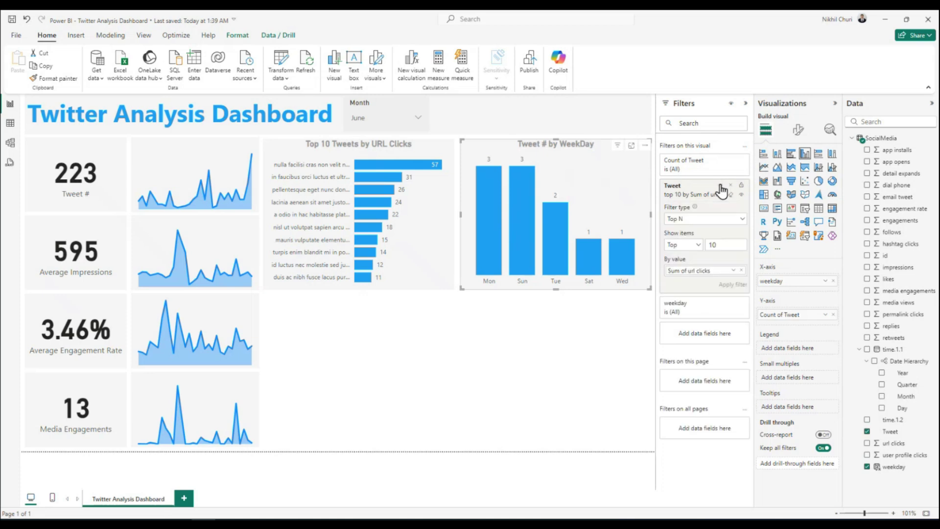
pyautogui.click(742, 271)
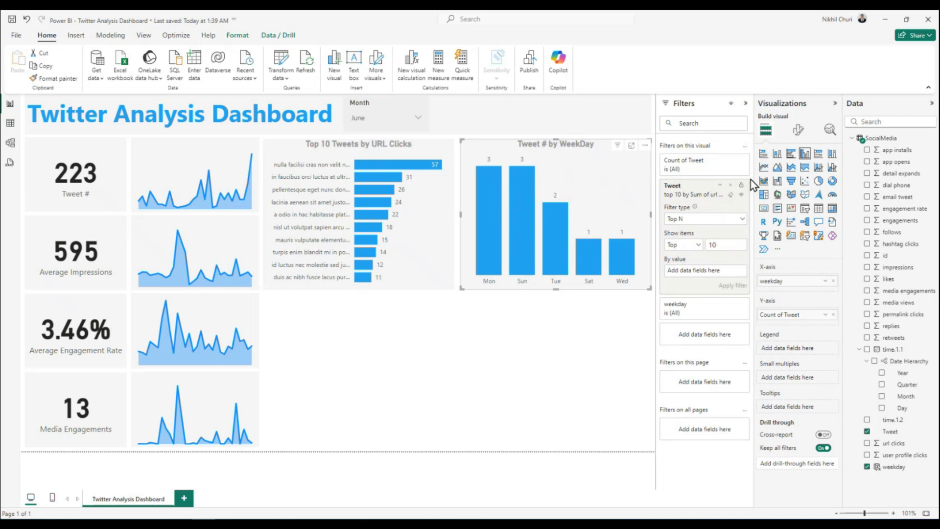
pyautogui.click(730, 185)
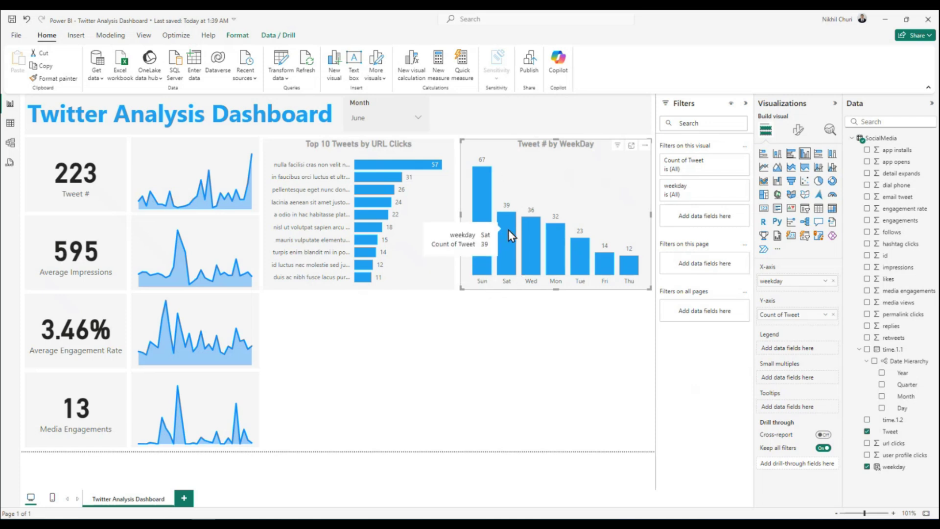
pyautogui.moveTo(542, 243)
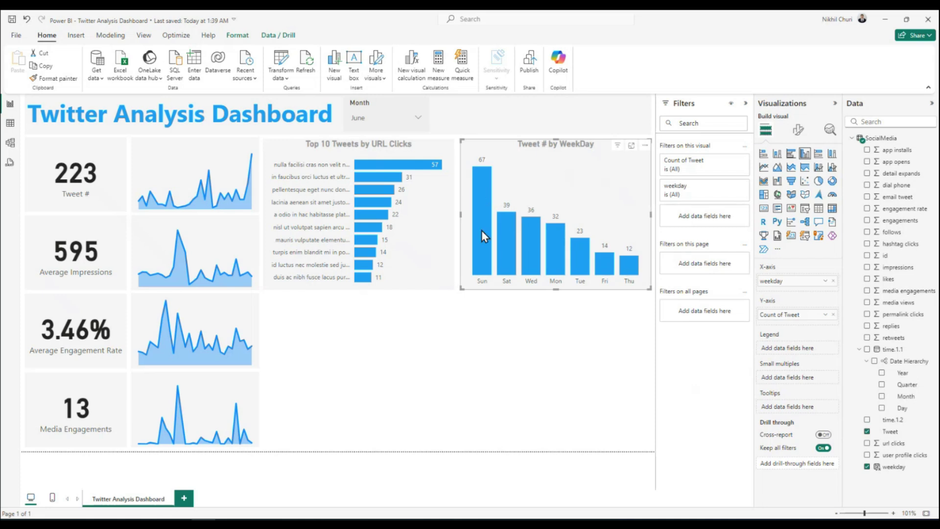
pyautogui.moveTo(484, 196)
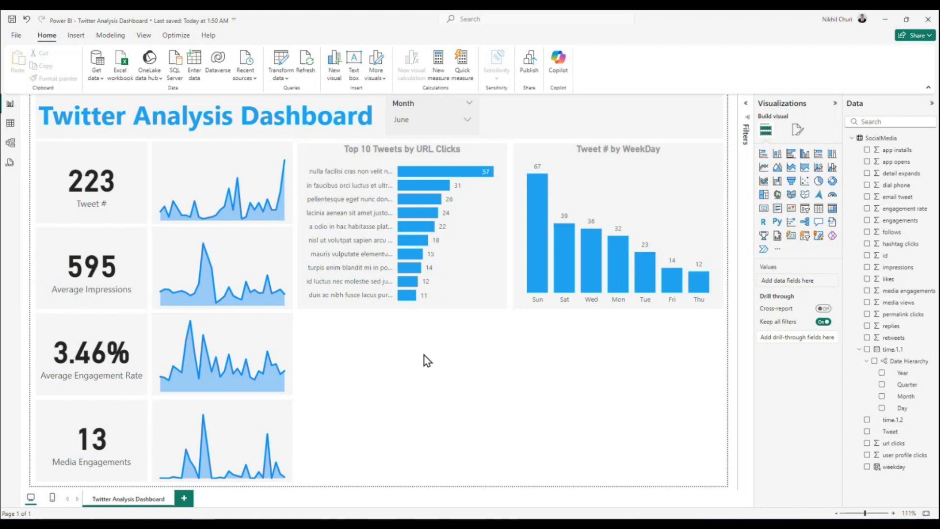
# Add an empty clustered column chart below the two existing charts and enlarge it to fill the remaining page area.
pyautogui.click(805, 156)
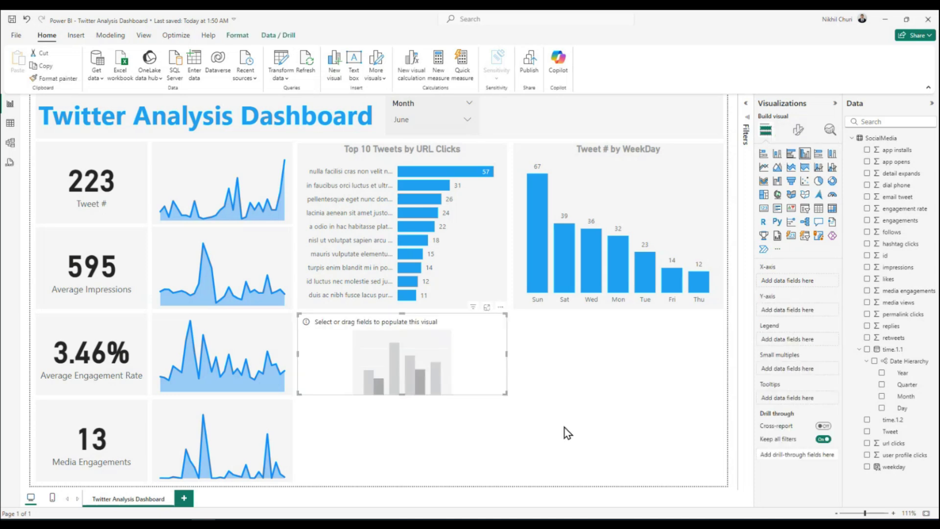
pyautogui.moveTo(507, 394); pyautogui.dragTo(721, 480)
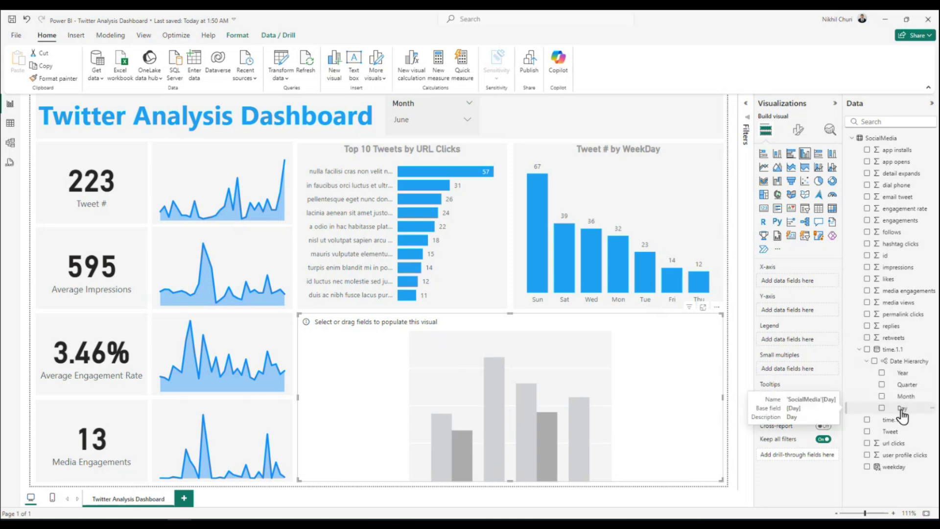
# Fill the empty column chart with Day from the time.1.1 hierarchy on the X-axis and media views and media engagements on the Y-axis.
pyautogui.moveTo(901, 411); pyautogui.dragTo(791, 281)
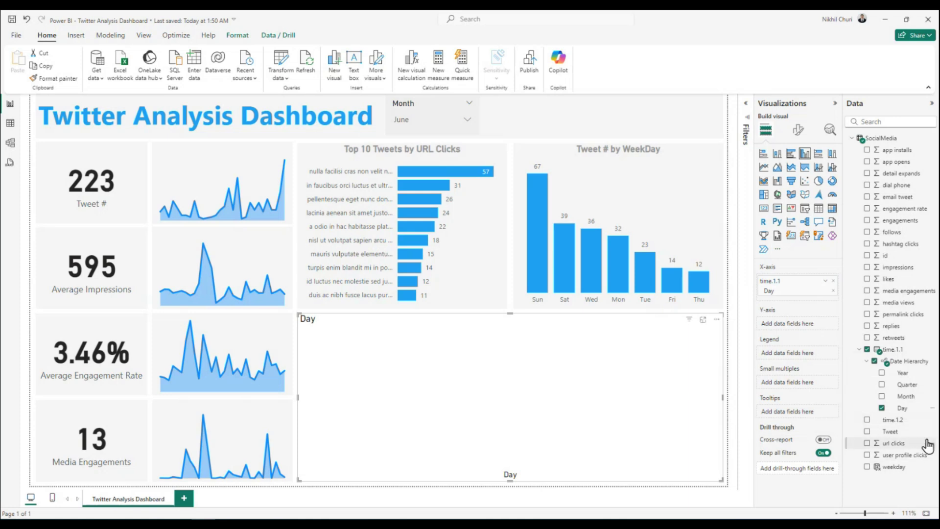
pyautogui.moveTo(897, 307); pyautogui.dragTo(785, 322)
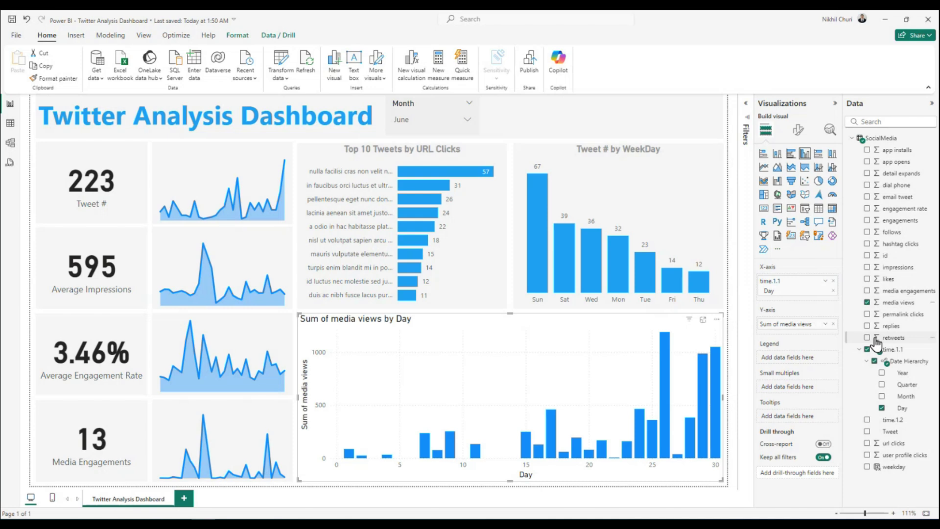
pyautogui.moveTo(924, 295); pyautogui.dragTo(795, 333)
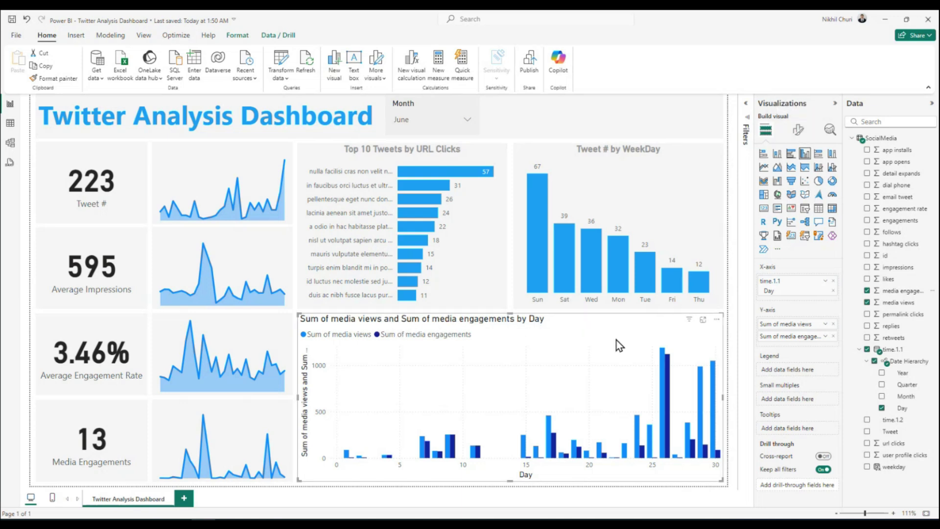
# Set the new column chart's title text to "Media Views vs Media Engagement".
pyautogui.click(798, 131)
pyautogui.click(797, 175)
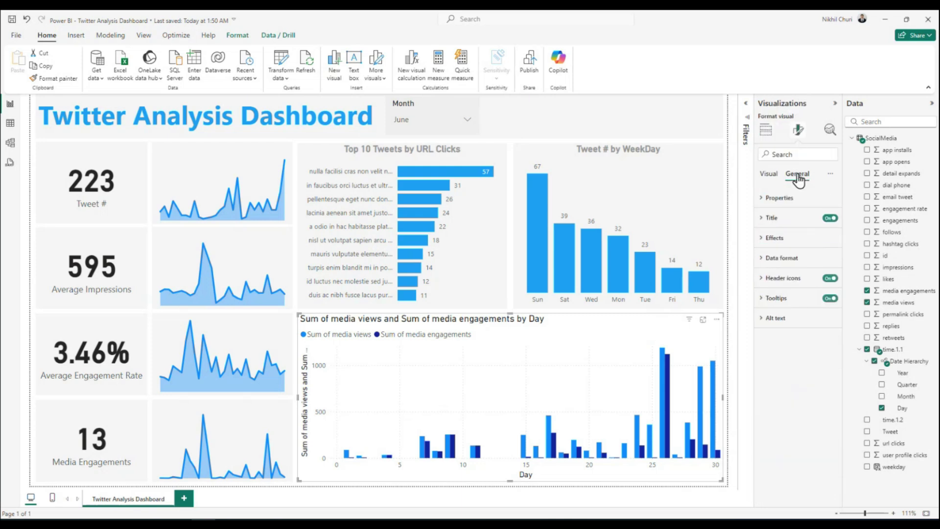
pyautogui.click(761, 218)
pyautogui.click(796, 266)
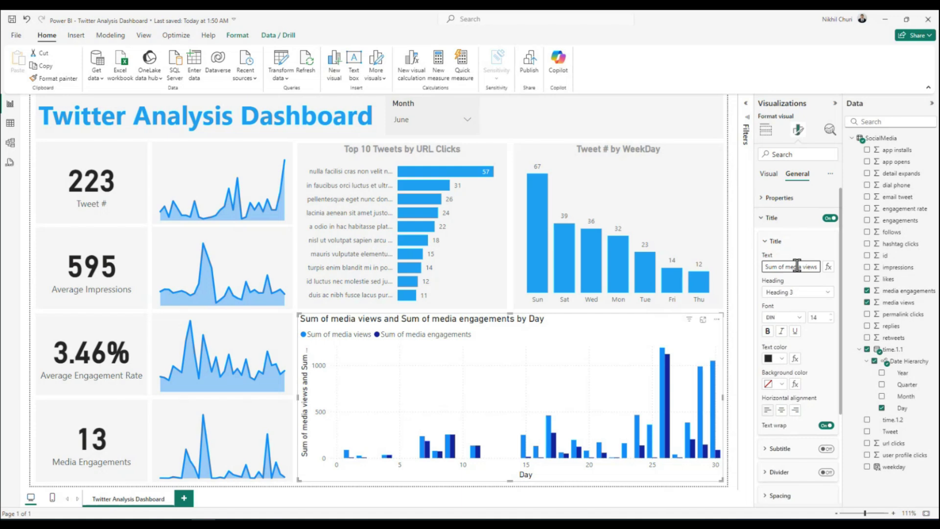
pyautogui.hotkey('ctrl', 'a')
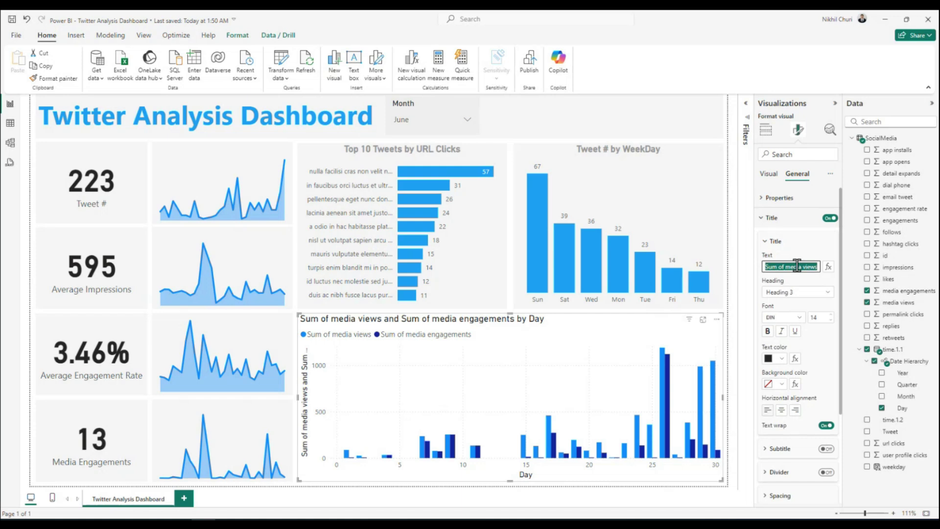
pyautogui.write('Media ')
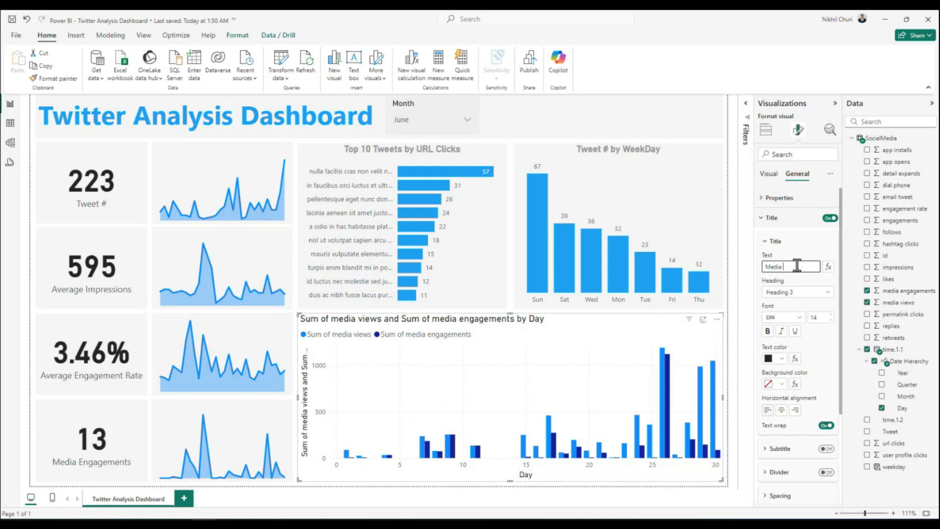
pyautogui.write('View')
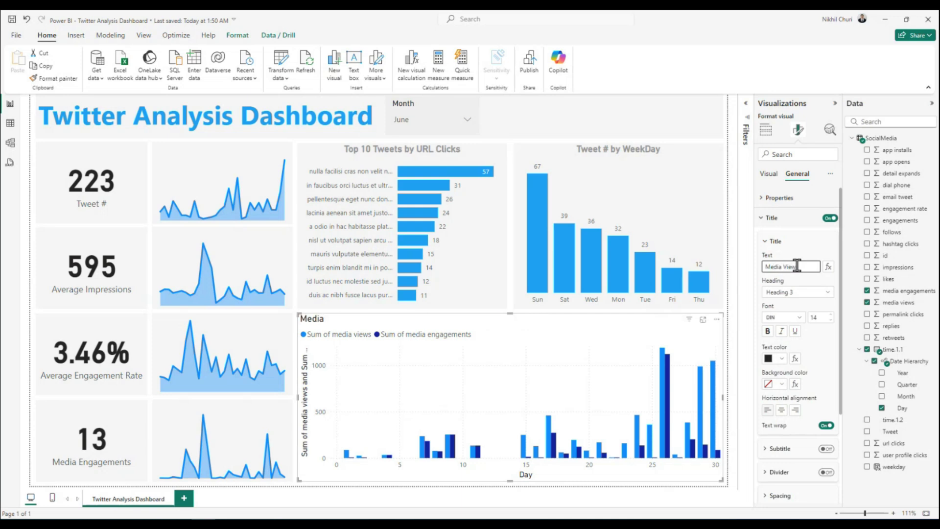
pyautogui.write('s vs Media Engagement')
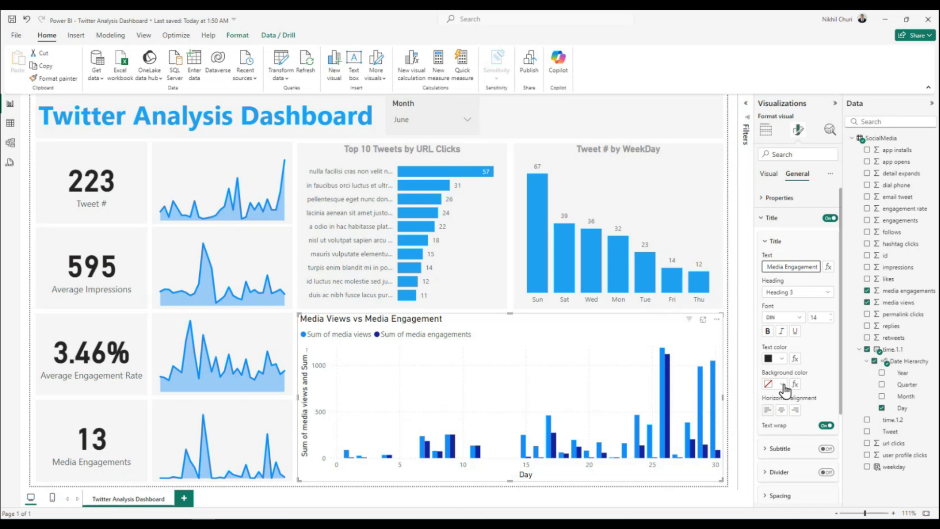
# Center the Media Views vs Media Engagement title, make it bold and color it grey.
pyautogui.click(781, 411)
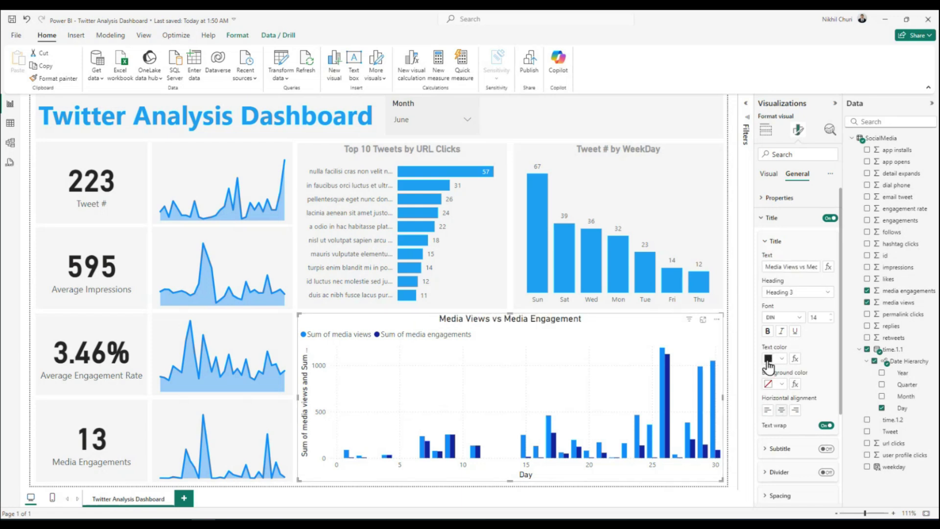
pyautogui.click(767, 331)
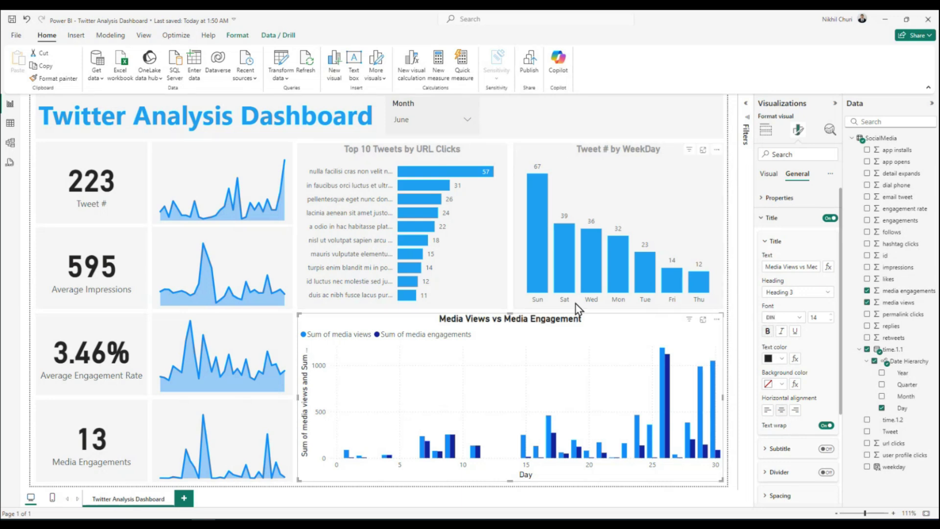
pyautogui.click(782, 358)
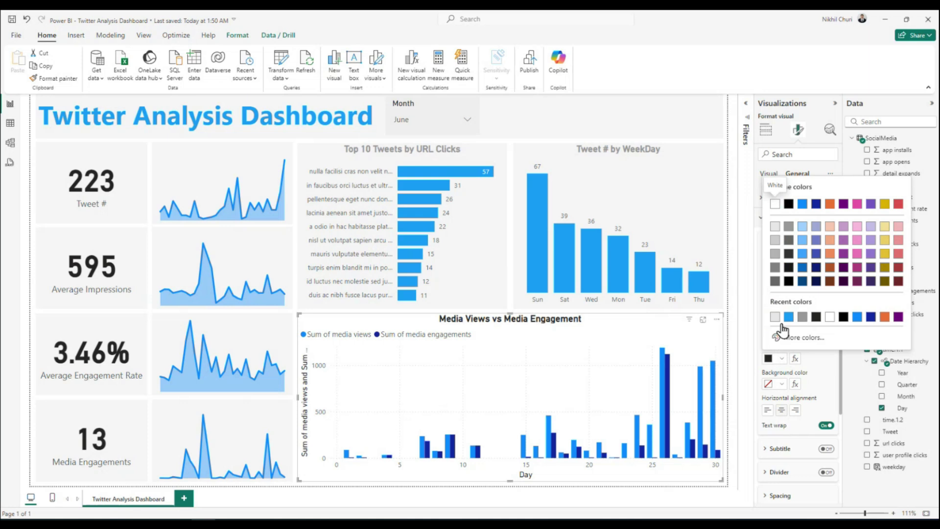
pyautogui.click(789, 226)
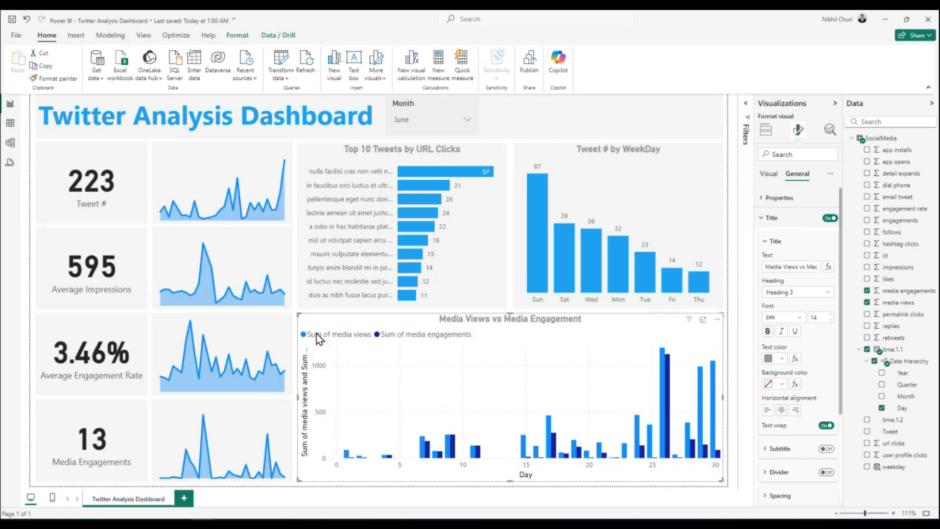
pyautogui.click(768, 218)
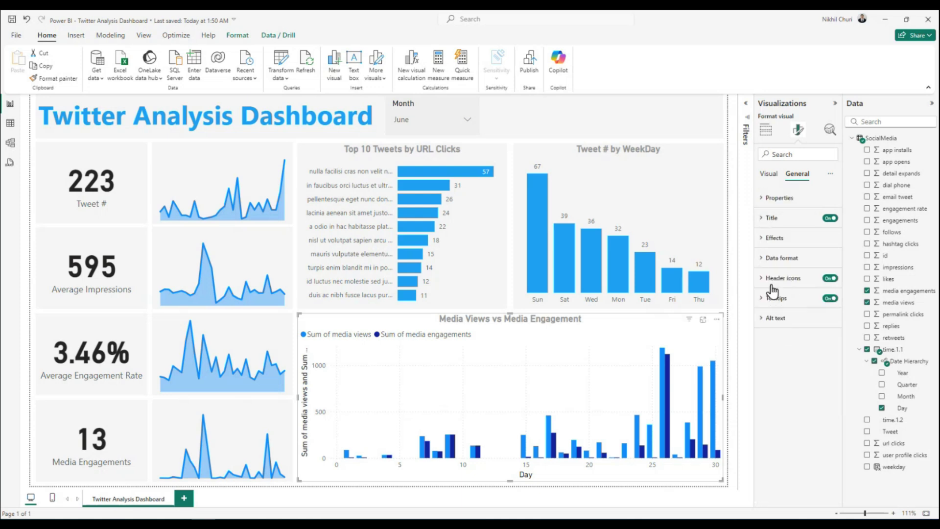
pyautogui.click(761, 300)
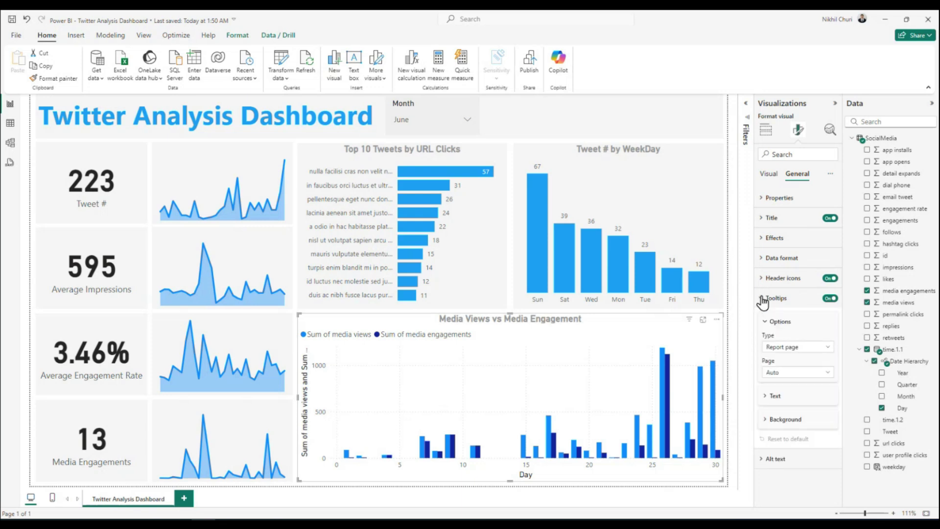
pyautogui.click(765, 396)
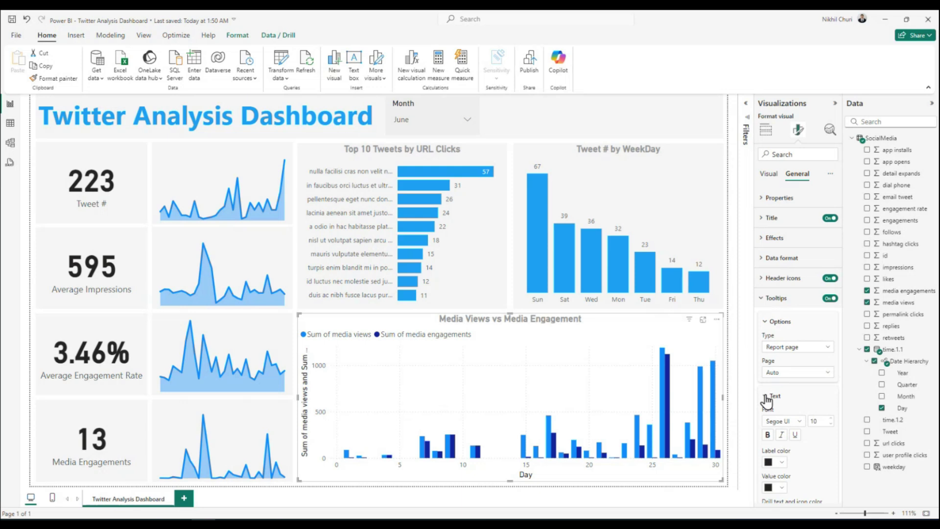
pyautogui.click(764, 397)
pyautogui.click(764, 323)
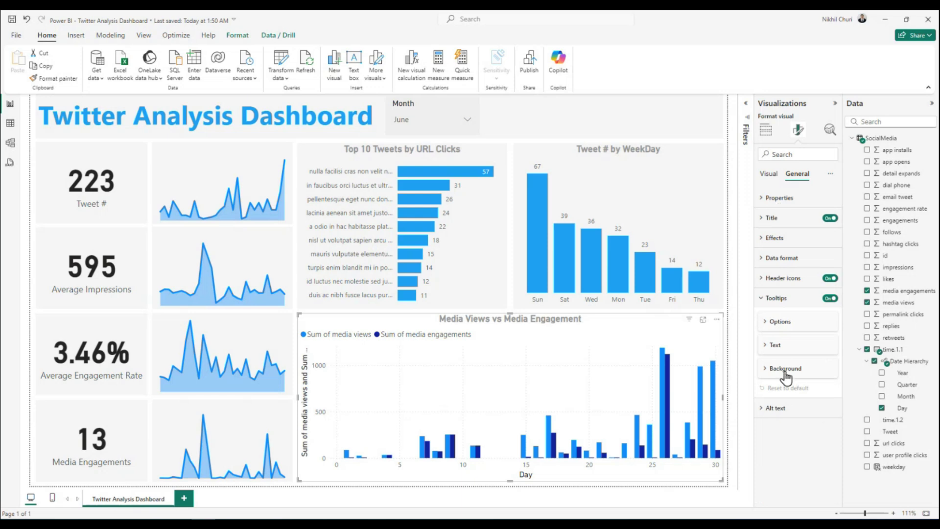
# Set the legend position of the Media Views vs Media Engagement chart to Top center.
pyautogui.click(769, 174)
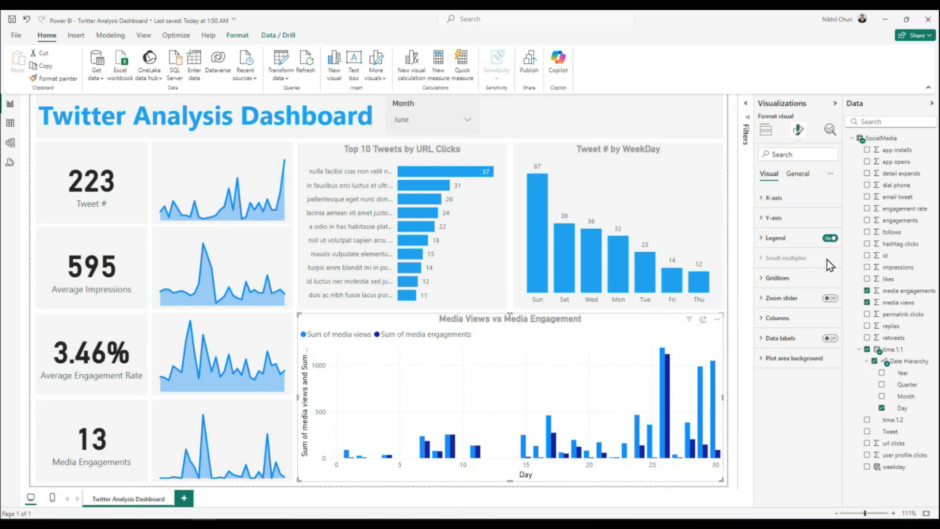
pyautogui.click(766, 239)
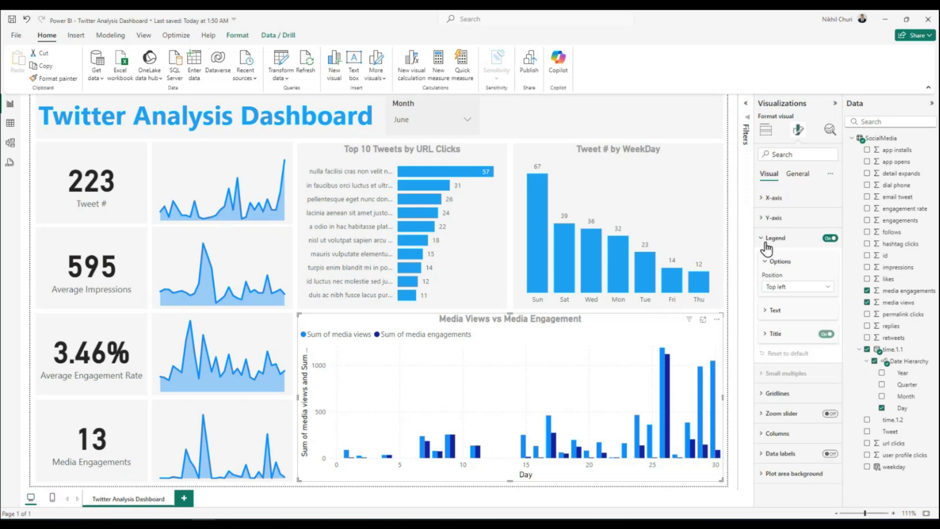
pyautogui.click(813, 288)
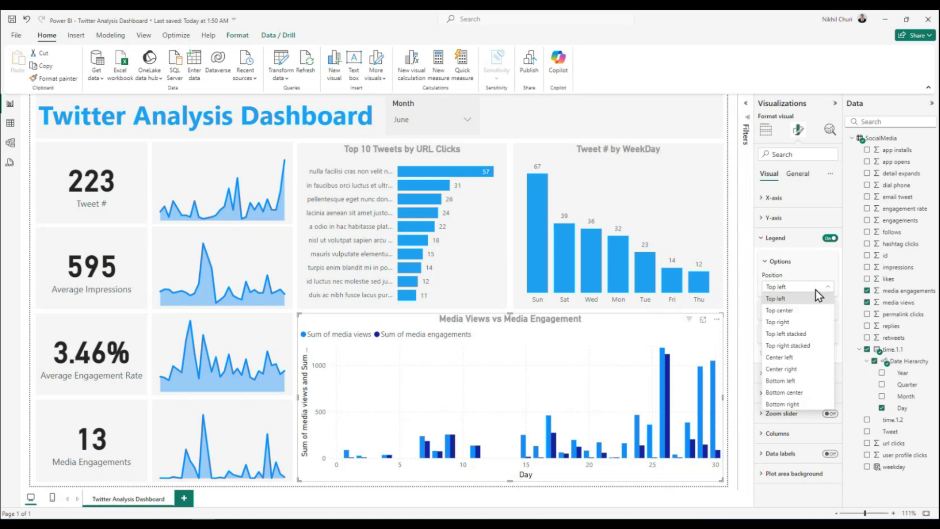
pyautogui.click(795, 311)
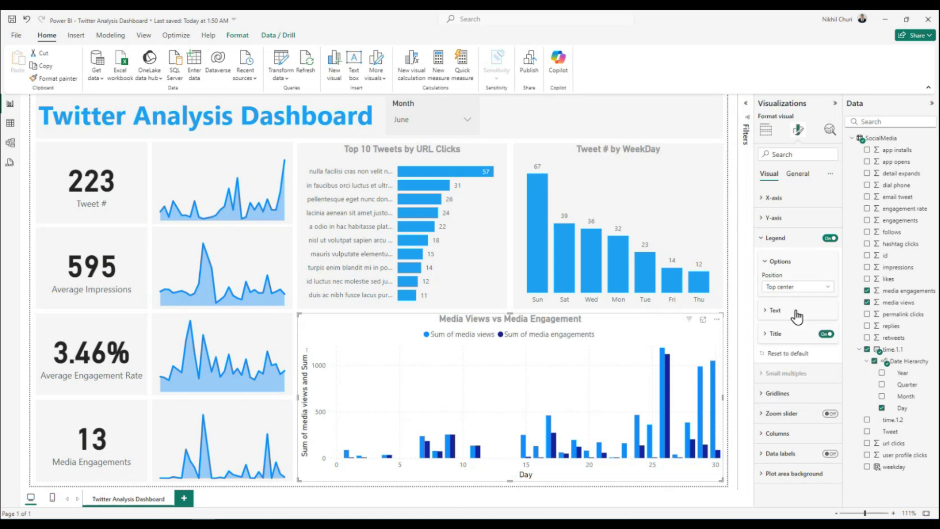
pyautogui.click(765, 261)
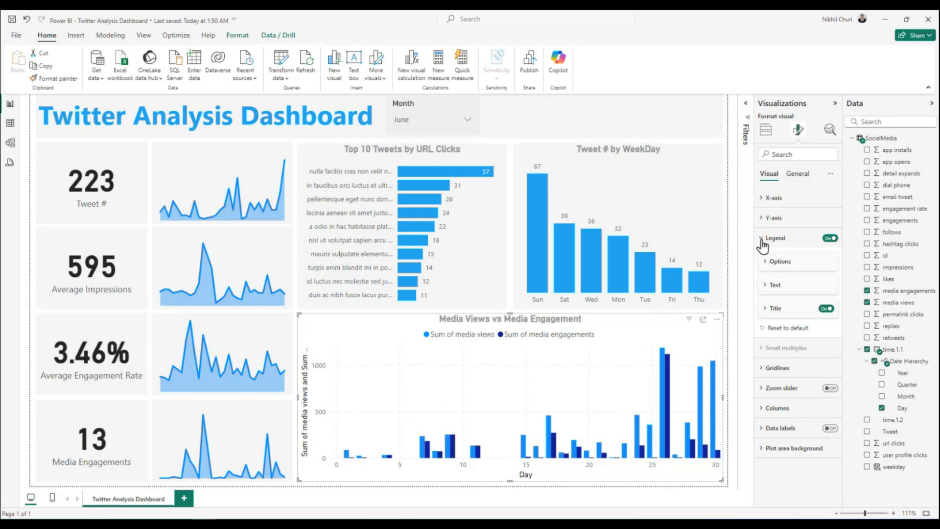
pyautogui.click(762, 240)
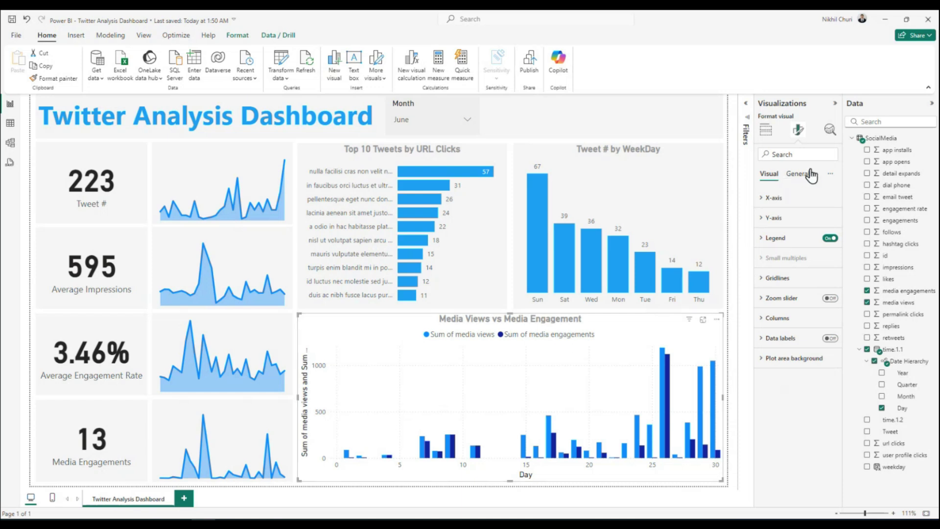
# Rename the chart's two Y-axis value fields to "media views" and "media engagements" by removing the "Sum of" prefix.
pyautogui.click(765, 130)
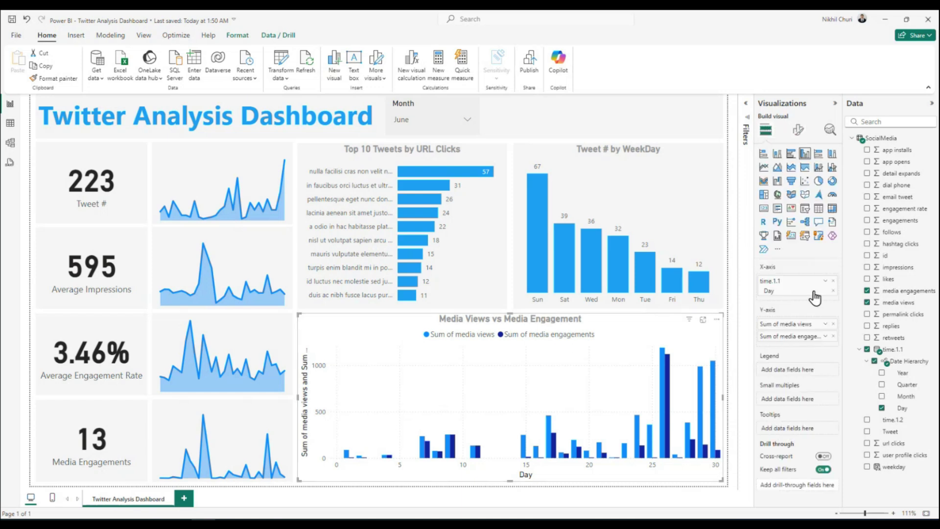
pyautogui.doubleClick(789, 324)
pyautogui.moveTo(783, 323); pyautogui.dragTo(760, 324)
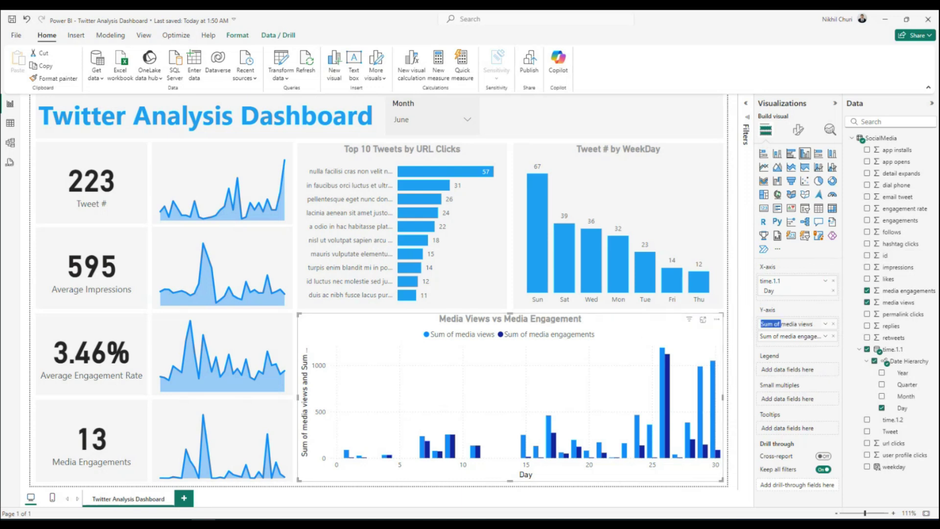
pyautogui.press('BackSpace')
pyautogui.click(781, 341)
pyautogui.doubleClick(783, 338)
pyautogui.moveTo(768, 336); pyautogui.dragTo(657, 330)
pyautogui.press('BackSpace')
pyautogui.press('Return')
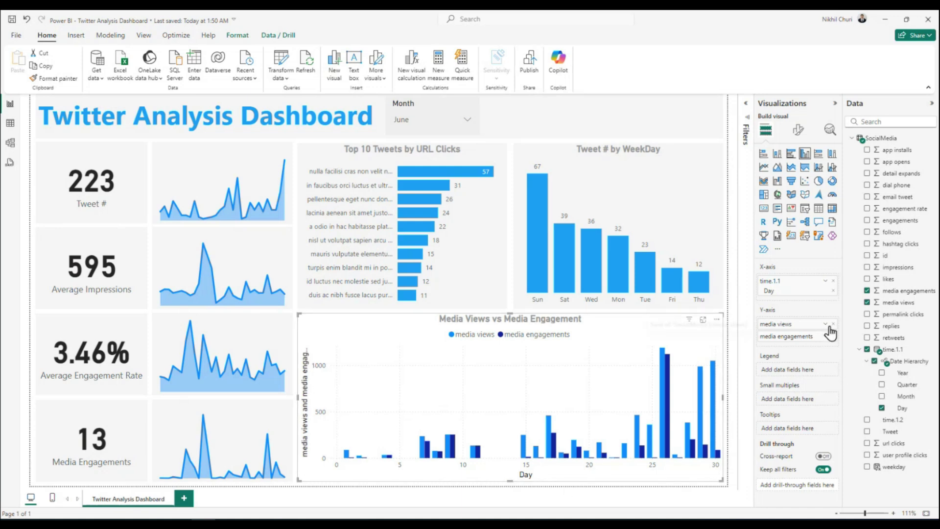
# Turn on data labels for the columns of the Media Views vs Media Engagement chart.
pyautogui.click(799, 132)
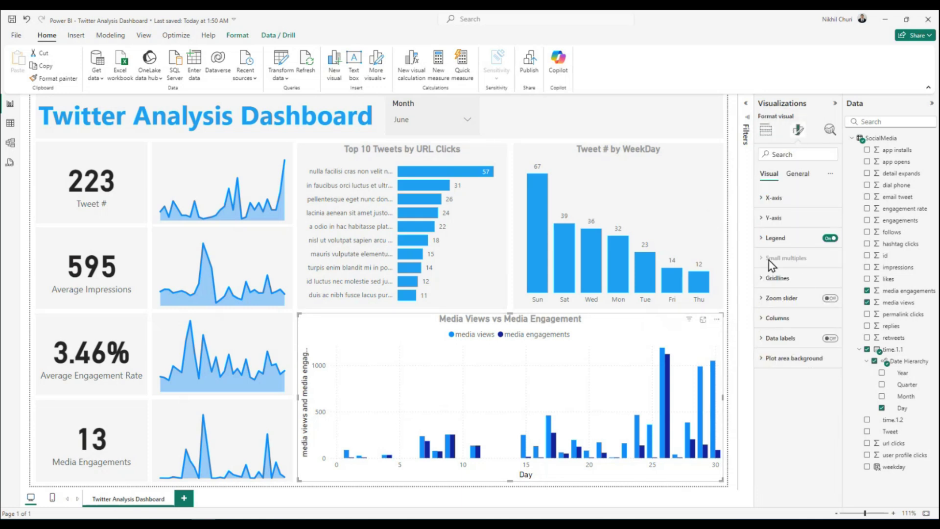
pyautogui.click(763, 343)
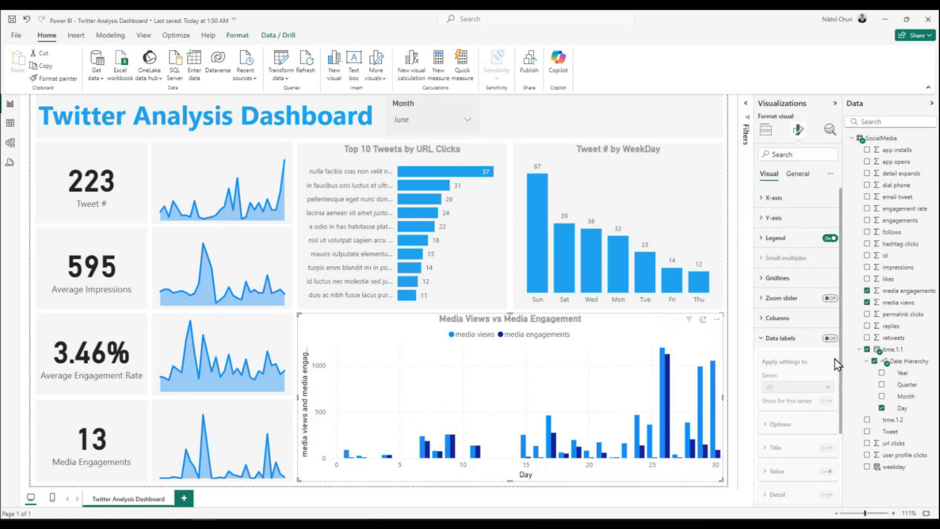
pyautogui.click(762, 343)
pyautogui.click(831, 338)
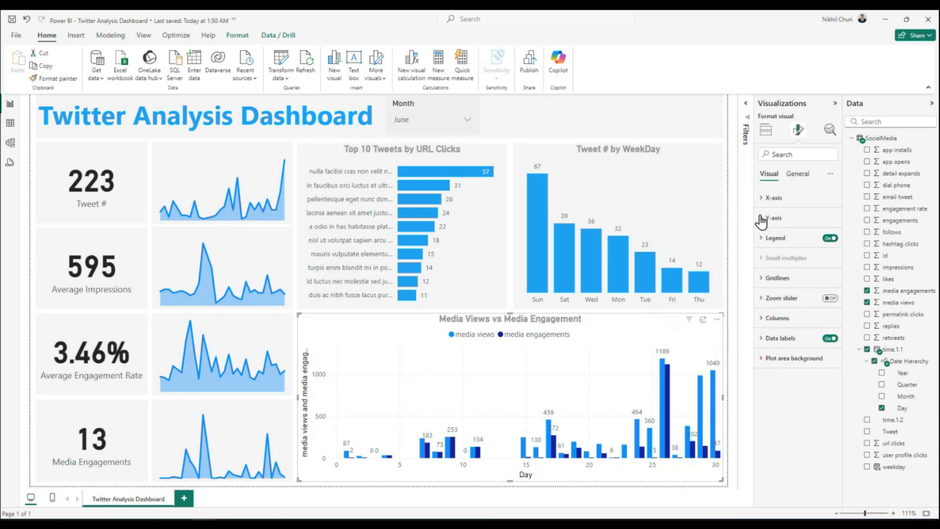
# Turn off the X-axis values and the X-axis title of the Media Views vs Media Engagement chart.
pyautogui.click(762, 198)
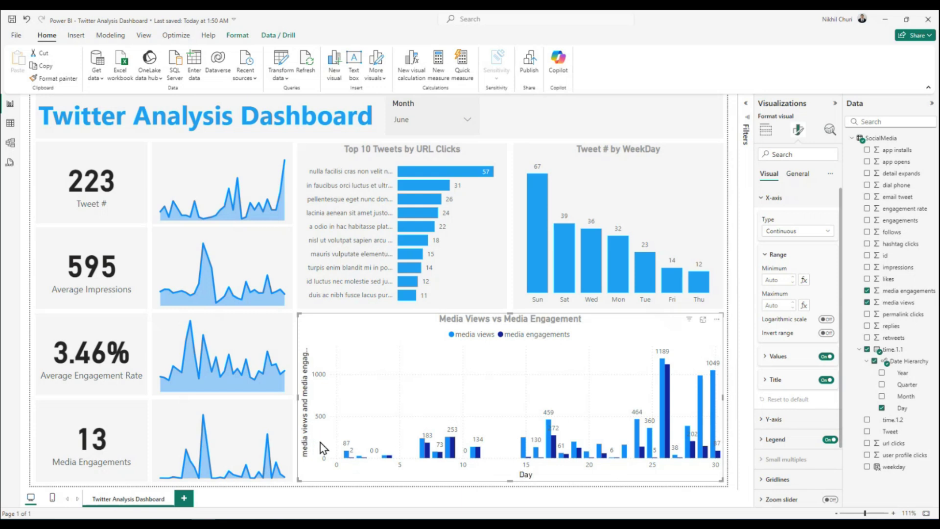
pyautogui.click(826, 356)
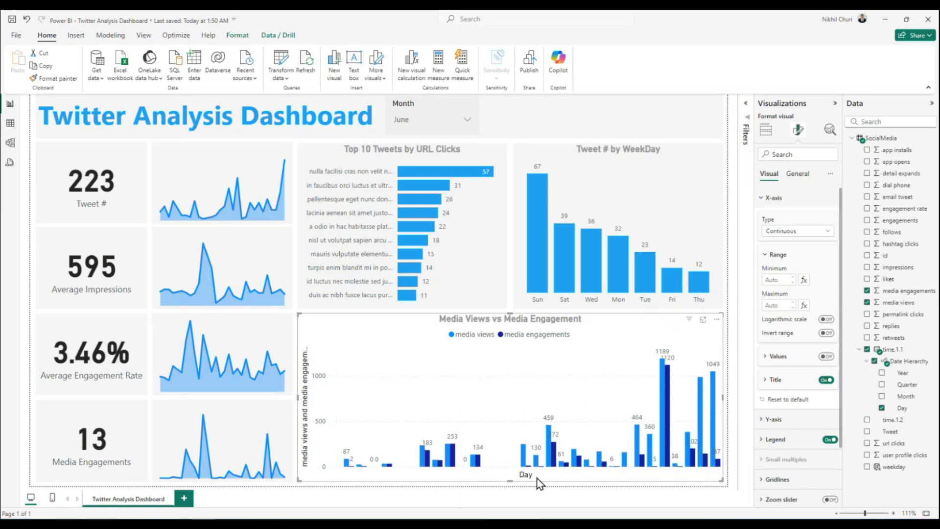
pyautogui.click(826, 379)
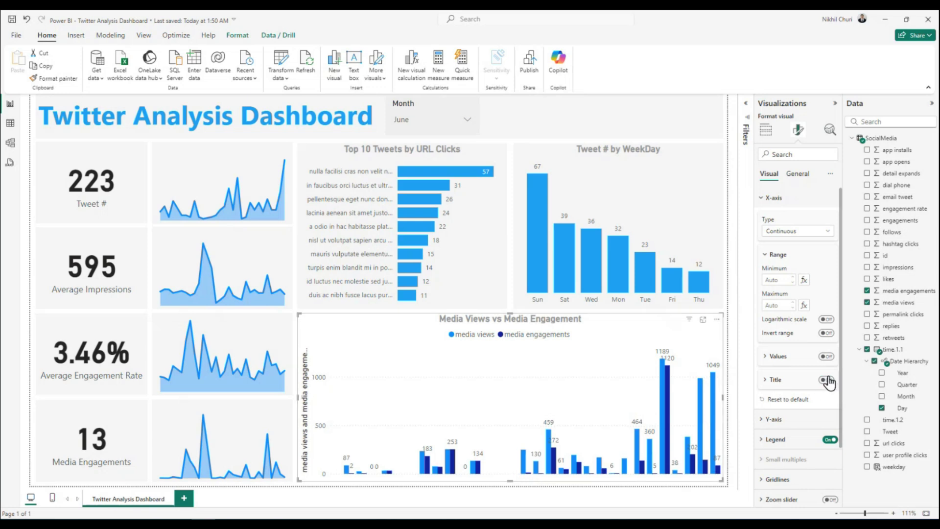
pyautogui.click(762, 200)
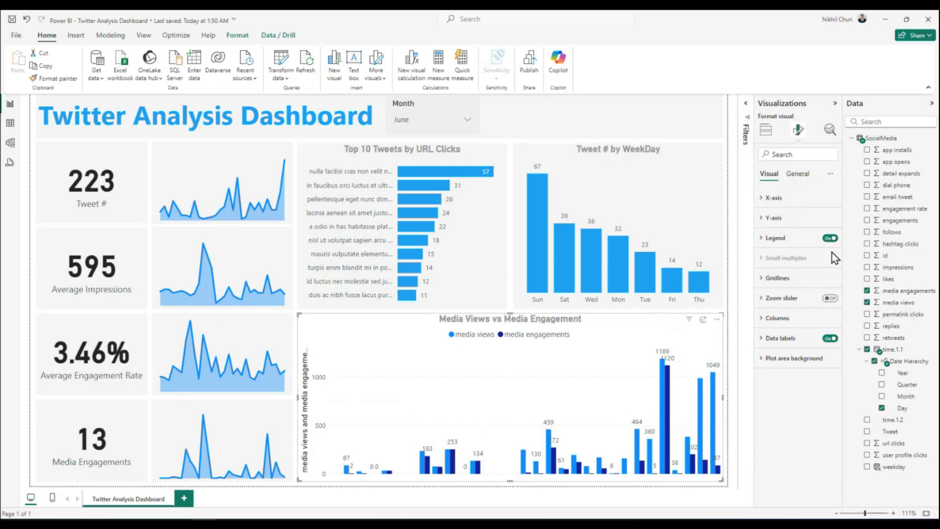
# Turn off the Y-axis title and the Y-axis values of the Media Views vs Media Engagement chart.
pyautogui.click(766, 218)
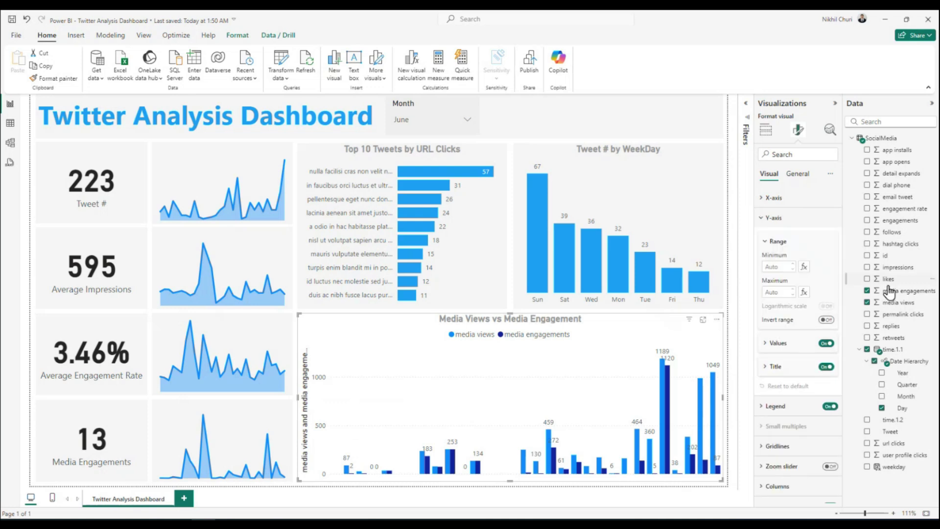
pyautogui.click(826, 367)
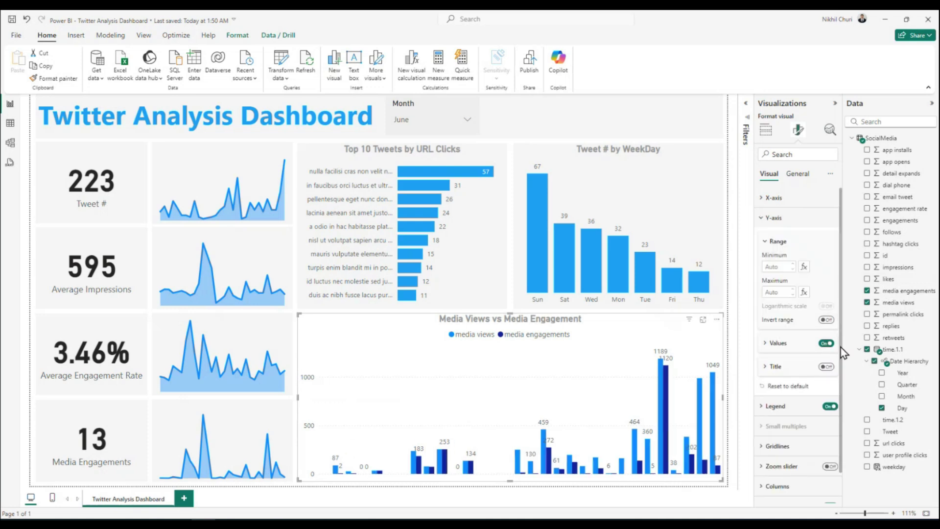
pyautogui.click(826, 344)
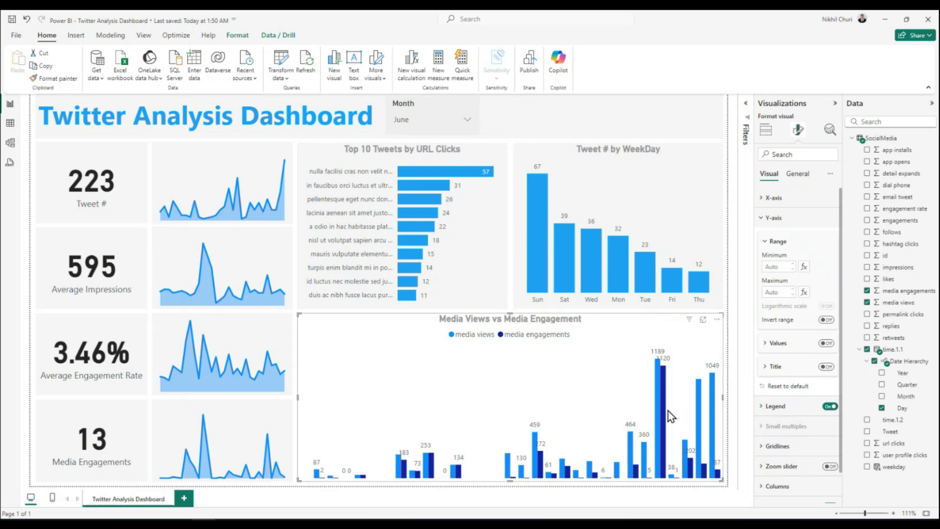
pyautogui.moveTo(666, 395)
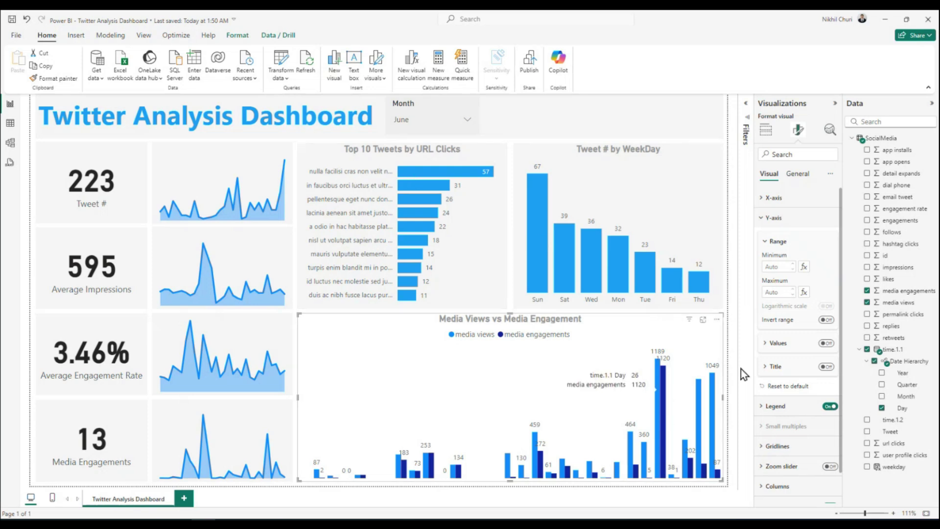
pyautogui.click(769, 218)
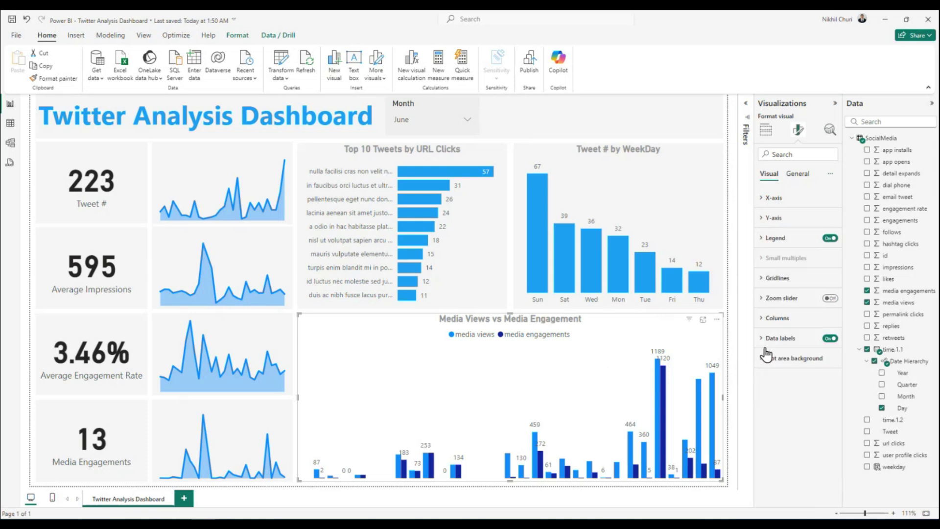
# Examine the color and layout options for the columns of the Media Views vs Media Engagement chart.
pyautogui.click(762, 319)
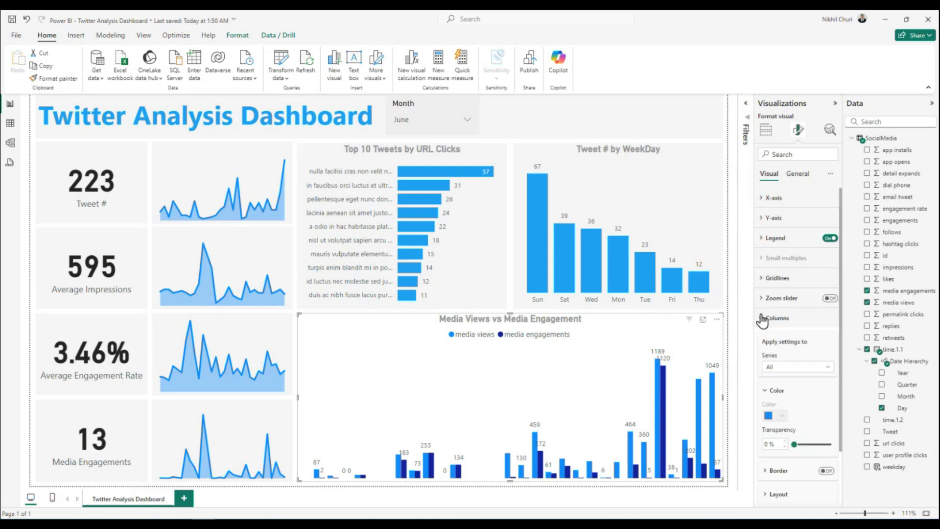
pyautogui.scroll(-2, 815, 402)
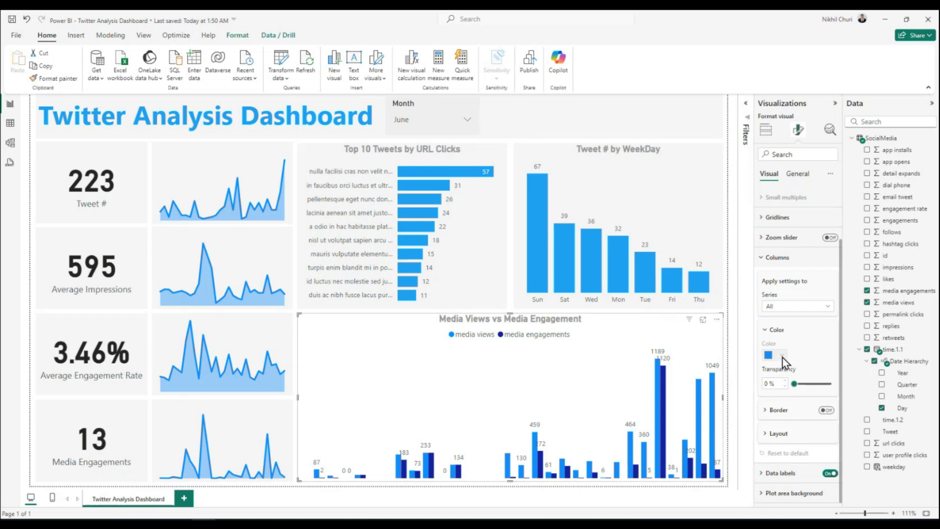
pyautogui.click(763, 338)
pyautogui.click(766, 434)
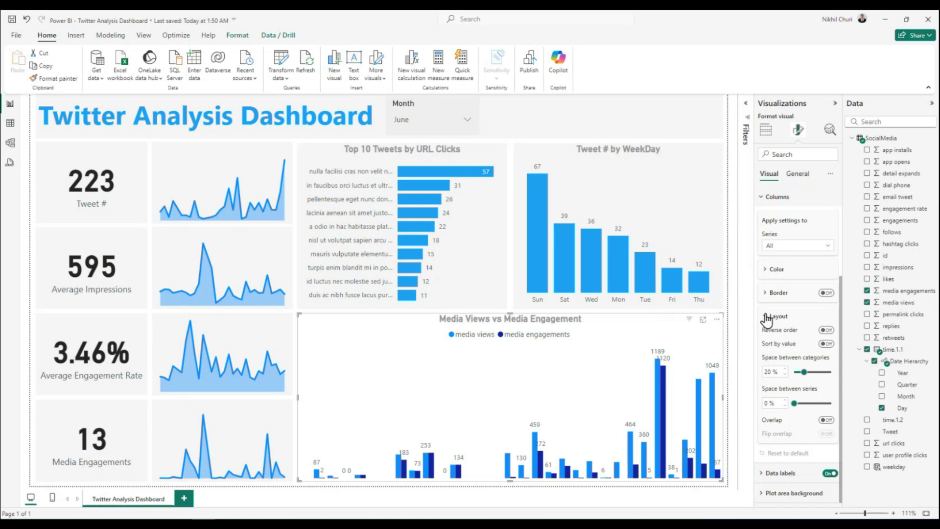
pyautogui.click(766, 318)
pyautogui.click(765, 318)
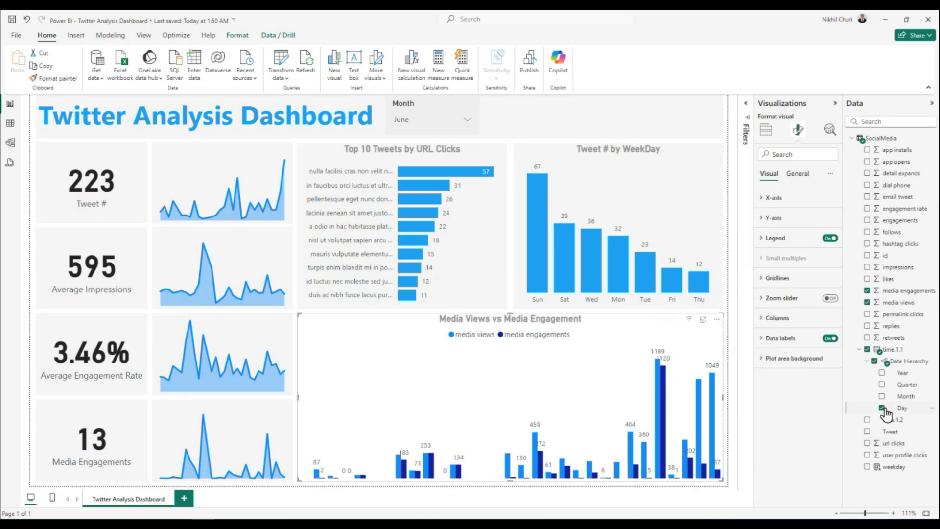
# Look through the chart's data label, plot area background and gridline formatting options.
pyautogui.click(766, 337)
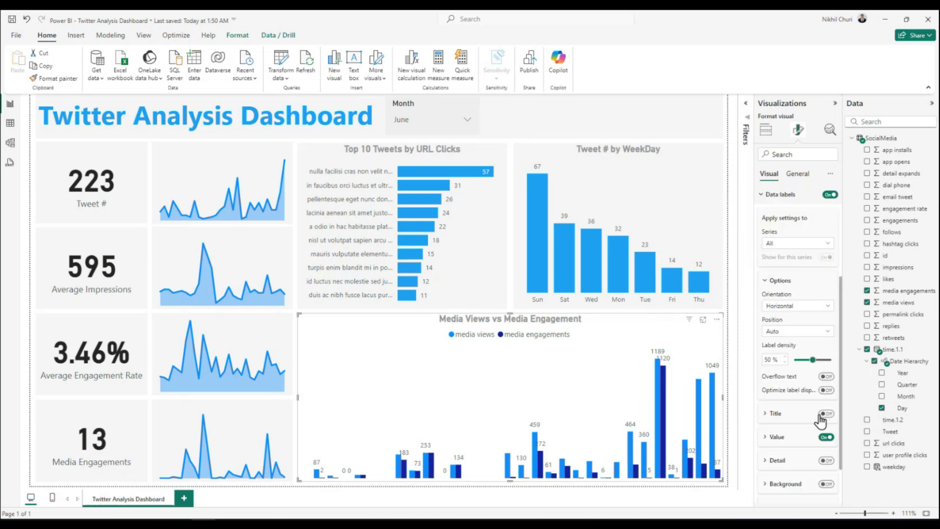
pyautogui.scroll(-1, 813, 406)
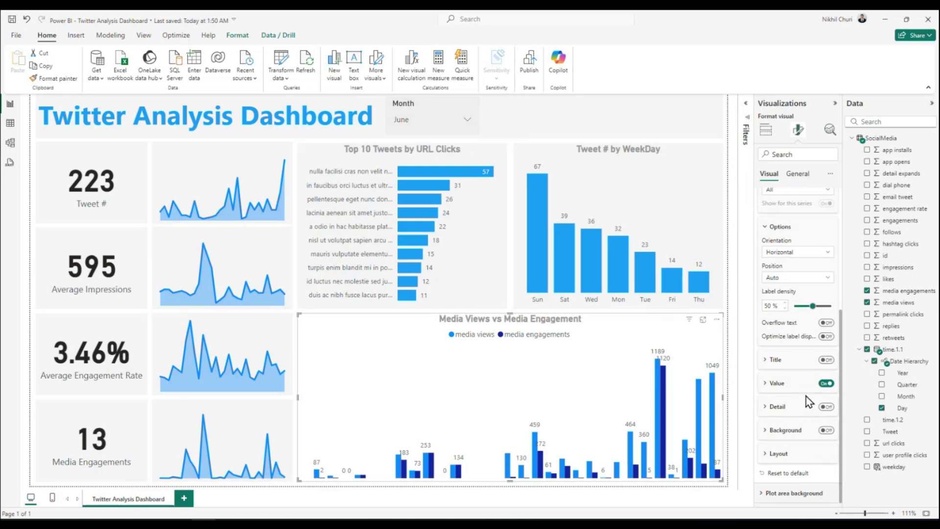
pyautogui.scroll(5, 765, 330)
pyautogui.click(779, 333)
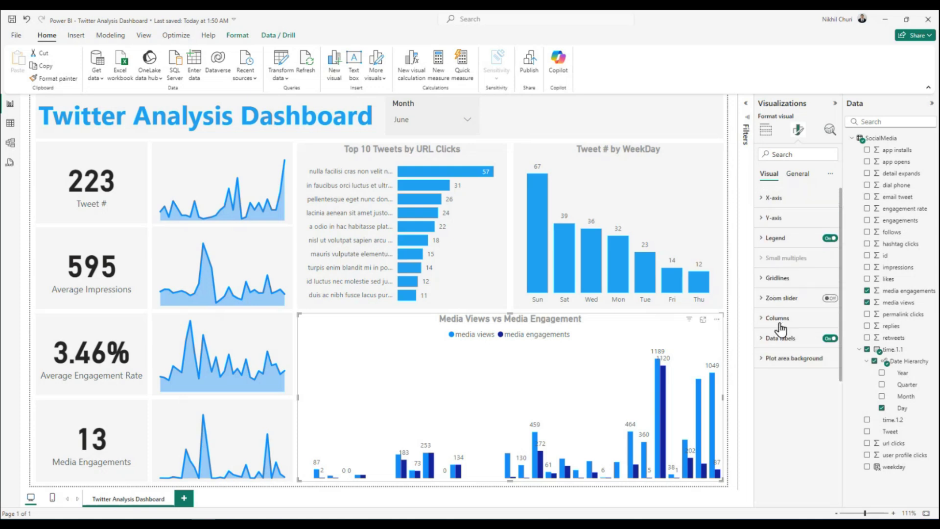
pyautogui.click(761, 360)
pyautogui.click(762, 359)
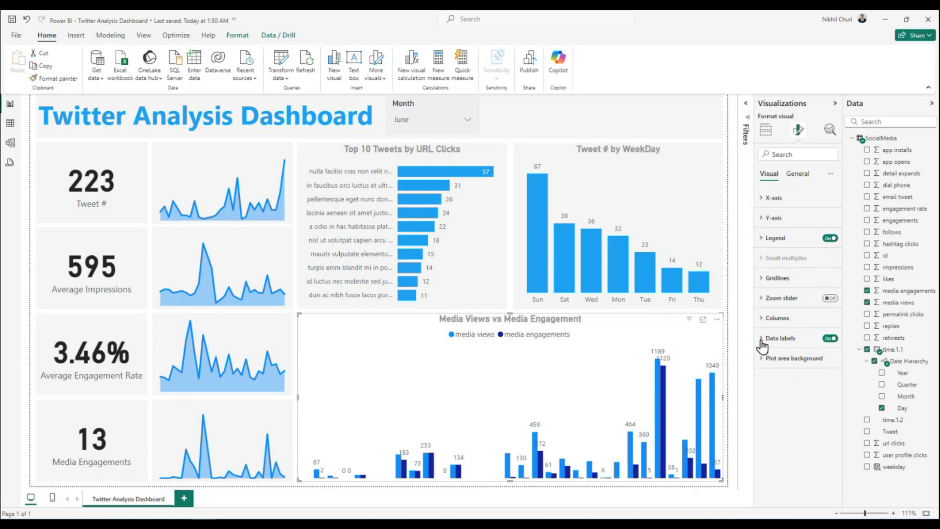
pyautogui.click(760, 338)
pyautogui.click(760, 338)
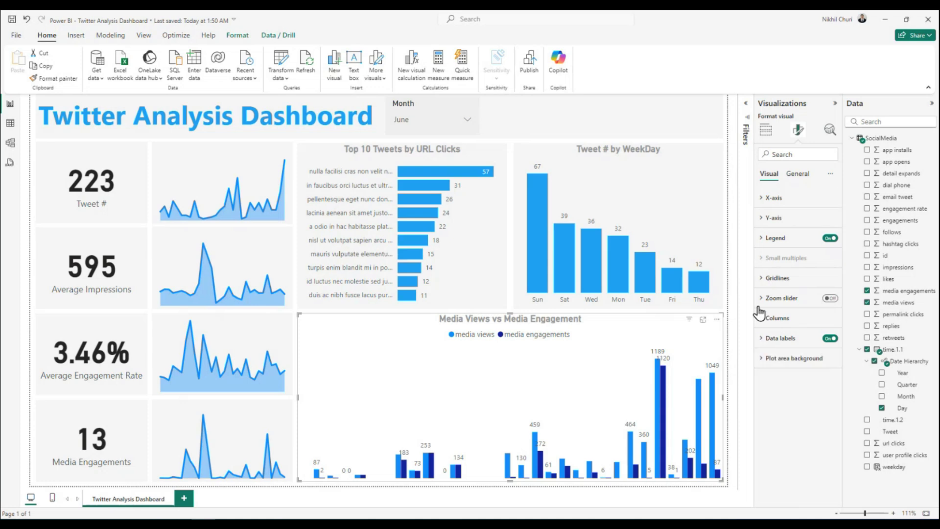
pyautogui.click(761, 277)
pyautogui.click(762, 277)
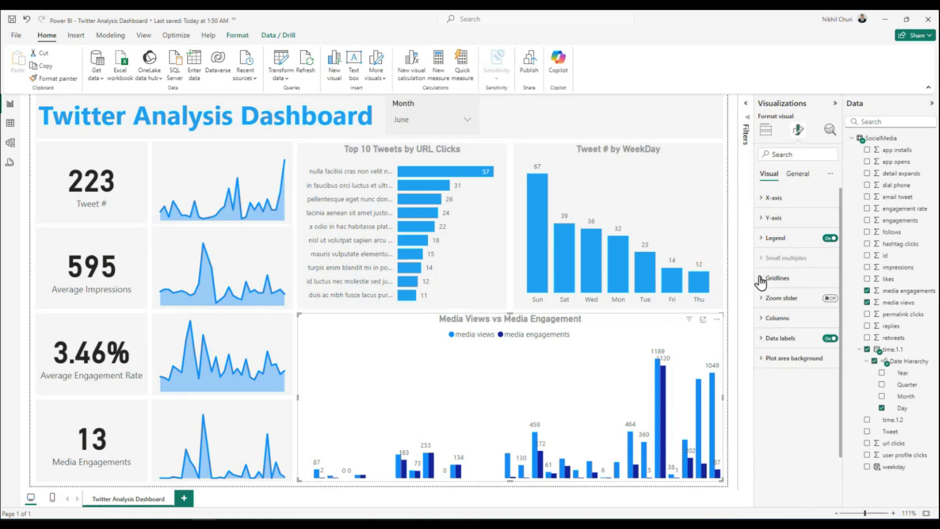
# Examine the chart's general formatting options for effects and tooltips, including background and visual border.
pyautogui.click(801, 176)
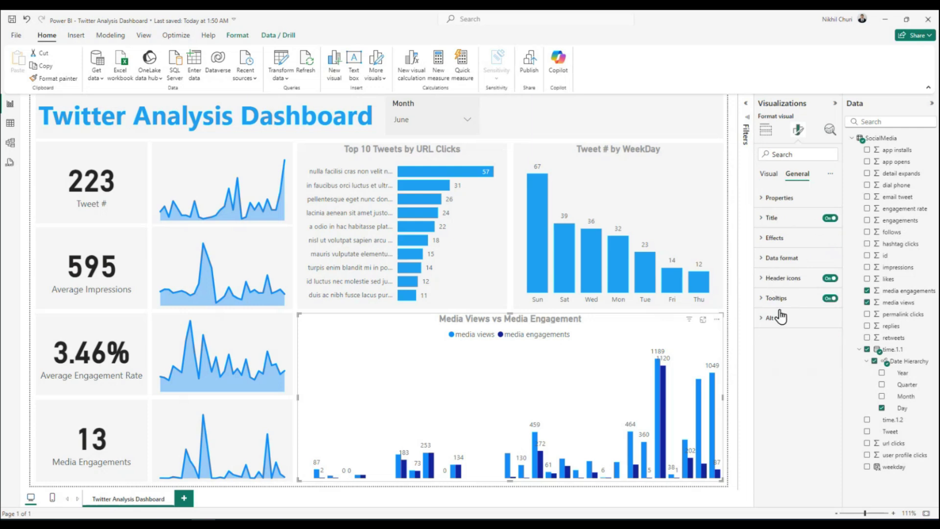
pyautogui.click(762, 239)
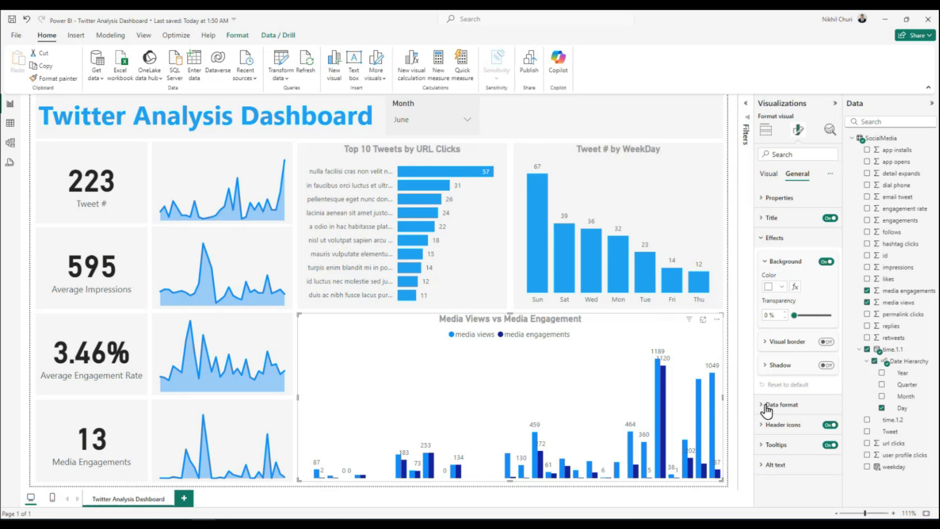
pyautogui.click(762, 446)
pyautogui.scroll(-3, 783, 445)
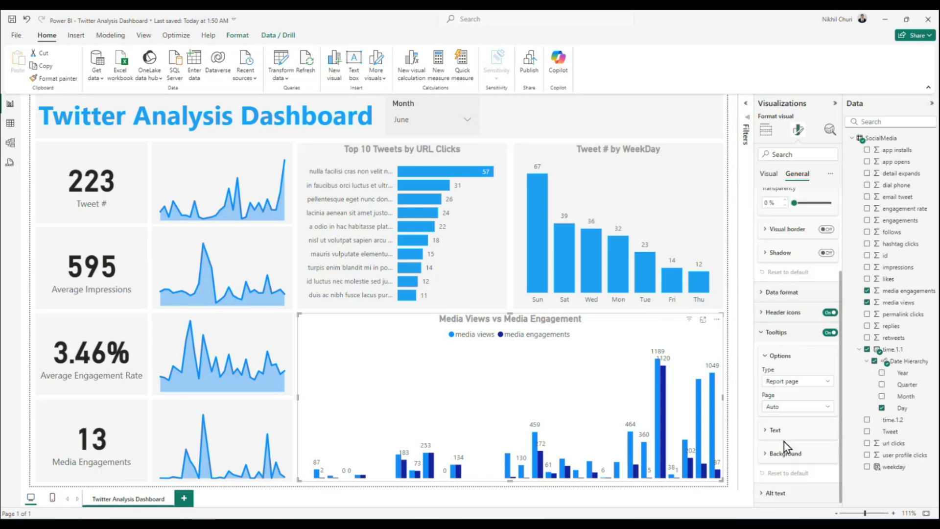
pyautogui.click(764, 332)
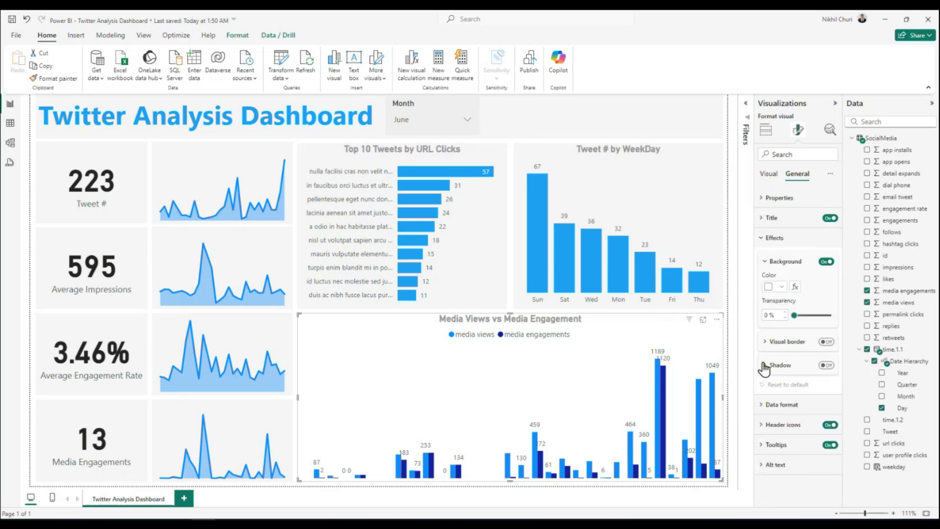
pyautogui.click(765, 341)
pyautogui.click(765, 341)
pyautogui.click(765, 261)
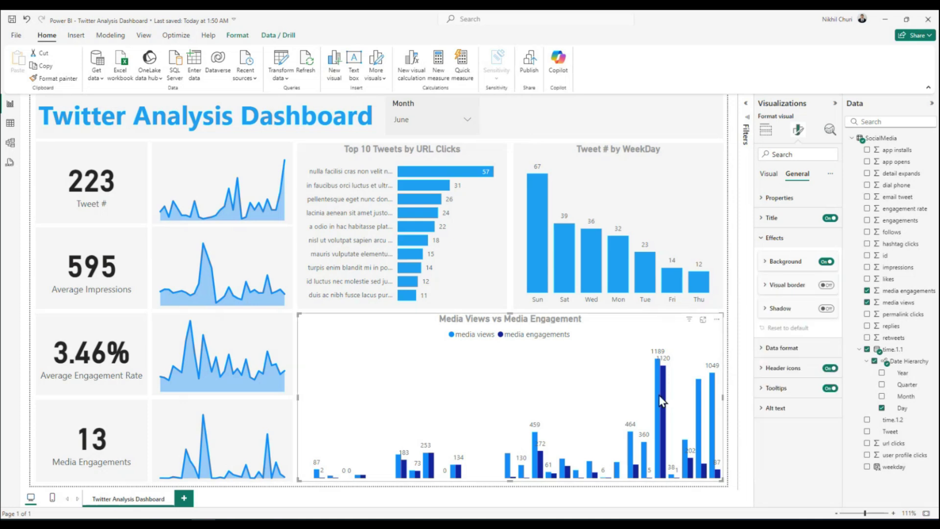
# Cross-filter the dashboard by the tallest media engagements column, and clear that selection again.
pyautogui.click(661, 400)
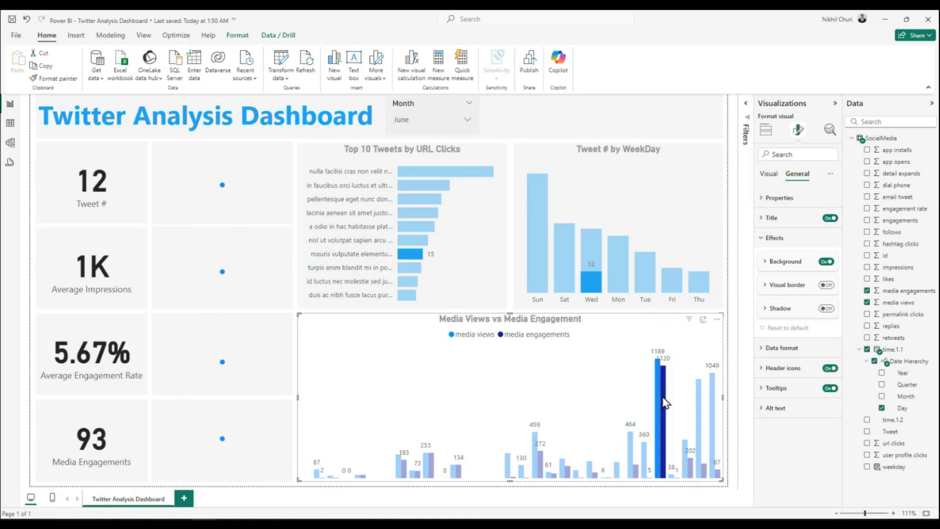
pyautogui.click(582, 393)
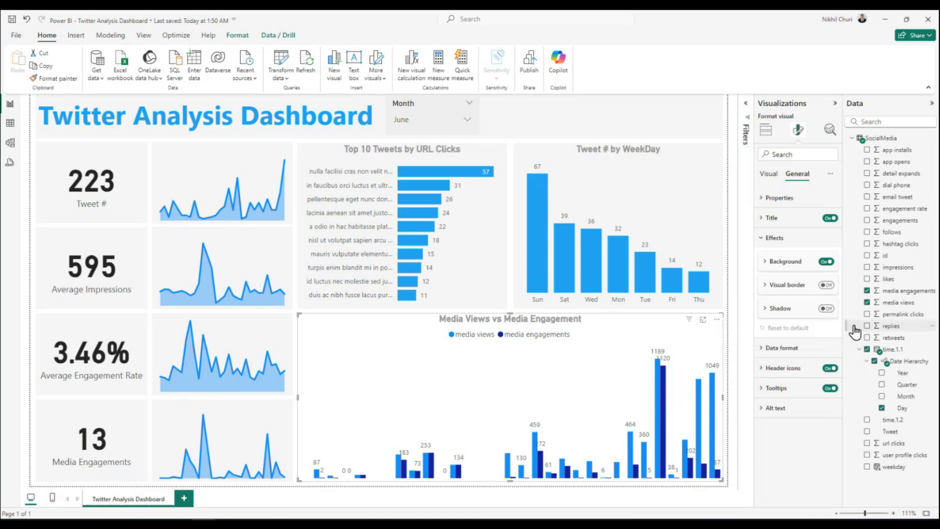
# Check the background effect and the size properties of the Media Views vs Media Engagement chart.
pyautogui.click(766, 262)
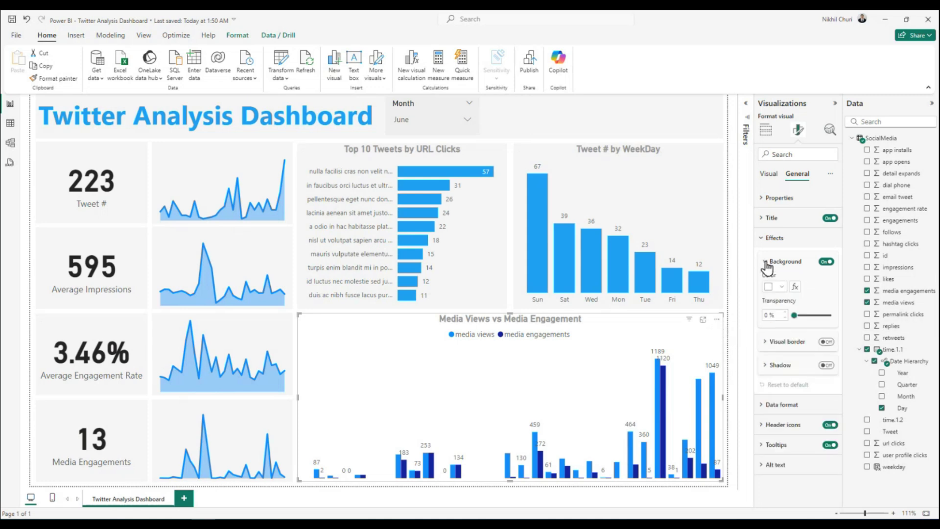
pyautogui.click(765, 261)
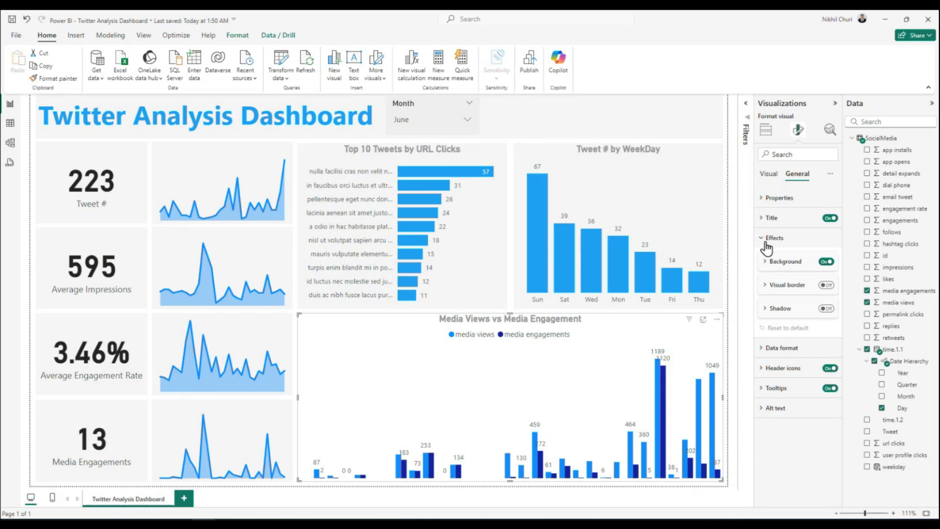
pyautogui.click(762, 237)
pyautogui.click(762, 197)
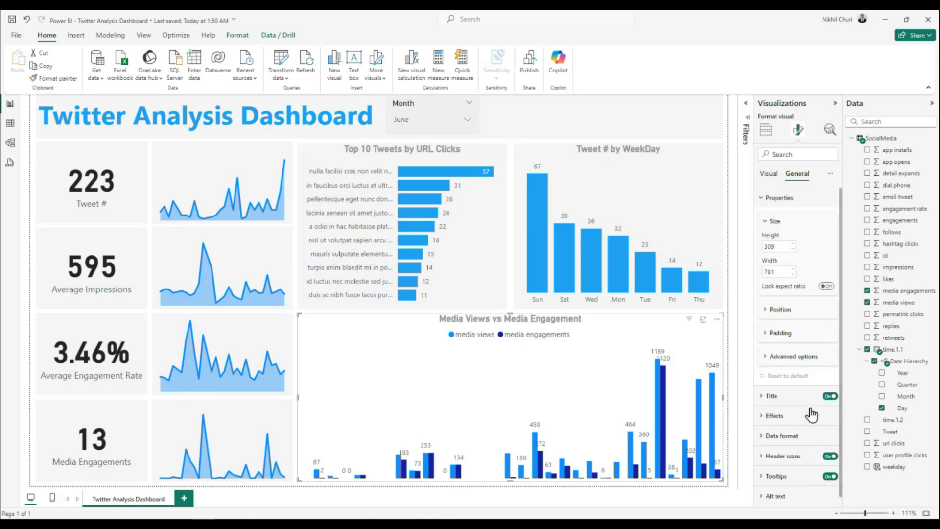
pyautogui.click(762, 198)
# Review the chart's visual settings for the Y-axis, legend position, column color and data label options.
pyautogui.click(768, 177)
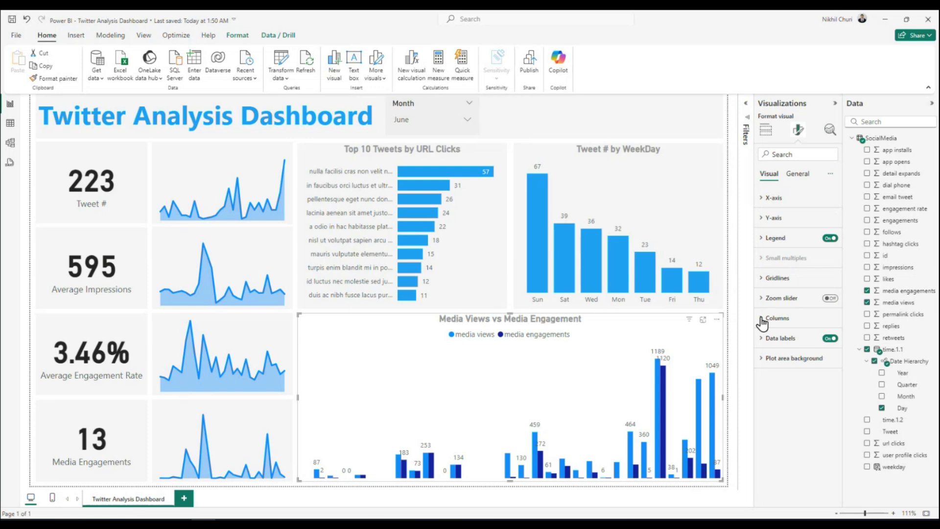
pyautogui.click(758, 219)
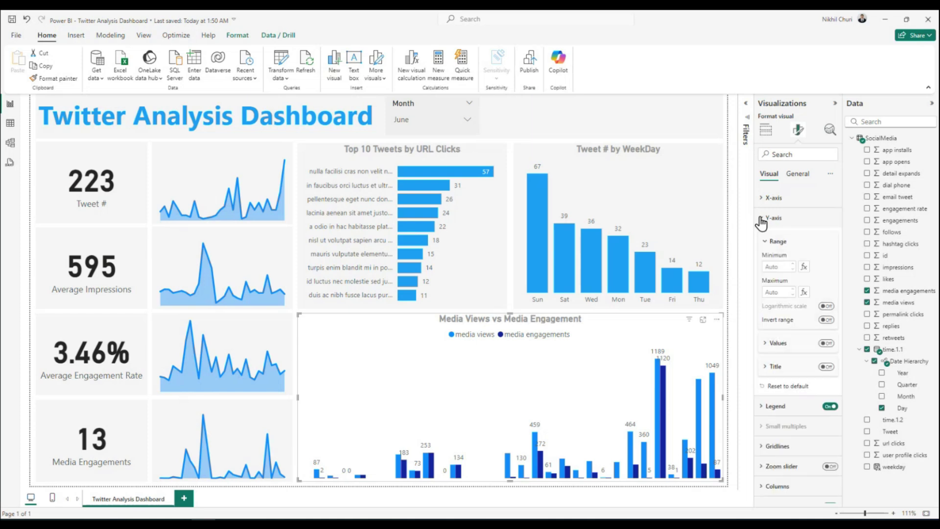
pyautogui.click(763, 409)
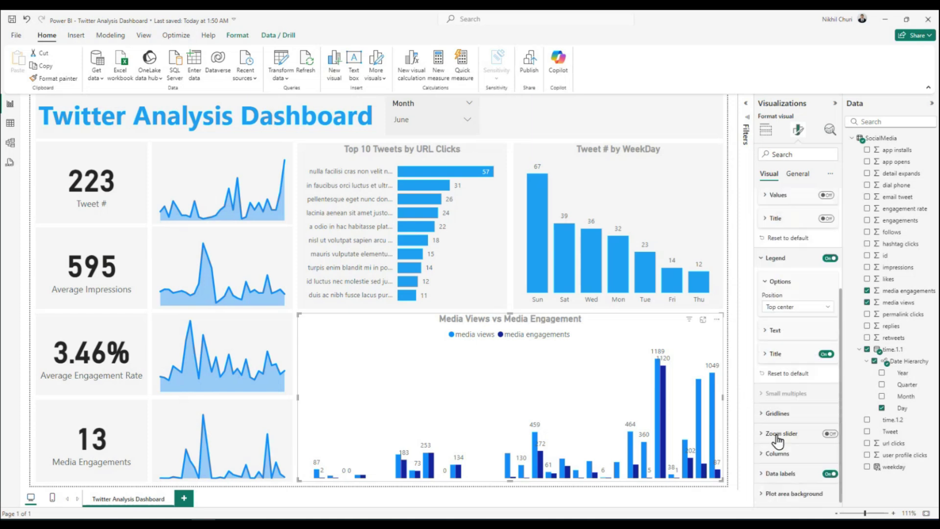
pyautogui.click(761, 218)
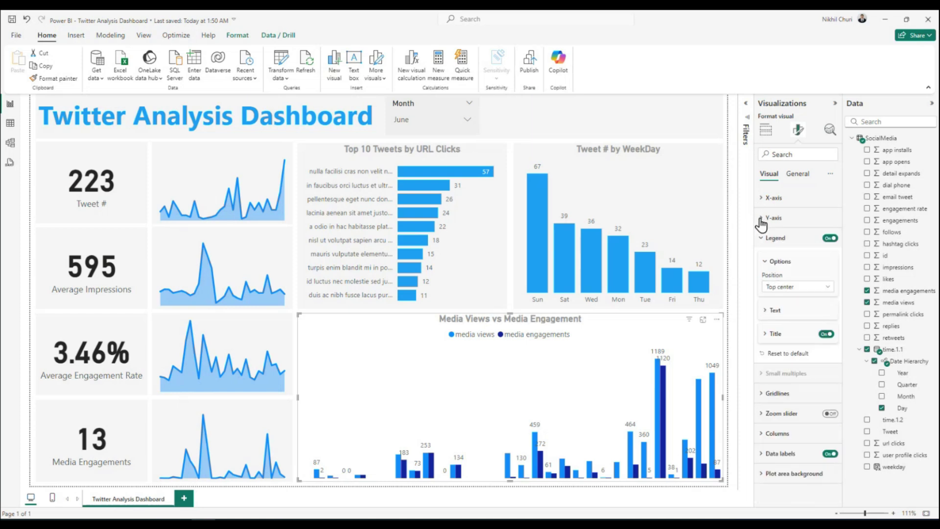
pyautogui.click(761, 238)
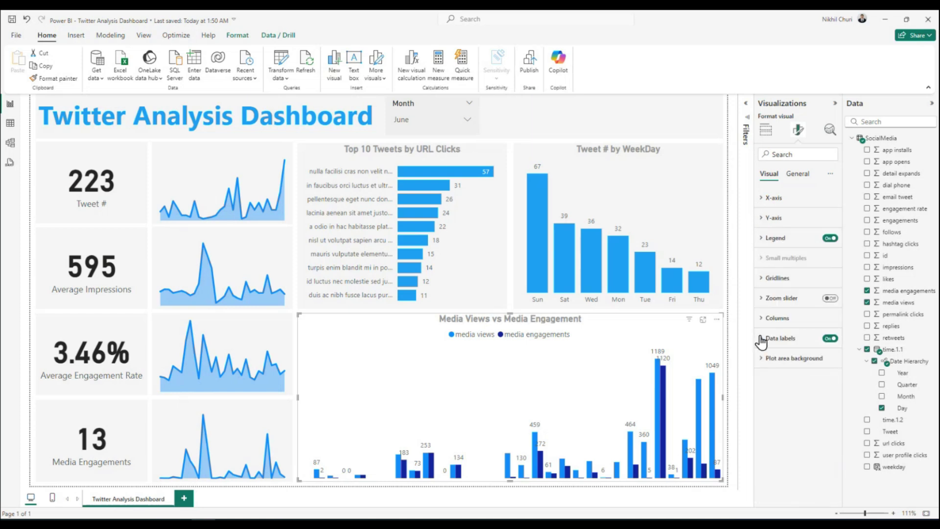
pyautogui.click(763, 317)
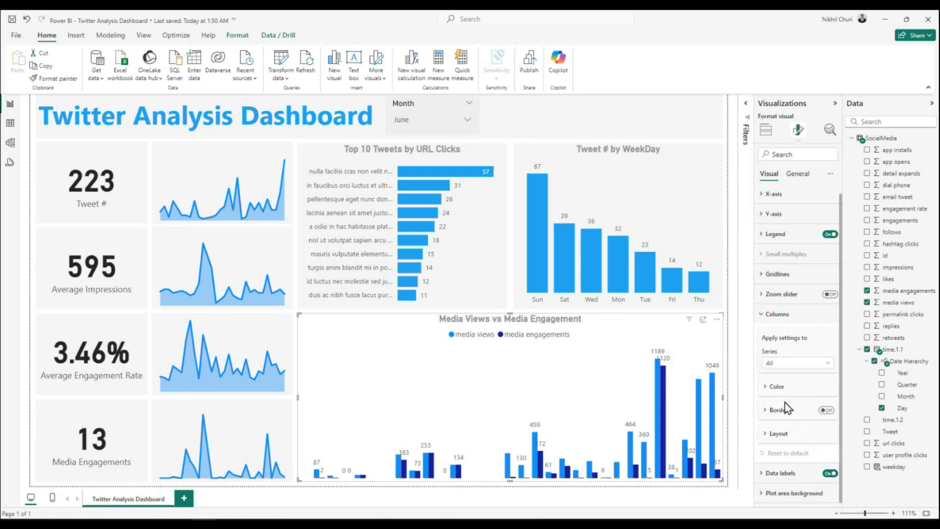
pyautogui.click(773, 389)
pyautogui.scroll(-2, 812, 381)
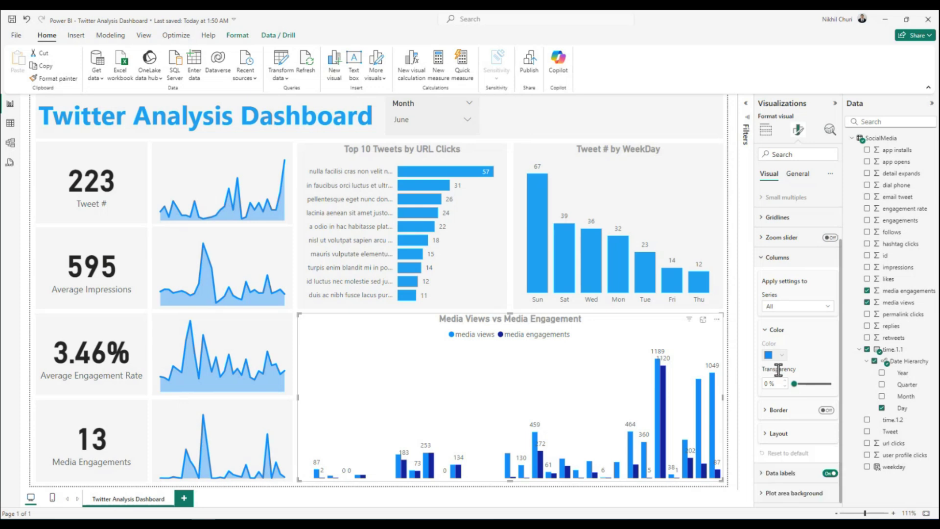
pyautogui.click(772, 329)
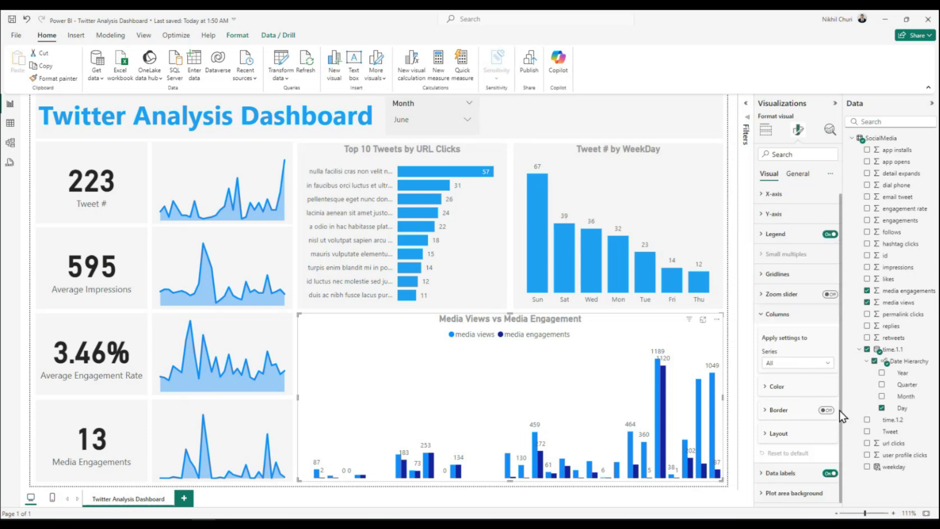
pyautogui.click(780, 473)
pyautogui.scroll(-5, 801, 440)
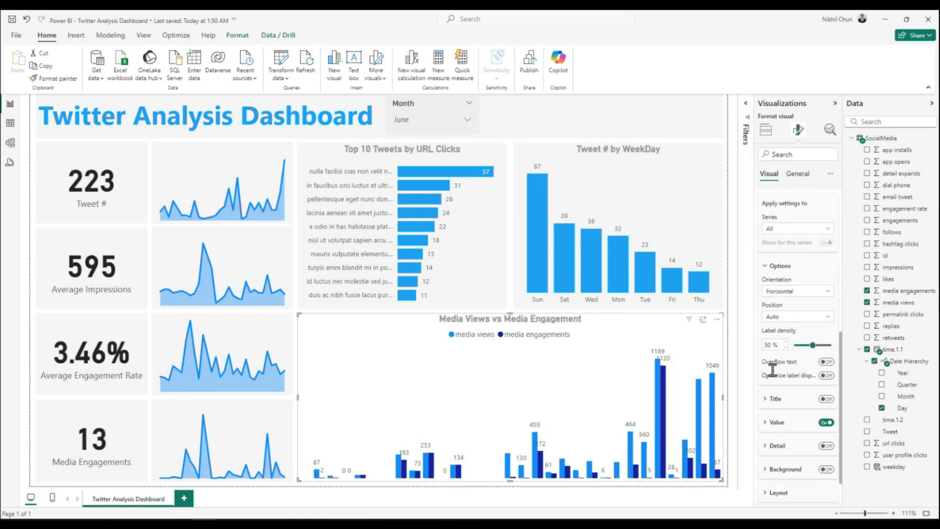
pyautogui.scroll(-1, 808, 301)
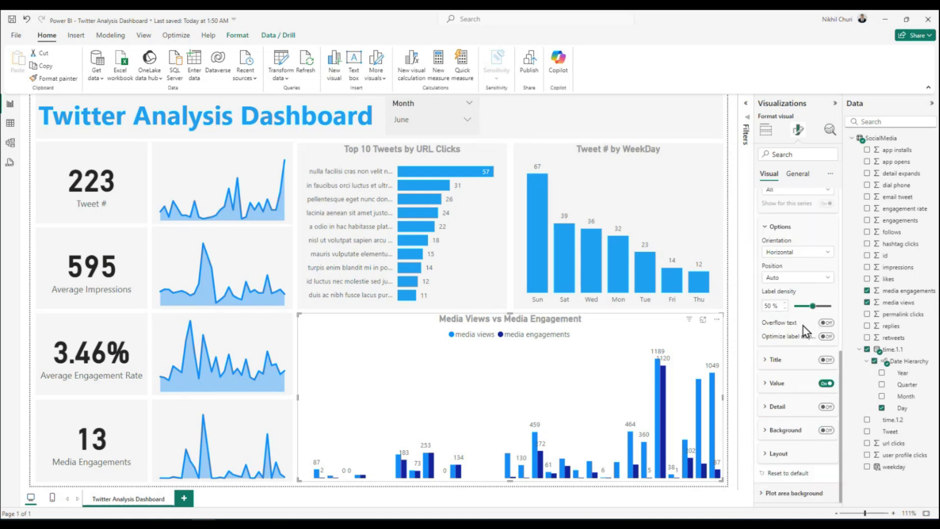
# Collapse the chart's column and data label settings, and check its general data format and header icon options.
pyautogui.scroll(7, 809, 375)
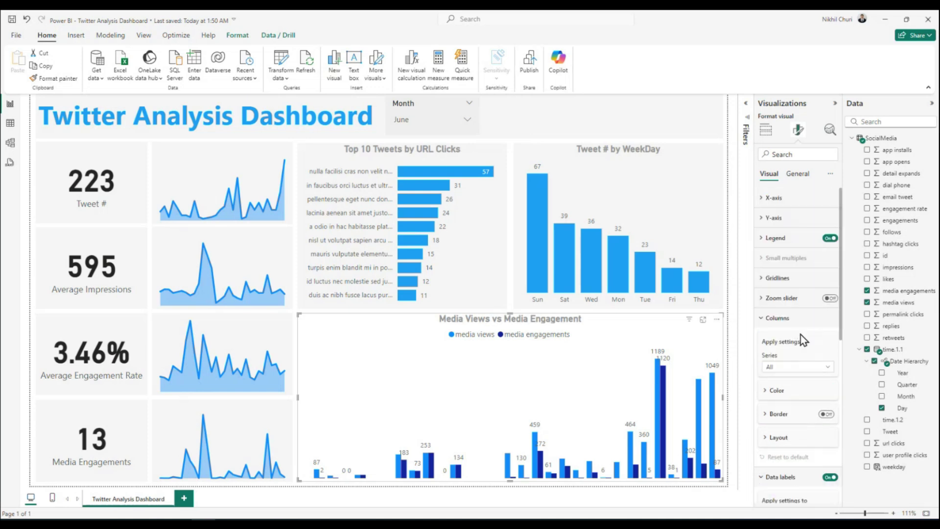
pyautogui.click(762, 319)
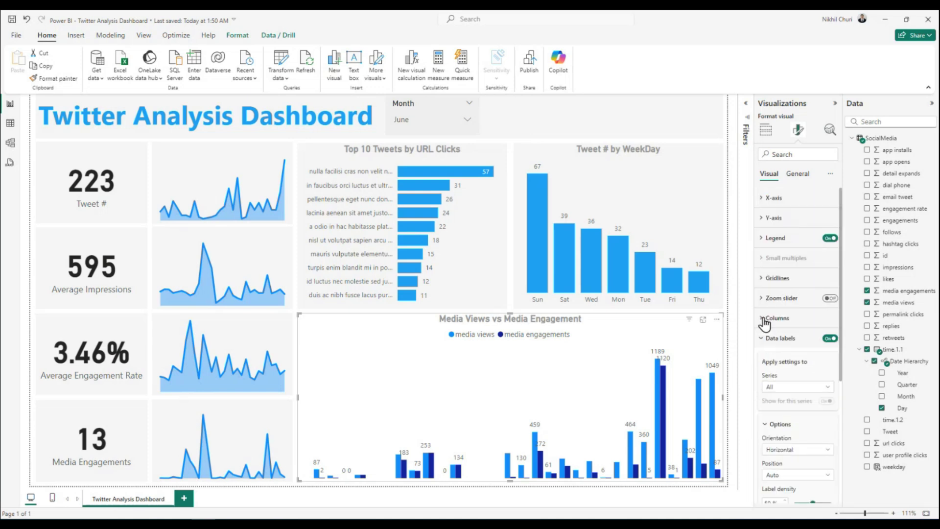
pyautogui.scroll(-2, 802, 397)
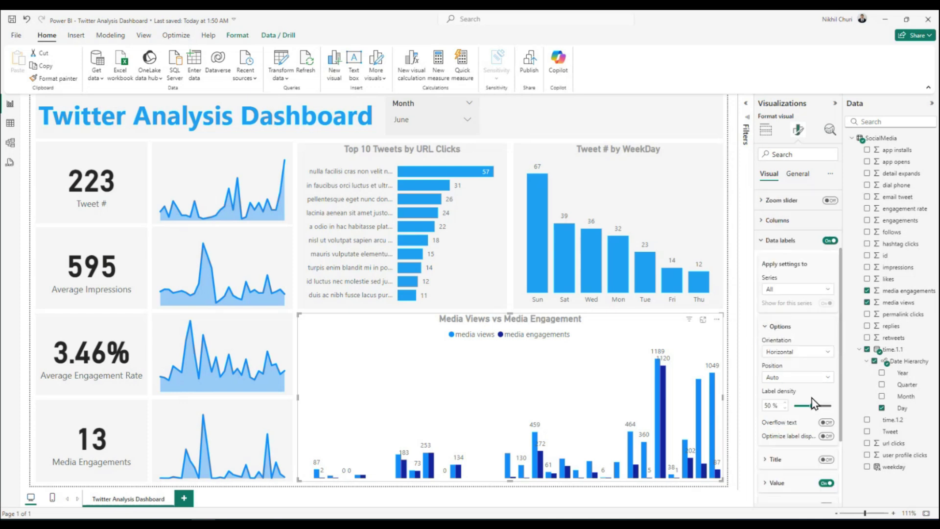
pyautogui.click(762, 244)
pyautogui.click(798, 176)
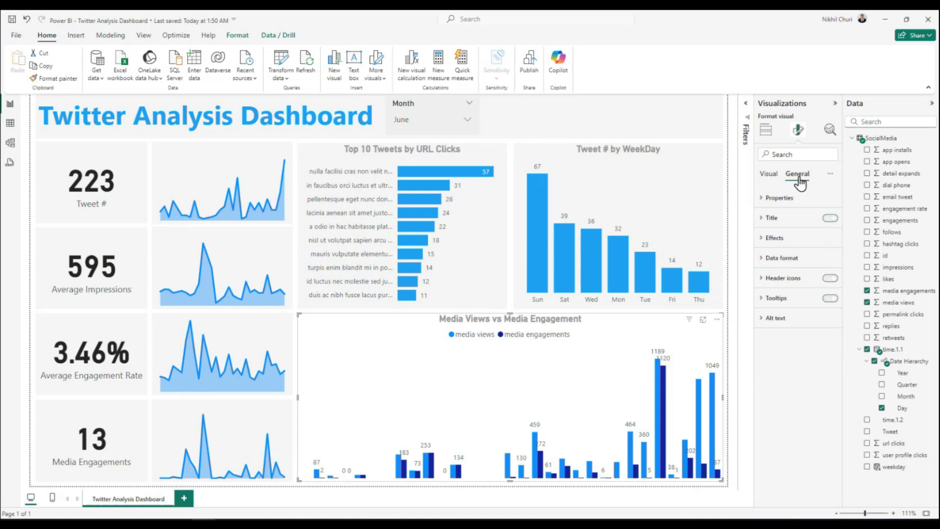
pyautogui.click(760, 260)
pyautogui.click(760, 260)
pyautogui.click(762, 278)
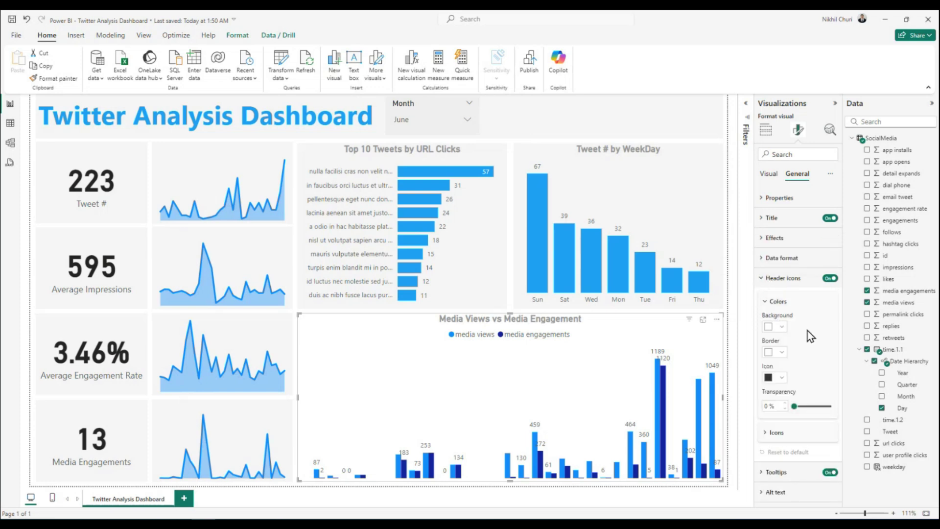
pyautogui.click(762, 279)
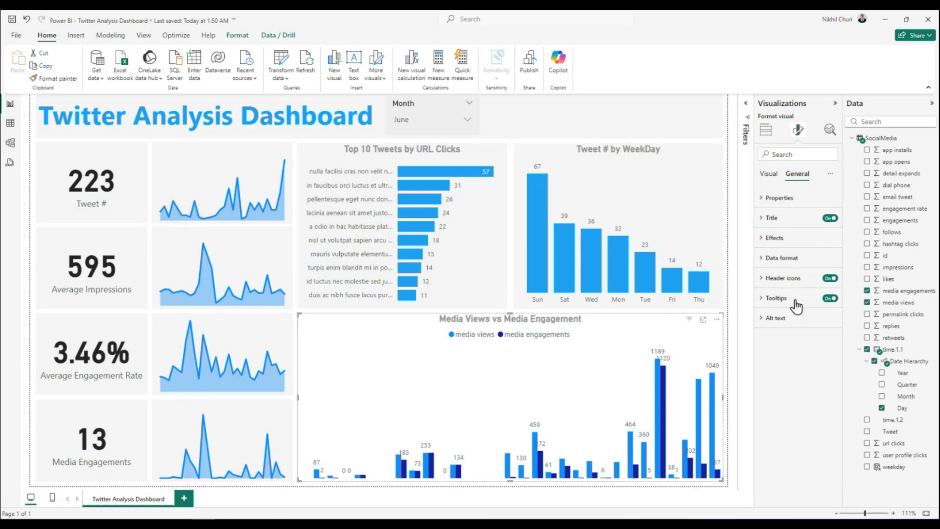
# Review the chart's field assignments and the value options of its data labels, including font, display units and blank handling.
pyautogui.click(765, 135)
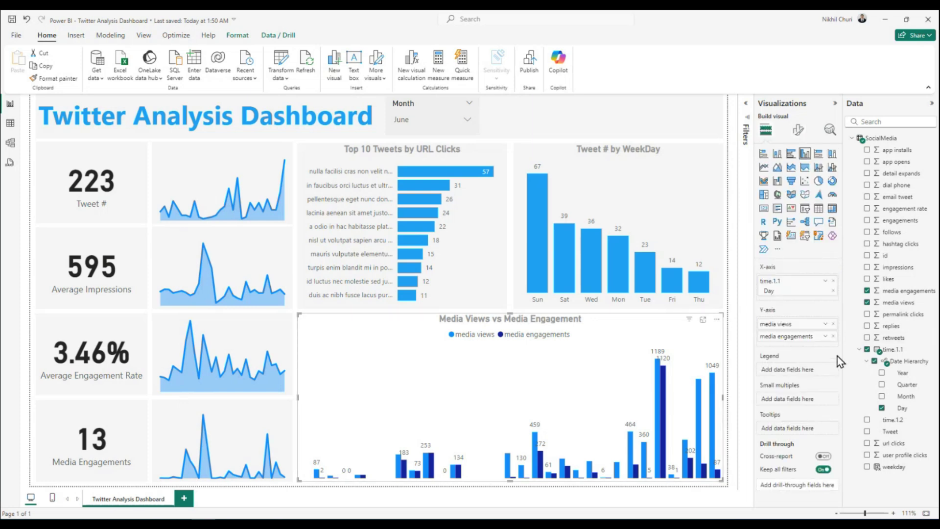
pyautogui.click(797, 131)
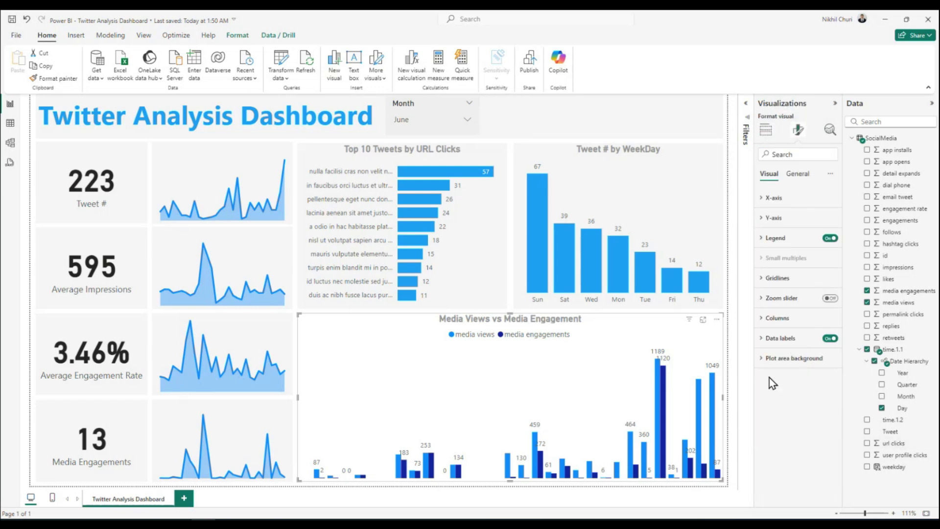
pyautogui.click(762, 338)
pyautogui.scroll(-3, 808, 387)
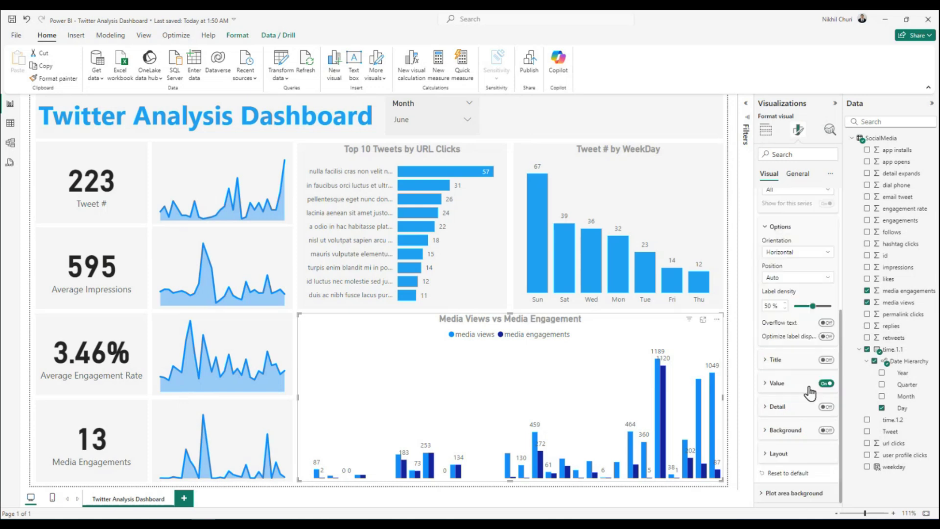
pyautogui.click(763, 384)
pyautogui.scroll(-4, 781, 387)
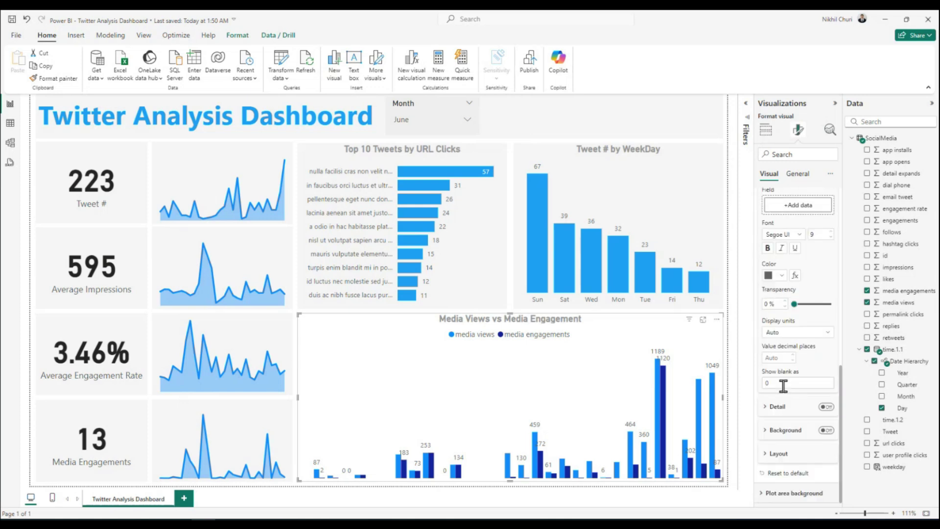
pyautogui.scroll(5, 783, 386)
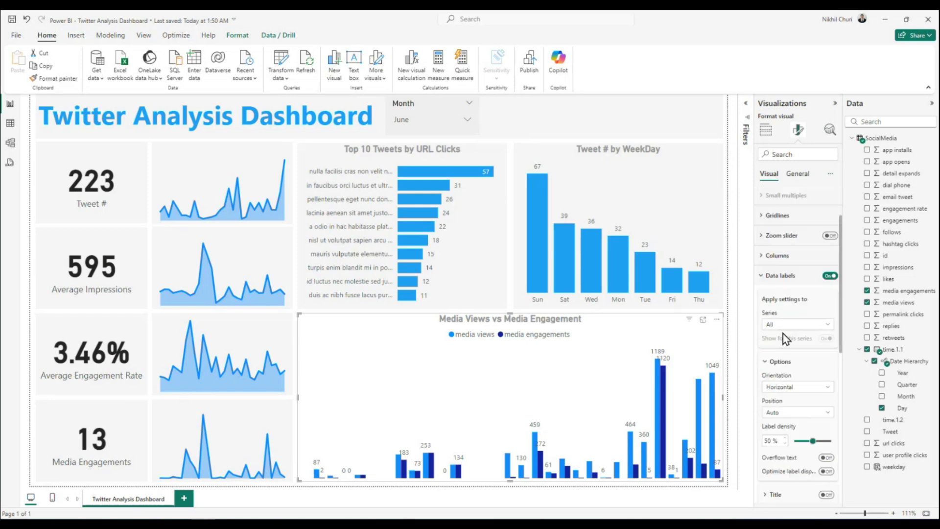
pyautogui.click(761, 277)
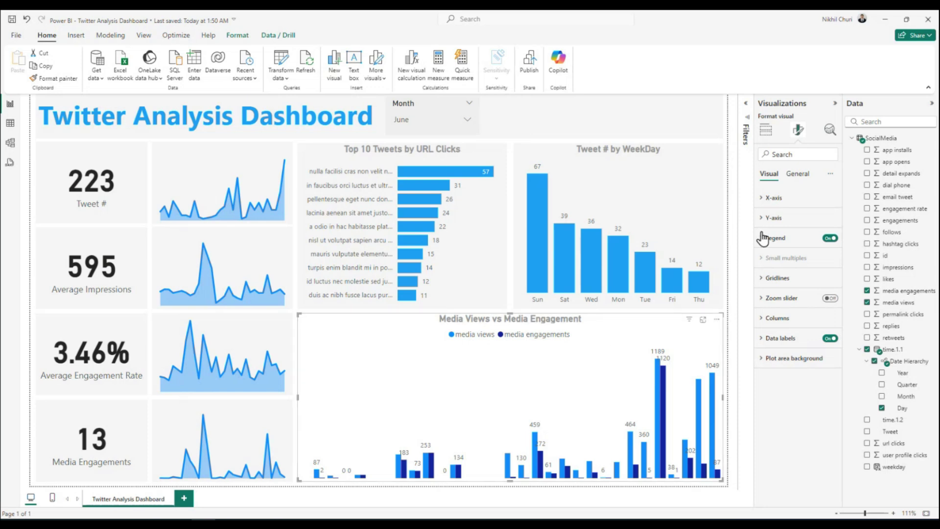
# Inspect the background effect and data format options of the Media Views vs Media Engagement chart.
pyautogui.click(796, 175)
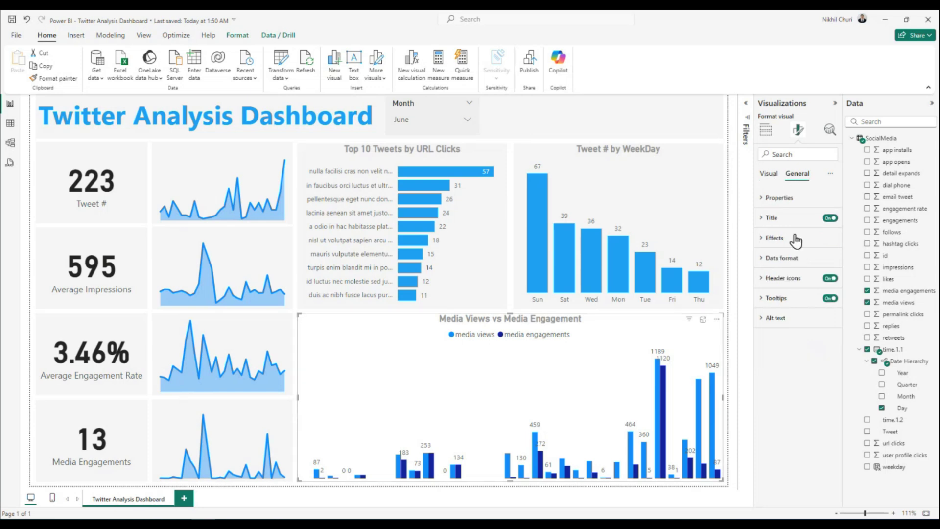
pyautogui.click(762, 238)
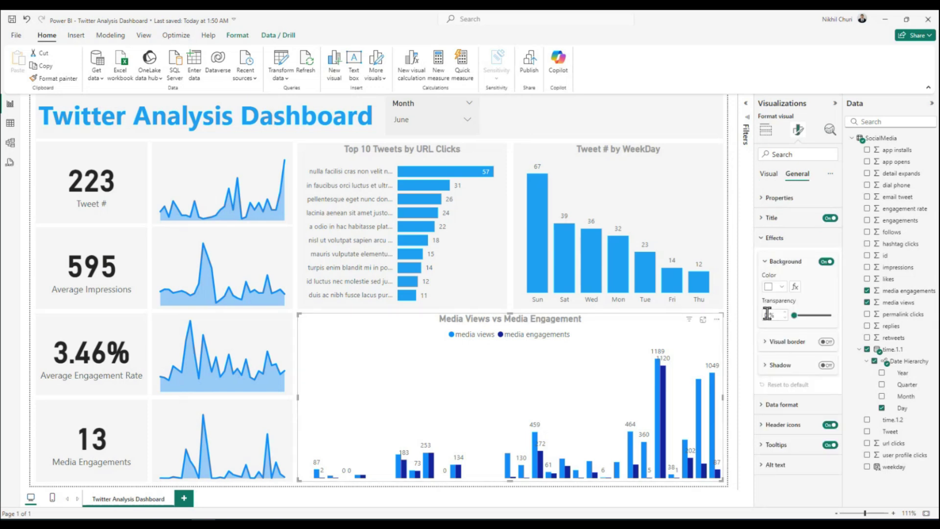
pyautogui.click(765, 406)
pyautogui.scroll(-2, 771, 372)
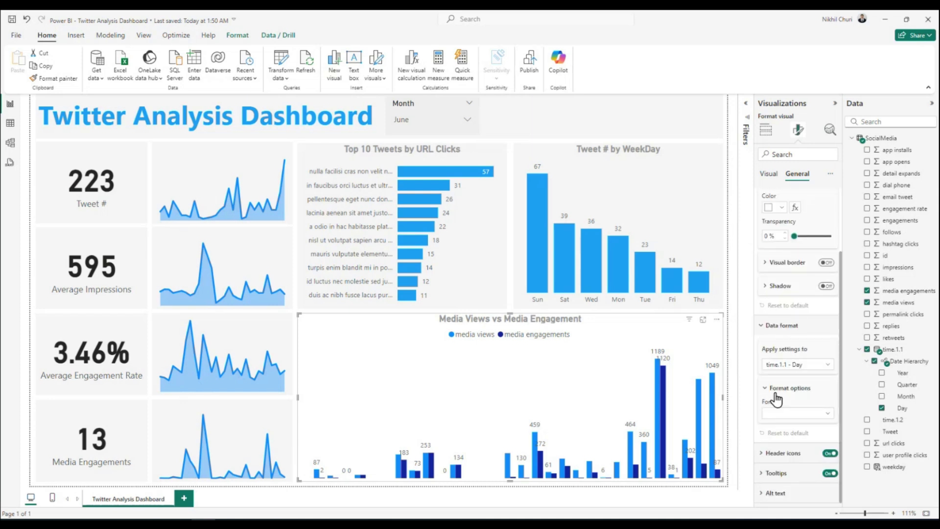
pyautogui.click(767, 325)
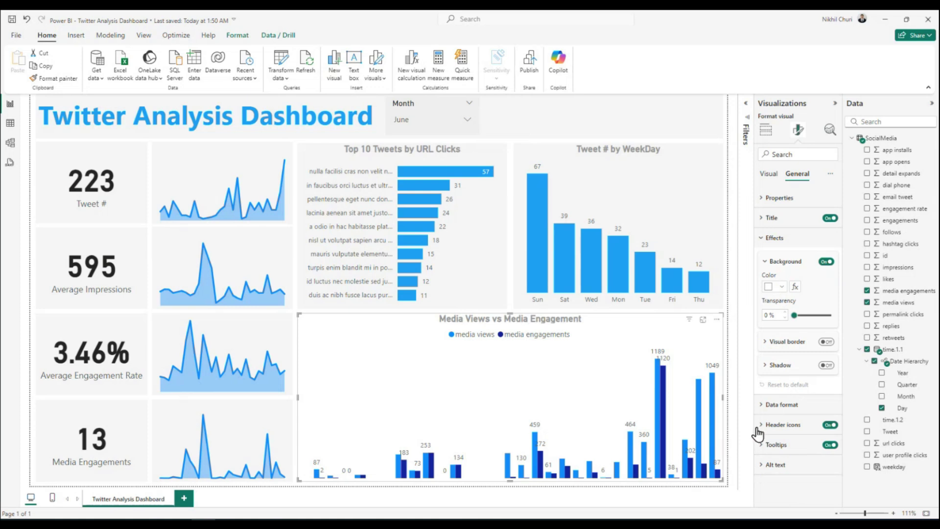
# Examine the header icon color settings of the Media Views vs Media Engagement chart, and collapse the header icon and background options.
pyautogui.click(760, 426)
pyautogui.scroll(-4, 788, 438)
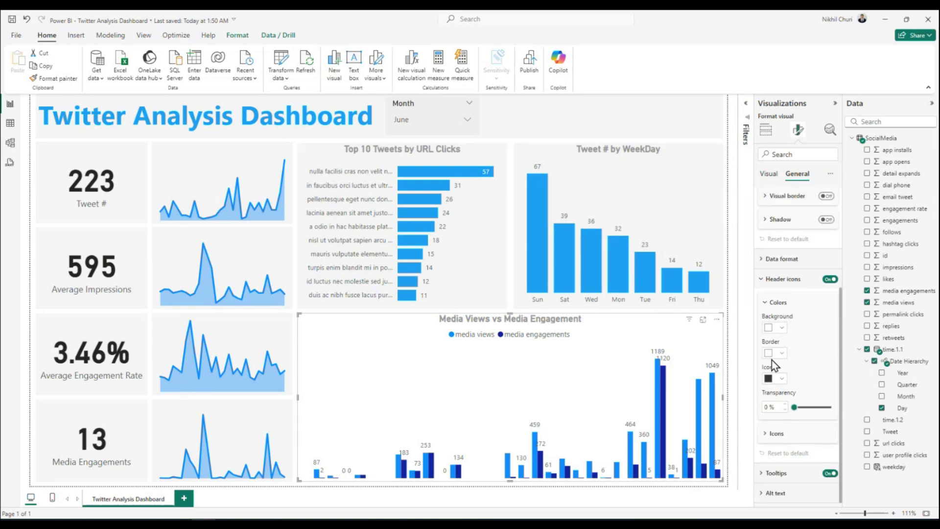
pyautogui.click(767, 302)
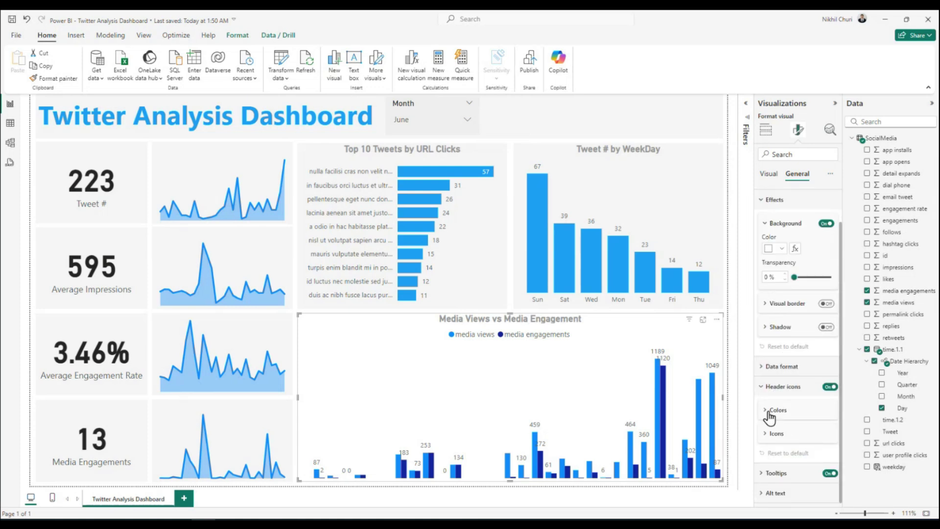
pyautogui.click(768, 387)
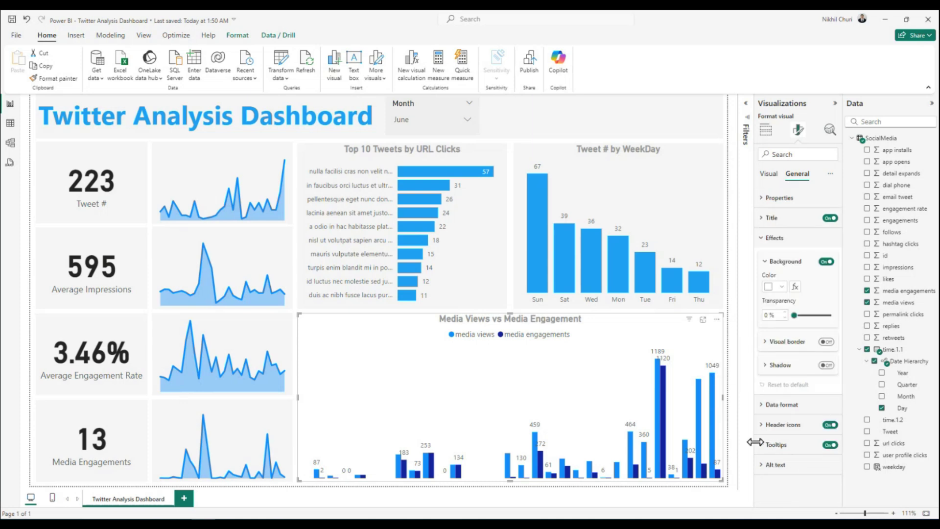
pyautogui.click(763, 425)
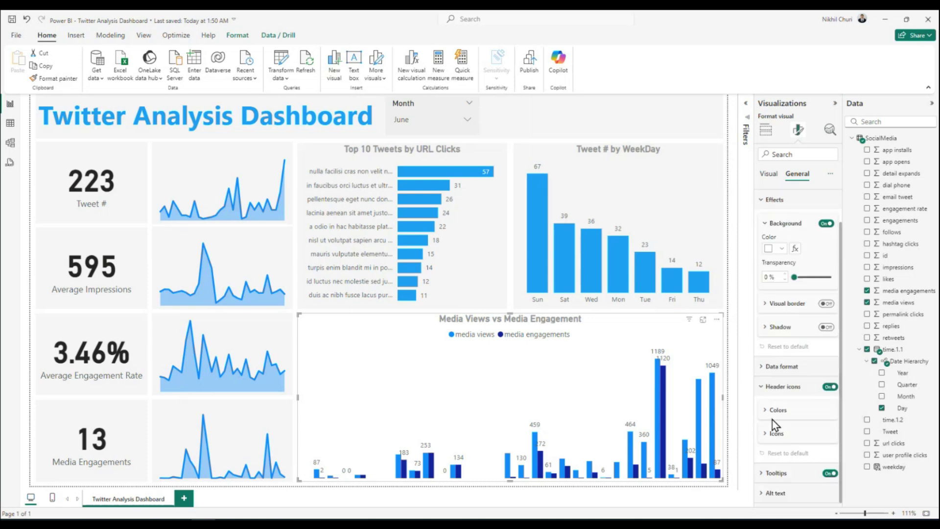
pyautogui.click(767, 410)
pyautogui.scroll(-2, 764, 412)
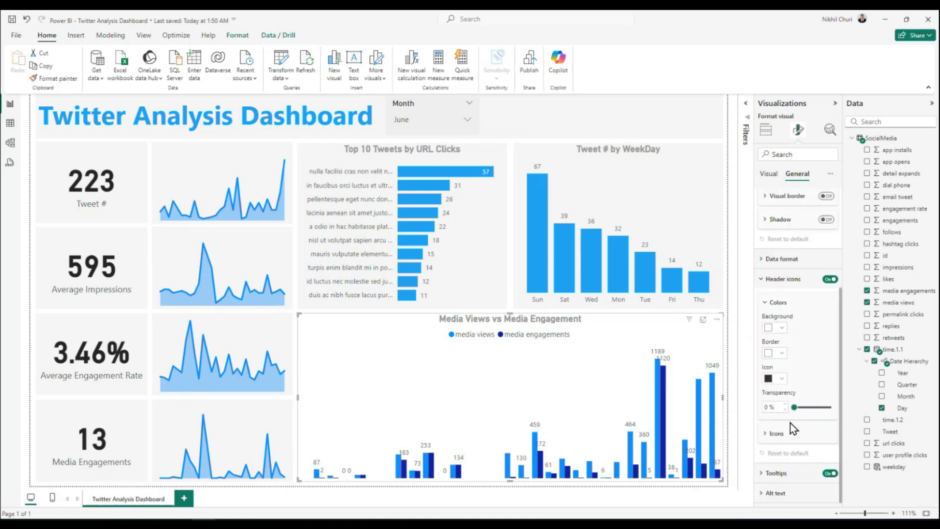
pyautogui.click(766, 300)
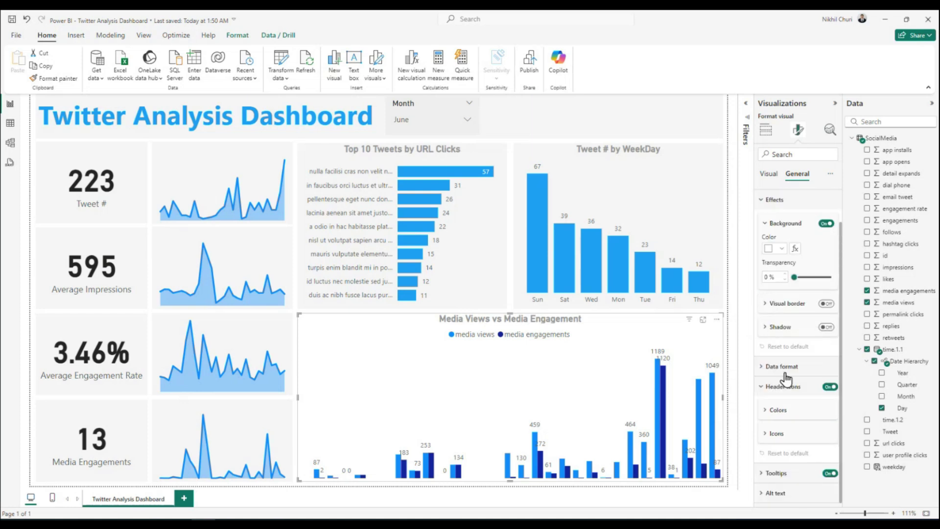
pyautogui.click(760, 387)
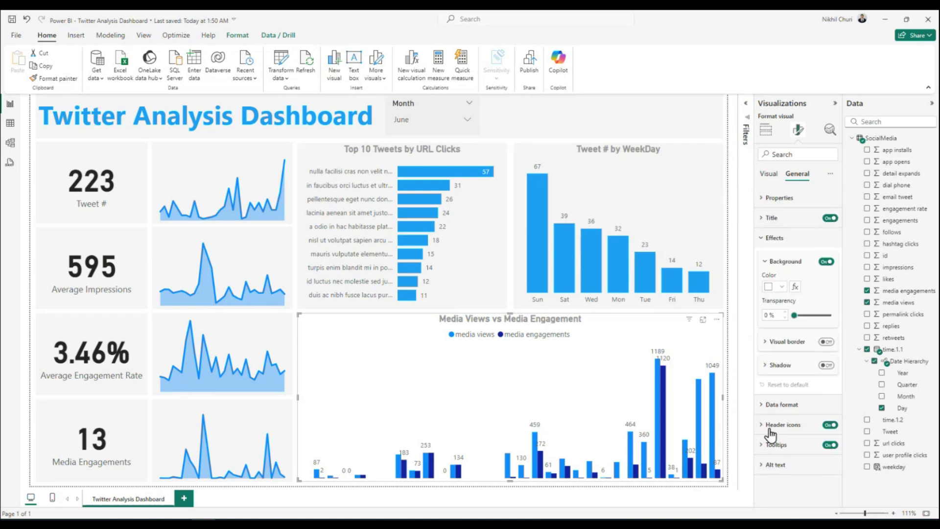
pyautogui.click(765, 267)
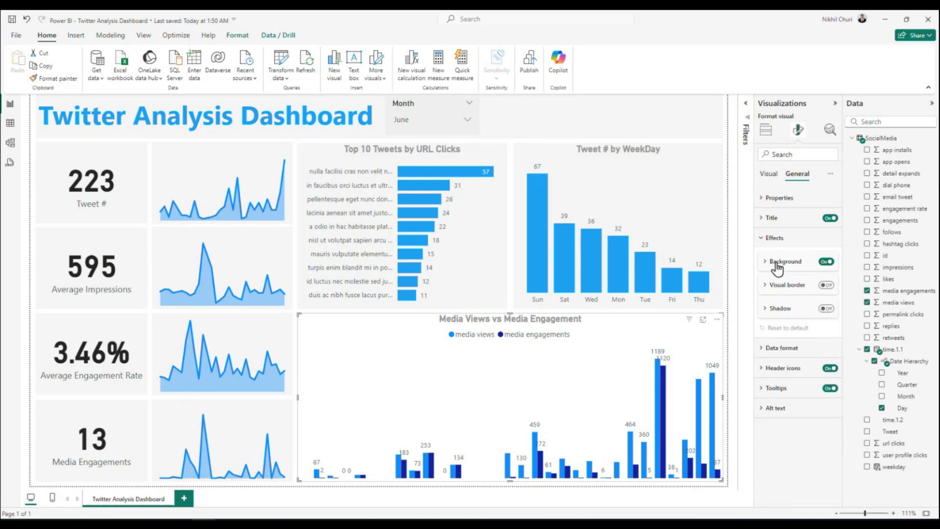
# Try resetting all format settings of the Media Views vs Media Engagement chart to default, and undo that reset.
pyautogui.click(829, 173)
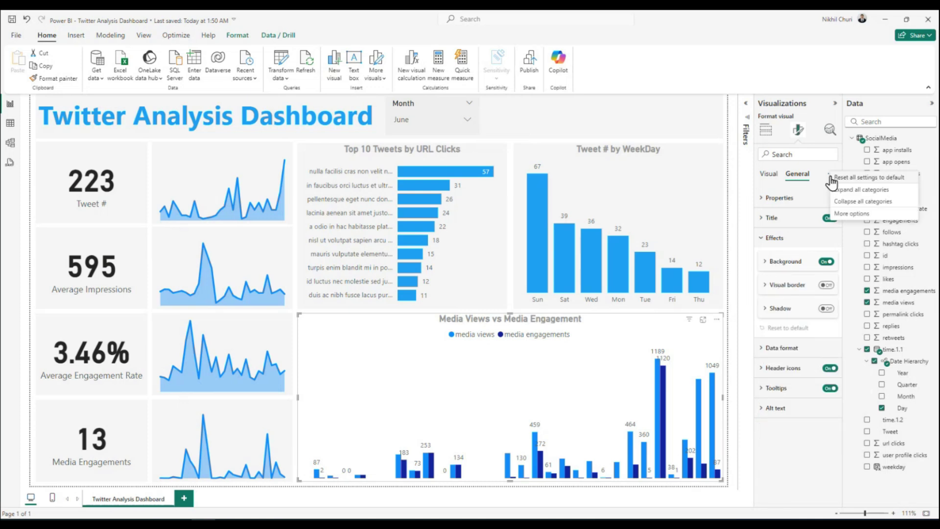
pyautogui.click(834, 179)
pyautogui.click(829, 173)
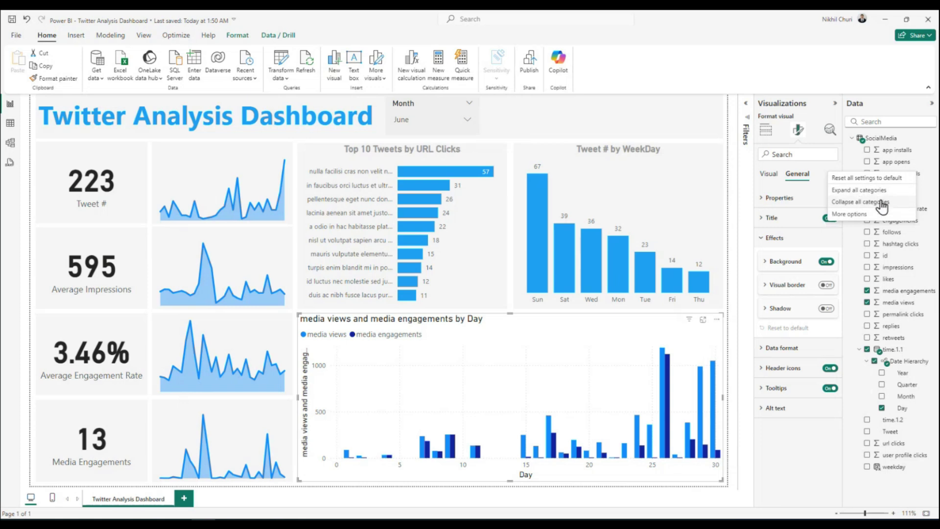
pyautogui.click(27, 22)
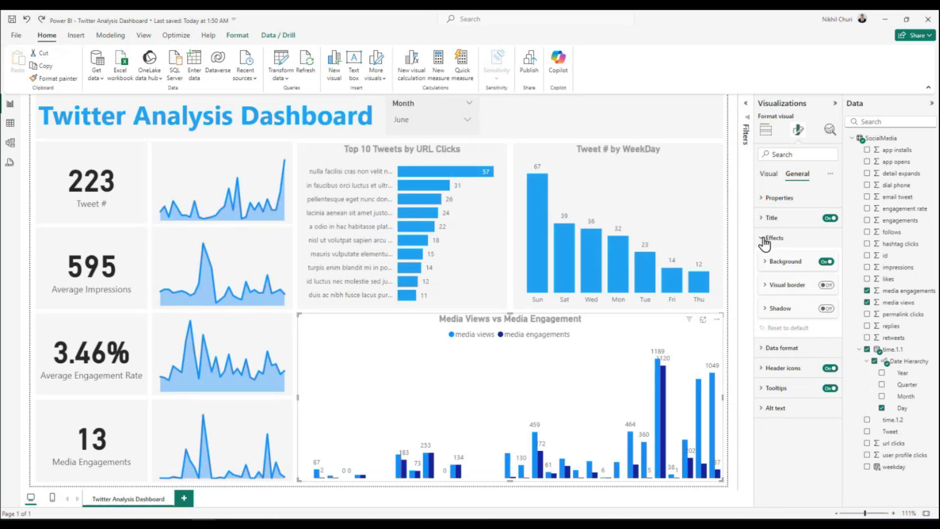
# Set the Media Views vs Media Engagement chart's background to light gray with 60% transparency.
pyautogui.click(764, 239)
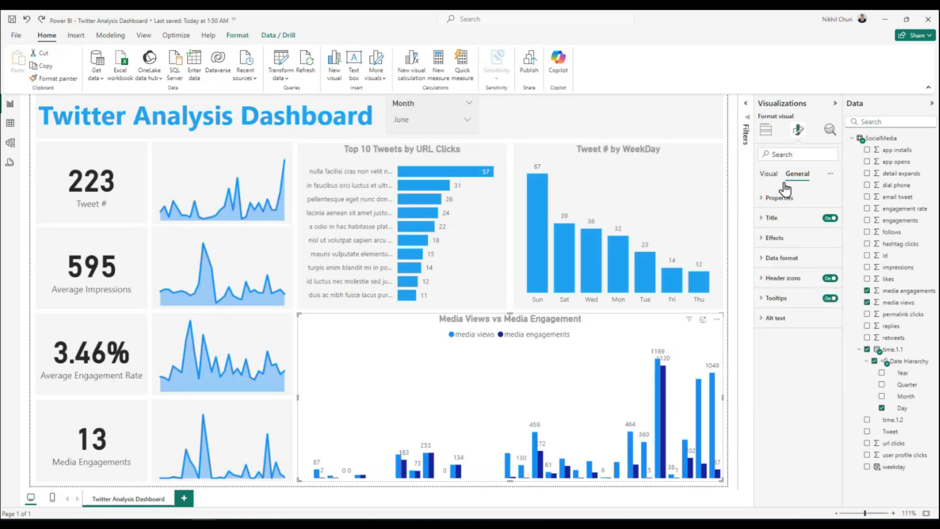
pyautogui.click(762, 240)
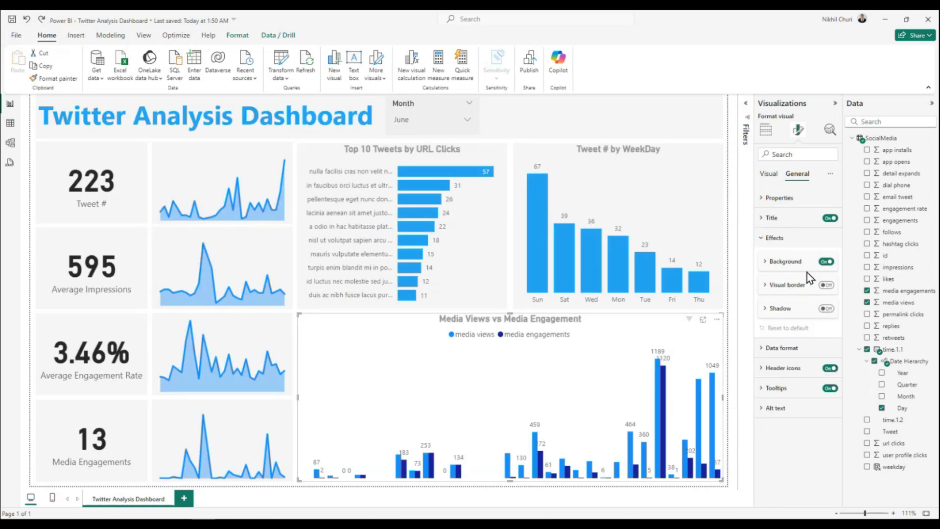
pyautogui.click(765, 262)
pyautogui.click(778, 289)
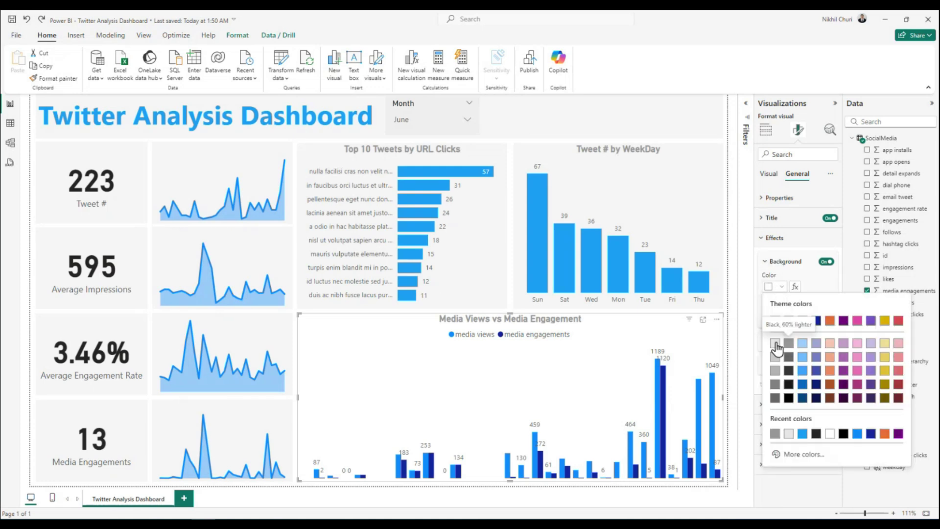
pyautogui.click(774, 344)
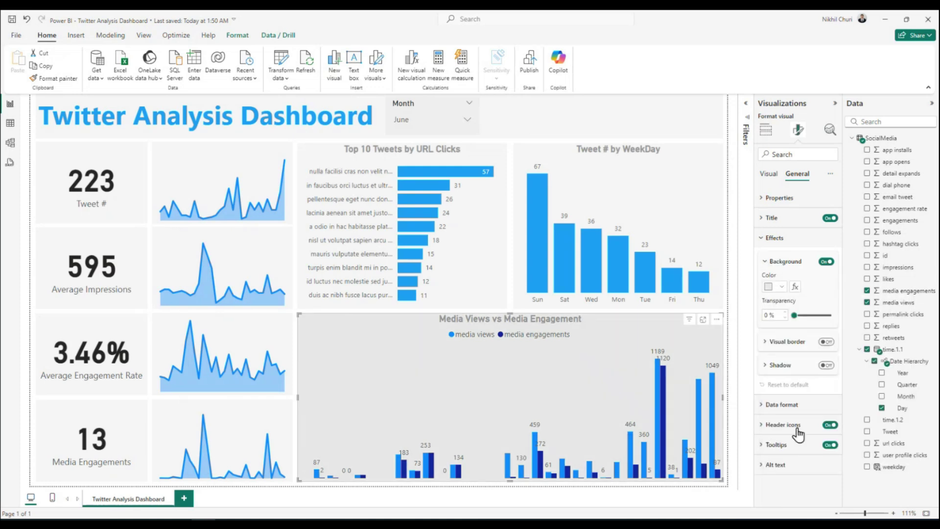
pyautogui.click(780, 312)
pyautogui.write('60')
pyautogui.press('Return')
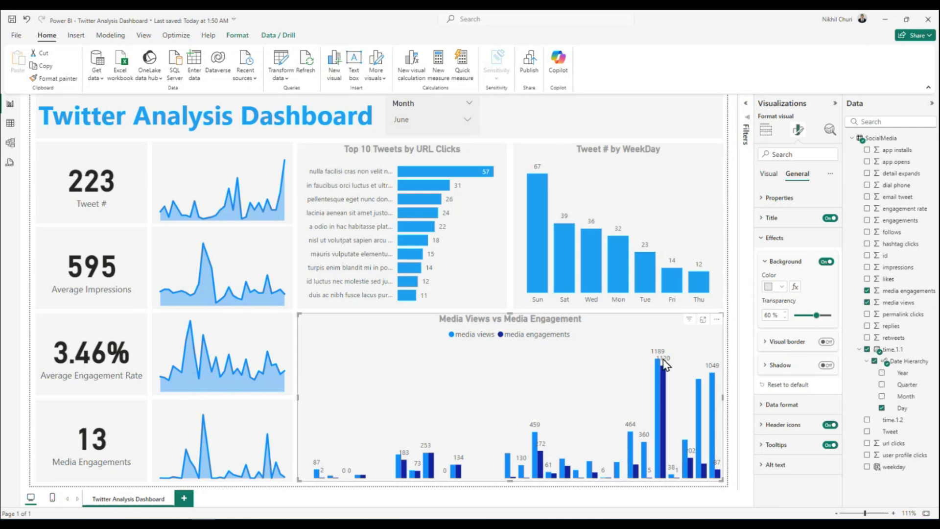
pyautogui.click(768, 262)
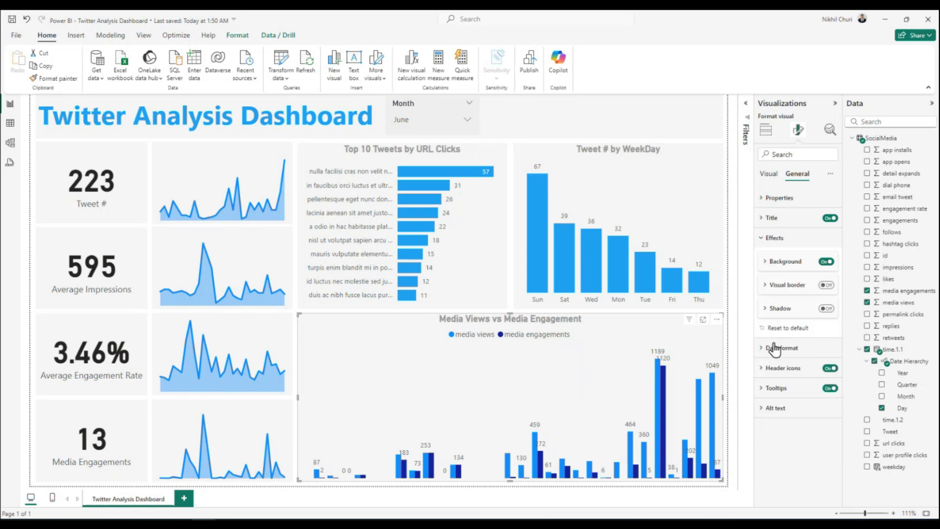
pyautogui.click(761, 238)
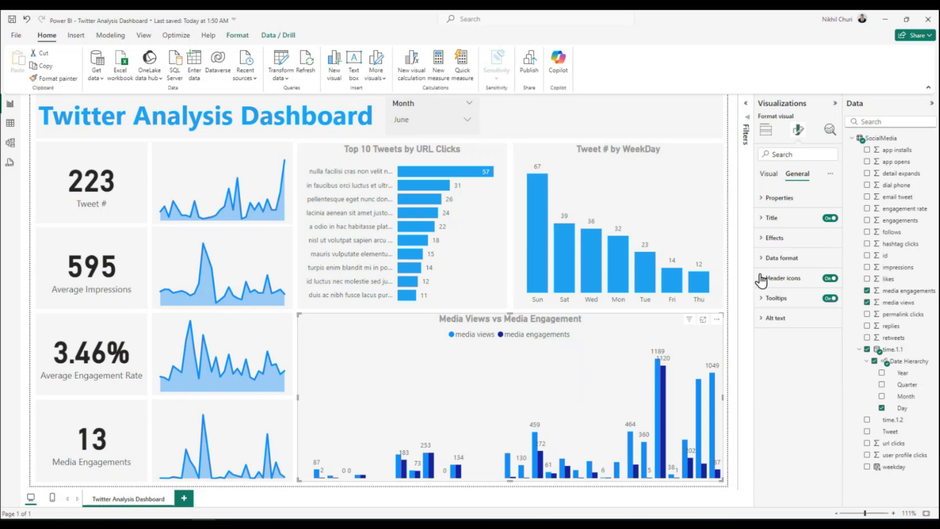
pyautogui.click(758, 259)
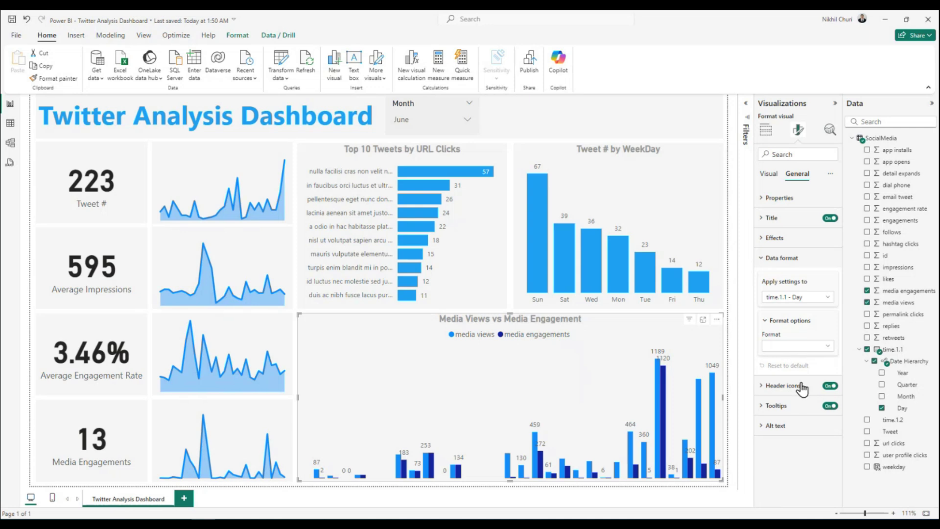
pyautogui.click(829, 297)
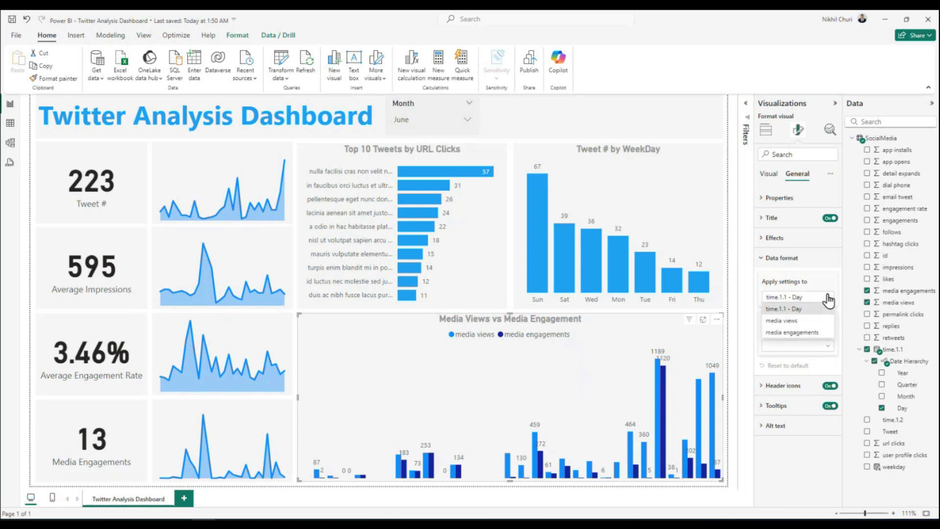
pyautogui.click(827, 298)
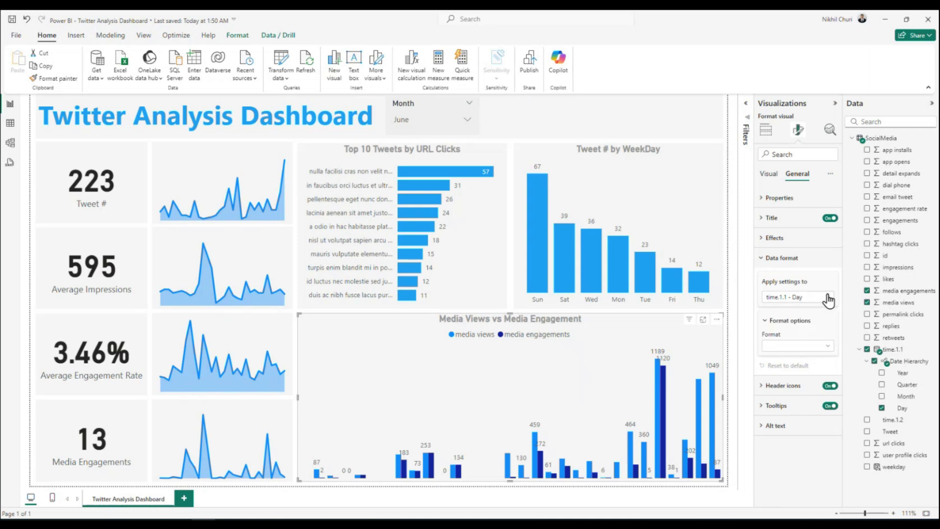
pyautogui.click(760, 258)
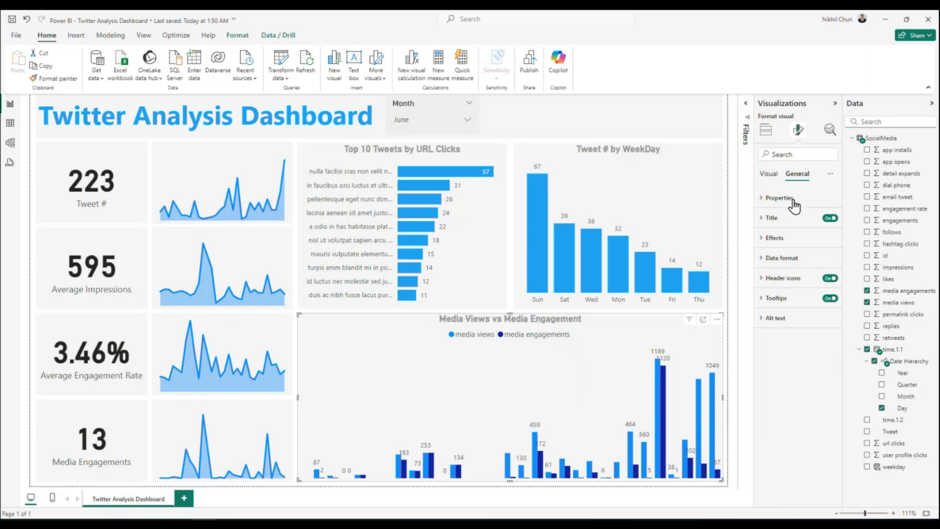
pyautogui.click(761, 259)
pyautogui.click(762, 259)
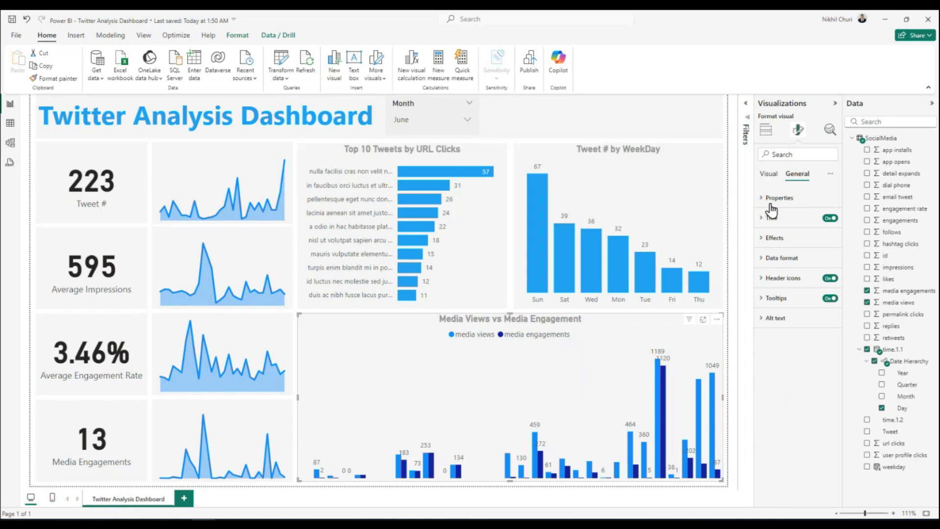
# Examine the column color choices for the media views and media engagements series of the Media Views vs Media Engagement chart.
pyautogui.click(769, 174)
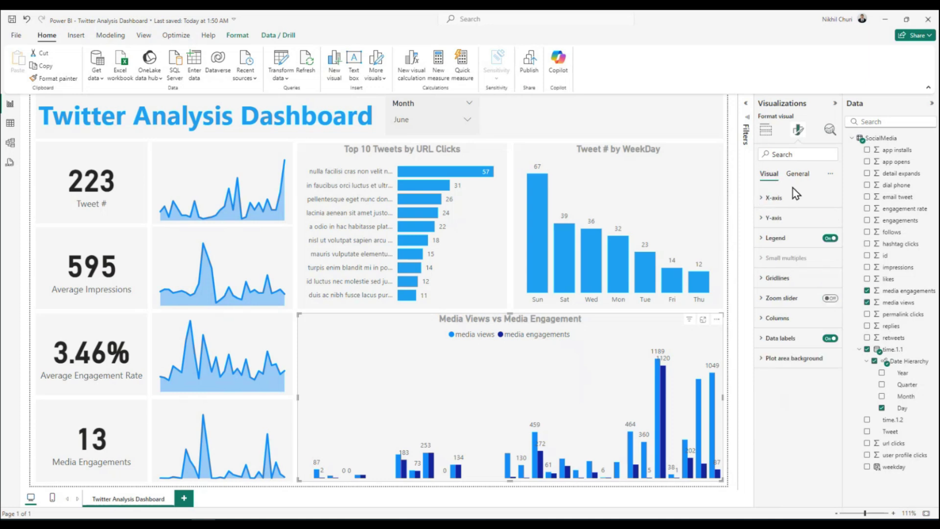
pyautogui.click(765, 320)
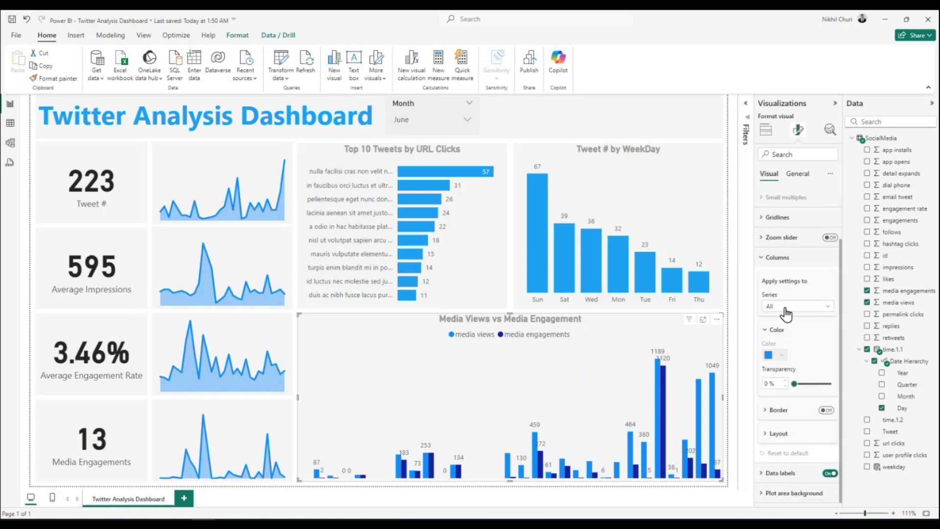
pyautogui.click(788, 308)
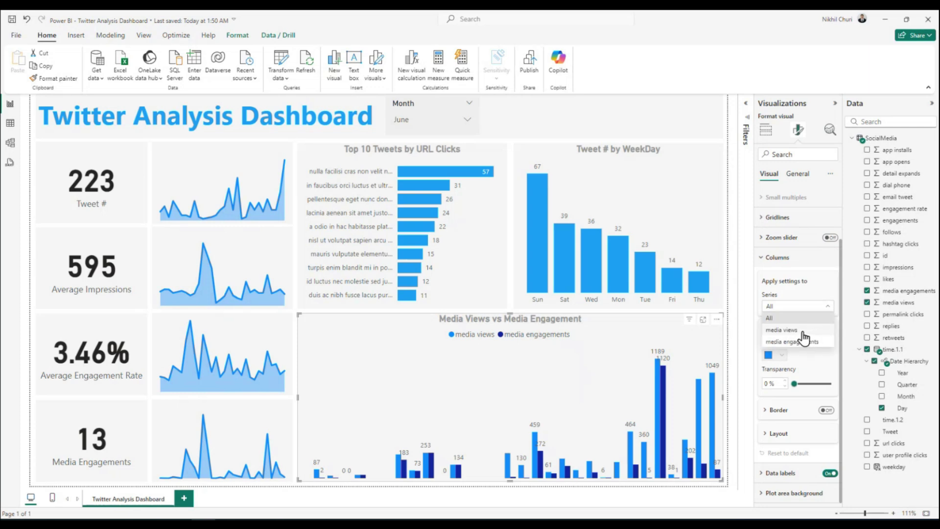
pyautogui.click(802, 331)
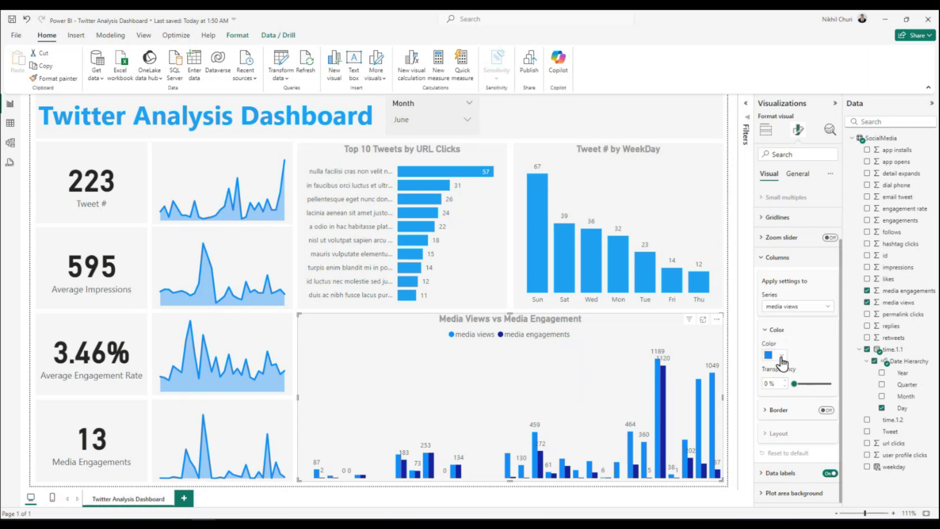
pyautogui.click(780, 358)
pyautogui.click(781, 357)
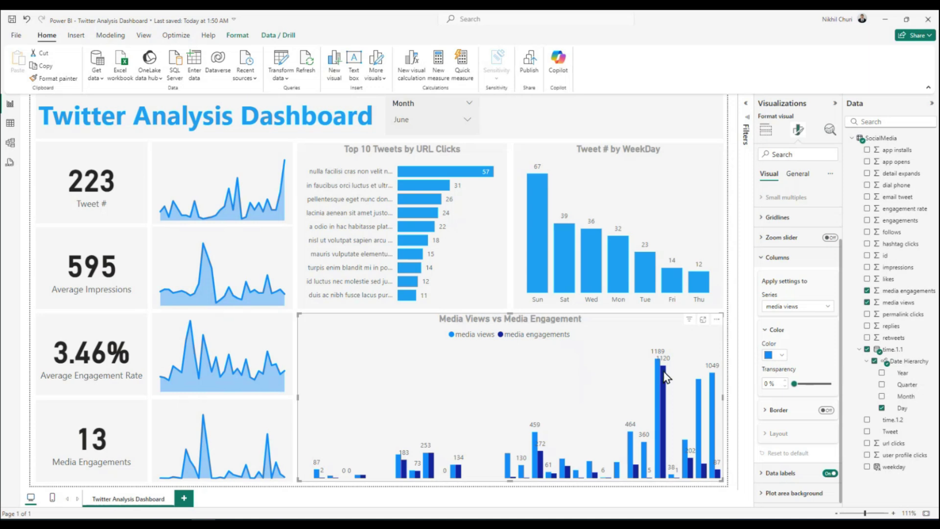
pyautogui.click(811, 308)
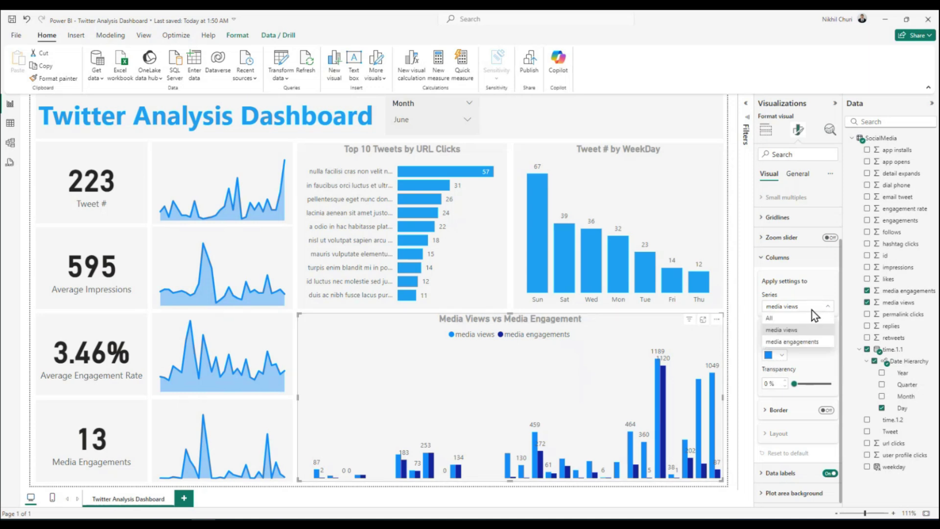
pyautogui.click(795, 342)
pyautogui.click(778, 355)
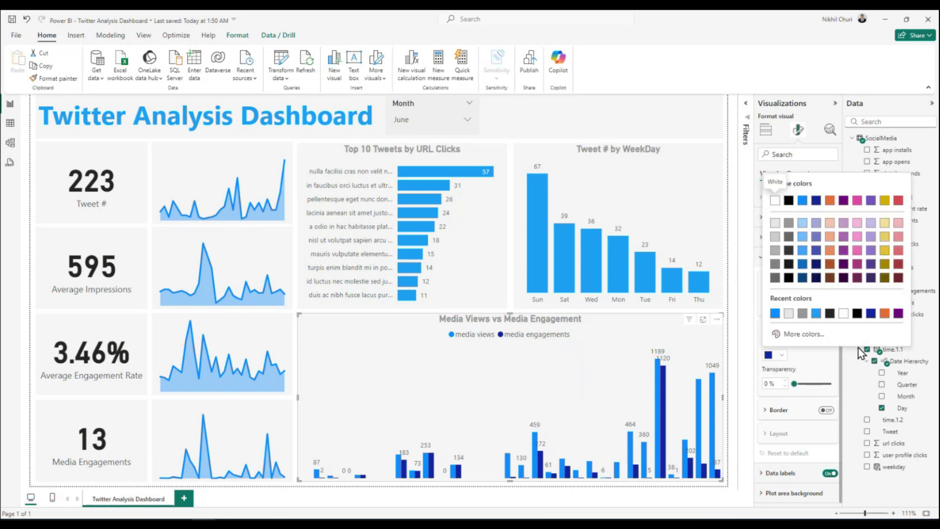
pyautogui.click(786, 375)
# Apply the bright blue recent color to the media views columns.
pyautogui.click(788, 307)
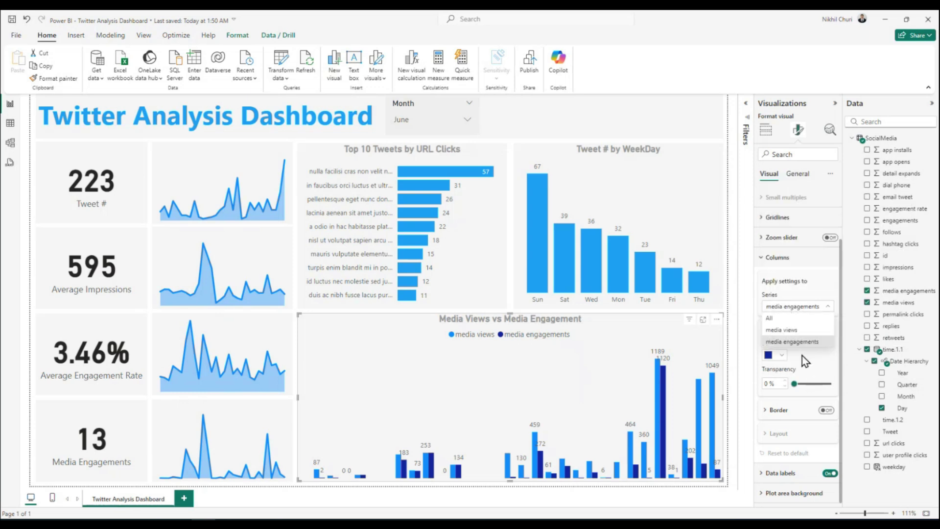
pyautogui.click(783, 330)
pyautogui.click(778, 355)
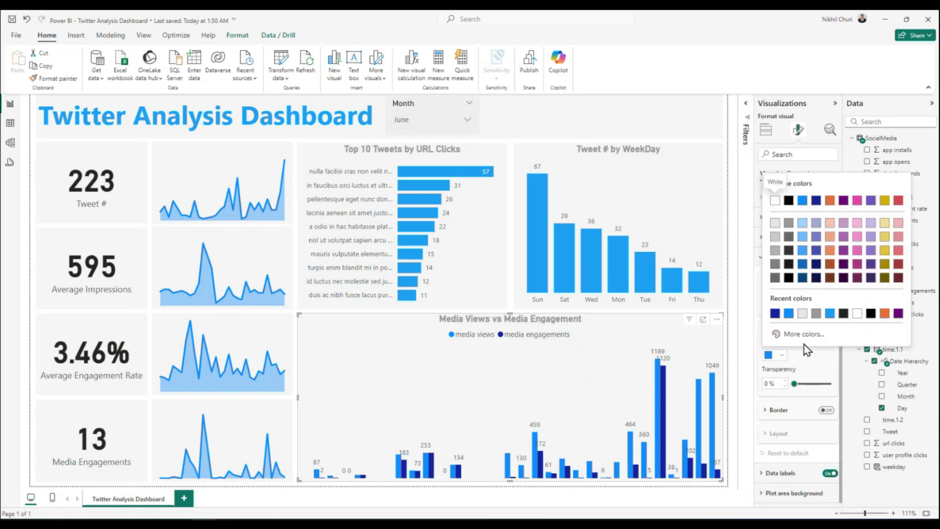
pyautogui.click(788, 313)
# Set the media engagements columns of the Media Views vs Media Engagement chart to light blue.
pyautogui.click(793, 306)
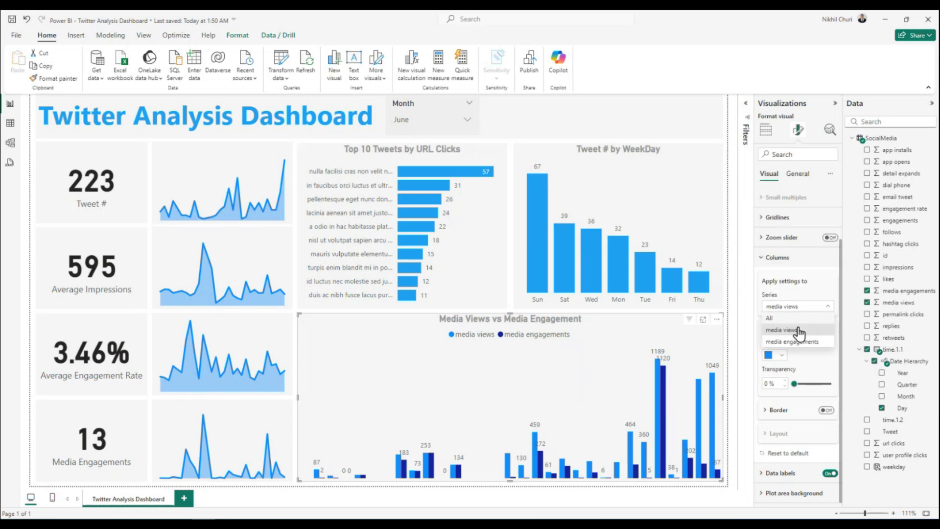
pyautogui.click(783, 318)
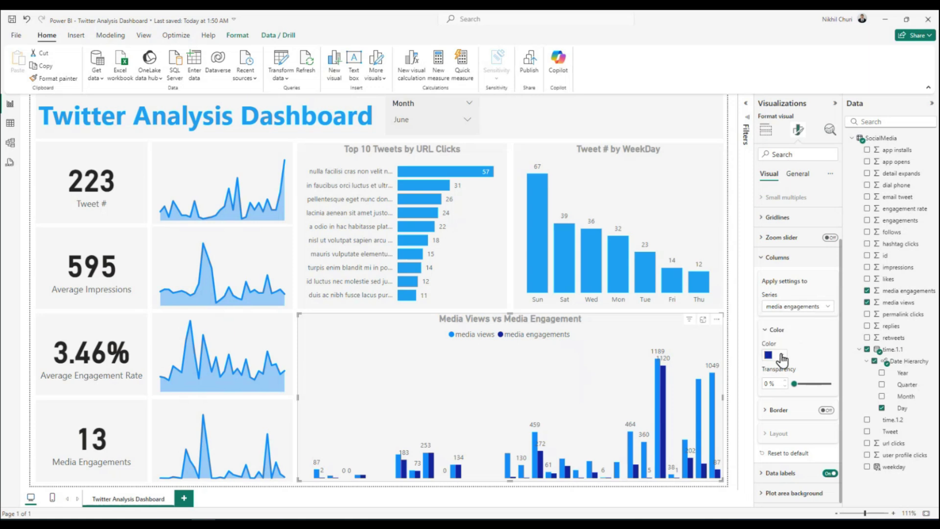
pyautogui.click(781, 355)
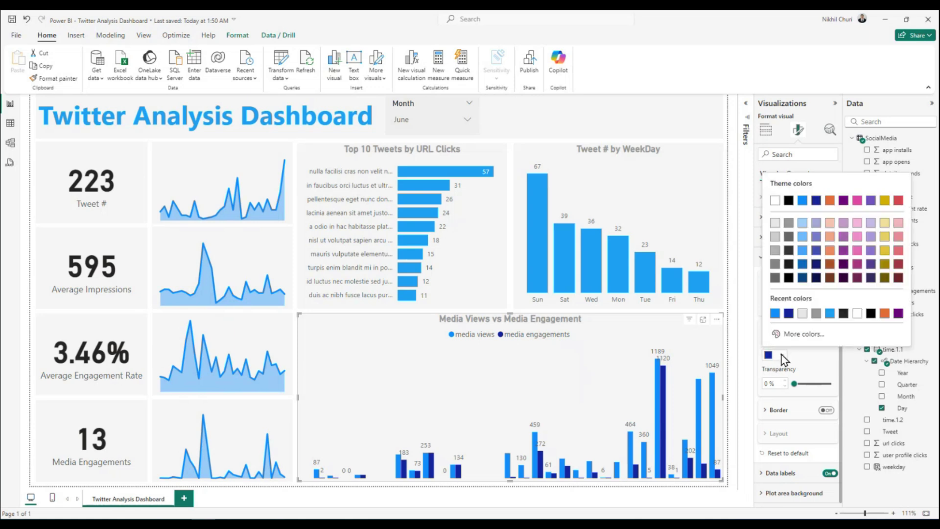
pyautogui.click(801, 224)
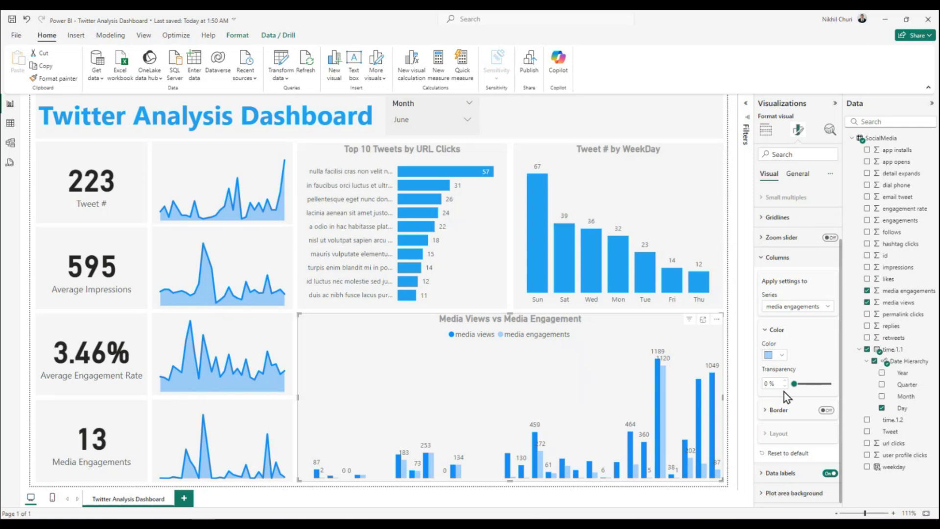
pyautogui.moveTo(666, 386)
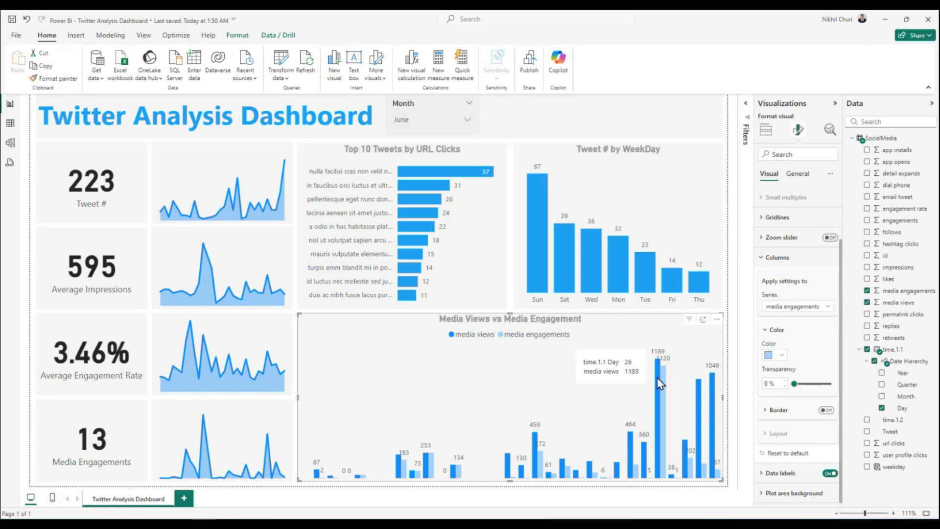
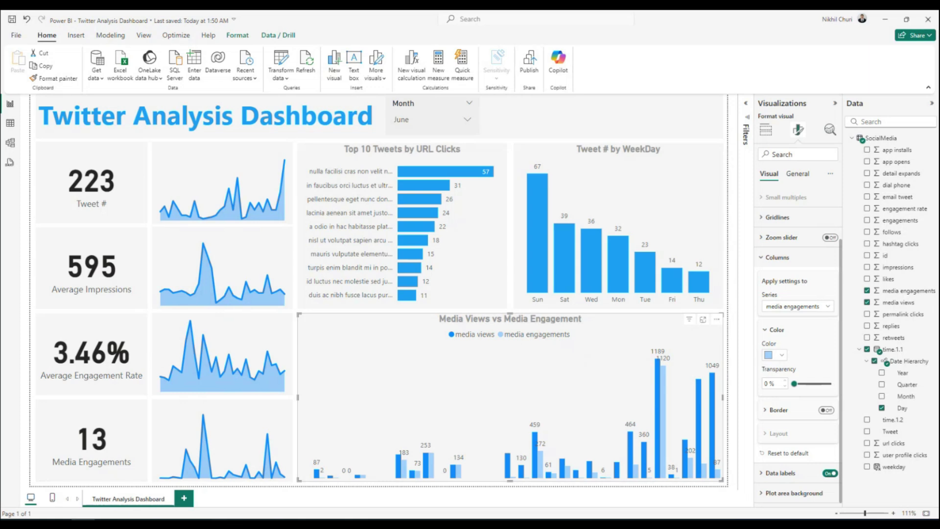
# Copy the Twitter blue hex code #1DA1F2 from the search results in the Edge browser, and return to the Power BI report.
pyautogui.hotkey('alt', 'Tab')
pyautogui.doubleClick(559, 65)
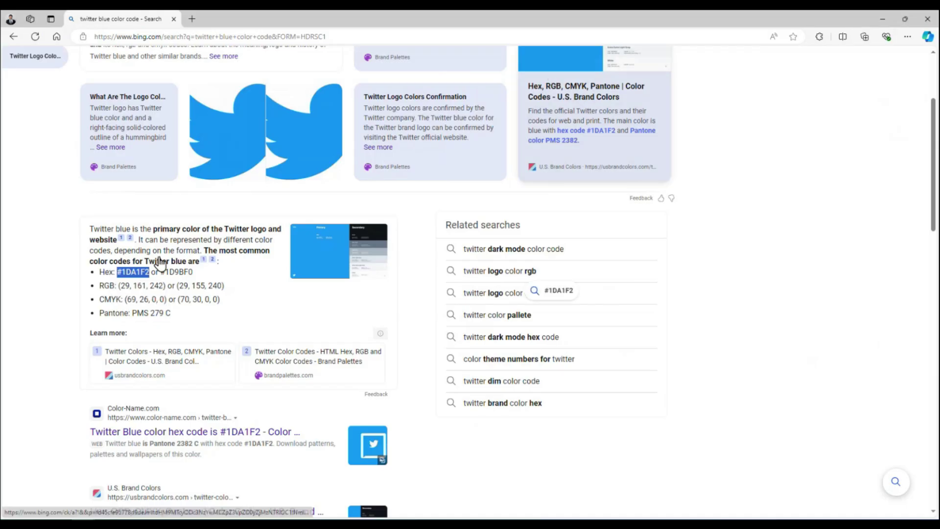
pyautogui.rightClick(133, 273)
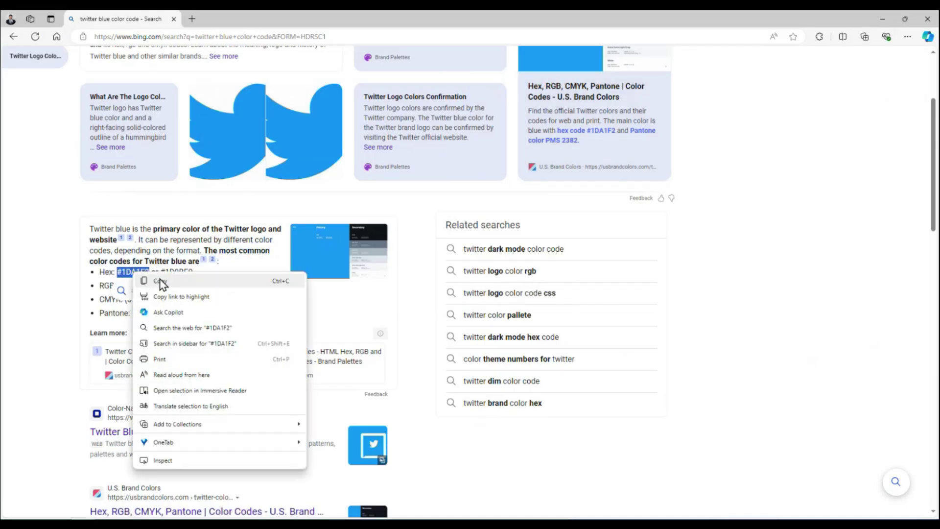
pyautogui.click(160, 280)
pyautogui.hotkey('alt', 'Tab')
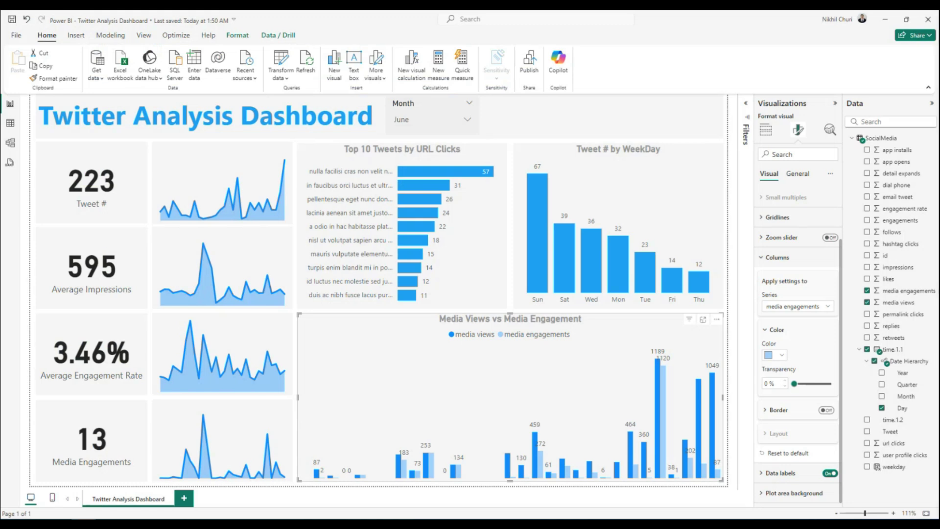
# Set the media views columns of the Media Views vs Media Engagement chart to the hex color #1DA1F2.
pyautogui.click(801, 307)
pyautogui.click(801, 331)
pyautogui.click(777, 355)
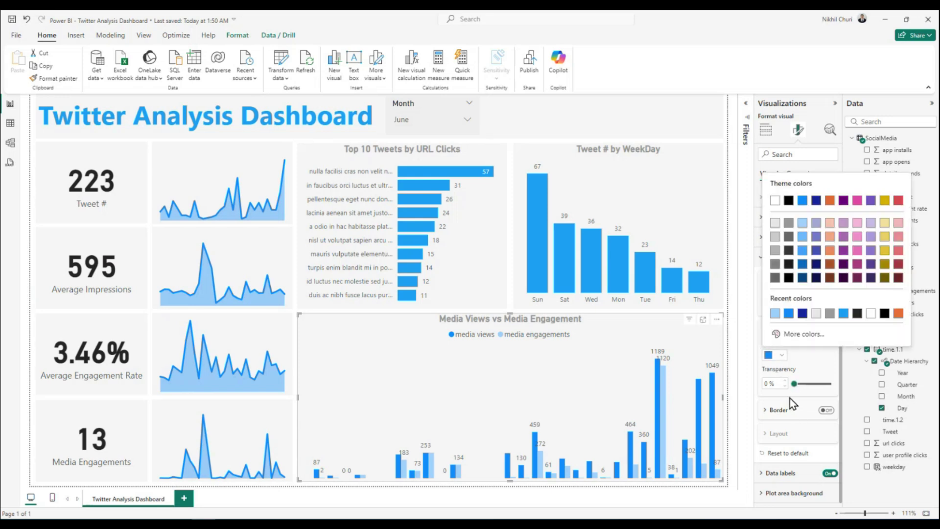
pyautogui.click(783, 334)
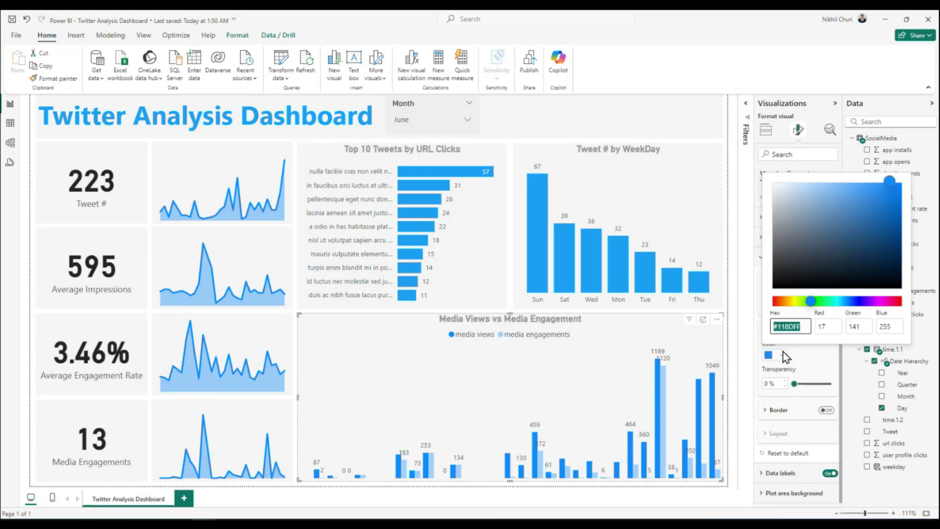
pyautogui.click(804, 325)
pyautogui.moveTo(805, 325); pyautogui.dragTo(685, 311)
pyautogui.hotkey('ctrl', 'v')
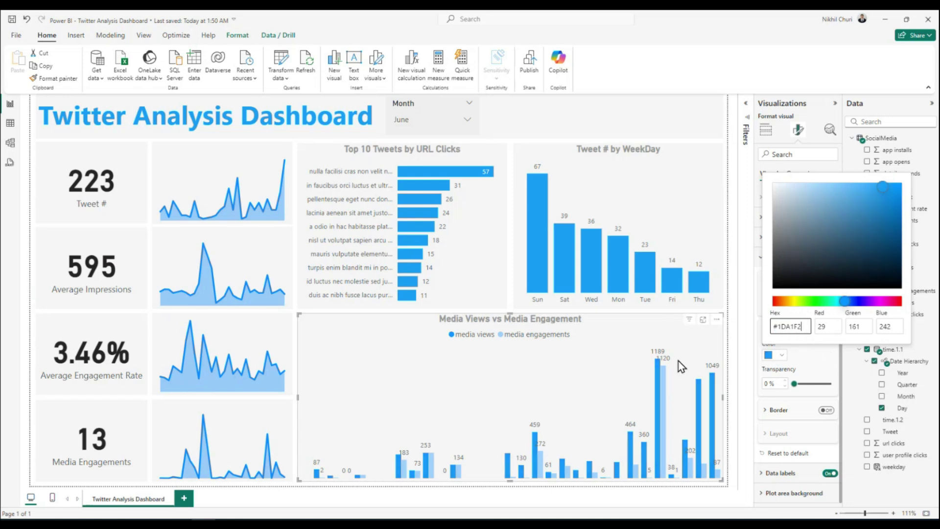
pyautogui.click(611, 375)
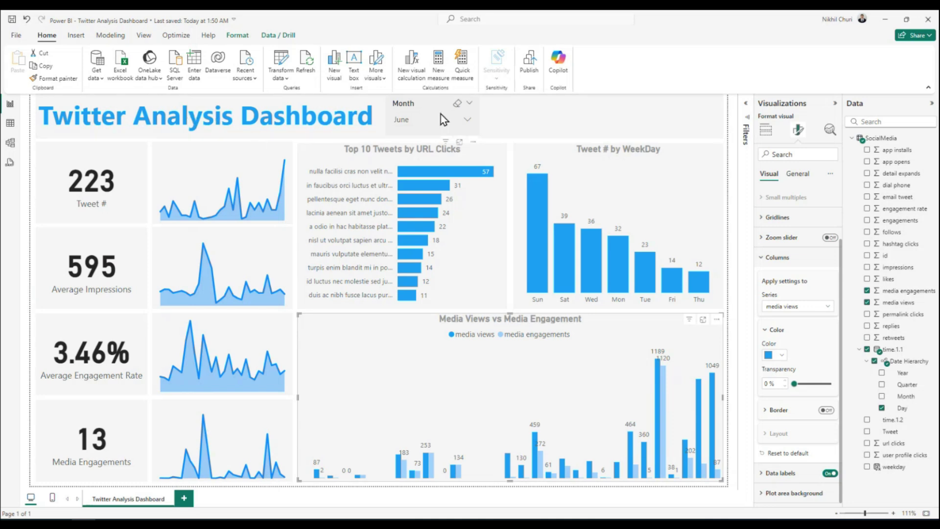
# Move the Month slicer to the right end of the title banner, and center the Twitter Analysis Dashboard title.
pyautogui.moveTo(438, 109); pyautogui.dragTo(675, 109)
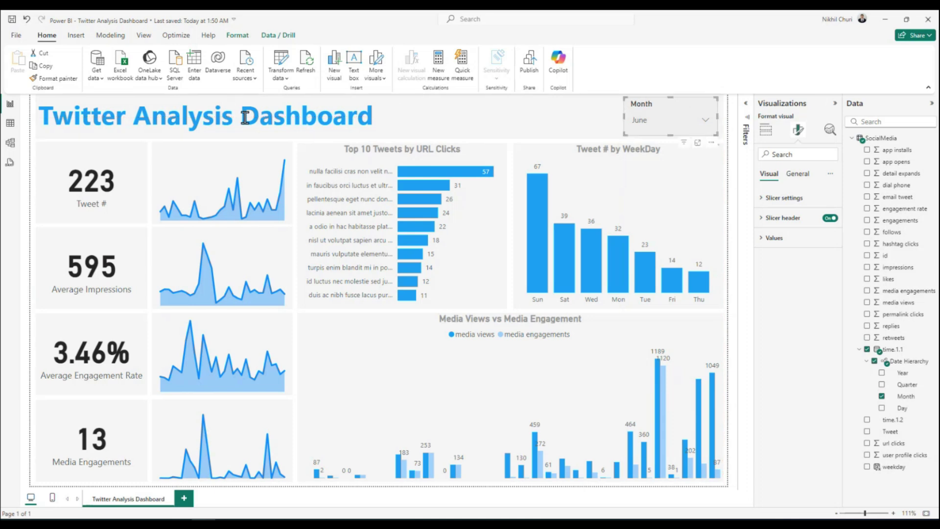
pyautogui.click(245, 116)
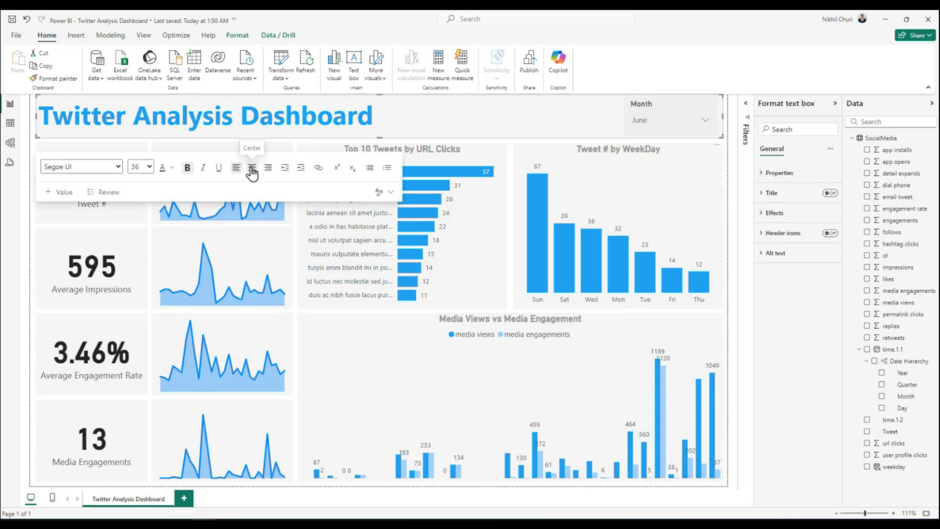
pyautogui.click(252, 169)
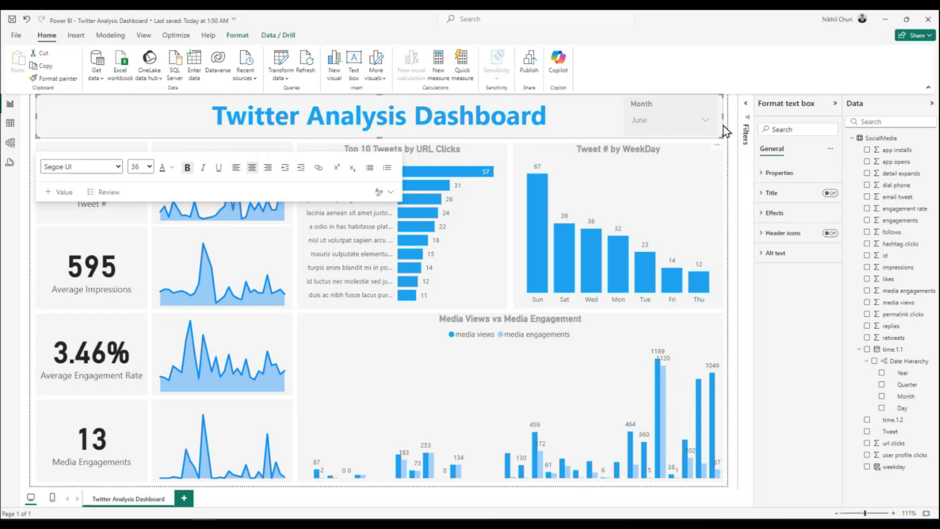
# Save the report and collapse the formatting pane to give the canvas more room.
pyautogui.click(13, 21)
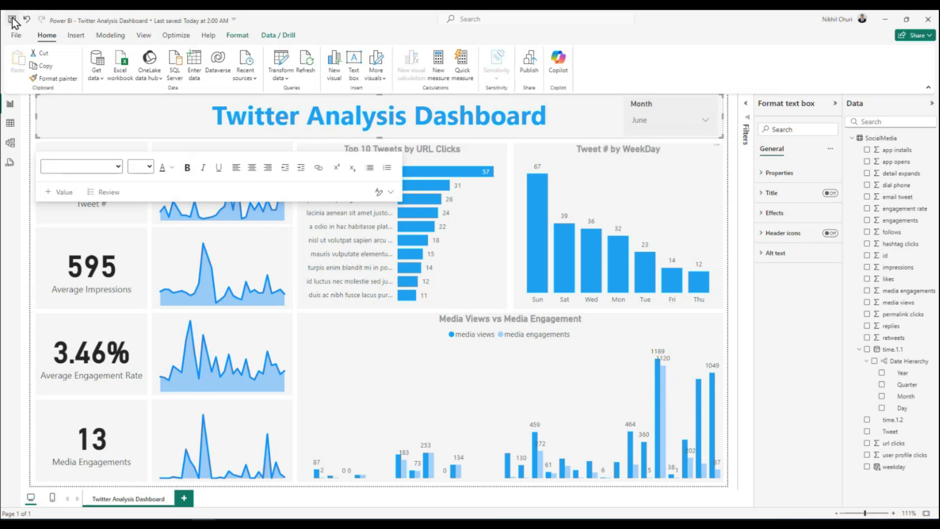
pyautogui.click(834, 104)
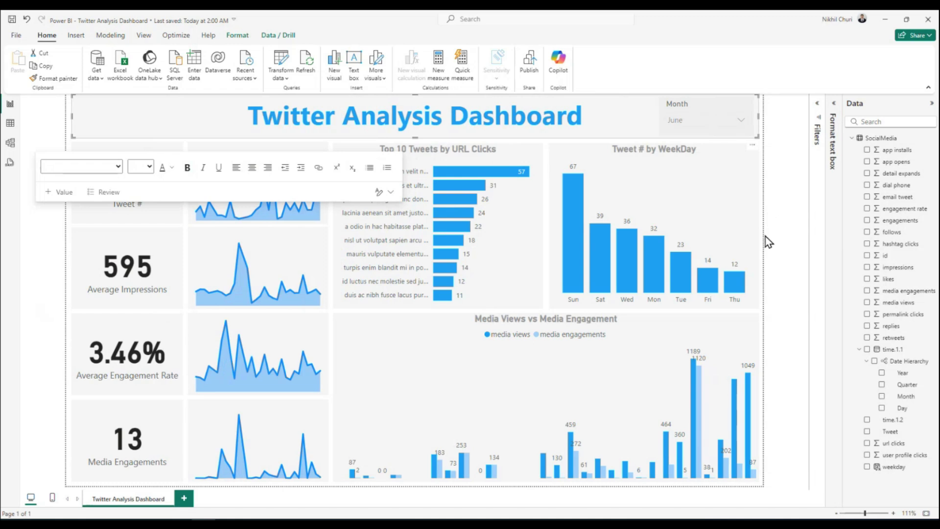
pyautogui.click(408, 363)
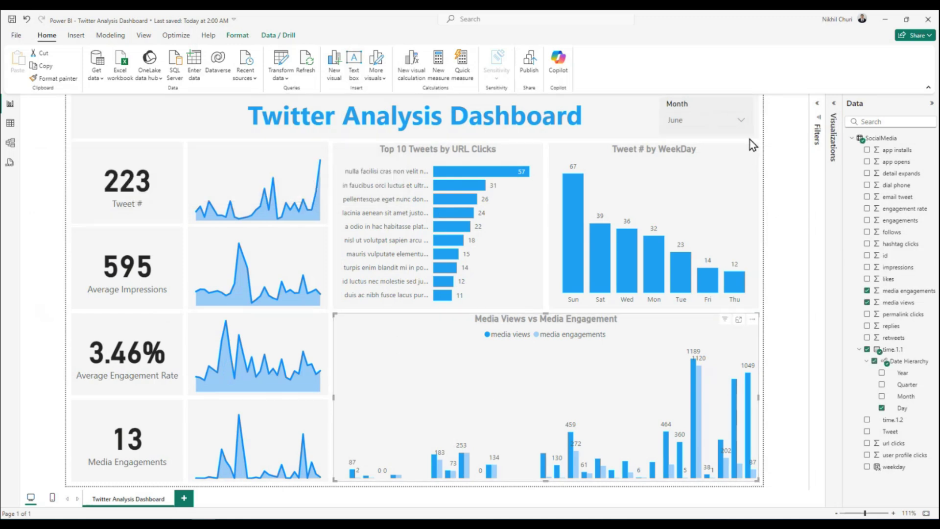
# Filter the dashboard to January with the Month slicer, and clear that selection to include all months.
pyautogui.click(735, 128)
pyautogui.click(701, 153)
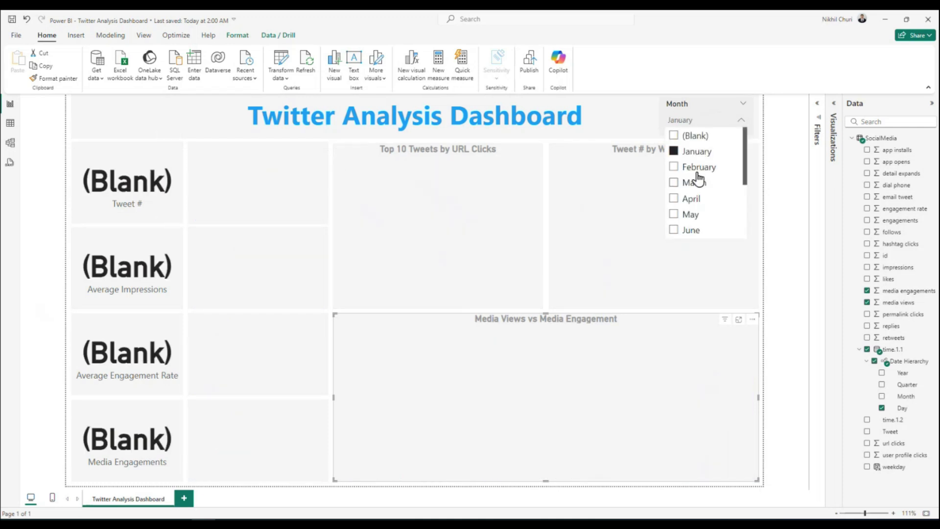
pyautogui.click(676, 154)
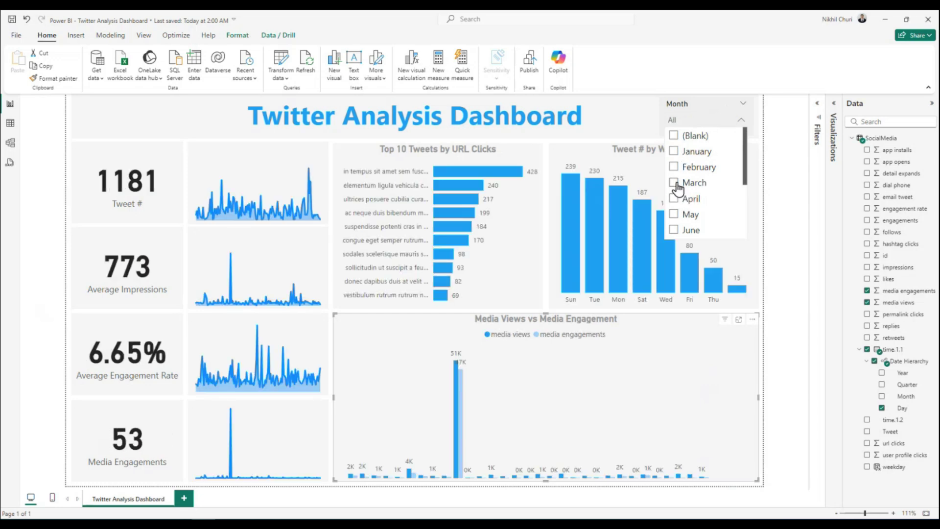
# Check the dashboard for each month from March through September in turn with the Month slicer.
pyautogui.click(675, 183)
pyautogui.click(675, 200)
pyautogui.click(675, 215)
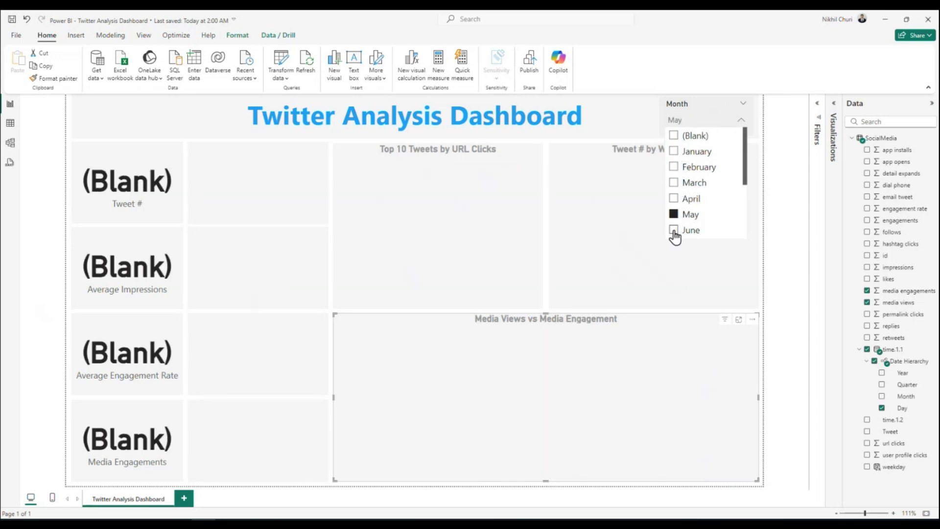
pyautogui.click(675, 230)
pyautogui.scroll(-3, 690, 229)
pyautogui.click(674, 150)
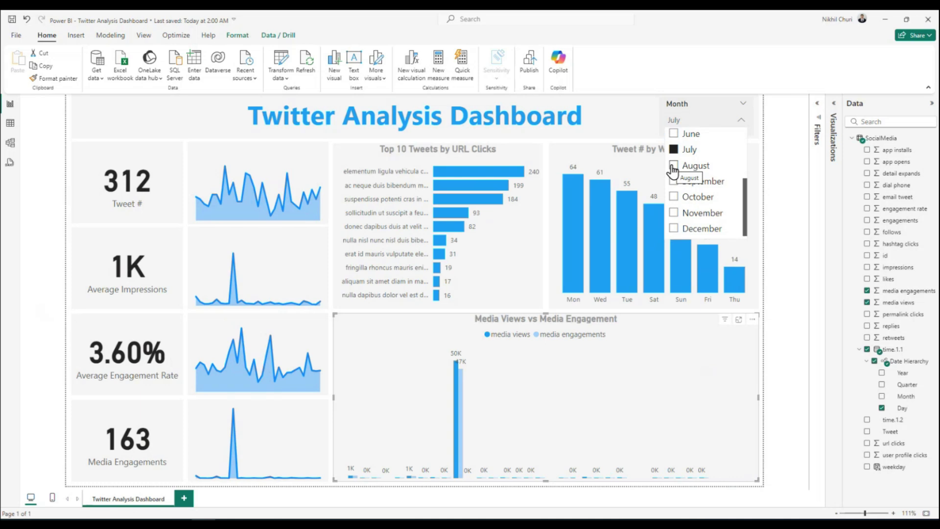
pyautogui.click(673, 166)
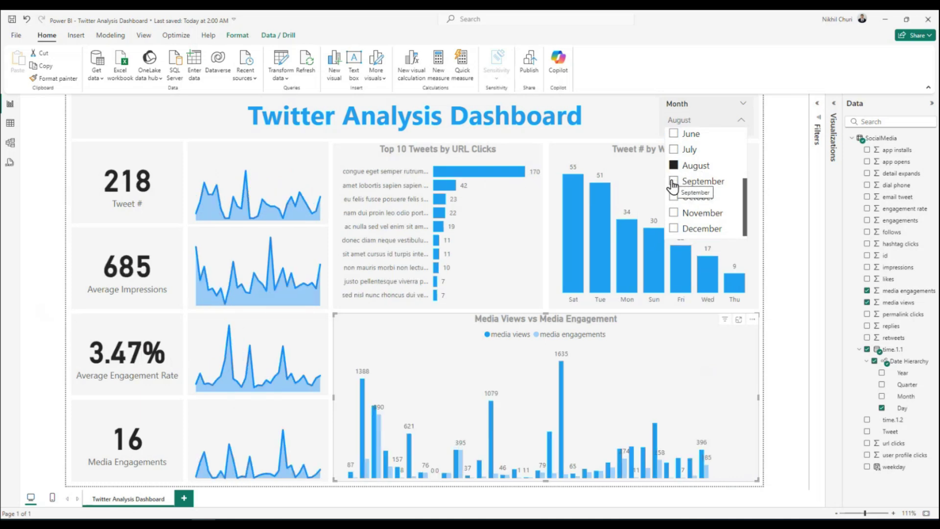
pyautogui.click(673, 182)
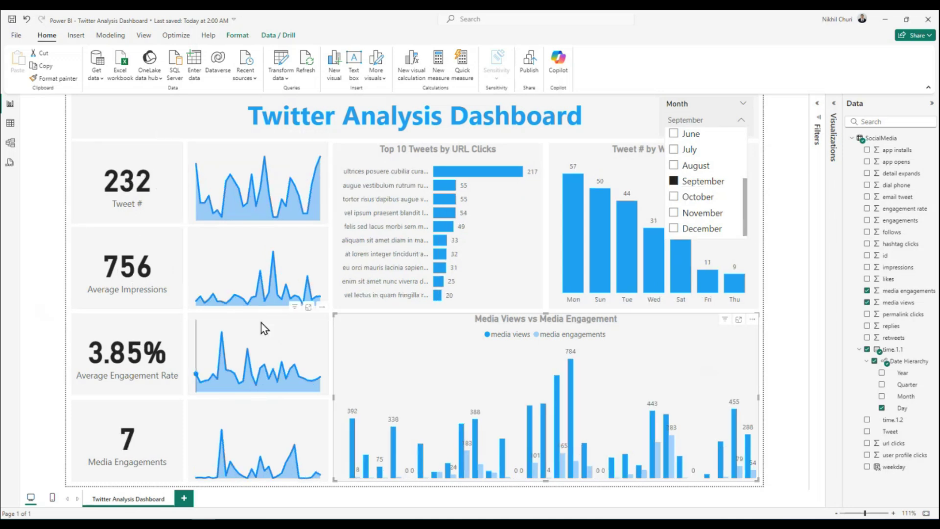
# Compare the dashboard for October, November, December and August with the Month slicer, and save the report.
pyautogui.click(674, 213)
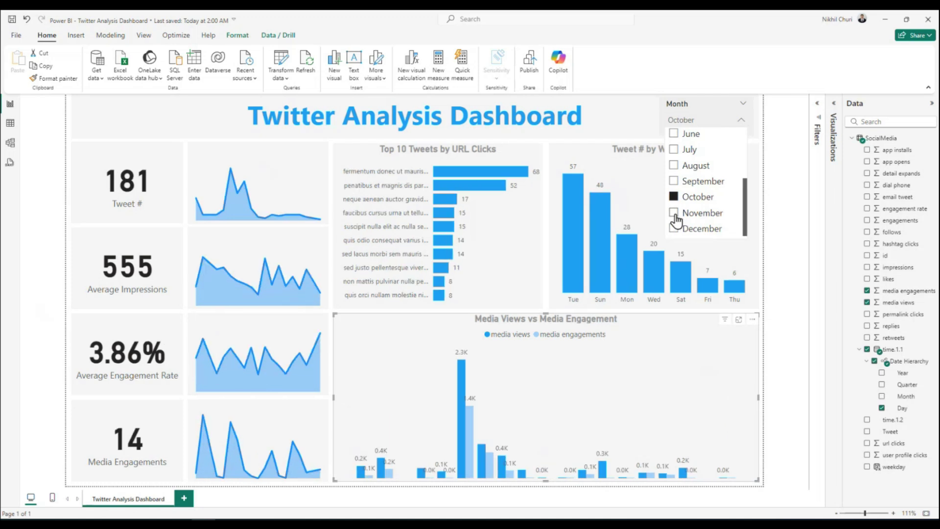
pyautogui.click(675, 230)
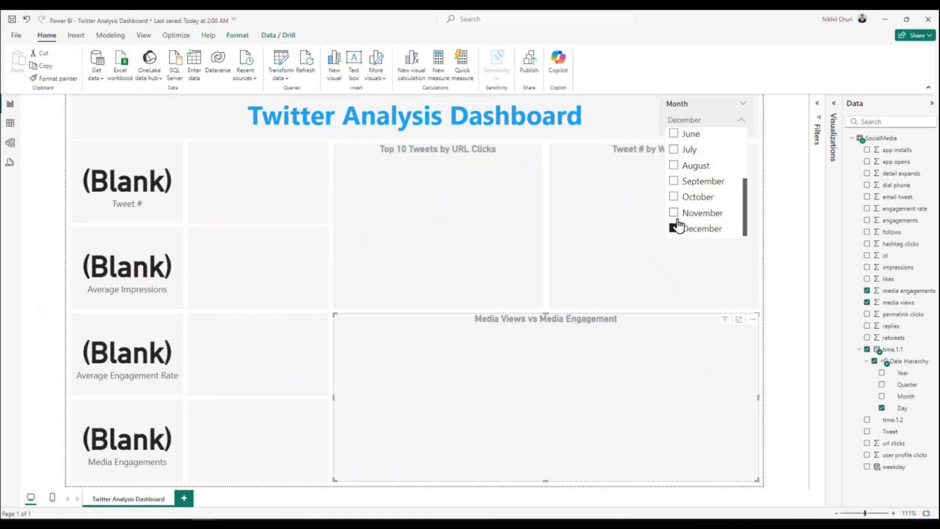
pyautogui.click(675, 214)
pyautogui.click(673, 230)
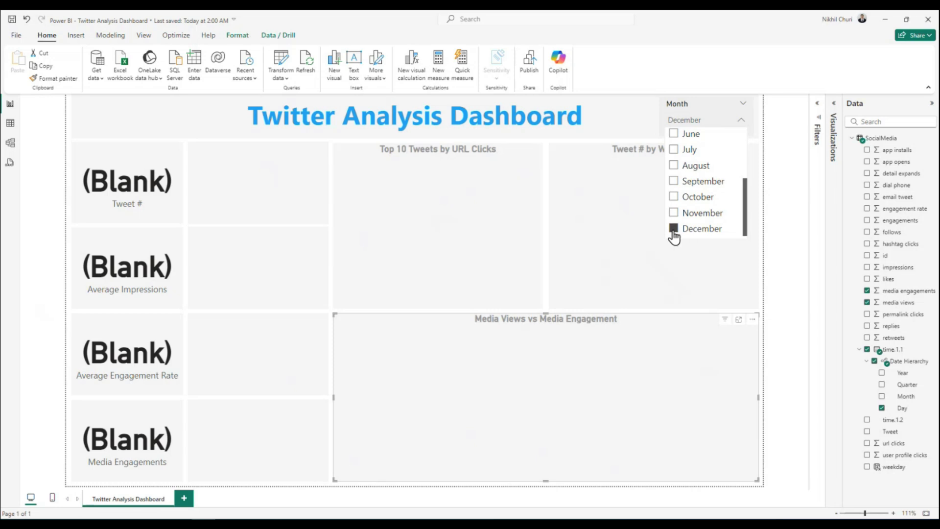
pyautogui.click(674, 197)
pyautogui.click(673, 182)
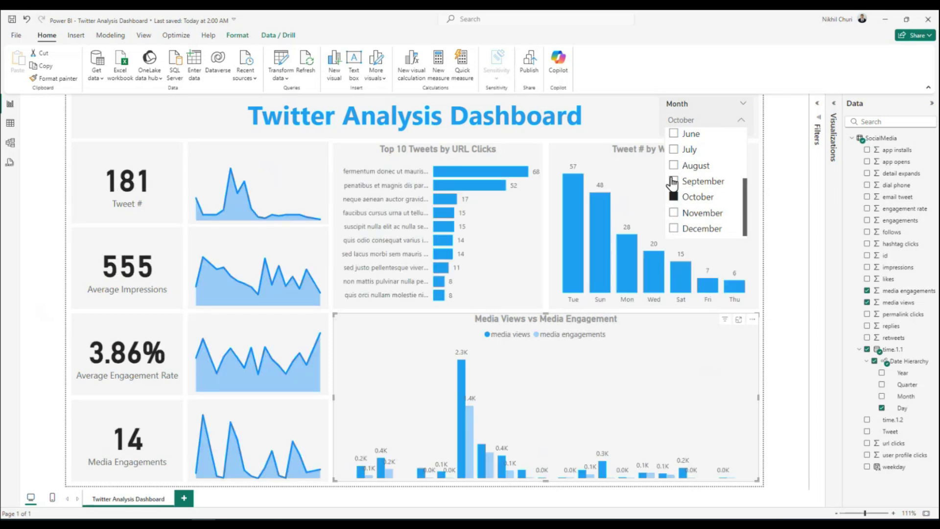
pyautogui.click(674, 166)
pyautogui.scroll(3, 683, 191)
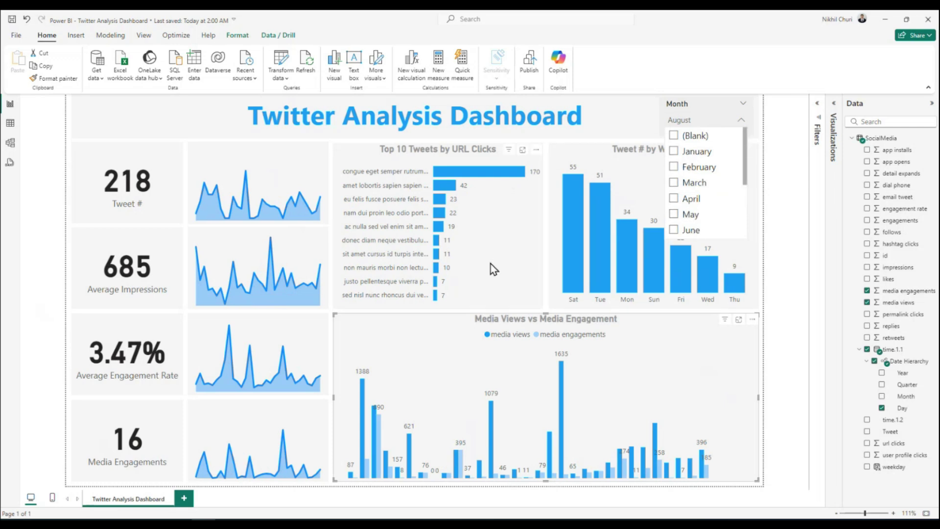
pyautogui.click(12, 20)
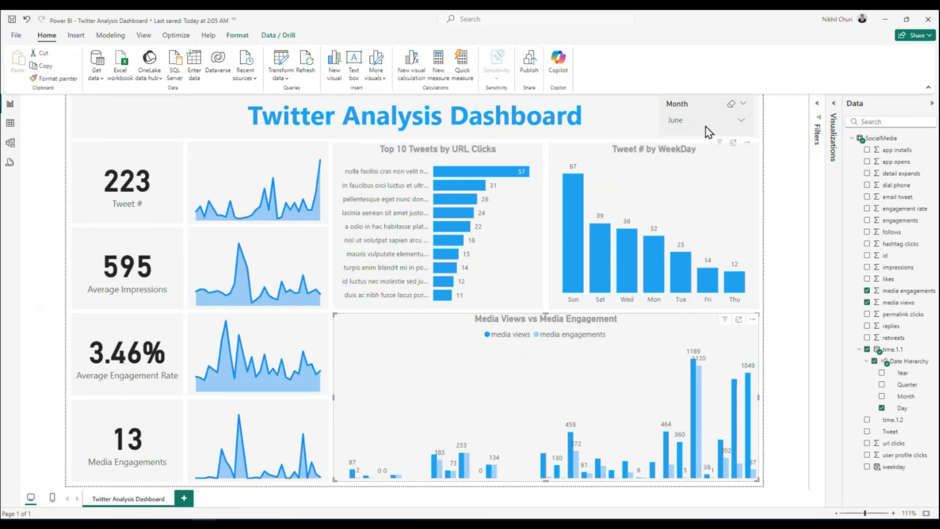
# Filter the dashboard one month at a time from January through June to inspect how every visual responds.
pyautogui.click(706, 126)
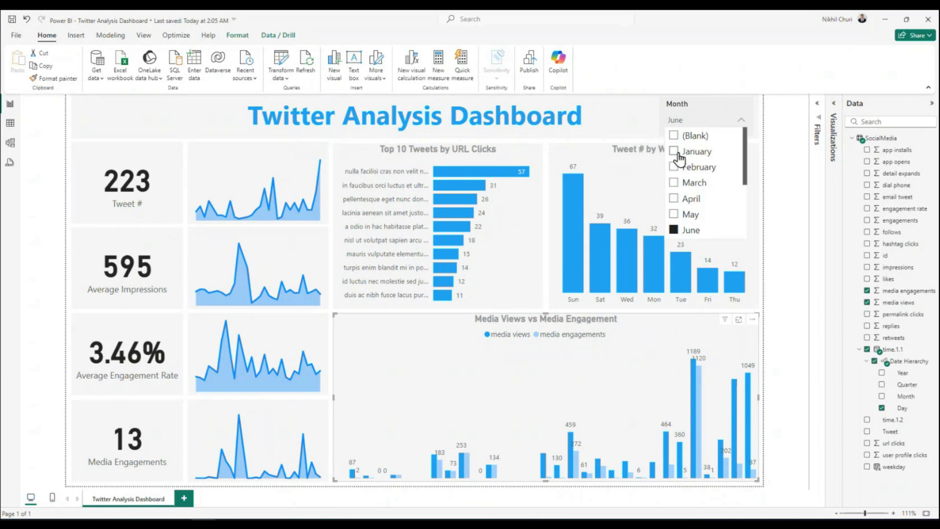
pyautogui.click(678, 154)
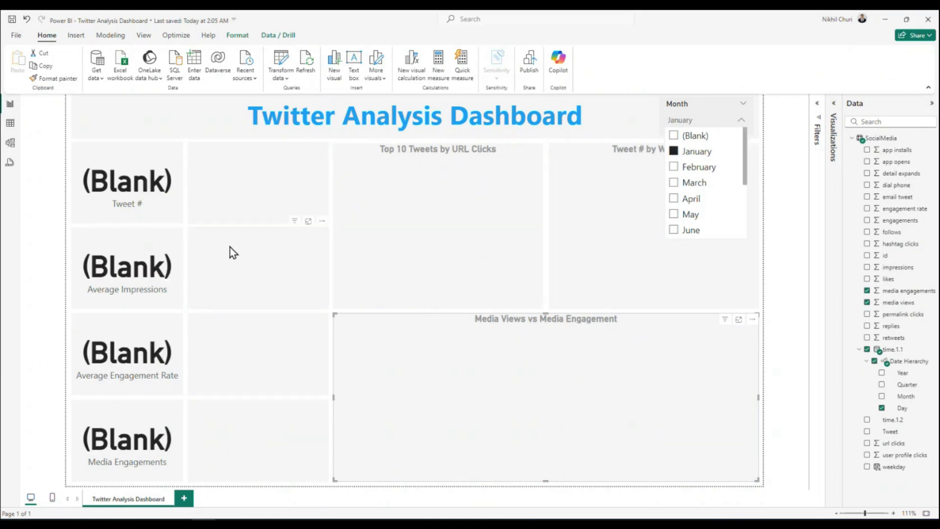
pyautogui.click(674, 167)
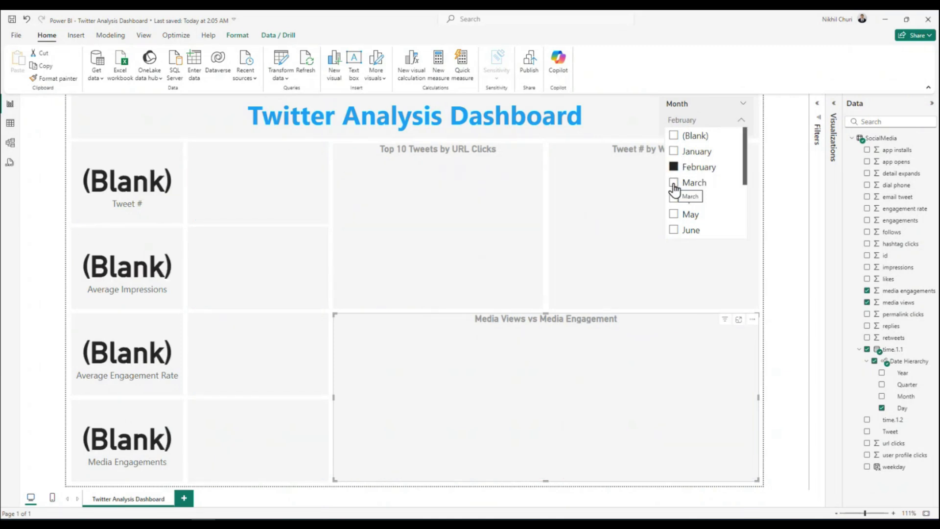
pyautogui.click(674, 185)
pyautogui.click(674, 203)
pyautogui.click(674, 216)
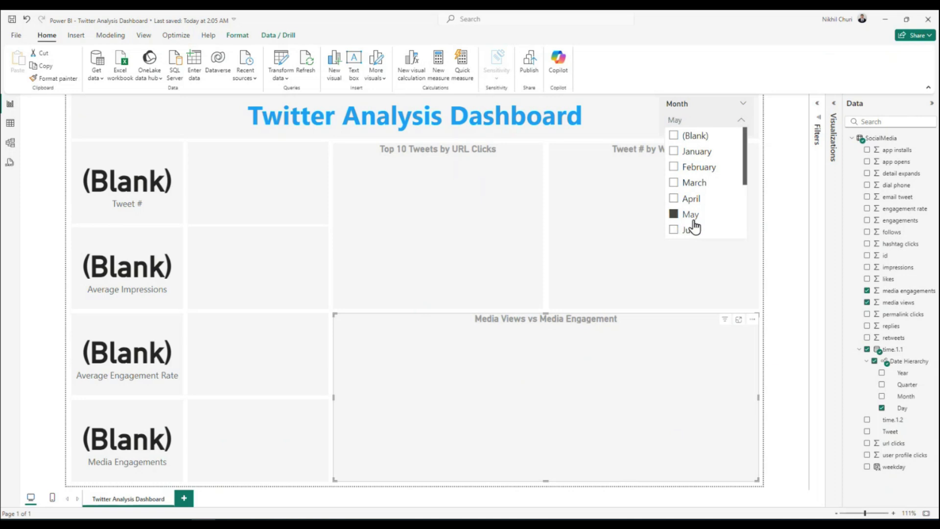
pyautogui.click(675, 231)
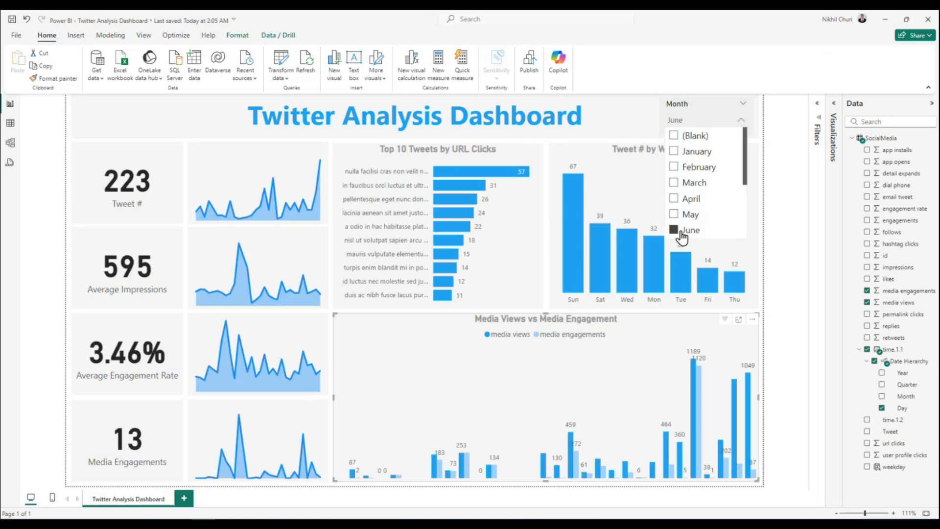
# Go through July to December one month at a time in the Month slicer, and leave the dashboard filtered to October.
pyautogui.scroll(-2, 685, 230)
pyautogui.click(674, 192)
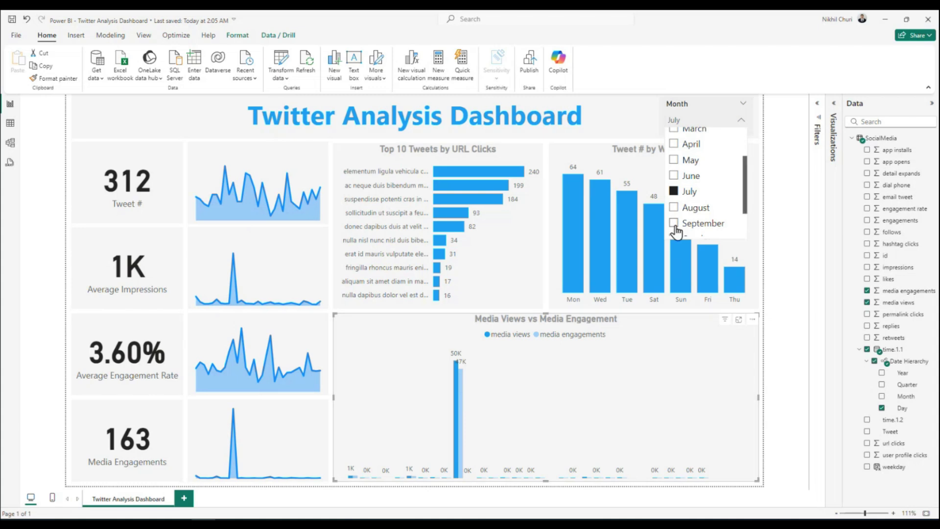
pyautogui.click(675, 208)
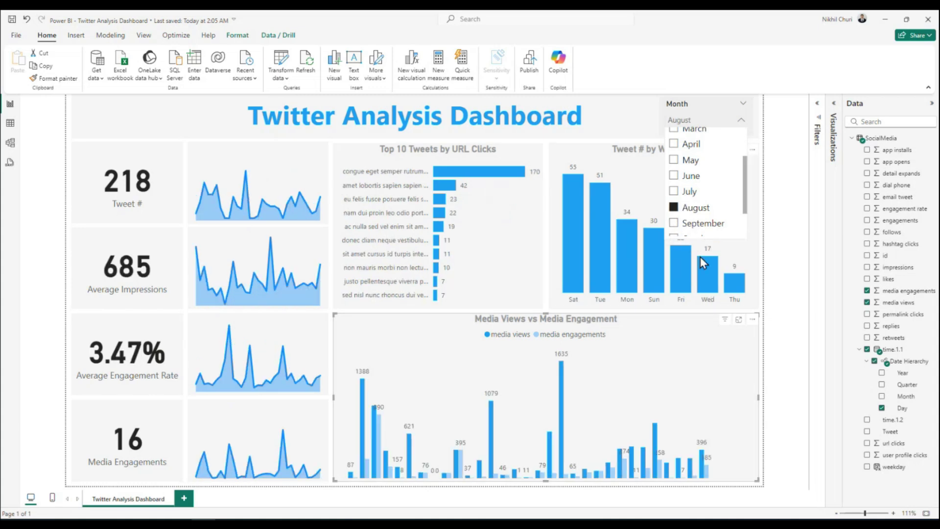
pyautogui.click(690, 224)
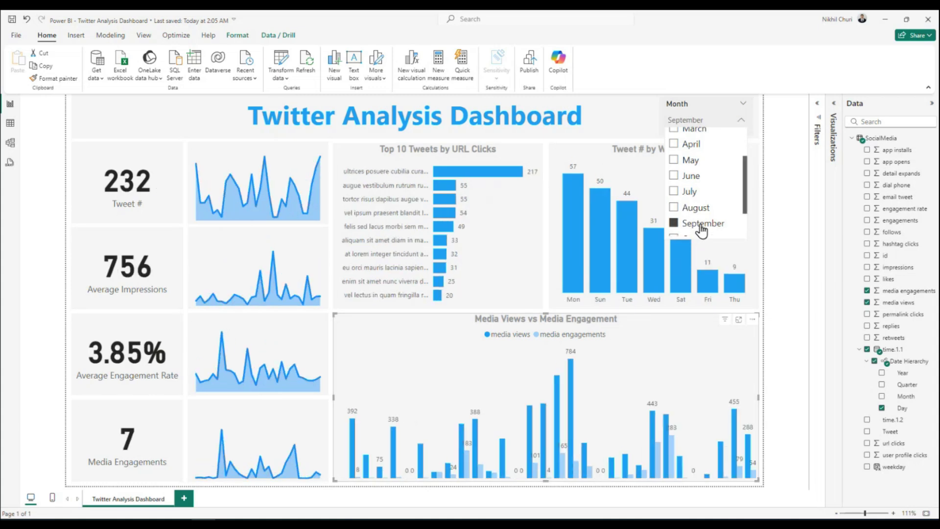
pyautogui.scroll(-2, 691, 228)
pyautogui.click(674, 197)
pyautogui.click(674, 215)
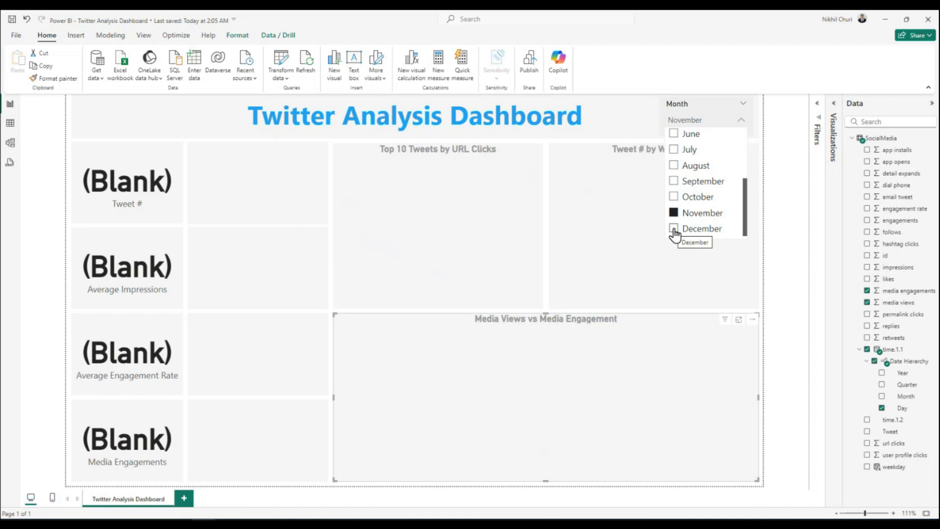
pyautogui.click(674, 229)
pyautogui.click(674, 197)
pyautogui.scroll(3, 690, 227)
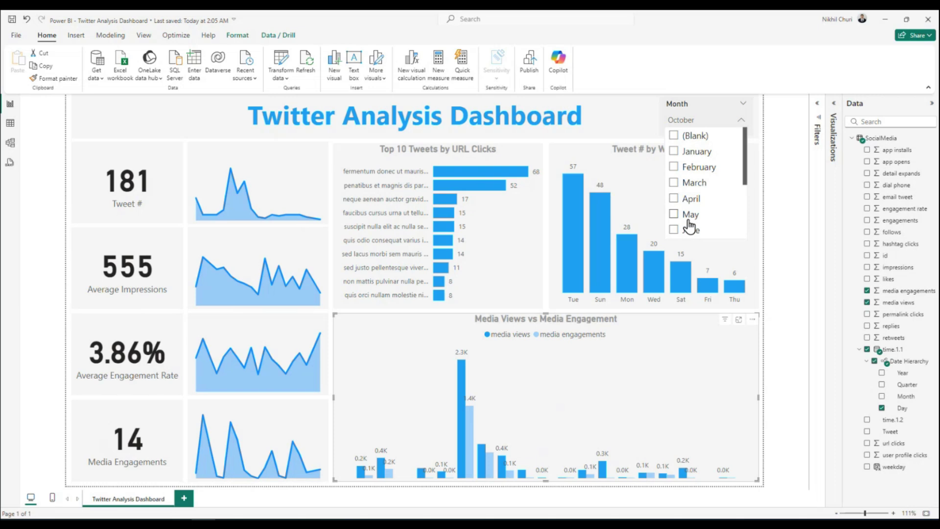
# Look over the common data sources available for import, without connecting to any of them.
pyautogui.click(102, 77)
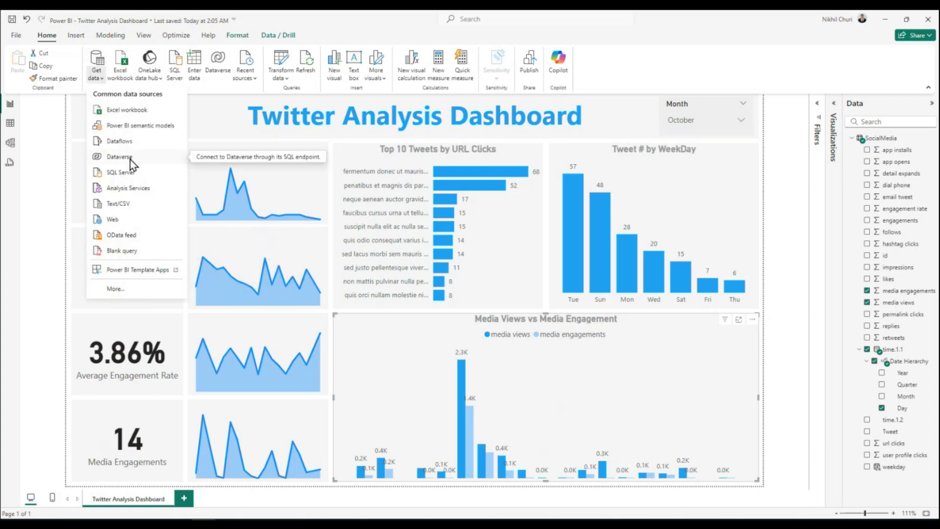
pyautogui.click(788, 202)
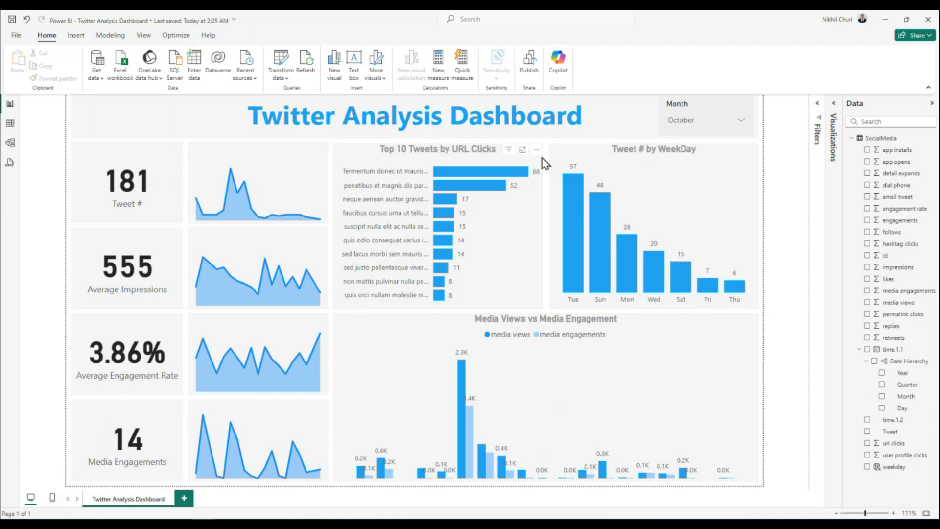
# Save the report and publish it to My workspace.
pyautogui.click(12, 21)
pyautogui.click(531, 71)
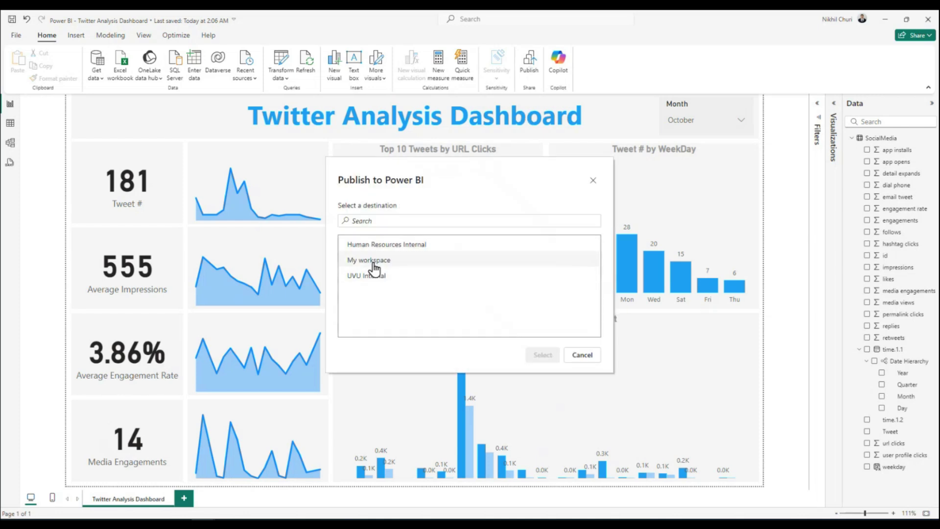
pyautogui.click(416, 264)
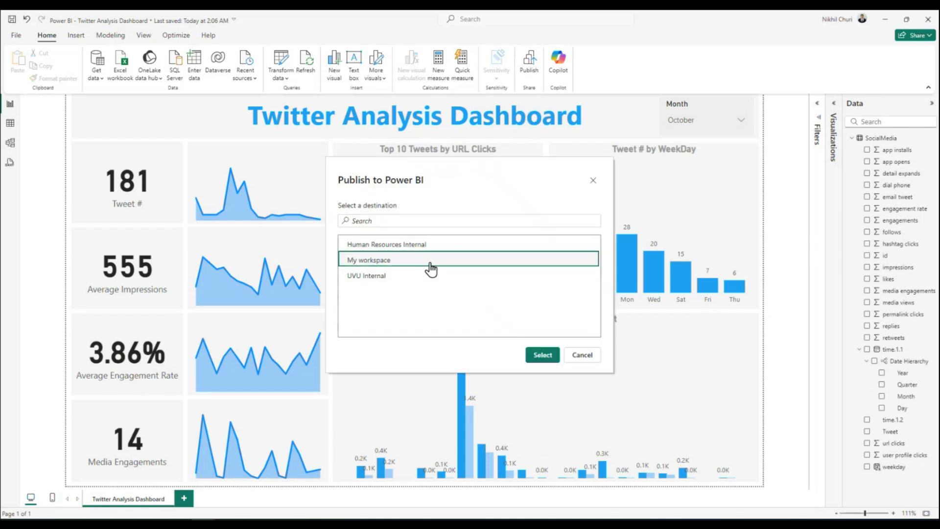
pyautogui.click(548, 357)
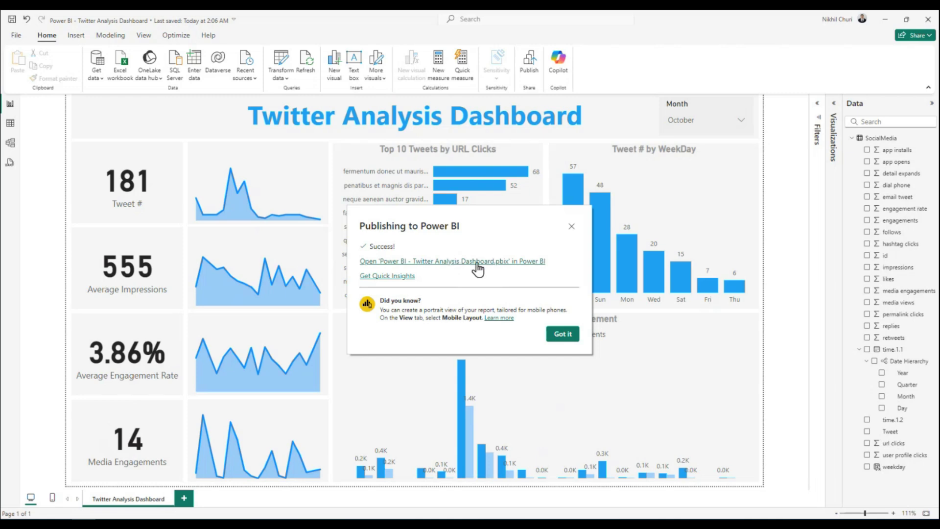
# Open the published report in the Power BI service and copy its page link for embedding live data in PowerPoint.
pyautogui.click(571, 227)
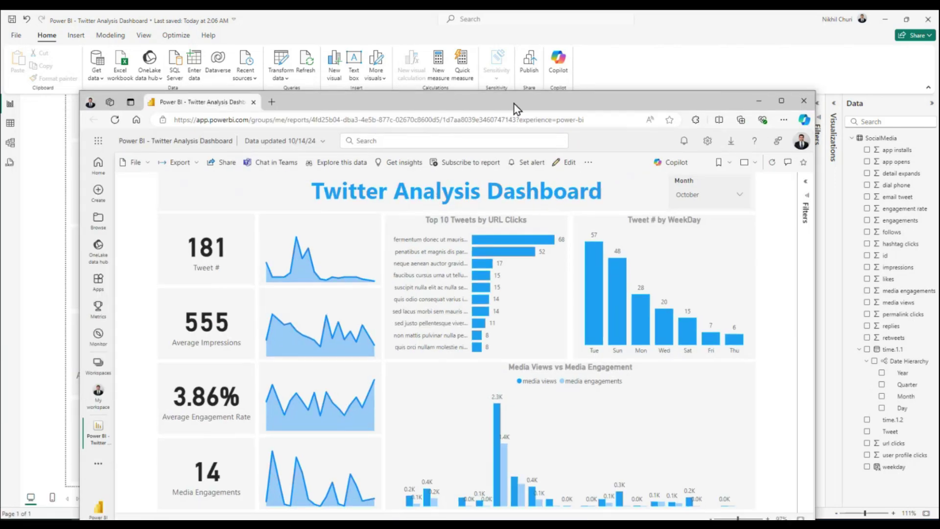
pyautogui.doubleClick(514, 104)
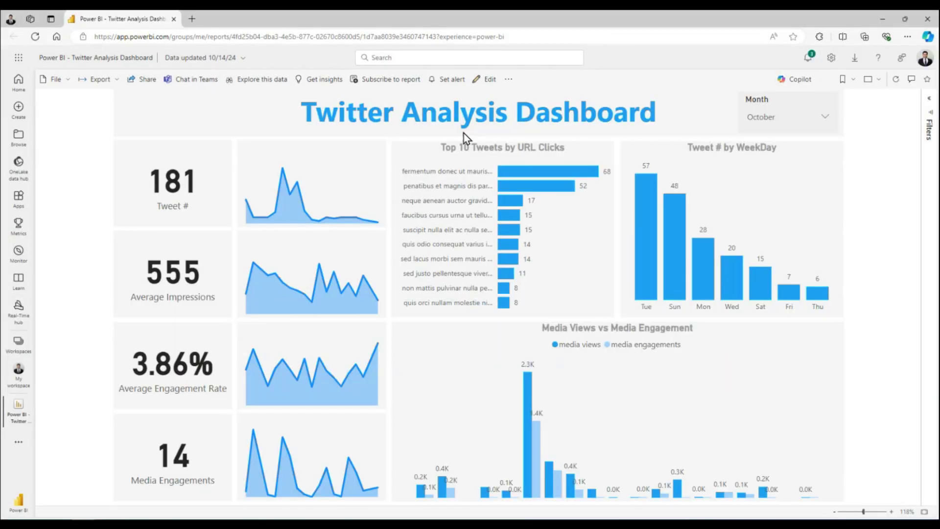
pyautogui.click(117, 83)
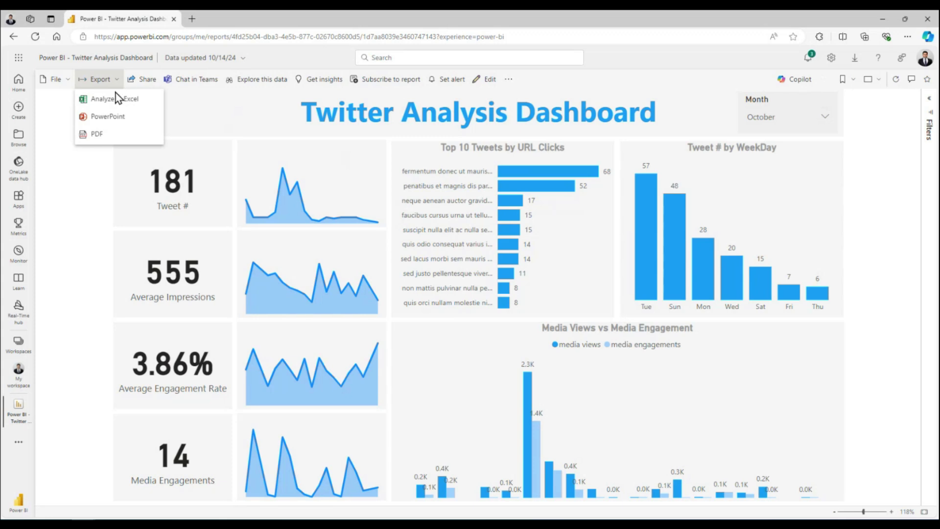
pyautogui.click(103, 120)
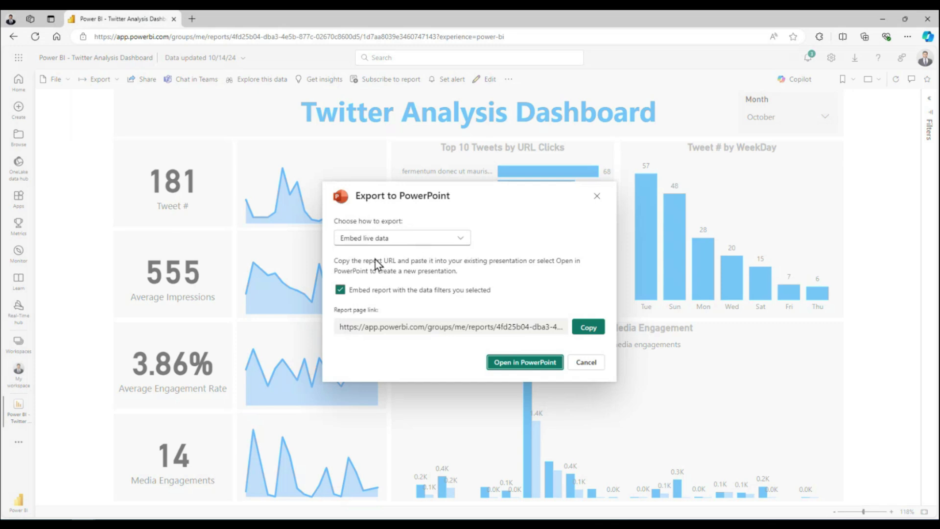
pyautogui.click(584, 330)
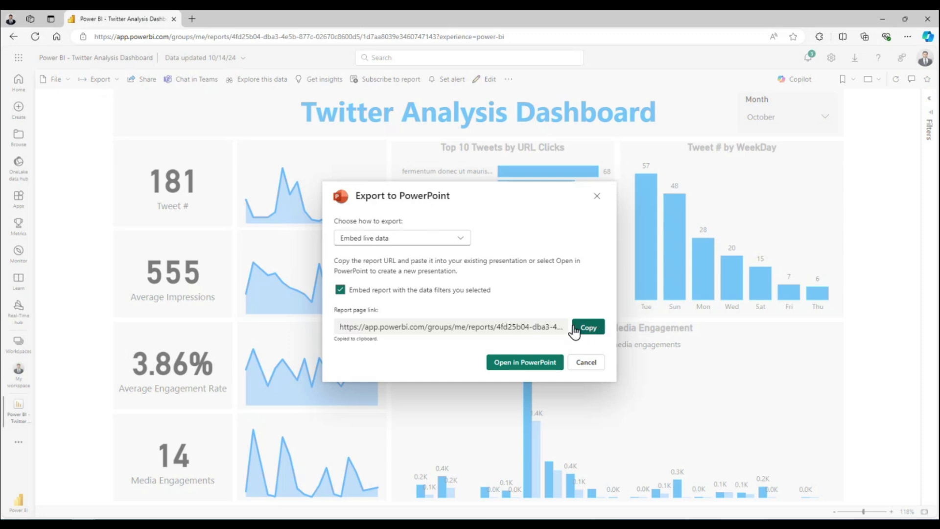
pyautogui.click(597, 197)
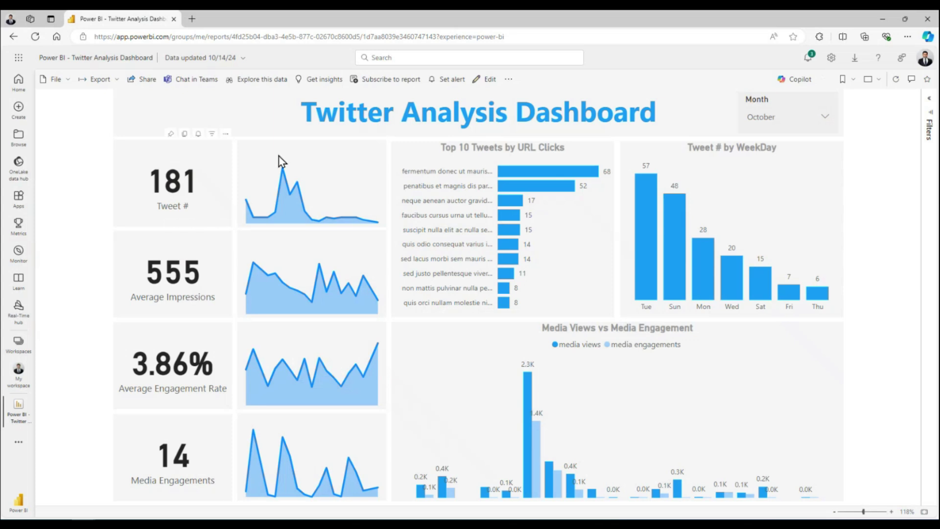
# Return to Power BI Desktop and collapse the Data pane to give the dashboard more room.
pyautogui.click(881, 22)
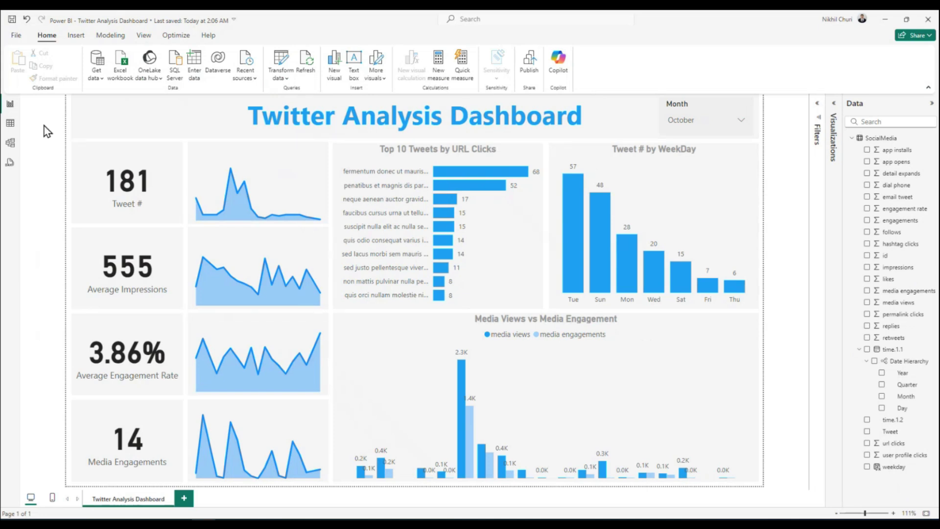
pyautogui.click(931, 103)
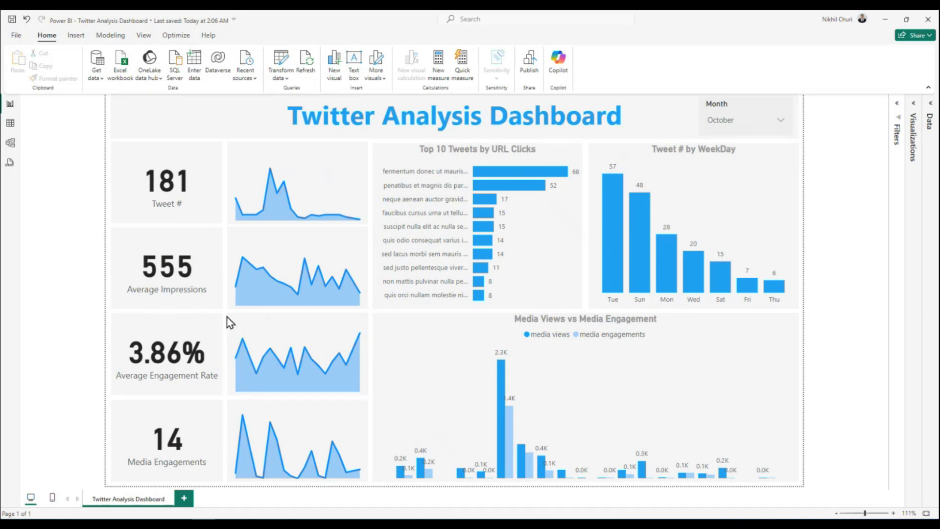
# Review the rows of the SocialMedia table behind the dashboard, and return to the report view.
pyautogui.click(10, 123)
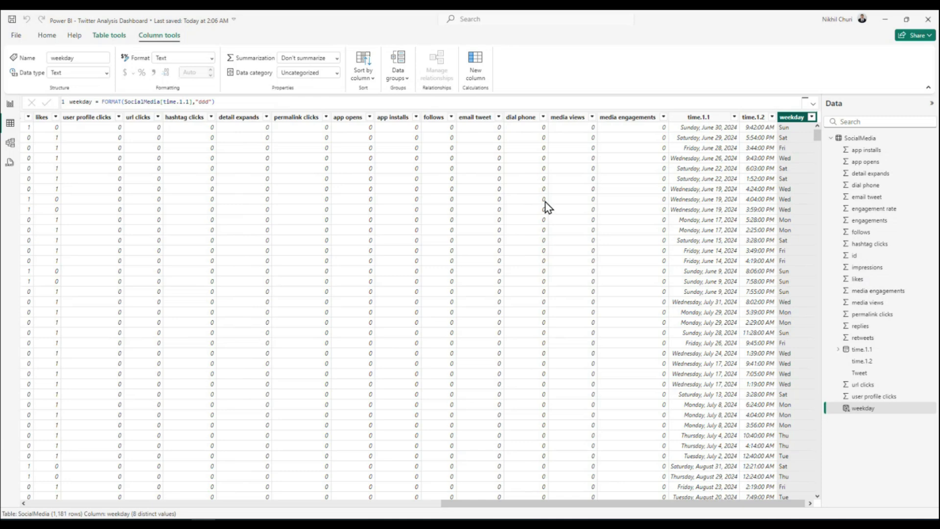
pyautogui.click(10, 106)
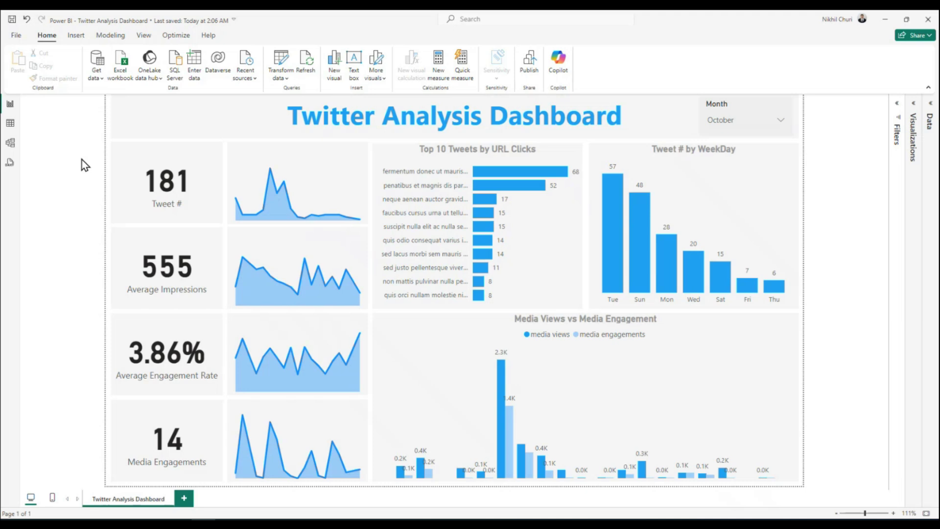
pyautogui.click(10, 123)
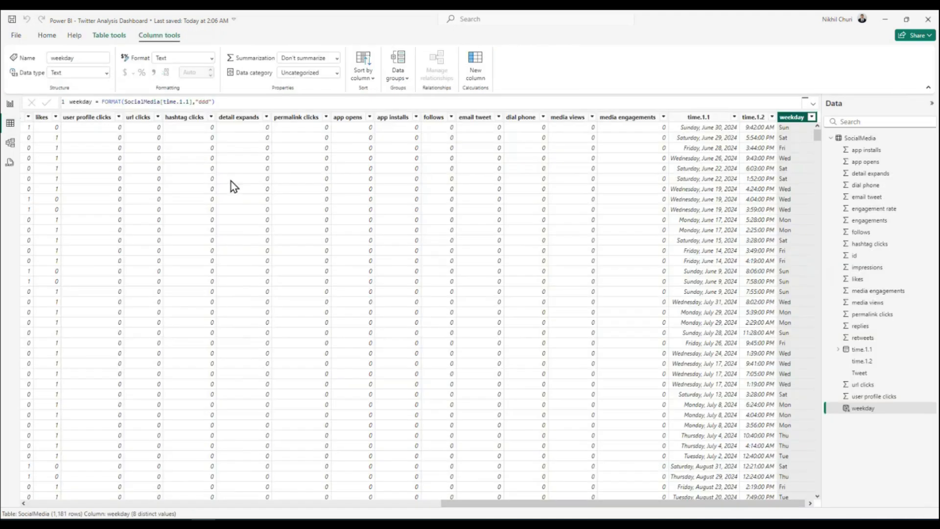
pyautogui.click(10, 104)
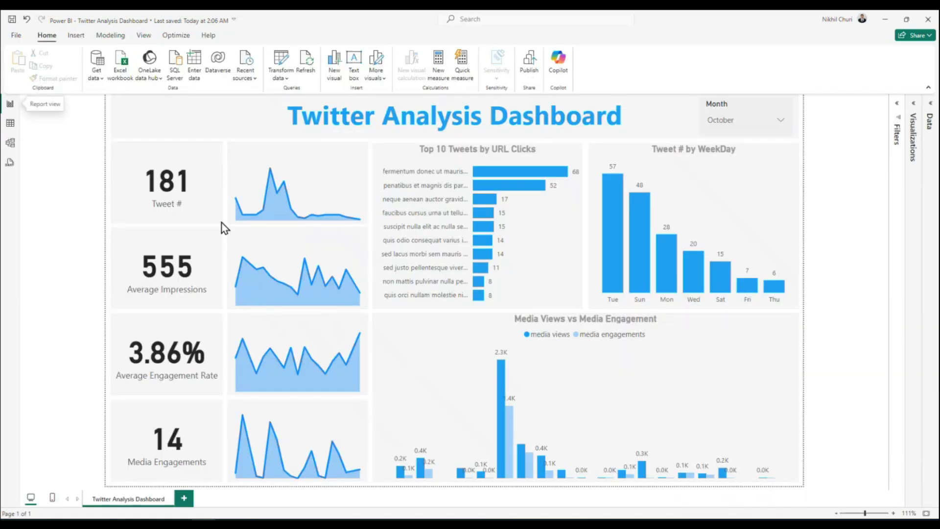